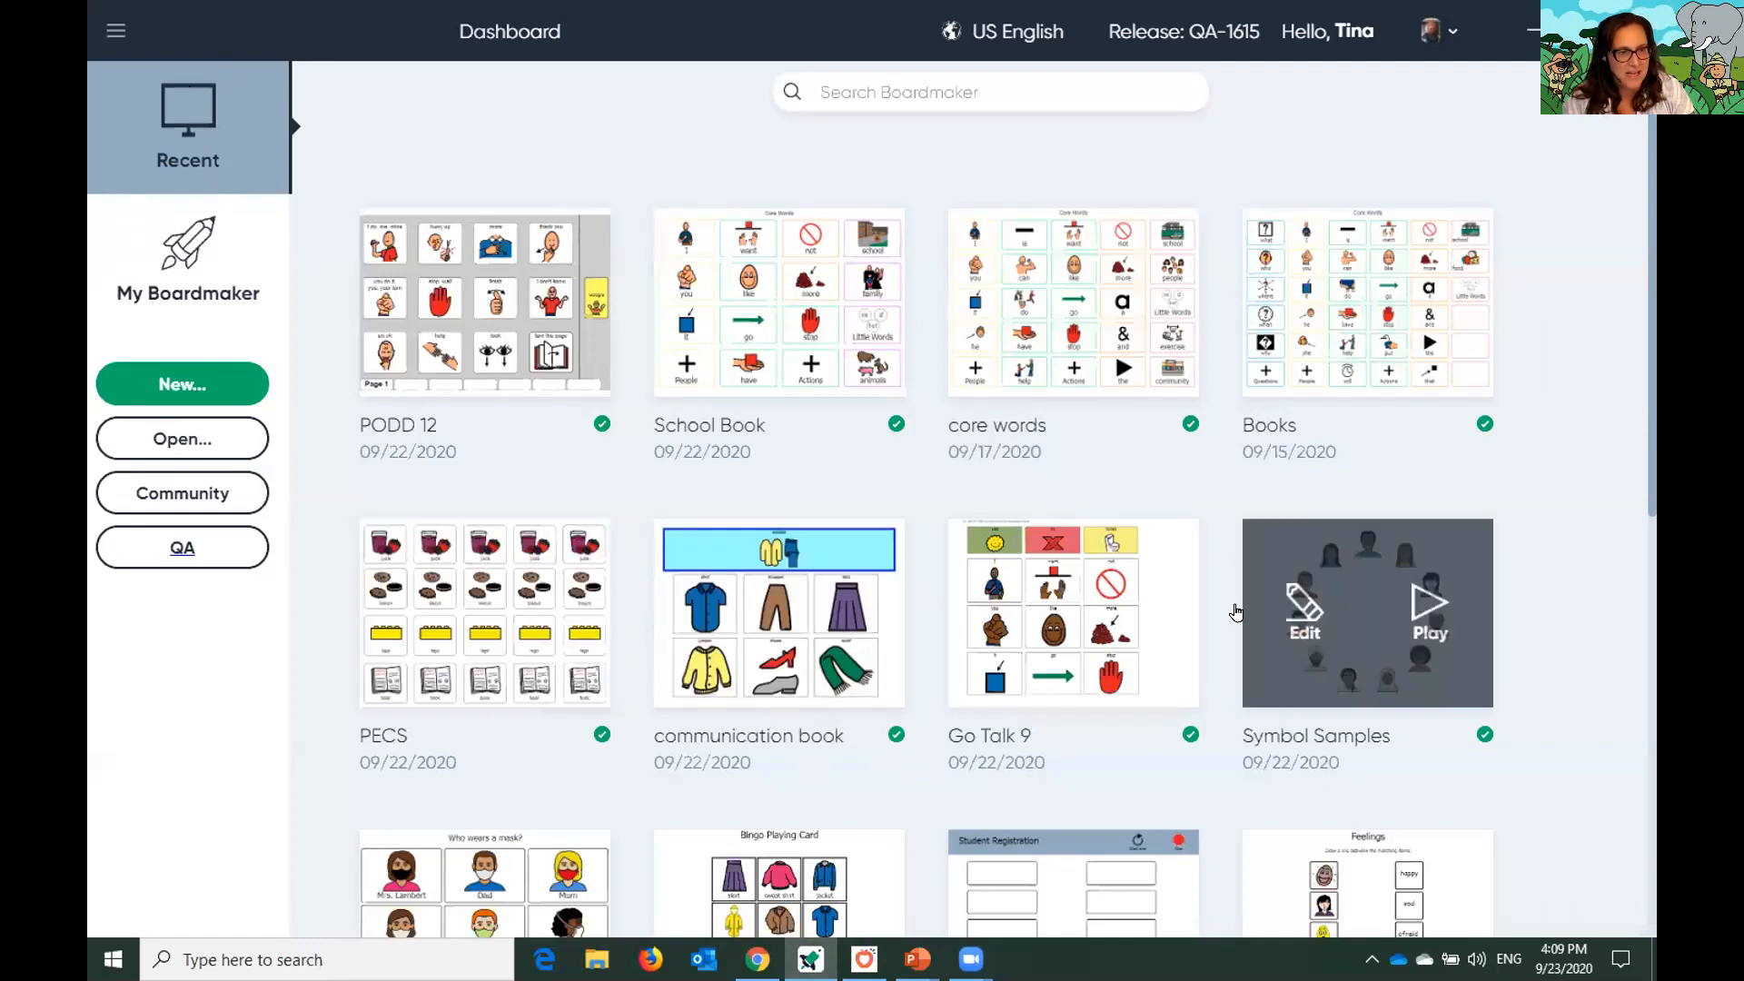
# Look through the folders and saved activities in My Boardmaker, and return to the recent activities
pyautogui.click(195, 283)
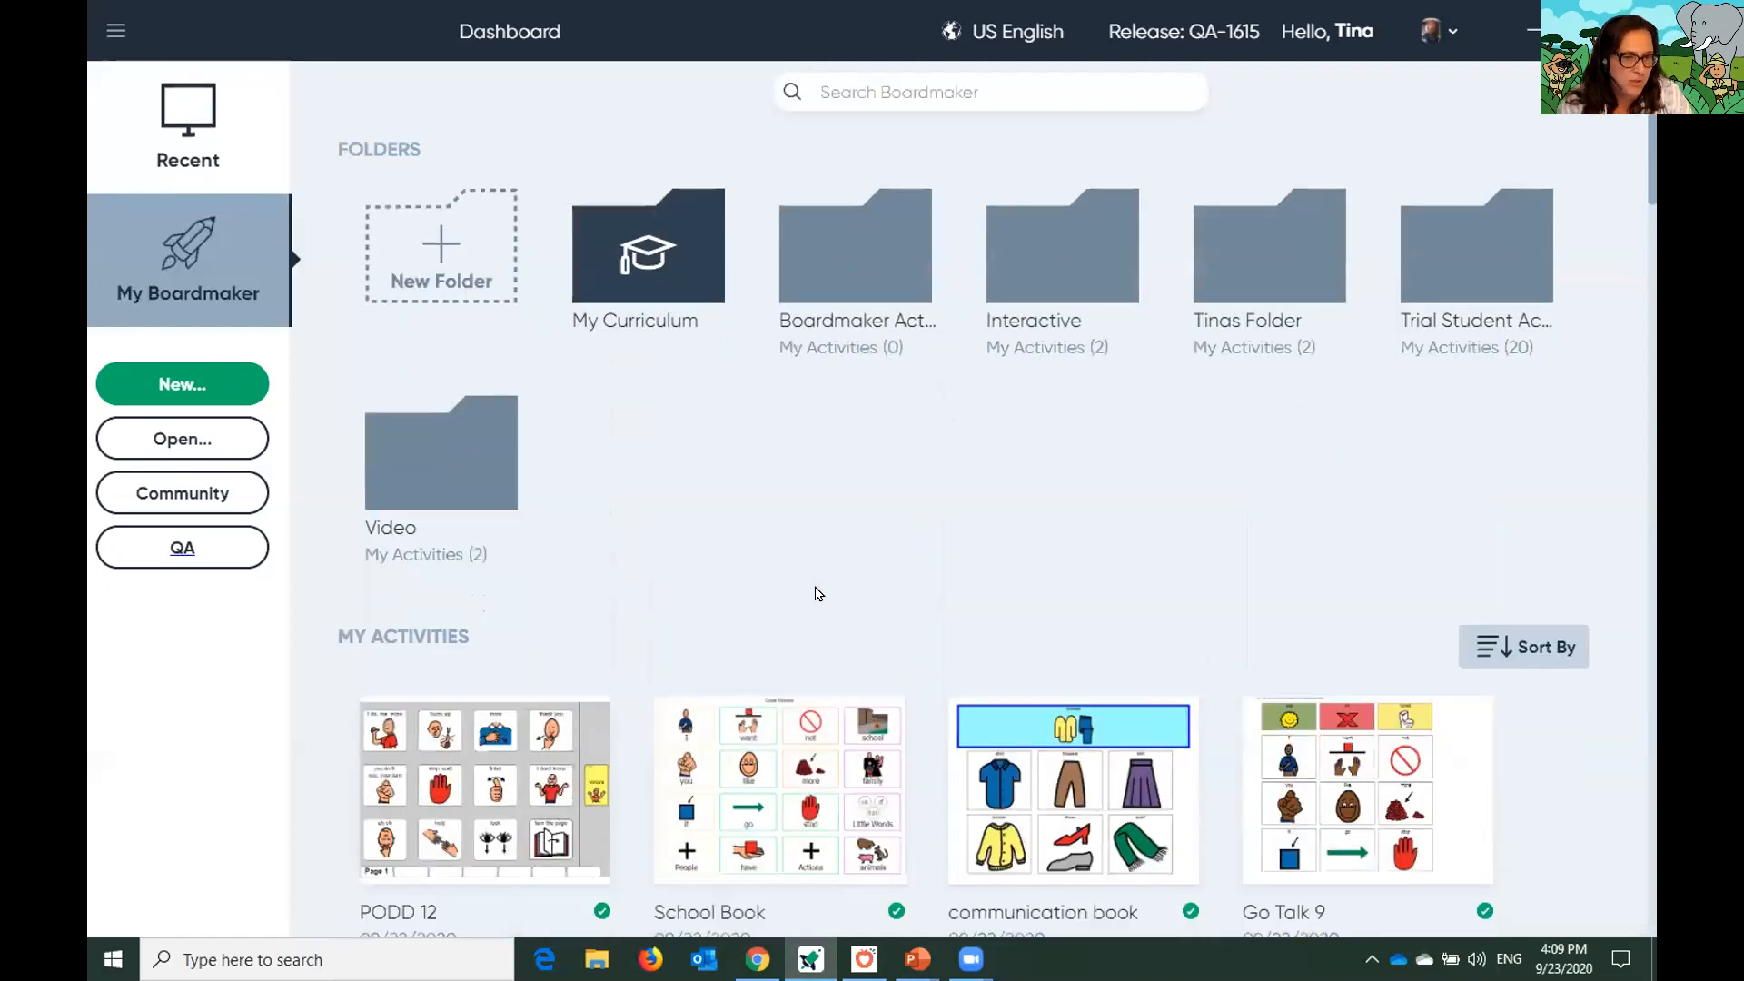
pyautogui.scroll(-3, 814, 590)
pyautogui.scroll(-10, 941, 763)
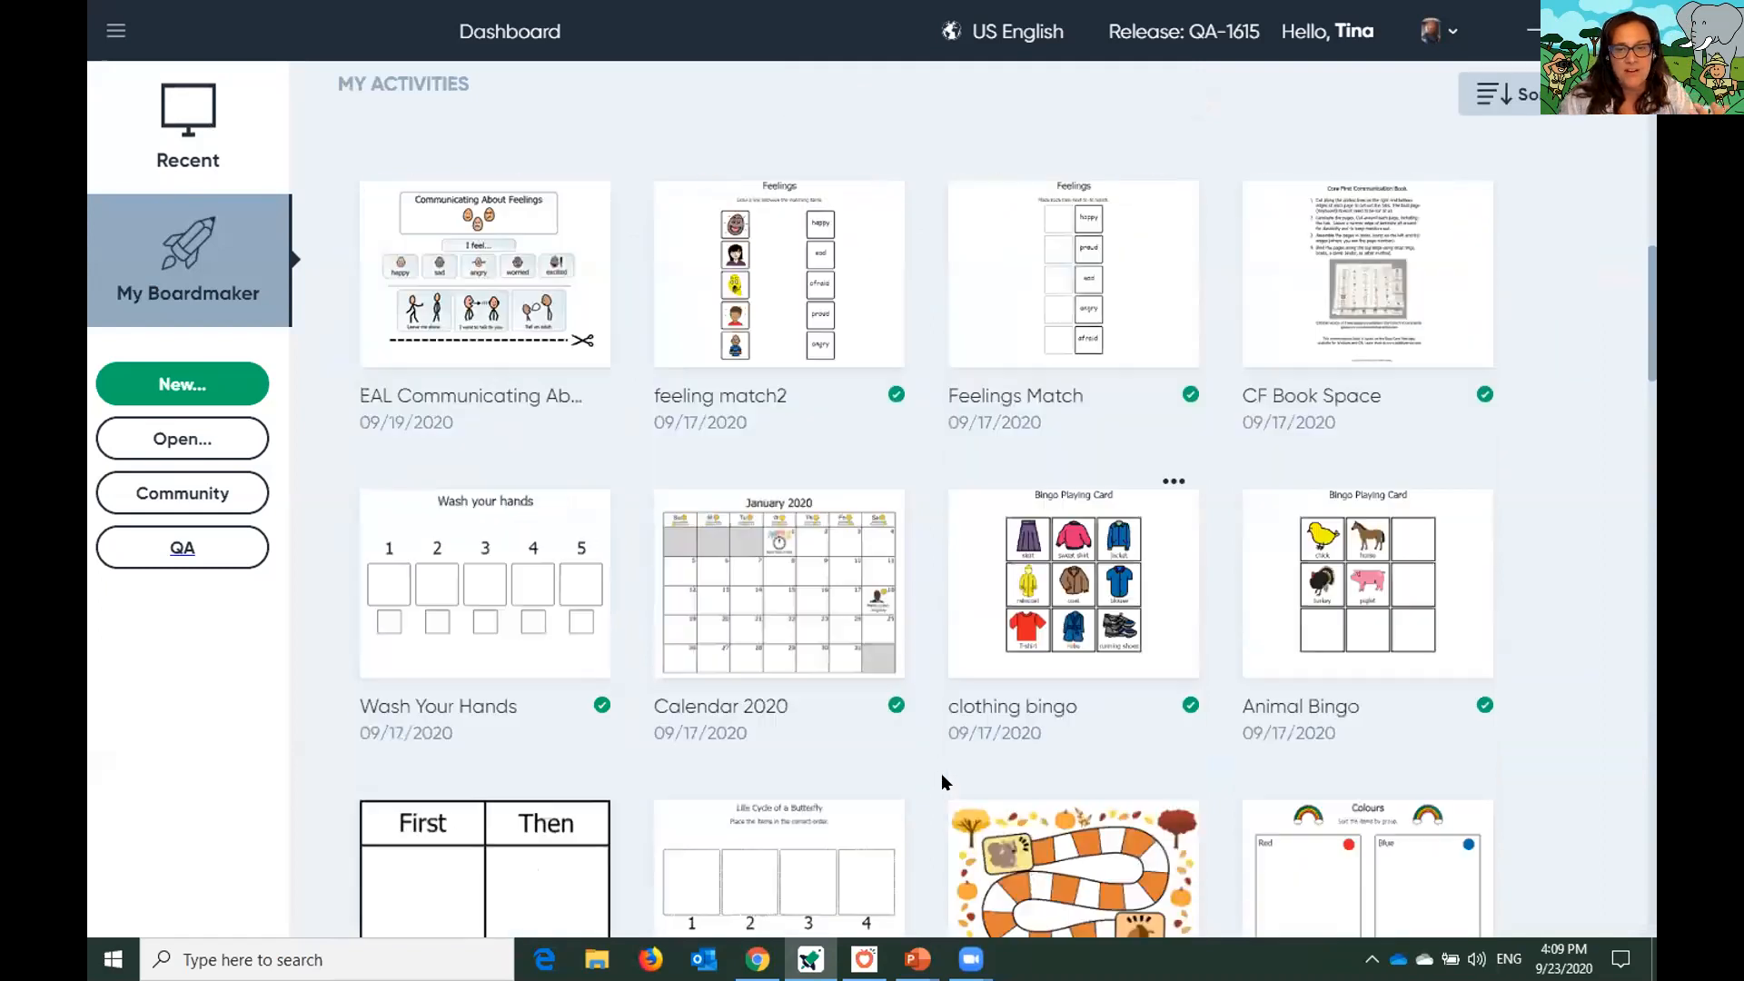
pyautogui.scroll(-6, 941, 772)
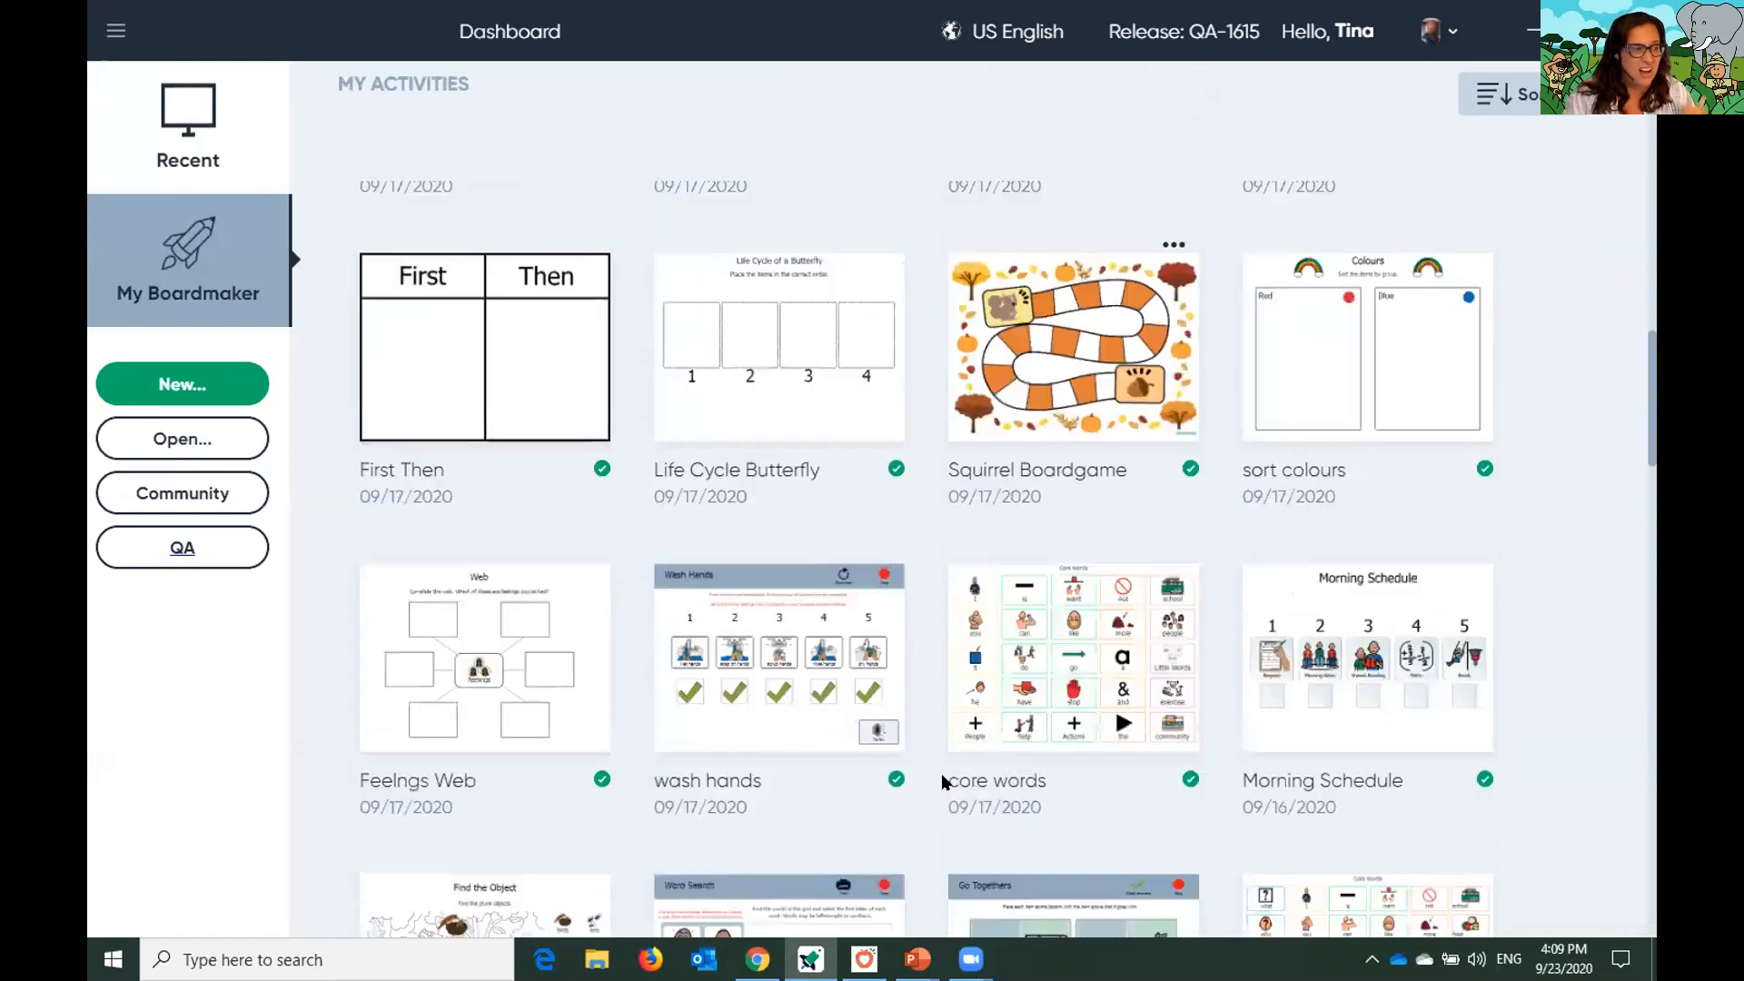
pyautogui.scroll(-6, 941, 772)
pyautogui.moveTo(729, 740)
pyautogui.scroll(-5, 999, 744)
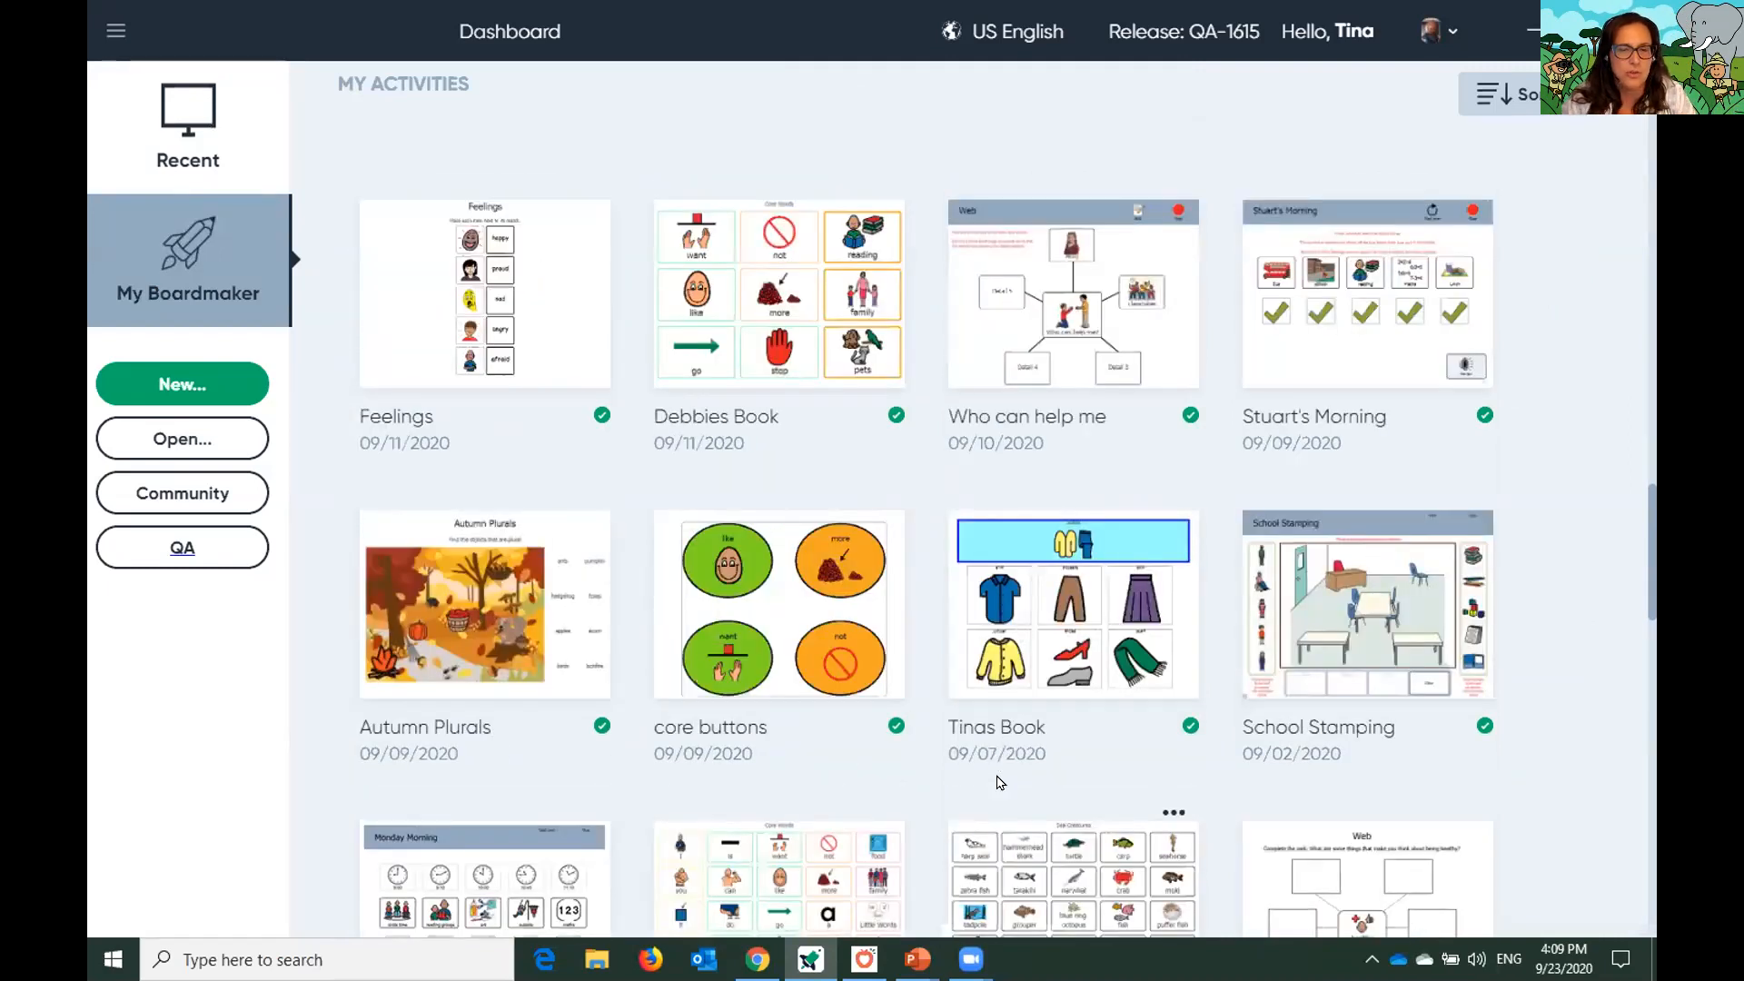
pyautogui.scroll(15, 904, 729)
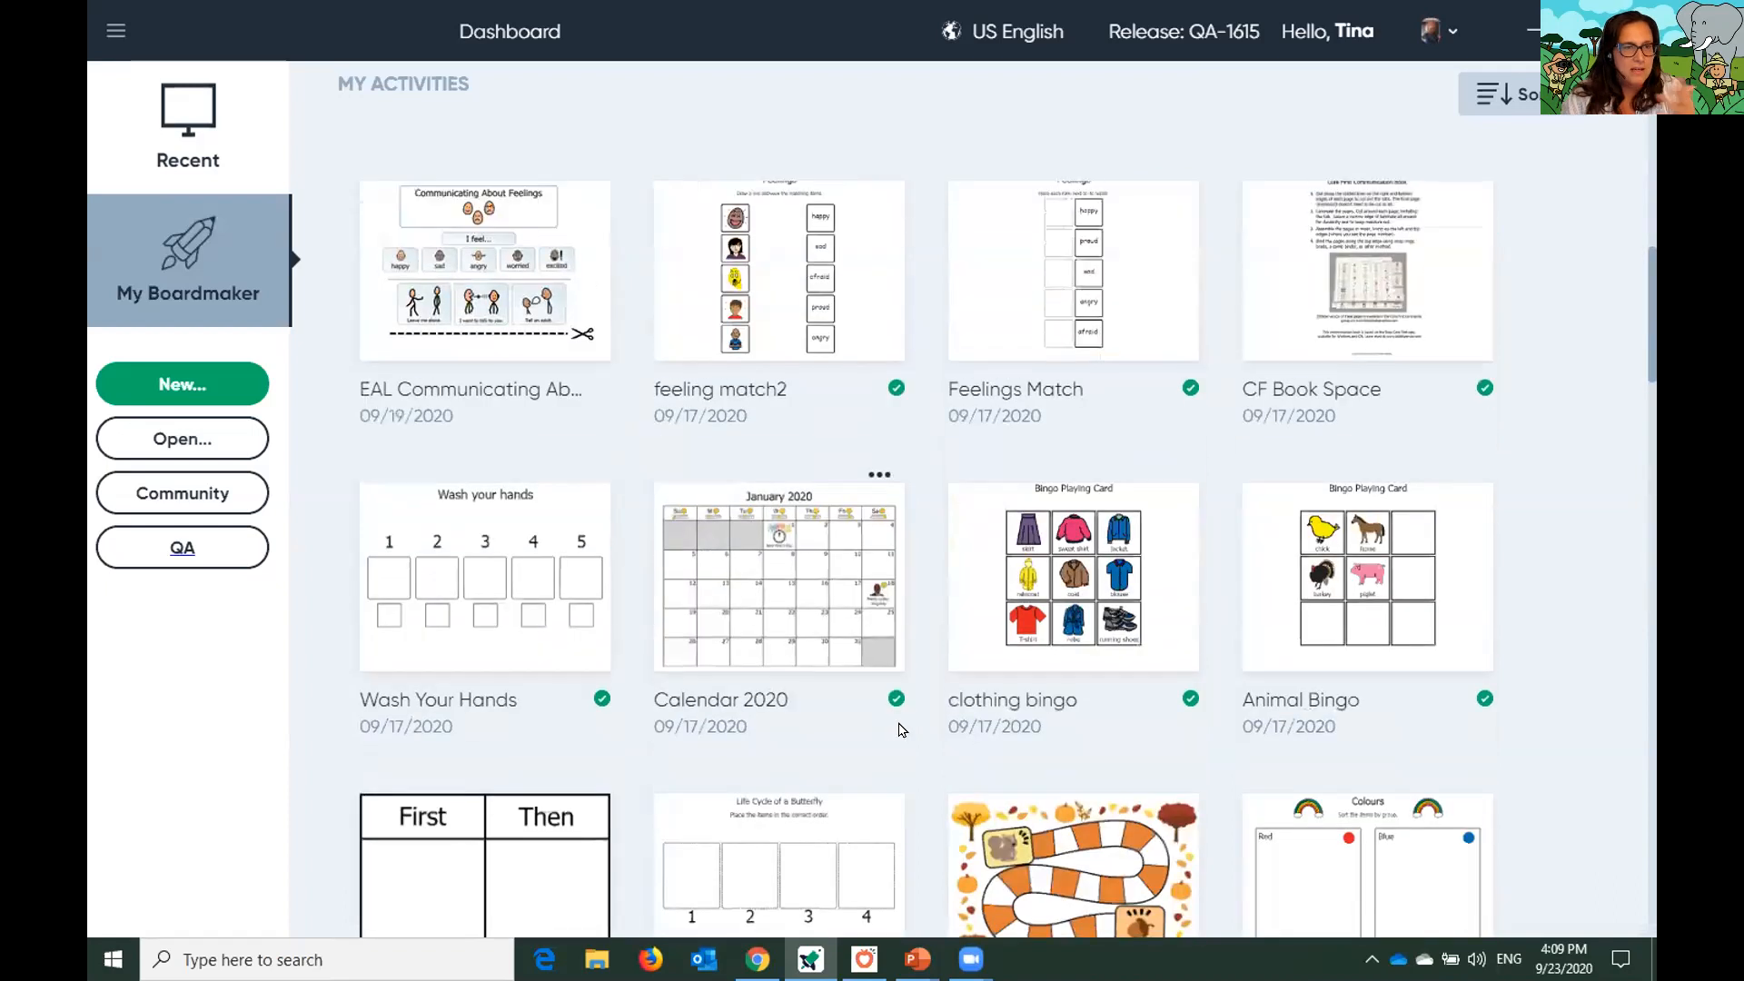
pyautogui.scroll(10, 901, 722)
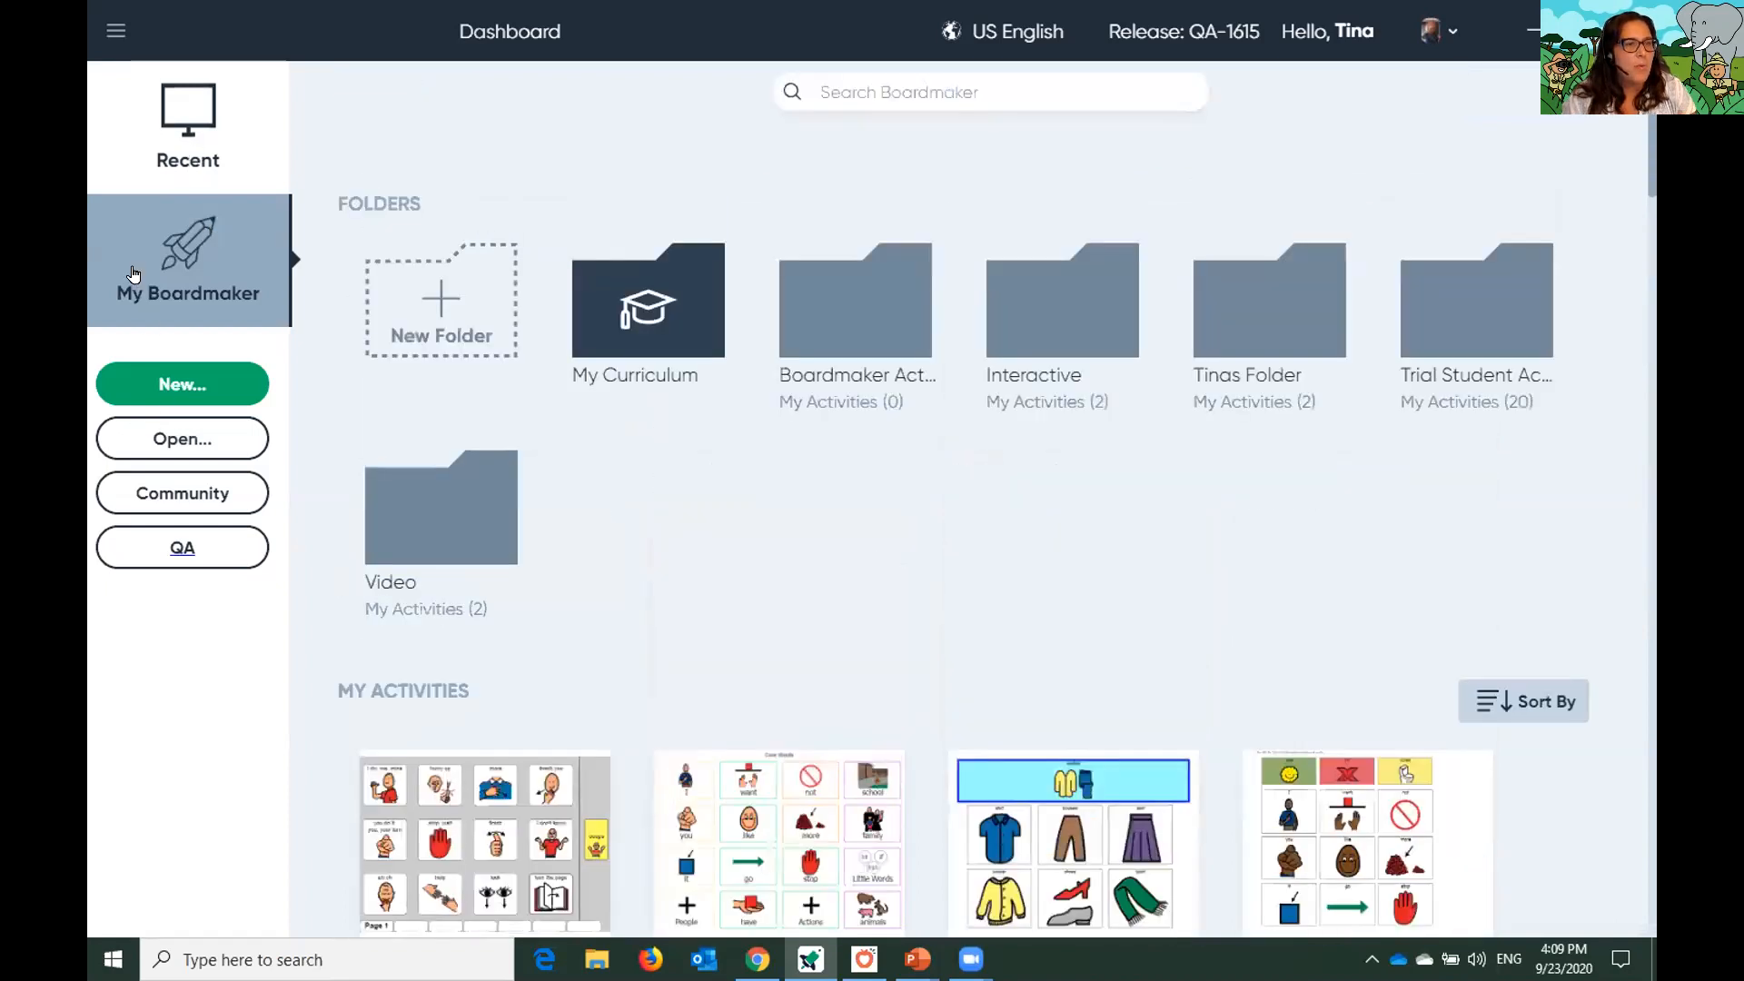
pyautogui.click(162, 127)
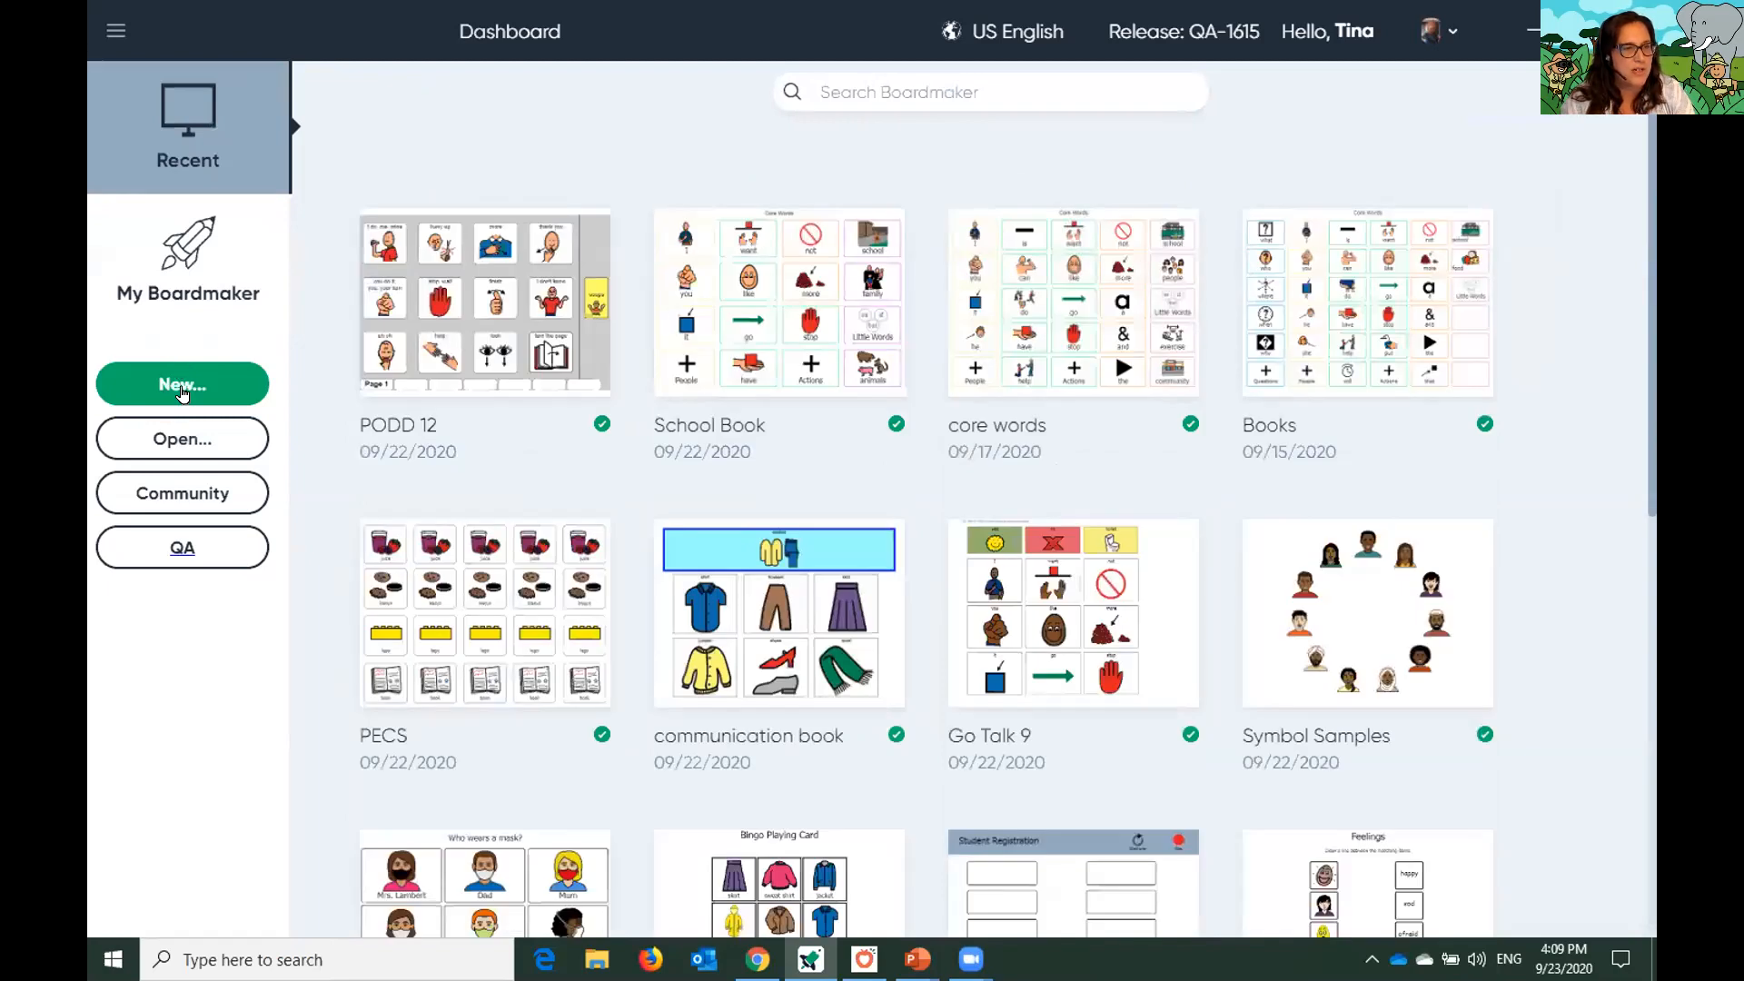
# Start a new activity and review the Blank, Recently Used and Printable template categories
pyautogui.click(182, 392)
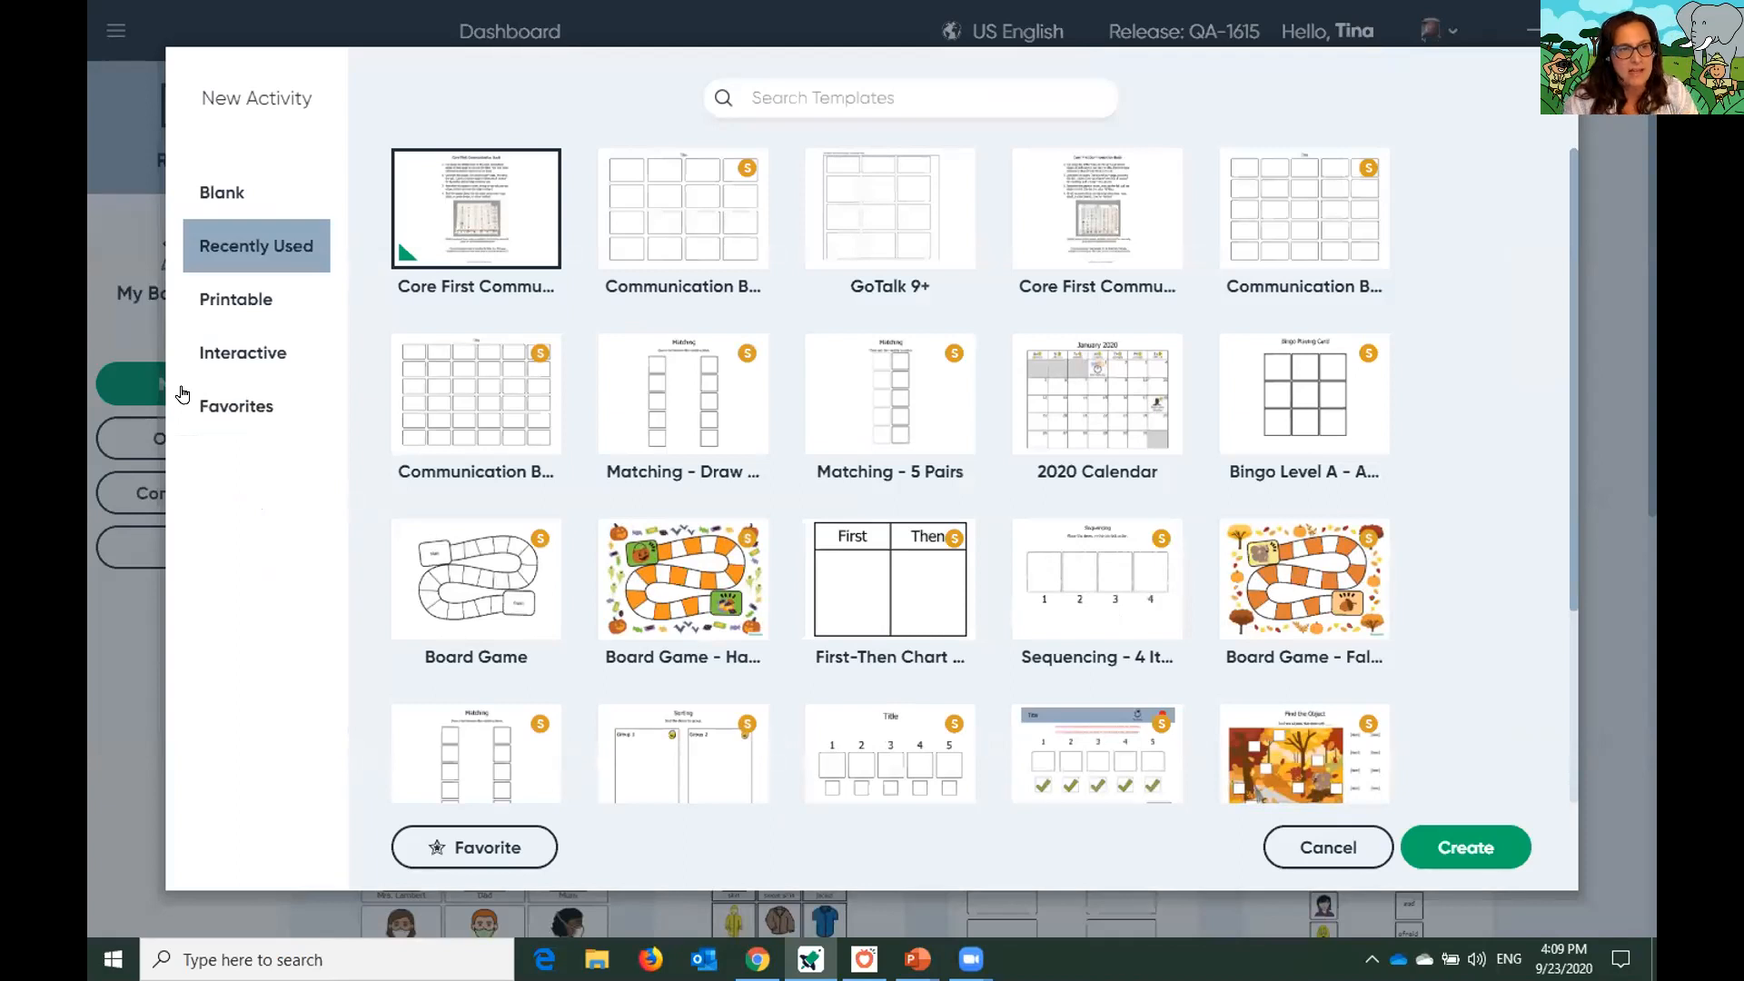
pyautogui.click(208, 197)
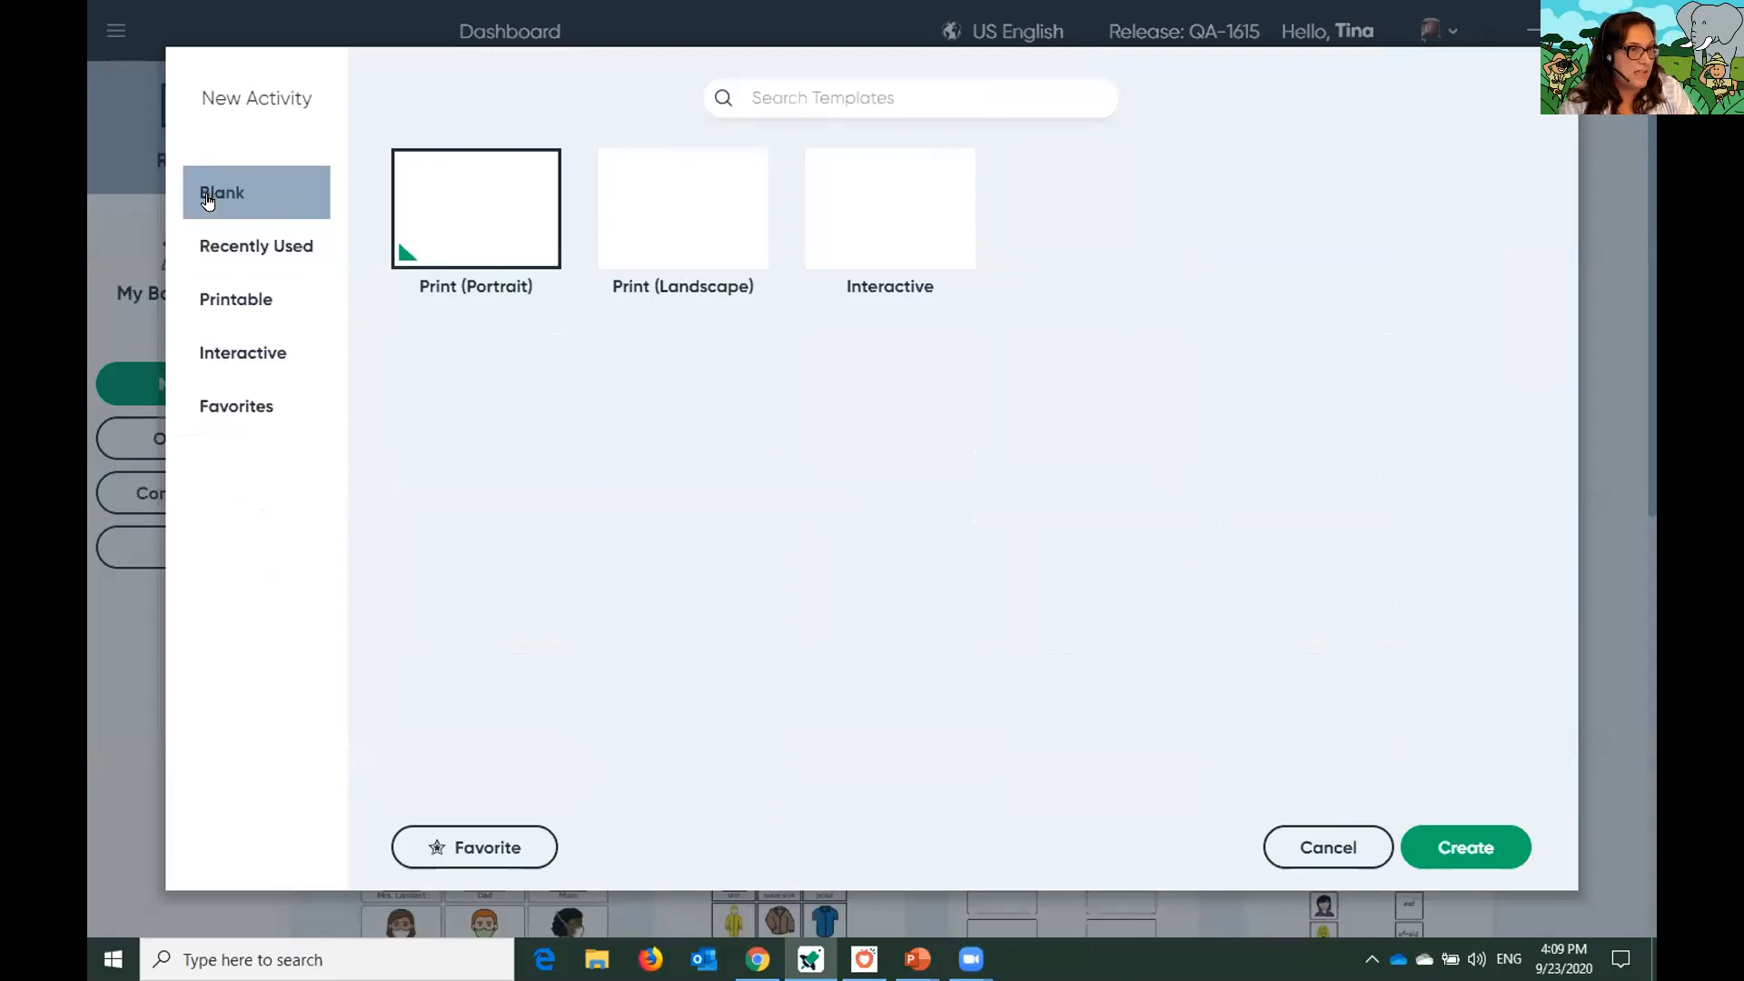
pyautogui.click(235, 246)
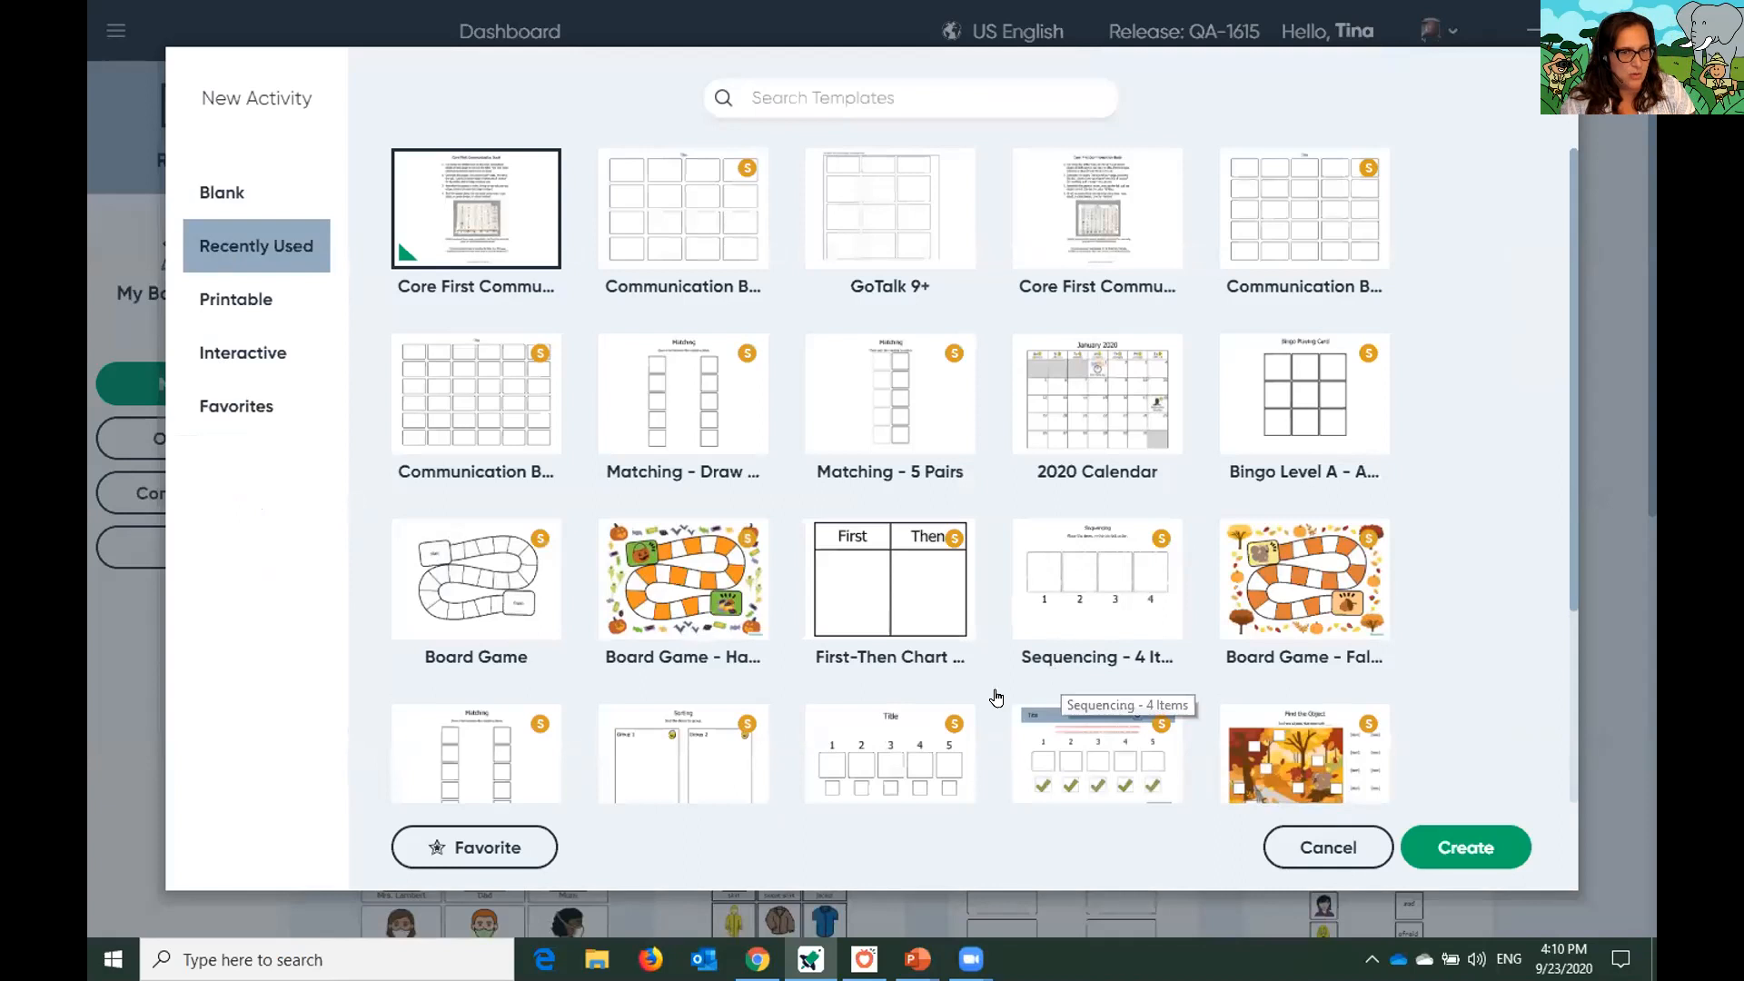
pyautogui.click(230, 307)
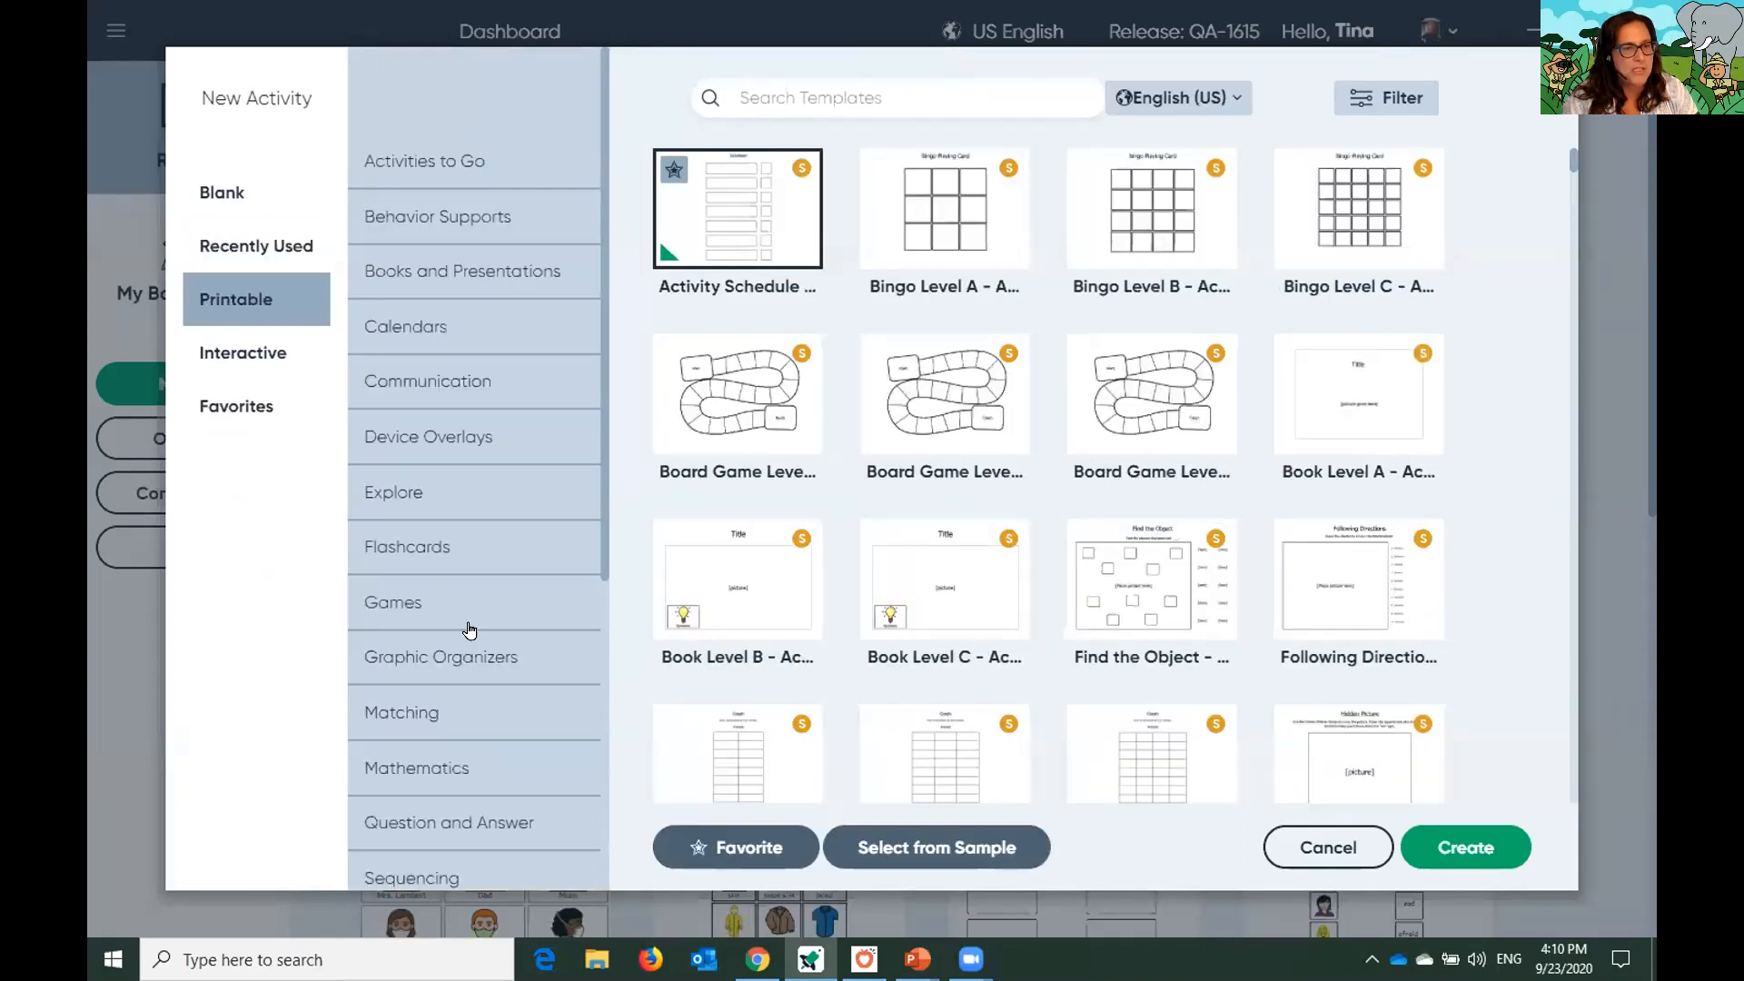
pyautogui.scroll(-2, 469, 629)
pyautogui.scroll(2, 468, 629)
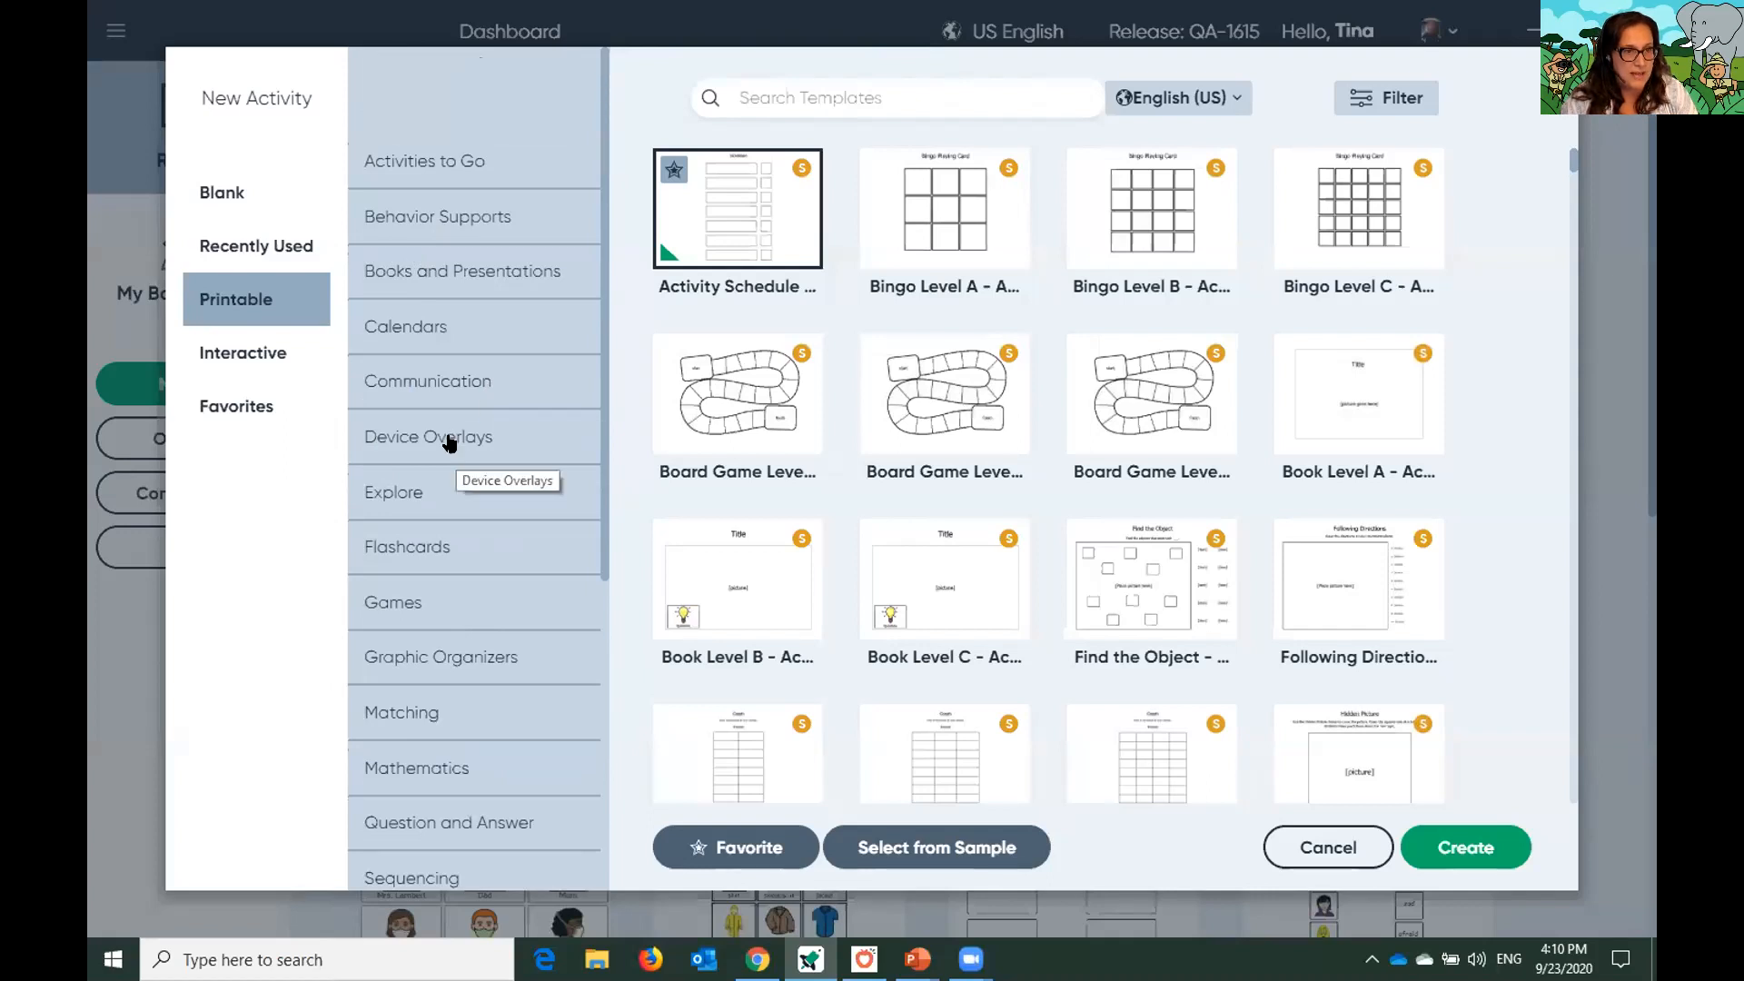
# Create the activity from the GoTalk 9+ template in the GoTalk group of the printable device overlays
pyautogui.click(375, 443)
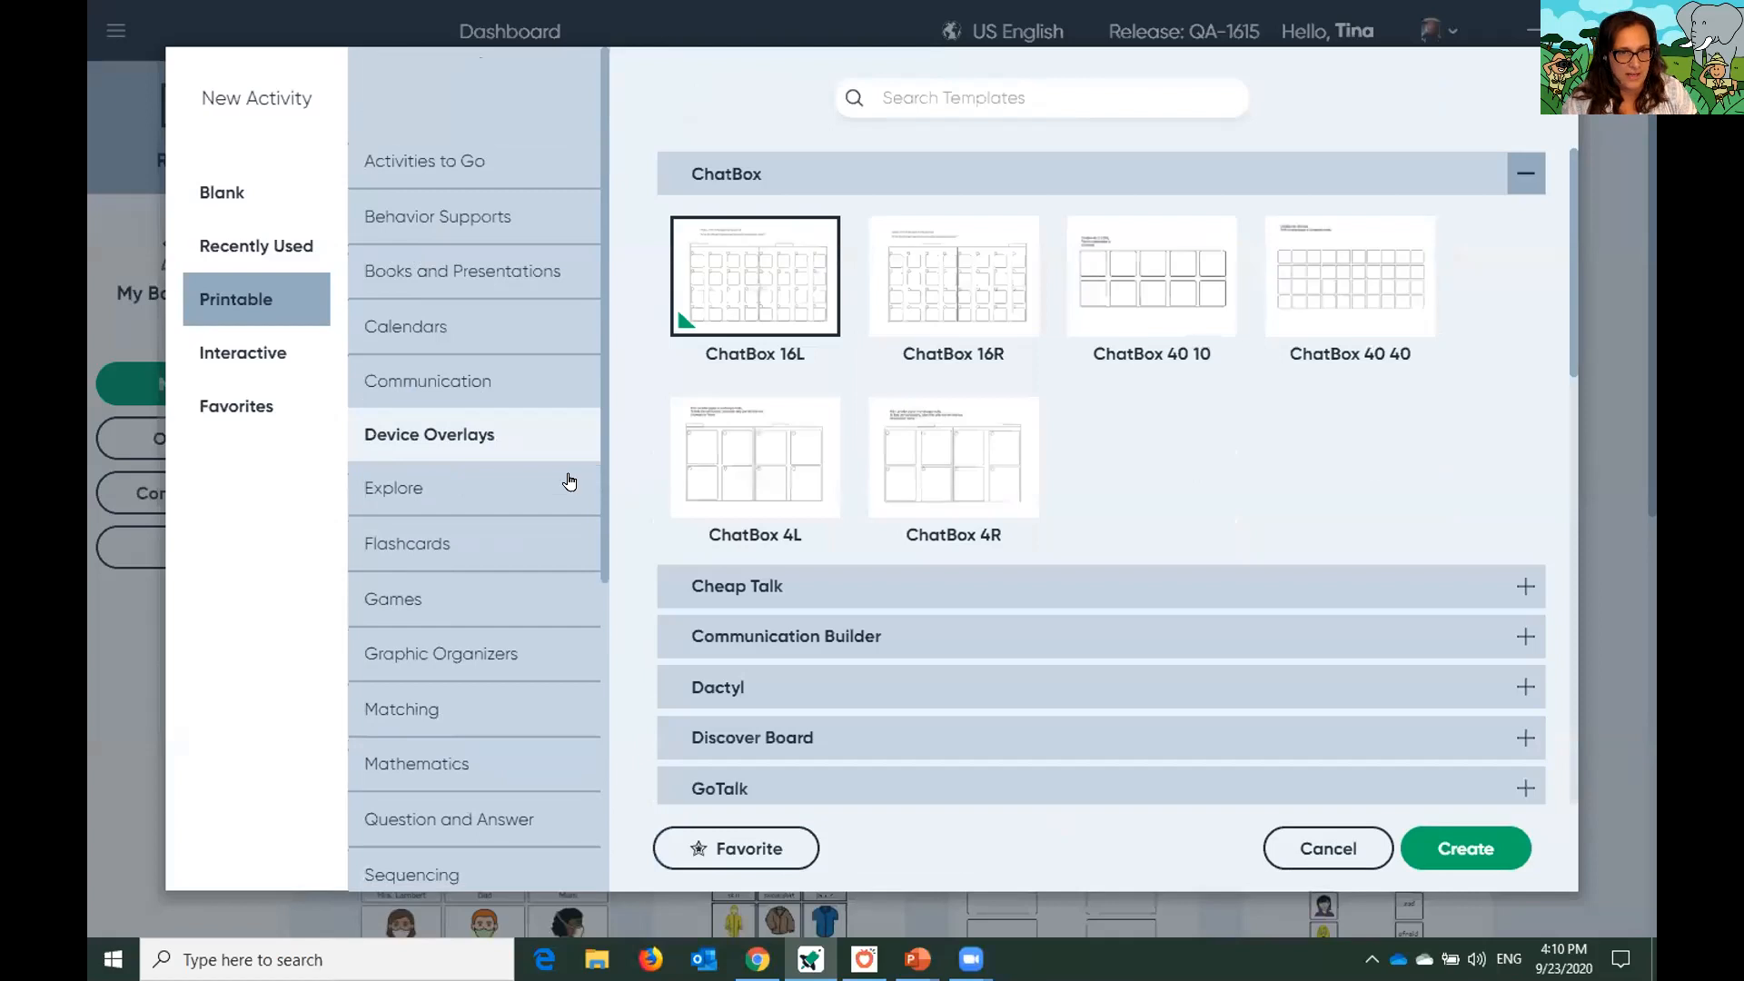
pyautogui.scroll(-3, 1160, 473)
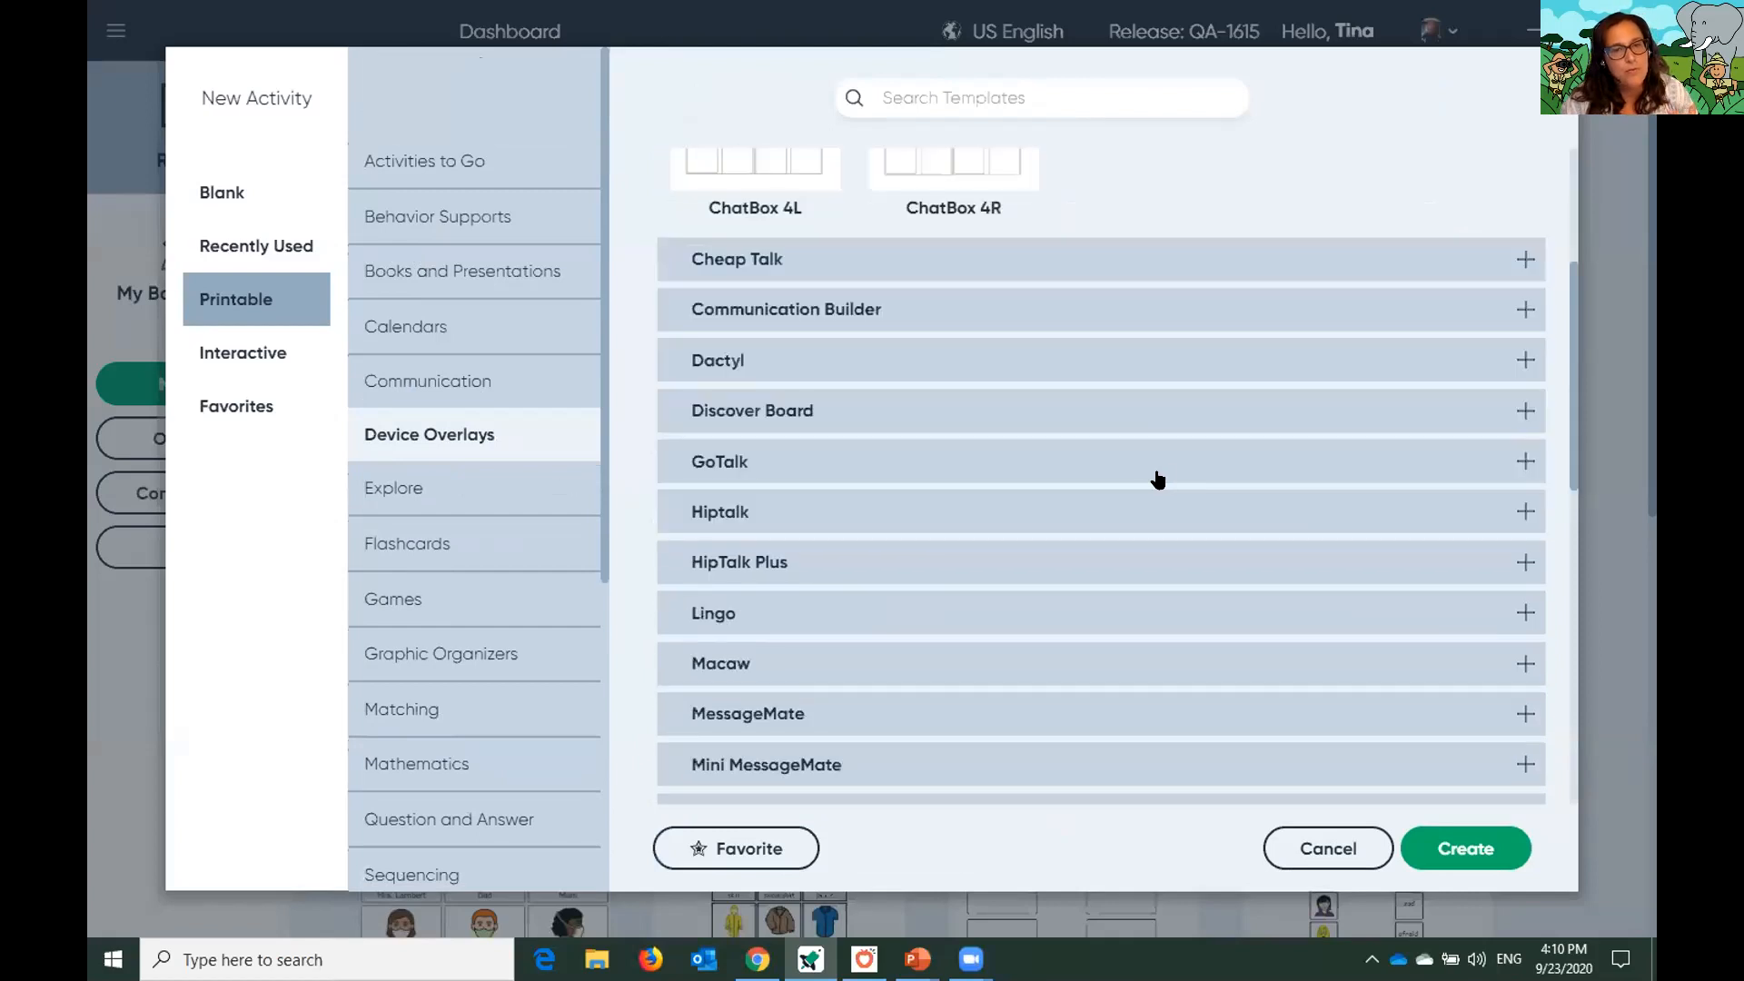
pyautogui.scroll(-1, 1152, 480)
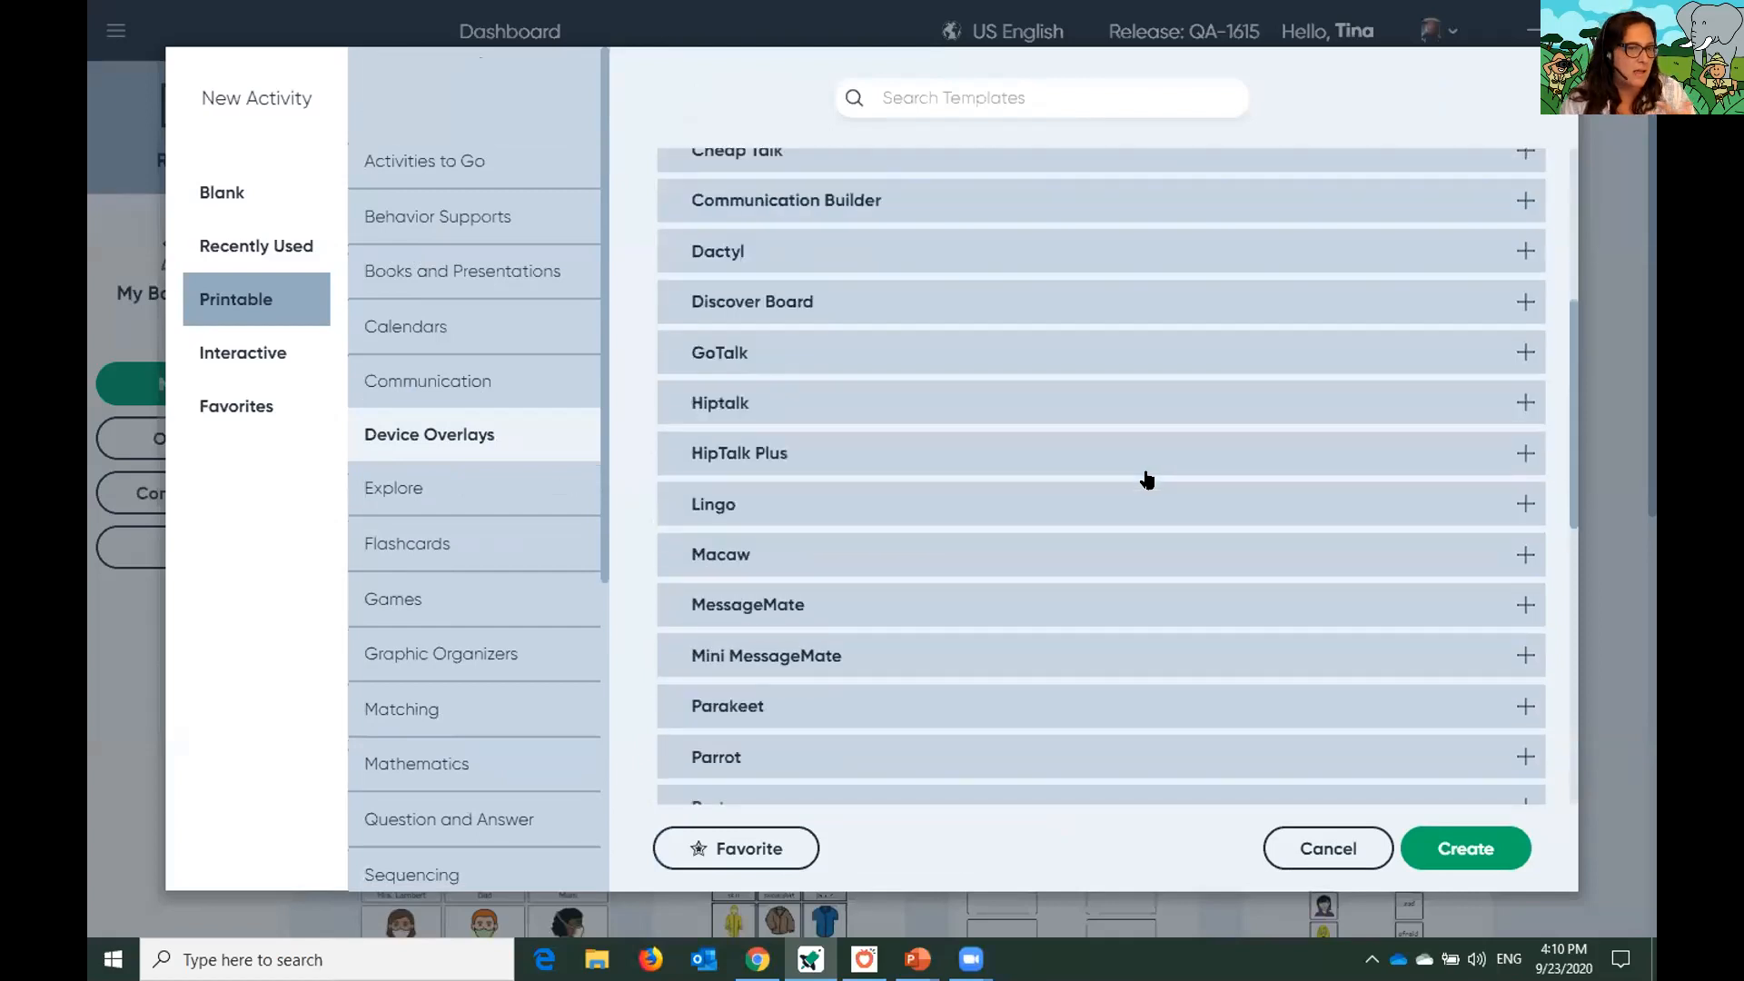
pyautogui.scroll(-2, 1147, 480)
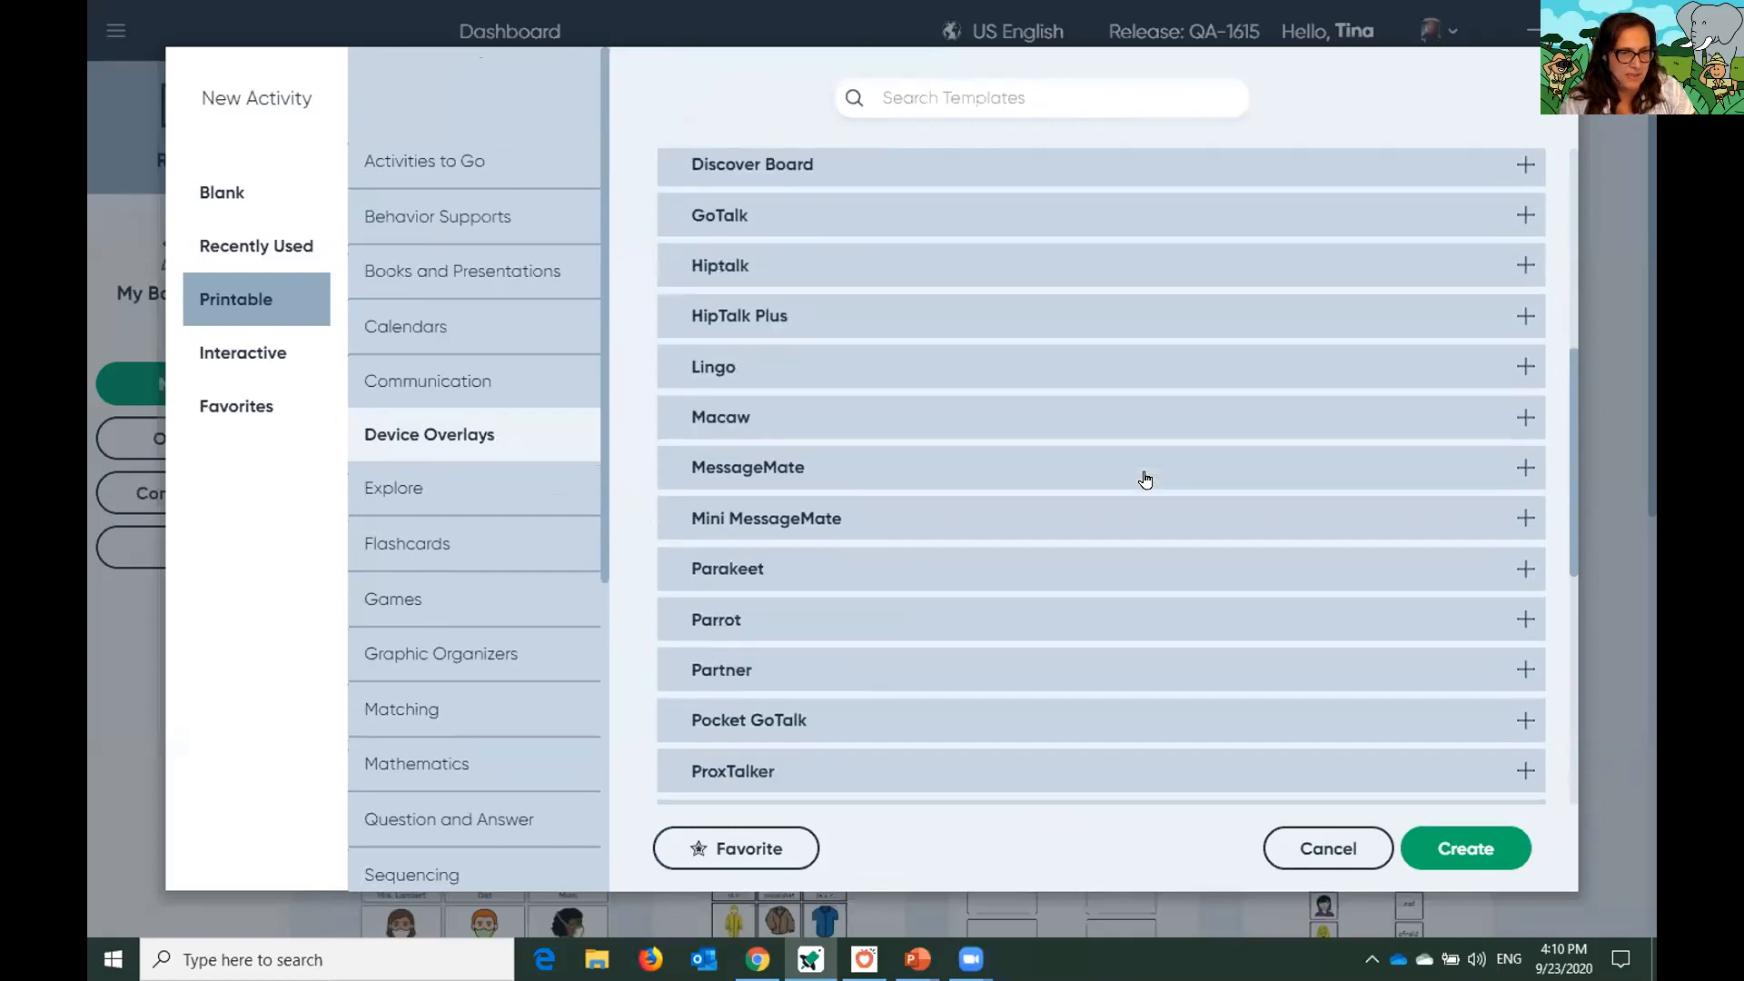
pyautogui.scroll(2, 1144, 479)
pyautogui.click(918, 371)
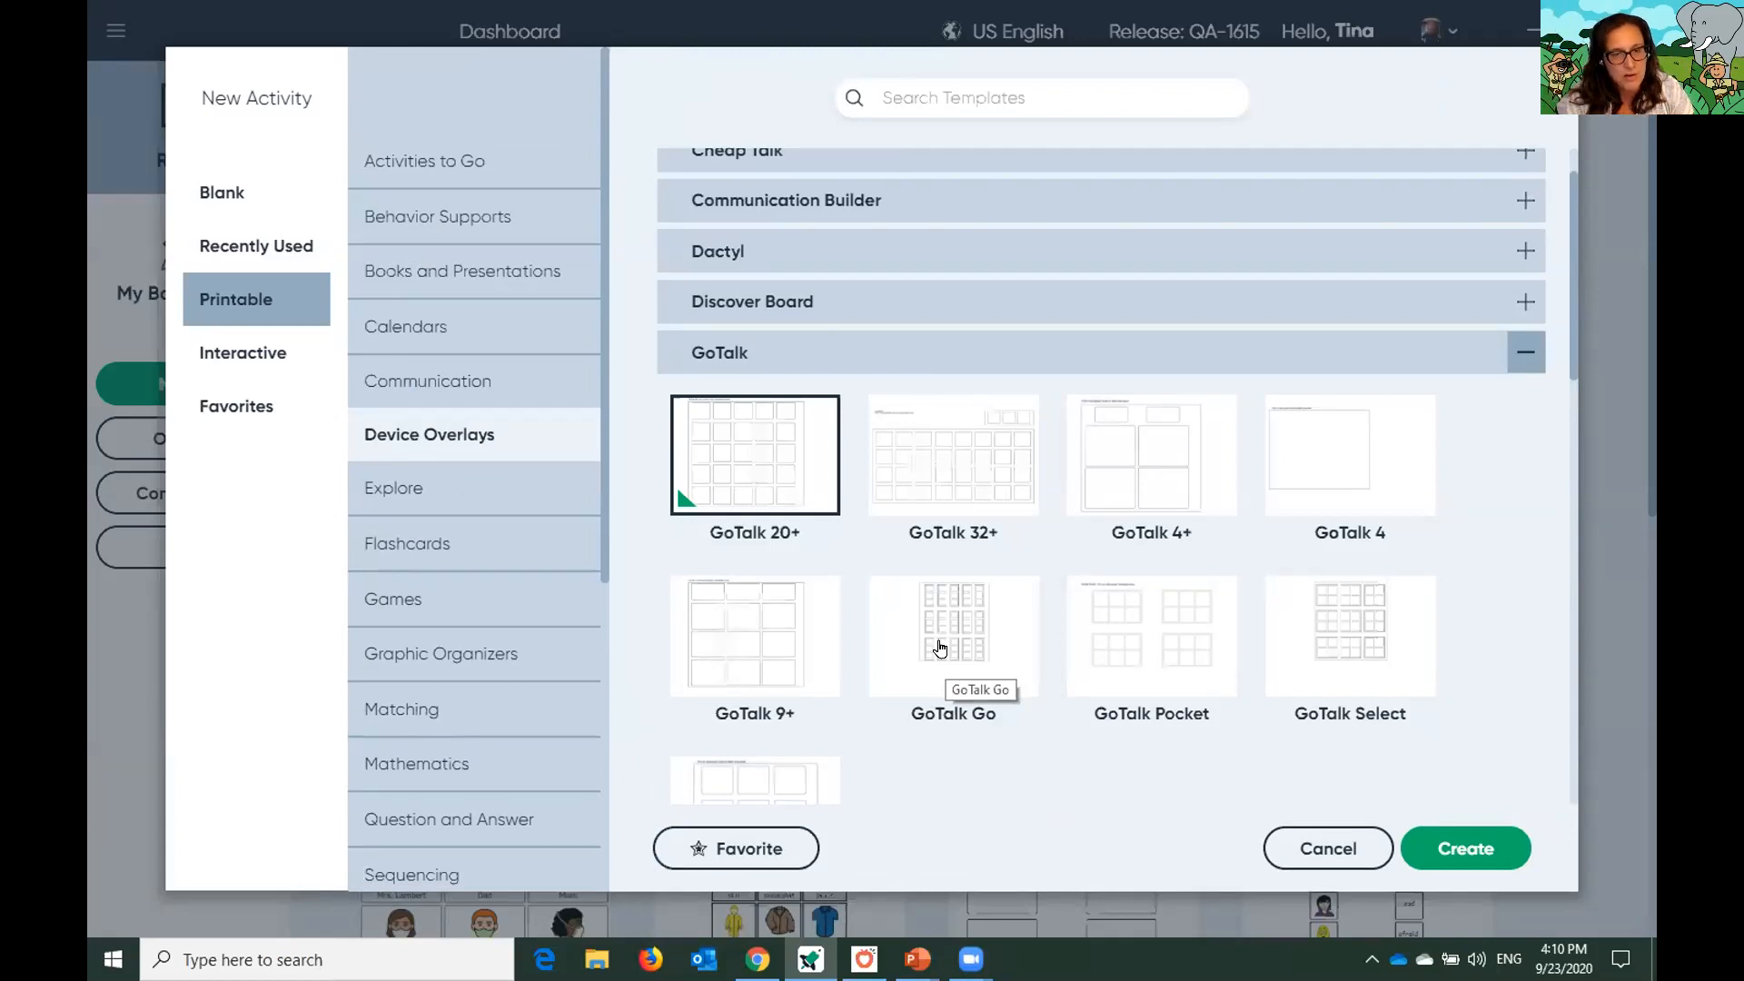
pyautogui.click(781, 640)
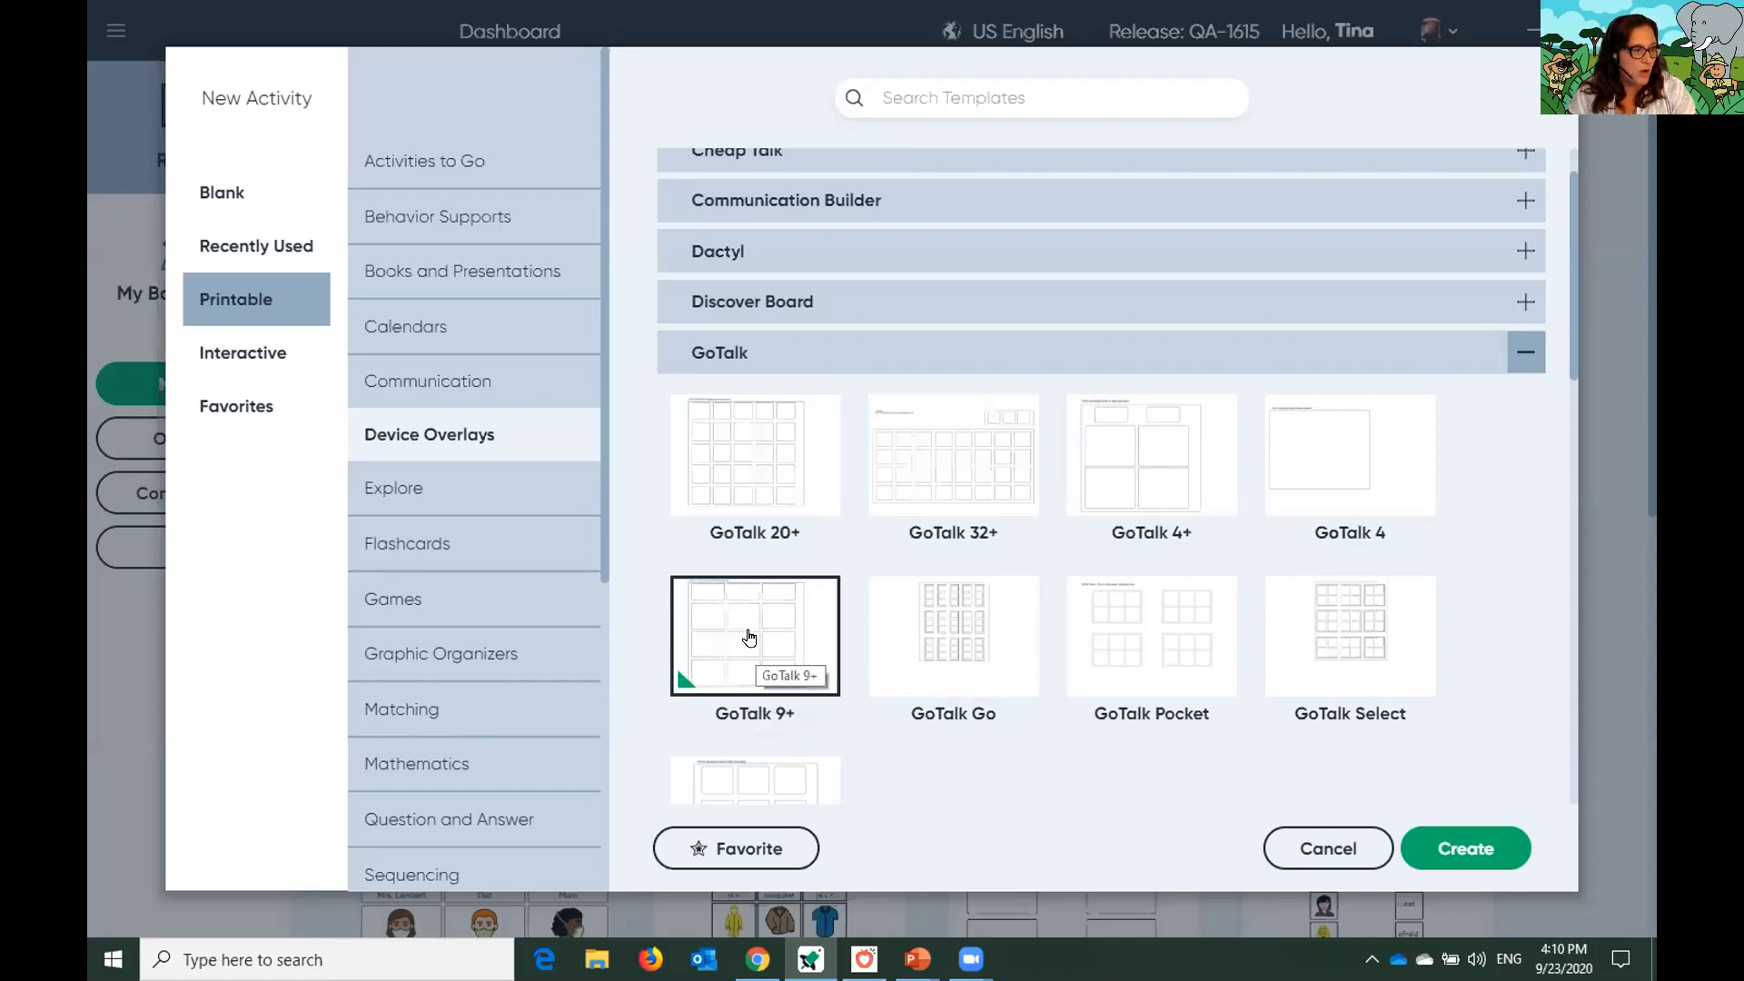
pyautogui.click(1462, 850)
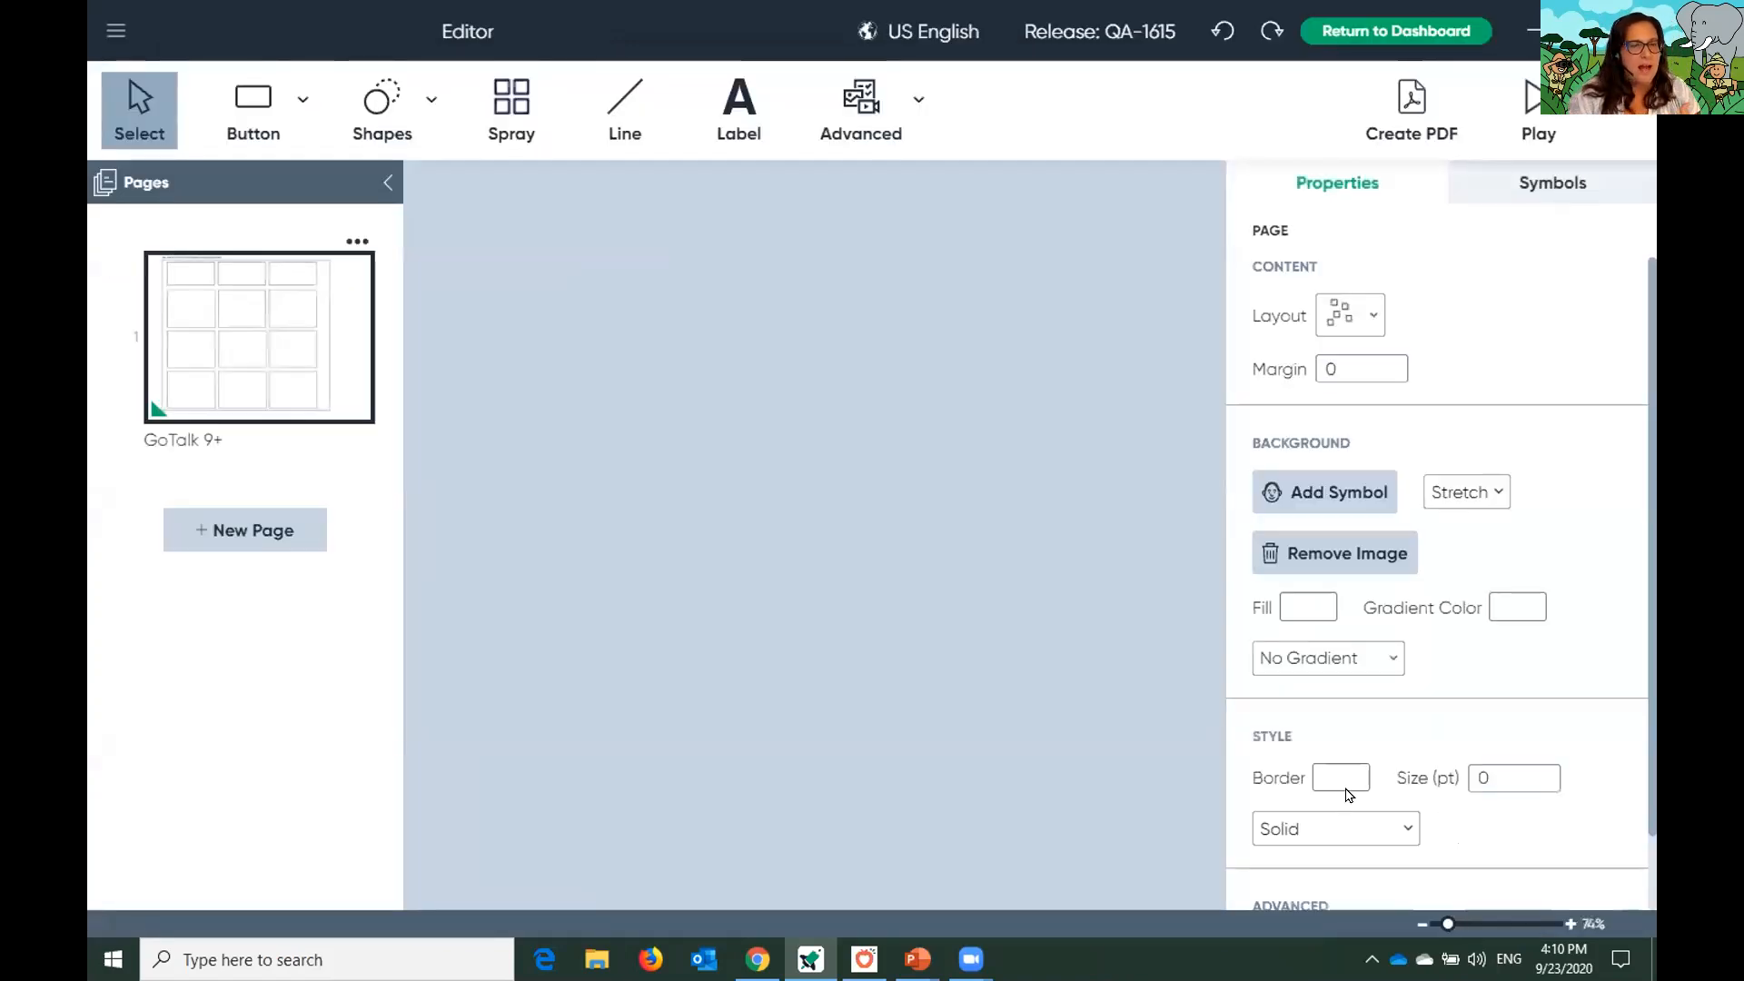
# Label the first cell of the overlay's second row "happy" and add the symbol of the smiling man in a teal shirt
pyautogui.click(506, 332)
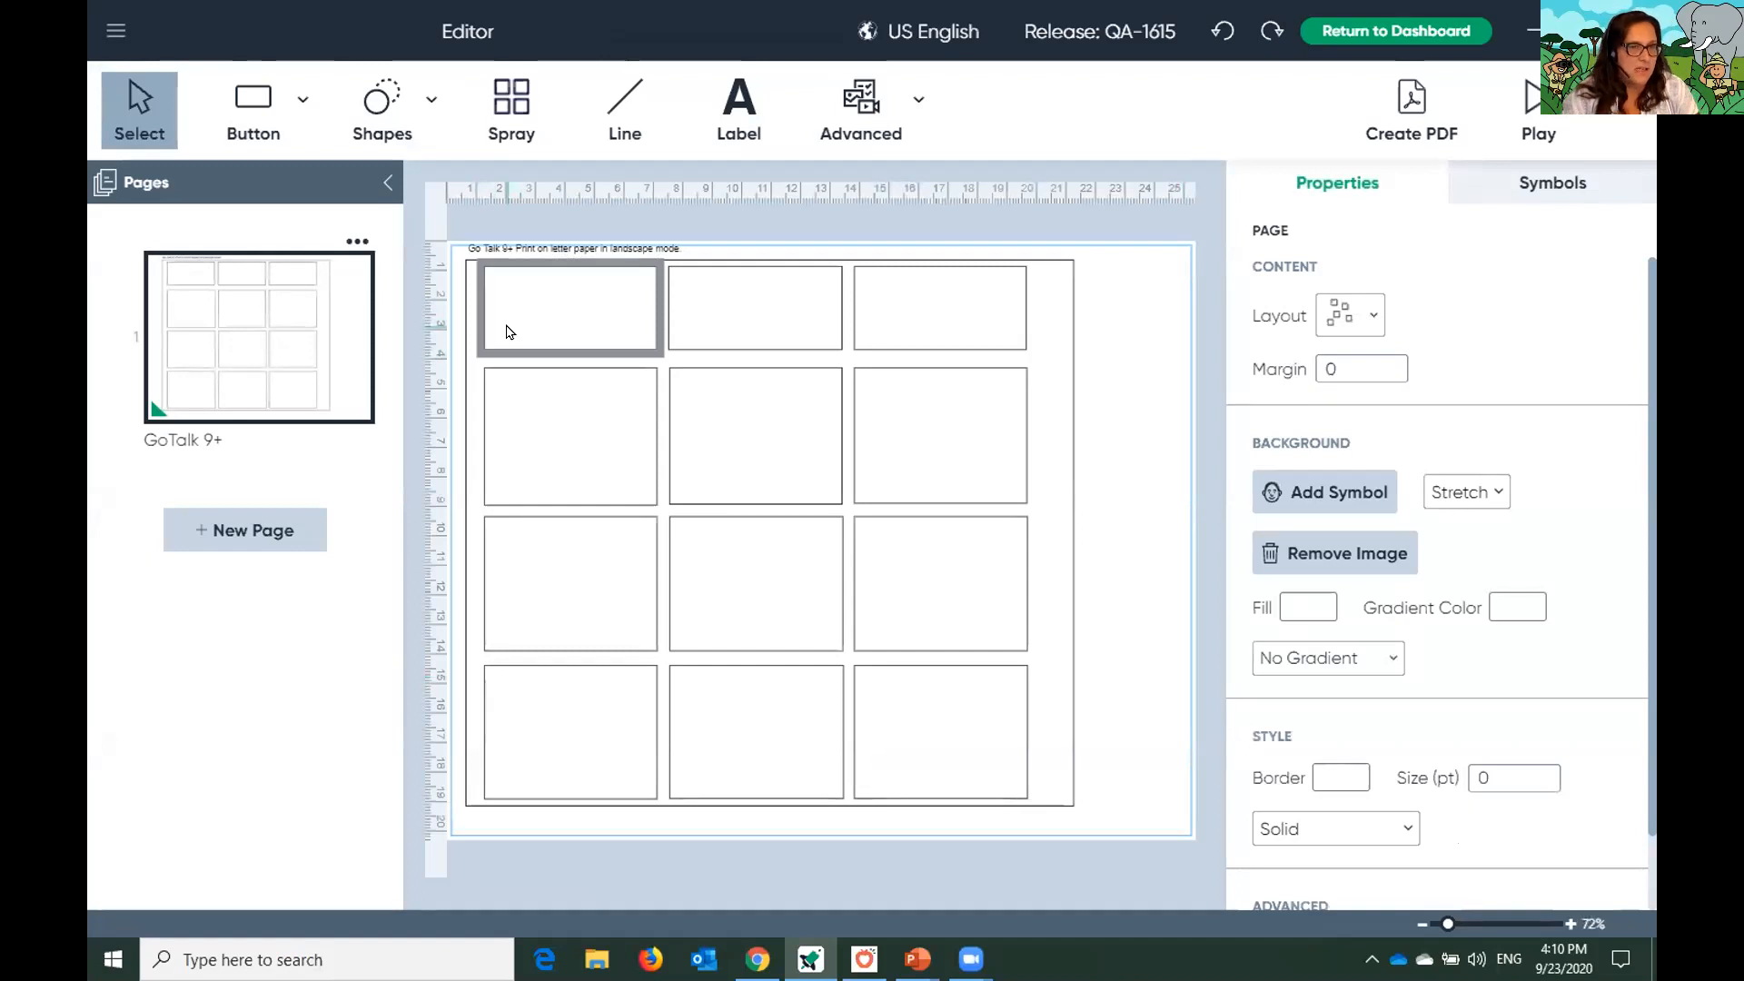
pyautogui.click(609, 440)
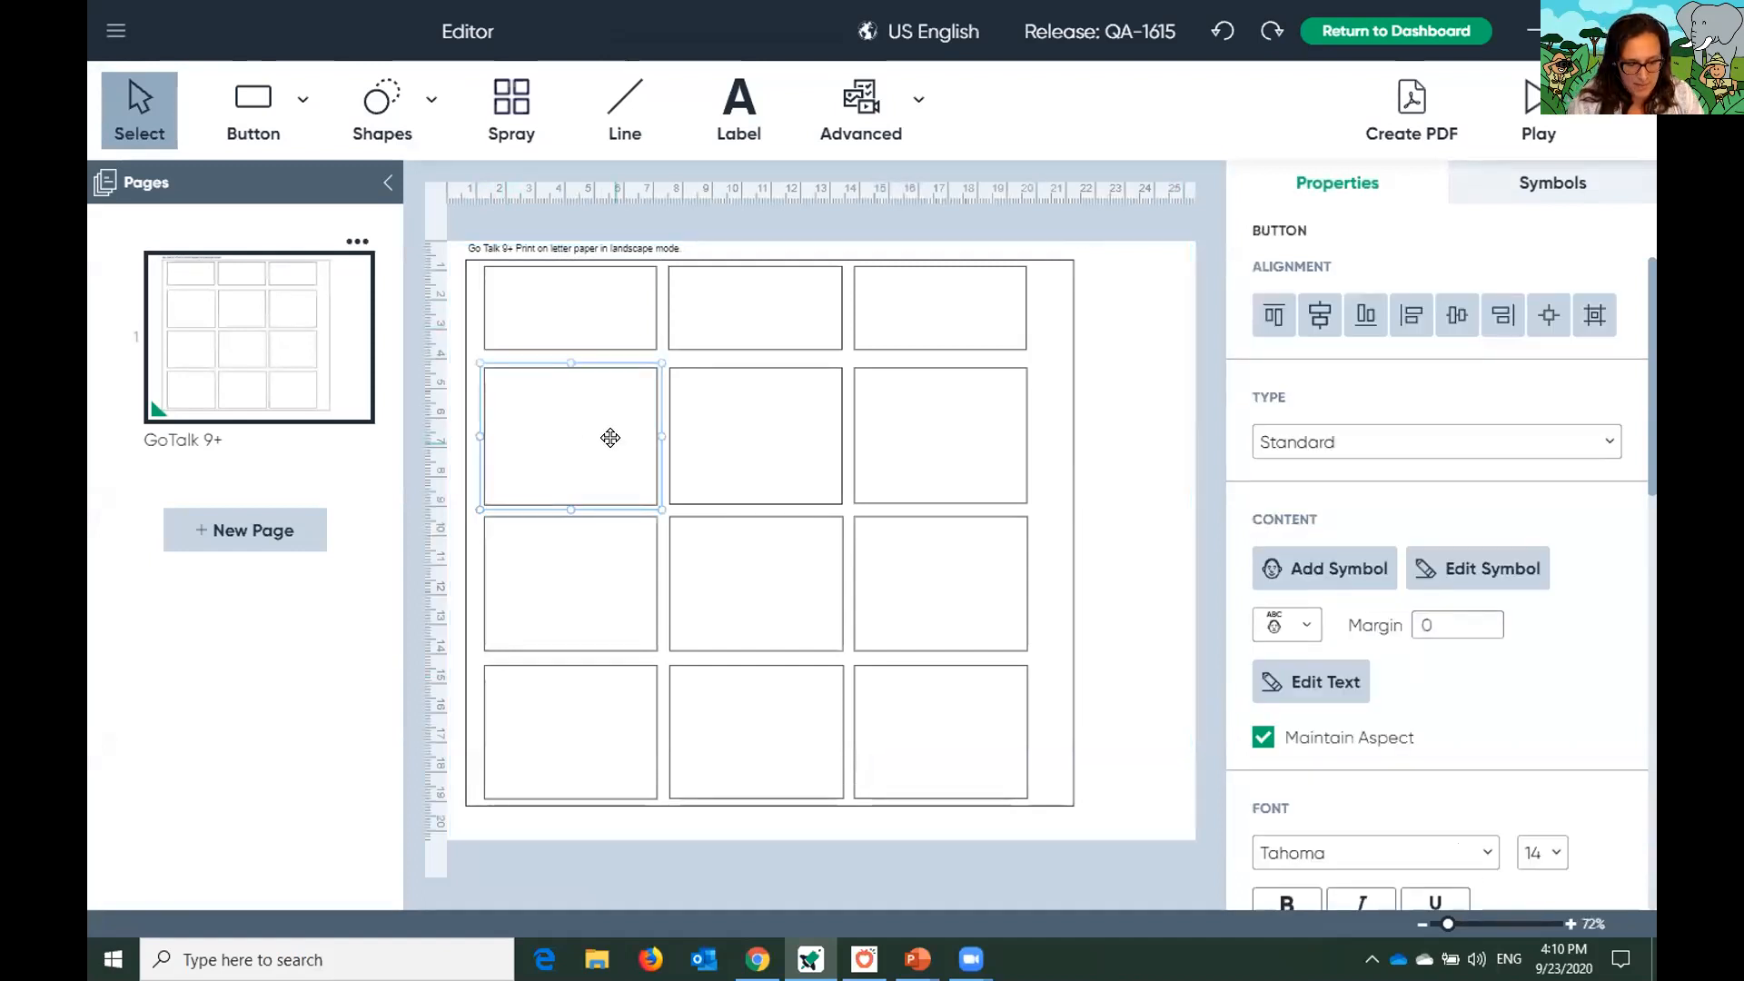
pyautogui.write('happy')
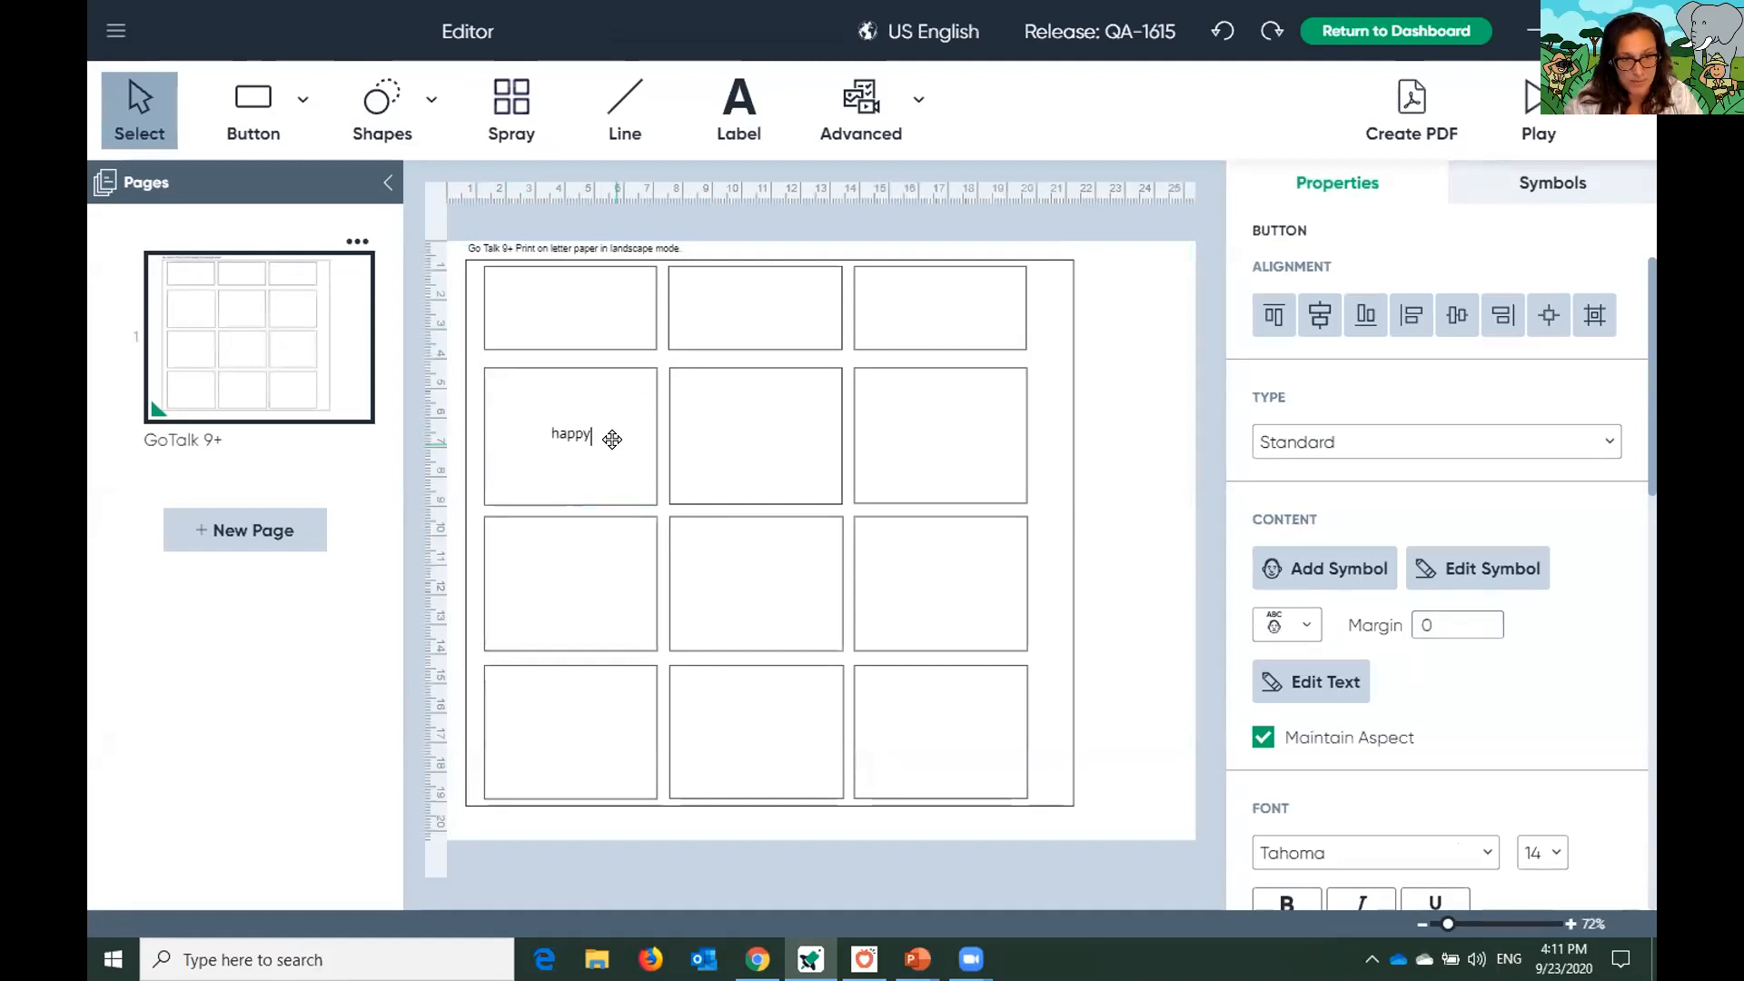
pyautogui.doubleClick(612, 448)
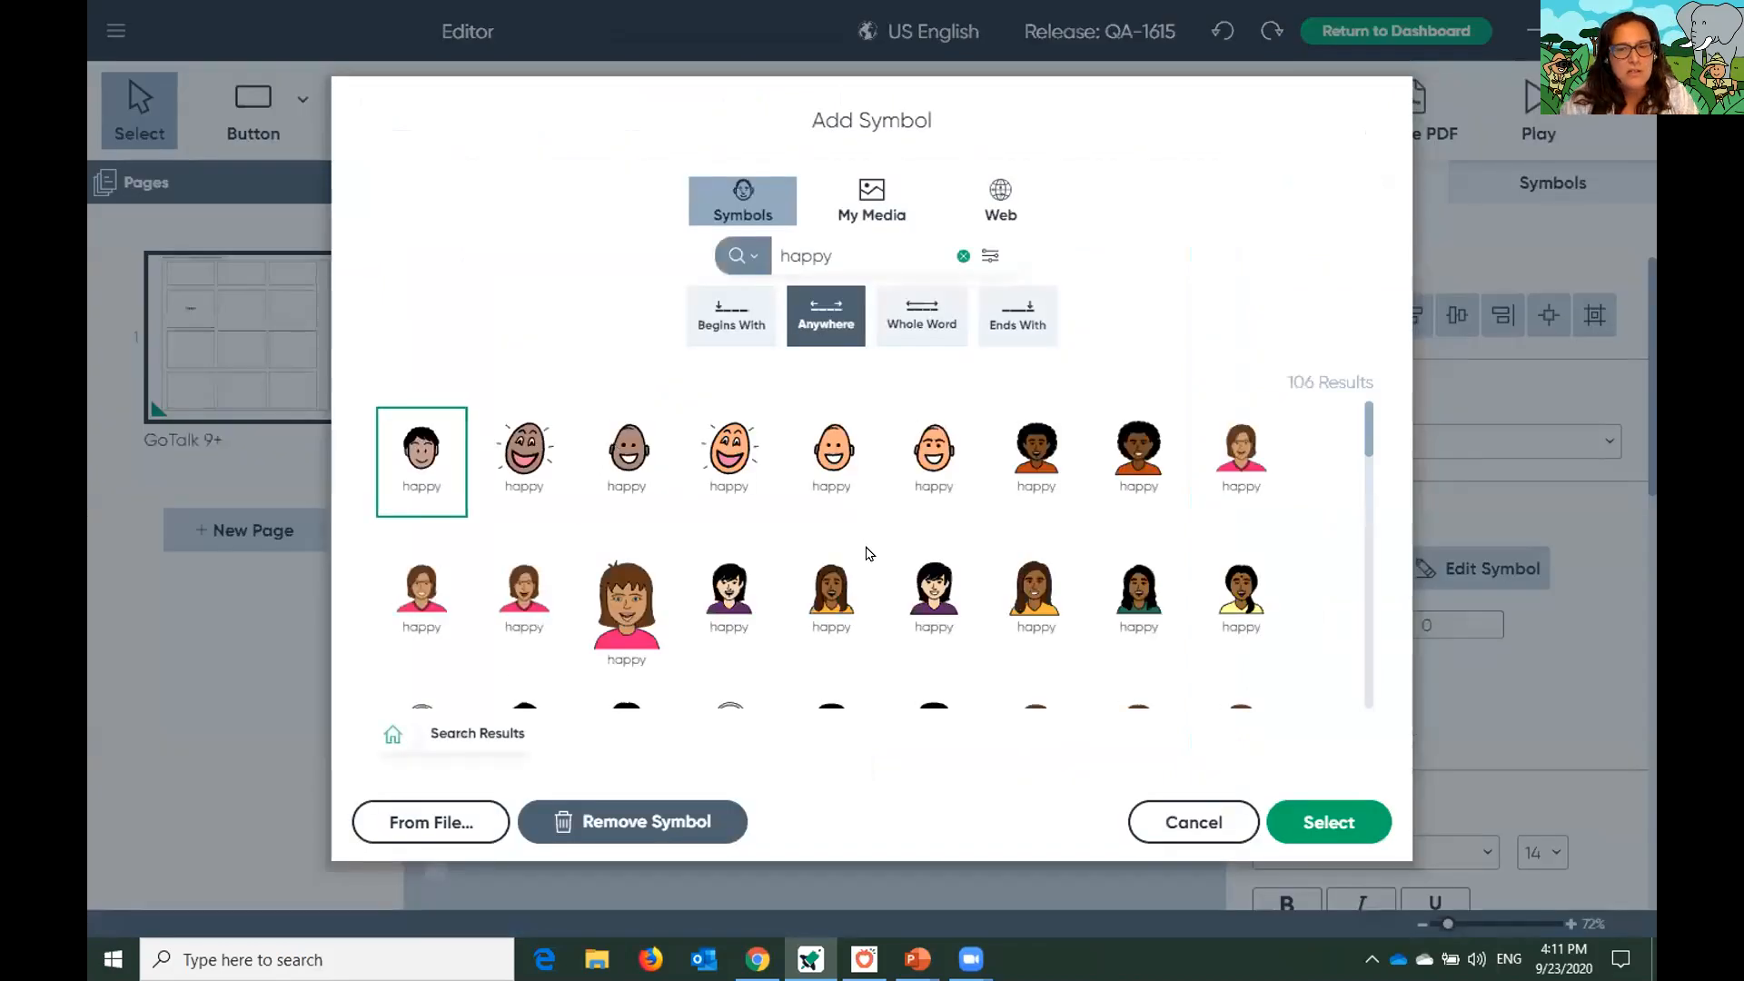
pyautogui.scroll(-1, 863, 553)
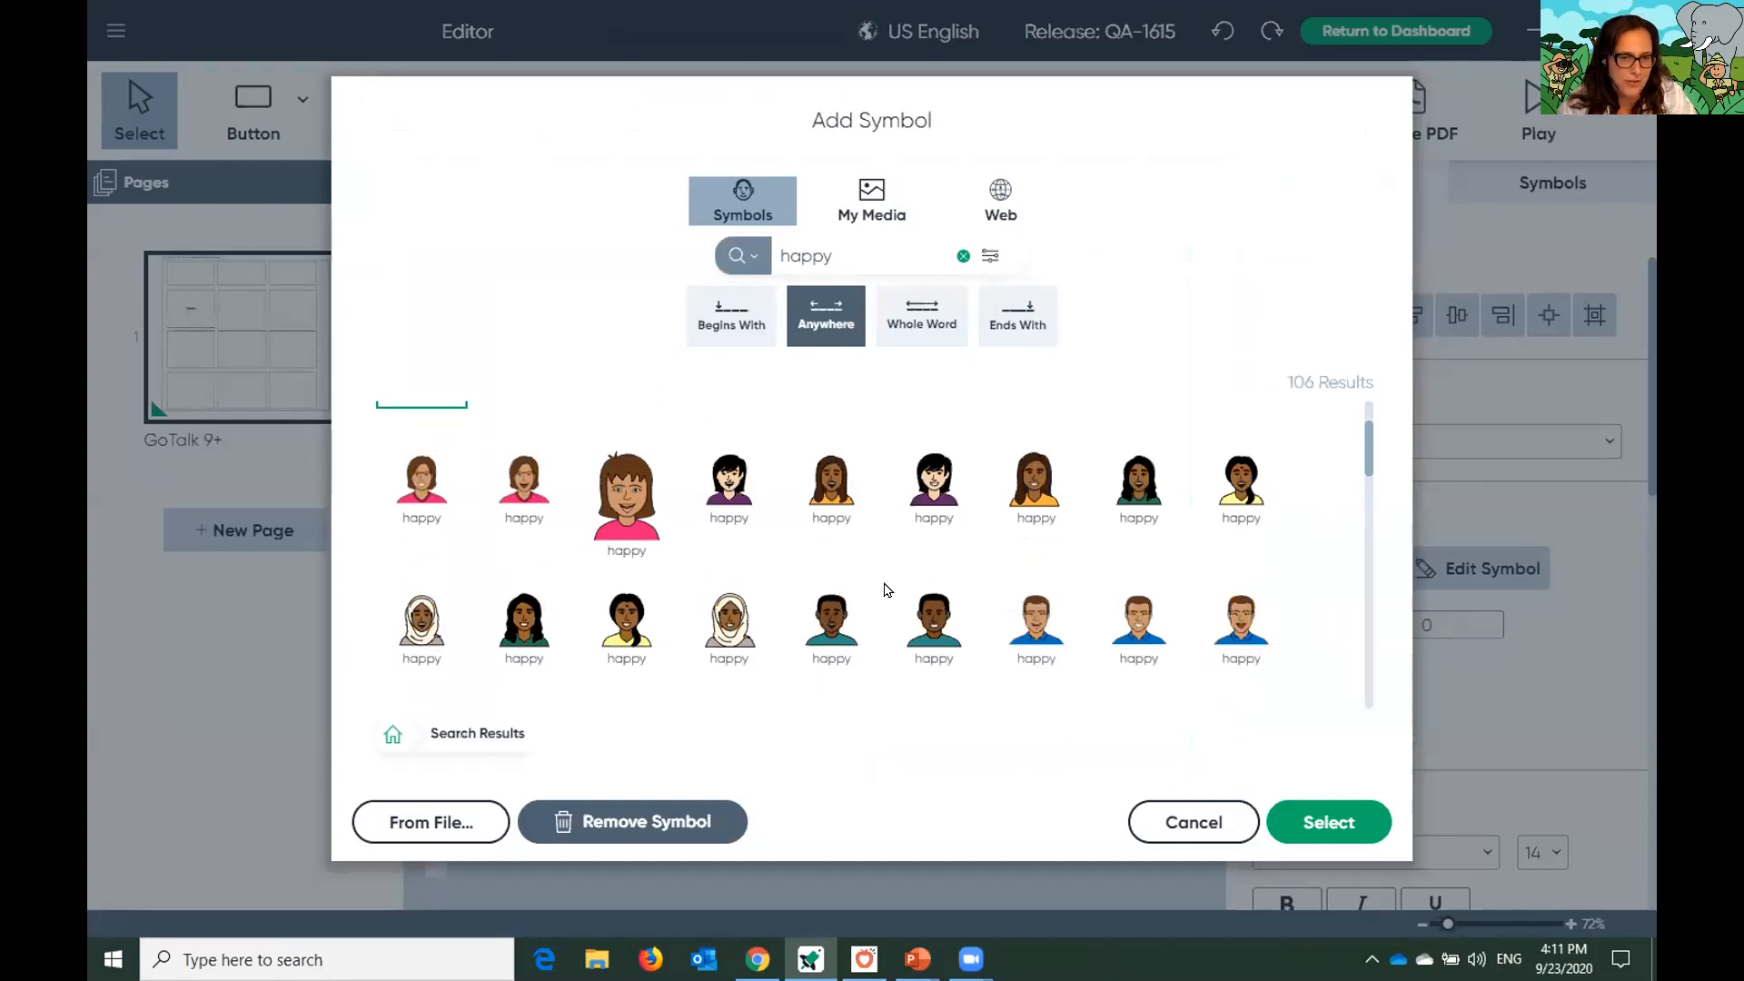
pyautogui.scroll(-1, 872, 574)
pyautogui.click(931, 513)
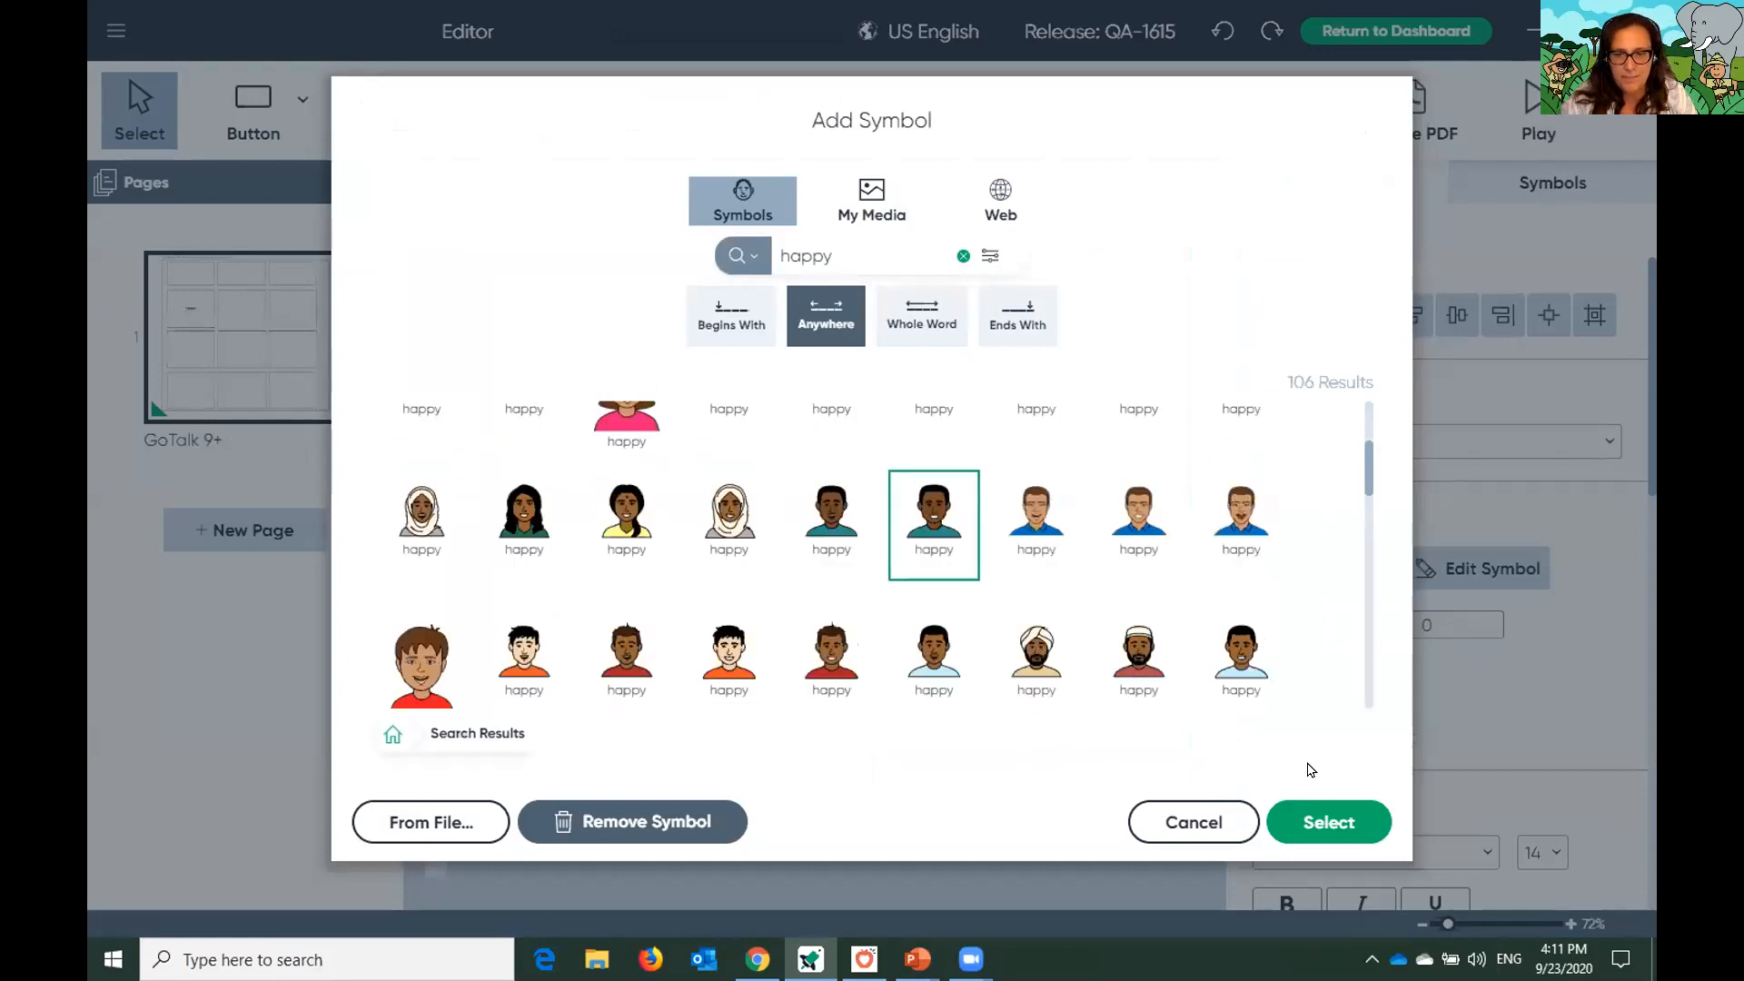
pyautogui.click(1308, 817)
# Label the middle cell of the second row "sad" and add the symbol of the sad bearded man in a turban
pyautogui.click(729, 497)
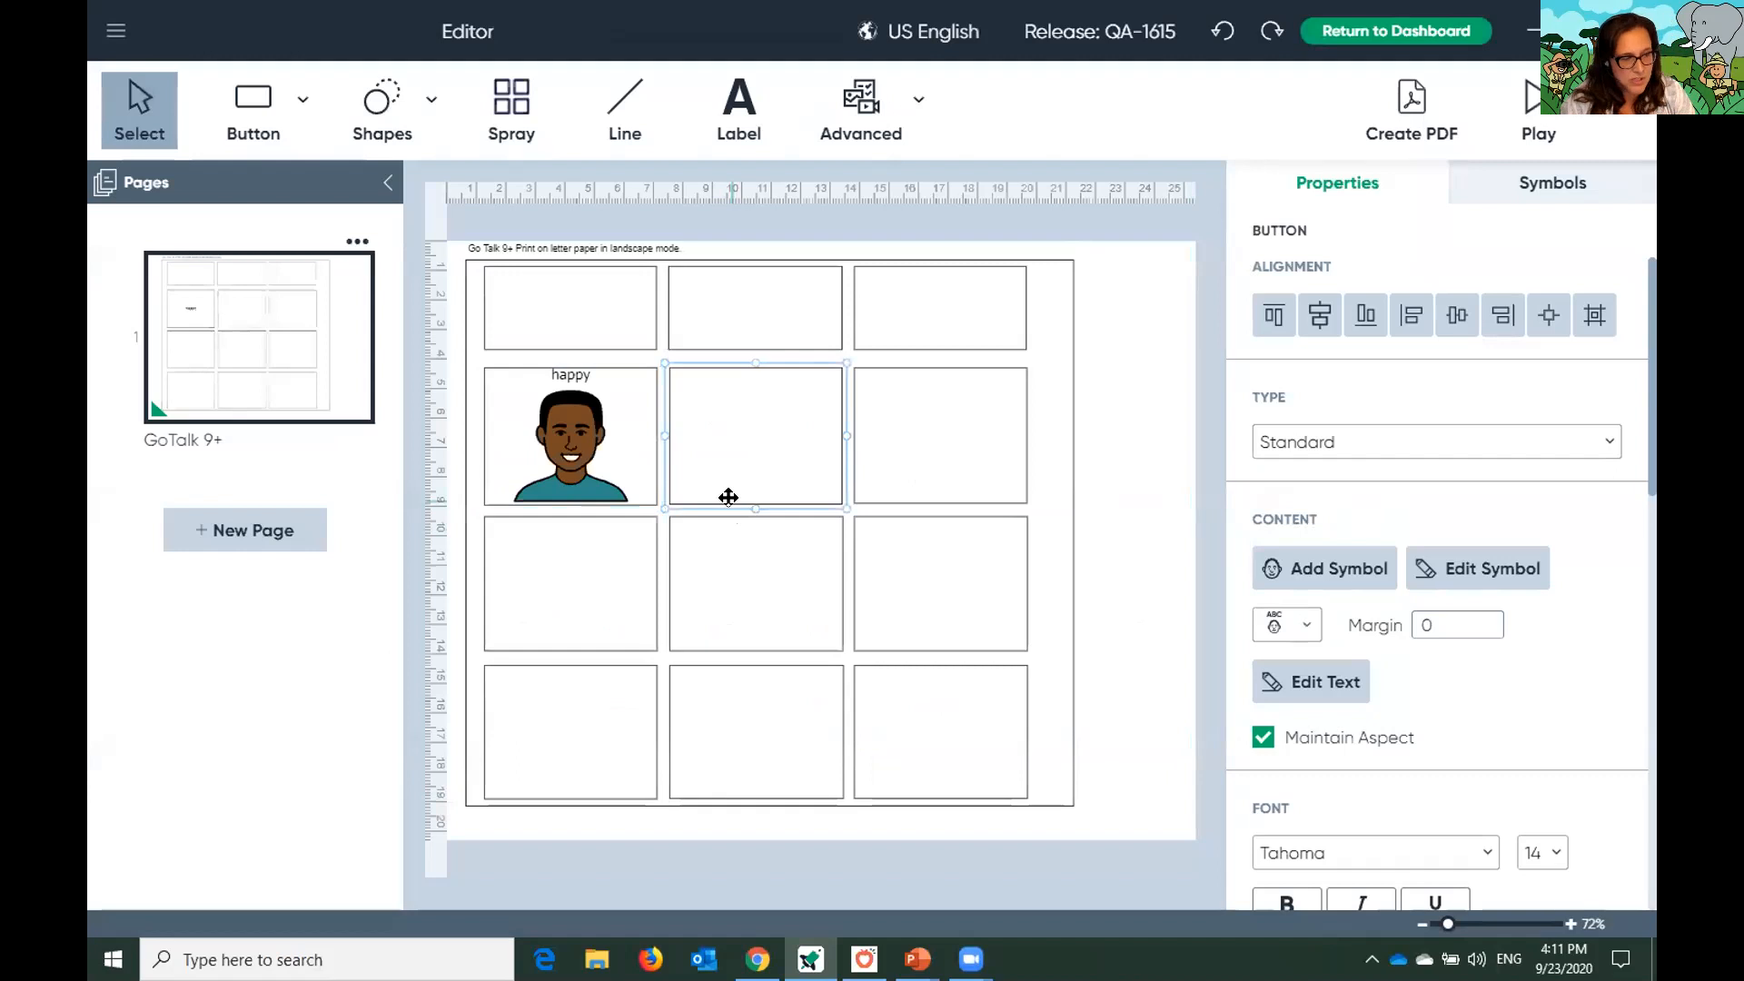
pyautogui.write('sad')
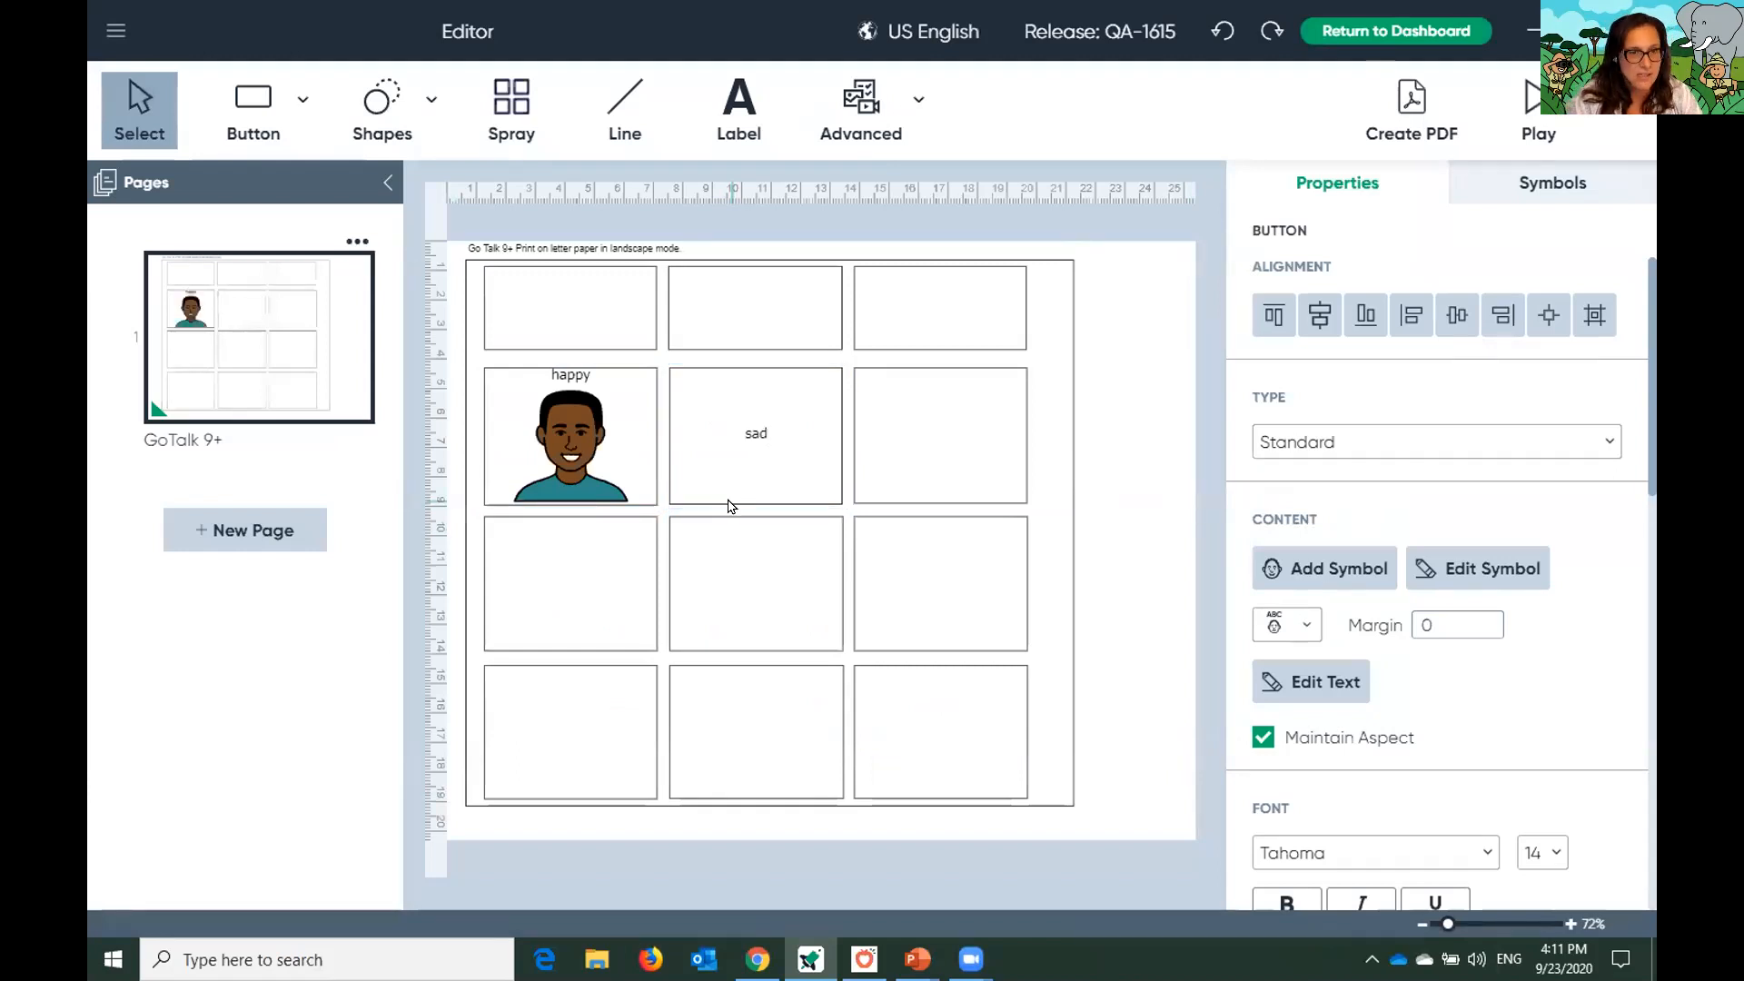
pyautogui.press('Return')
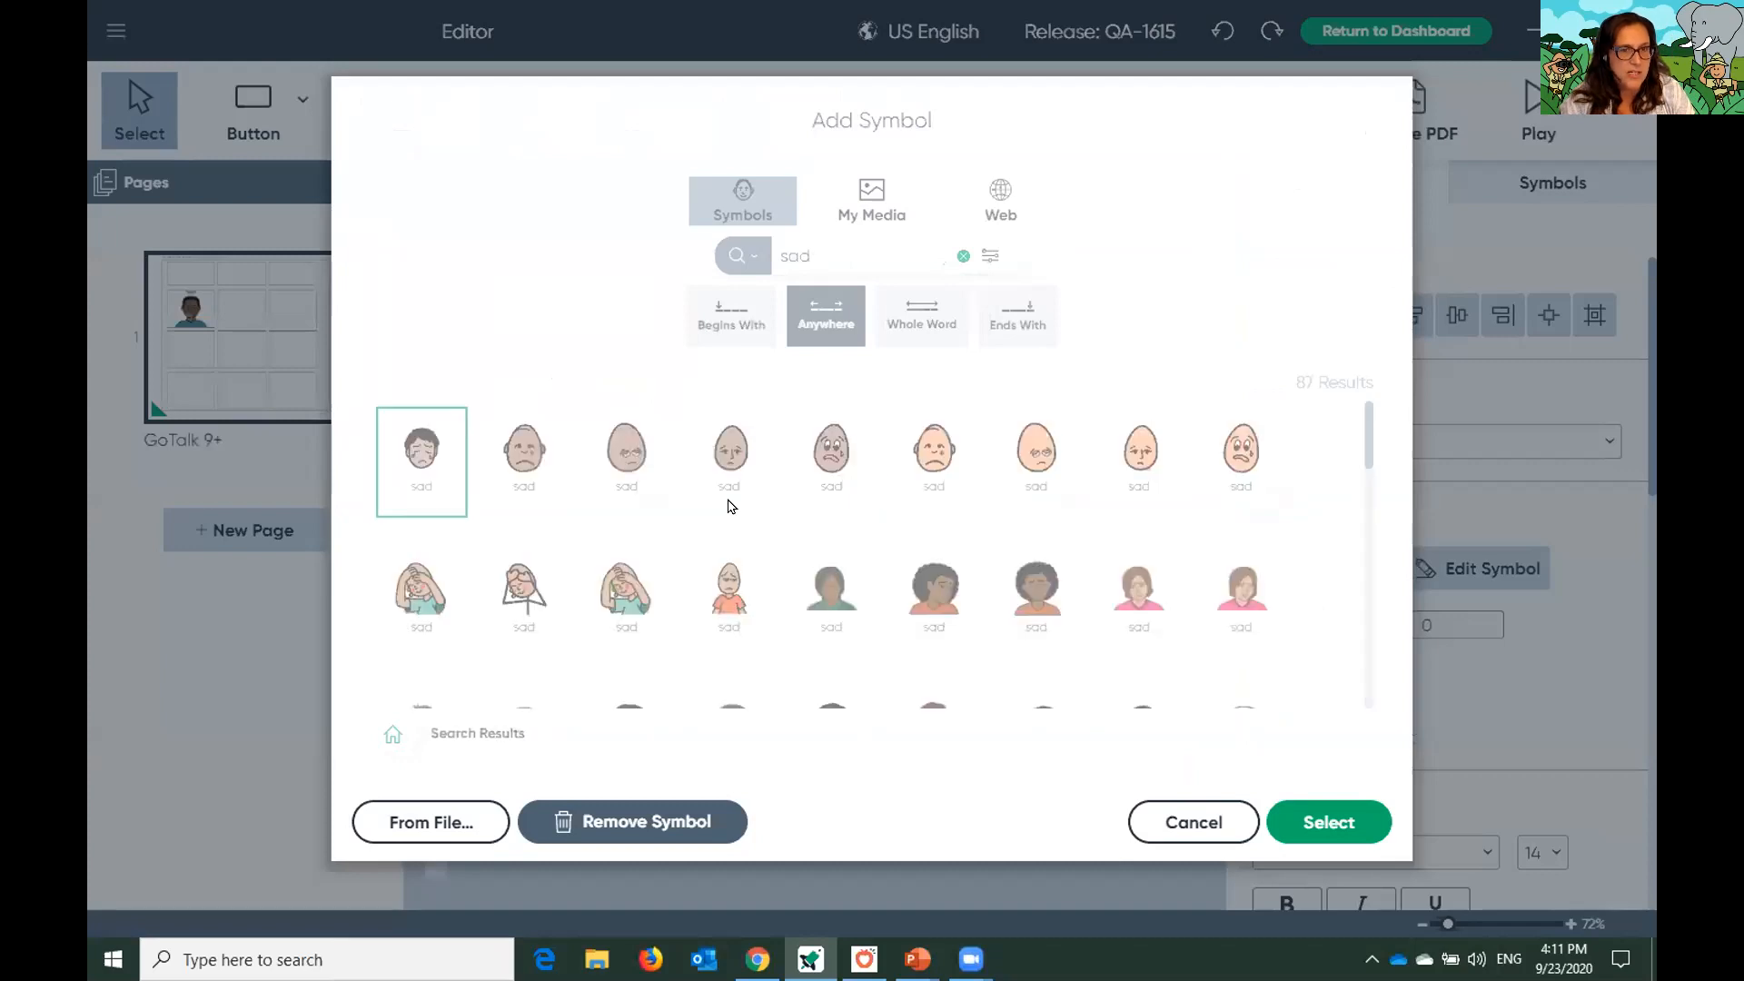
pyautogui.scroll(-3, 1017, 587)
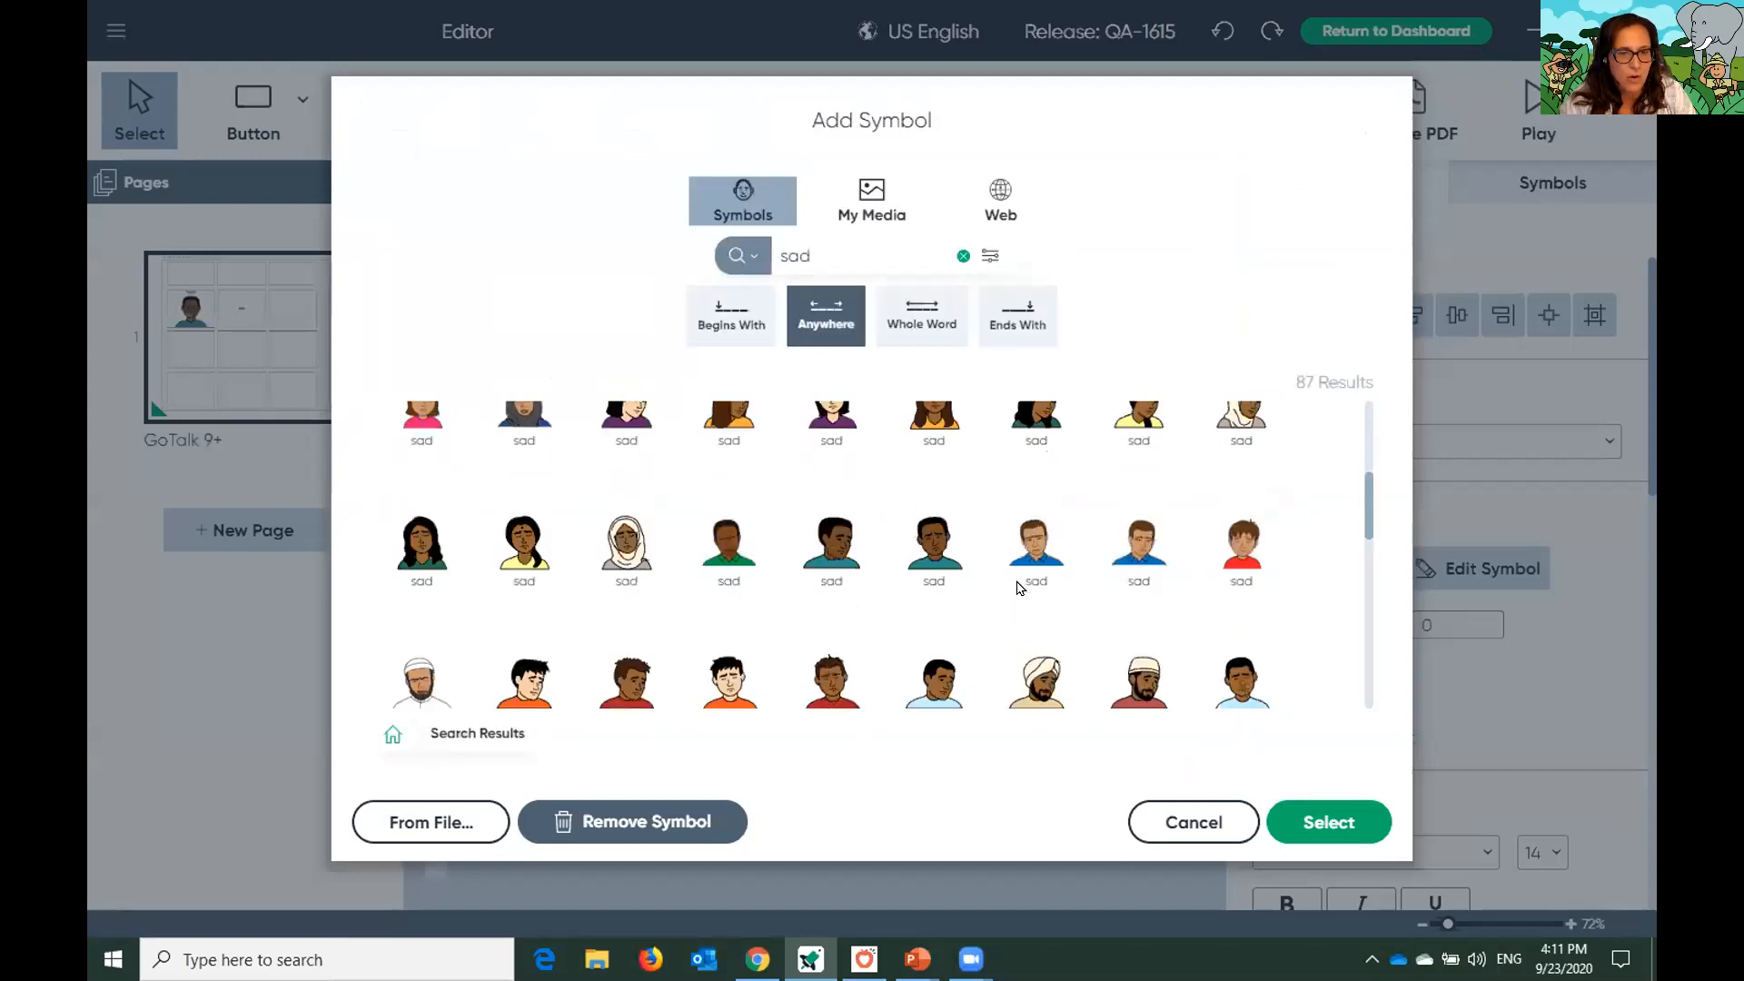
pyautogui.scroll(-2, 1019, 587)
pyautogui.click(1033, 487)
pyautogui.click(1324, 823)
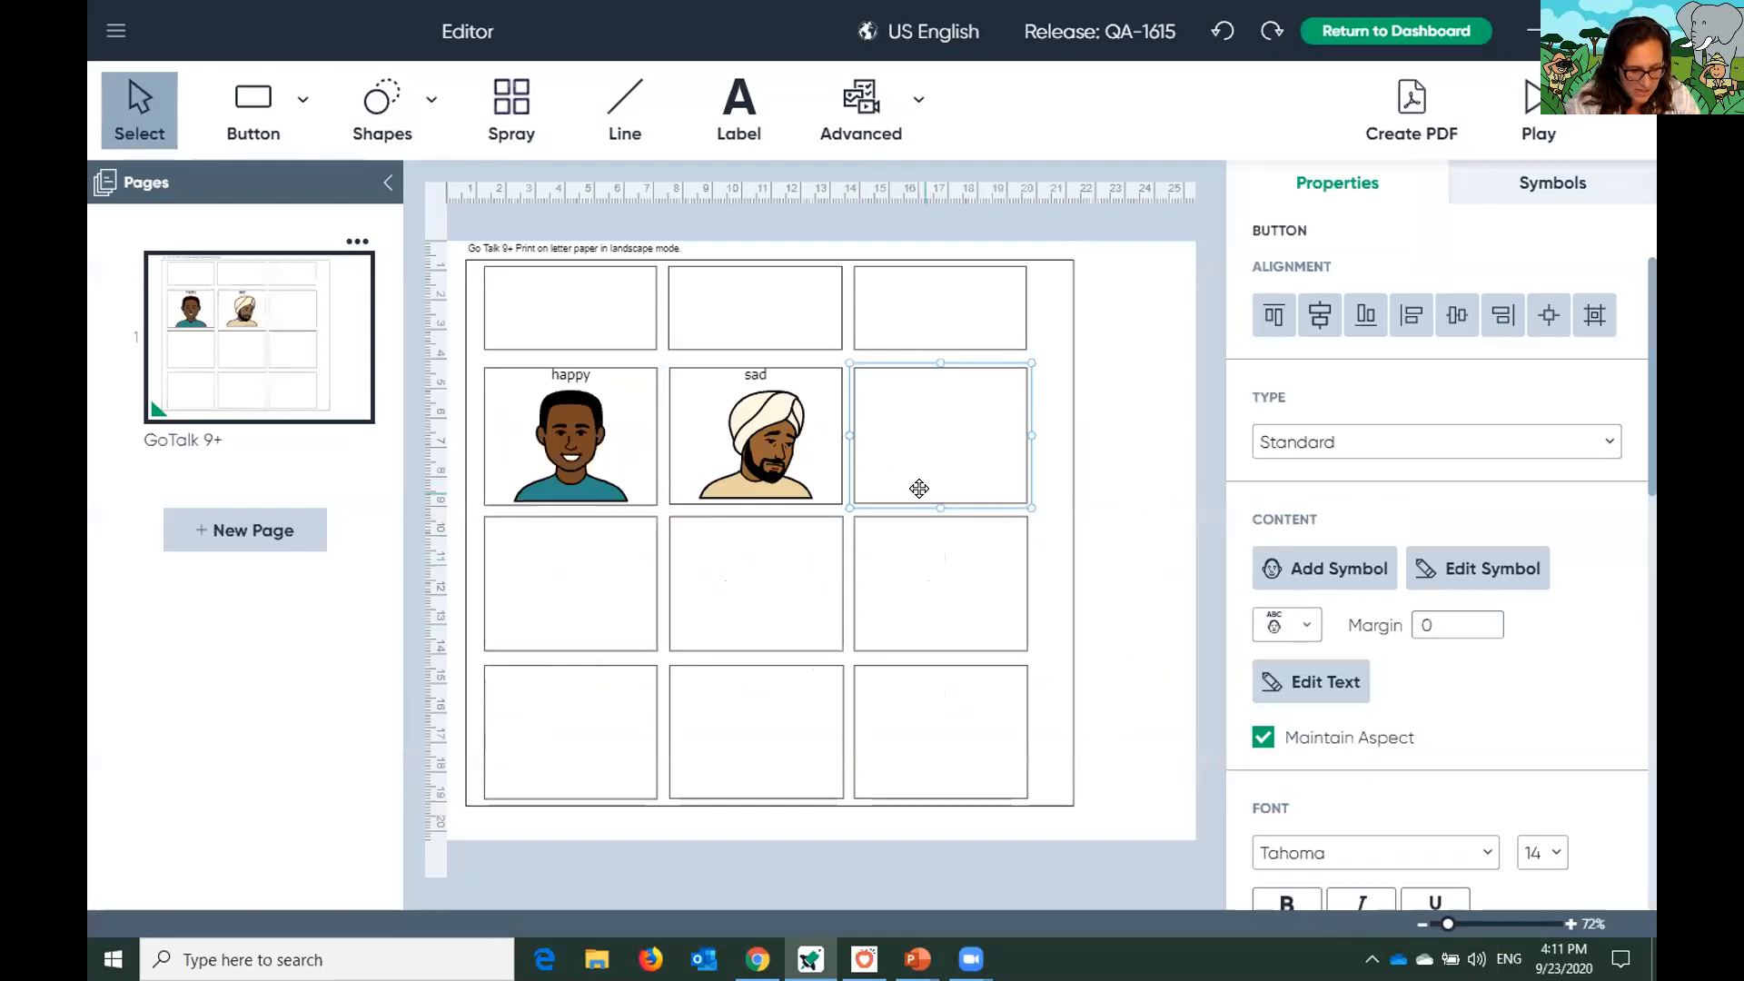
# Label the third cell of the second row "surprised" and bring up the matching symbols
pyautogui.doubleClick(919, 488)
pyautogui.write('surp')
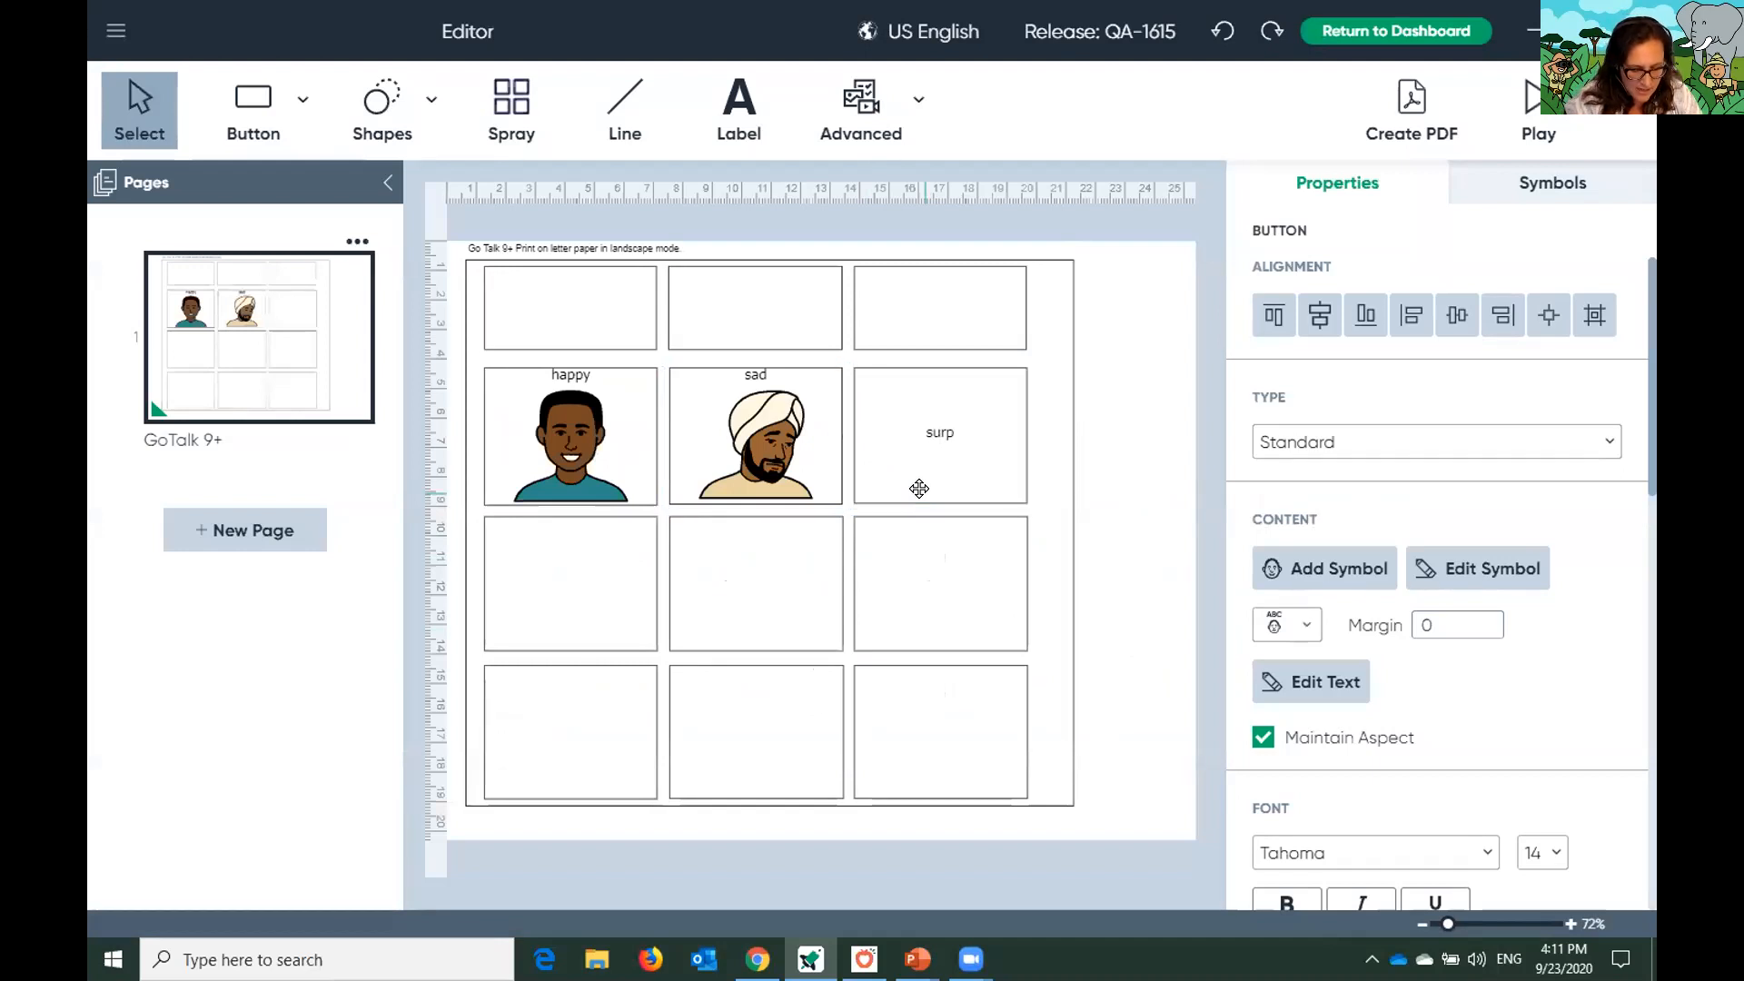
pyautogui.write('rised')
pyautogui.press('Return')
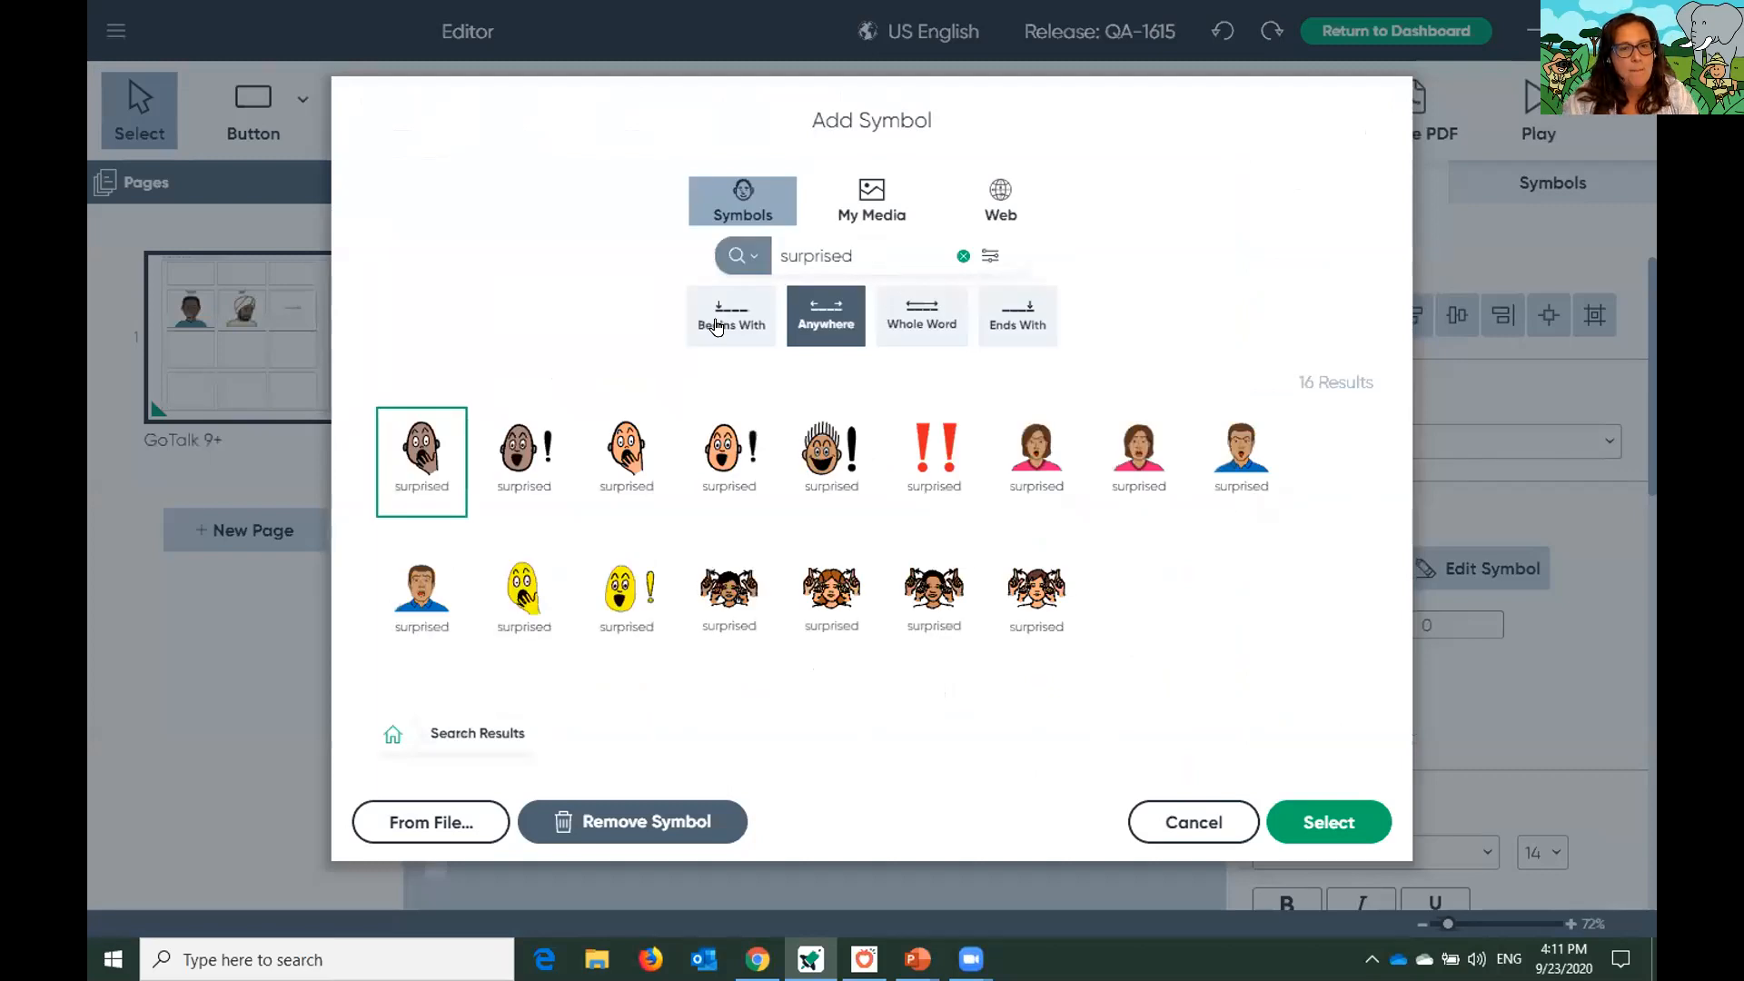
pyautogui.doubleClick(787, 247)
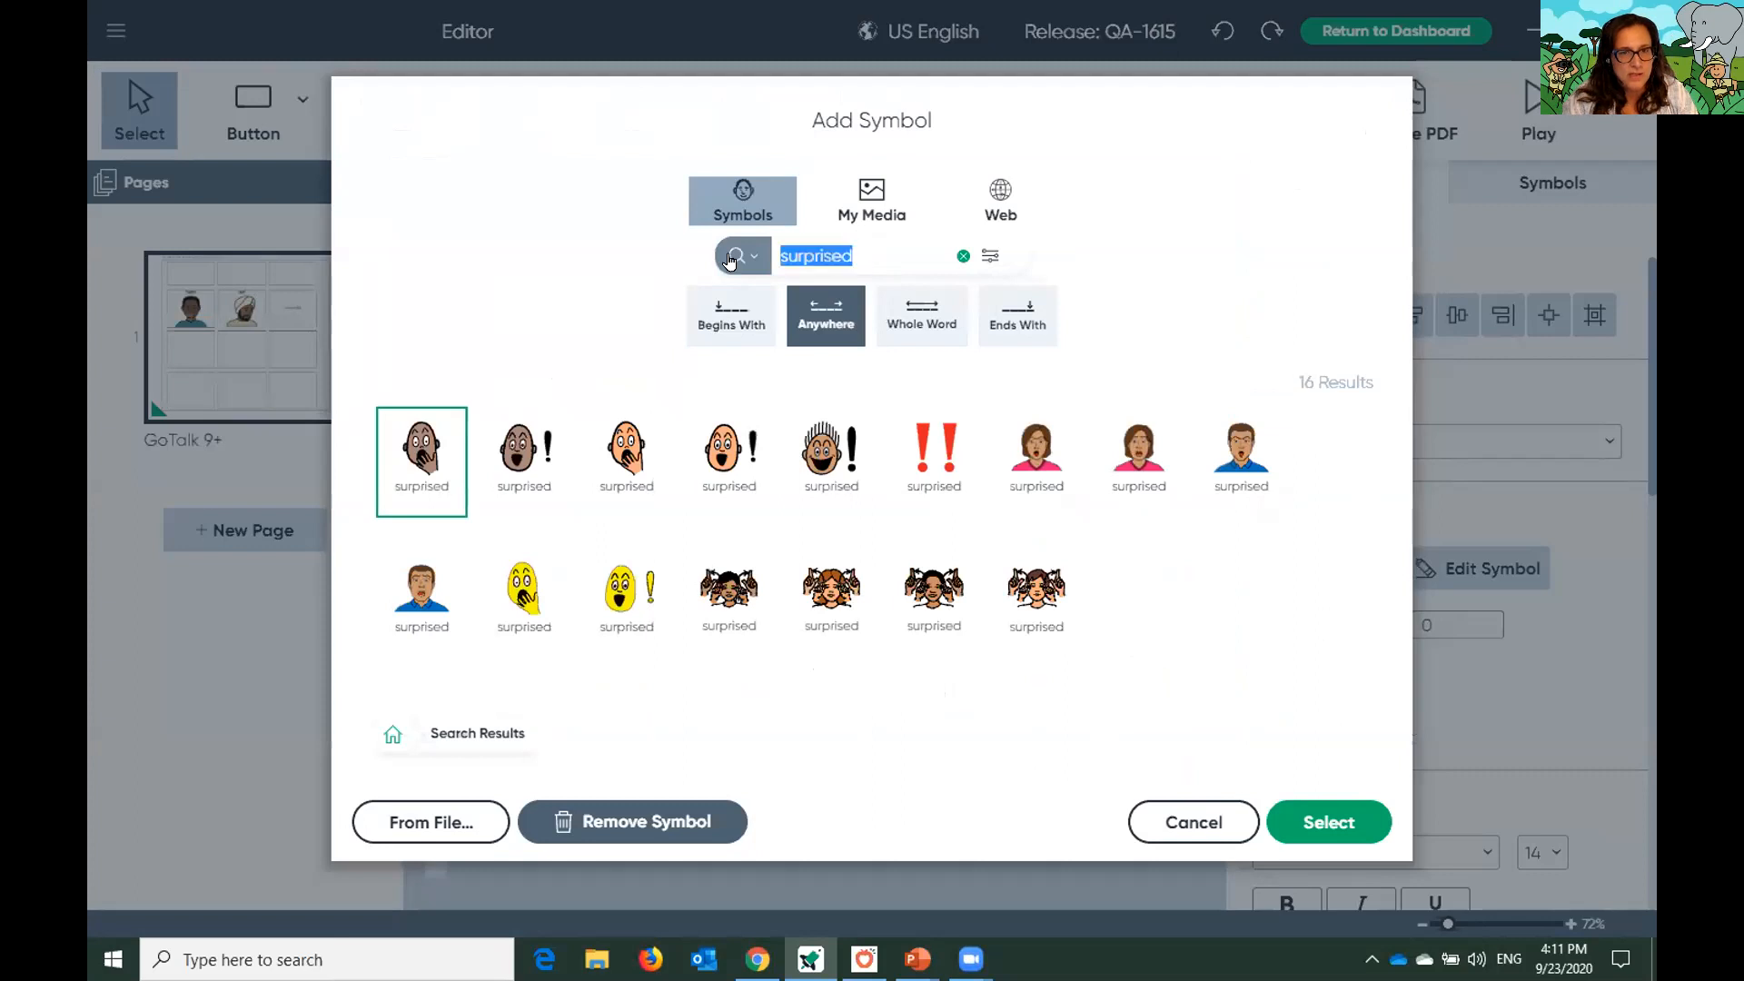
pyautogui.click(857, 255)
pyautogui.moveTo(856, 254); pyautogui.dragTo(693, 241)
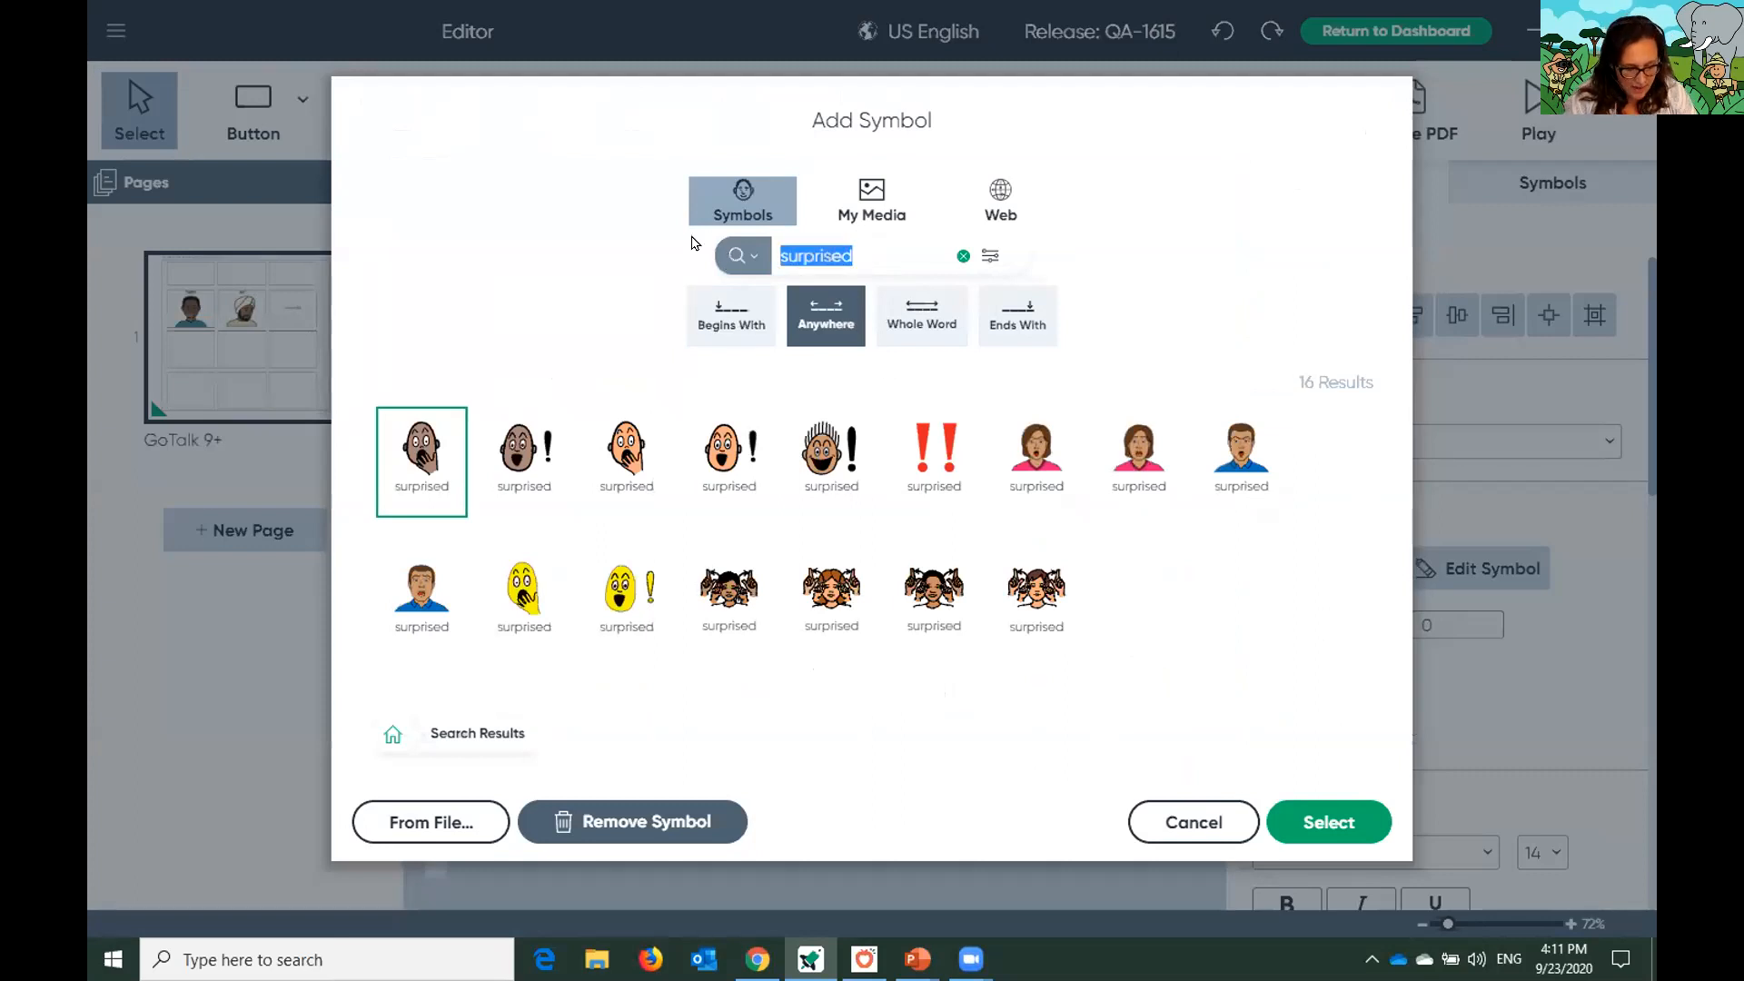
pyautogui.write('exc')
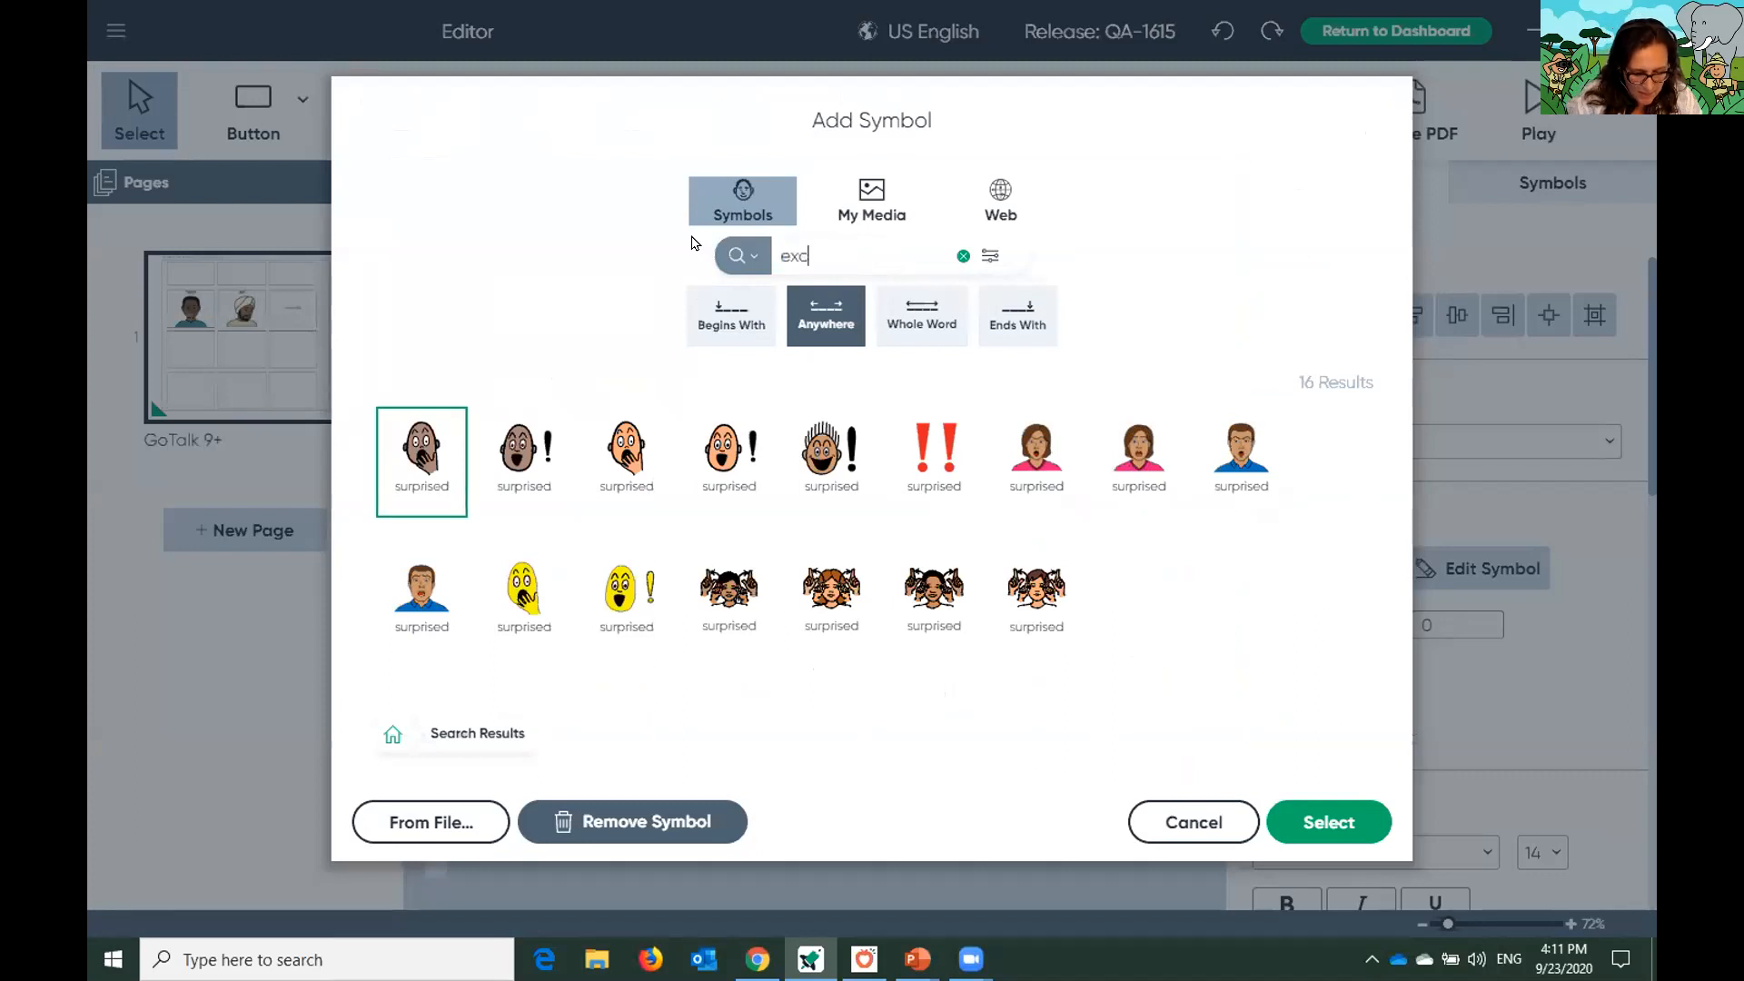
pyautogui.press('BackSpace')
pyautogui.press('BackSpace')
pyautogui.press('BackSpace')
pyautogui.press('BackSpace')
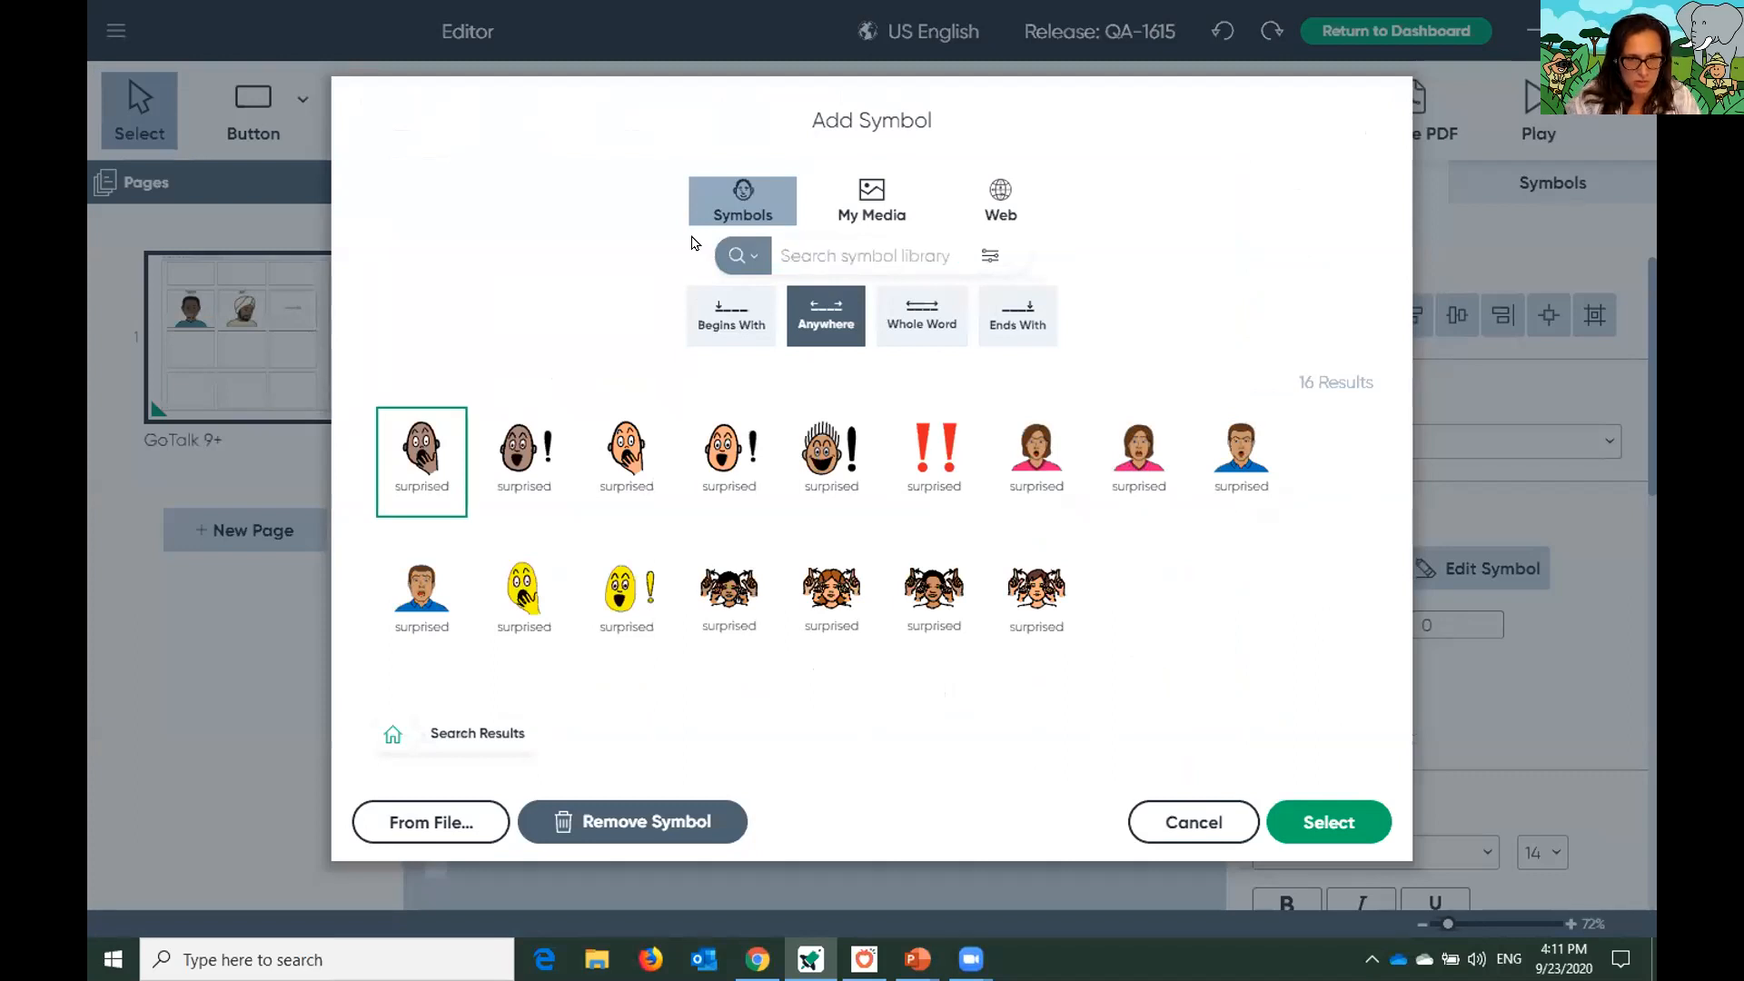
# Search the symbol library for "sad" anywhere in the name and look through the matching symbols
pyautogui.write('sad')
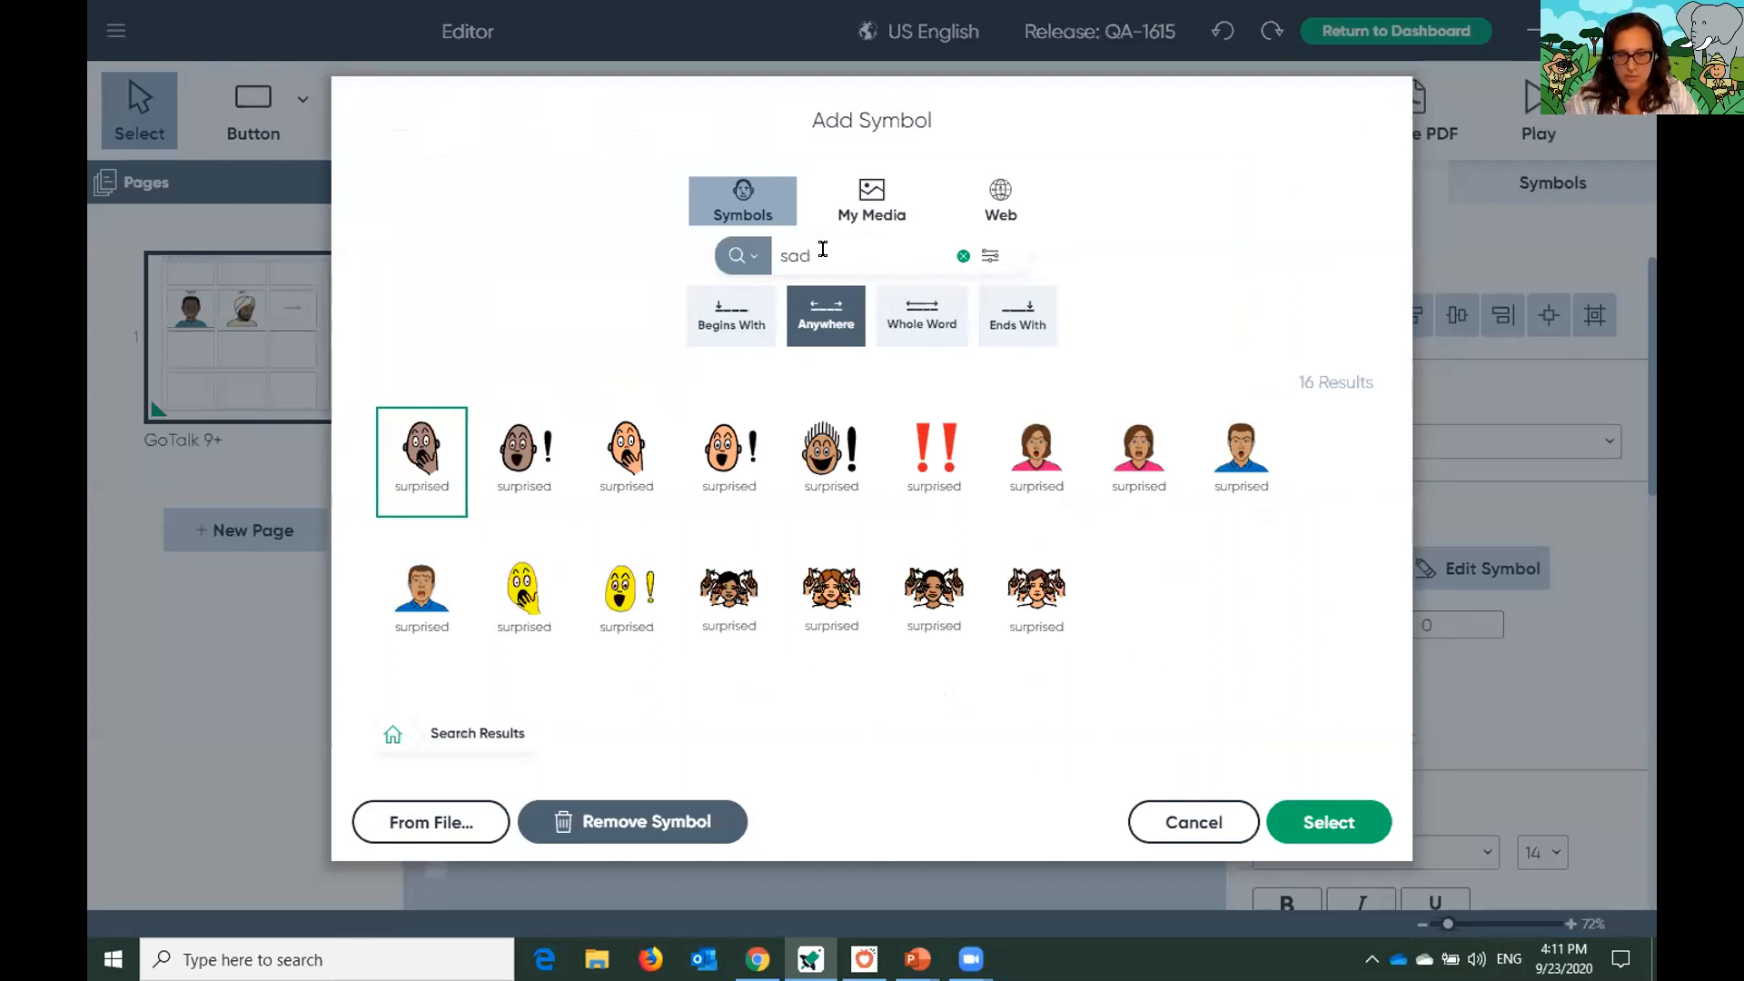
pyautogui.press('Return')
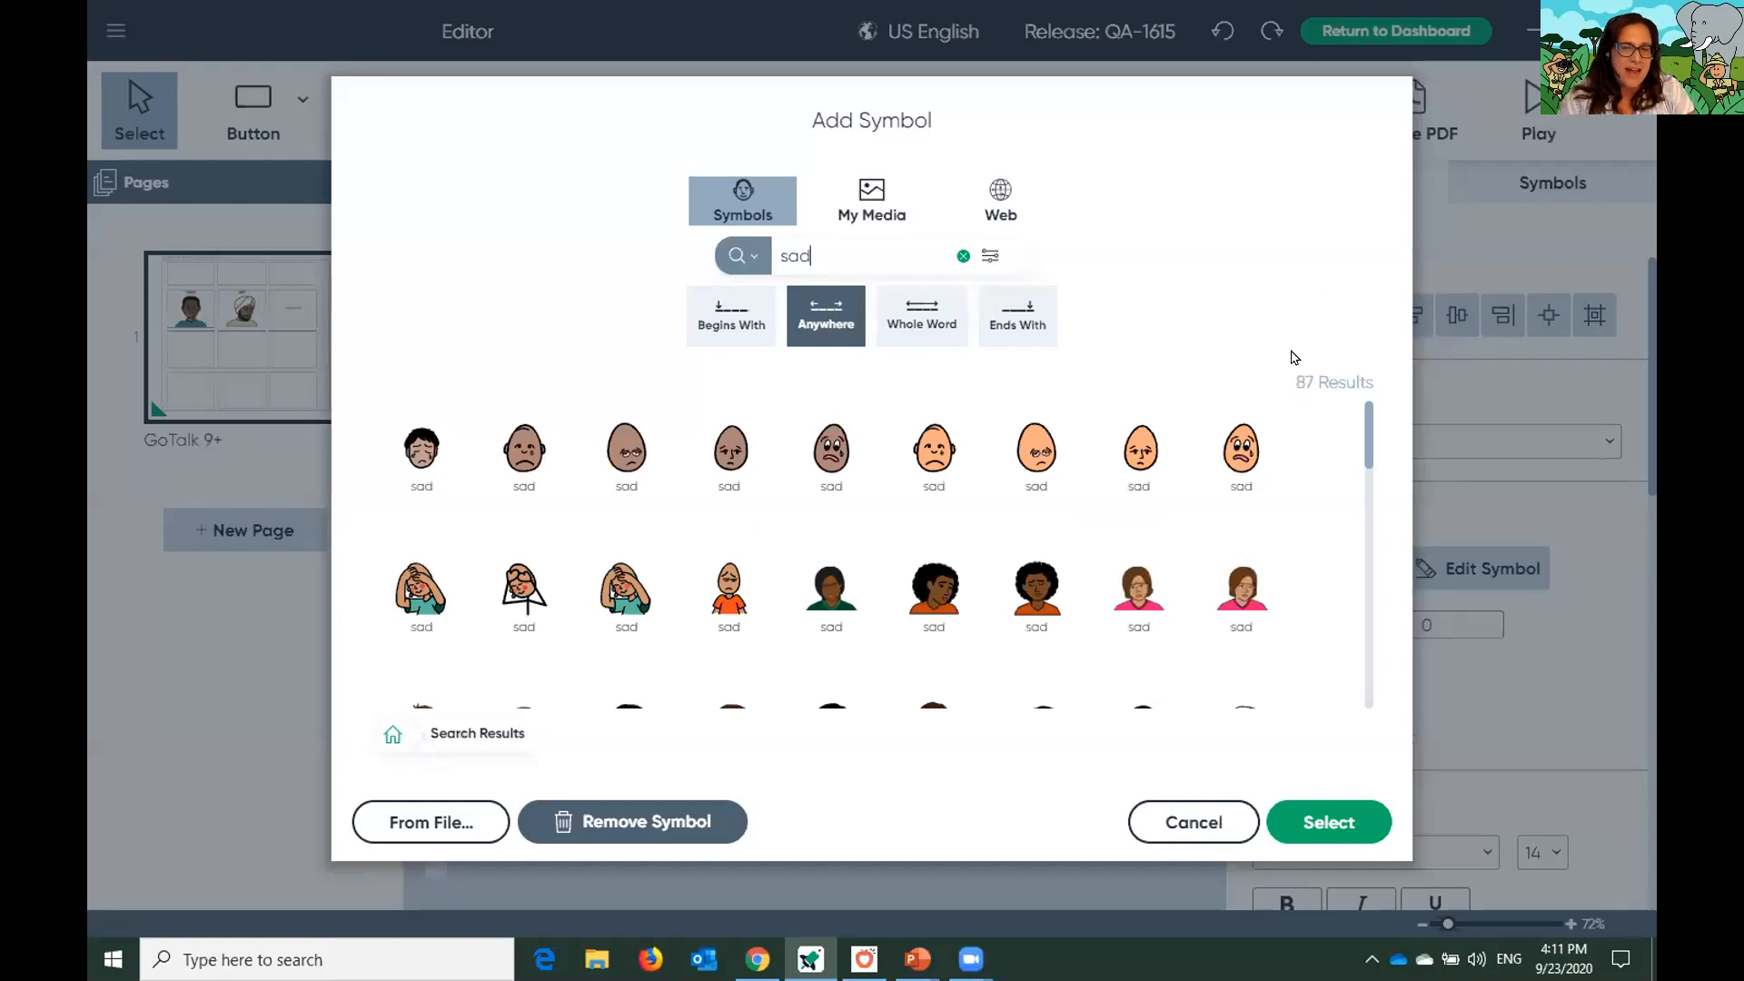
pyautogui.scroll(-5, 821, 518)
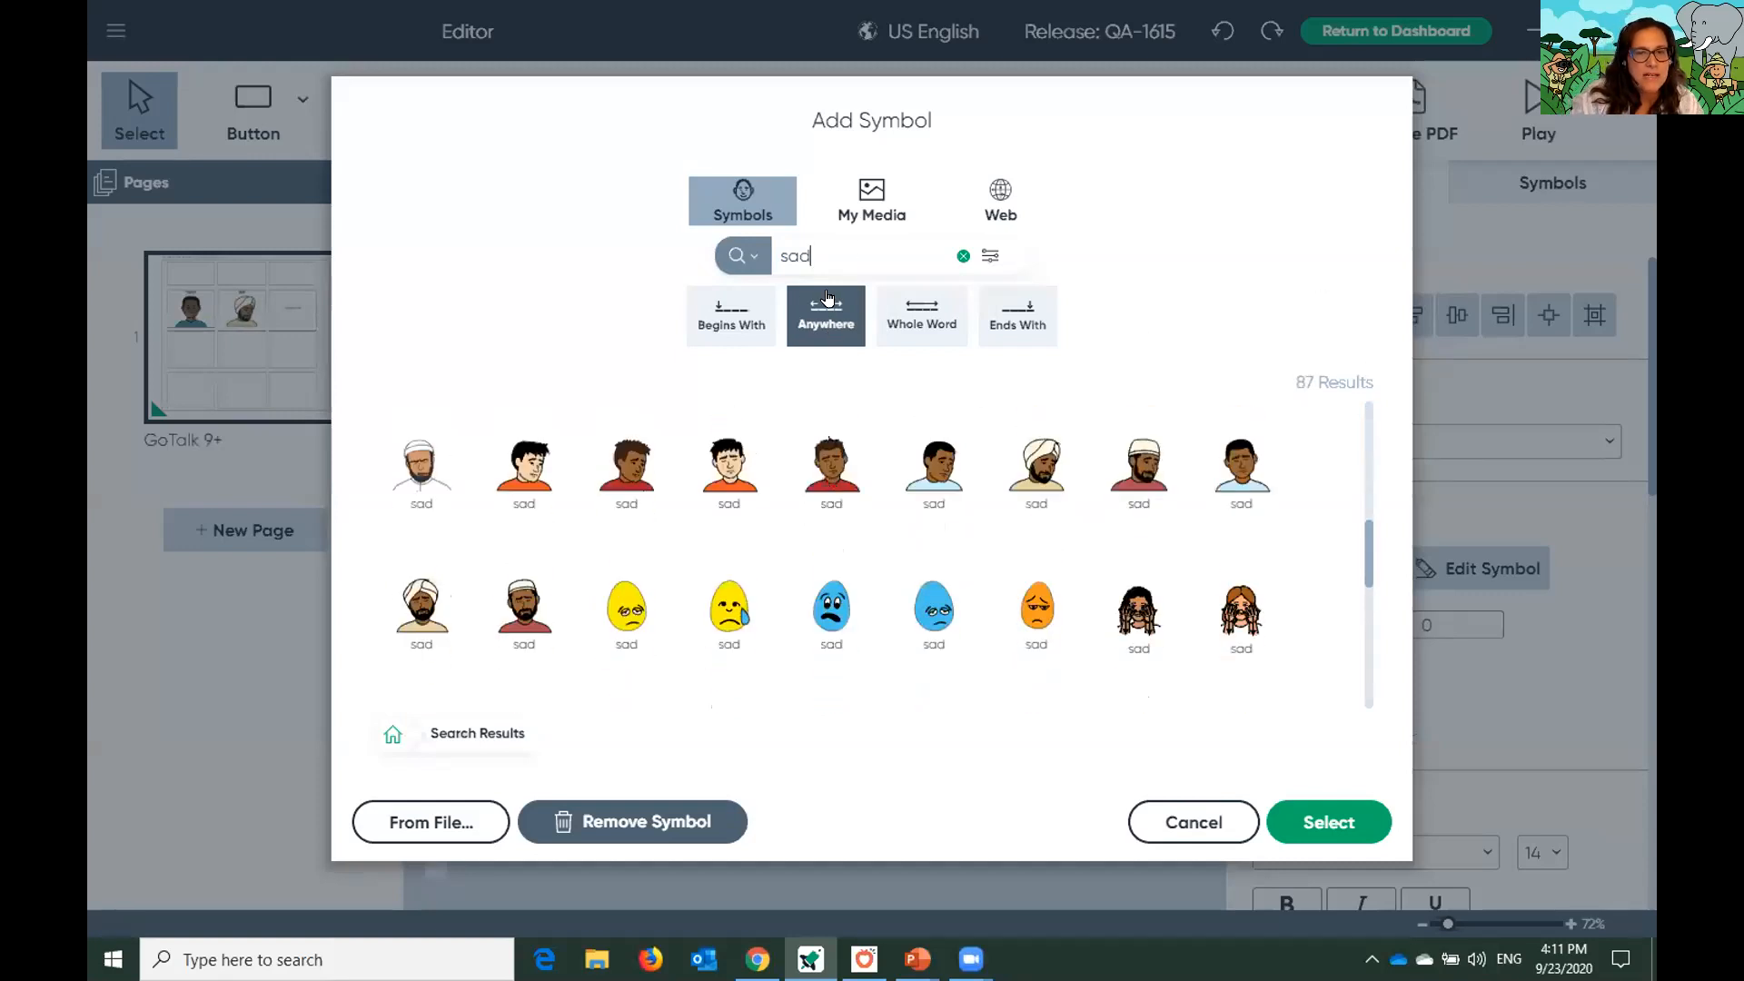
pyautogui.scroll(-5, 1054, 536)
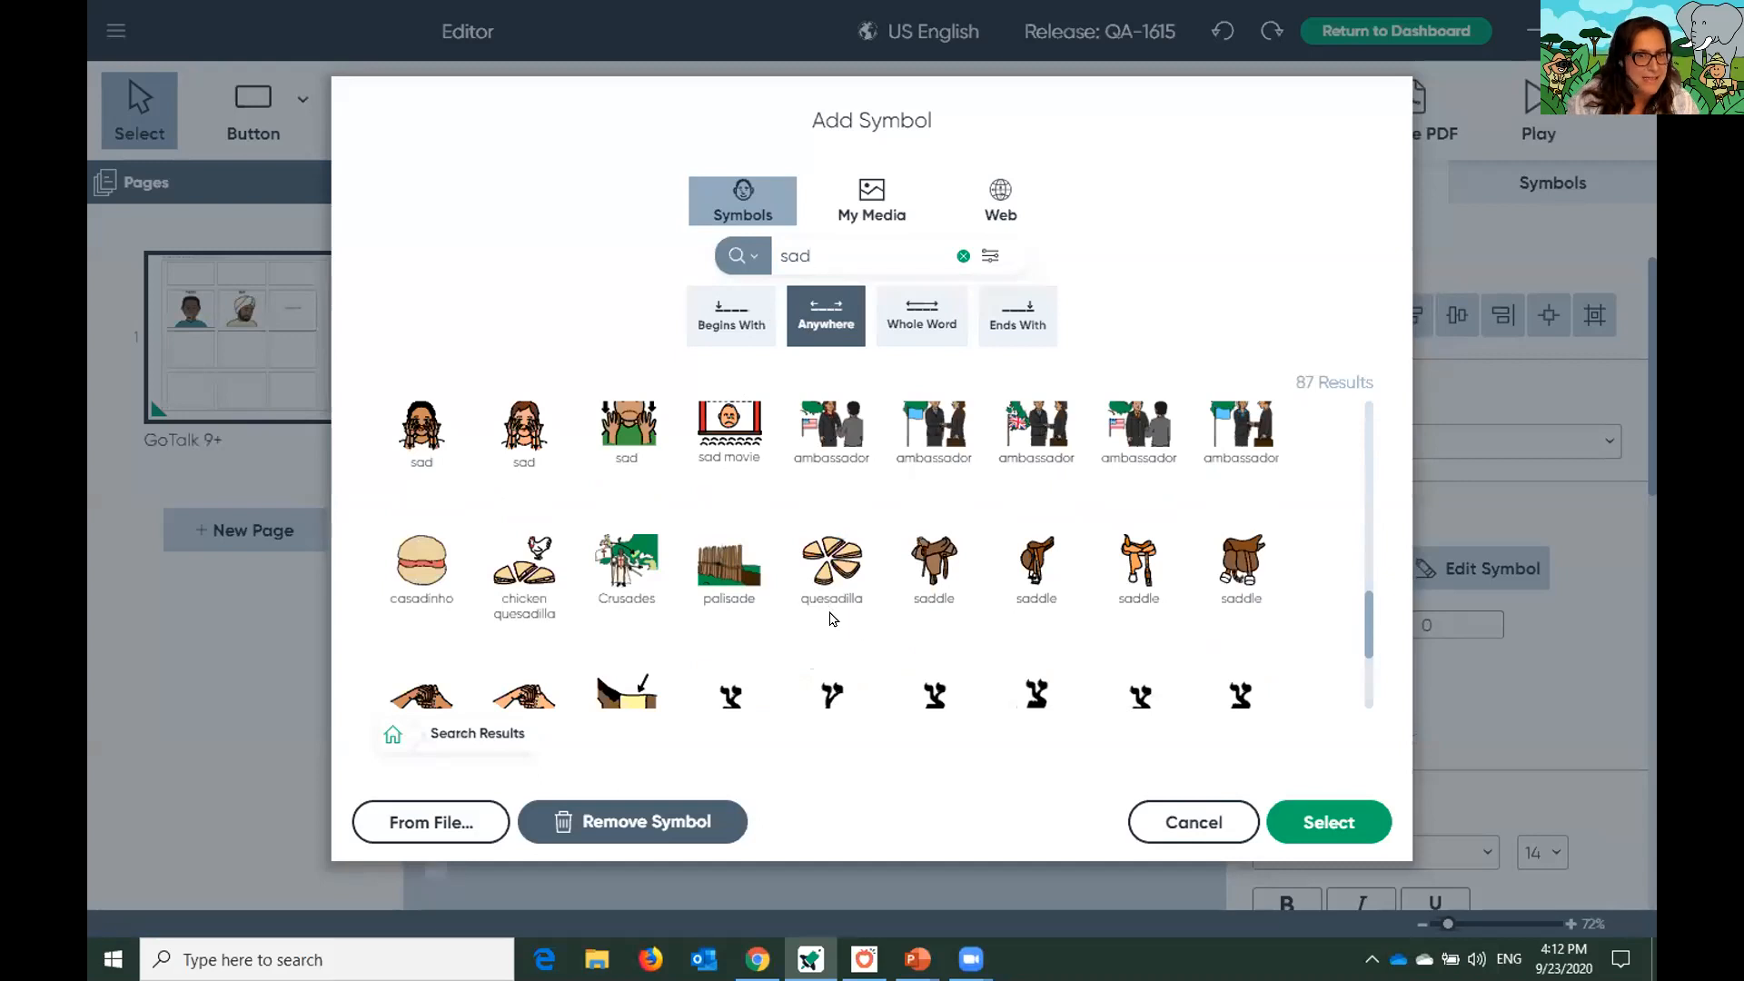
pyautogui.scroll(1, 829, 619)
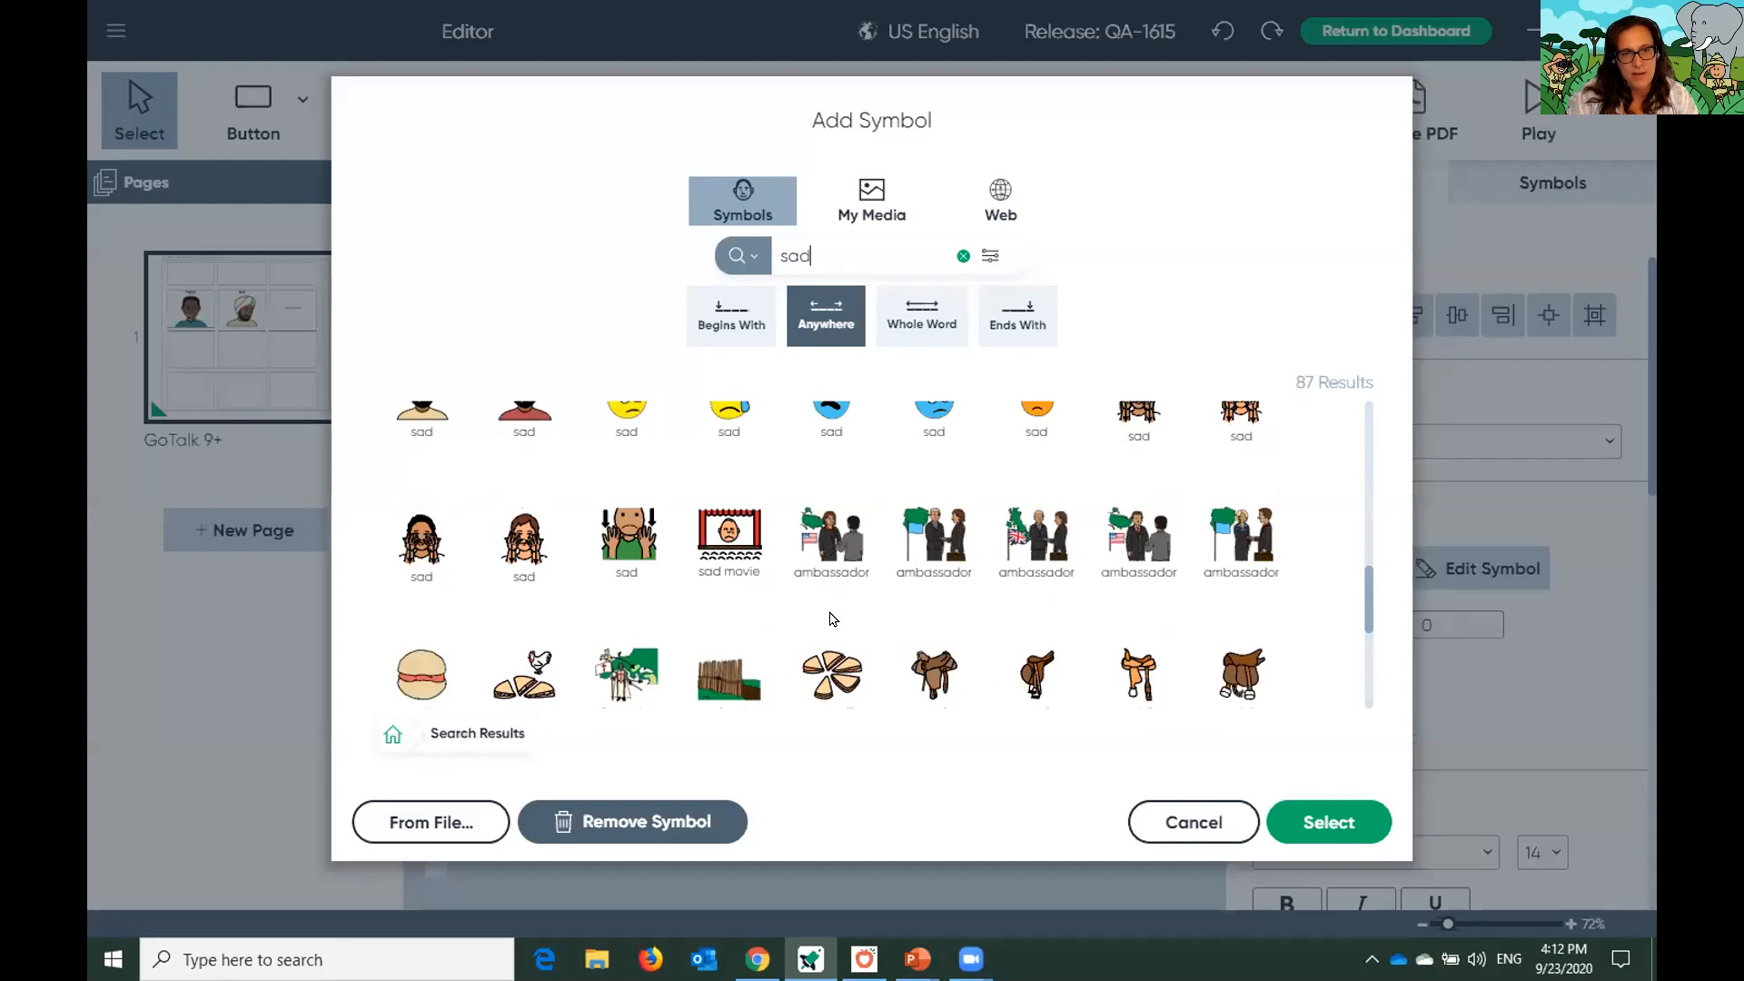
# Restrict the search to symbols whose names begin with "sad" and look through the matches
pyautogui.click(724, 314)
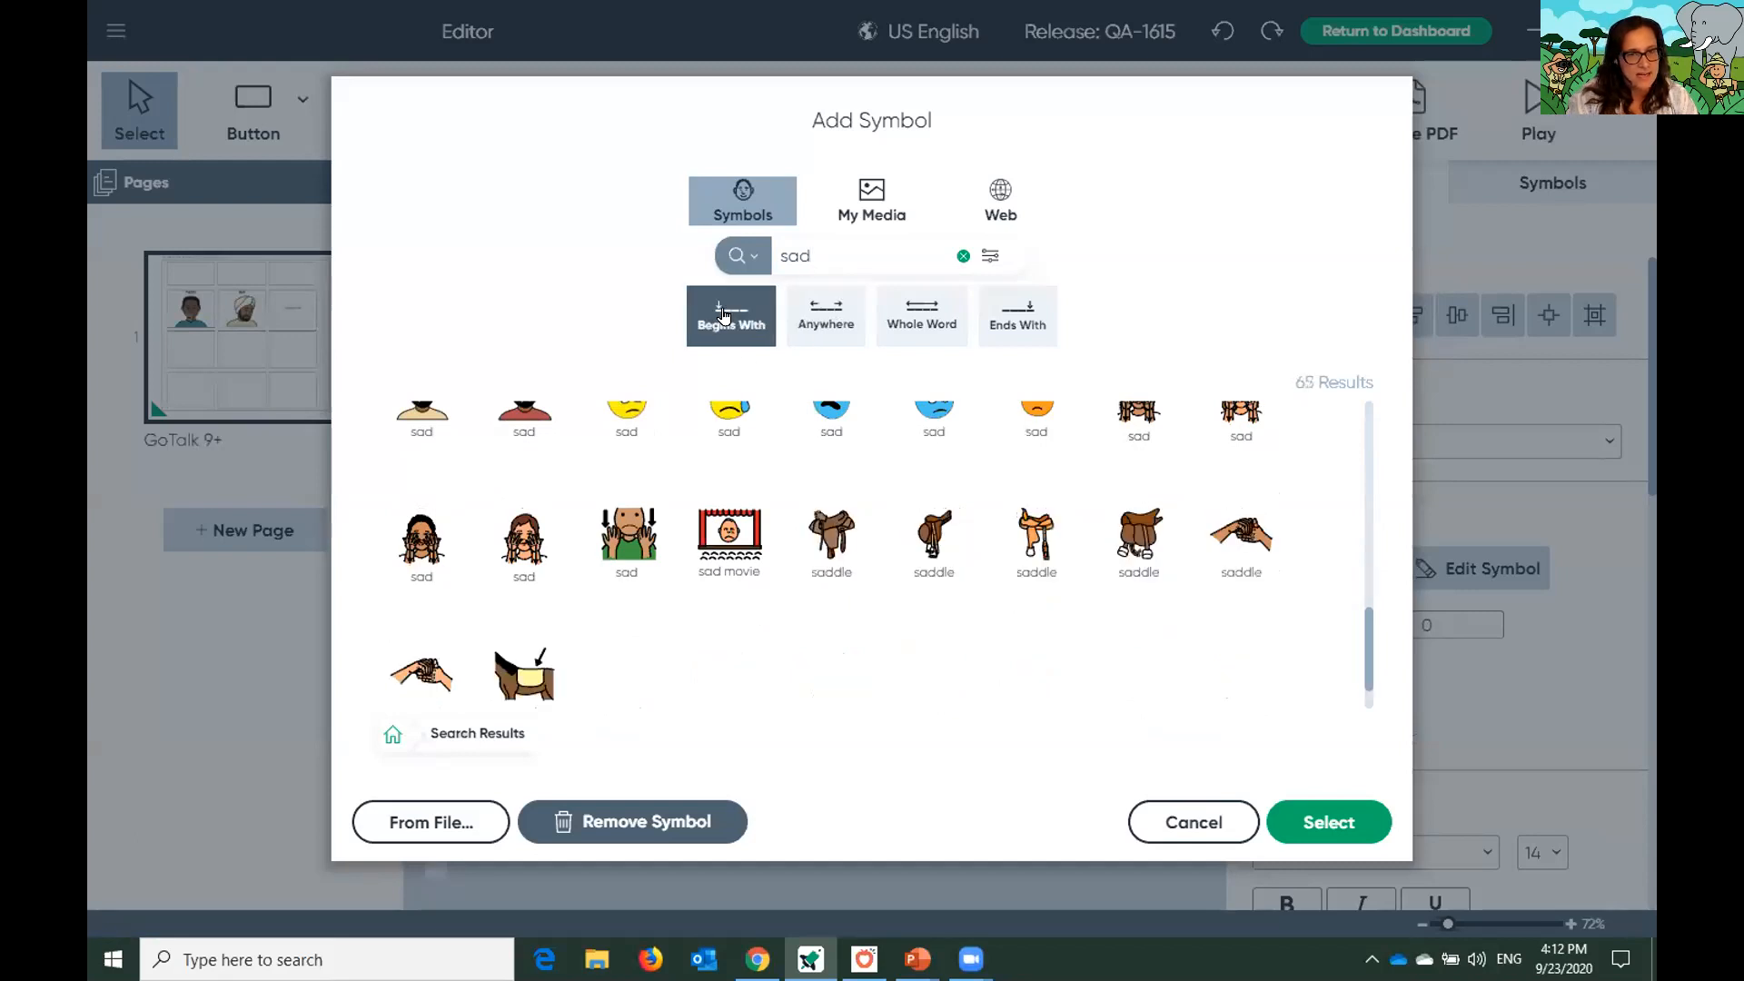
pyautogui.scroll(3, 945, 463)
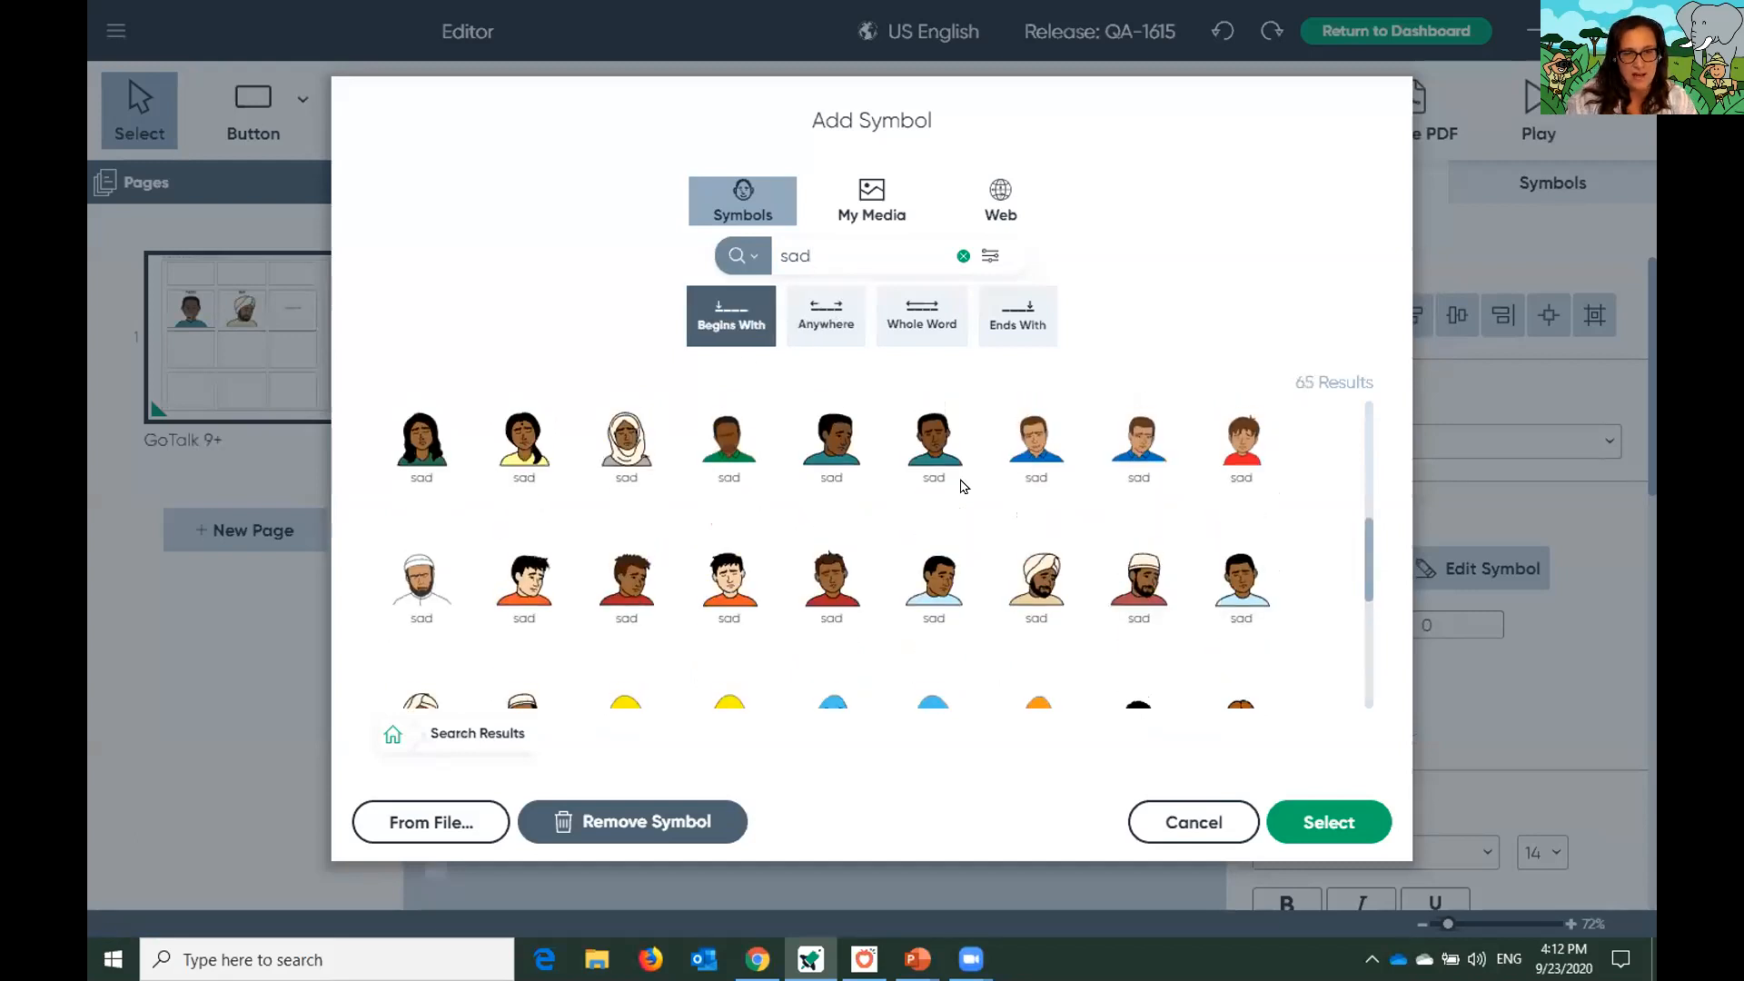
pyautogui.scroll(-3, 970, 480)
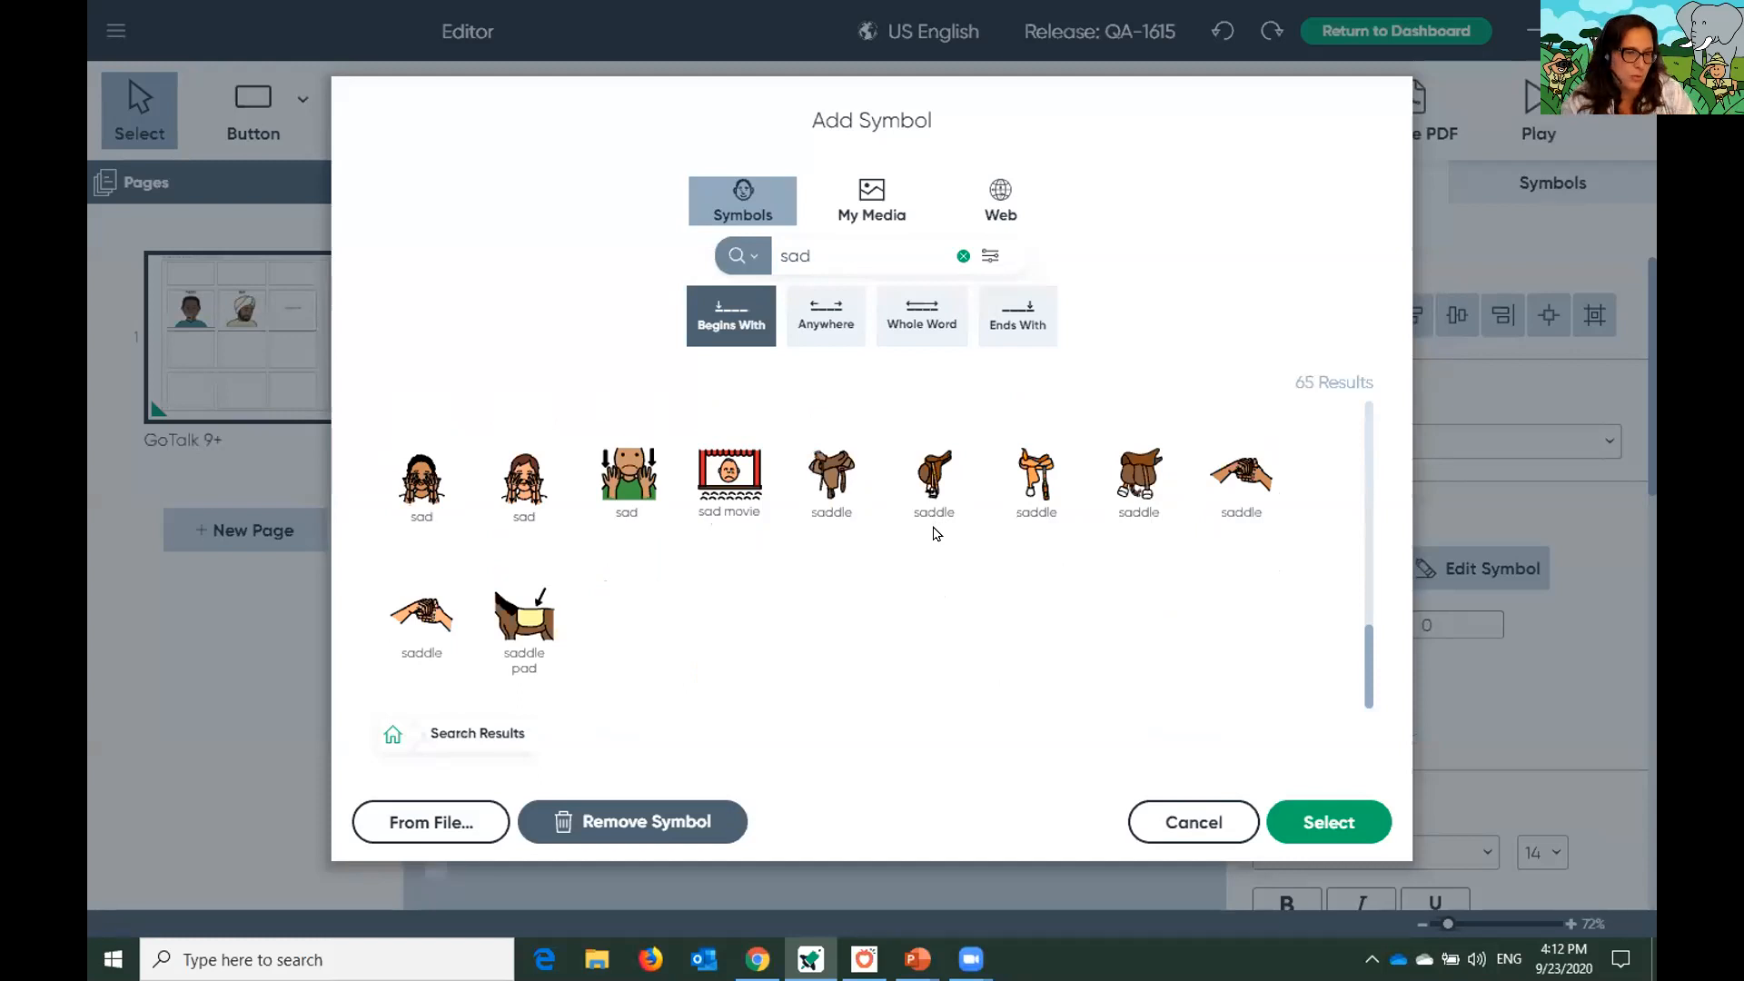
# Restrict the search to symbols whose names end with "sad" and look through the matches
pyautogui.click(1017, 322)
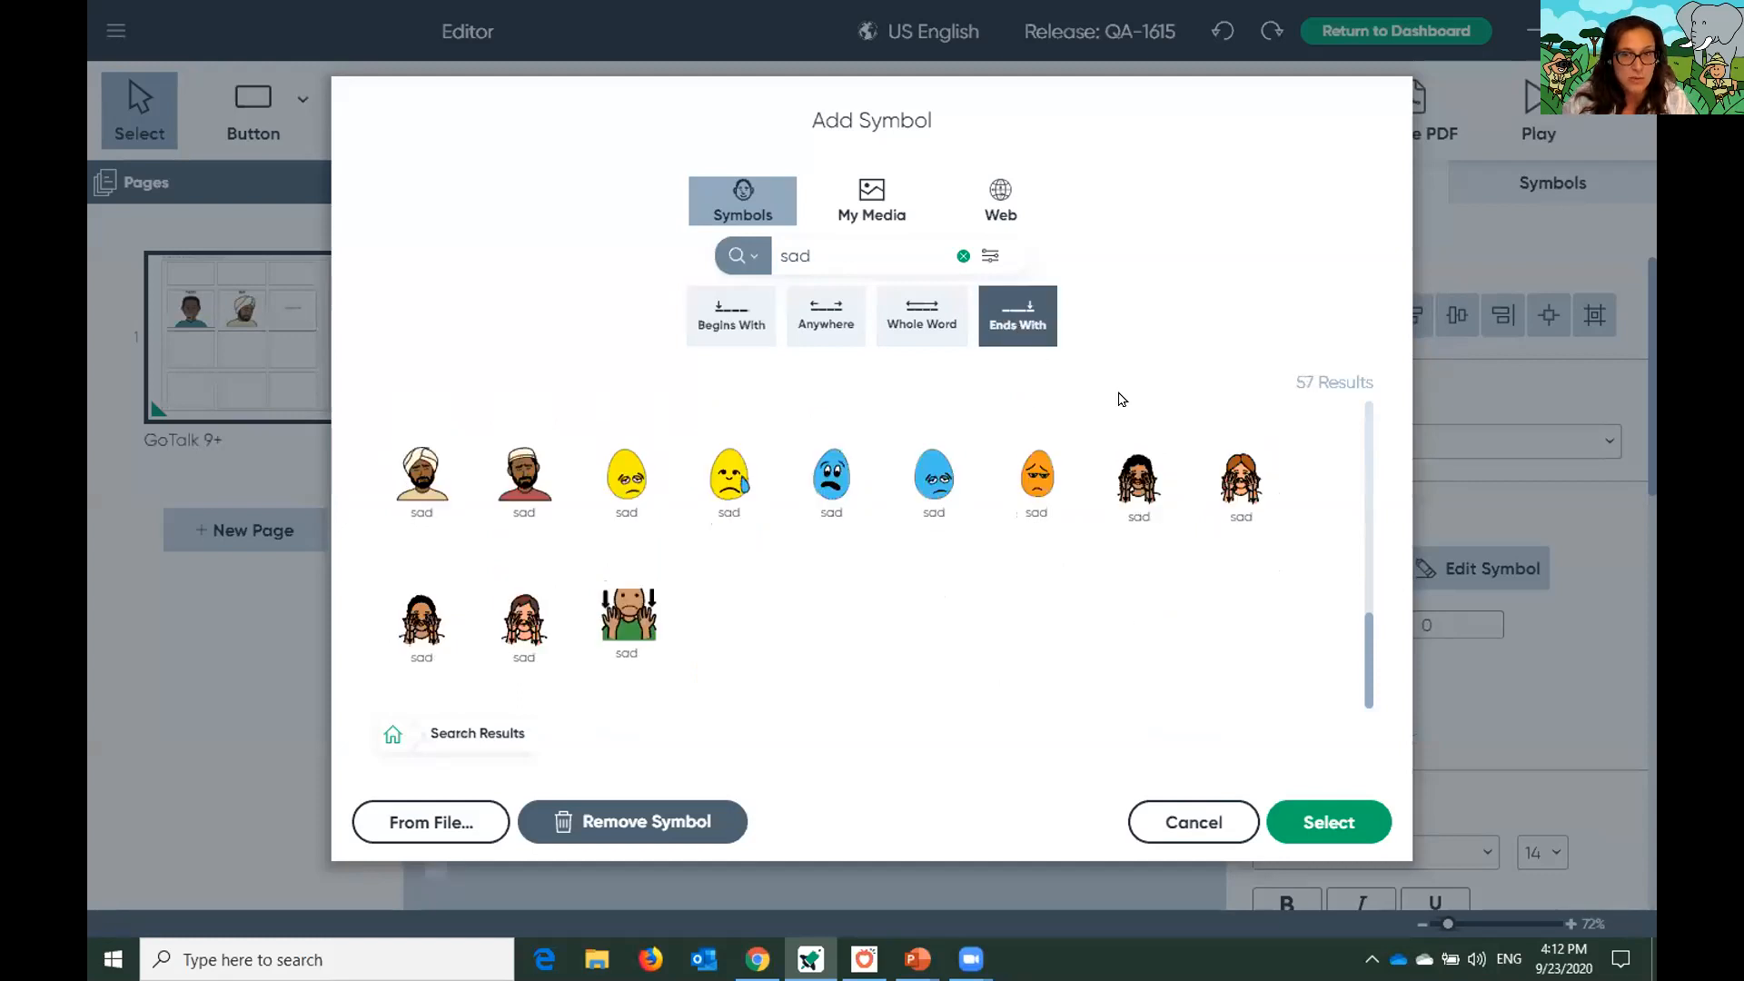
pyautogui.scroll(5, 1149, 485)
pyautogui.scroll(1, 1151, 490)
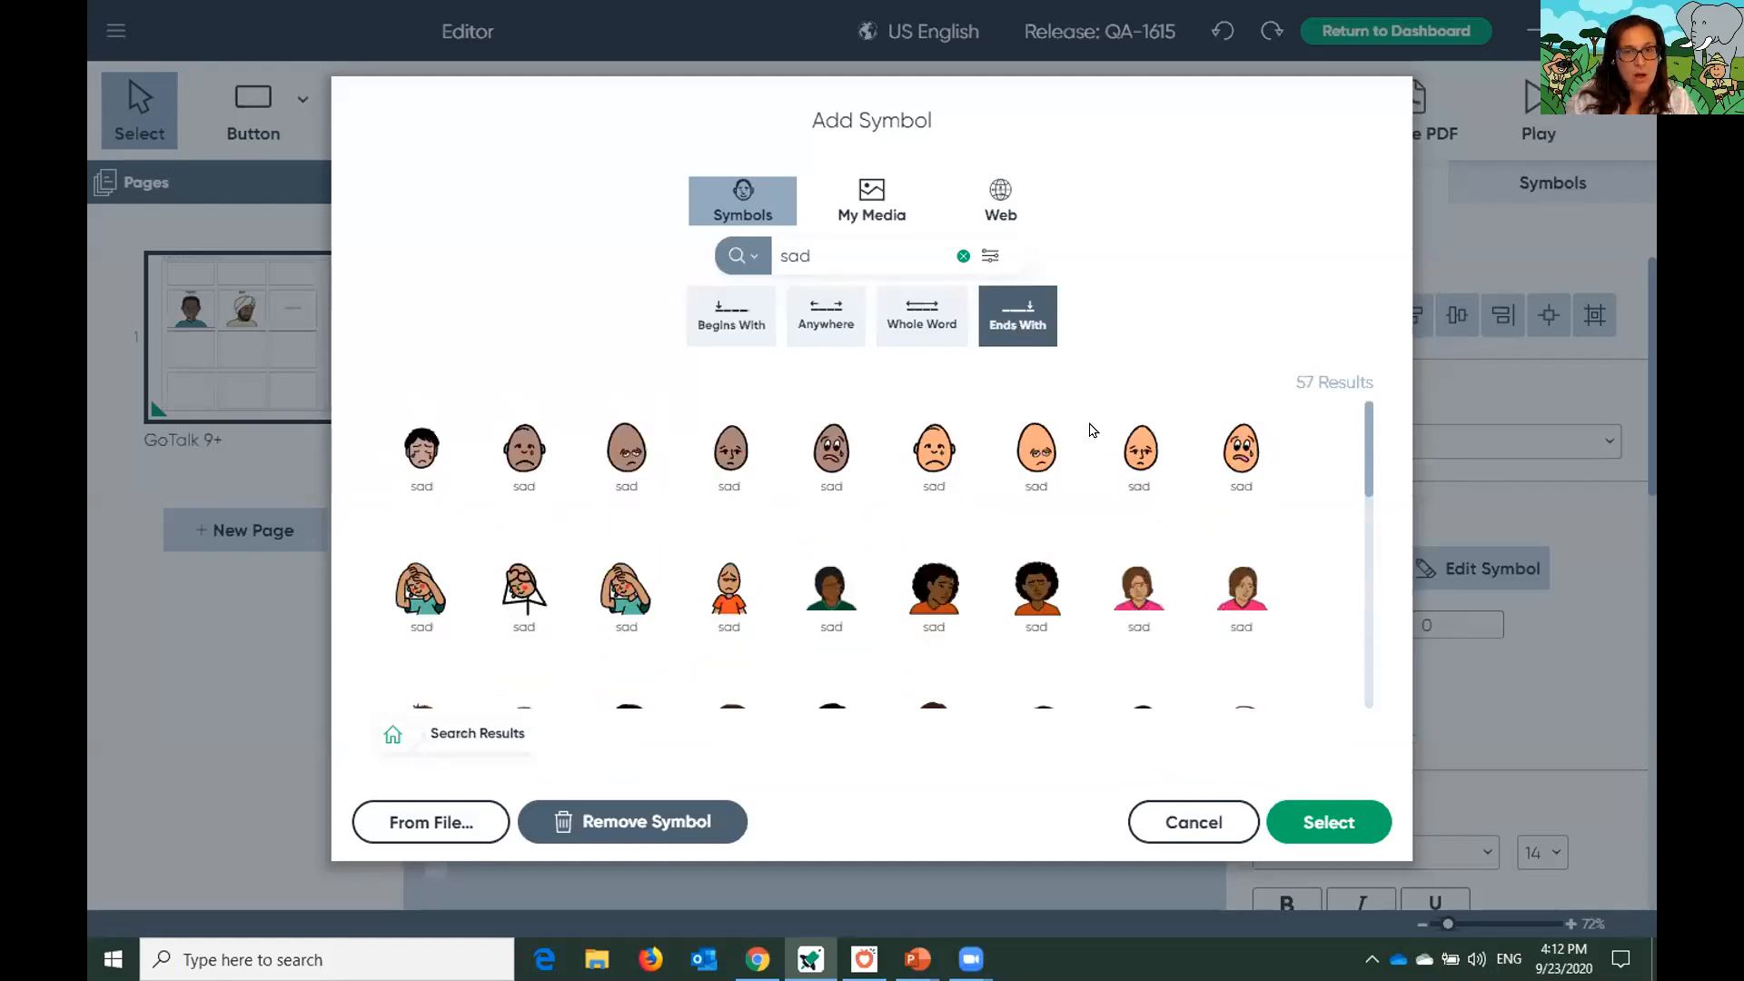
# Set the symbol search to whole-word matching and look through the "sad" symbols
pyautogui.click(948, 320)
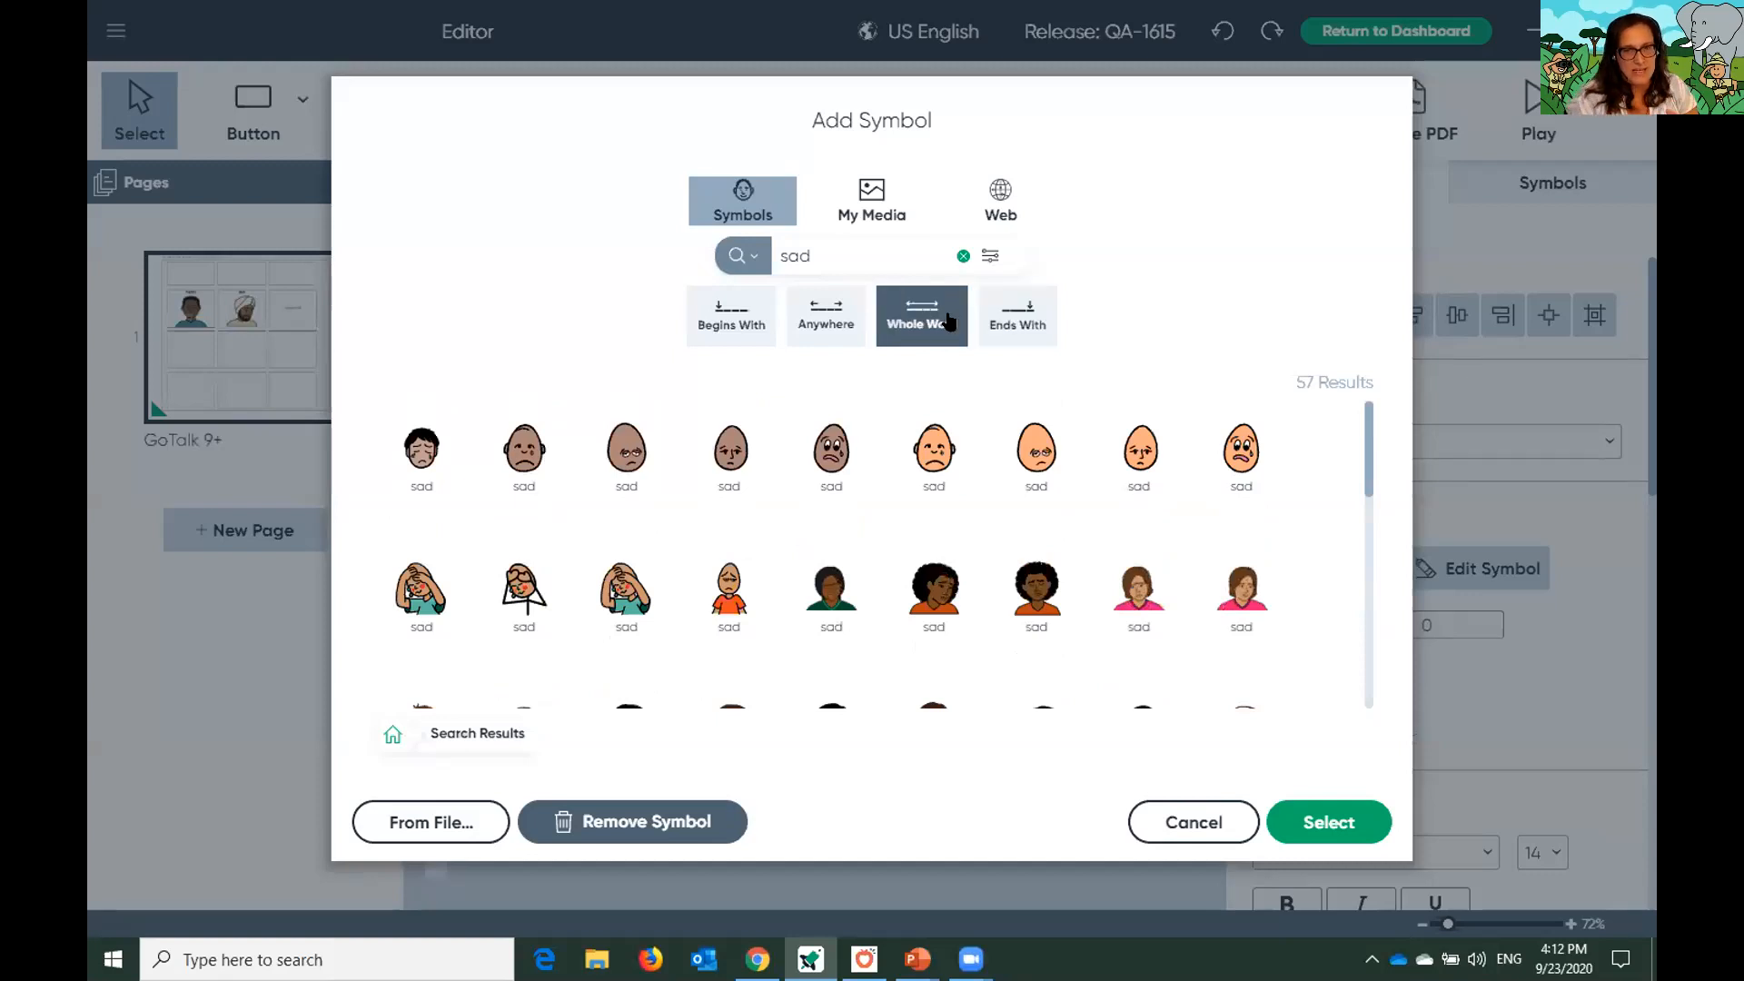
pyautogui.scroll(-3, 1096, 581)
pyautogui.scroll(-1, 1096, 592)
pyautogui.scroll(3, 1094, 593)
# Search for "excited" and add the symbol of the woman in pink with raised arms to the "surprised" cell
pyautogui.moveTo(815, 250); pyautogui.dragTo(714, 253)
pyautogui.write('excited')
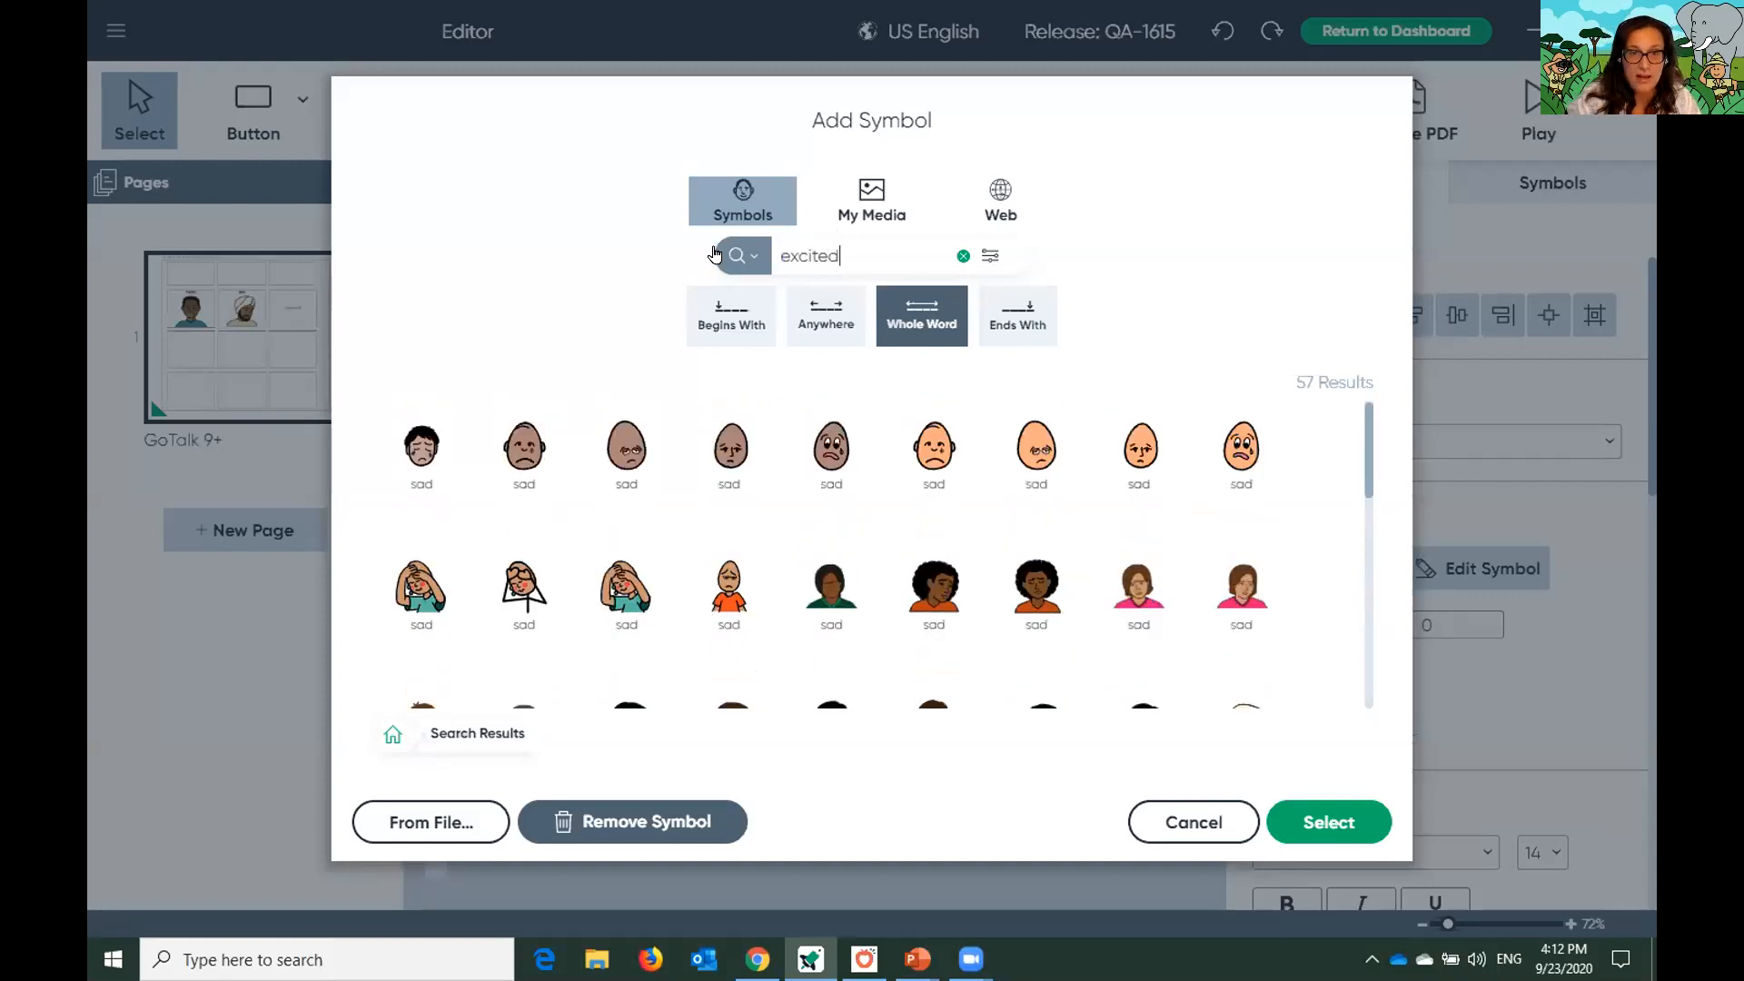
pyautogui.press('Return')
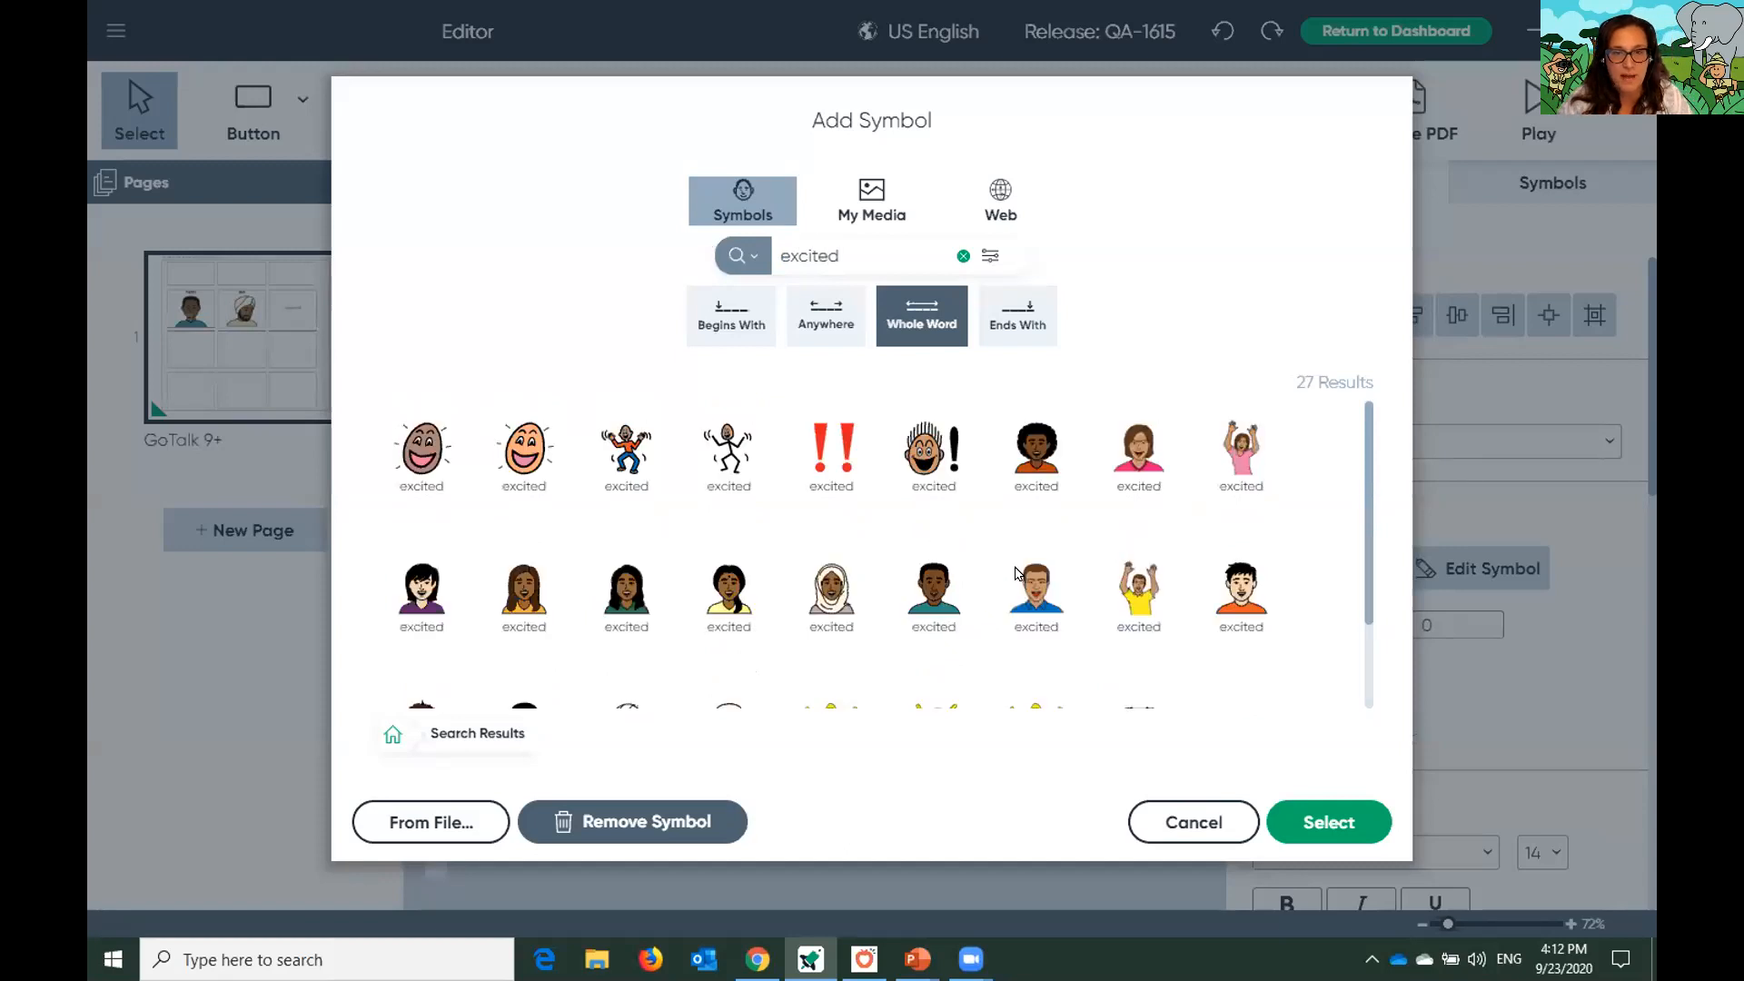
pyautogui.scroll(-1, 779, 582)
pyautogui.scroll(1, 877, 586)
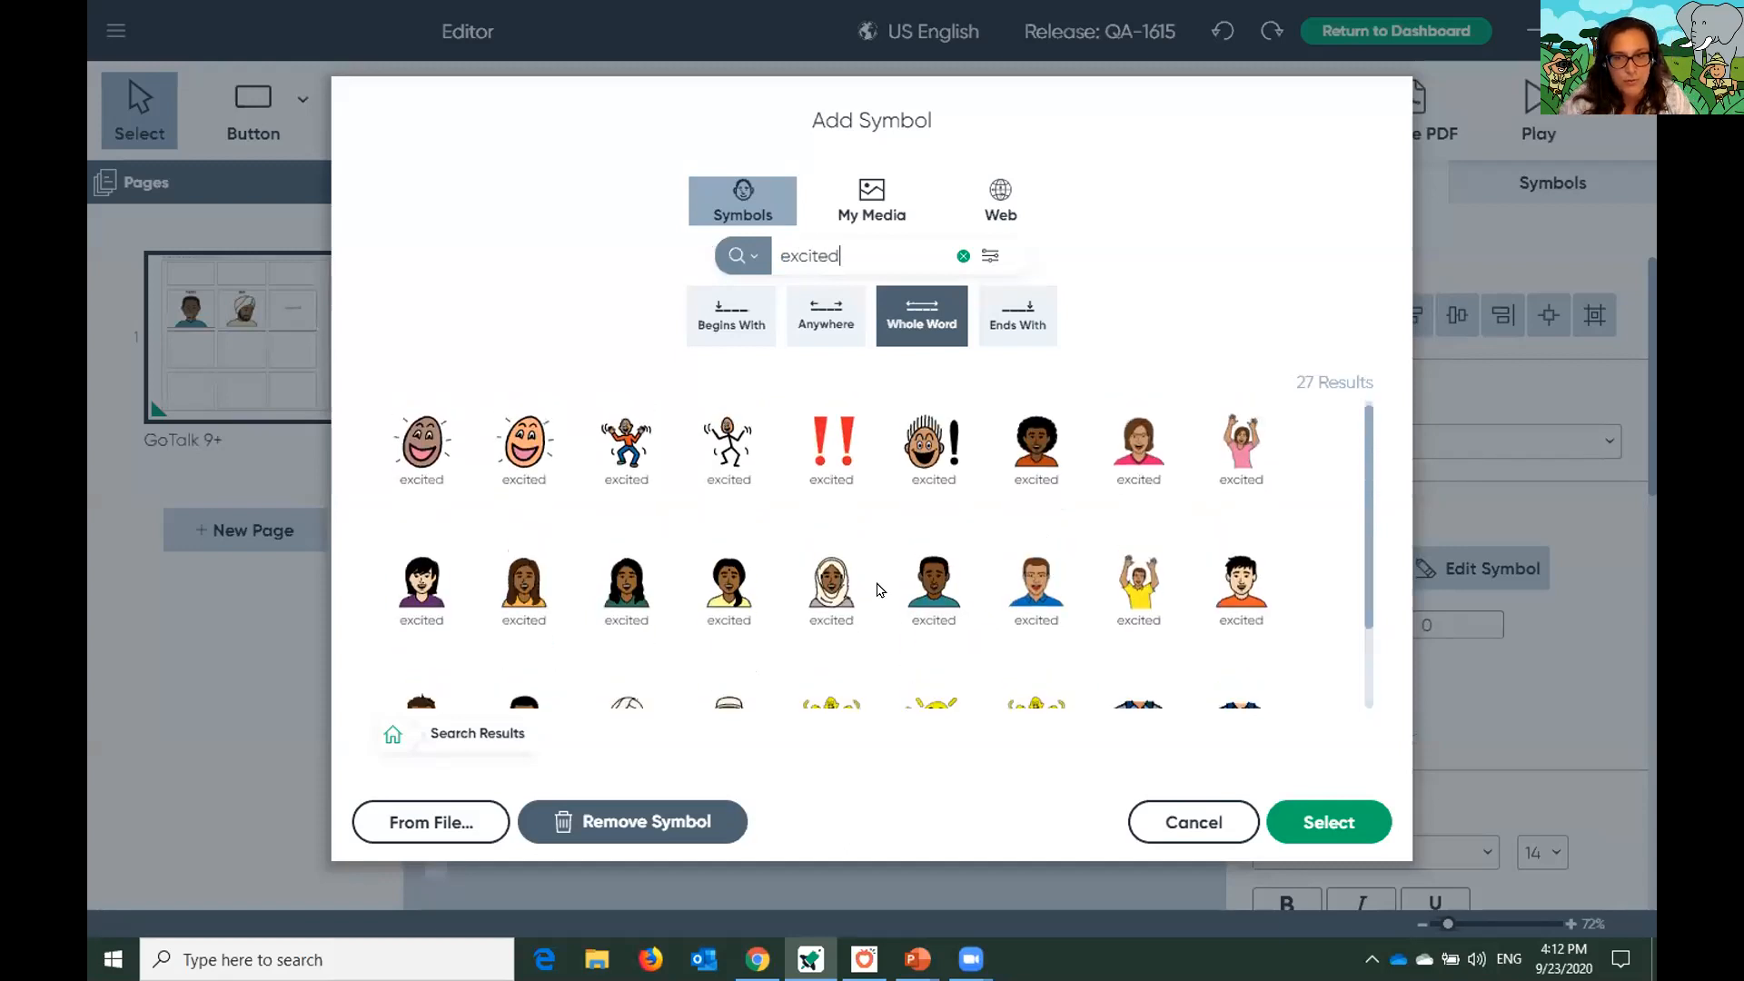
pyautogui.scroll(-1, 865, 595)
pyautogui.scroll(1, 669, 556)
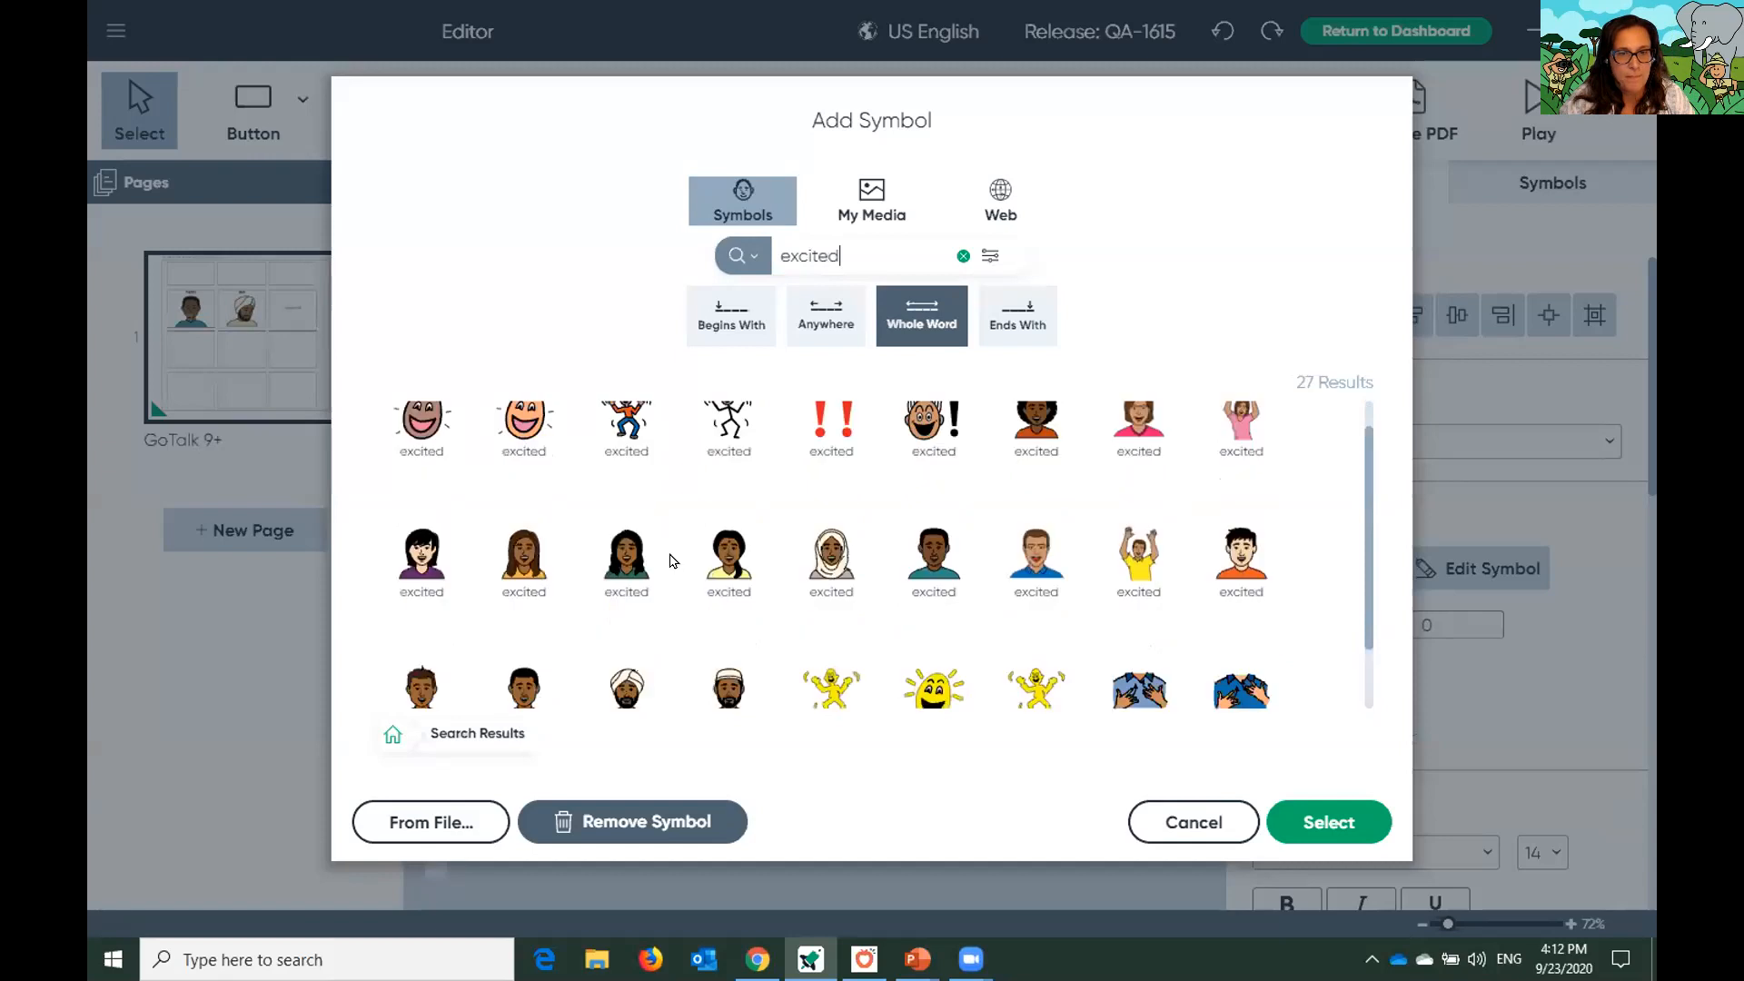
pyautogui.click(1228, 482)
pyautogui.click(1322, 820)
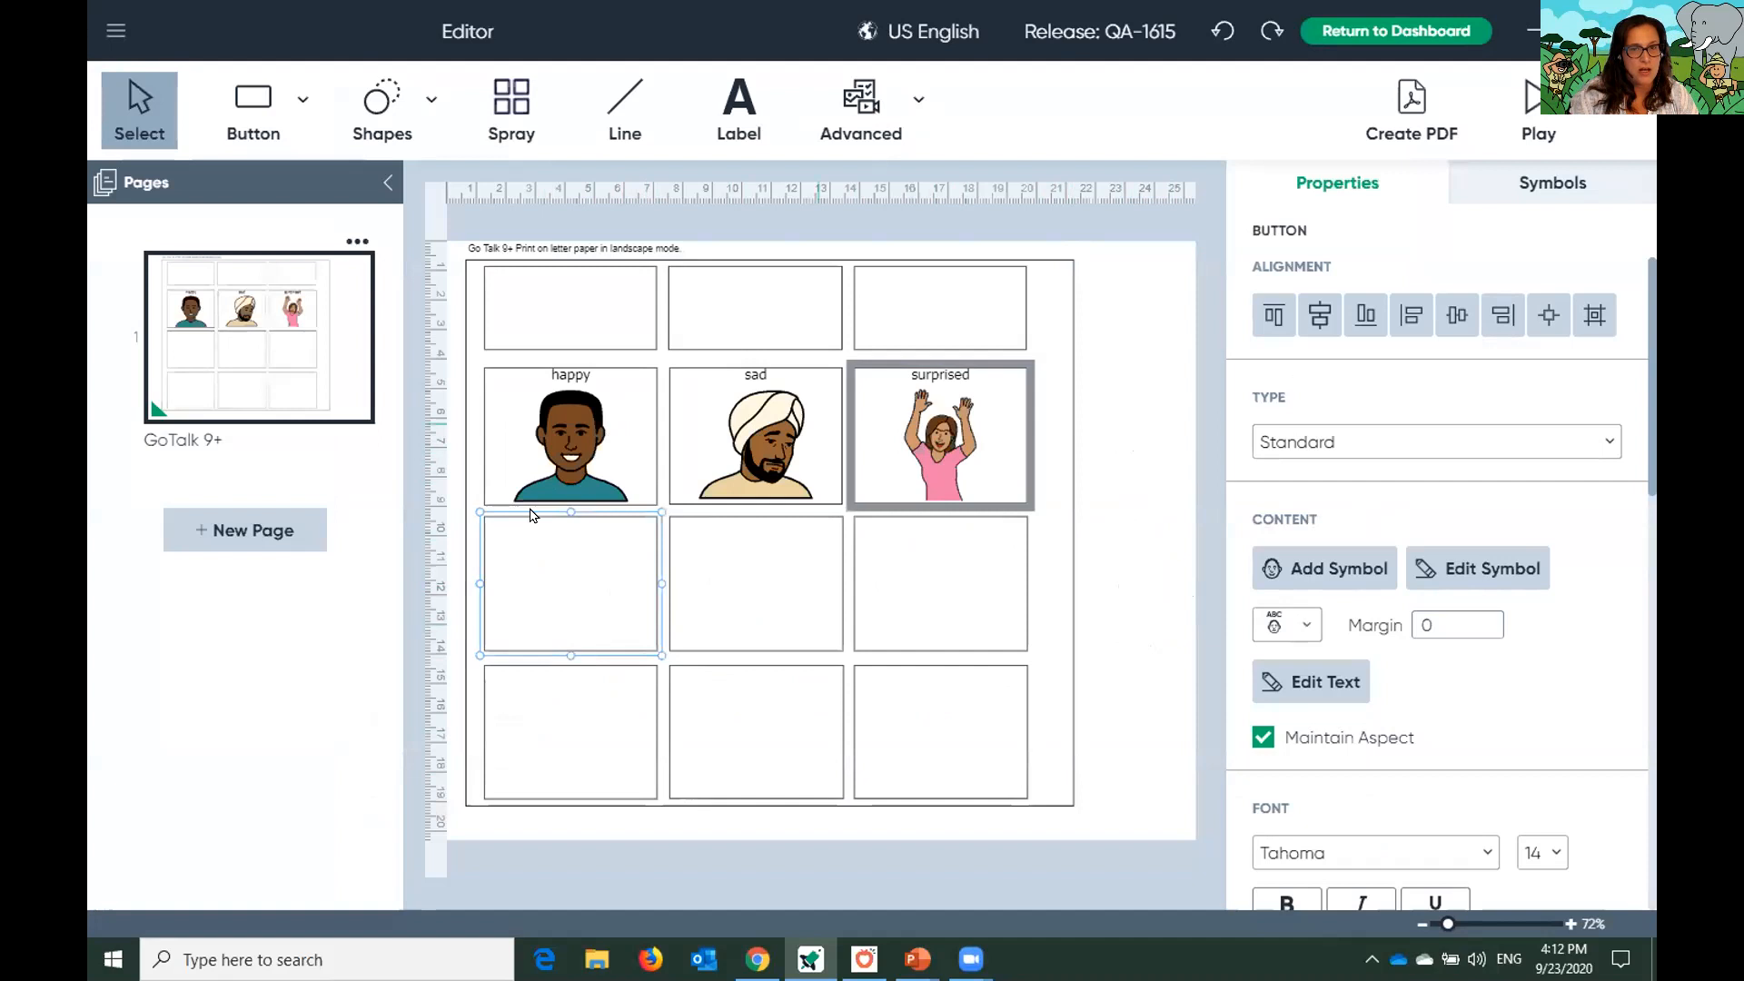
# Fill the background of the "happy" cell with yellow F8E71C
pyautogui.click(1146, 549)
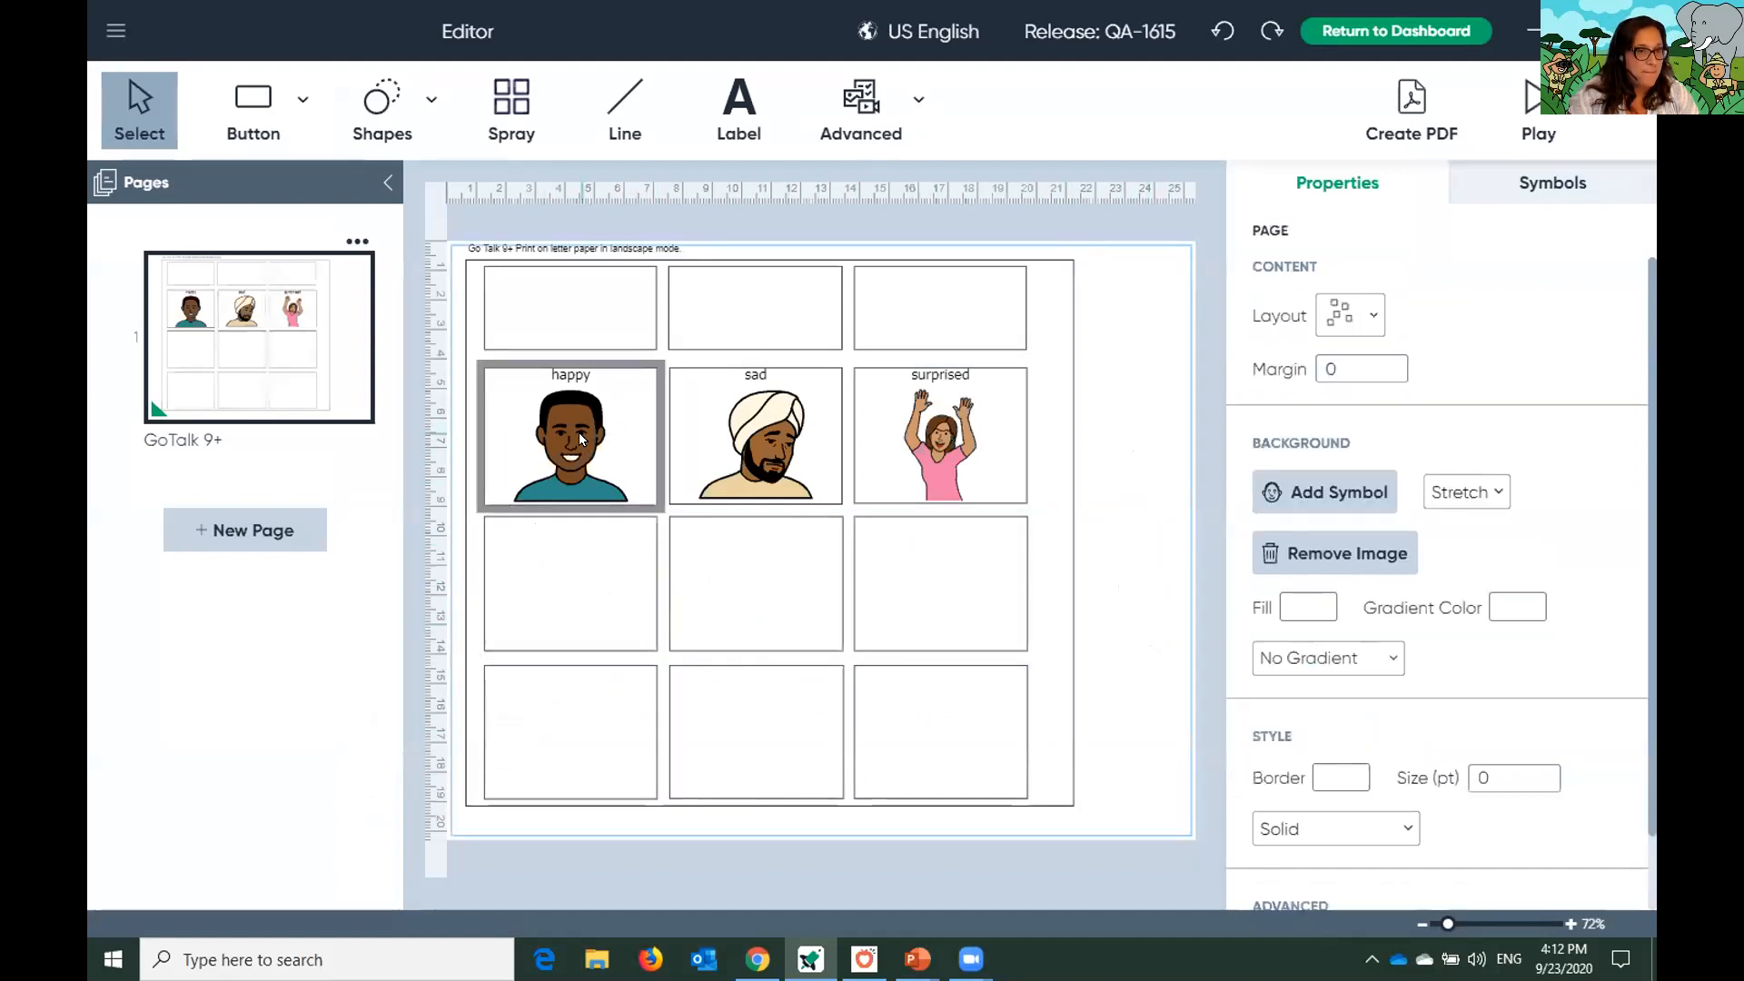
pyautogui.click(578, 430)
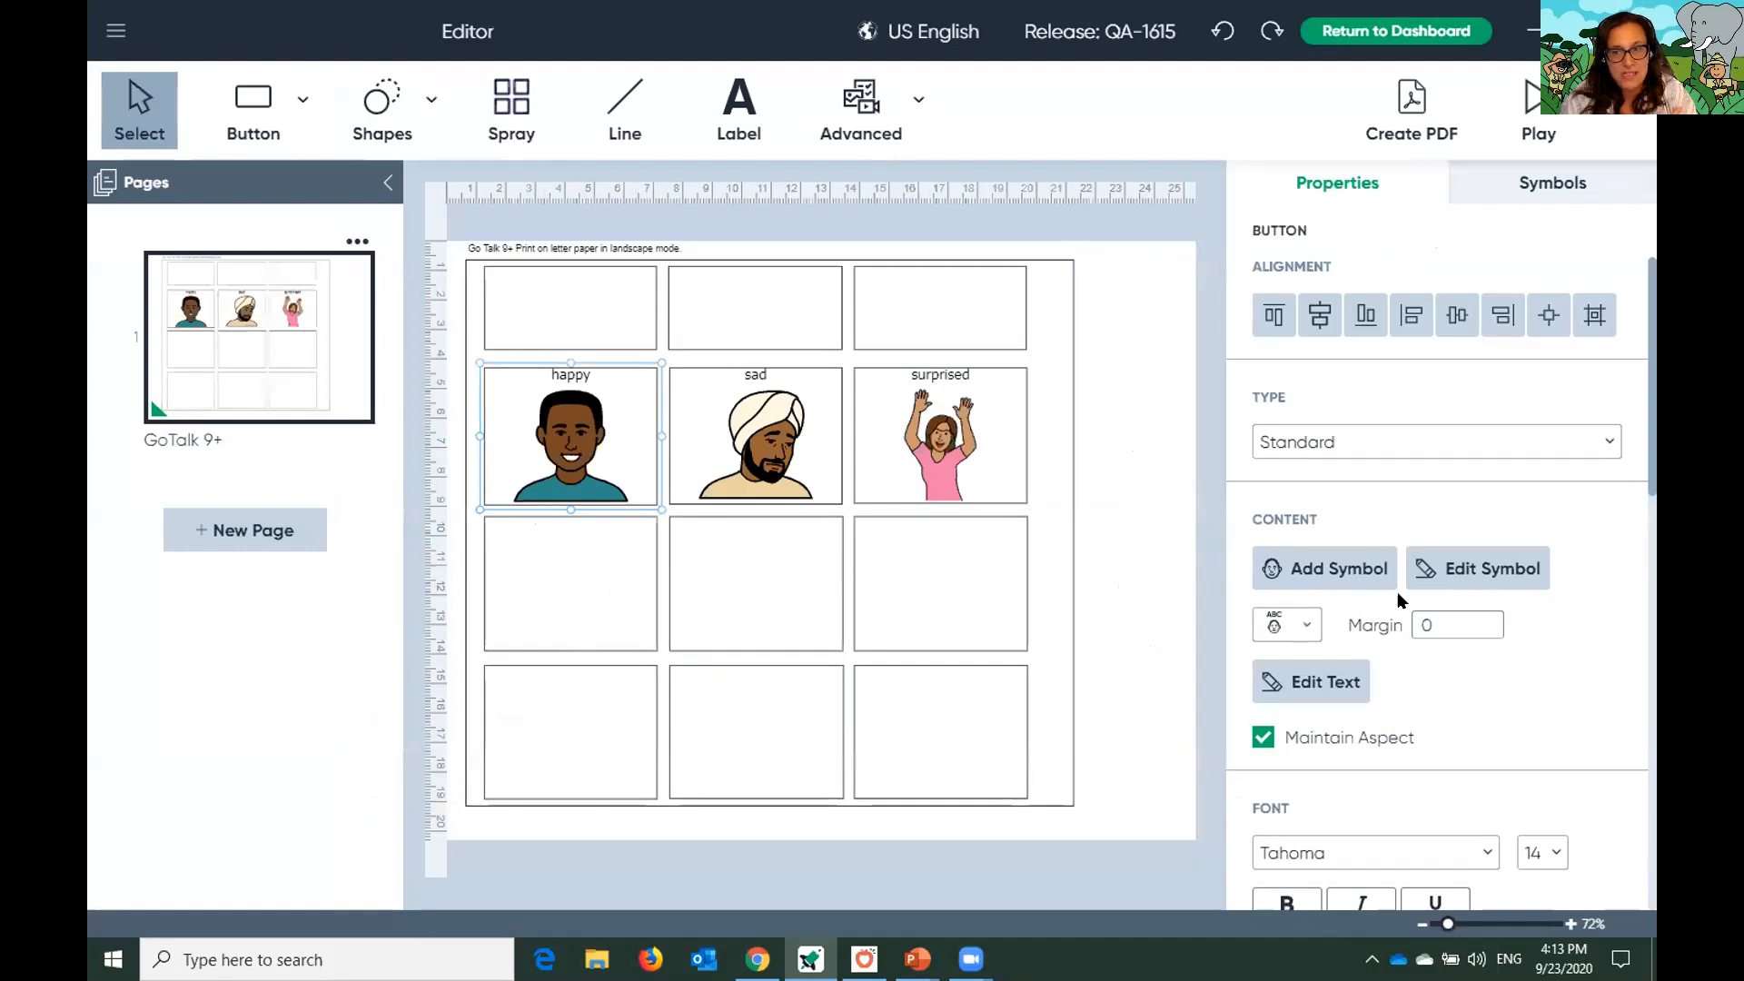
pyautogui.scroll(-6, 1399, 599)
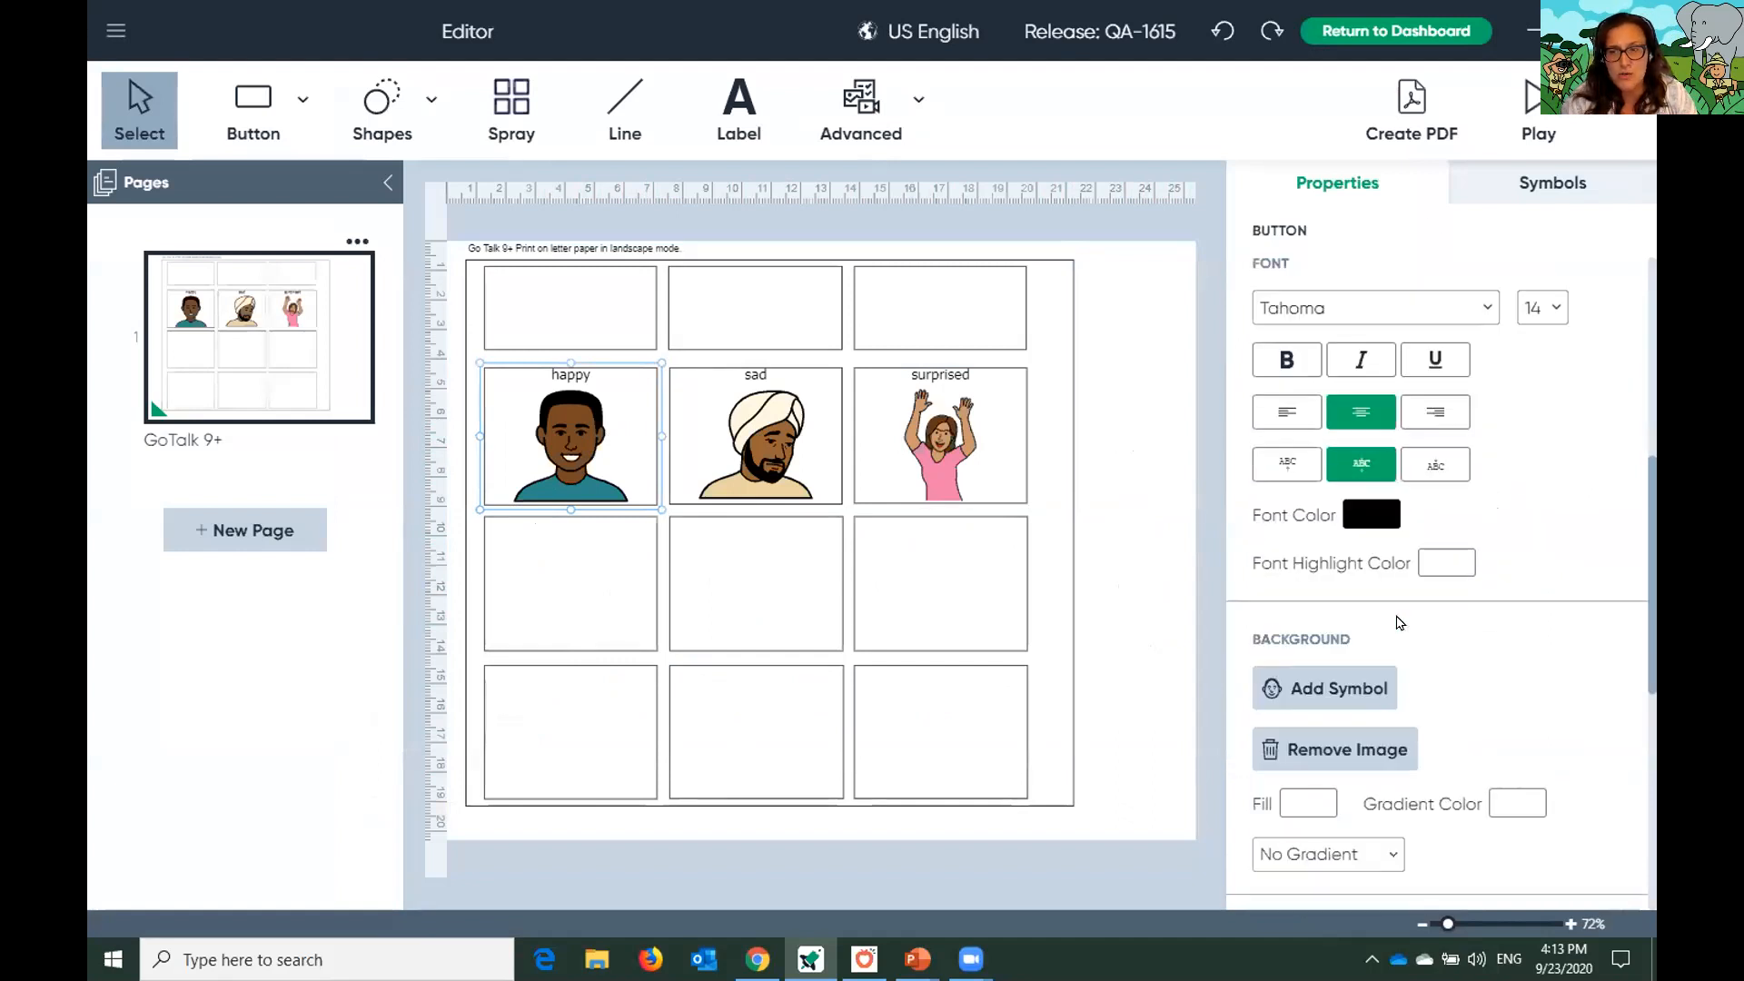
pyautogui.scroll(-1, 1399, 622)
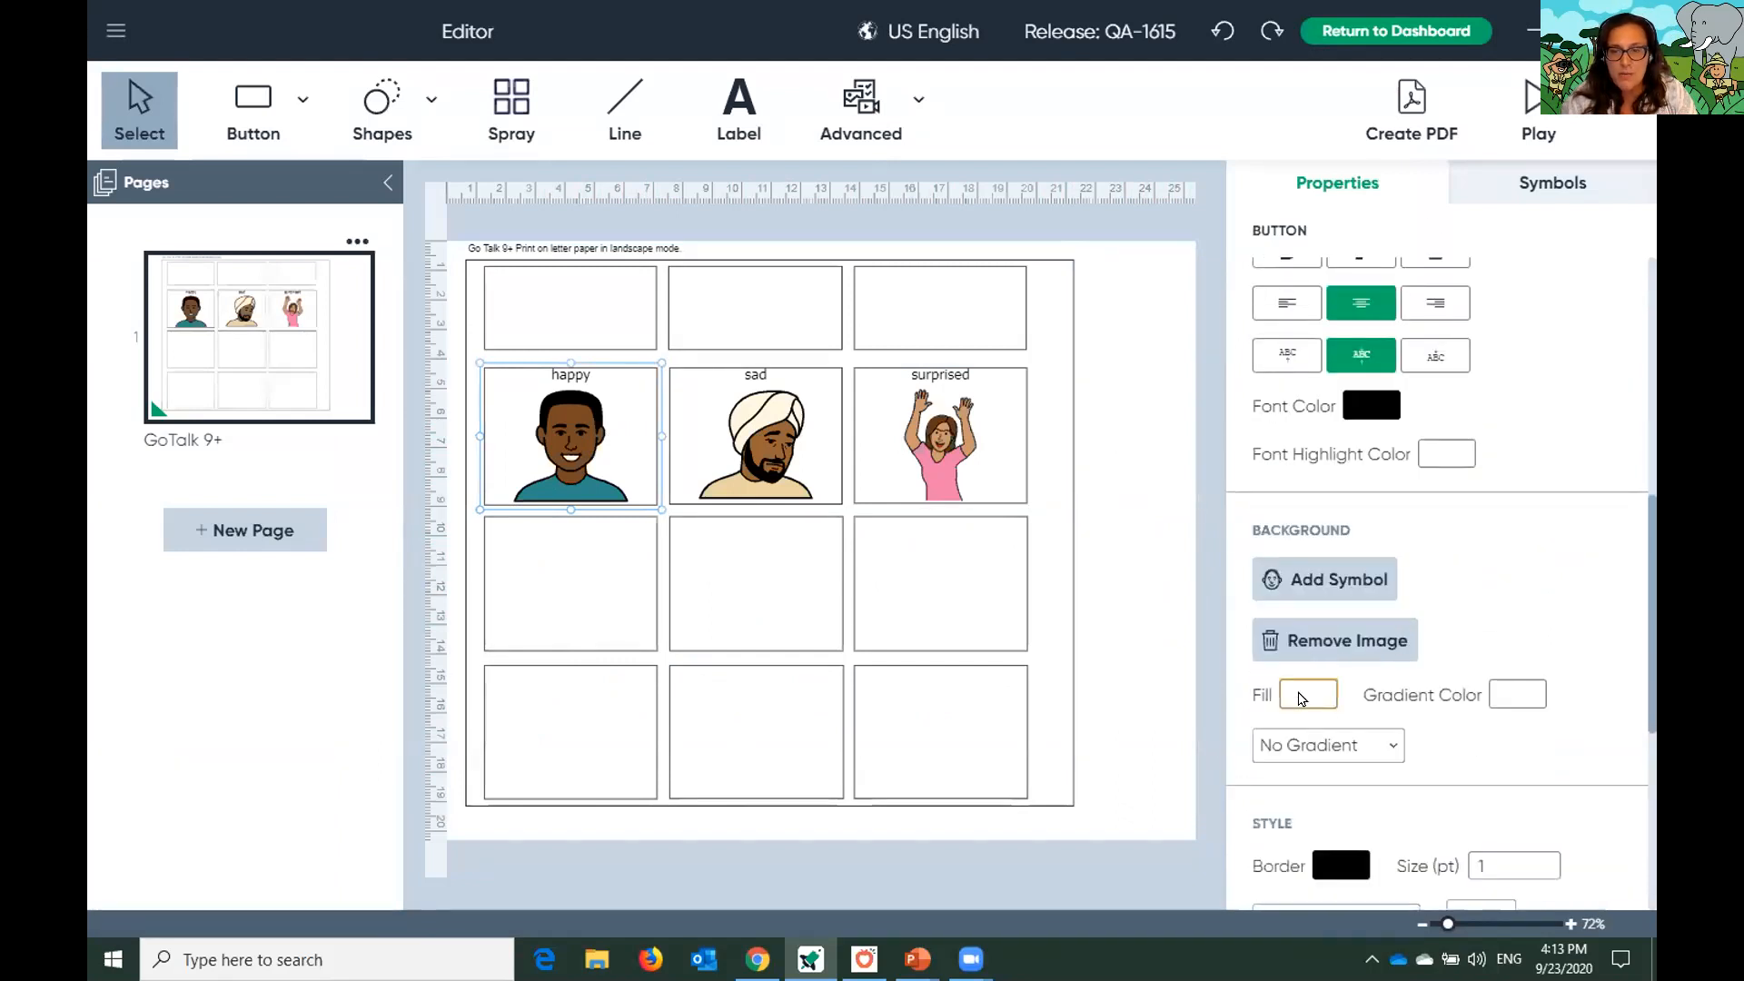
pyautogui.click(1305, 696)
pyautogui.click(1318, 577)
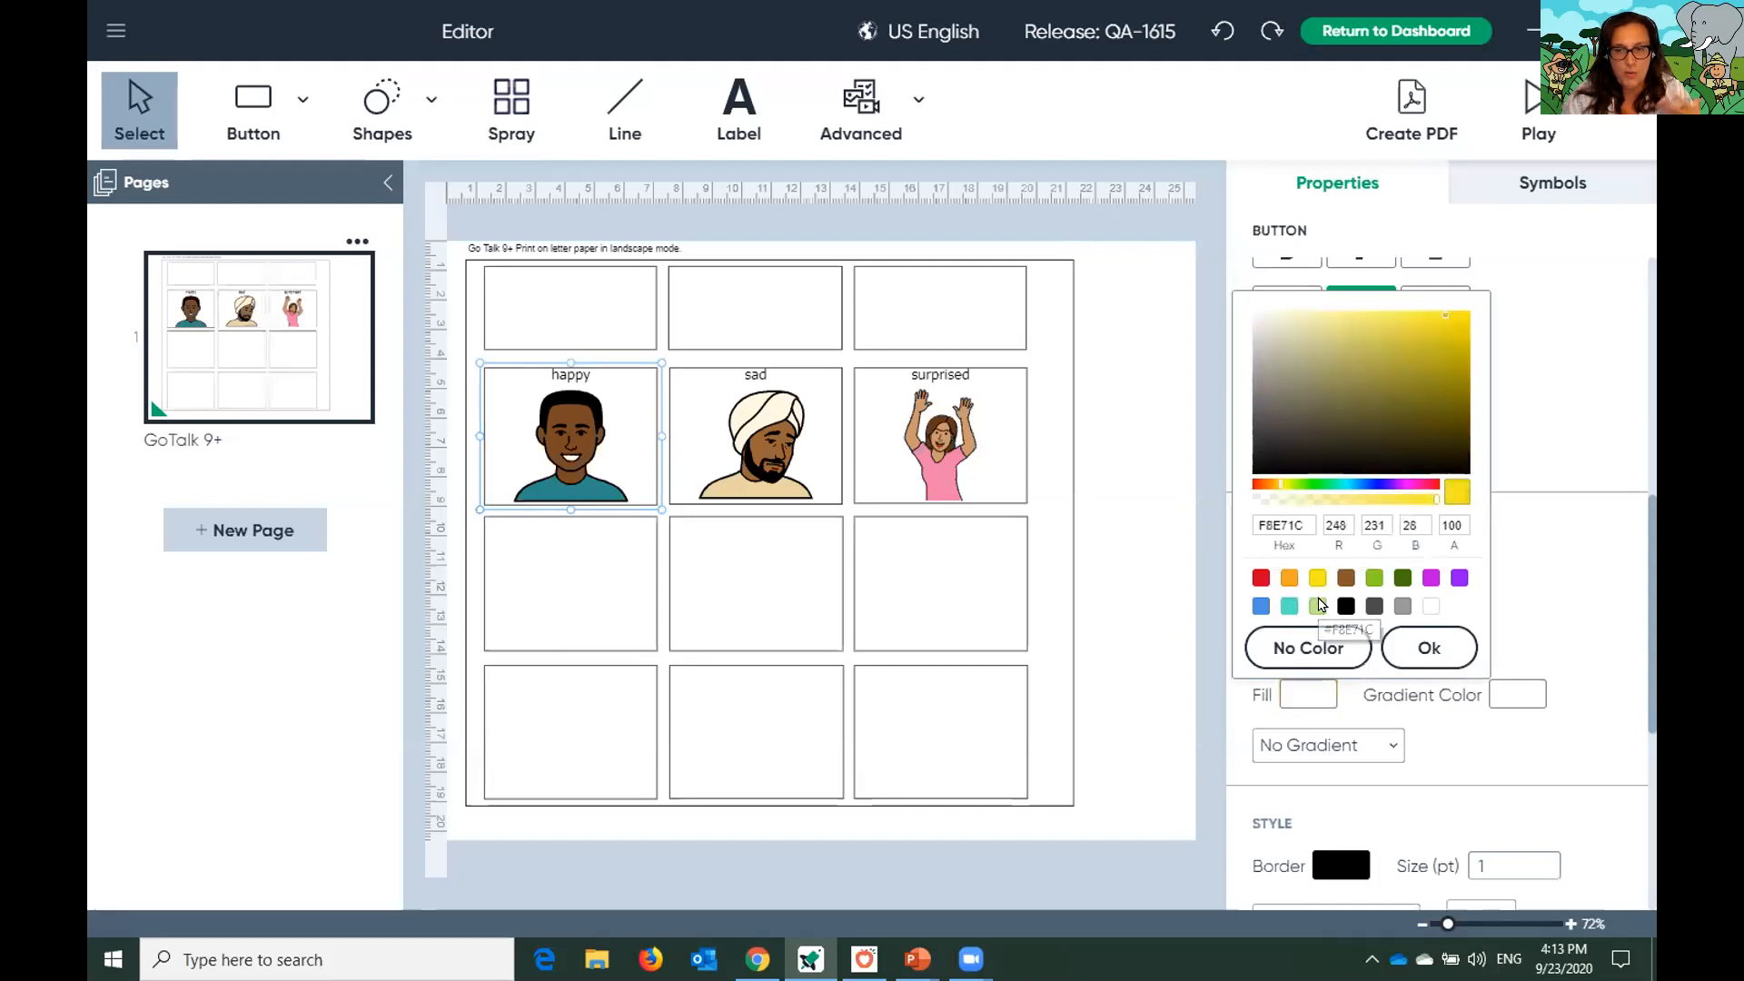
pyautogui.click(1396, 653)
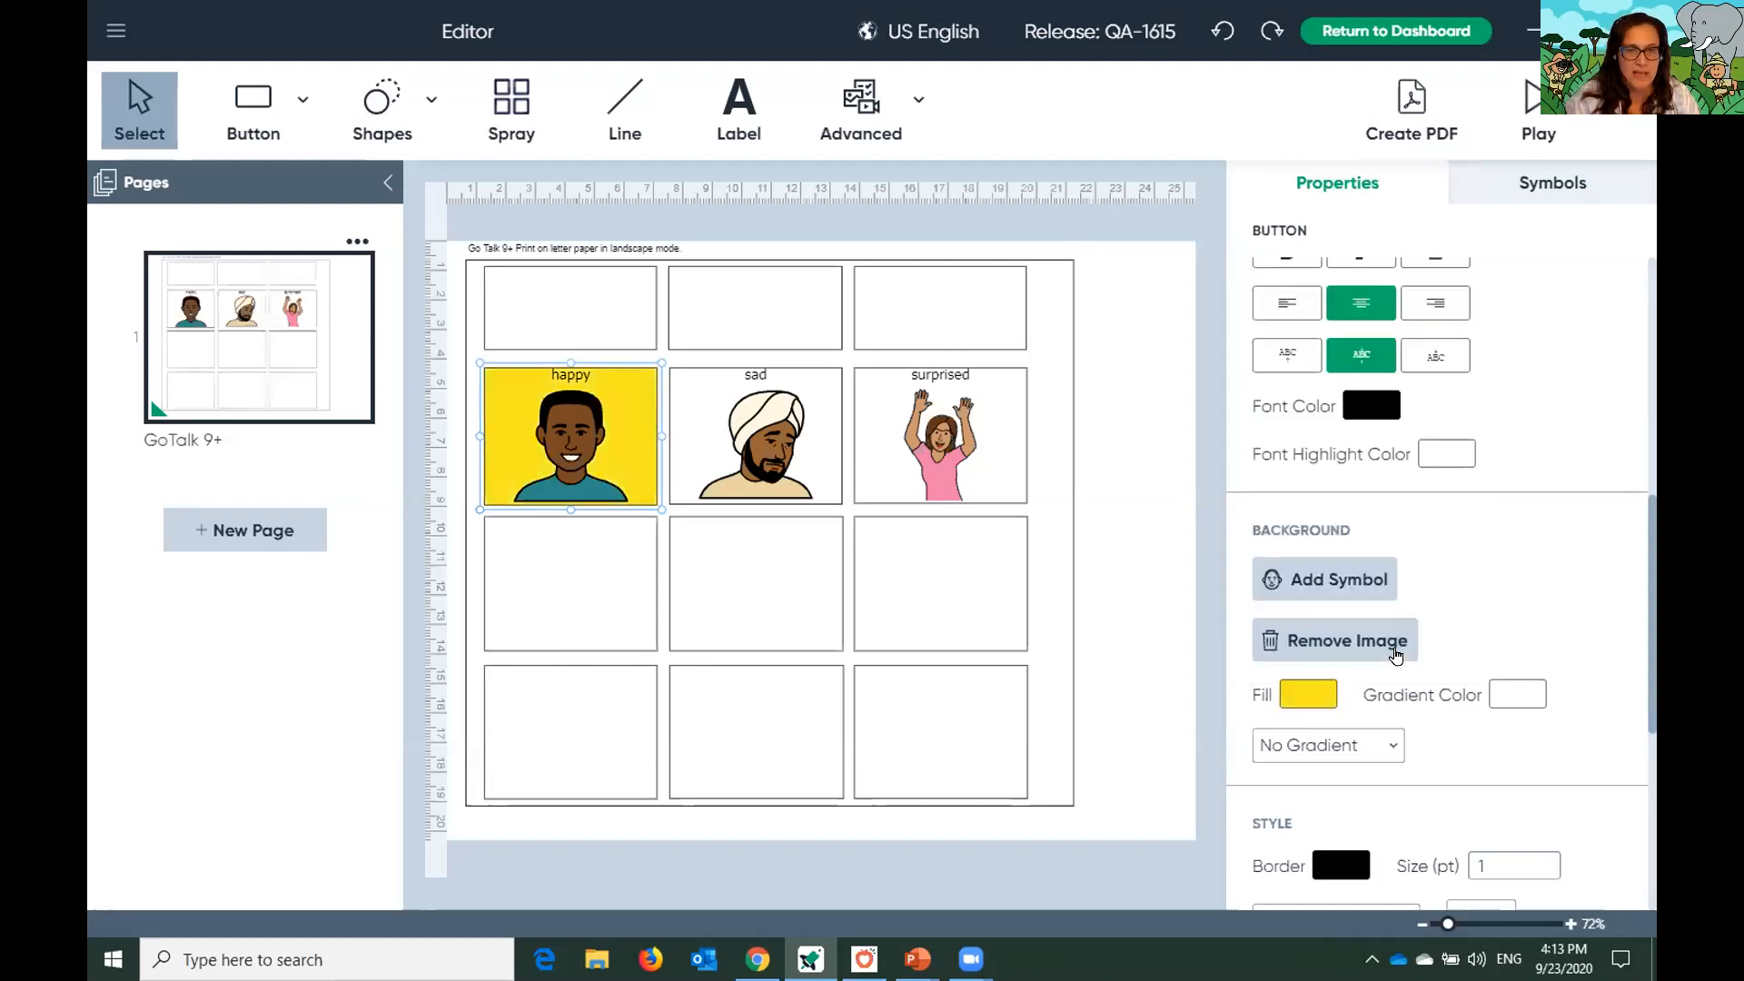
# Fill the background of the "sad" cell with the turquoise preset colour
pyautogui.click(759, 436)
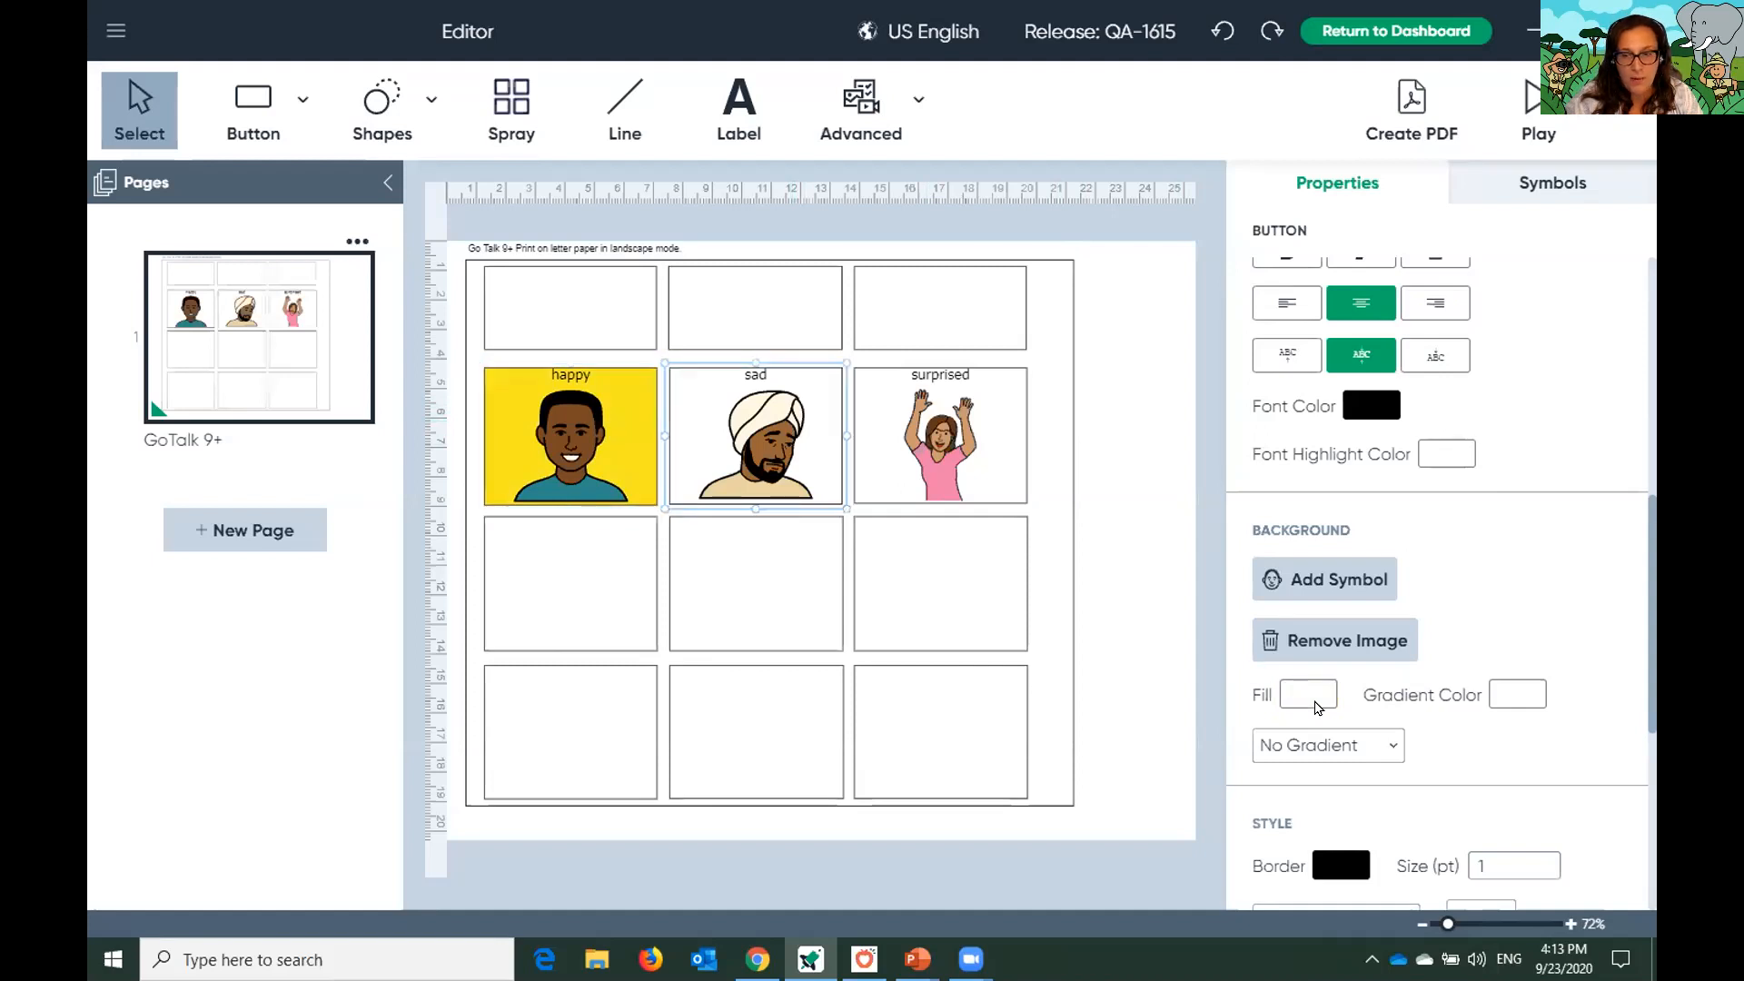
pyautogui.click(1316, 701)
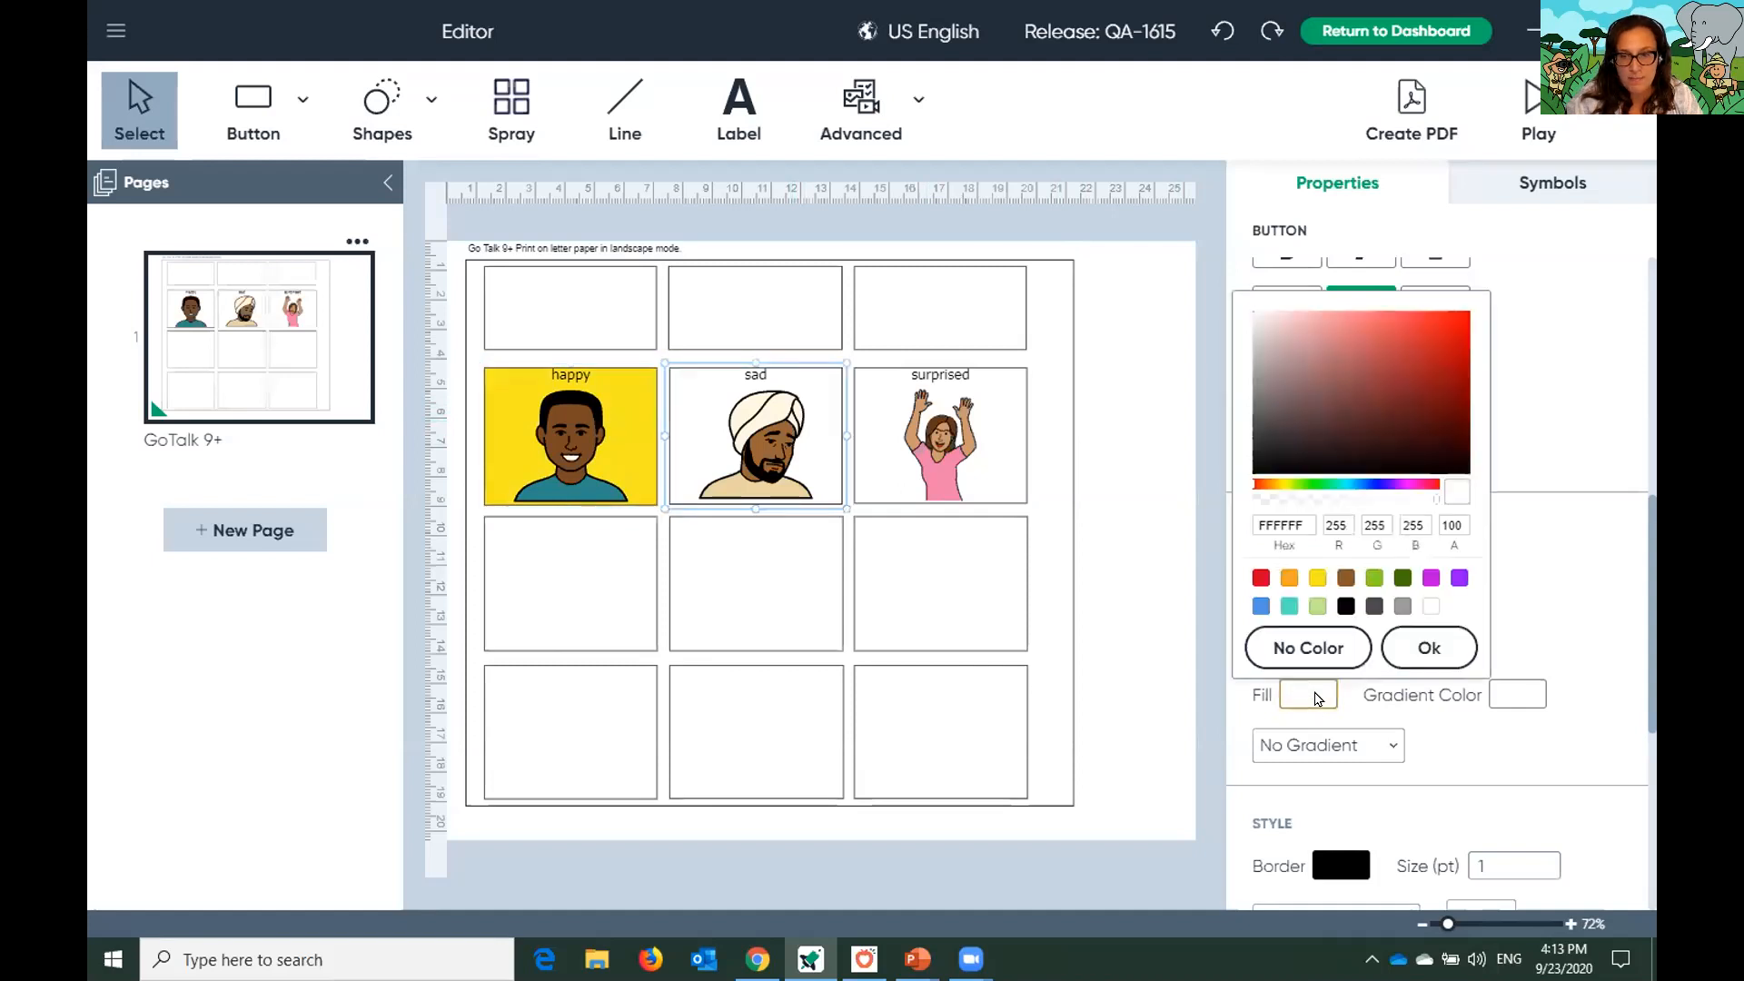
pyautogui.click(1289, 605)
pyautogui.click(1429, 648)
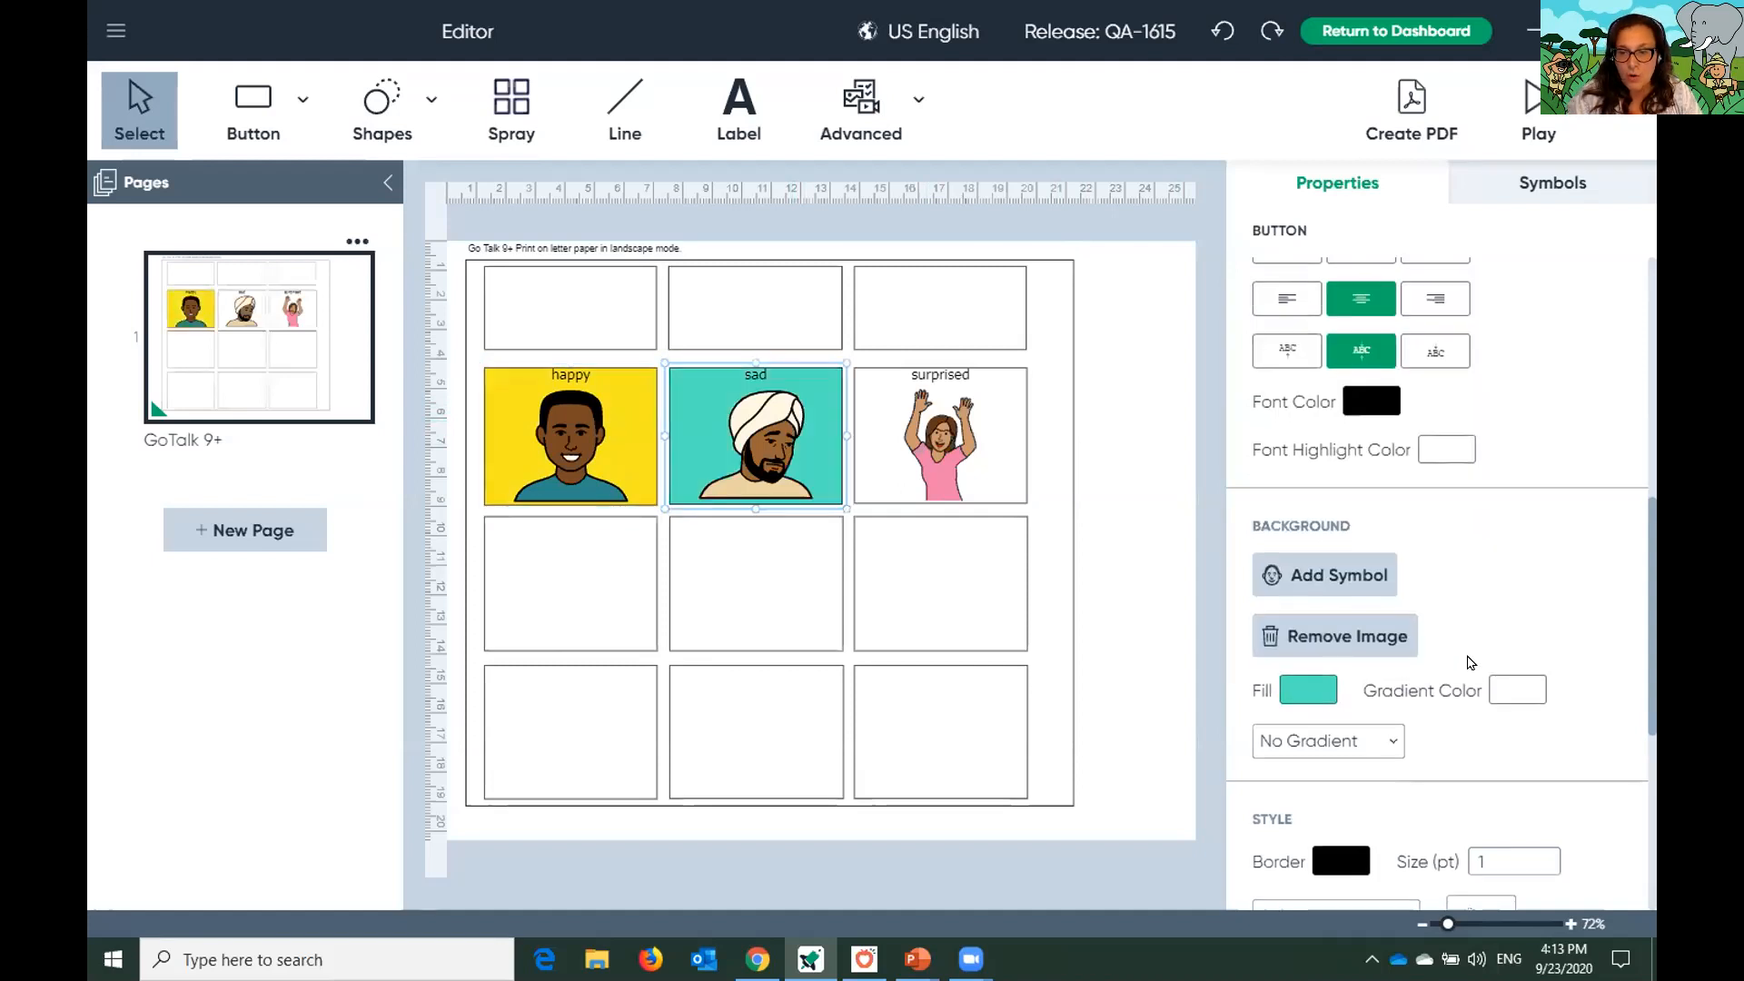
# Give the "sad" cell a blue border with a size of 8 pt
pyautogui.scroll(-3, 1472, 663)
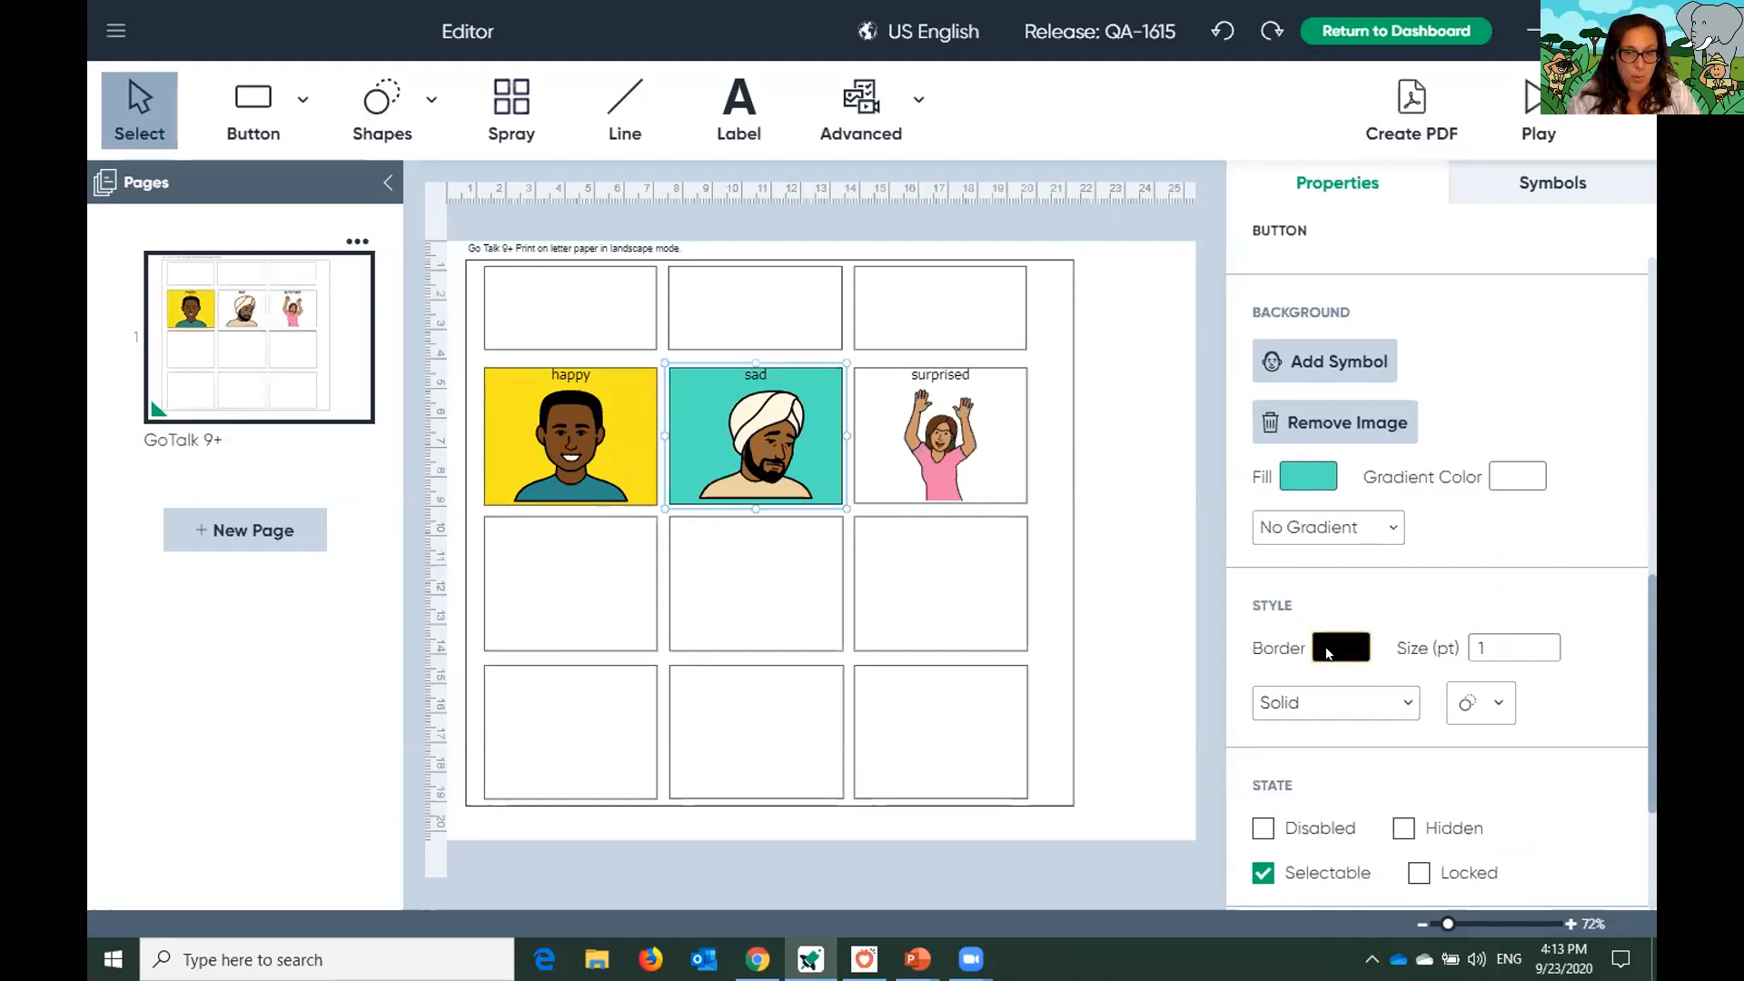
pyautogui.click(1326, 653)
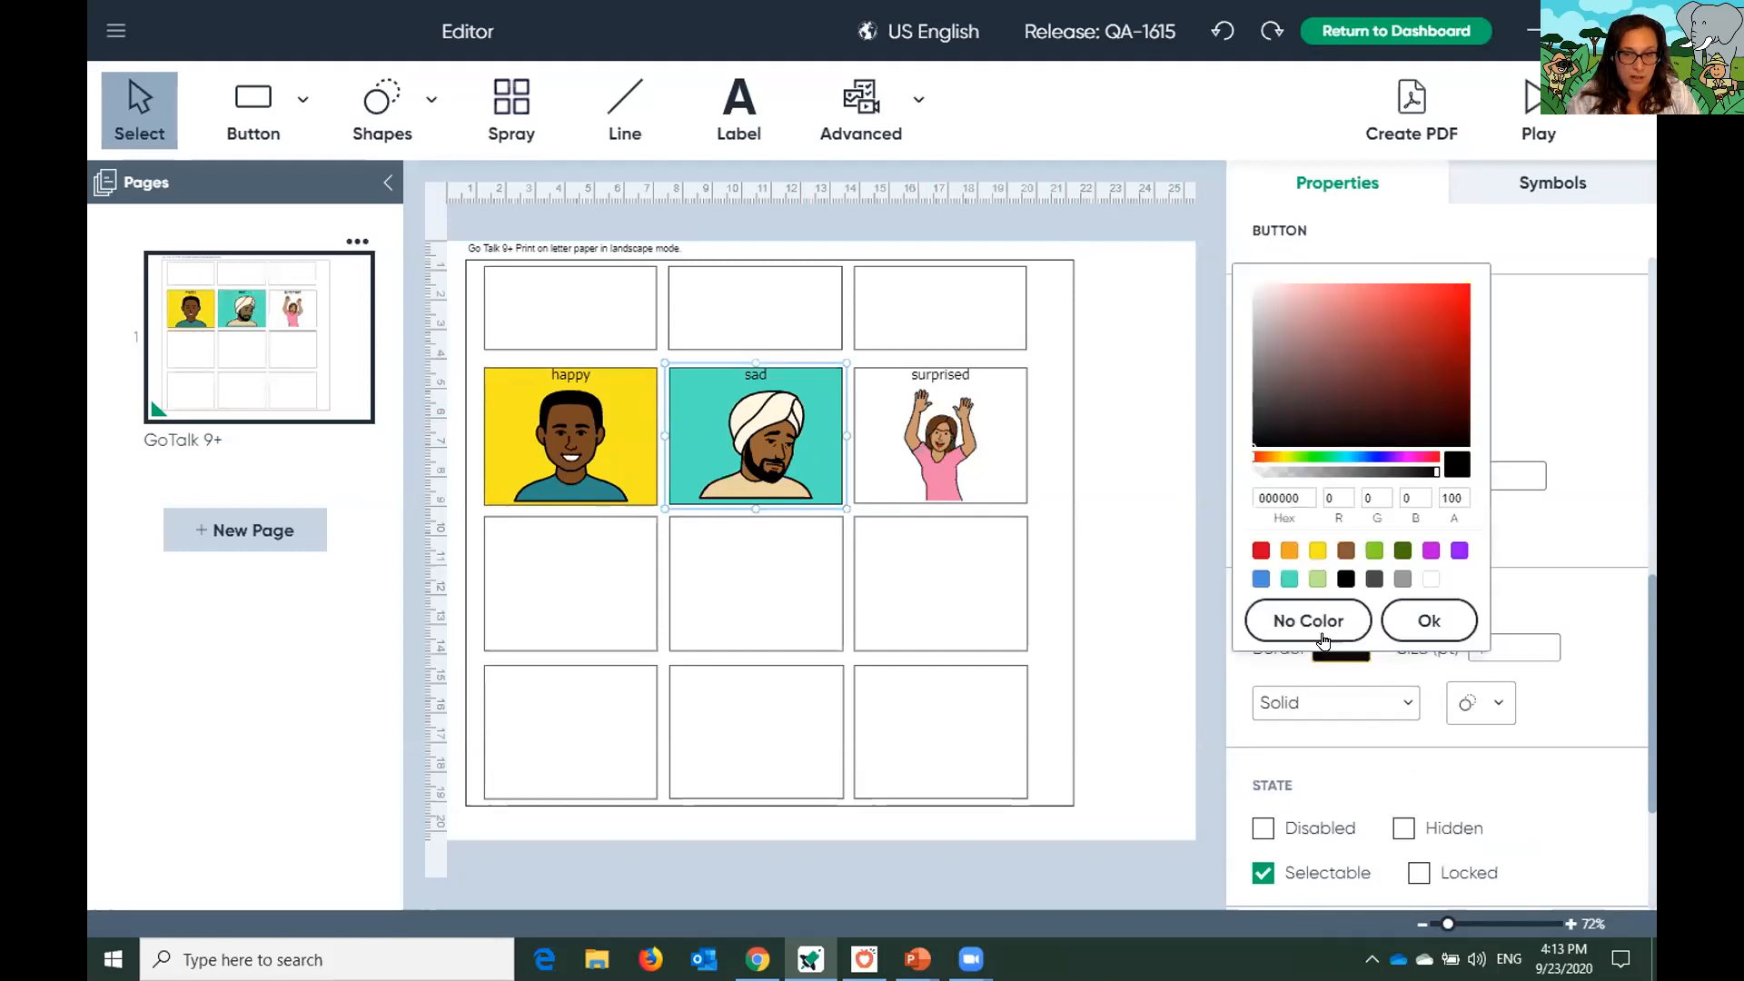
pyautogui.click(1259, 578)
pyautogui.click(1403, 622)
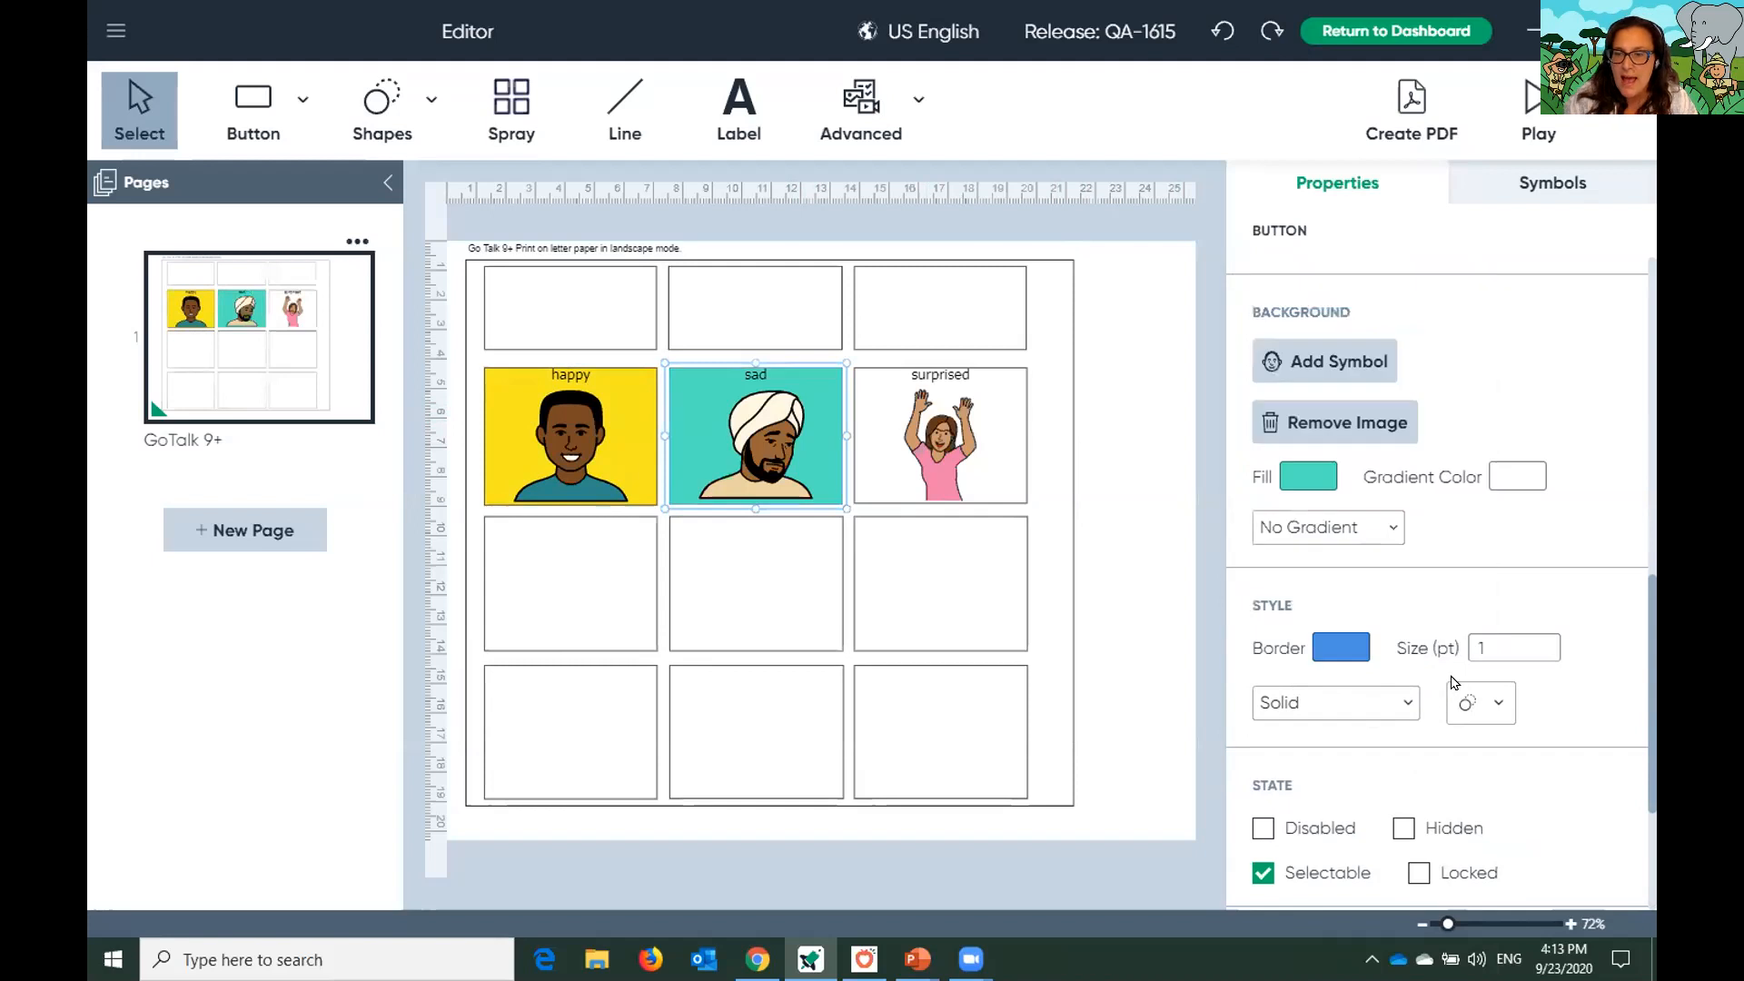
pyautogui.doubleClick(1522, 643)
pyautogui.write('20')
pyautogui.press('BackSpace')
pyautogui.press('BackSpace')
pyautogui.write('8')
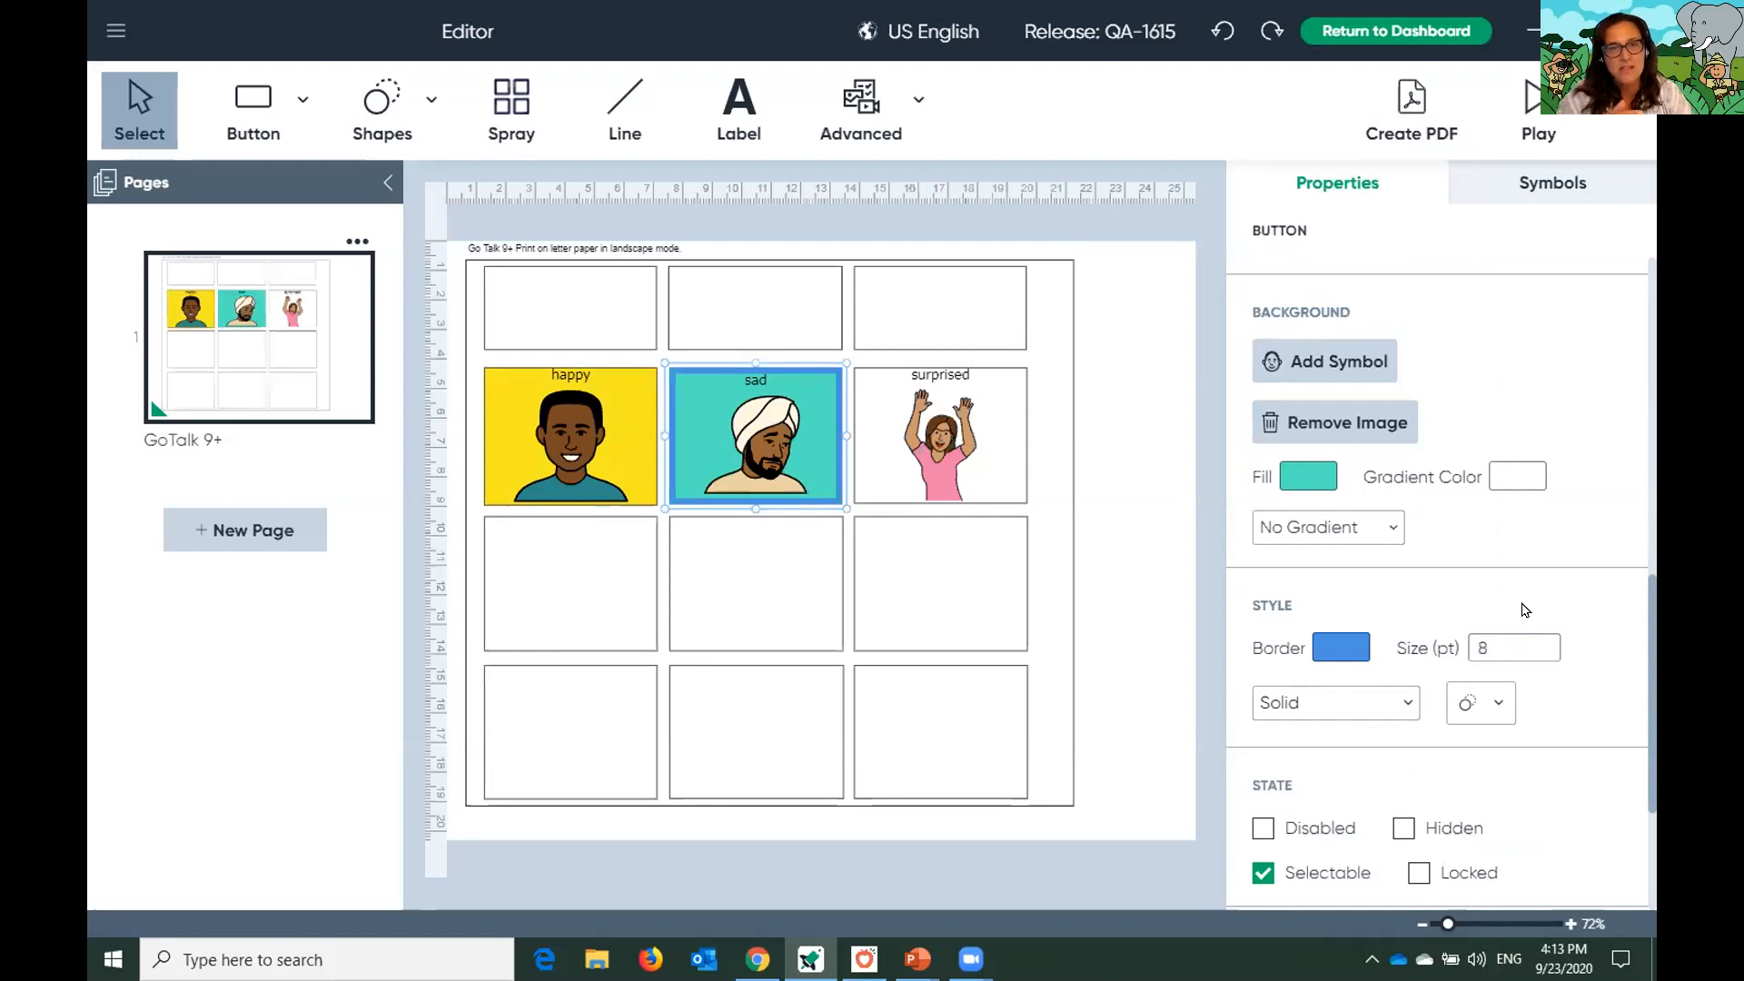
# Fill the backgrounds of the six empty cells in the lower two rows with the lighter green preset colour
pyautogui.moveTo(581, 589); pyautogui.dragTo(936, 754)
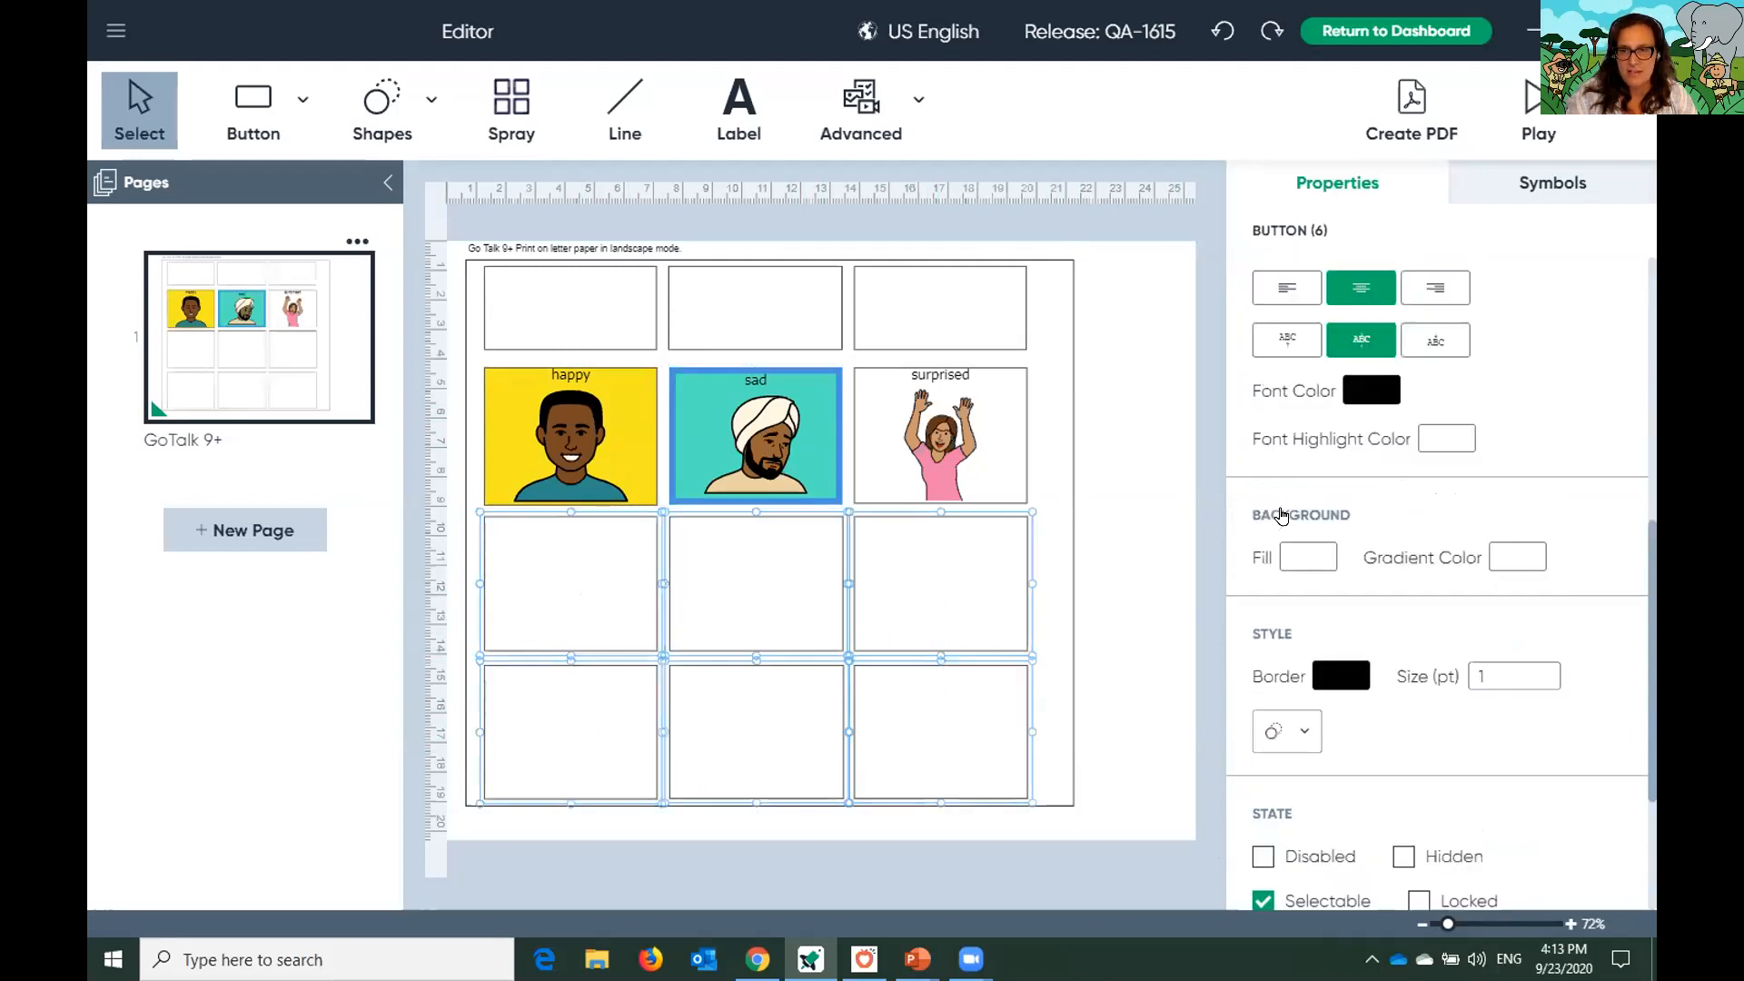
pyautogui.click(1301, 576)
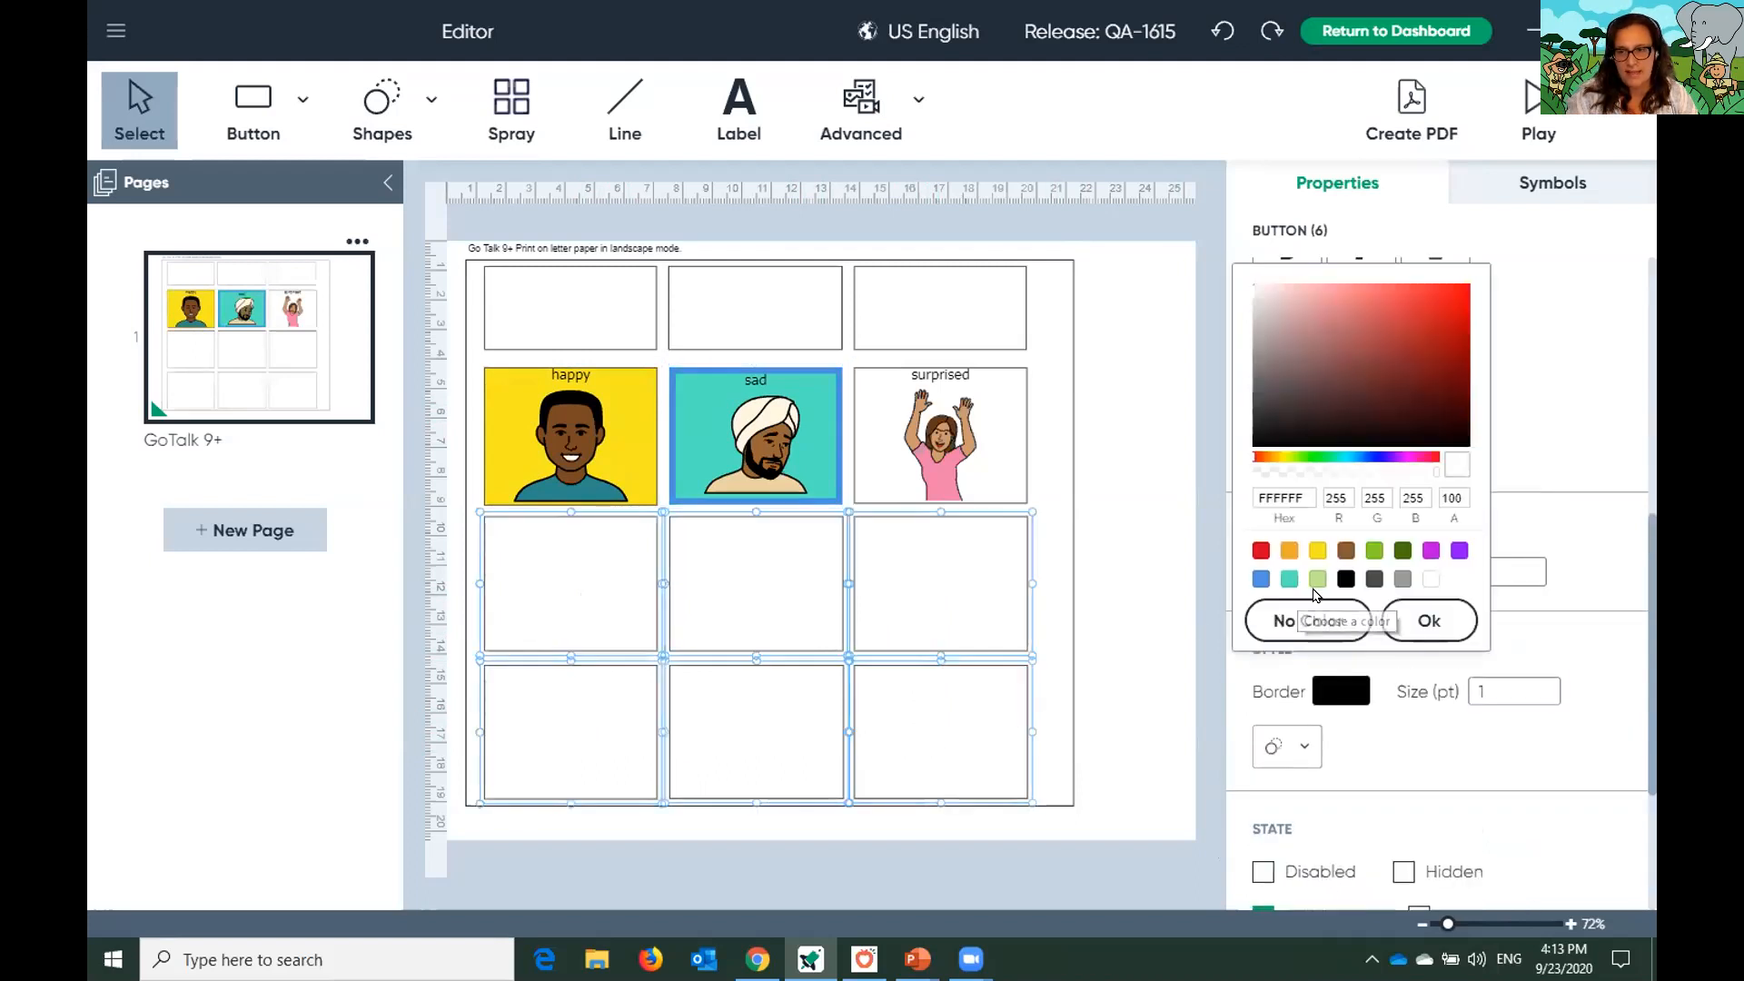
pyautogui.click(1374, 550)
pyautogui.click(1407, 619)
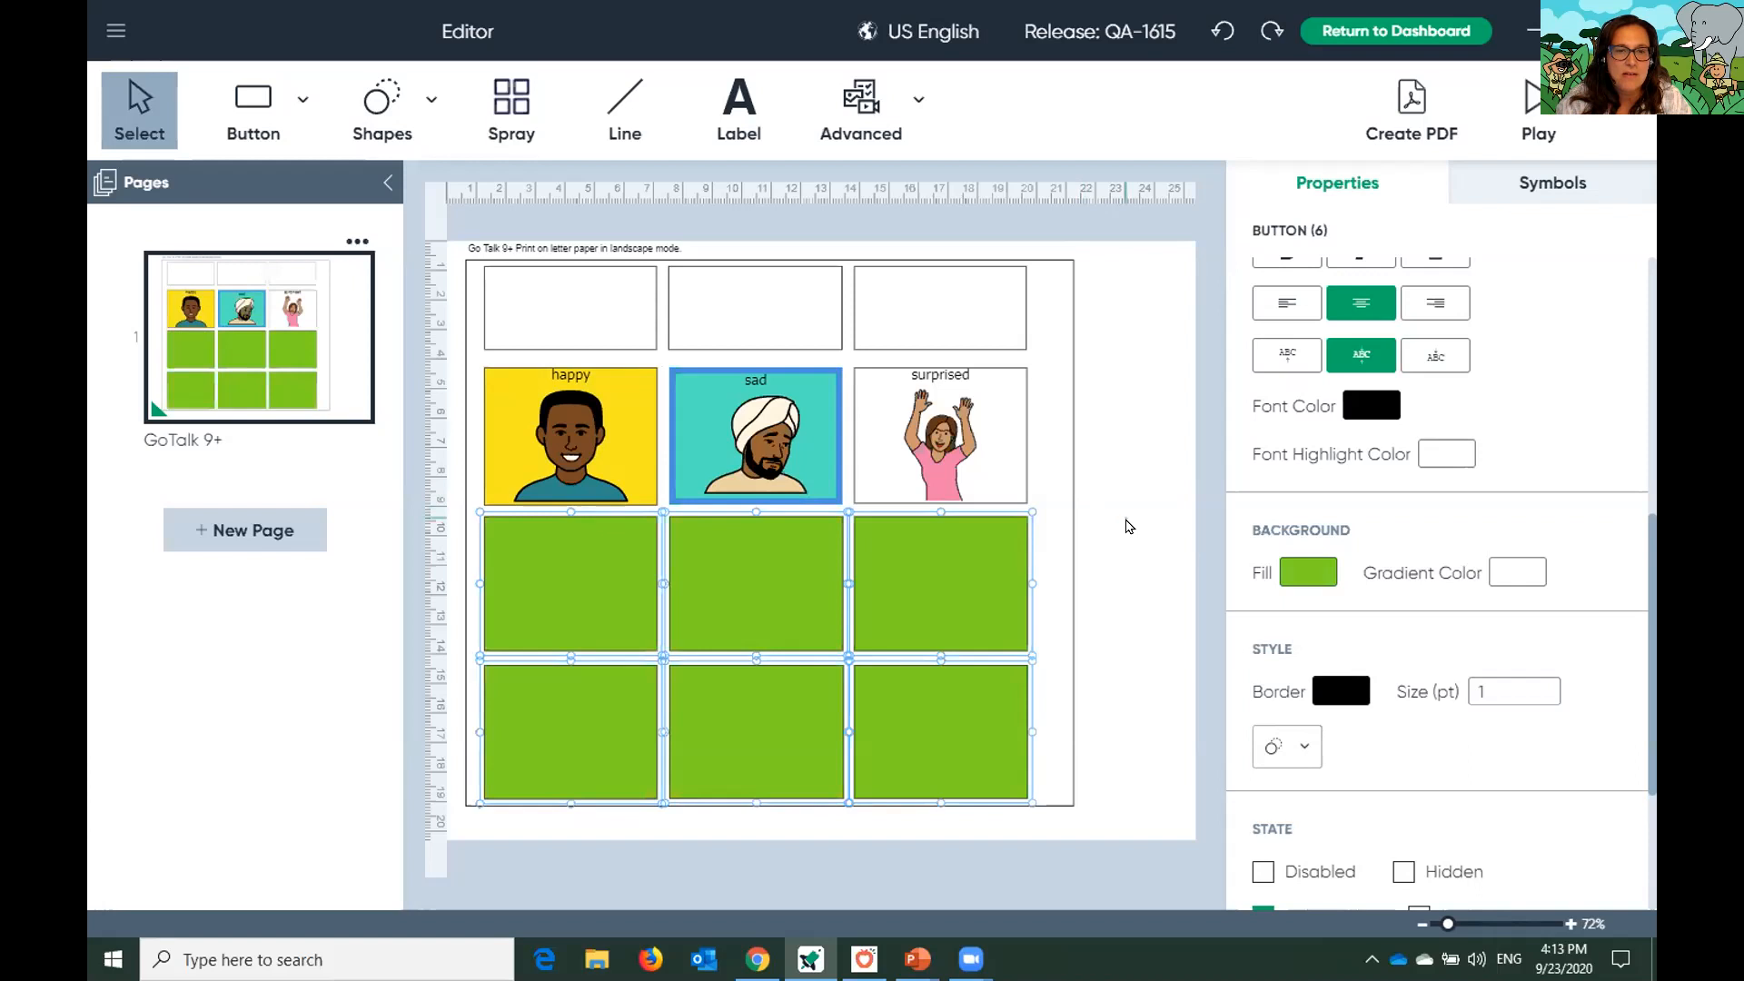
pyautogui.click(1128, 527)
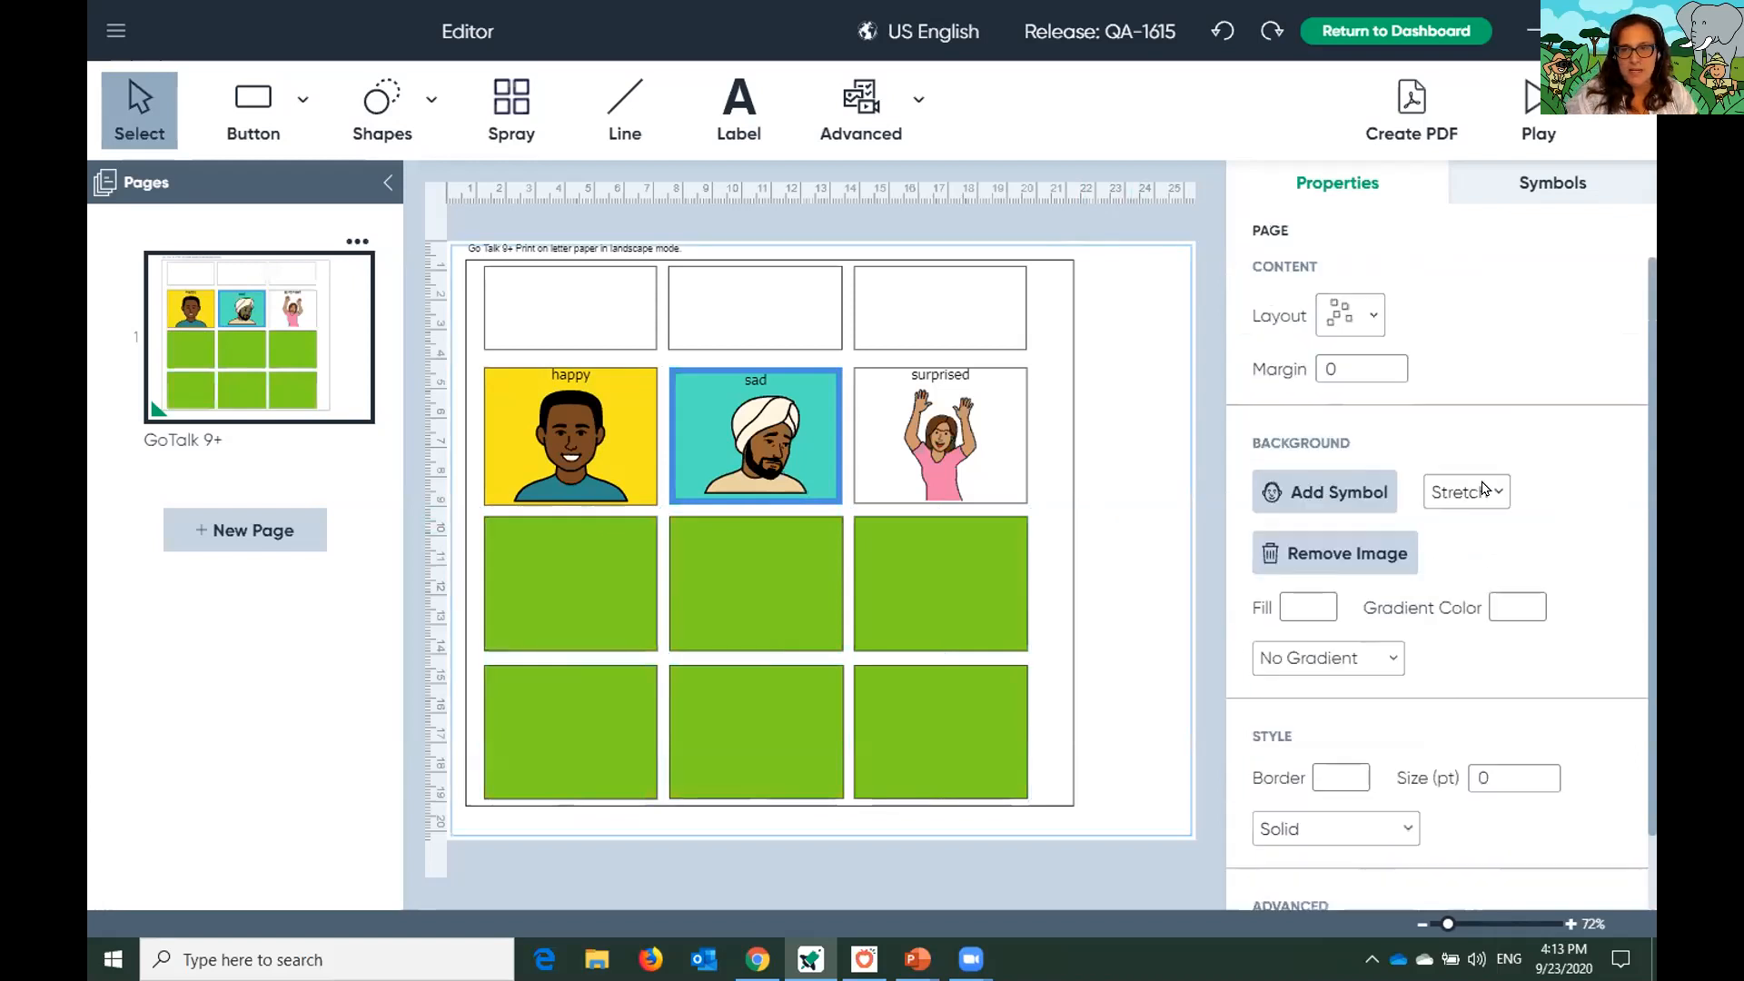
# Switch the nine cells in the lower three rows to the symbol-only layout, and finally to text-only
pyautogui.scroll(-1, 1481, 468)
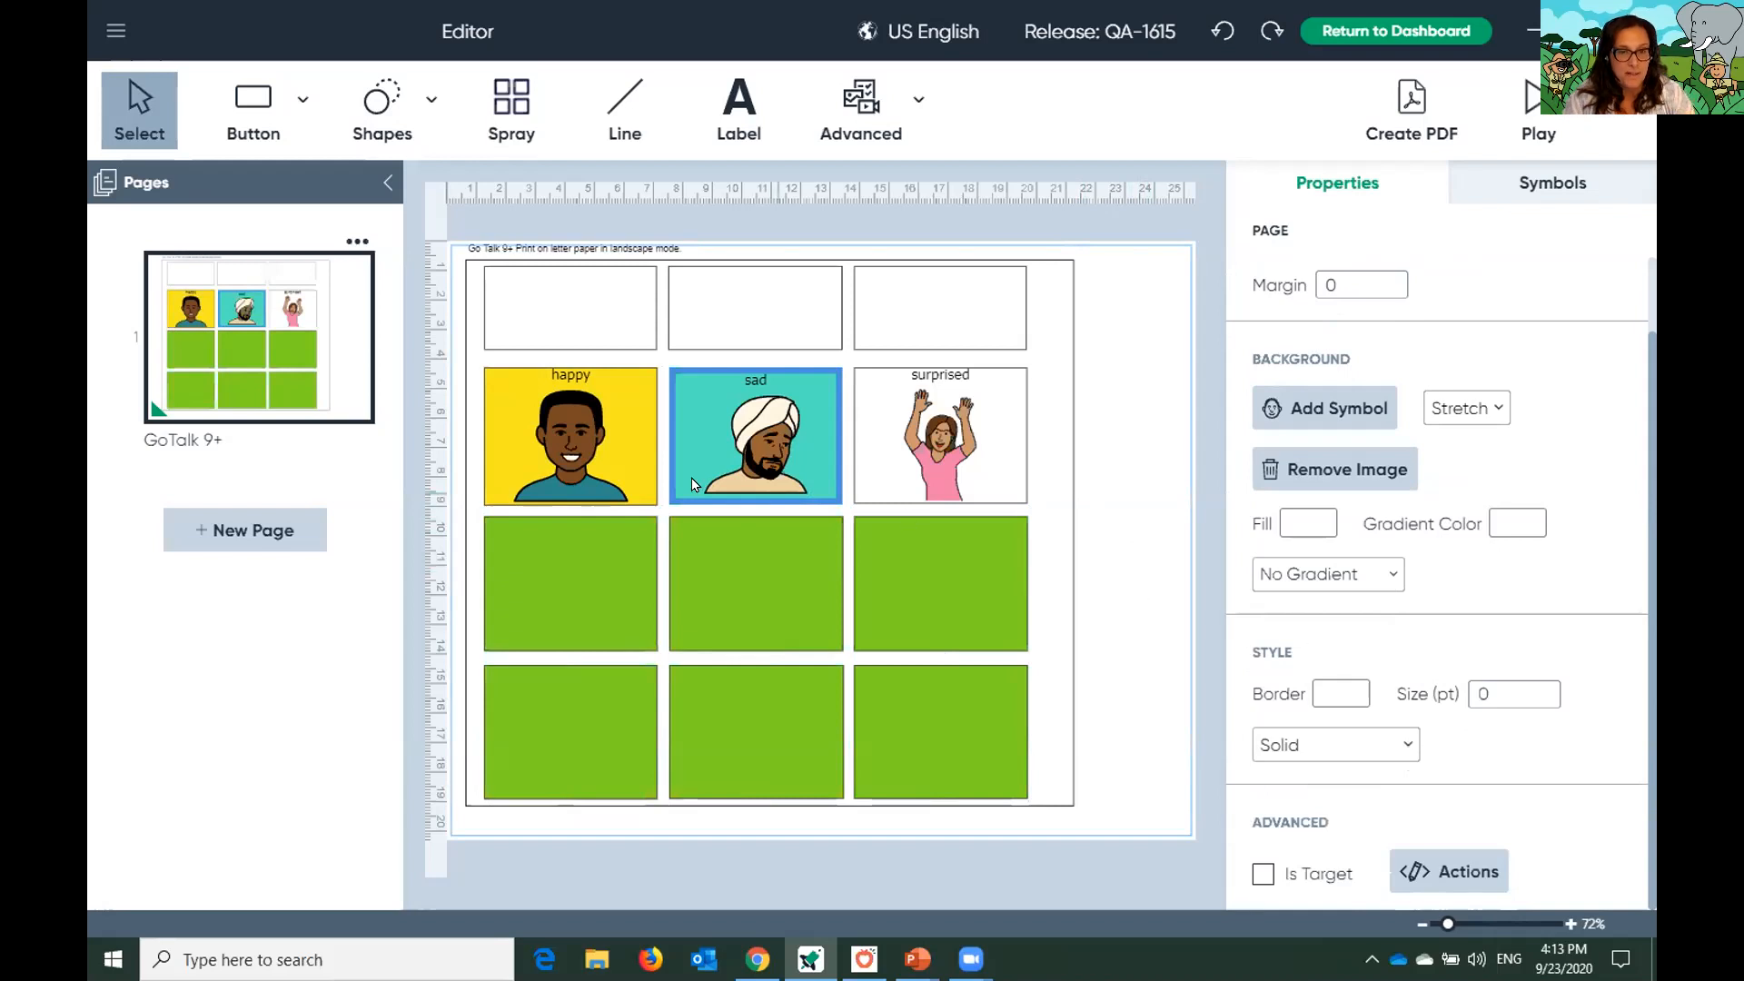
pyautogui.moveTo(590, 438); pyautogui.dragTo(968, 739)
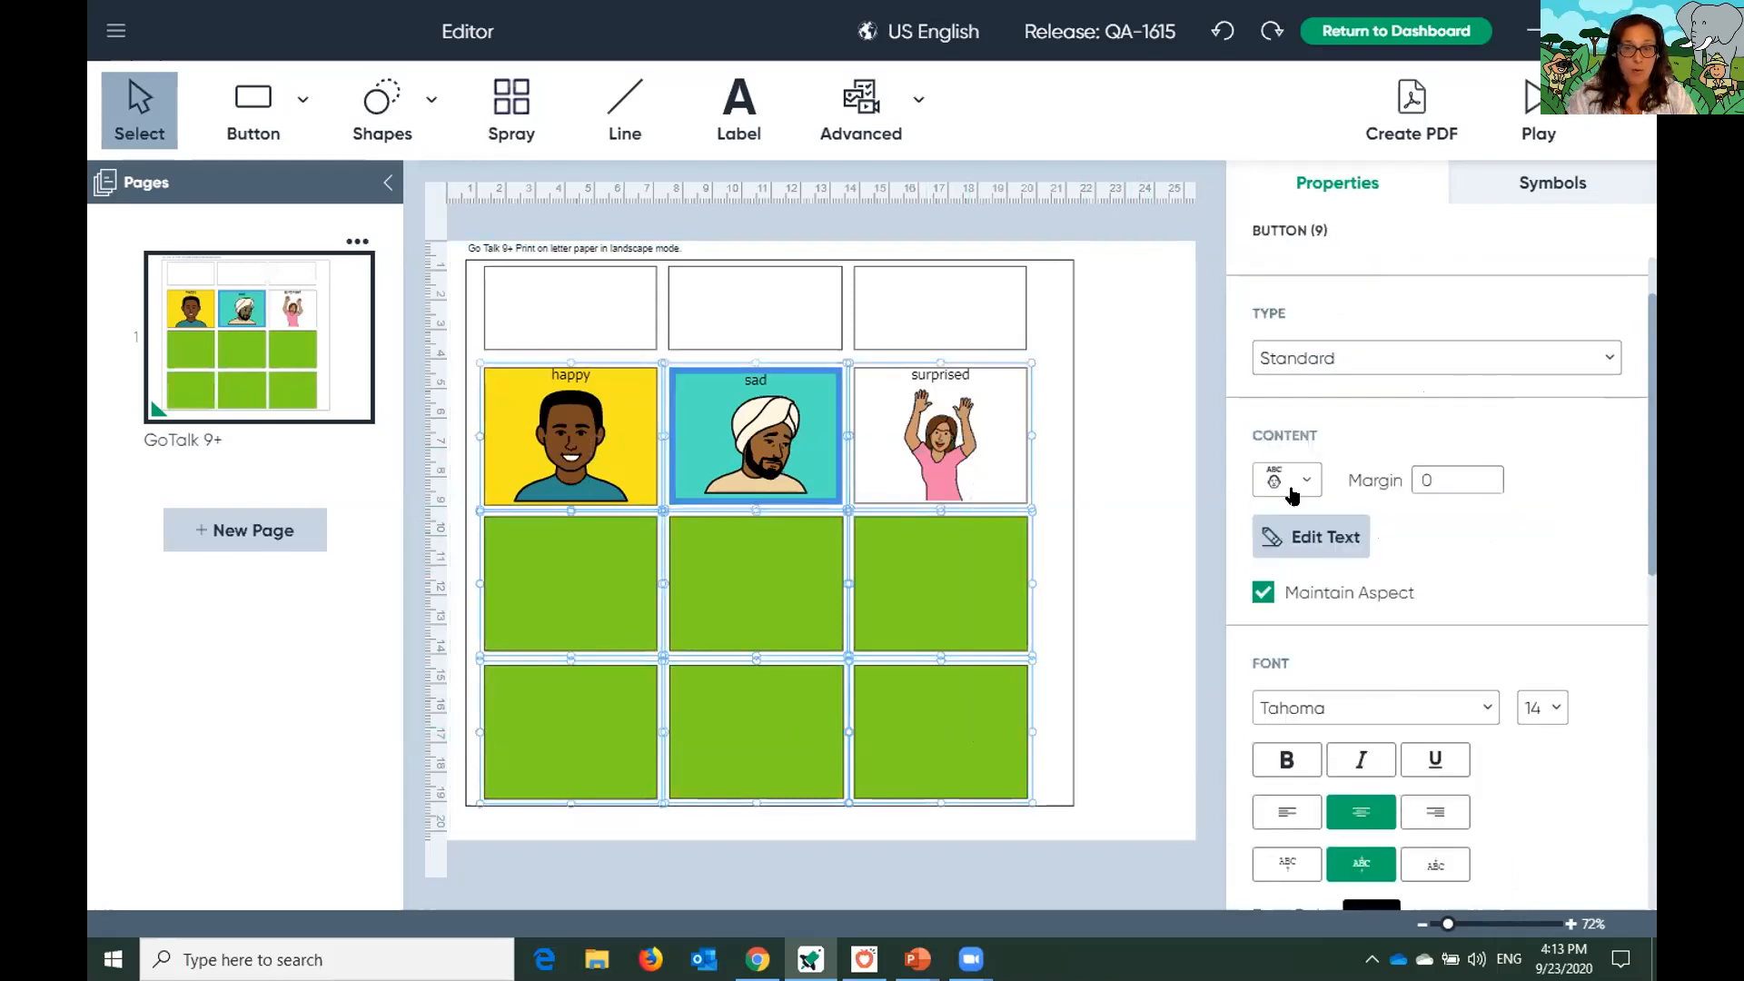
pyautogui.click(1306, 481)
pyautogui.click(1328, 525)
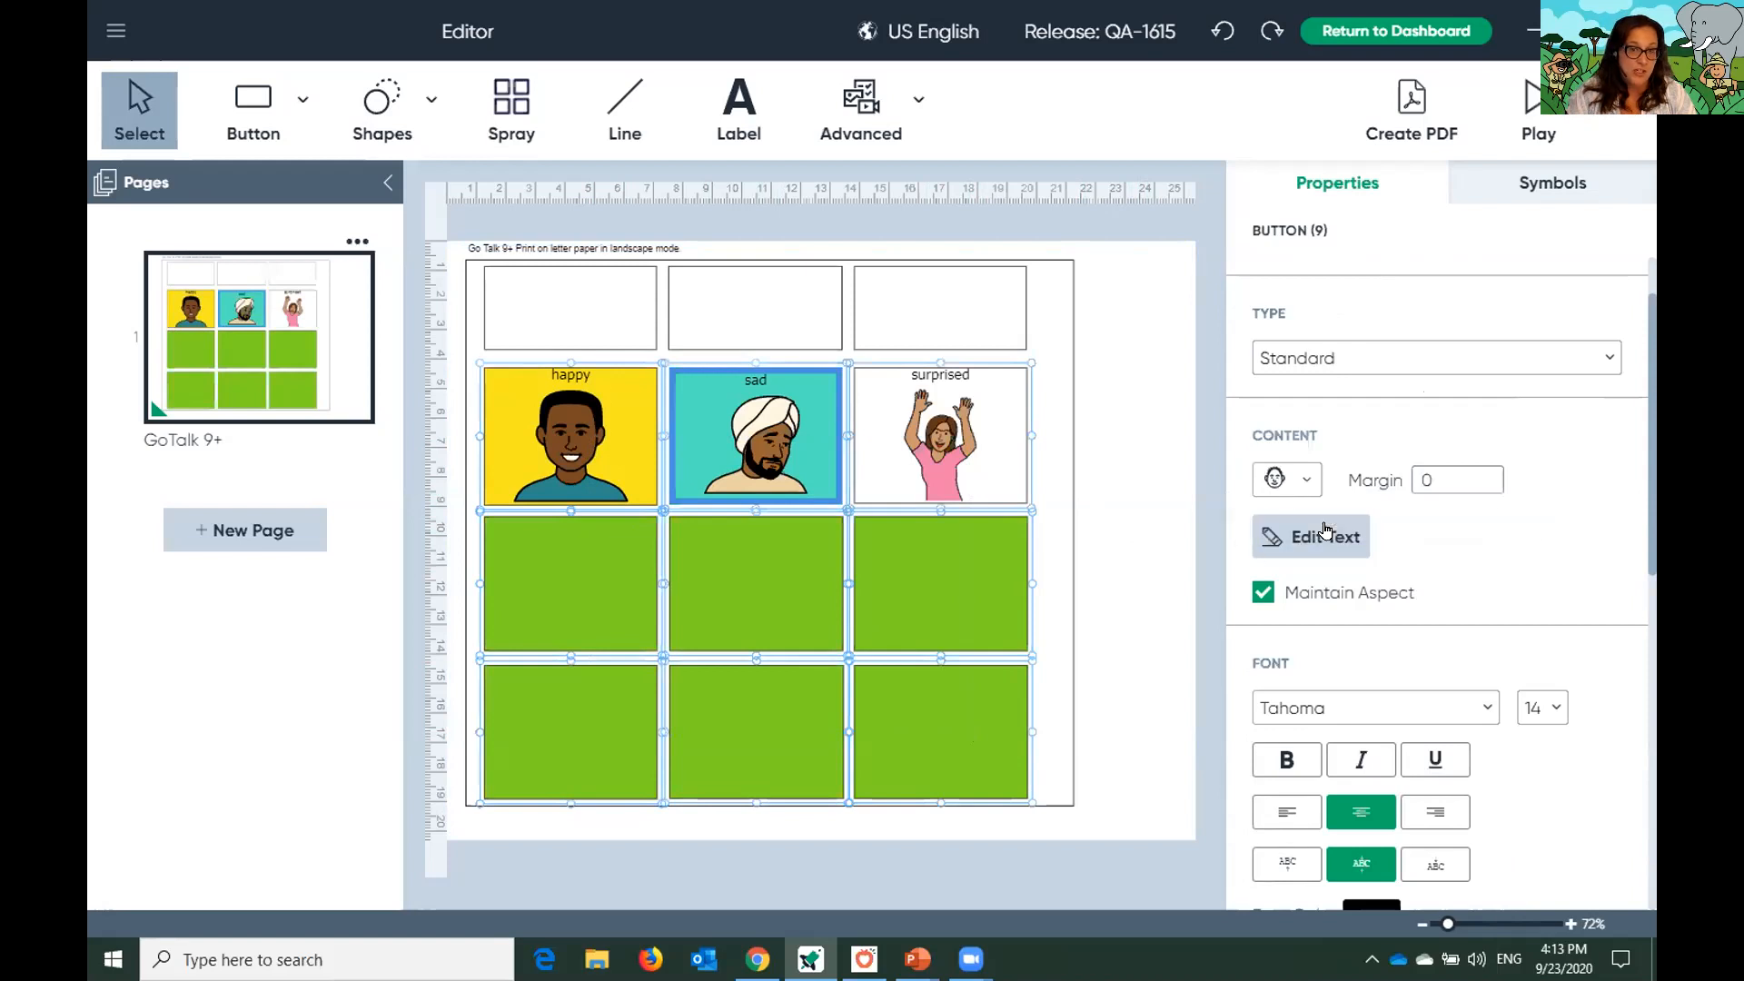
pyautogui.click(1307, 470)
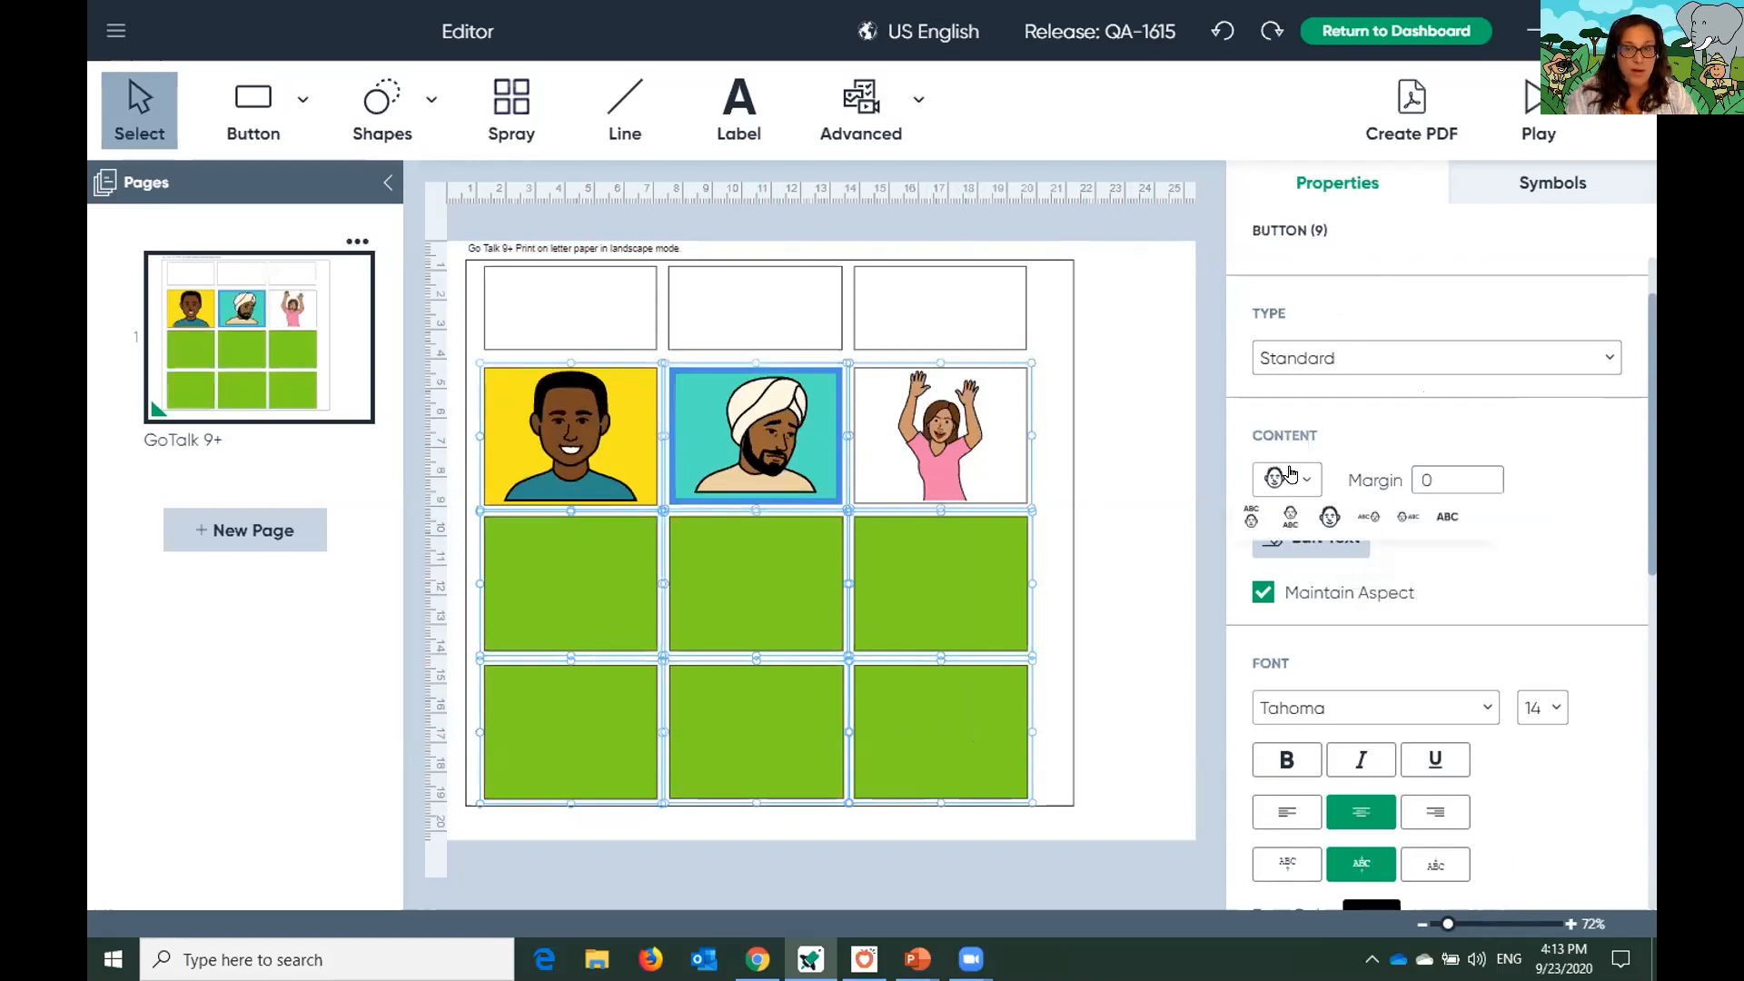
pyautogui.click(1448, 518)
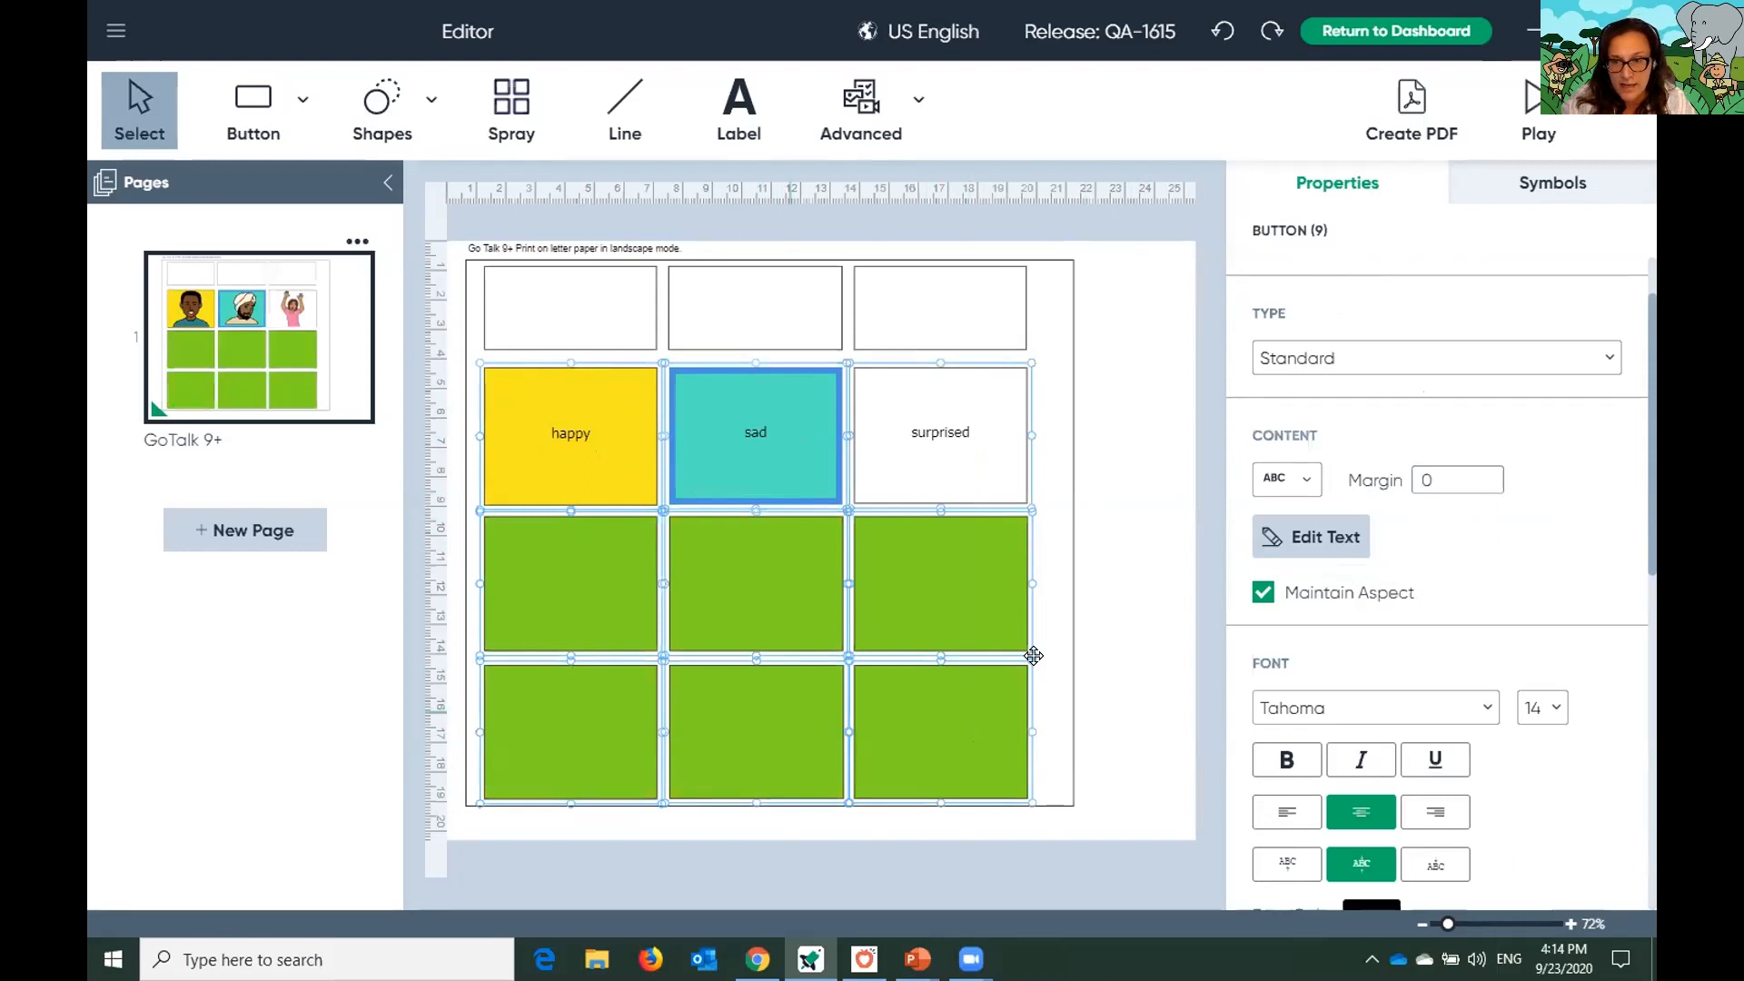
# Set the text of the nine selected cells to the Scada-Bold font at size 28
pyautogui.scroll(-1, 1473, 725)
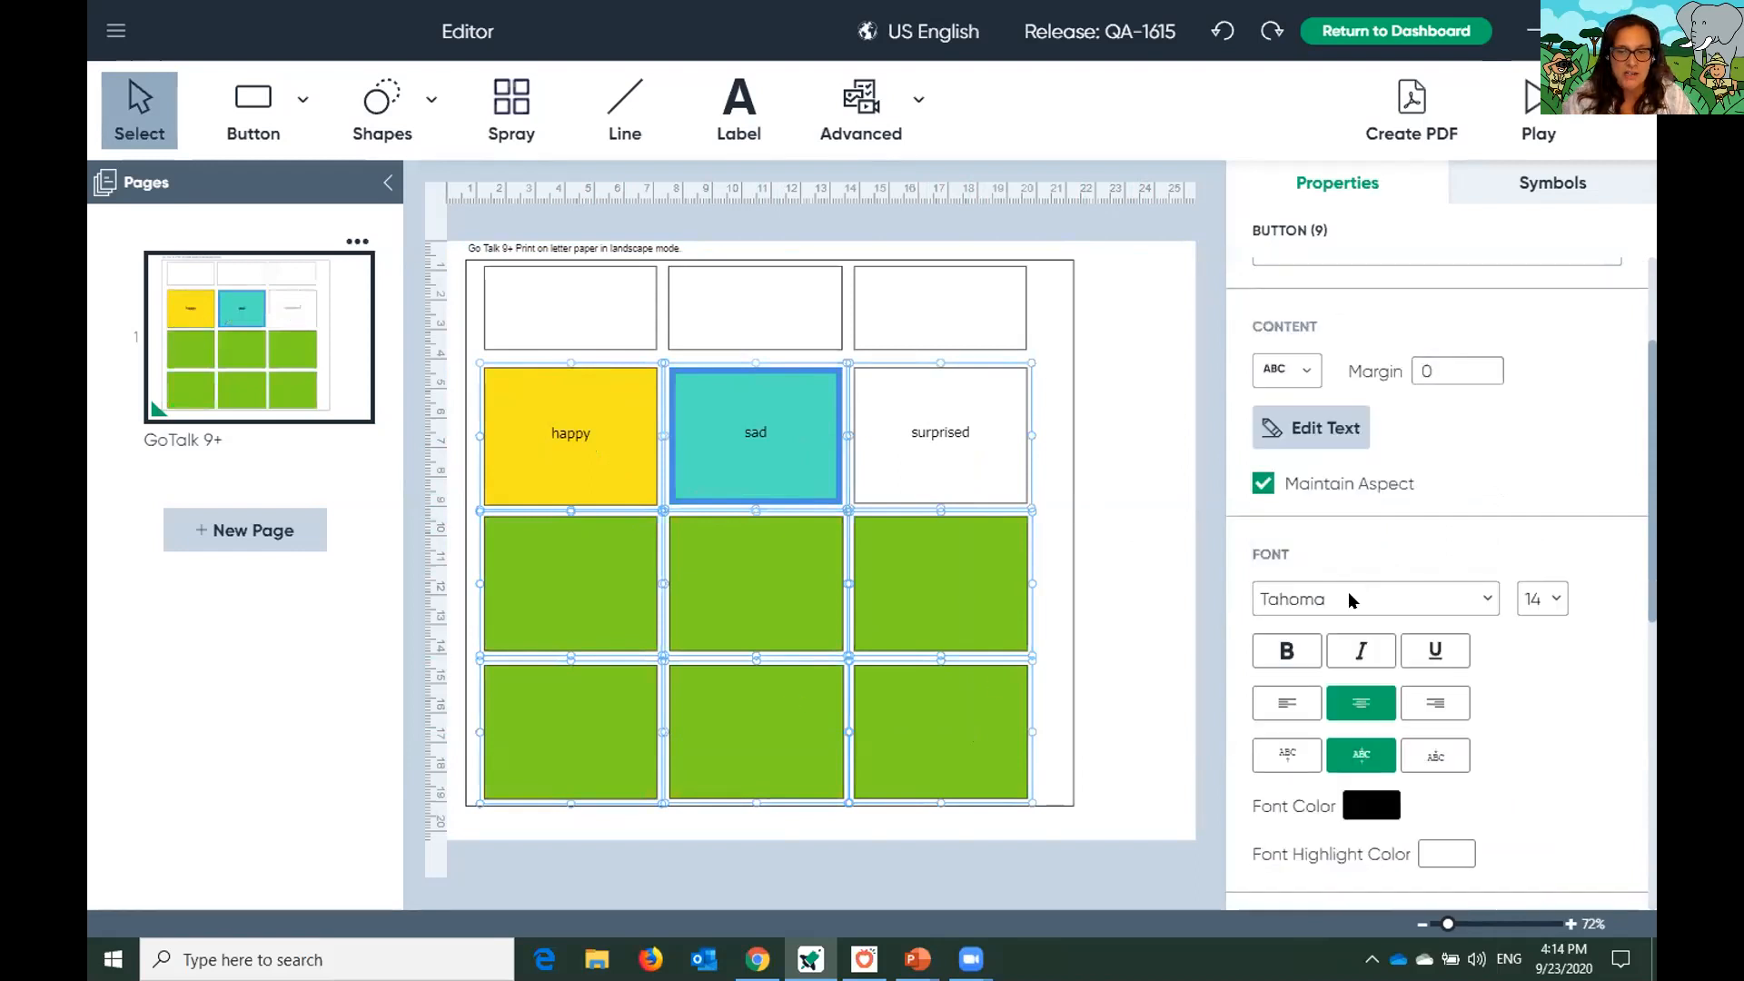
pyautogui.click(1359, 597)
pyautogui.click(1315, 417)
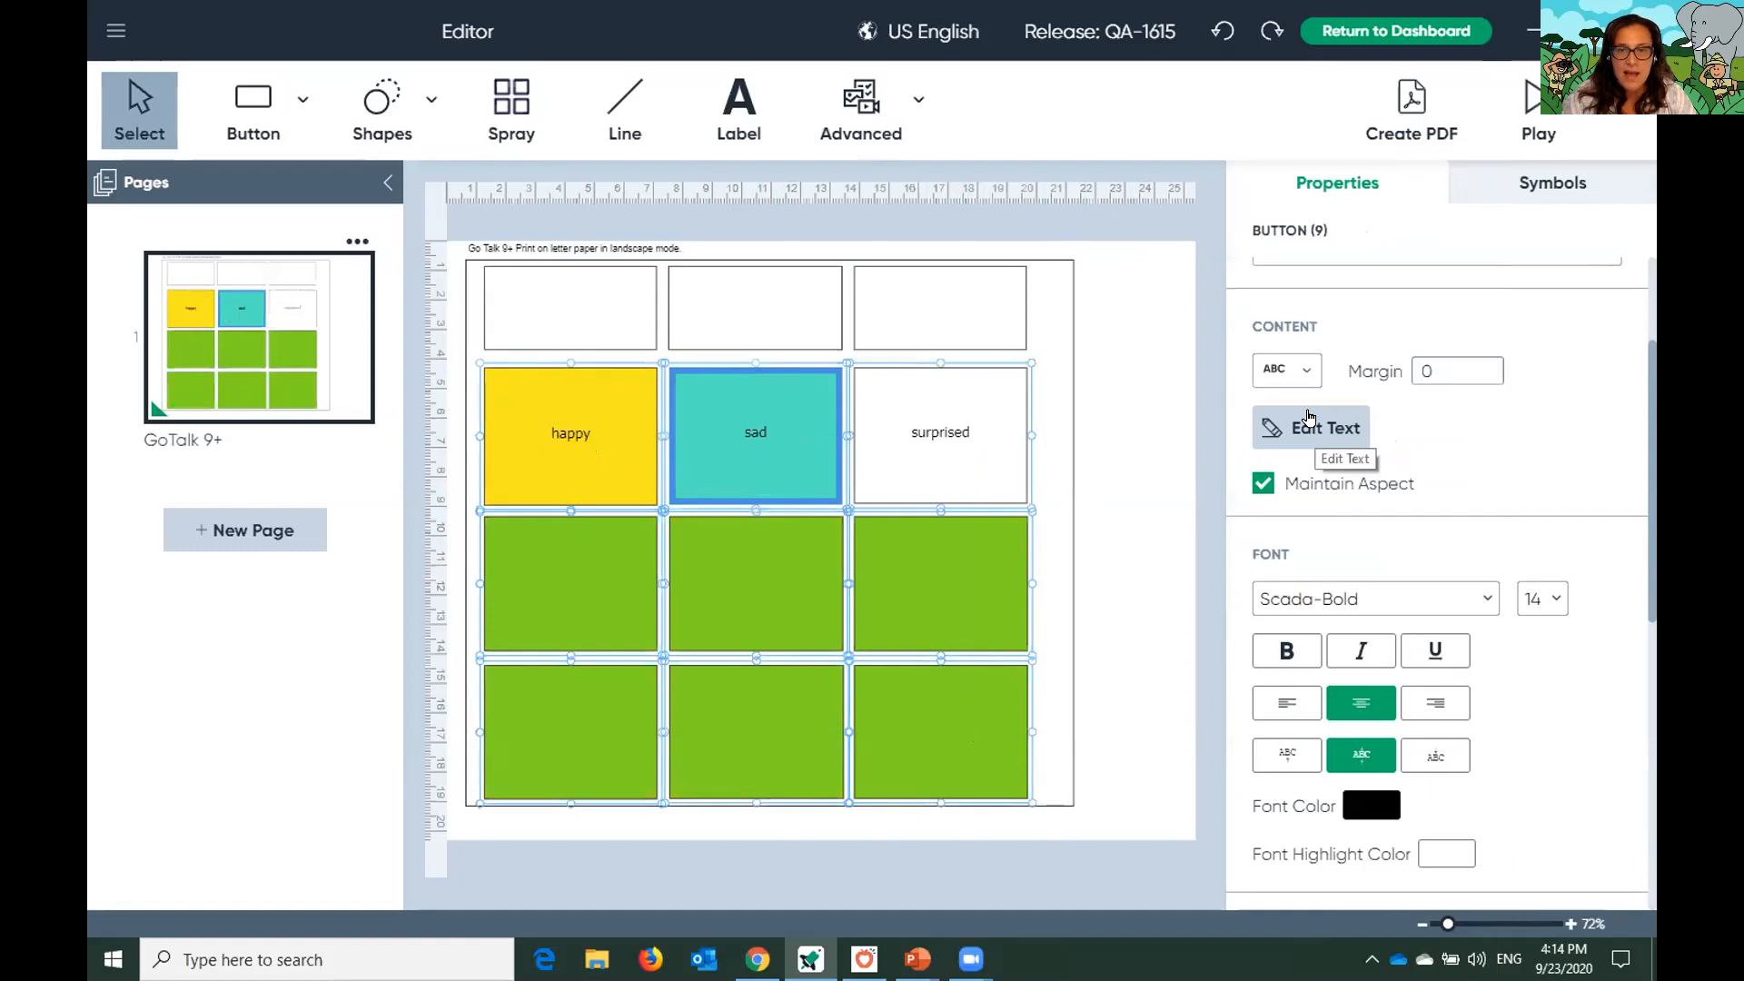
pyautogui.click(1558, 599)
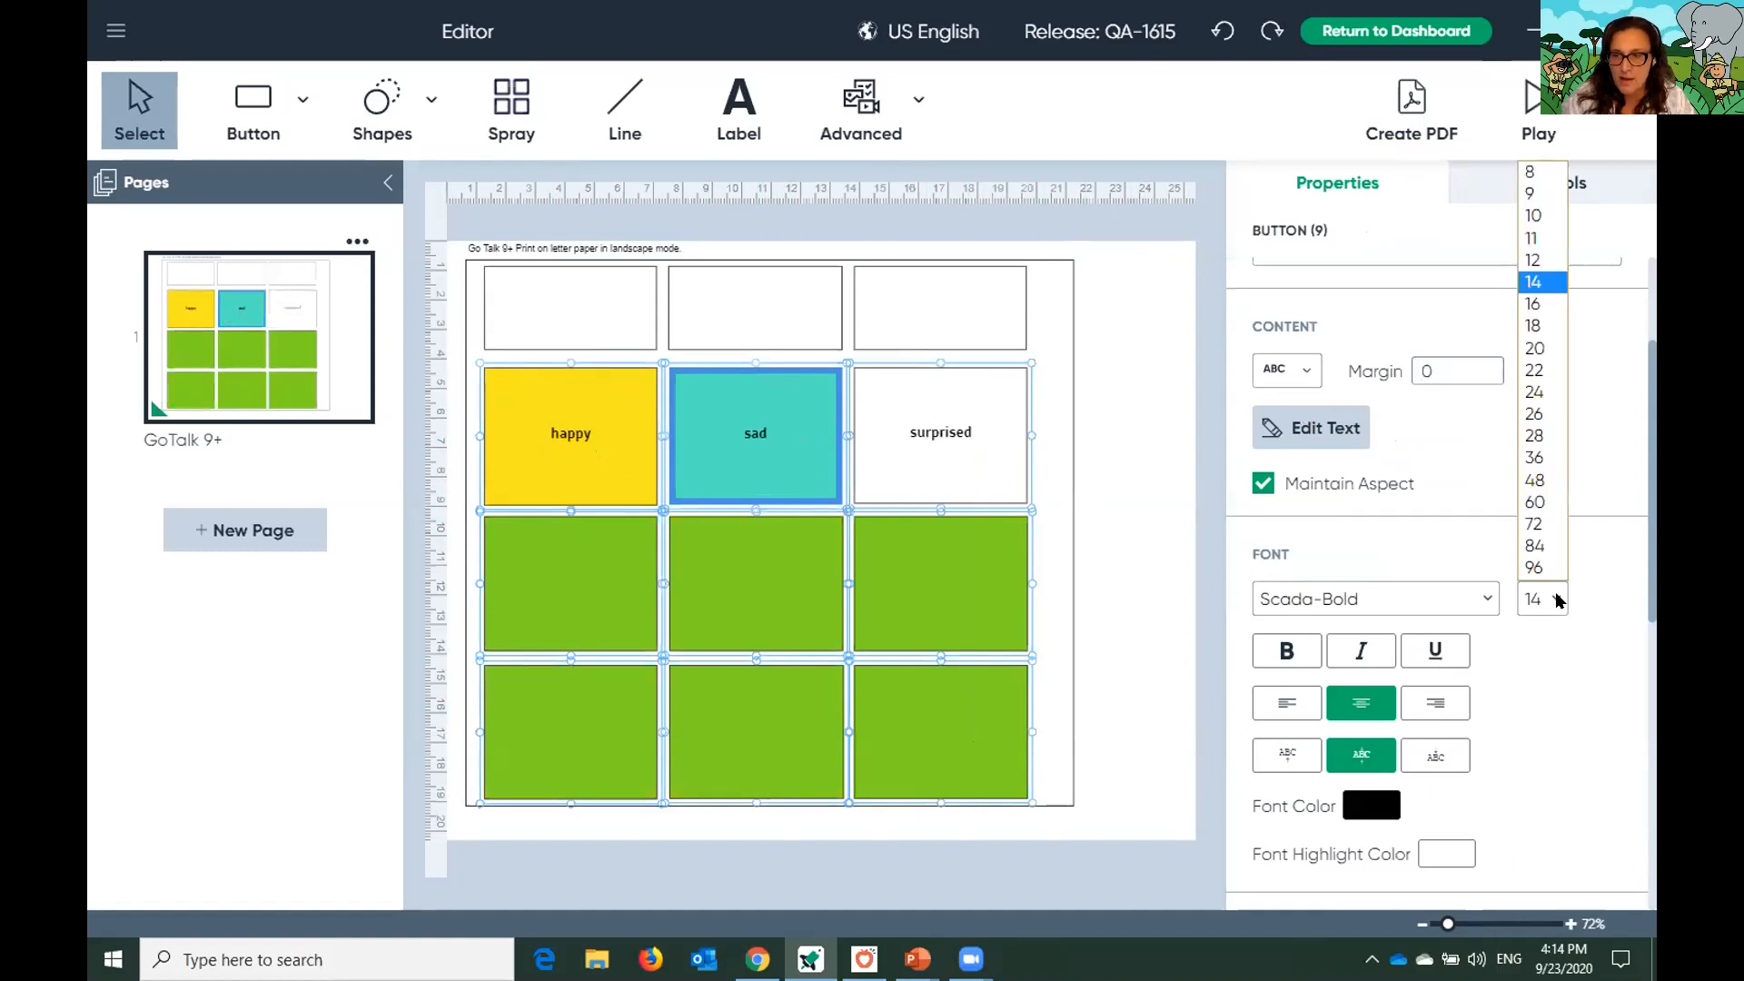
pyautogui.click(1535, 436)
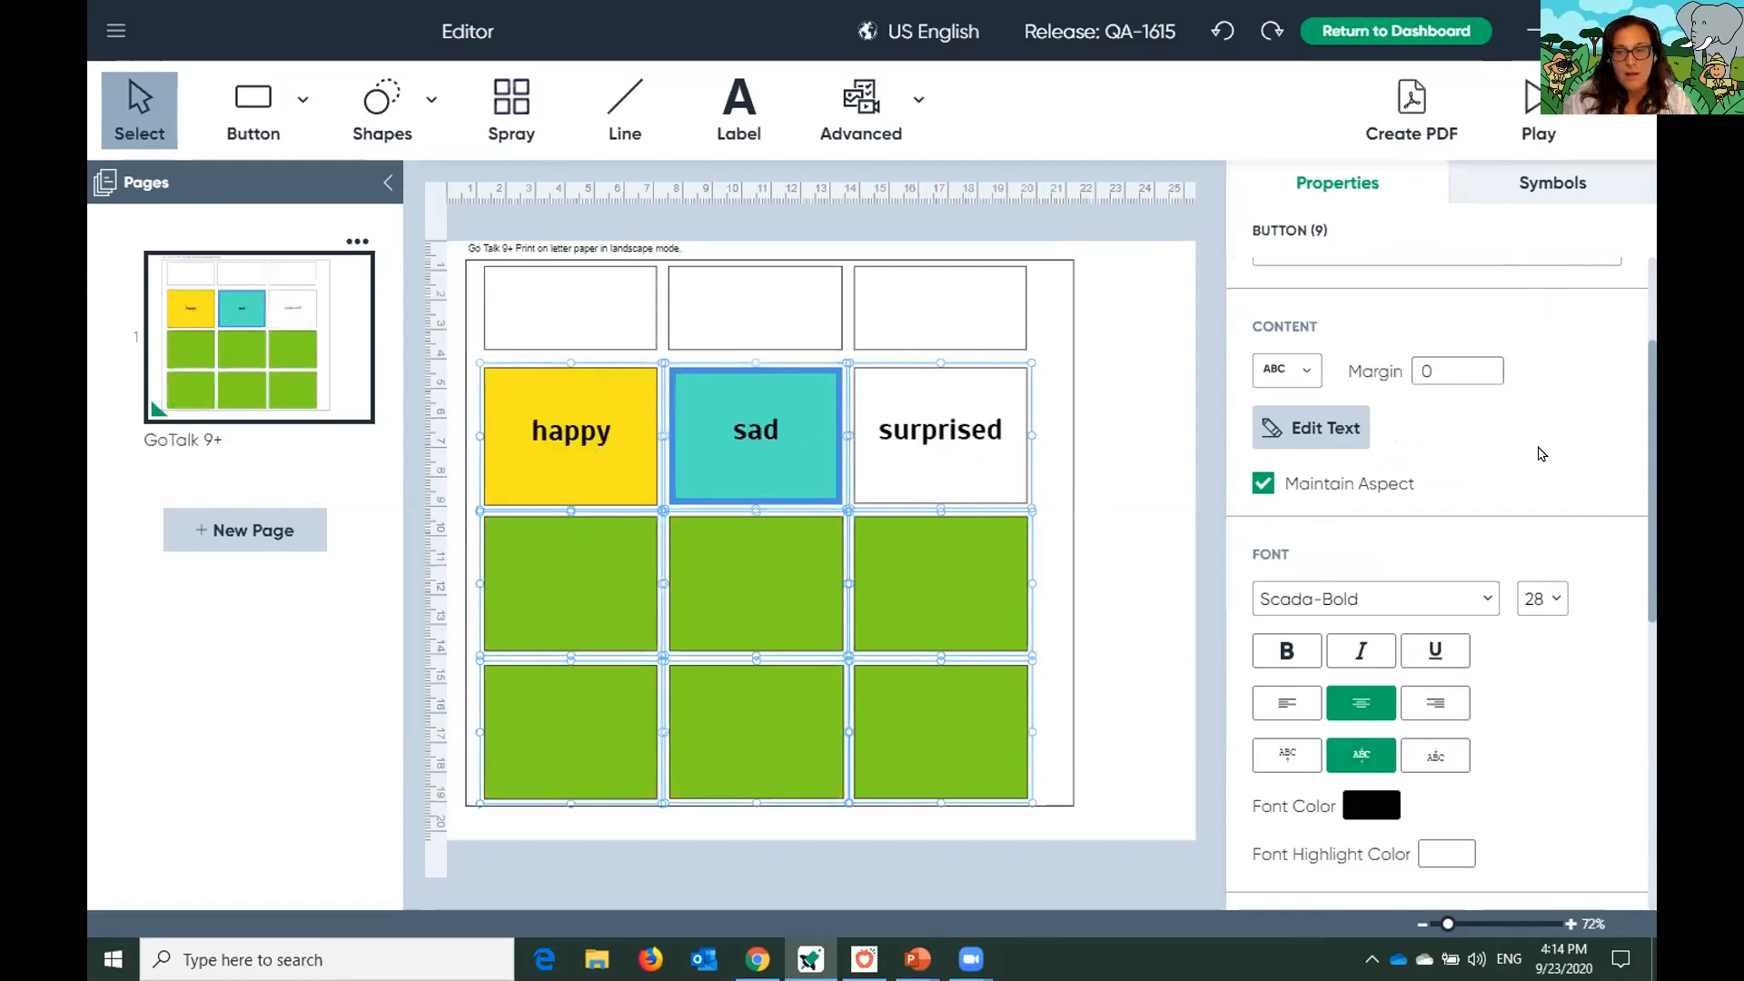
# Return to the dashboard without saving the changes to the overlay activity
pyautogui.scroll(-4, 1537, 463)
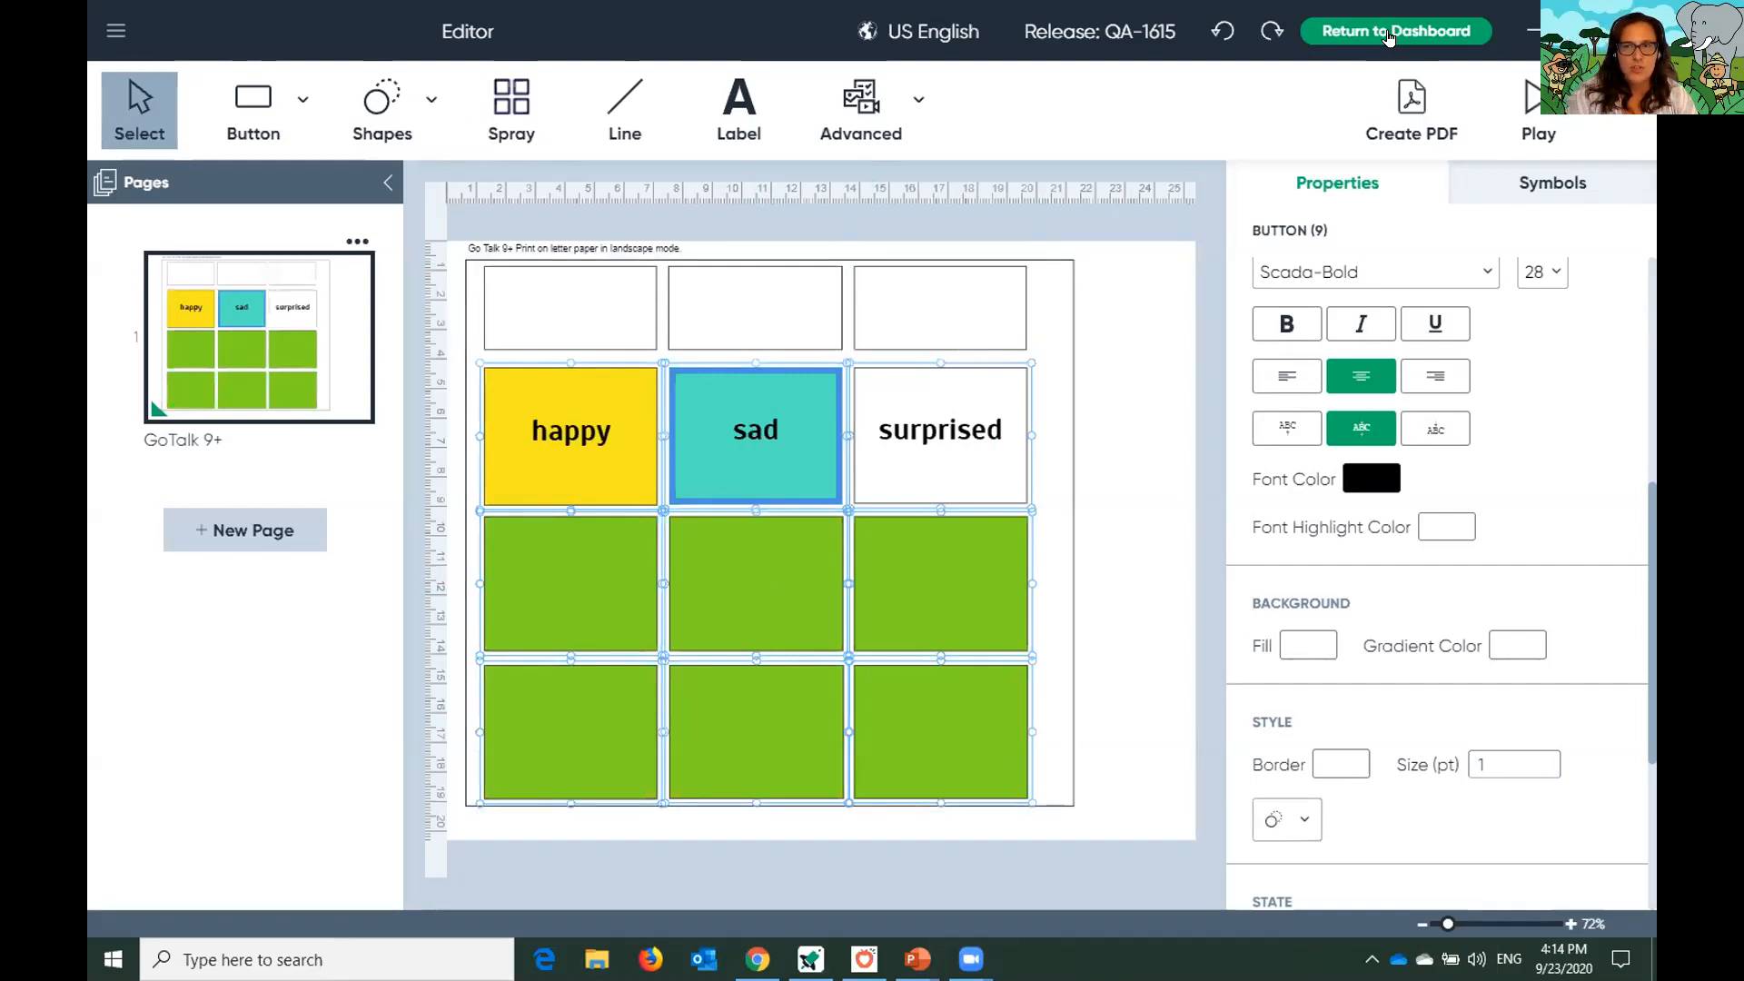
pyautogui.click(1387, 36)
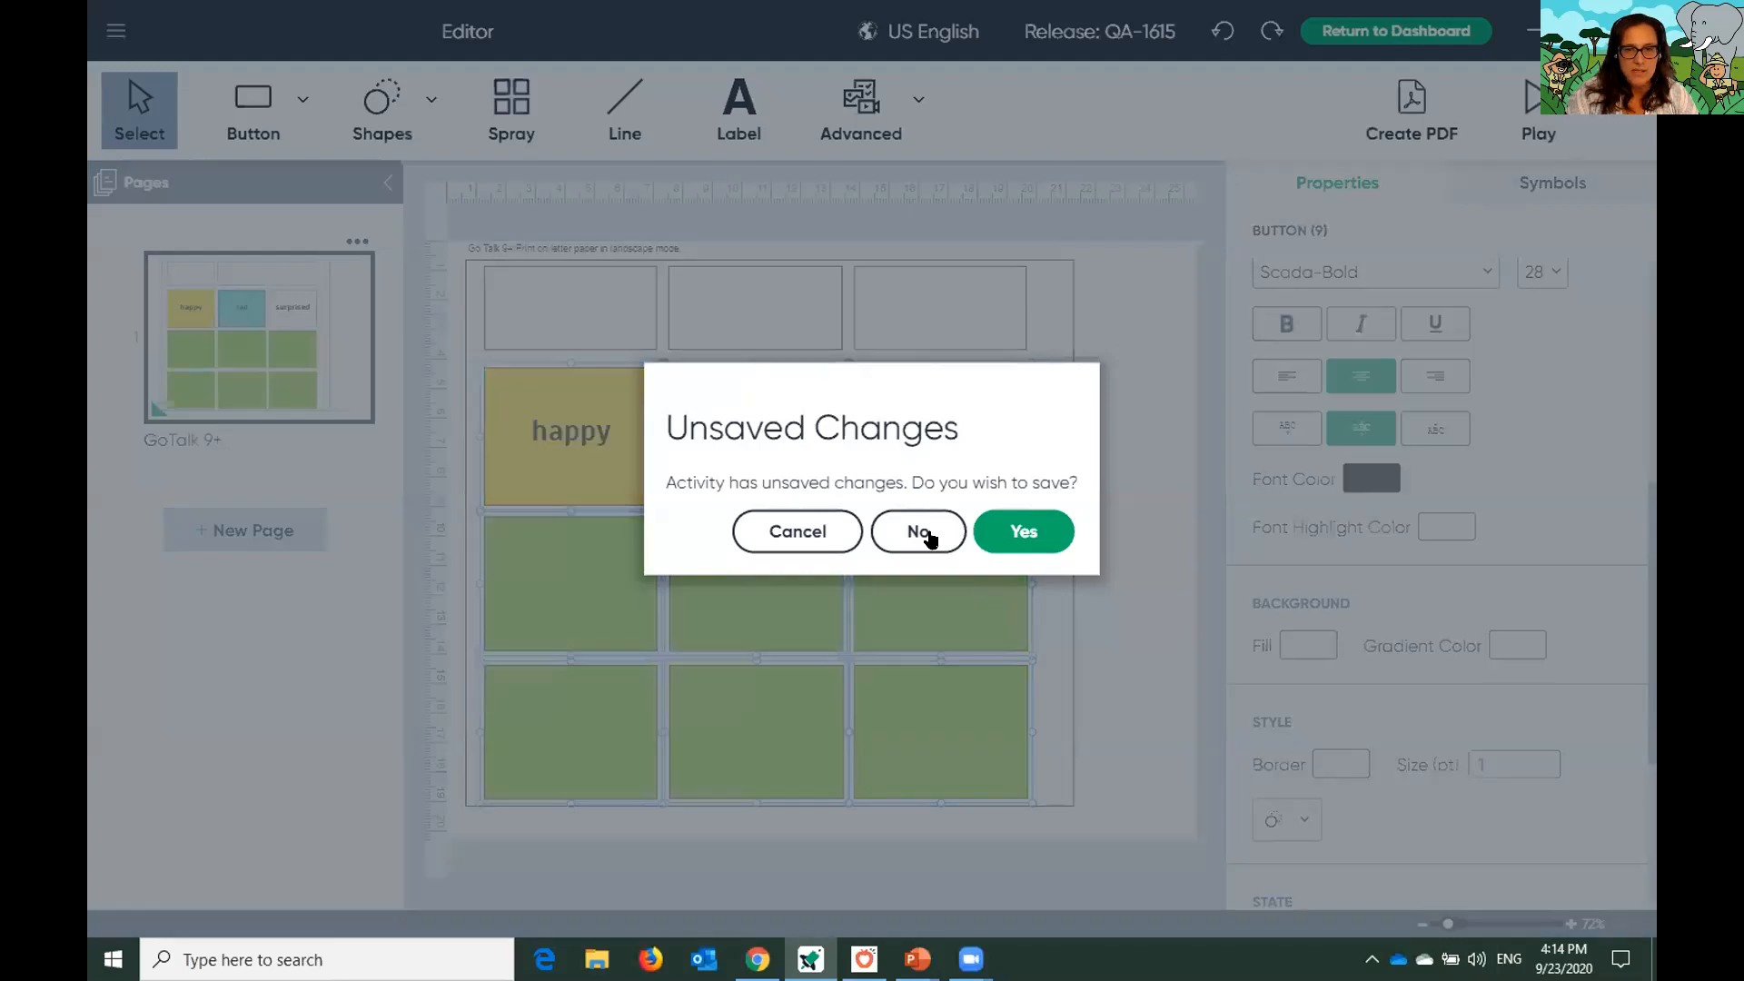
pyautogui.click(922, 533)
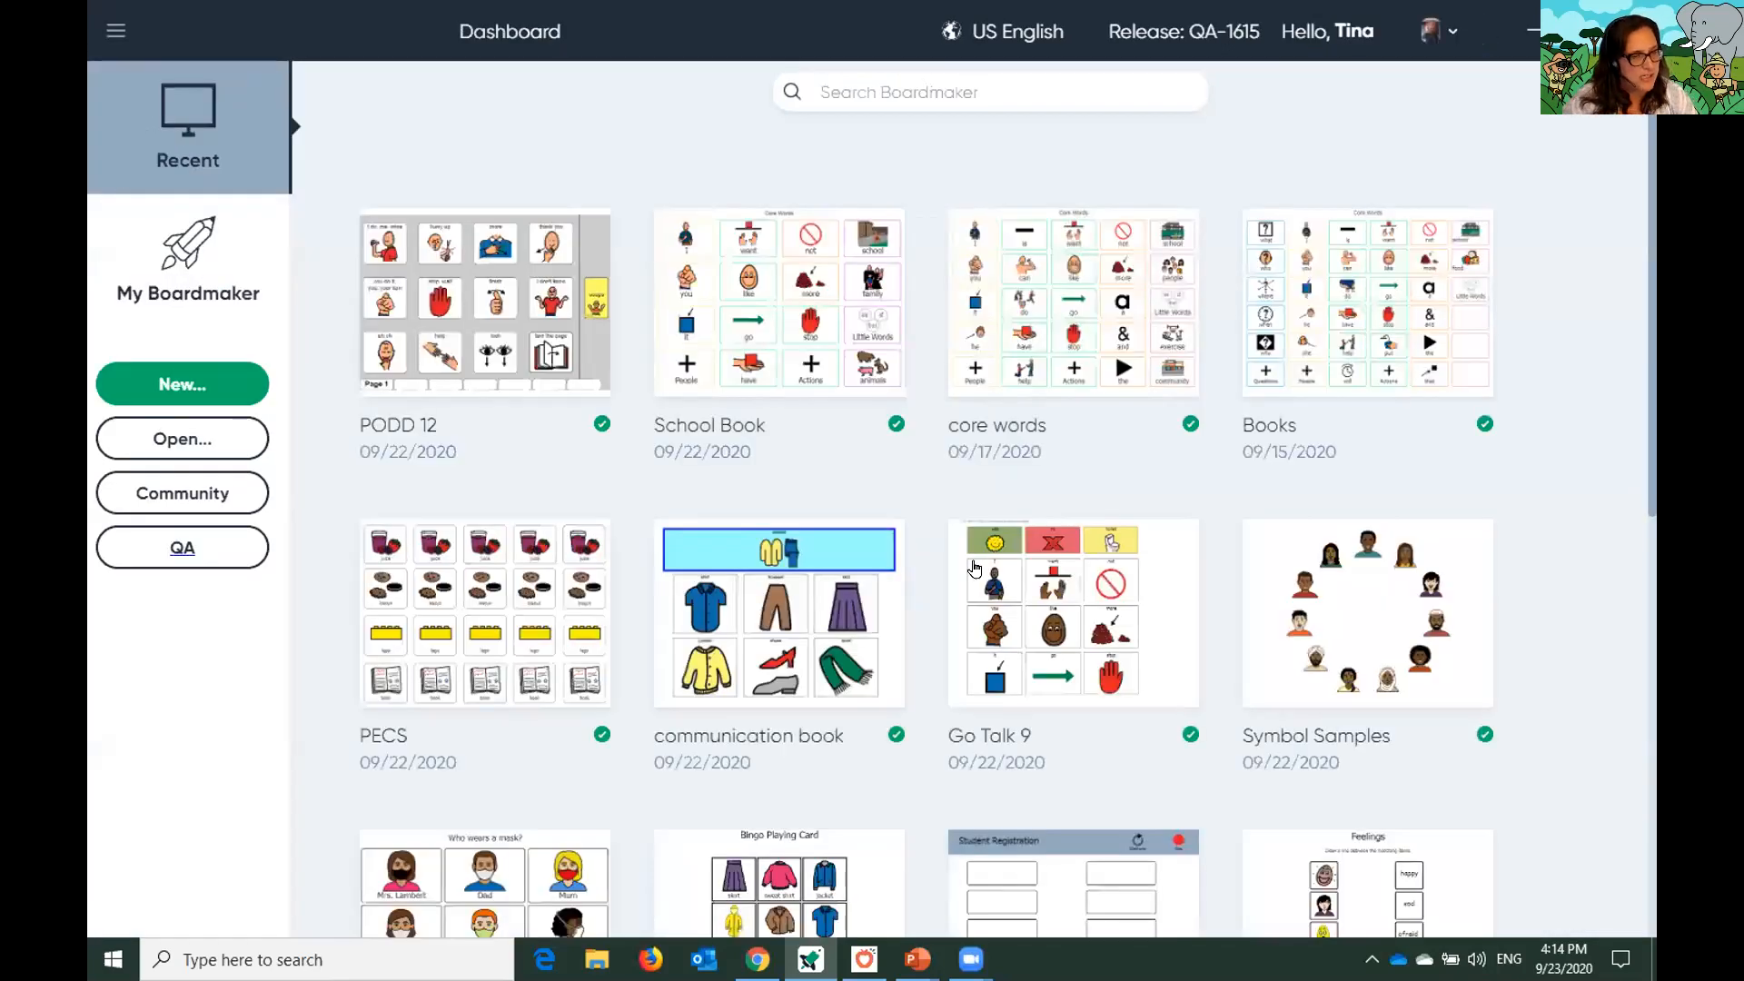
# Create a new activity from a printable Core First communication template that contains a Core Page and a Topic page
pyautogui.click(208, 384)
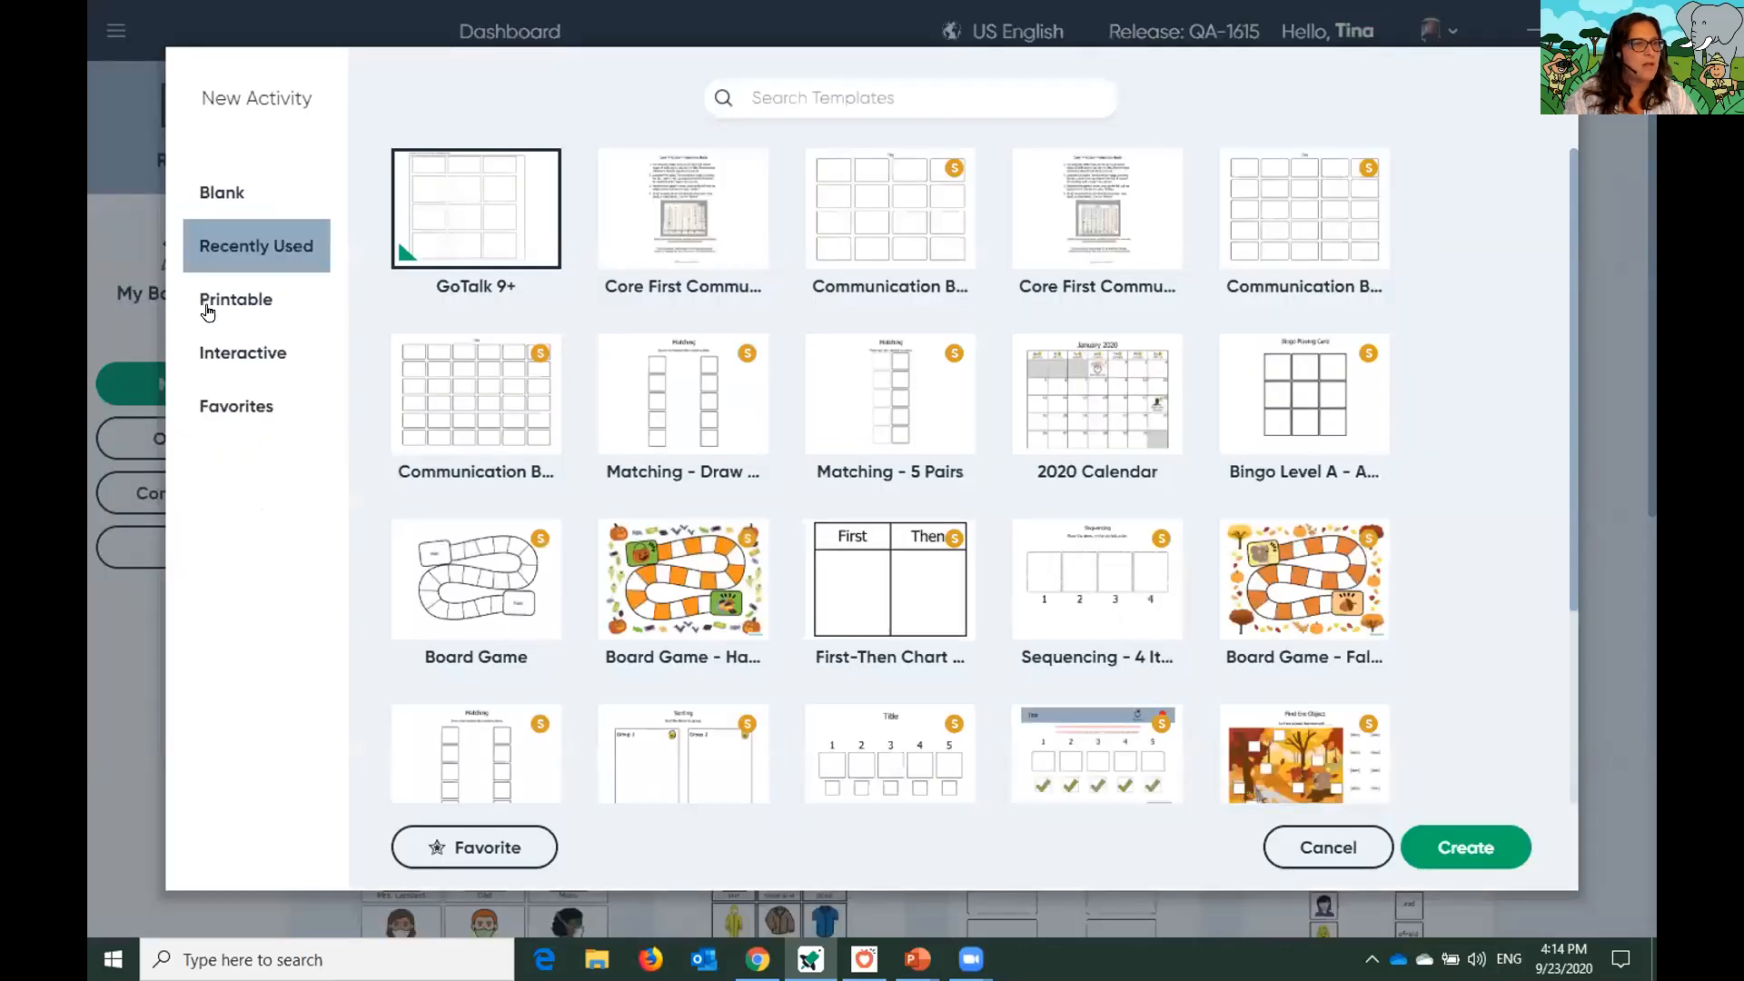
pyautogui.click(208, 308)
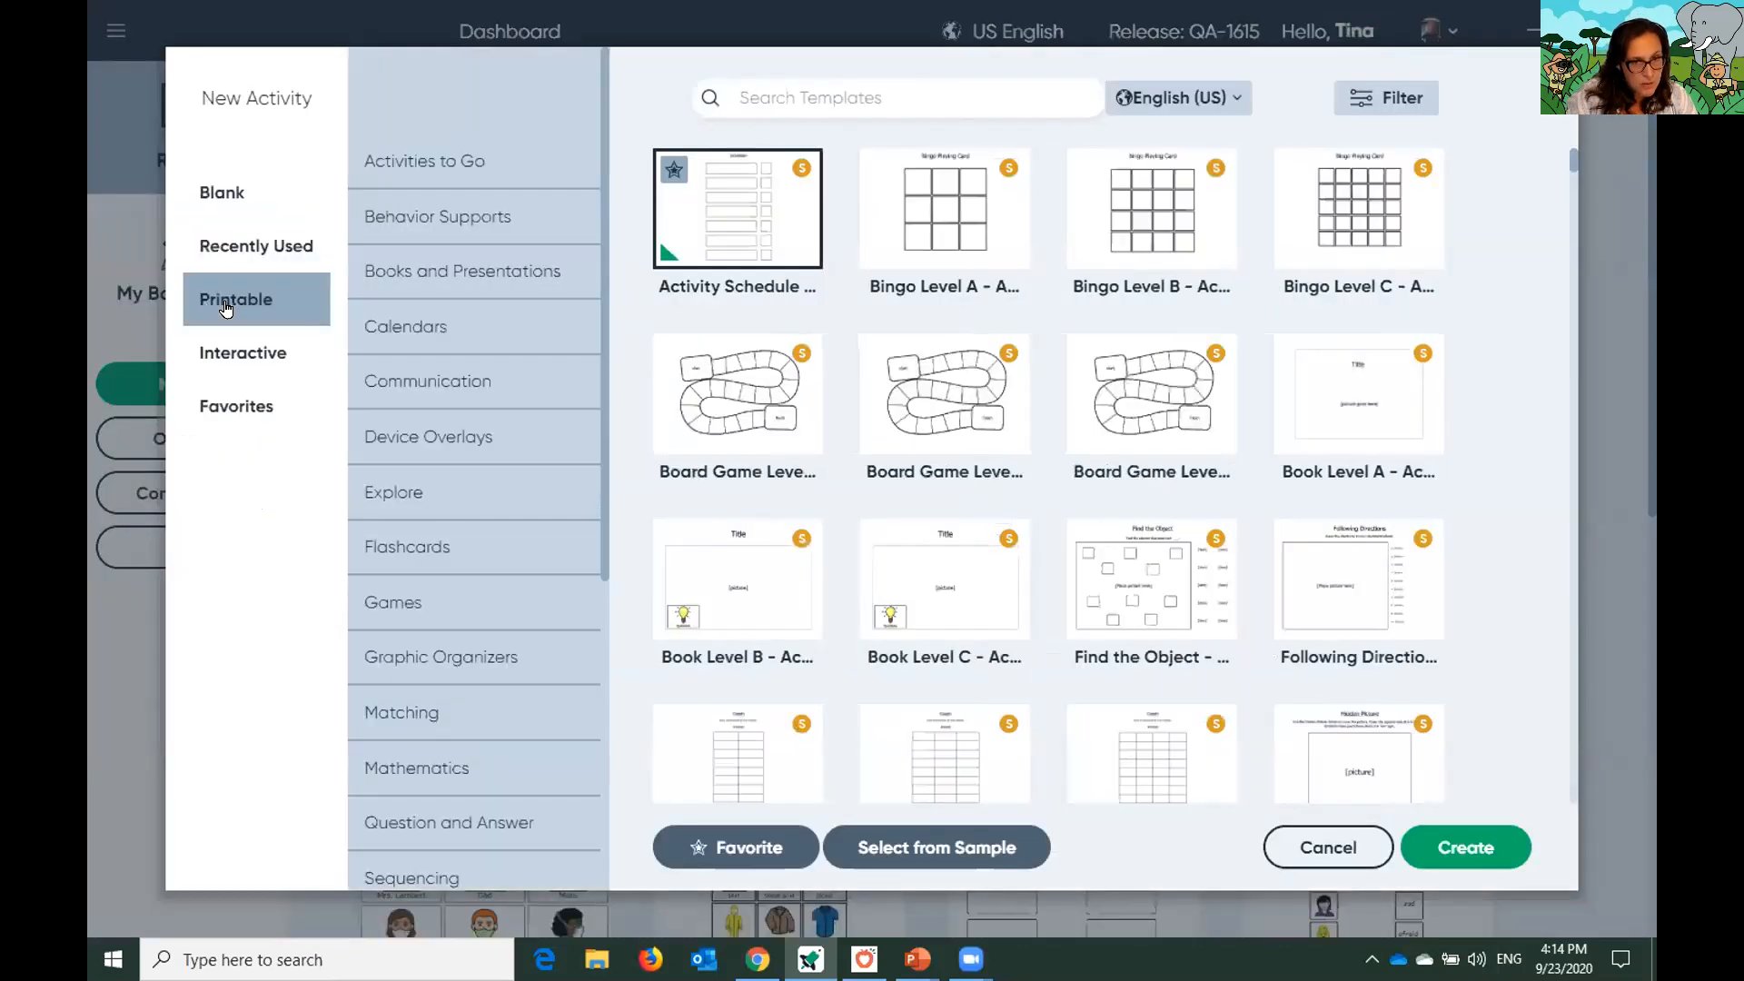
pyautogui.click(443, 397)
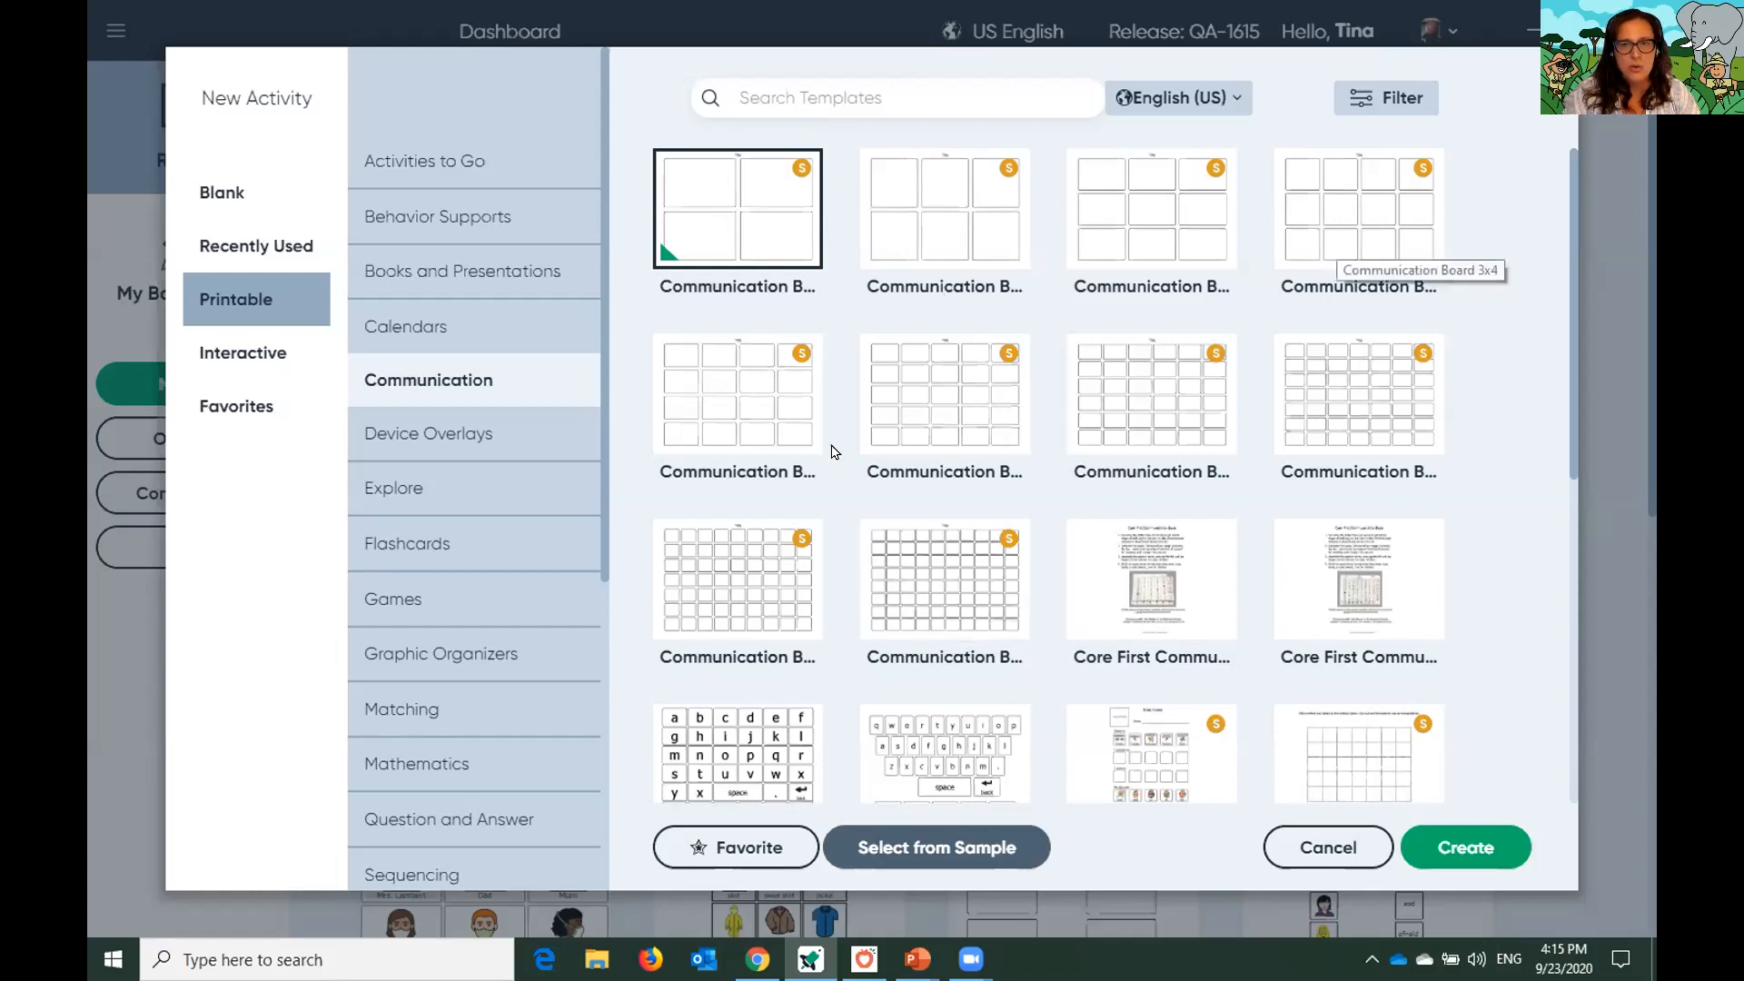
pyautogui.click(711, 402)
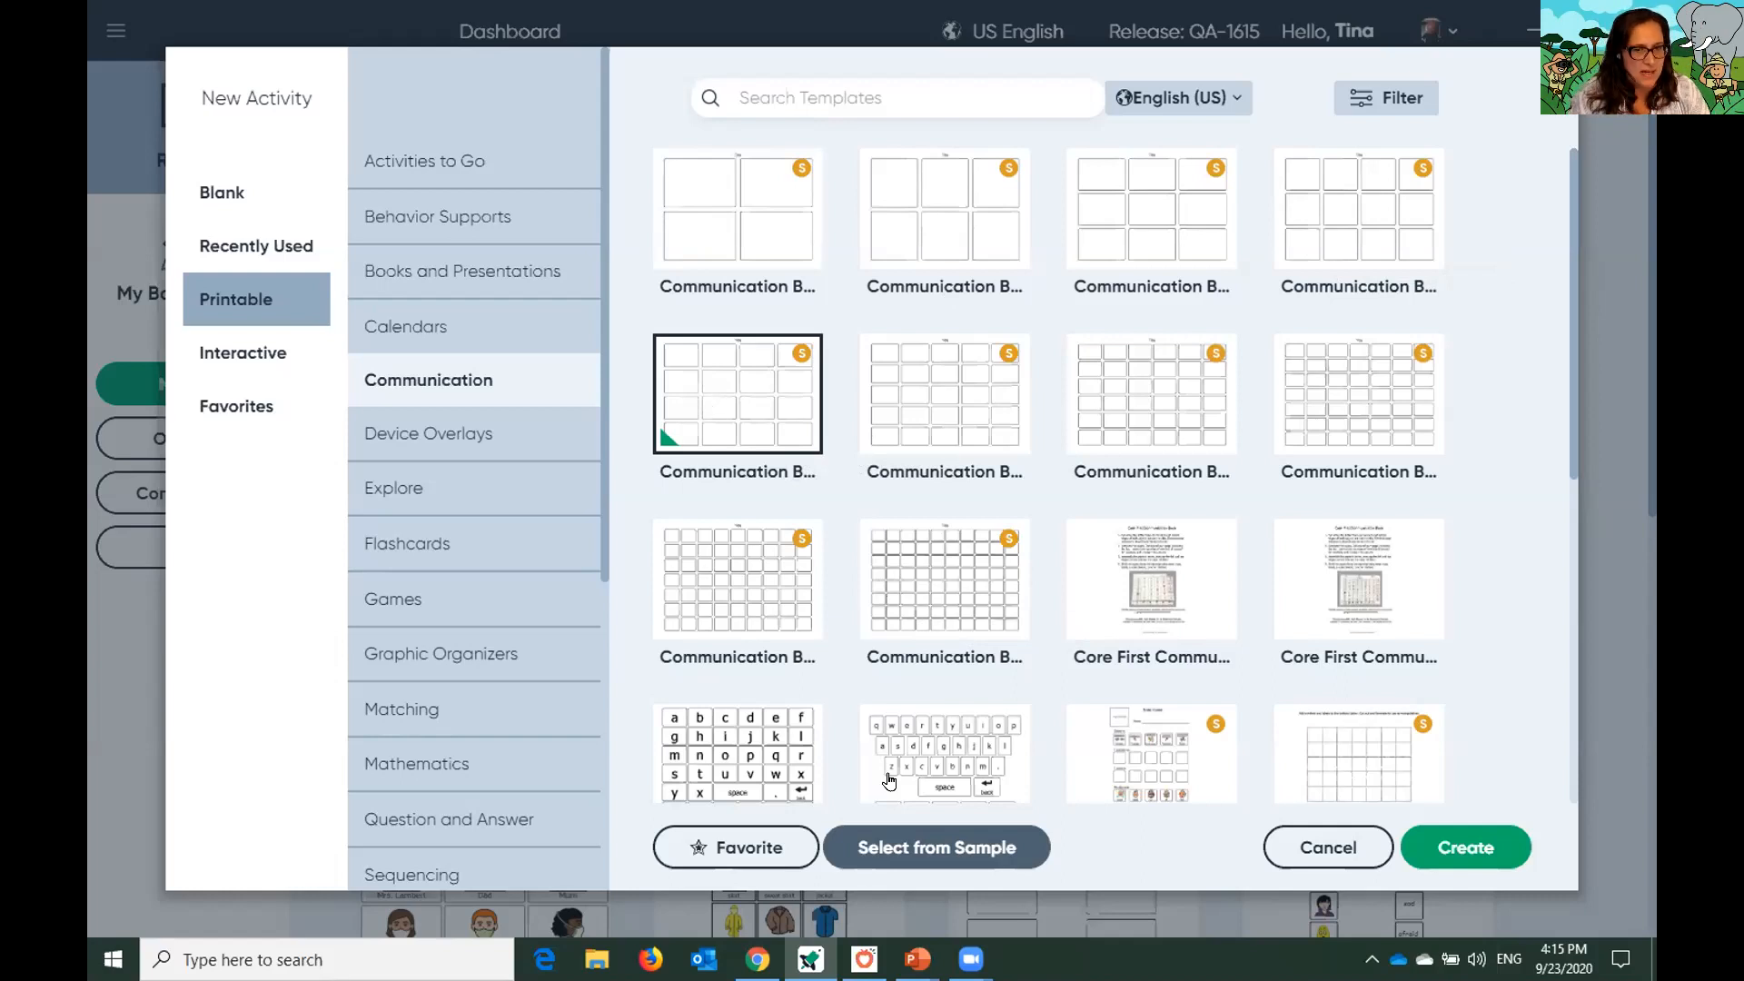
pyautogui.click(1266, 837)
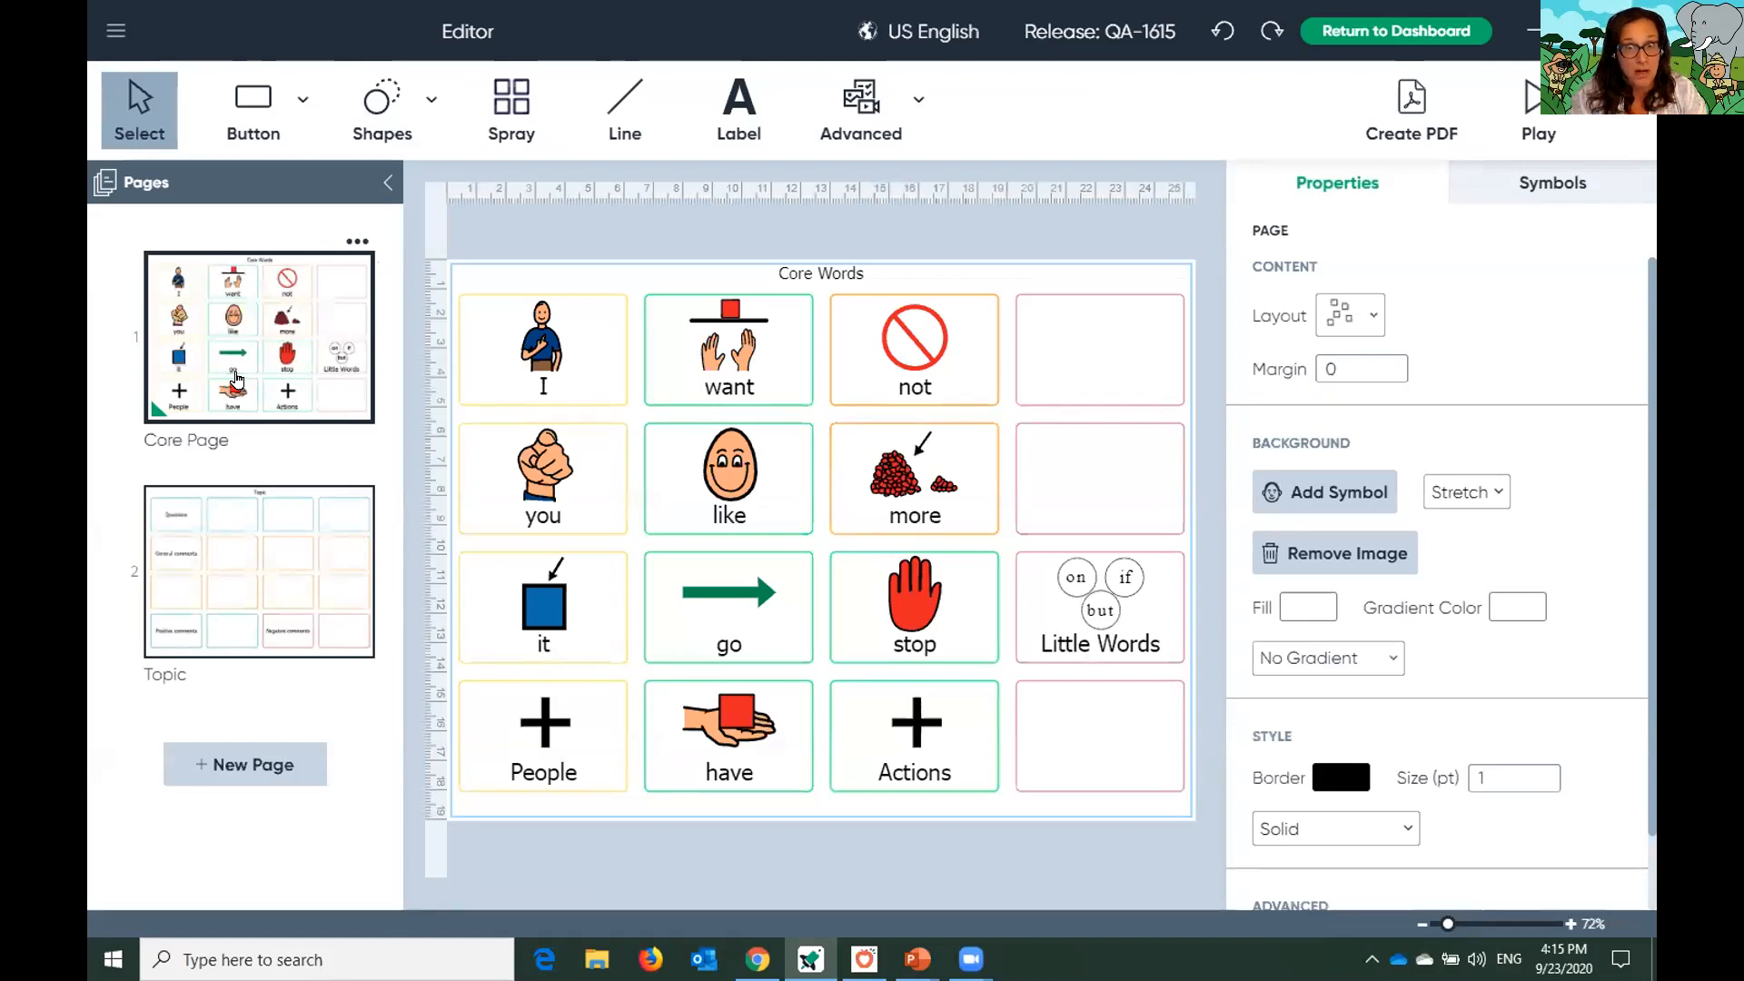
# Label the empty cell beside "not" as "school" and give it the symbol of the green school building with a van
pyautogui.click(1059, 368)
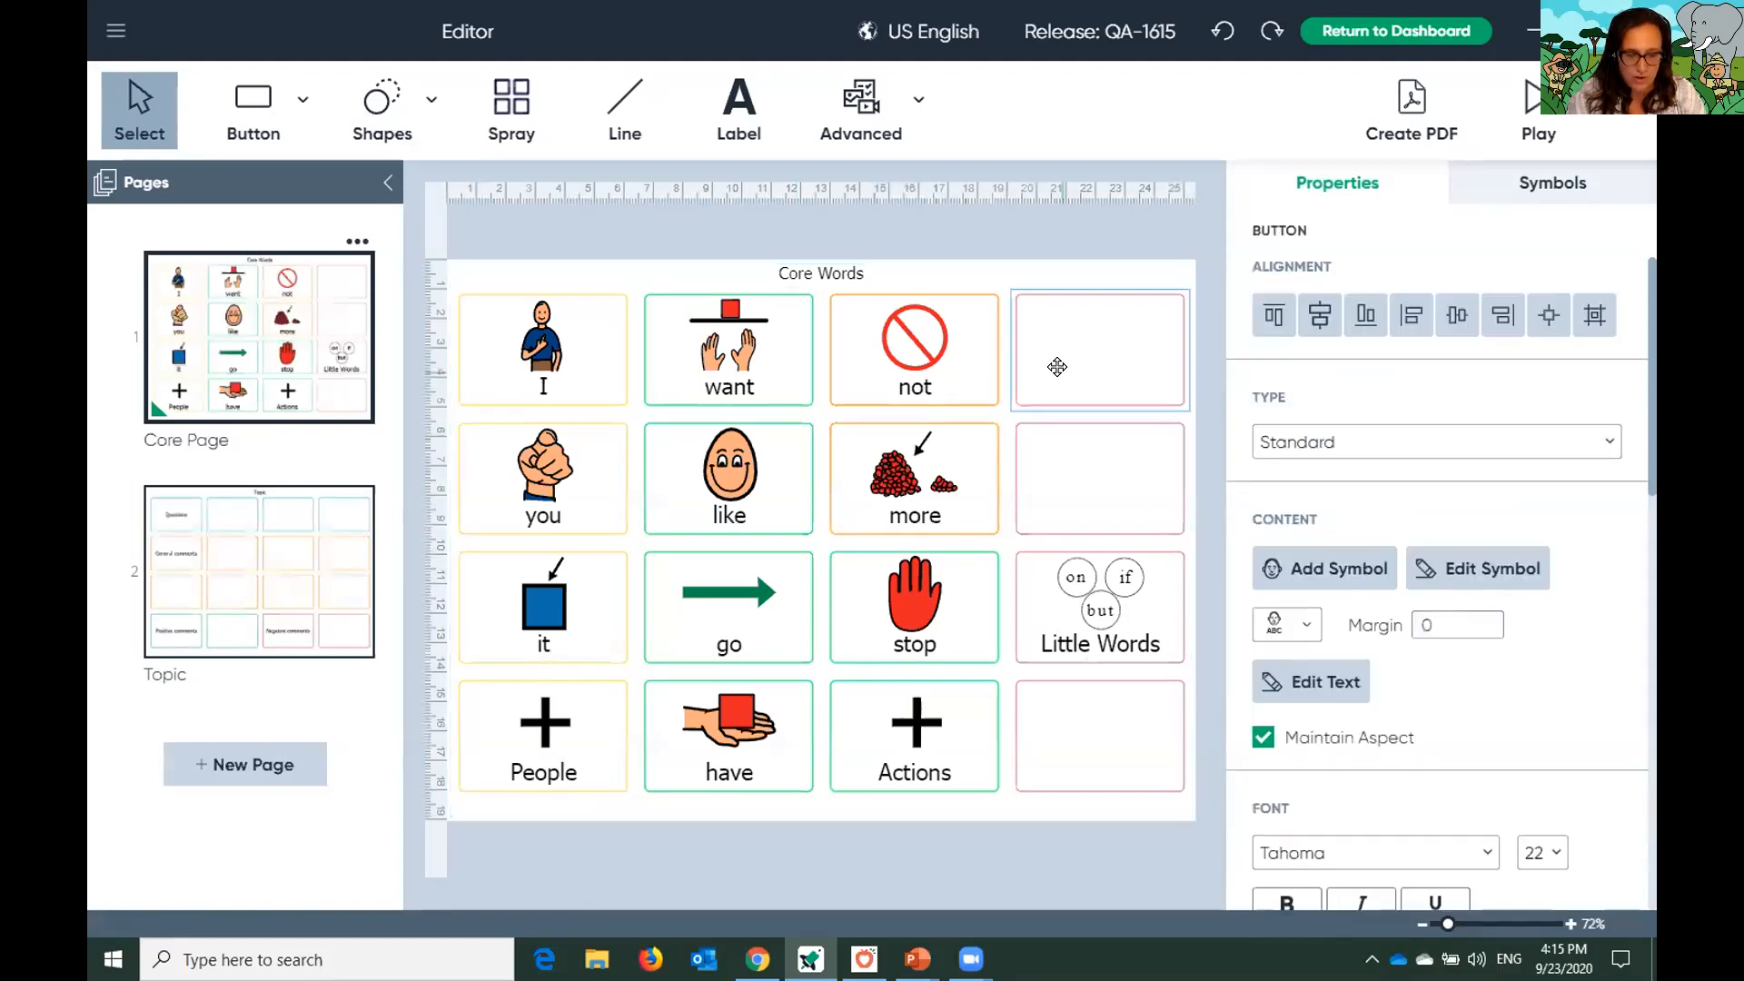
pyautogui.write('school')
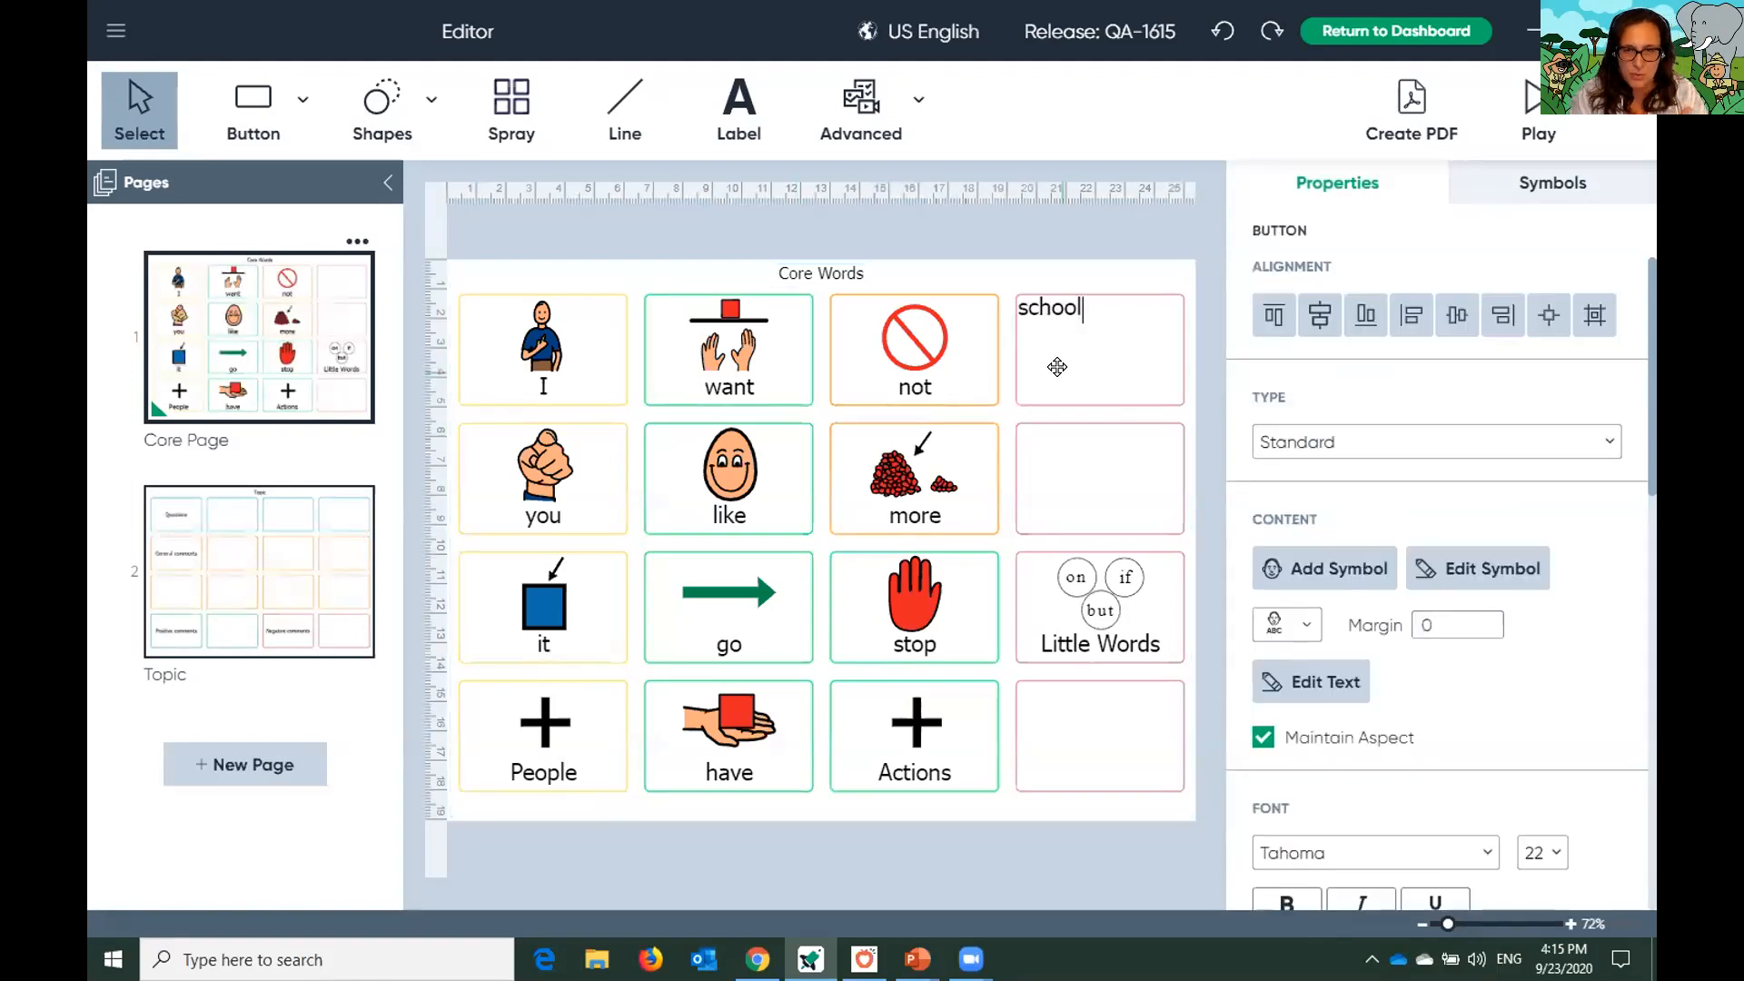
pyautogui.doubleClick(1057, 367)
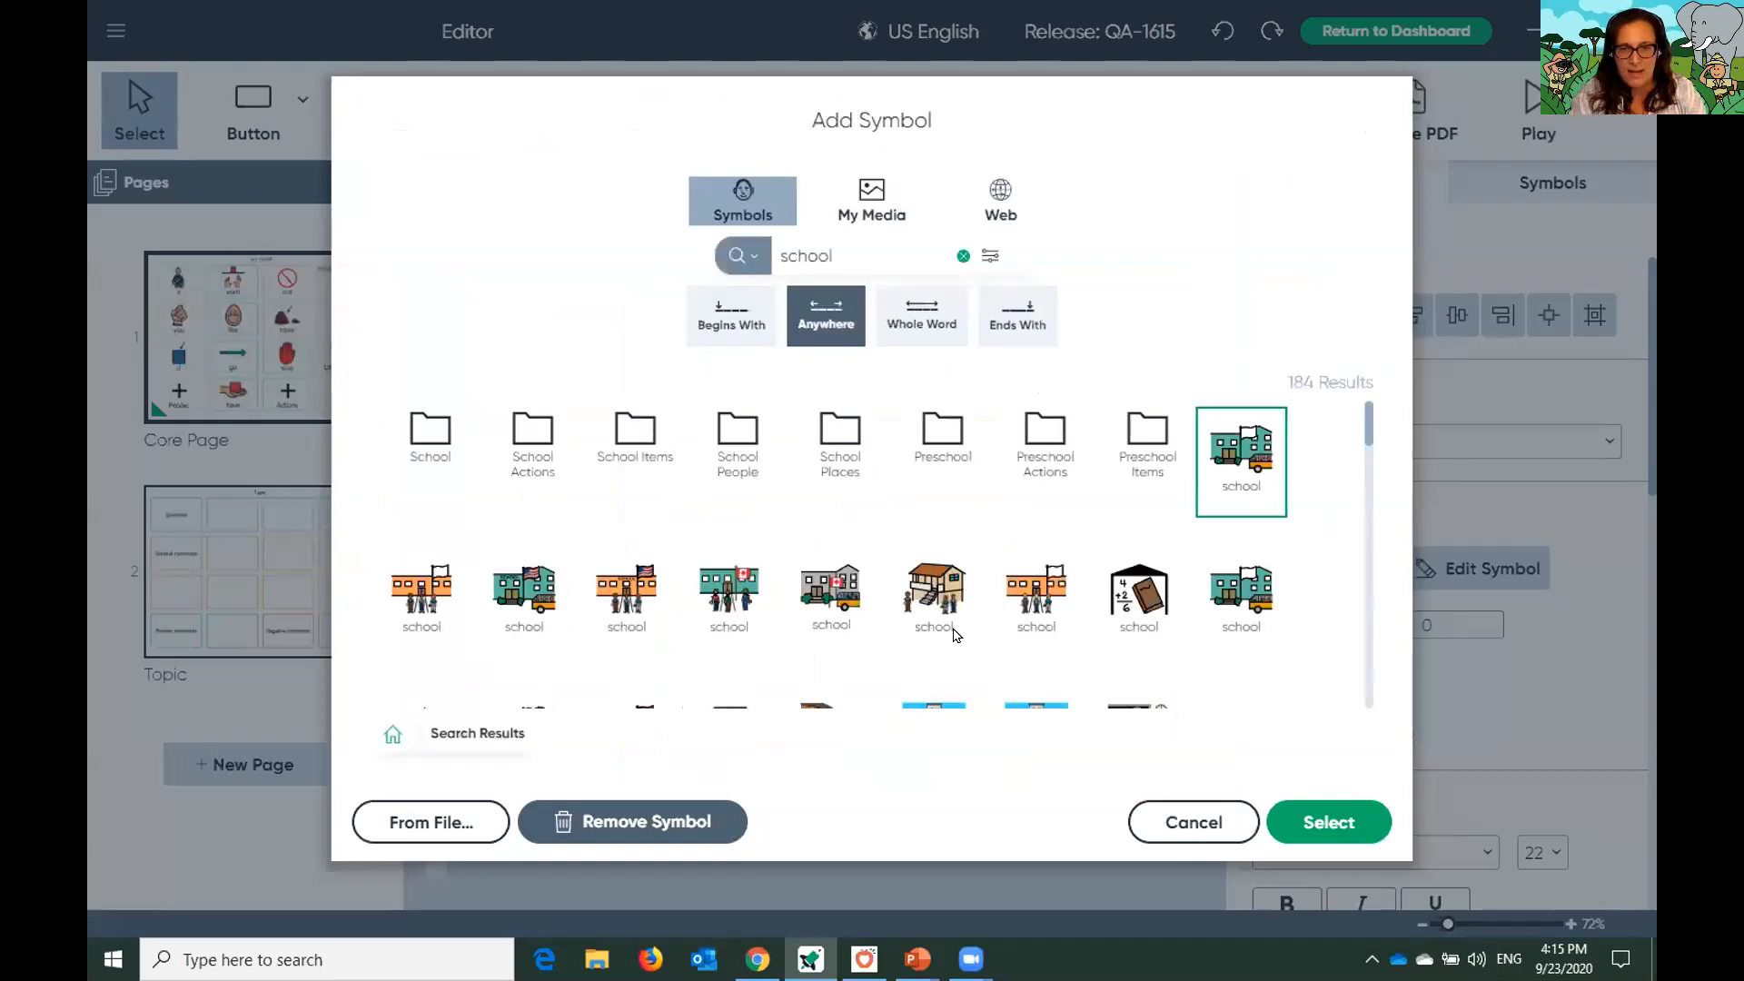
pyautogui.scroll(-1, 945, 631)
pyautogui.click(722, 627)
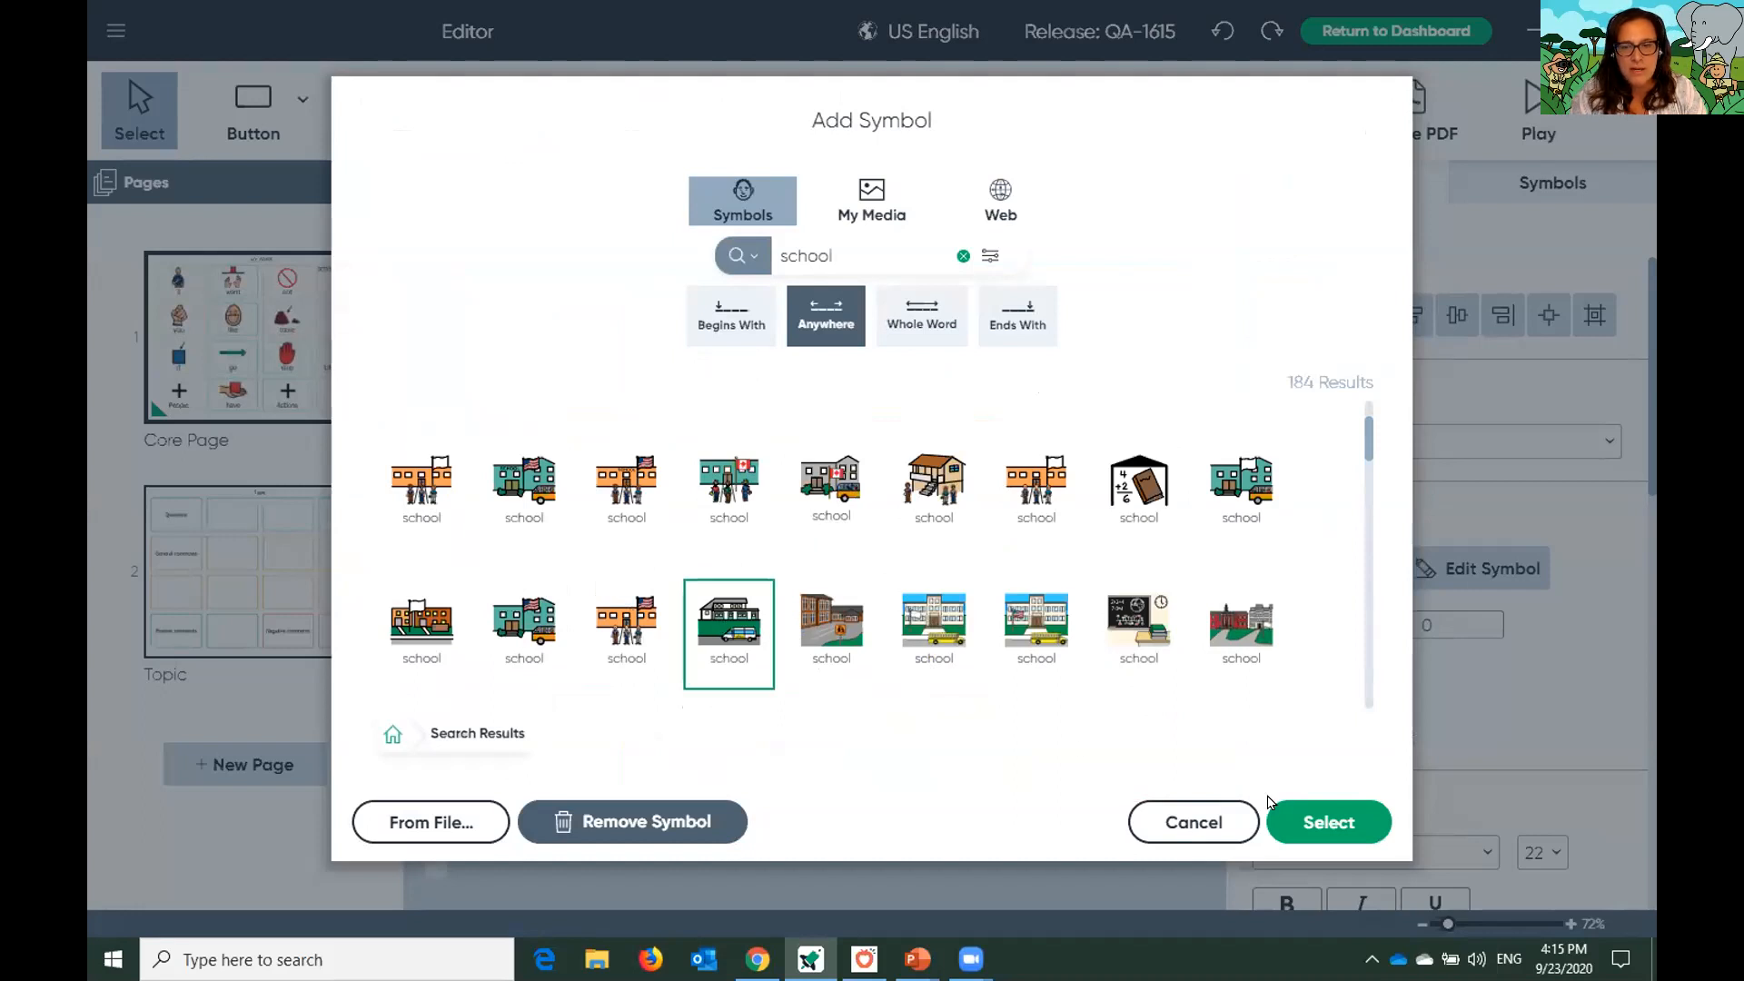
pyautogui.click(1290, 817)
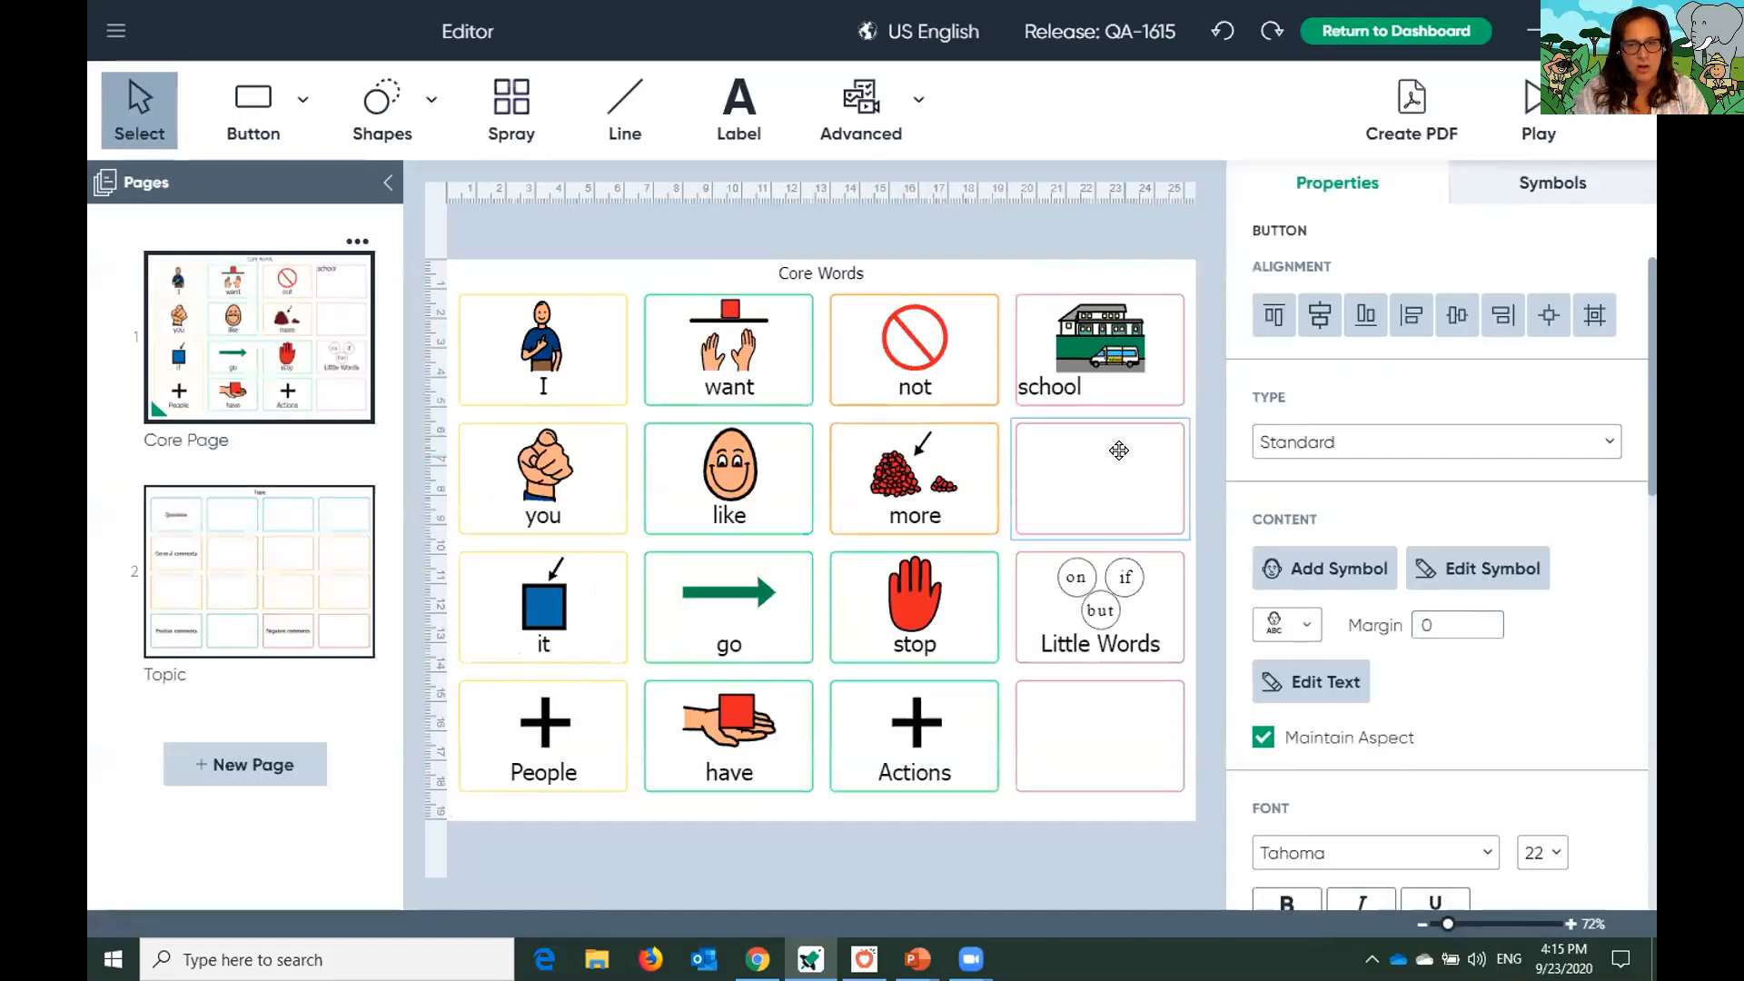
# Label the empty cell beside "more" as "pool" and give it the symbol of the empty blue swimming pool
pyautogui.write('pool')
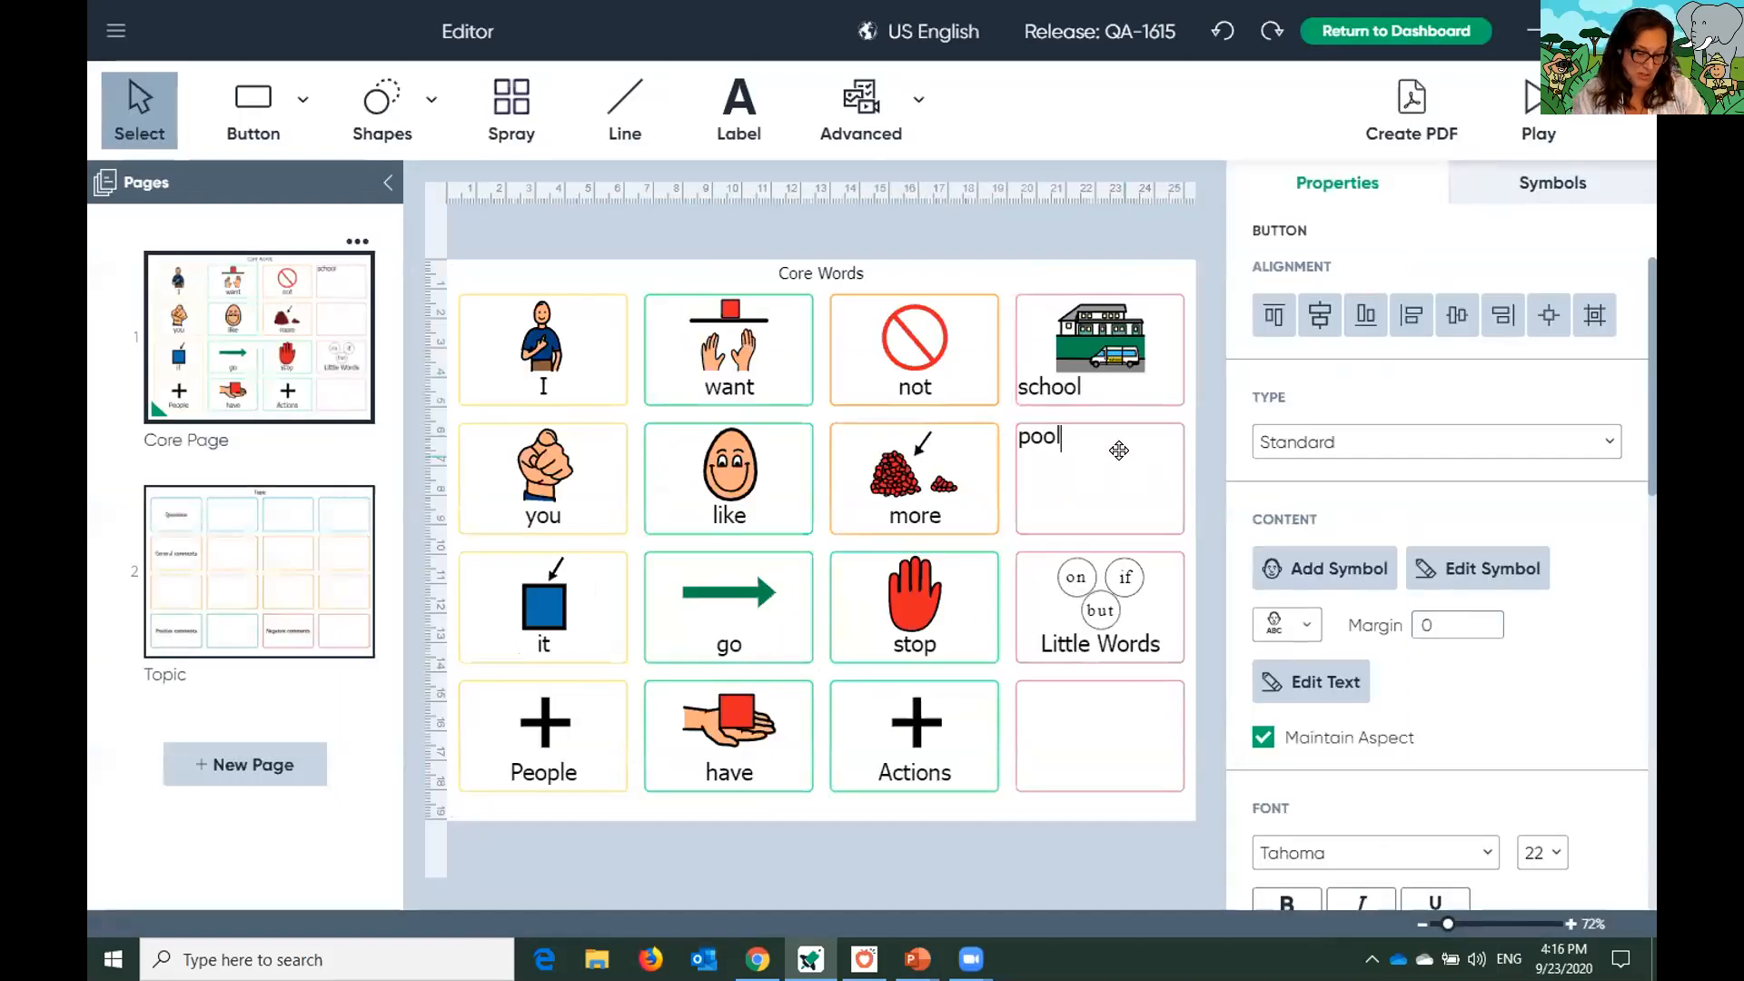
pyautogui.press('Return')
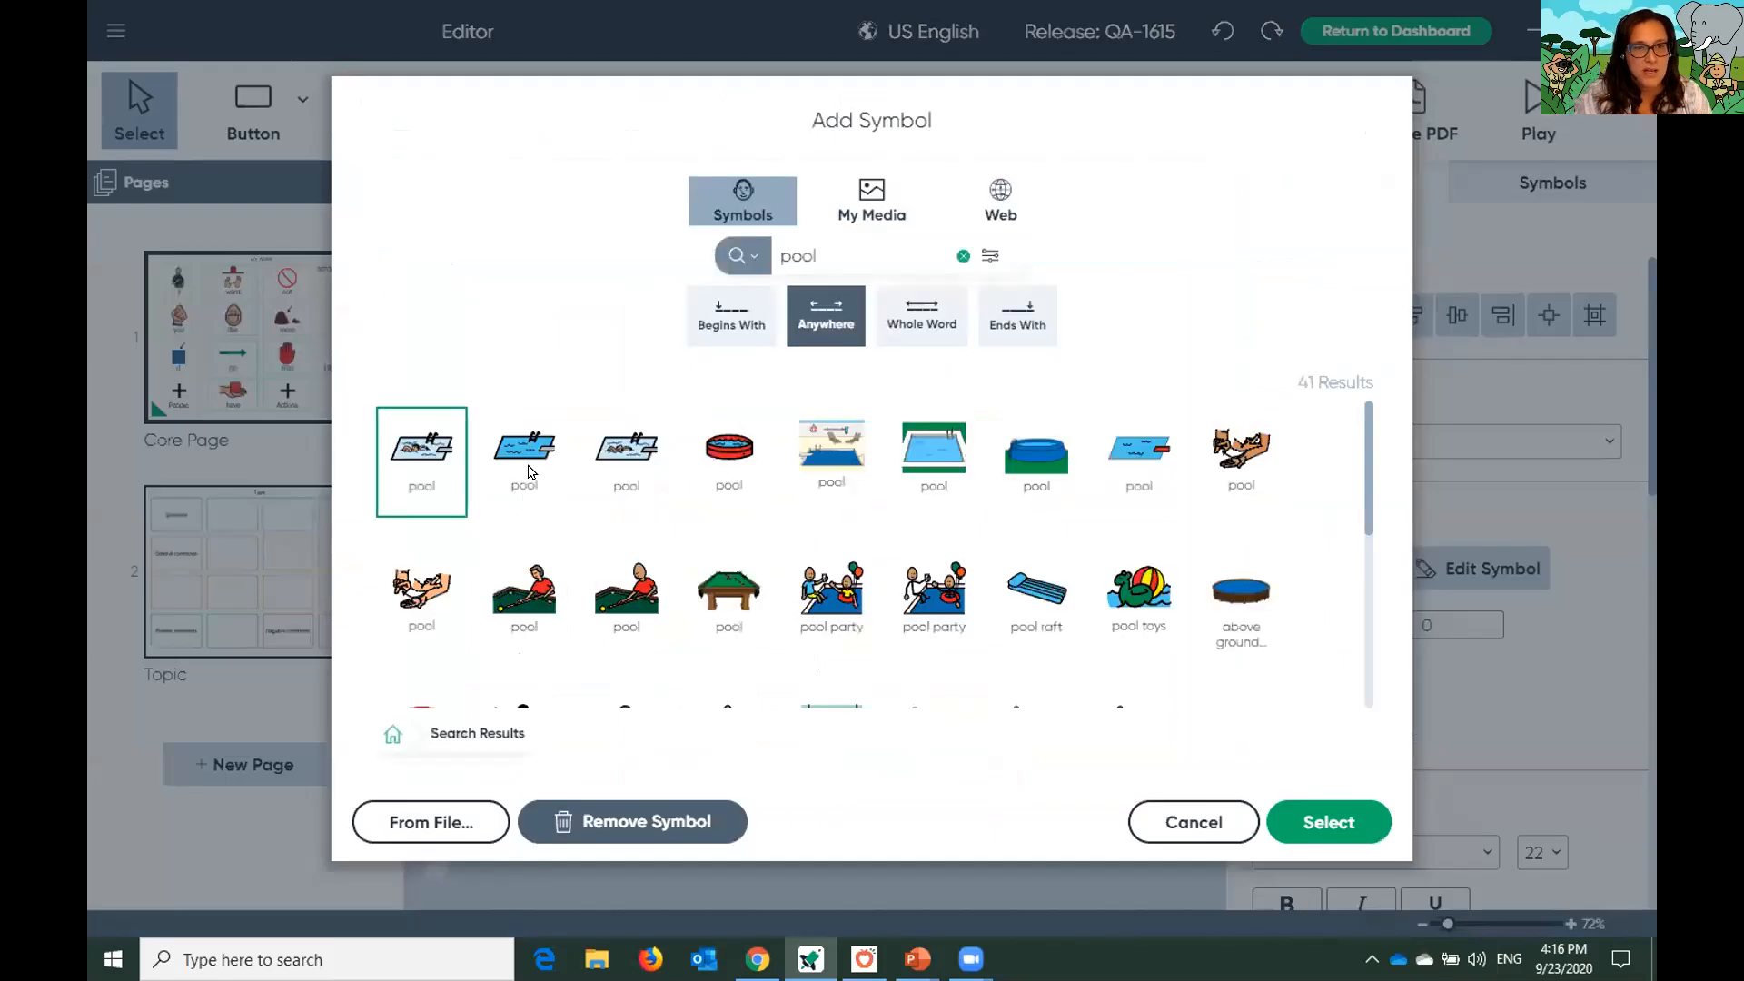
pyautogui.click(525, 468)
pyautogui.click(1327, 822)
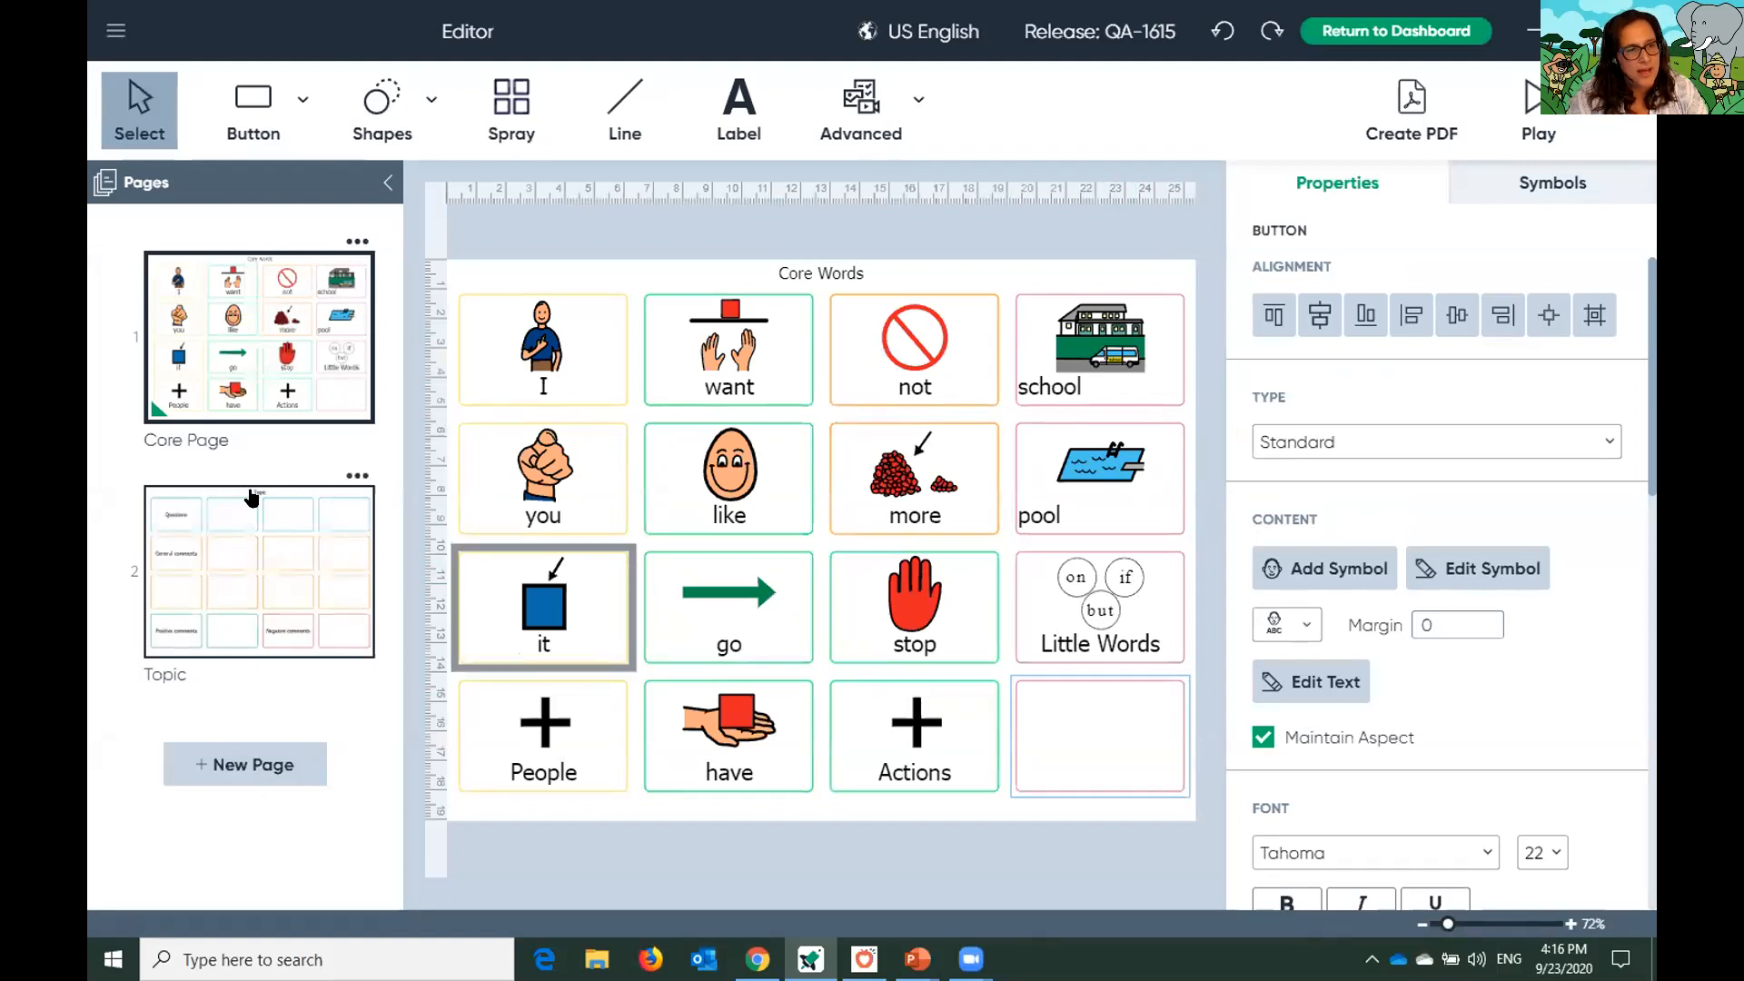
# Add the "School Topcs" page from the School Book activity to the communication book
pyautogui.click(248, 574)
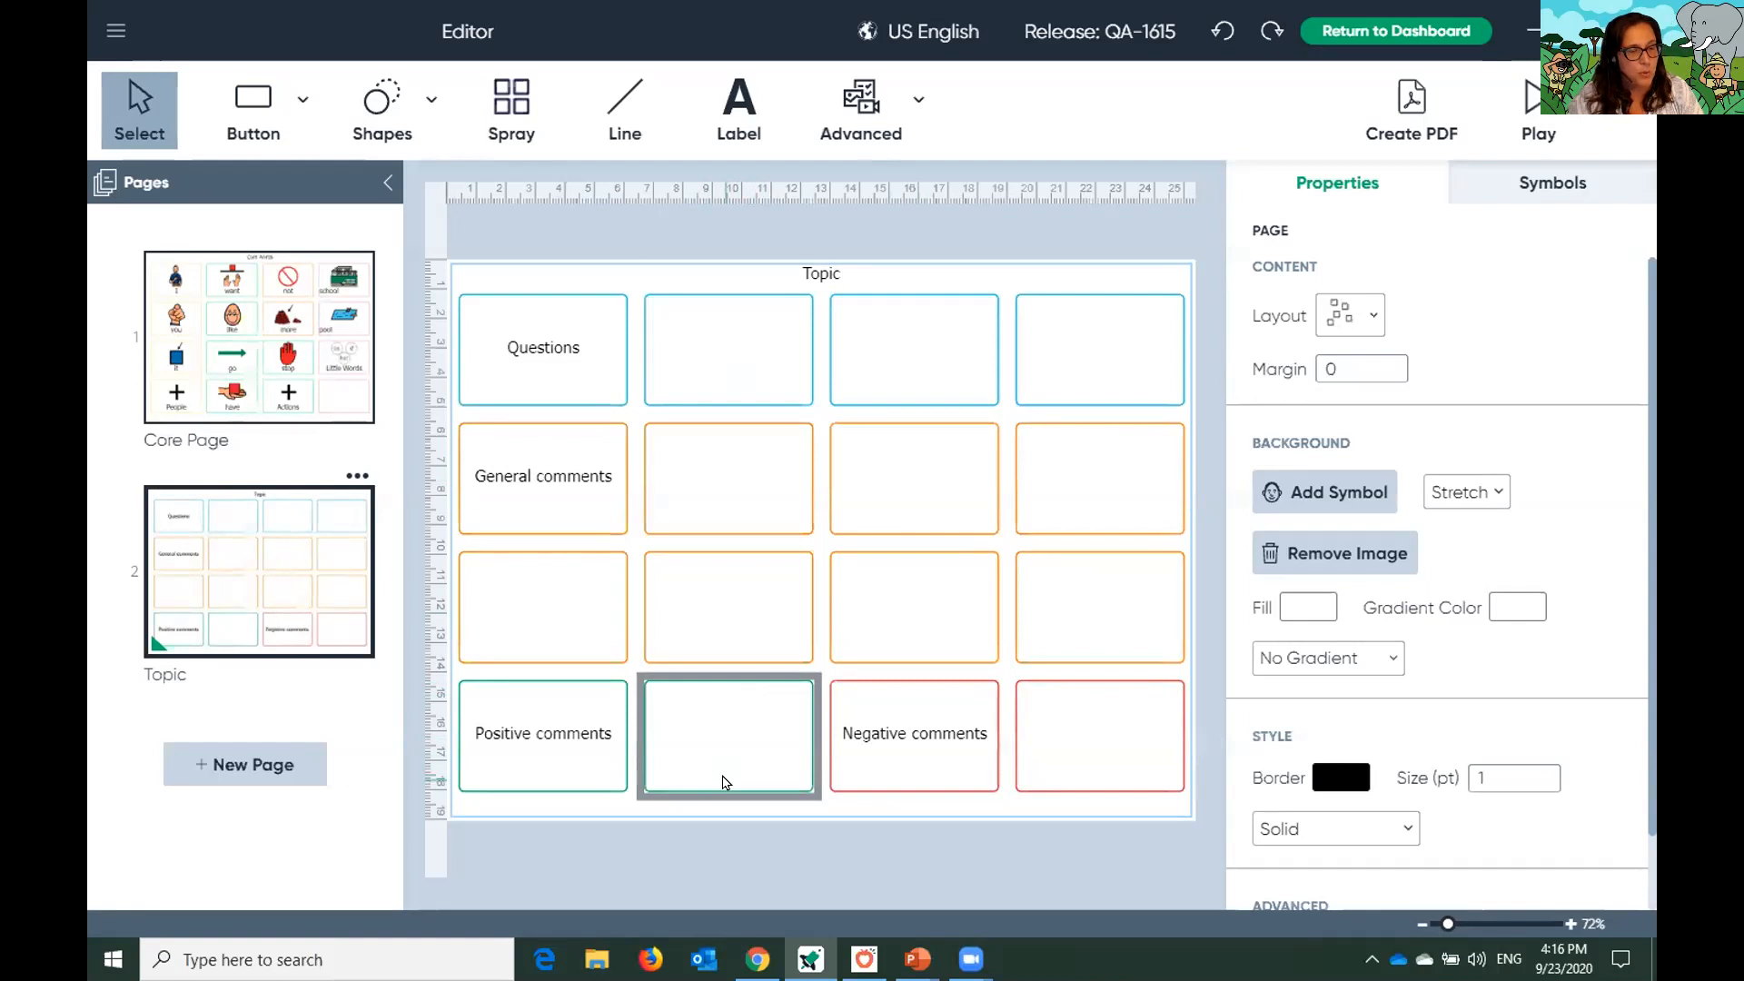
pyautogui.click(225, 413)
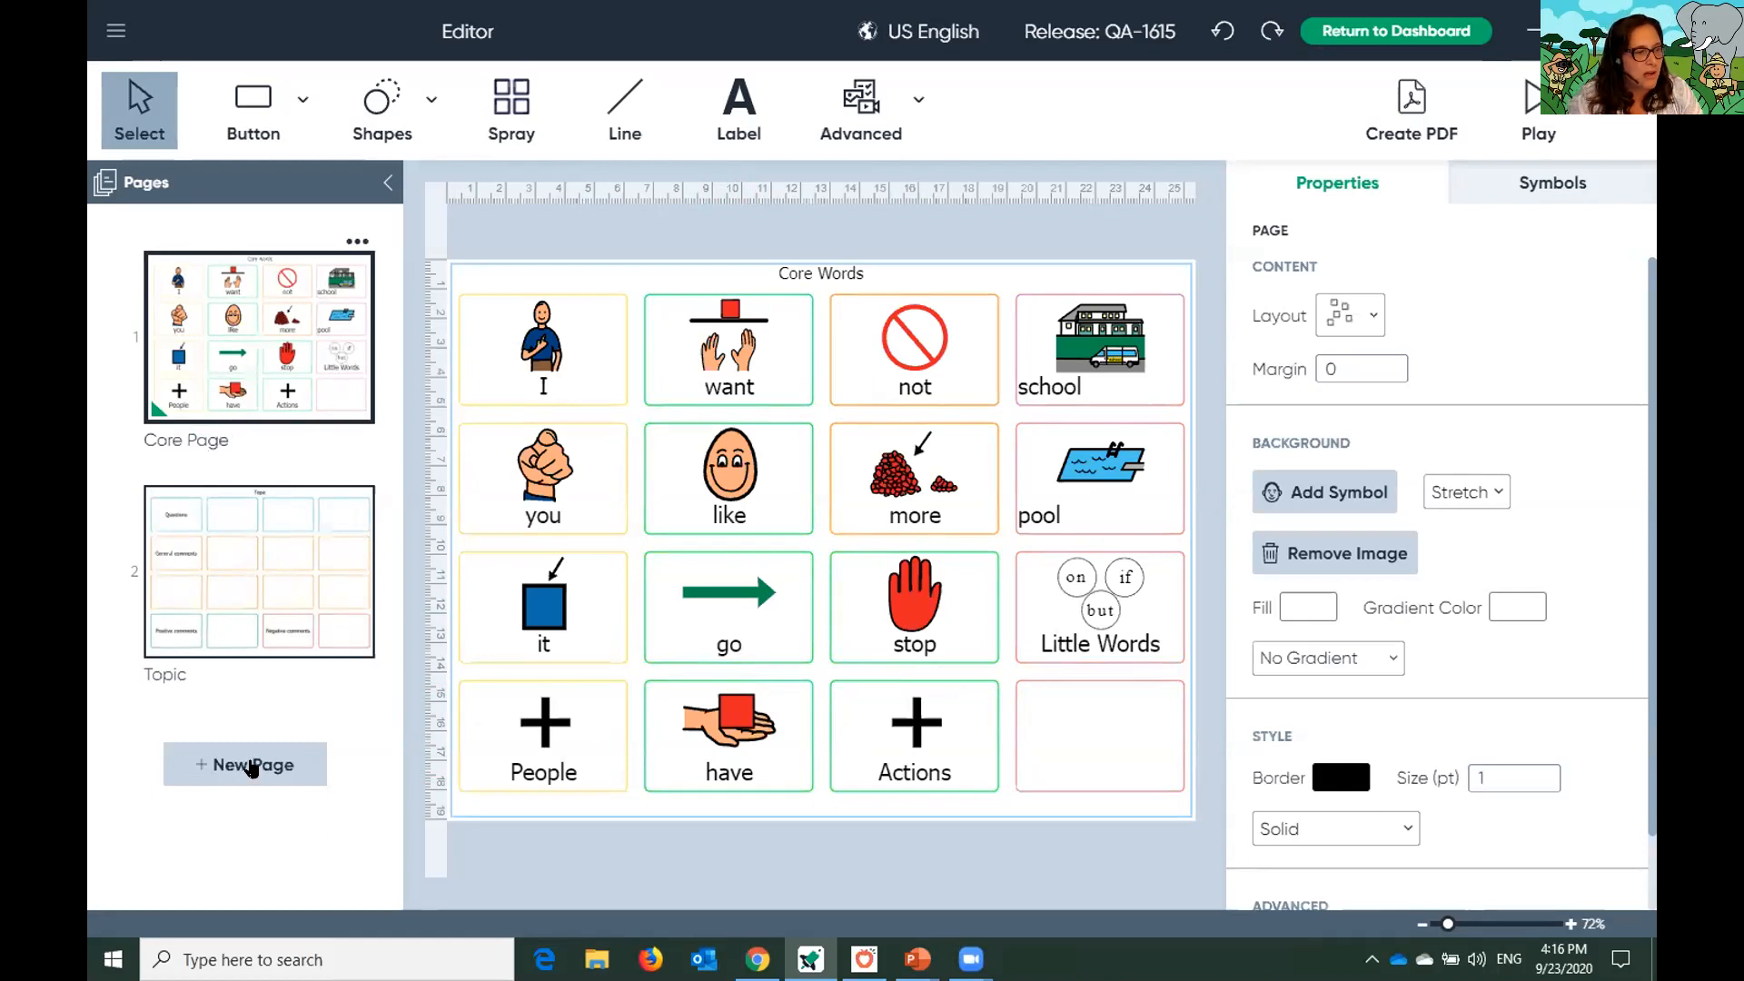
pyautogui.click(251, 766)
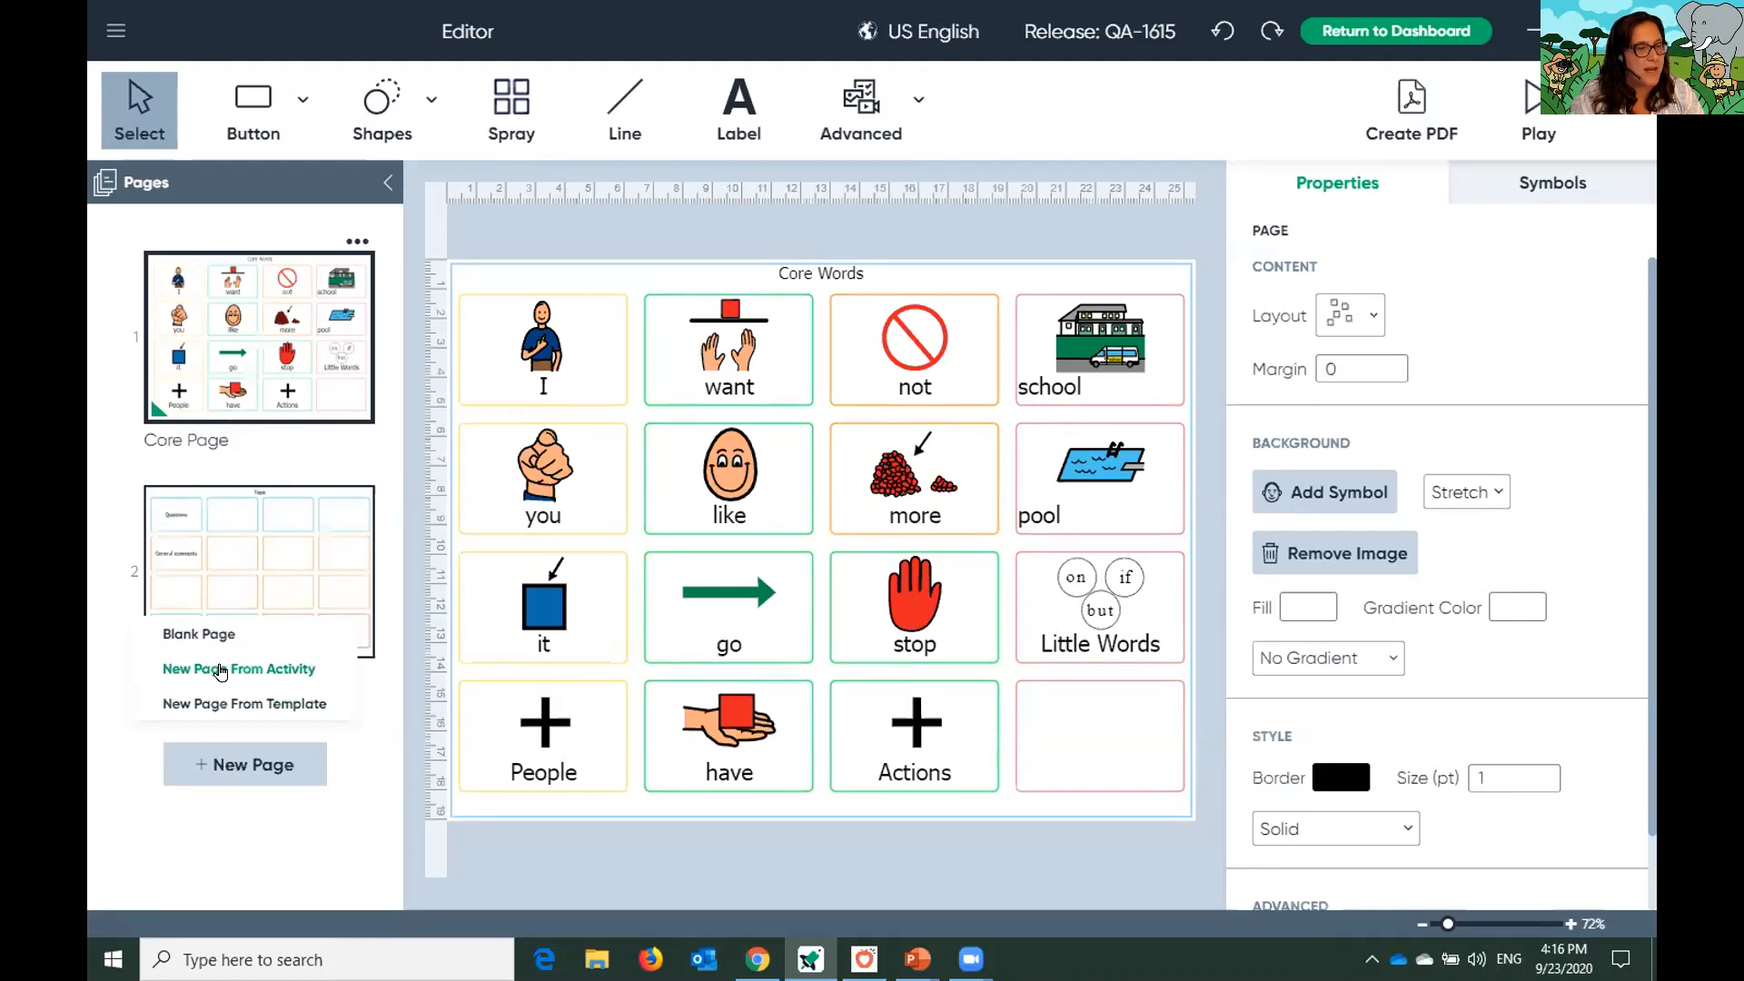
pyautogui.click(221, 669)
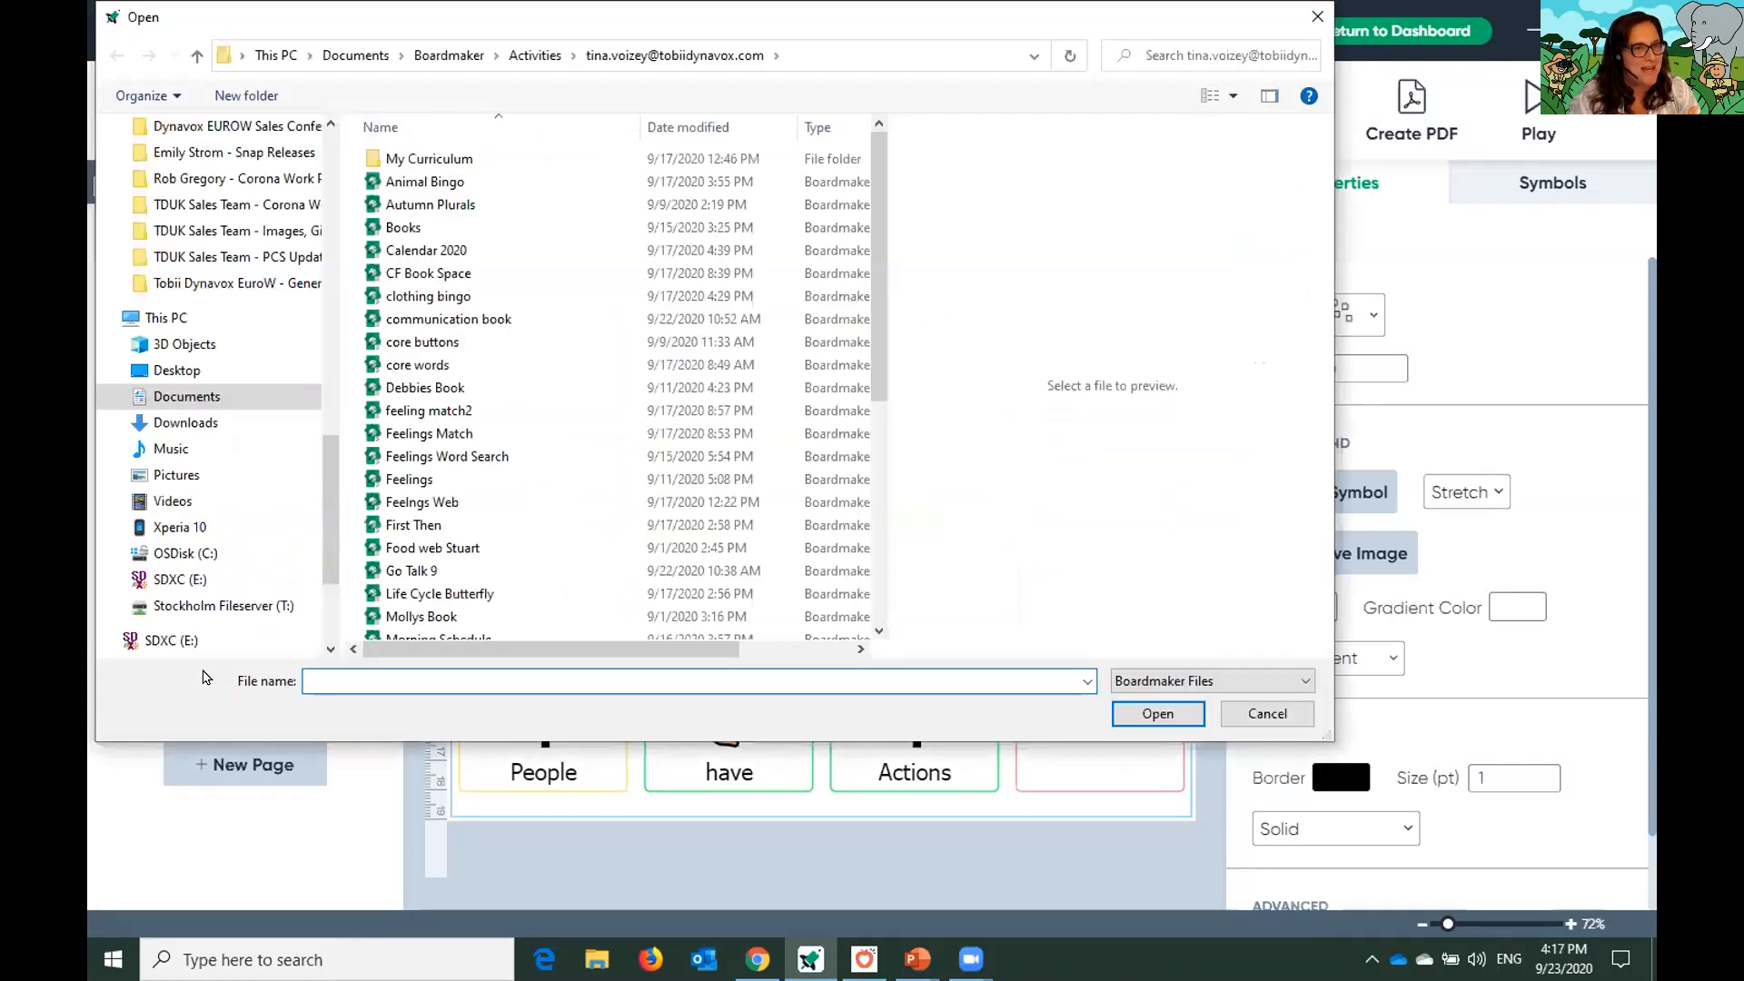
pyautogui.scroll(-2, 436, 559)
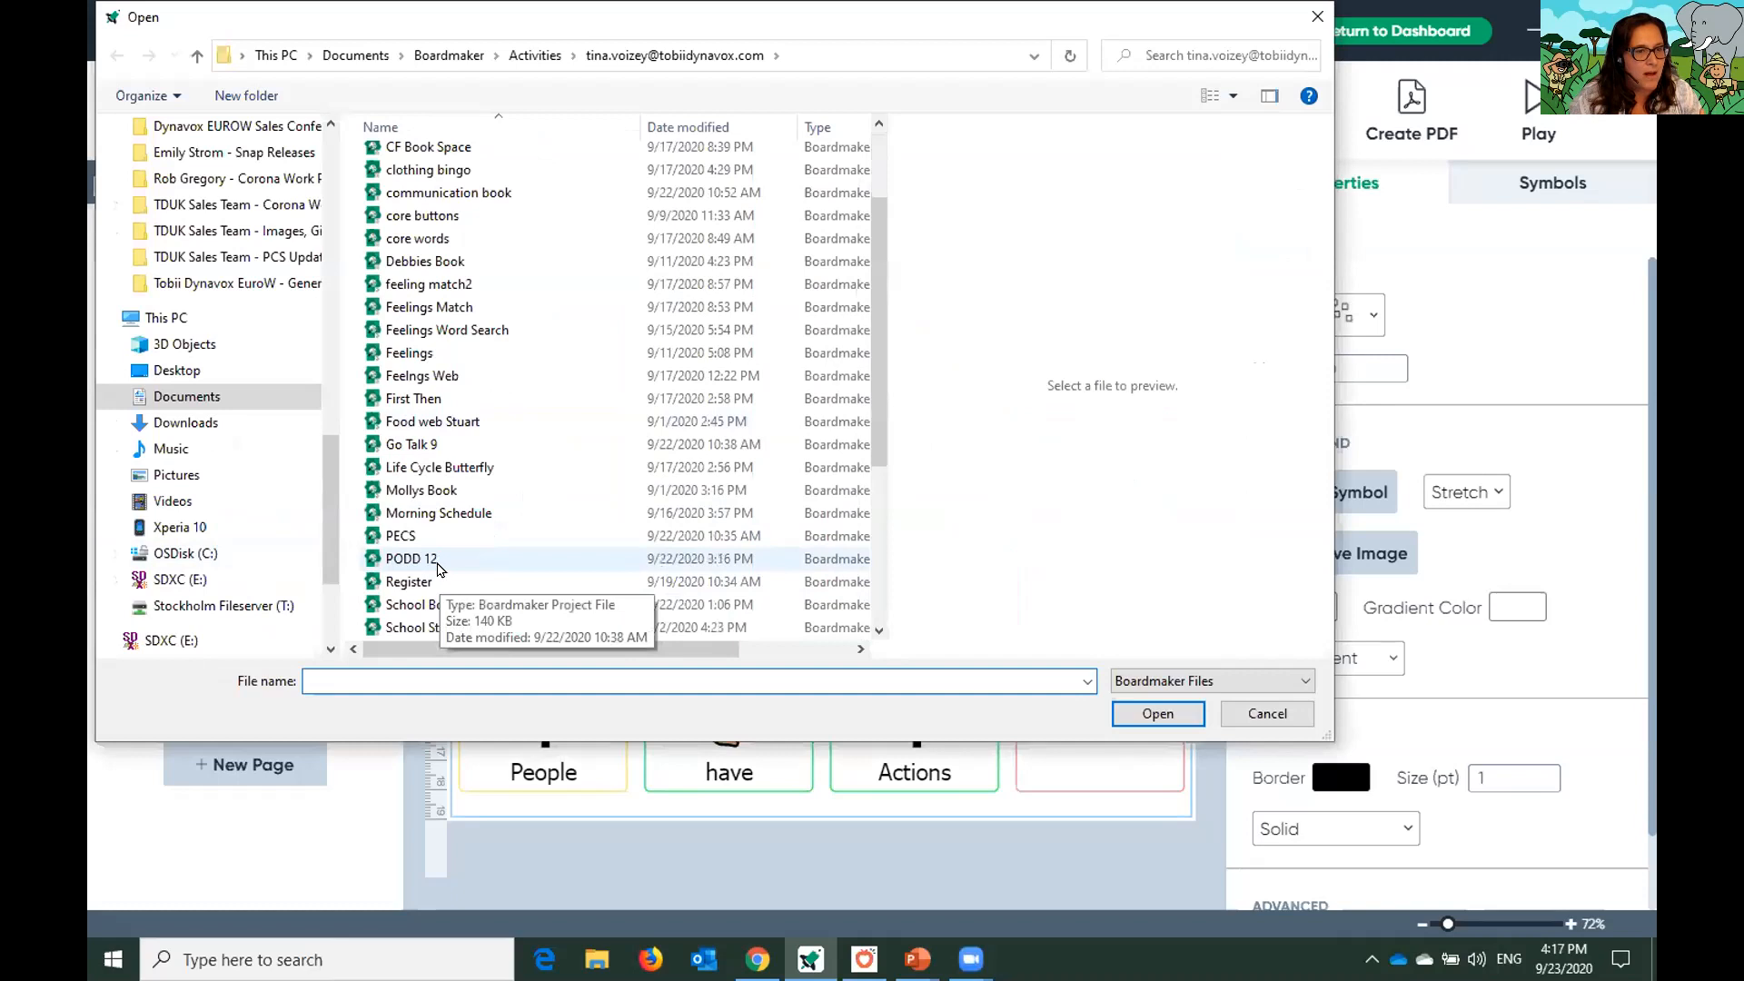
pyautogui.click(411, 605)
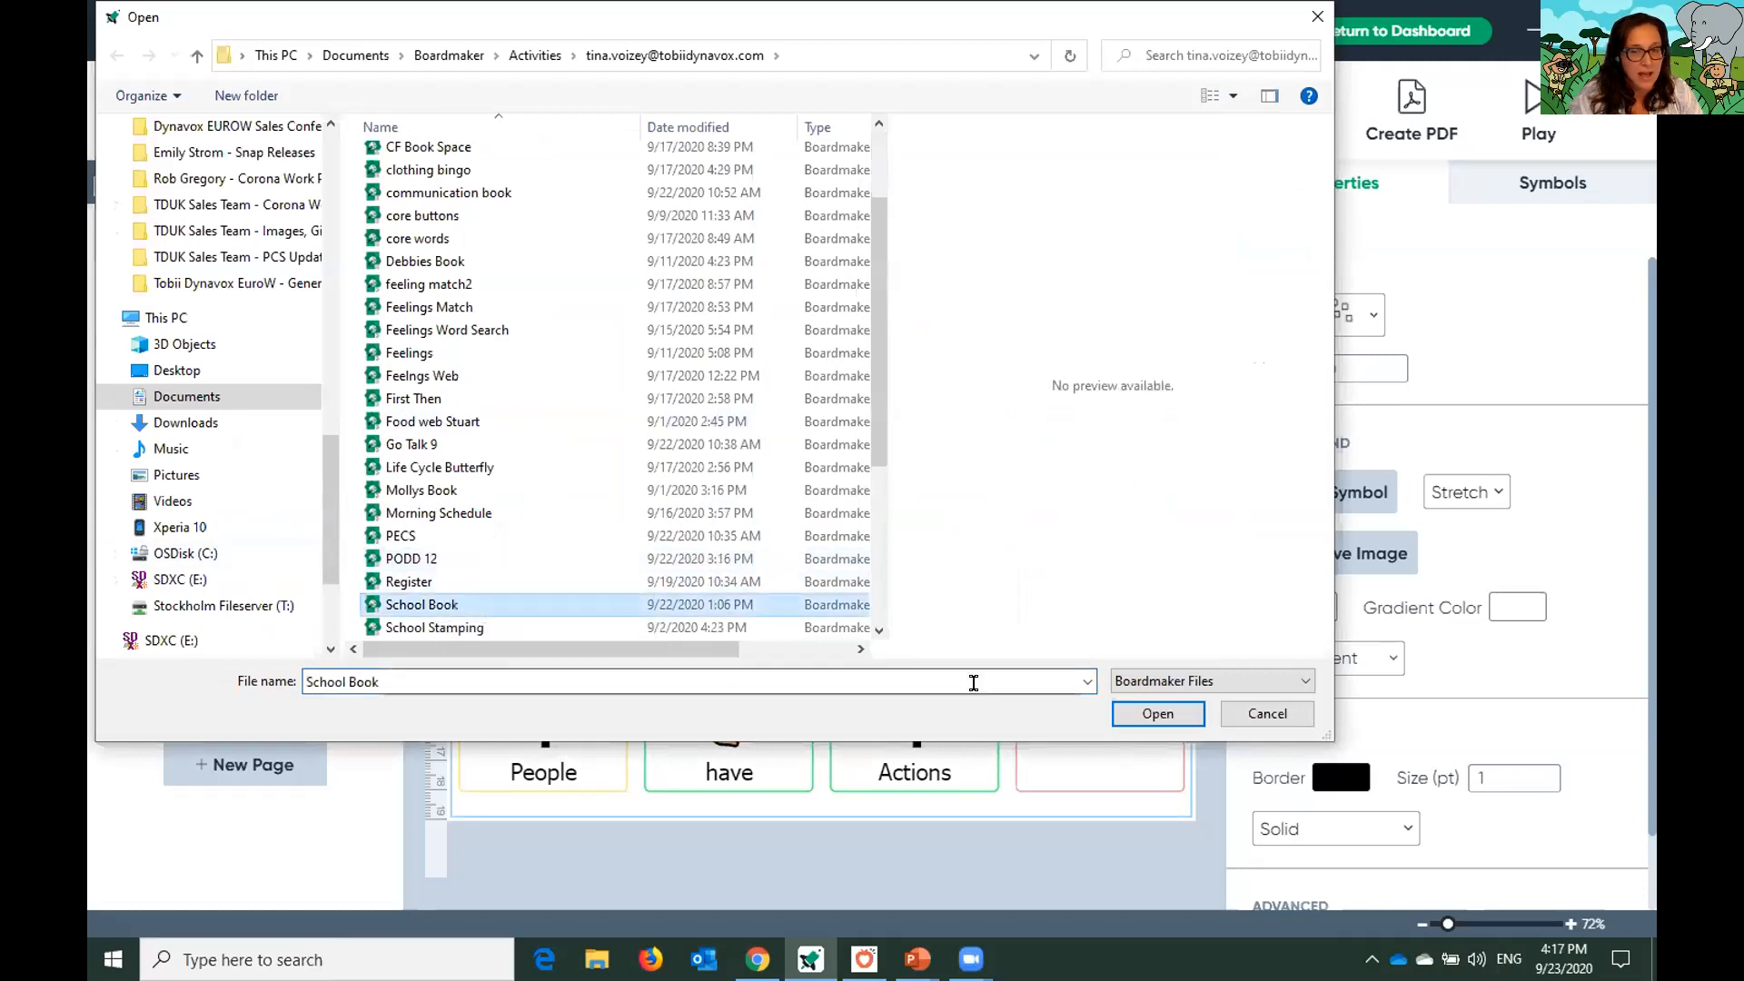
pyautogui.click(1146, 717)
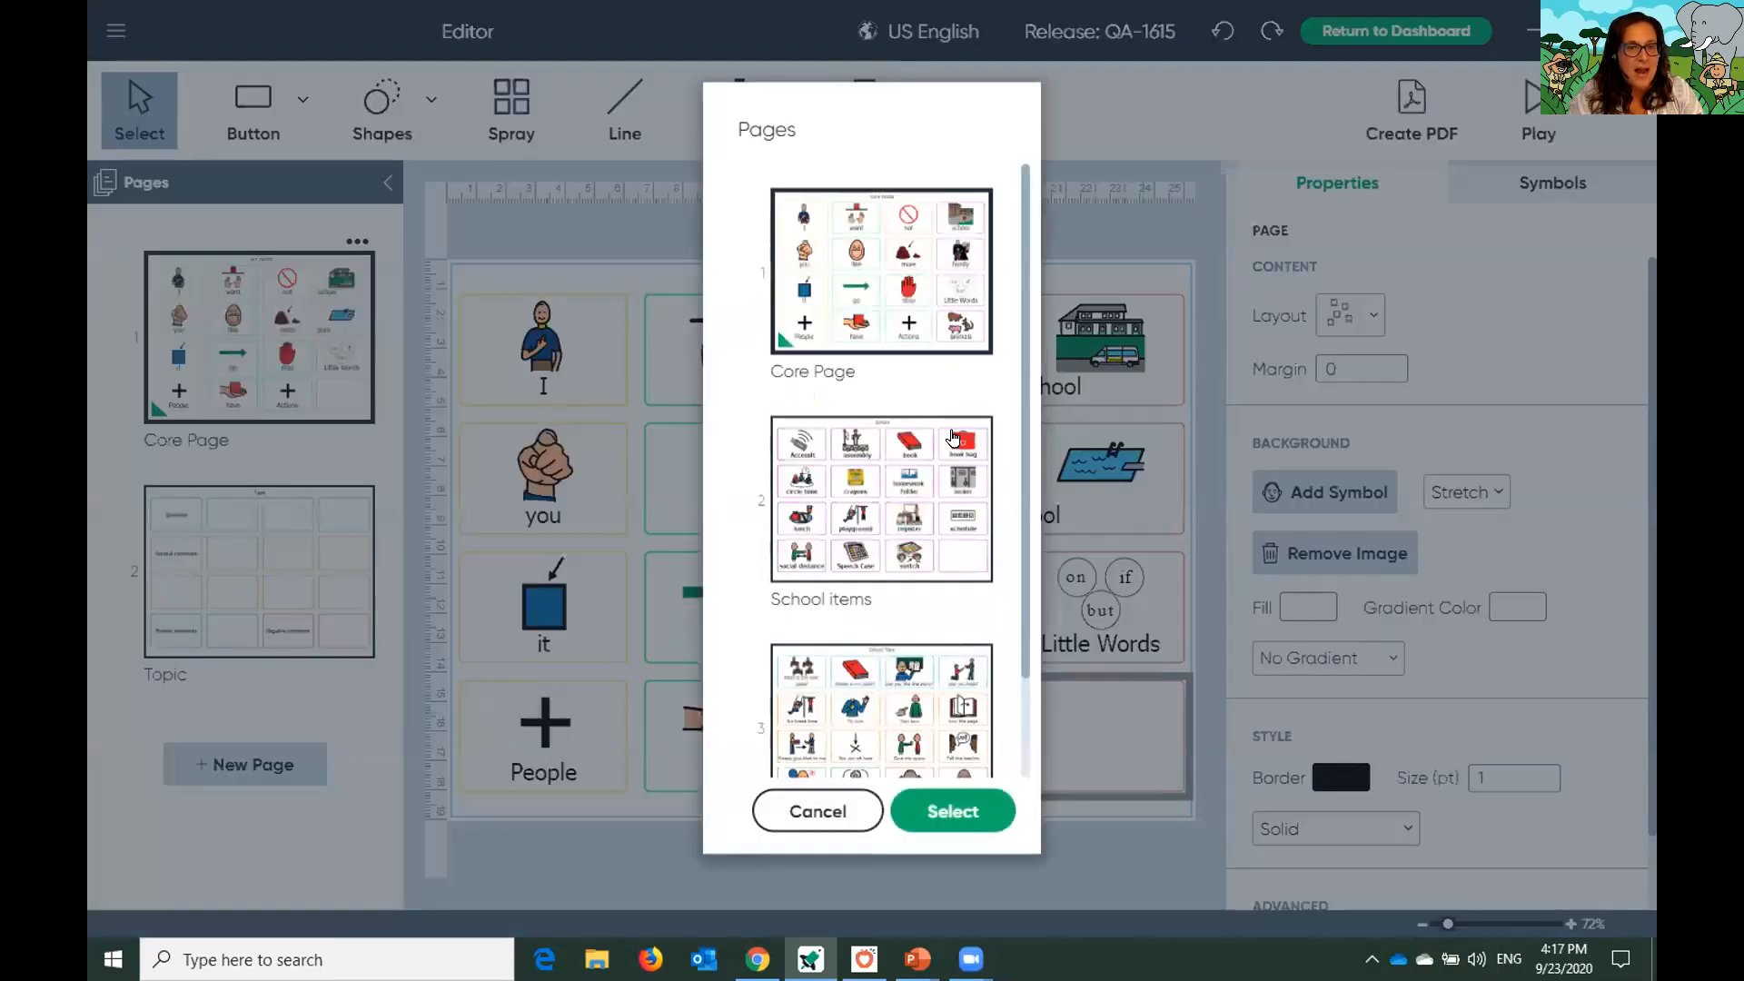
pyautogui.scroll(-1, 863, 659)
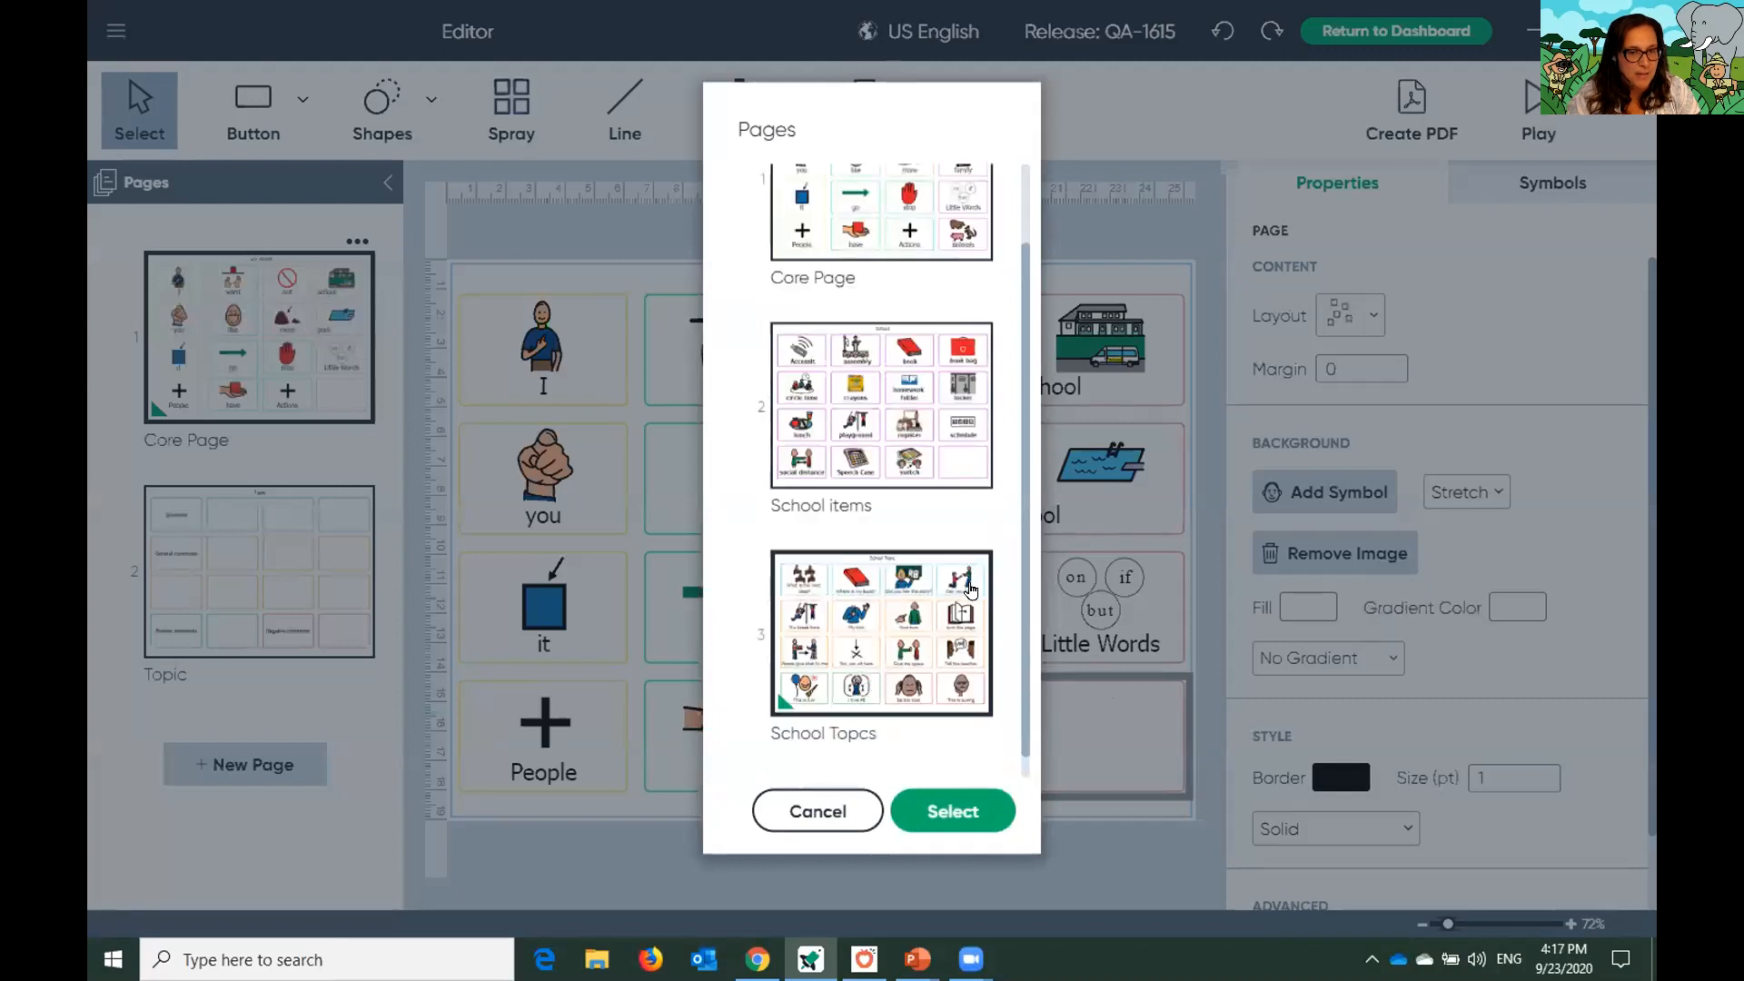
pyautogui.doubleClick(906, 648)
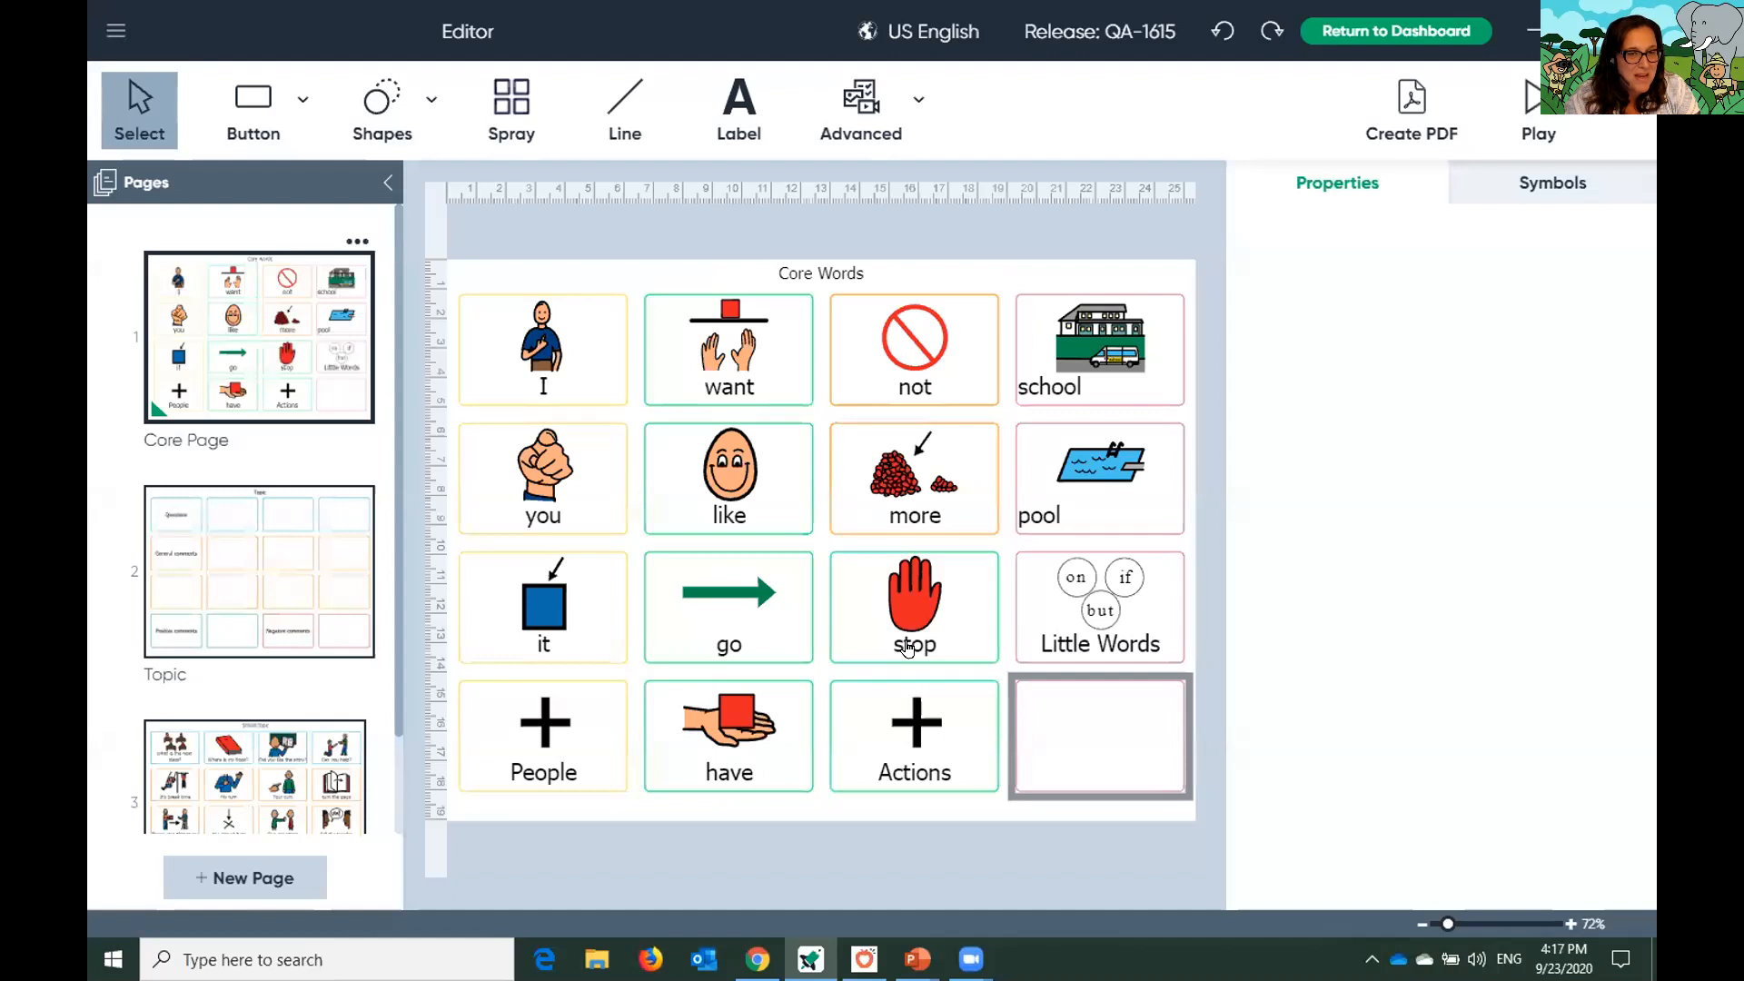
# Move the School Topcs page between the Core Page and the Topic page, and return to the Core Page
pyautogui.moveTo(272, 766); pyautogui.dragTo(268, 491)
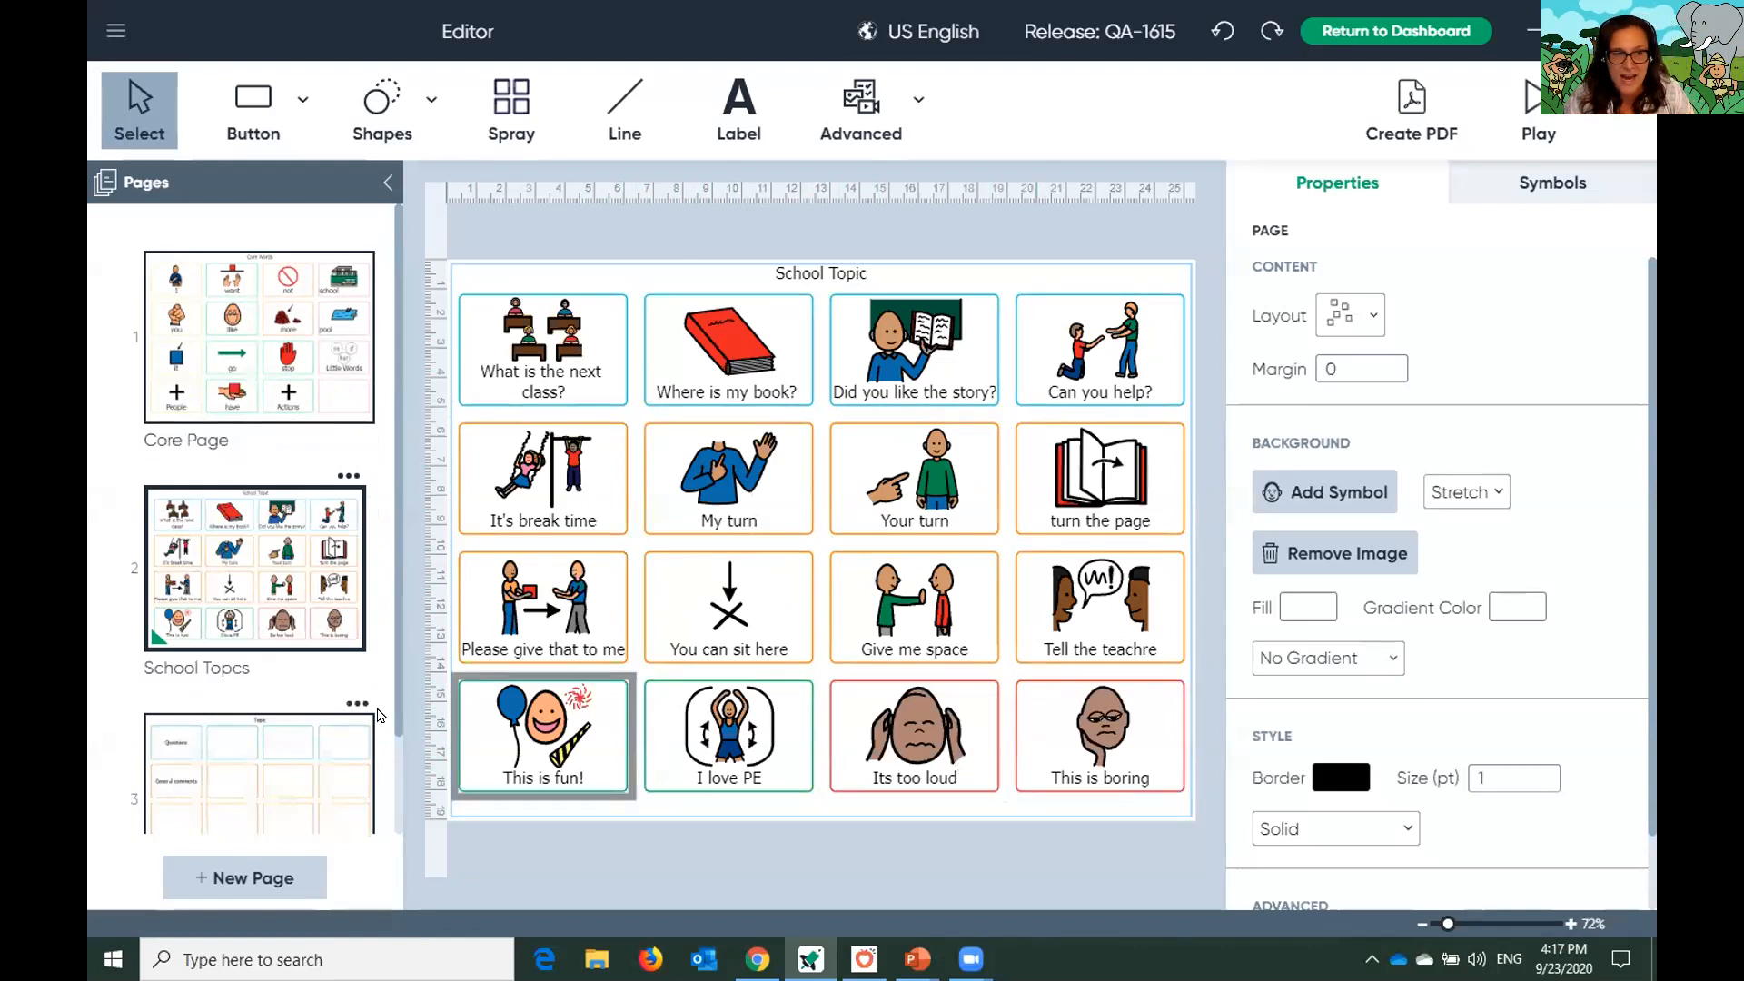
pyautogui.scroll(-1, 279, 619)
pyautogui.scroll(1, 293, 366)
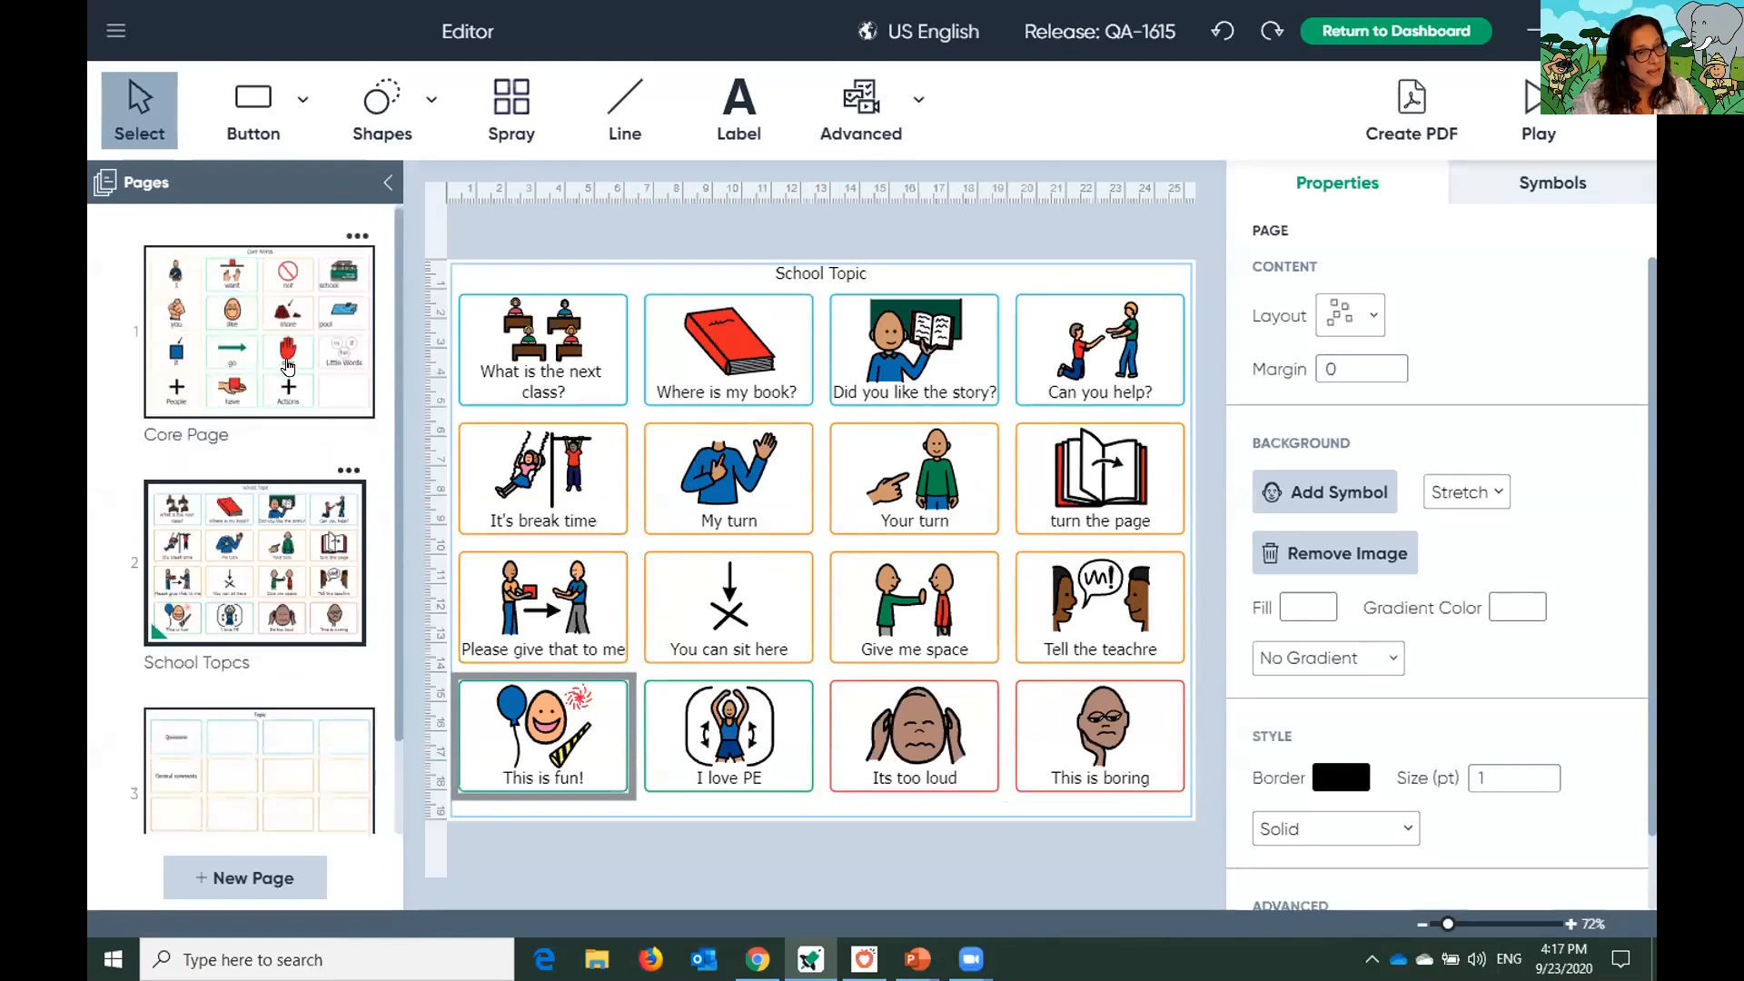
pyautogui.click(262, 355)
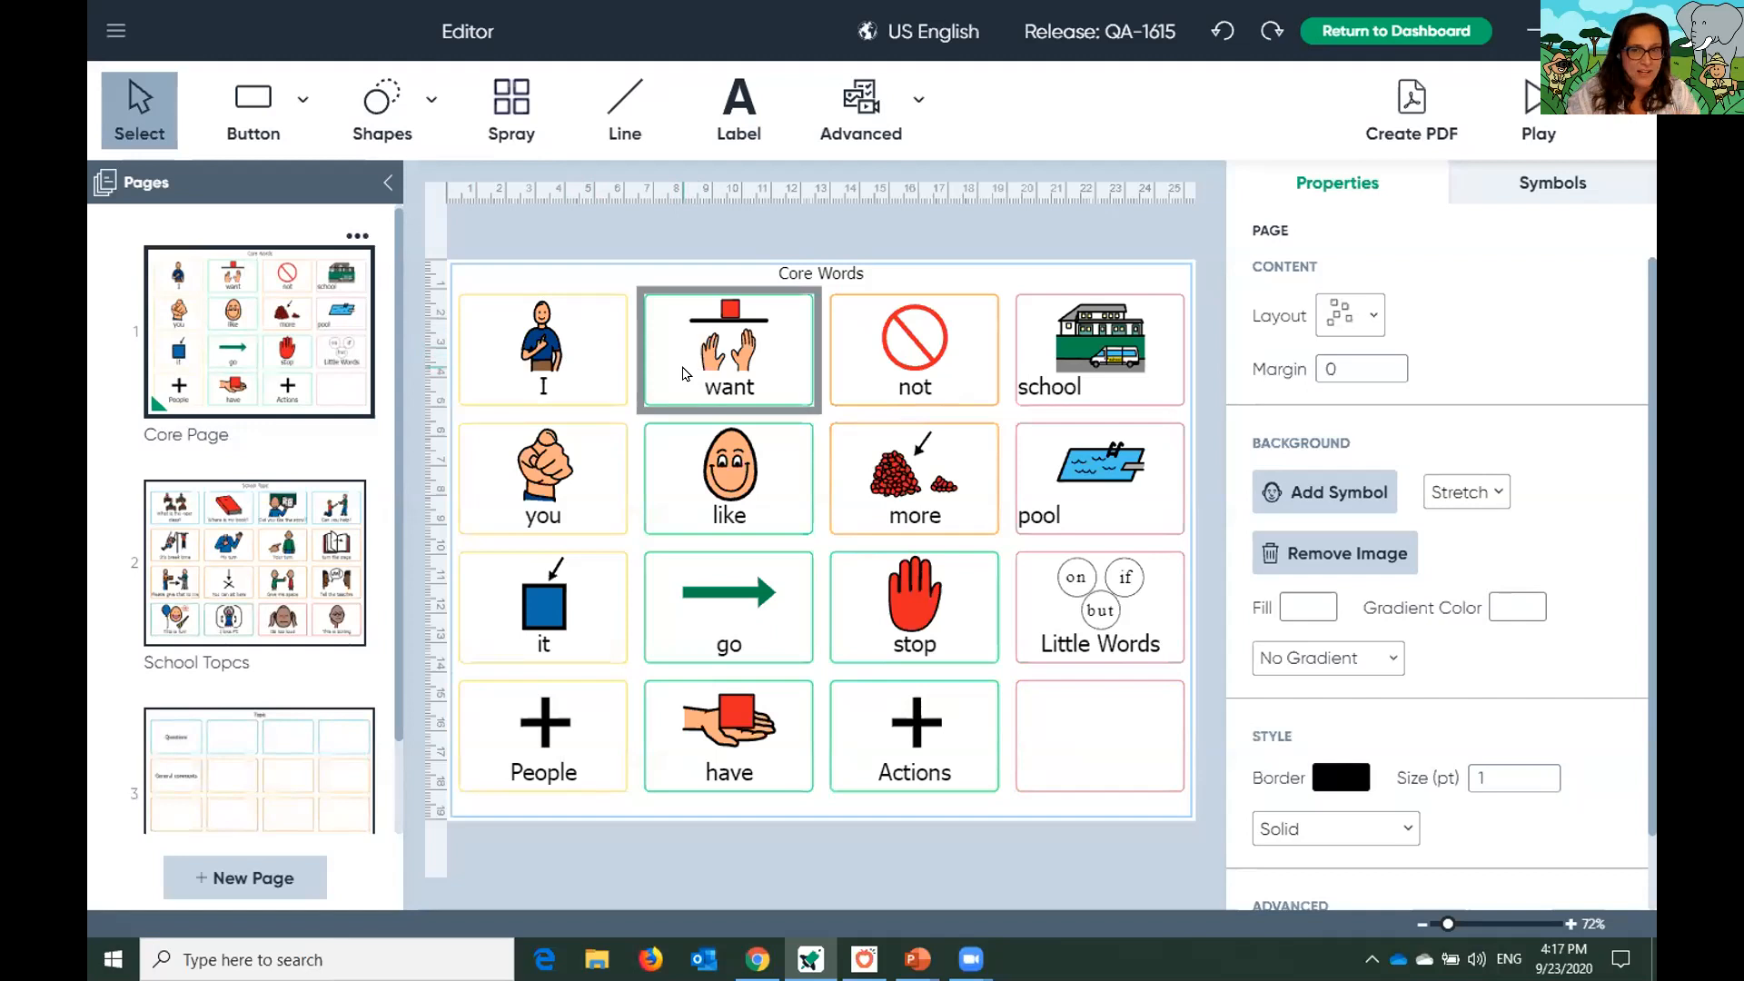
# Add a new page from the recently used communication board template with a blank four-by-four grid
pyautogui.scroll(-2, 273, 346)
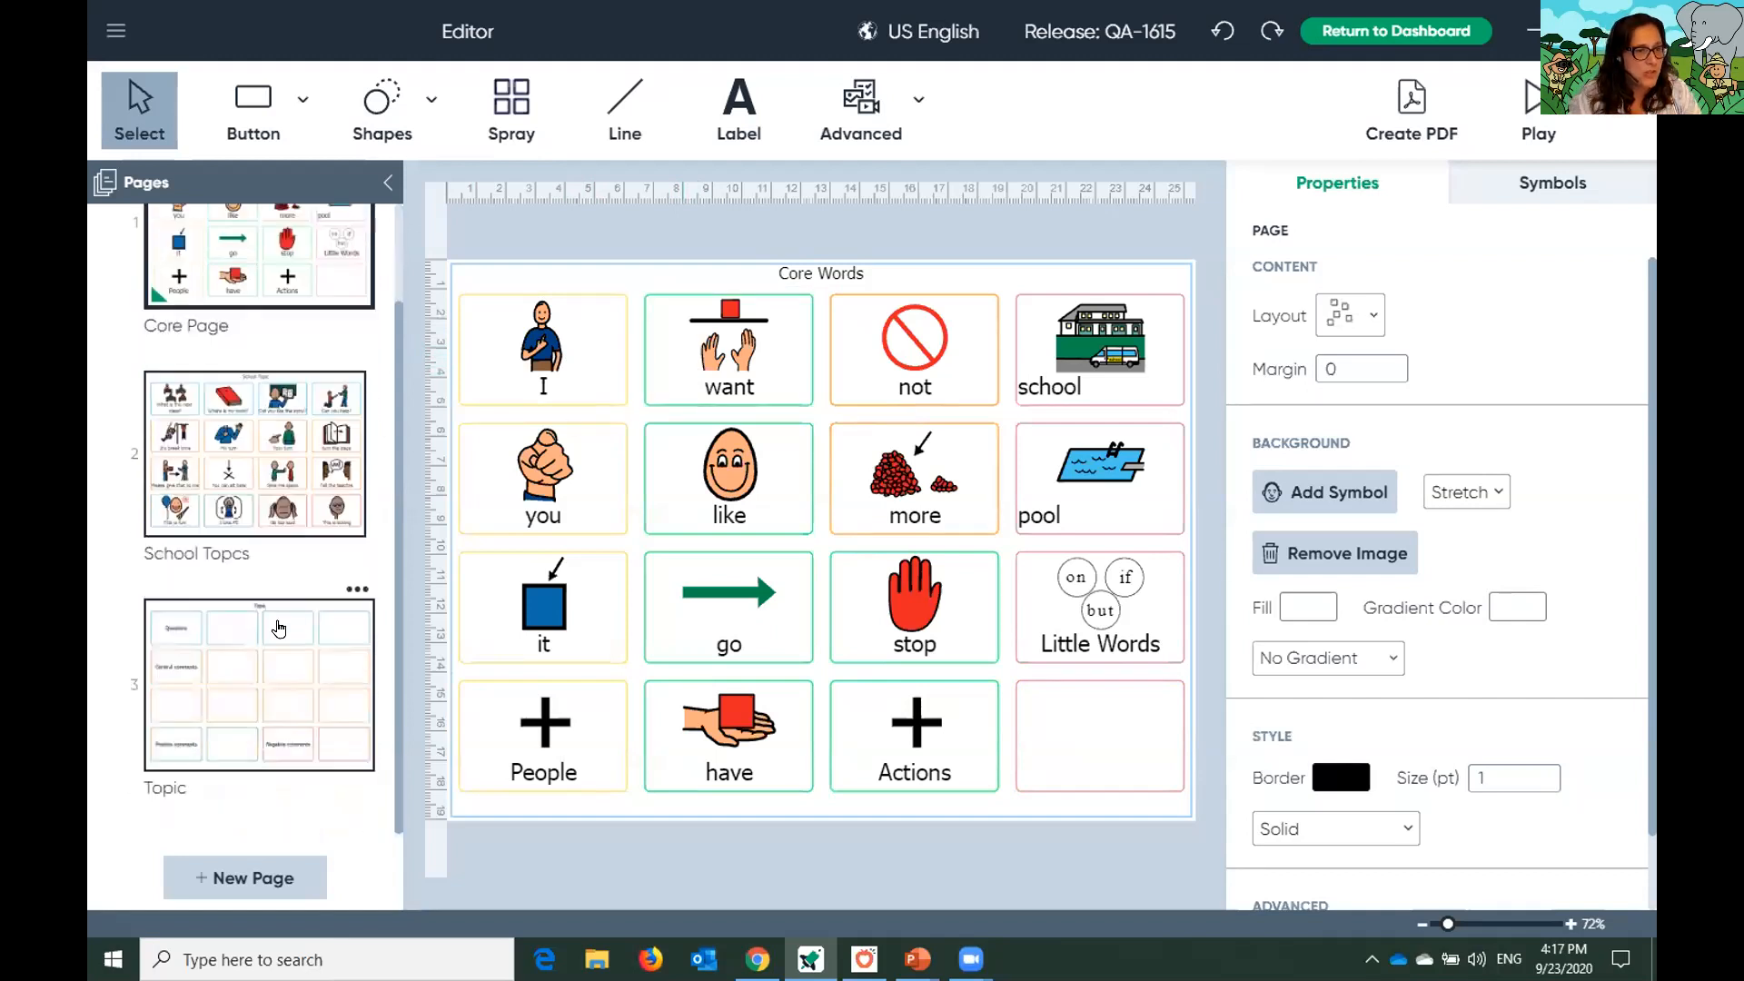
pyautogui.click(252, 888)
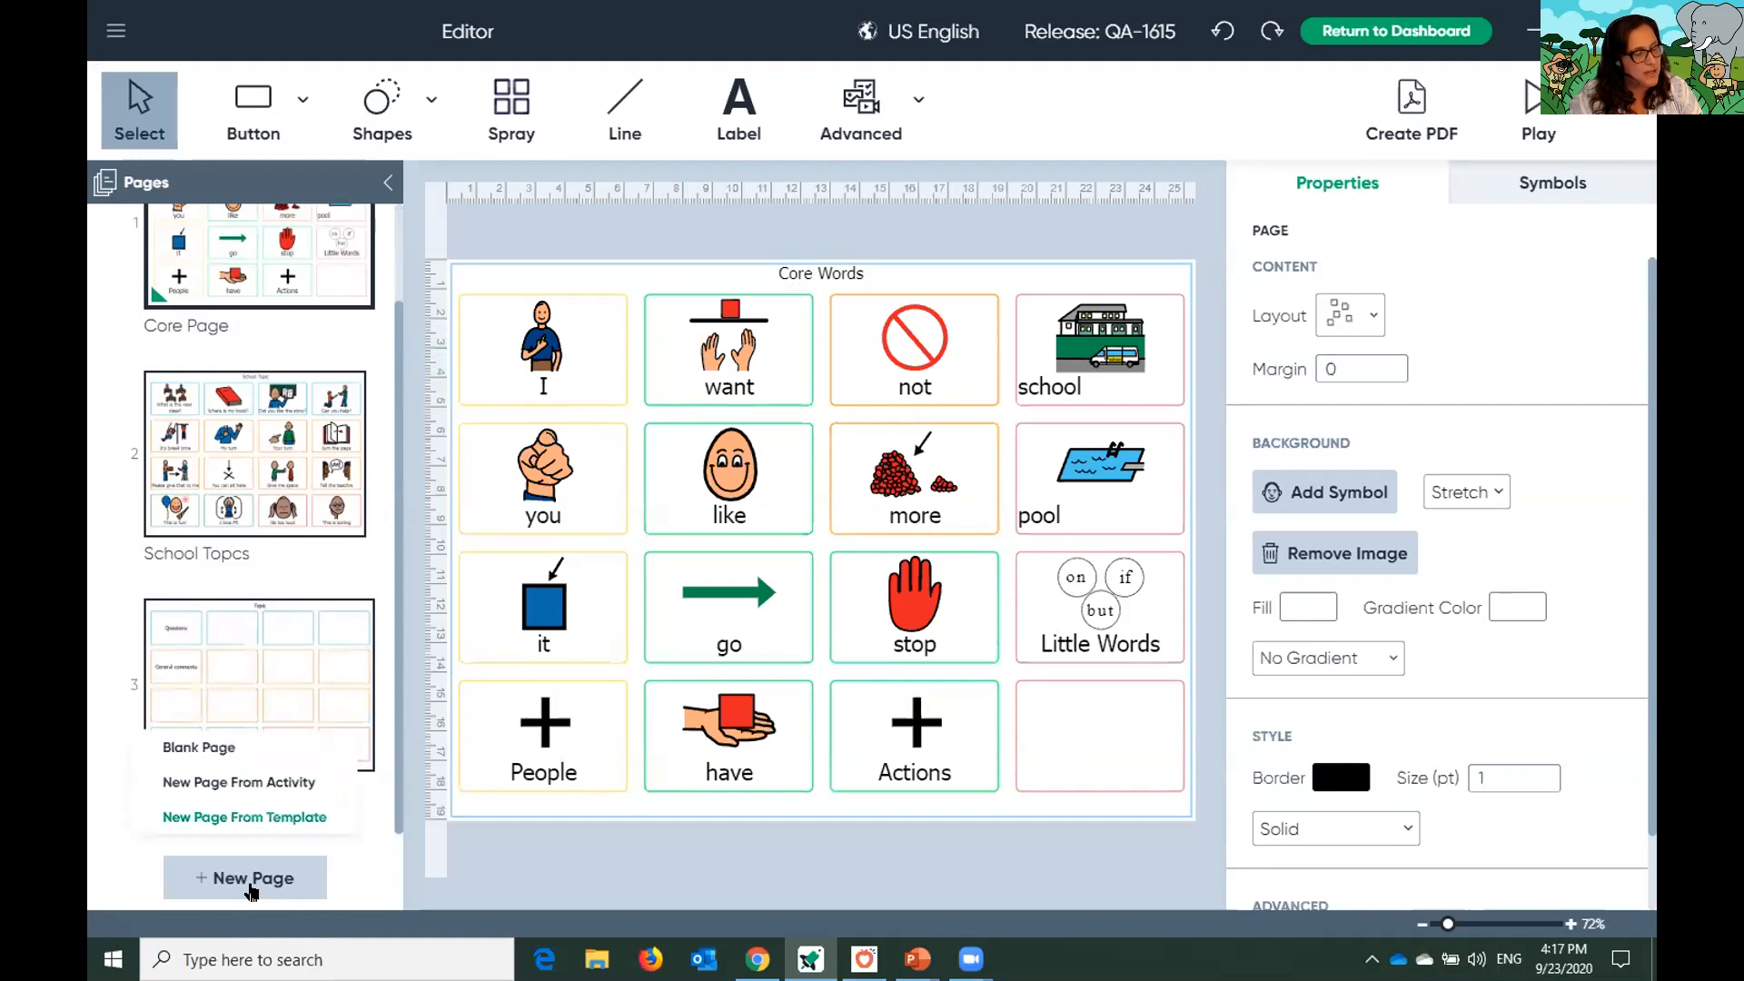
pyautogui.click(245, 817)
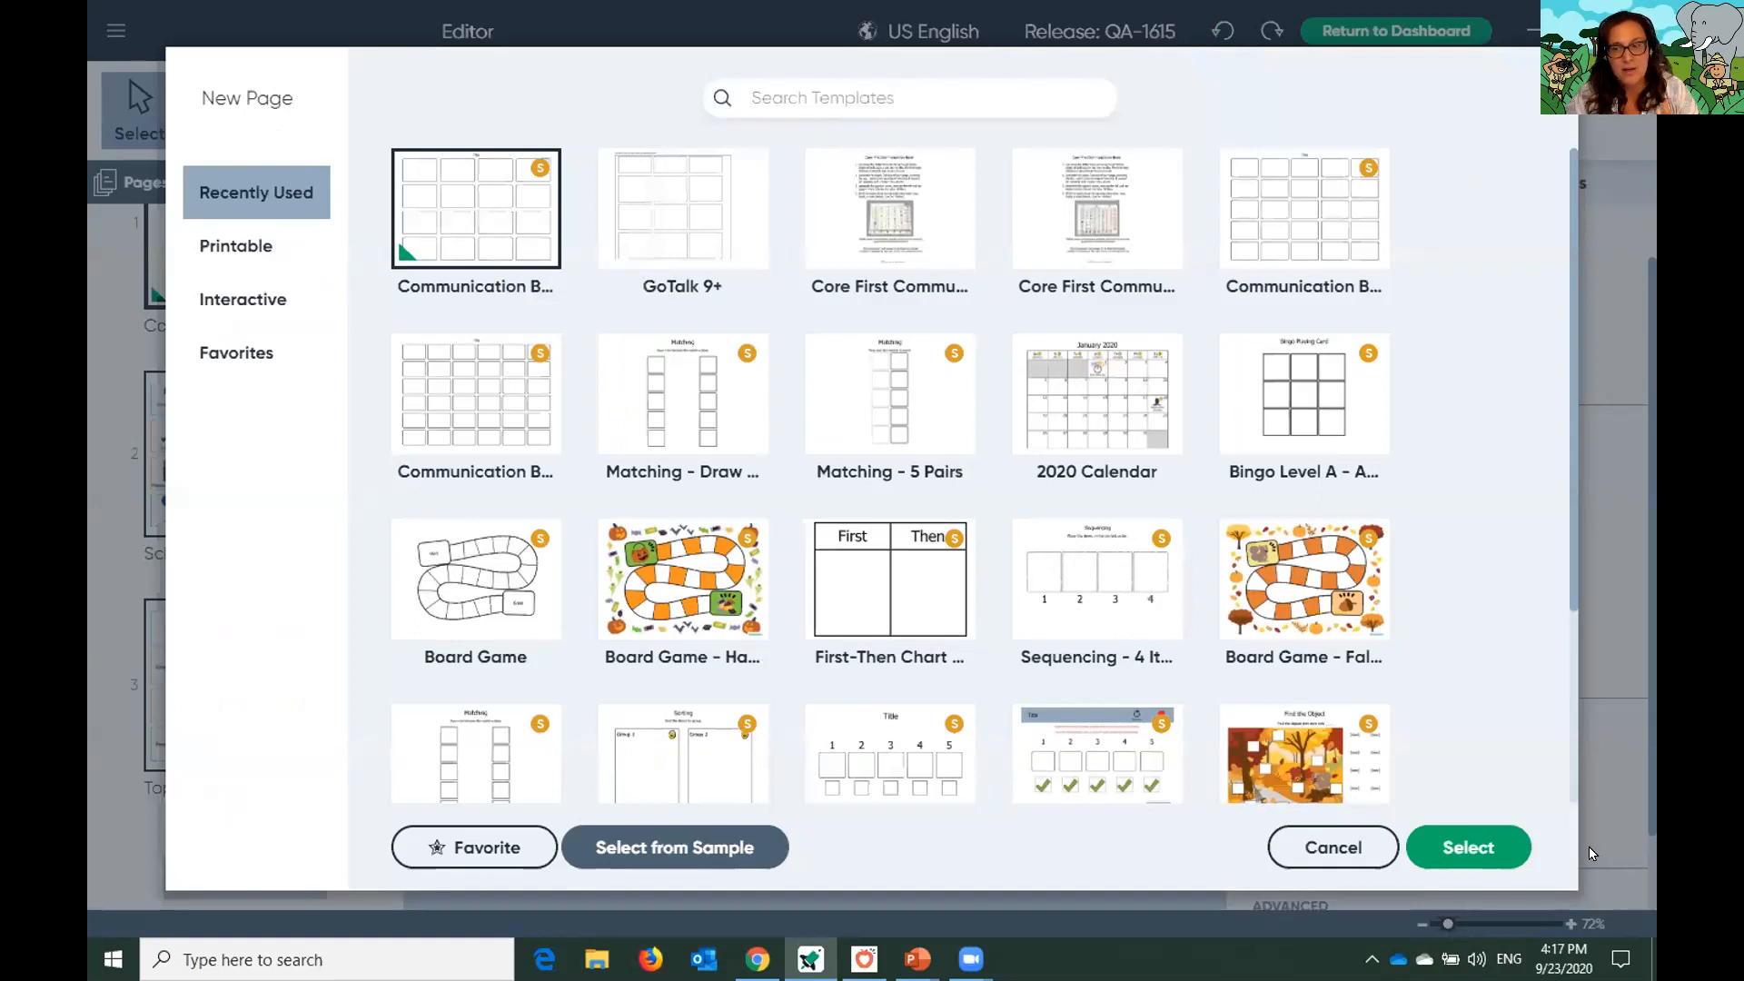
pyautogui.click(1487, 848)
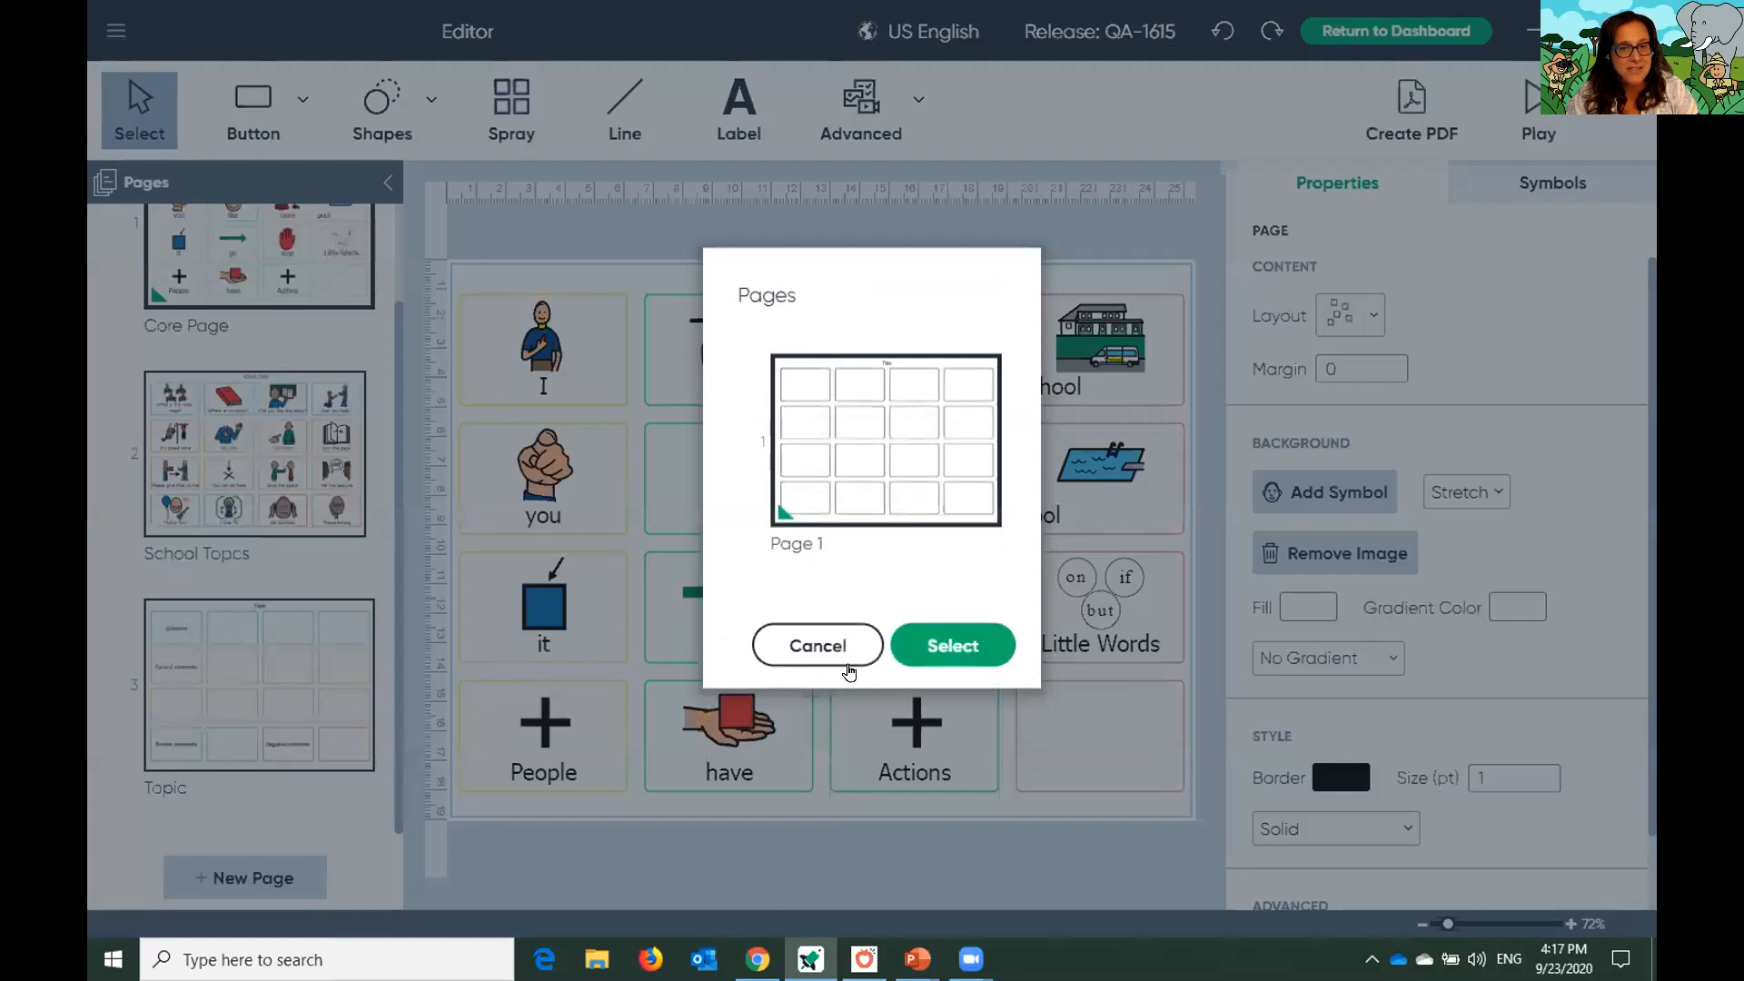
pyautogui.click(940, 658)
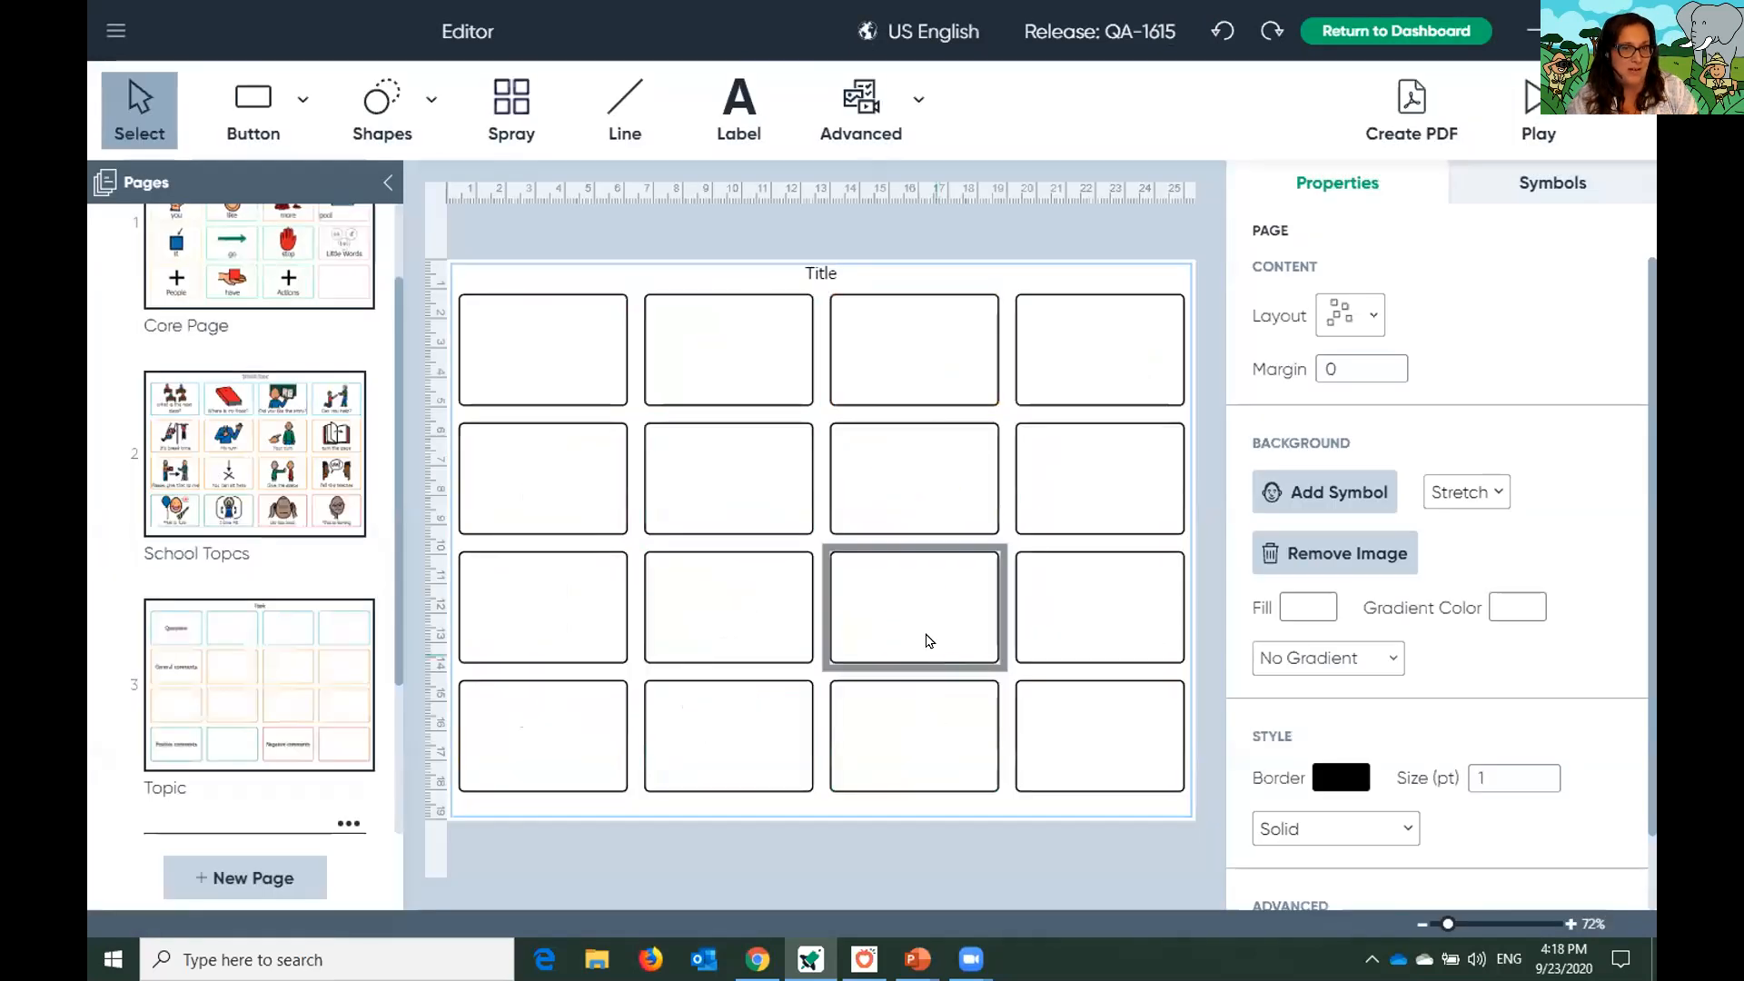
# Change the new page's title to "swimming"
pyautogui.doubleClick(818, 273)
pyautogui.write('sw')
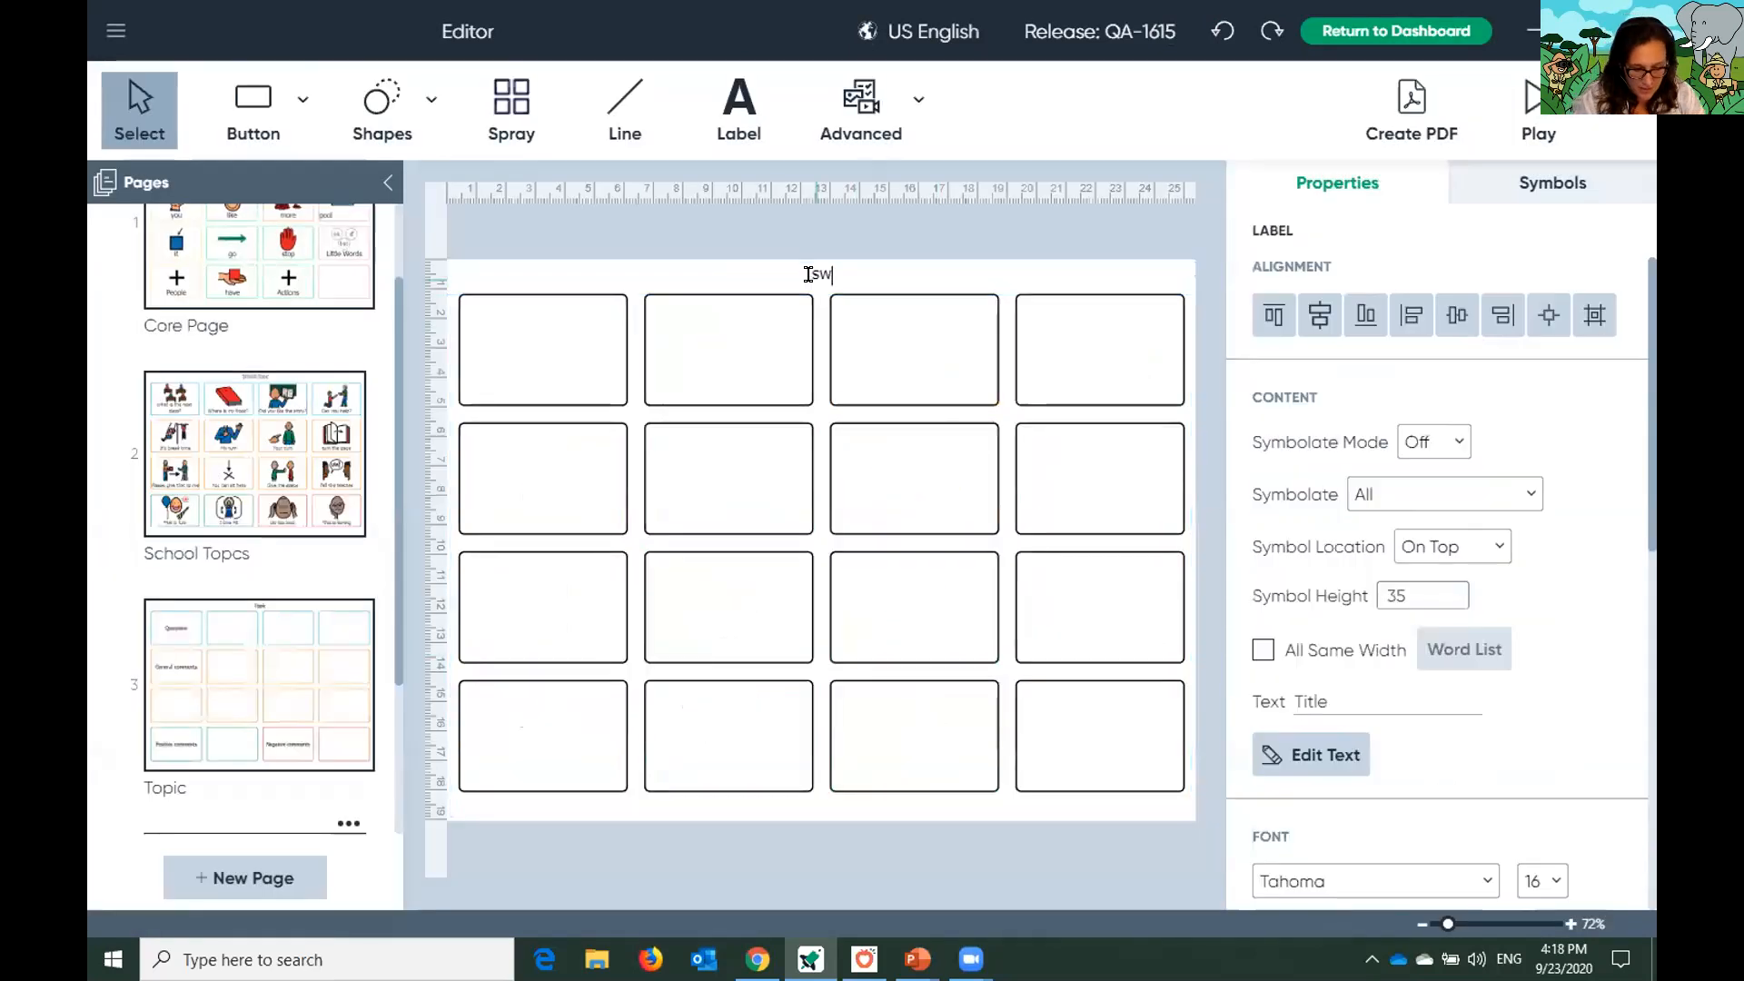
pyautogui.write('imming')
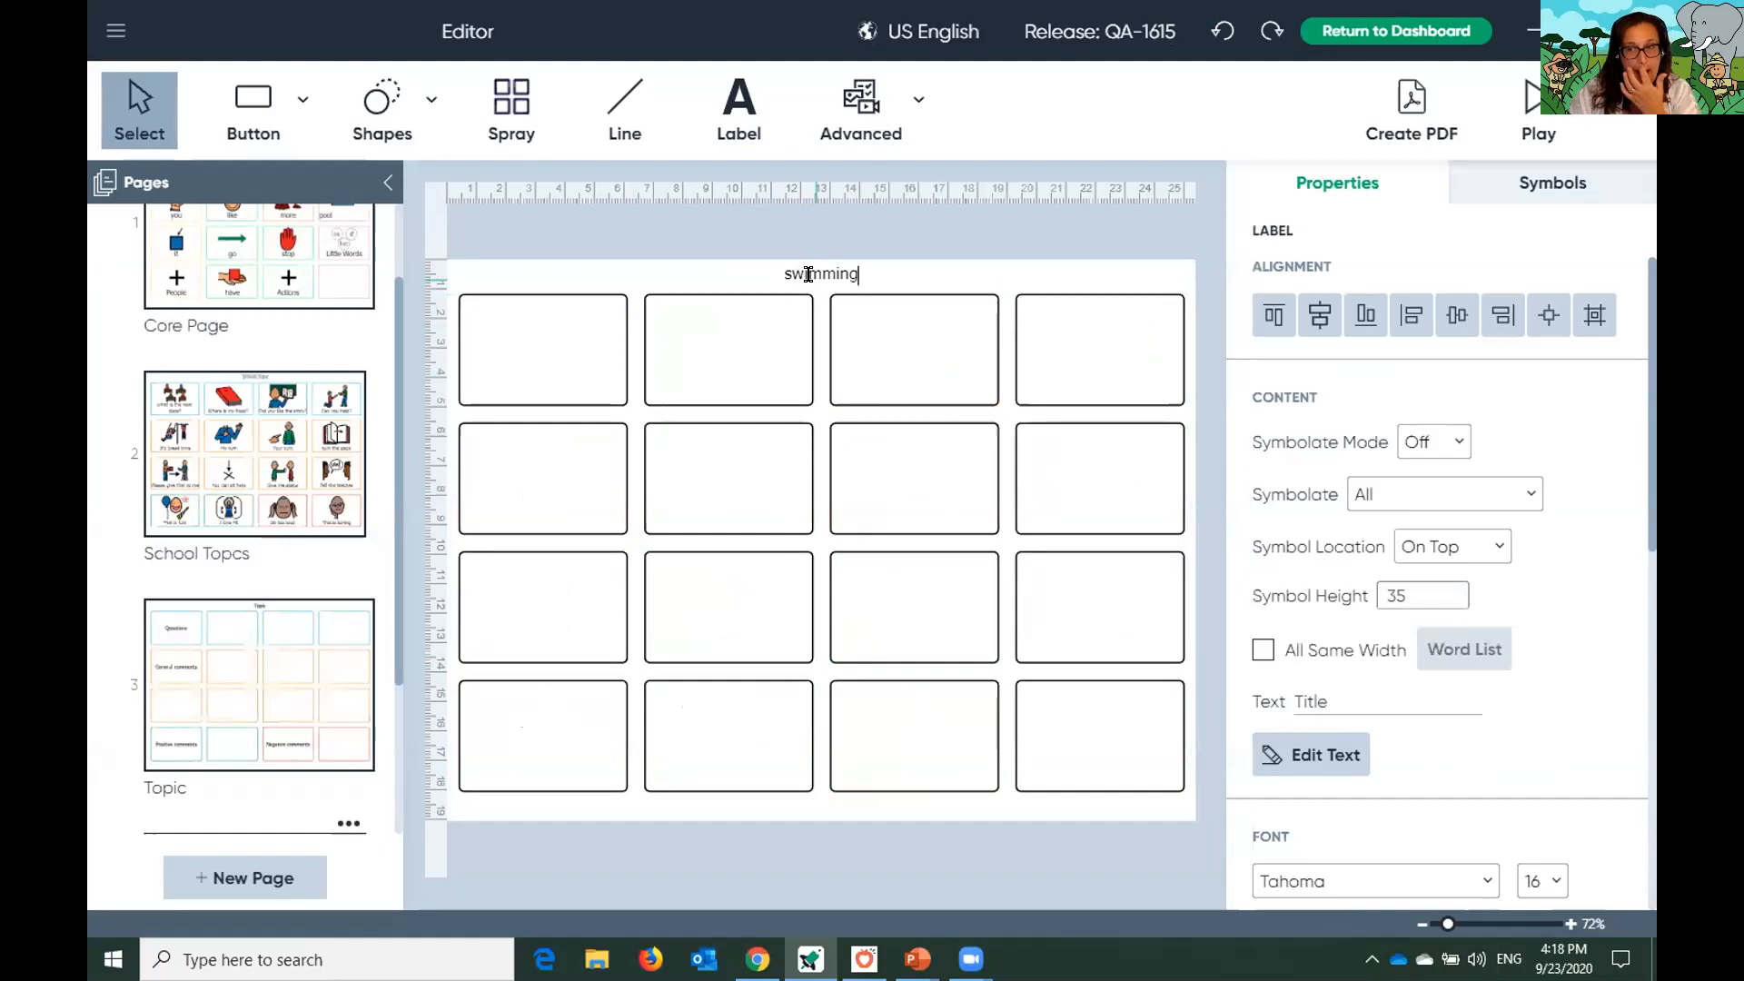
# Label the first cell of the swimming page "splash" and give it the symbol of a hand splashing water
pyautogui.click(534, 368)
pyautogui.write('splash')
pyautogui.press('Return')
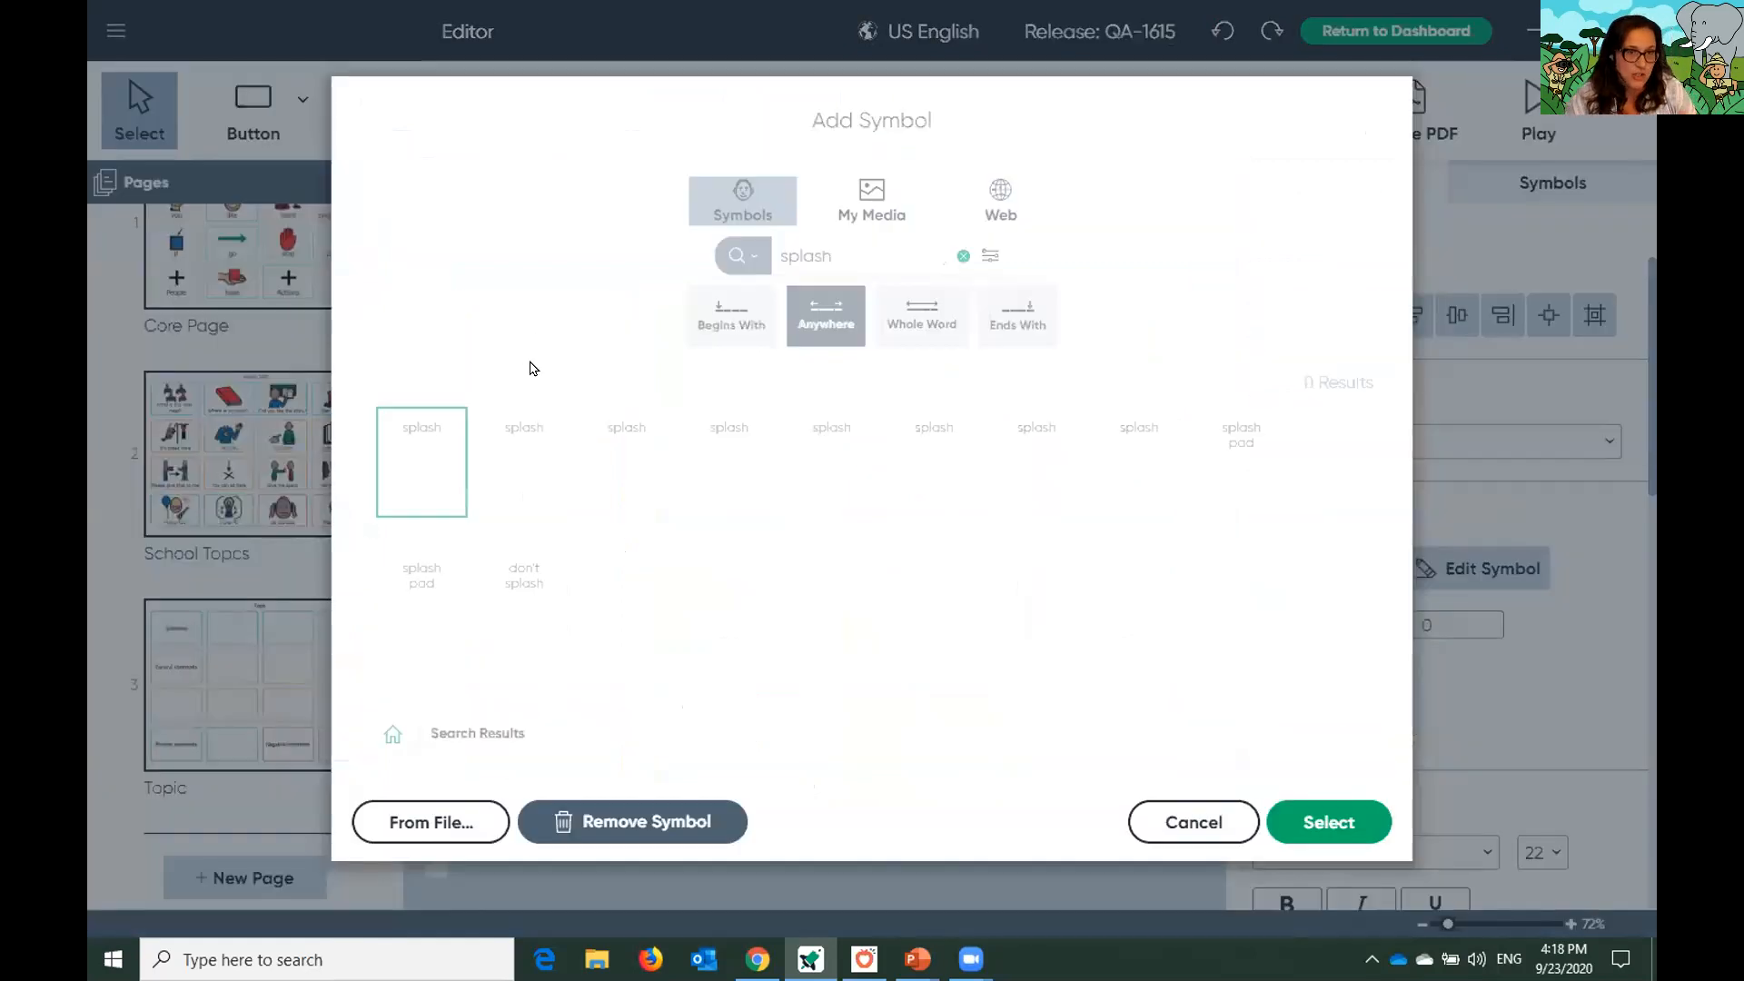
pyautogui.click(1293, 825)
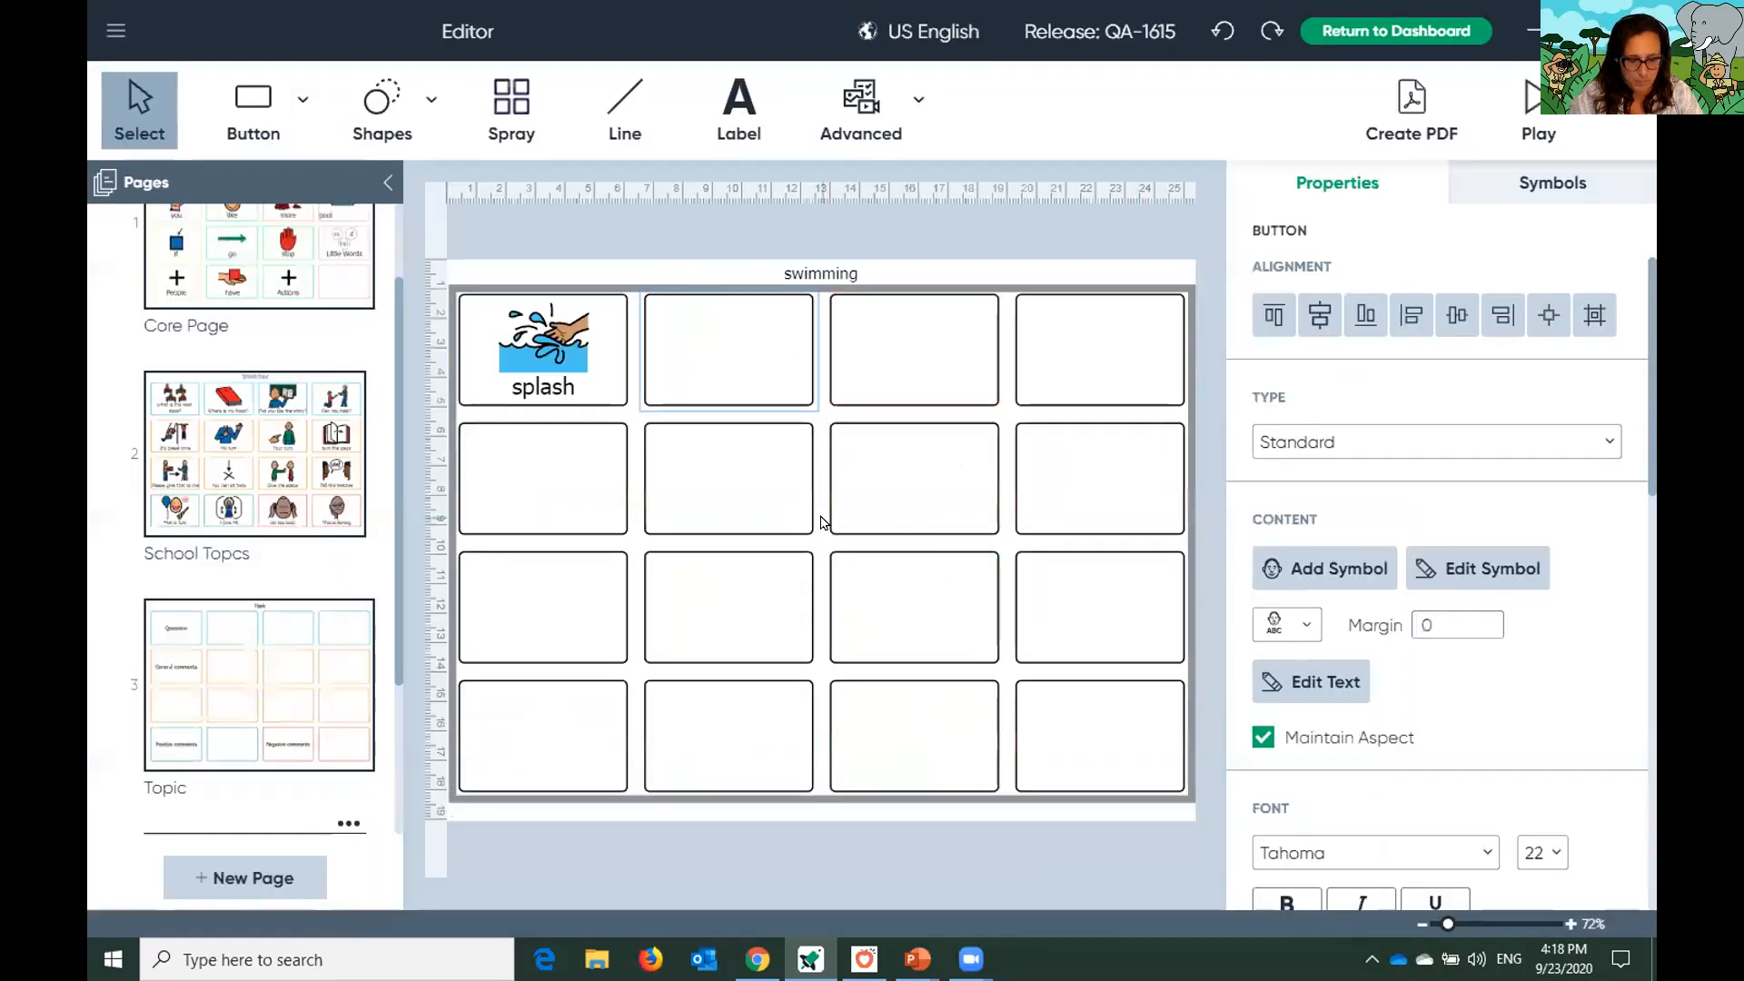
# Label the second cell in the first row "bubbles" and give it the symbol of a swimmer blowing bubbles in water
pyautogui.press('Tab')
pyautogui.write('bubbles')
pyautogui.press('Return')
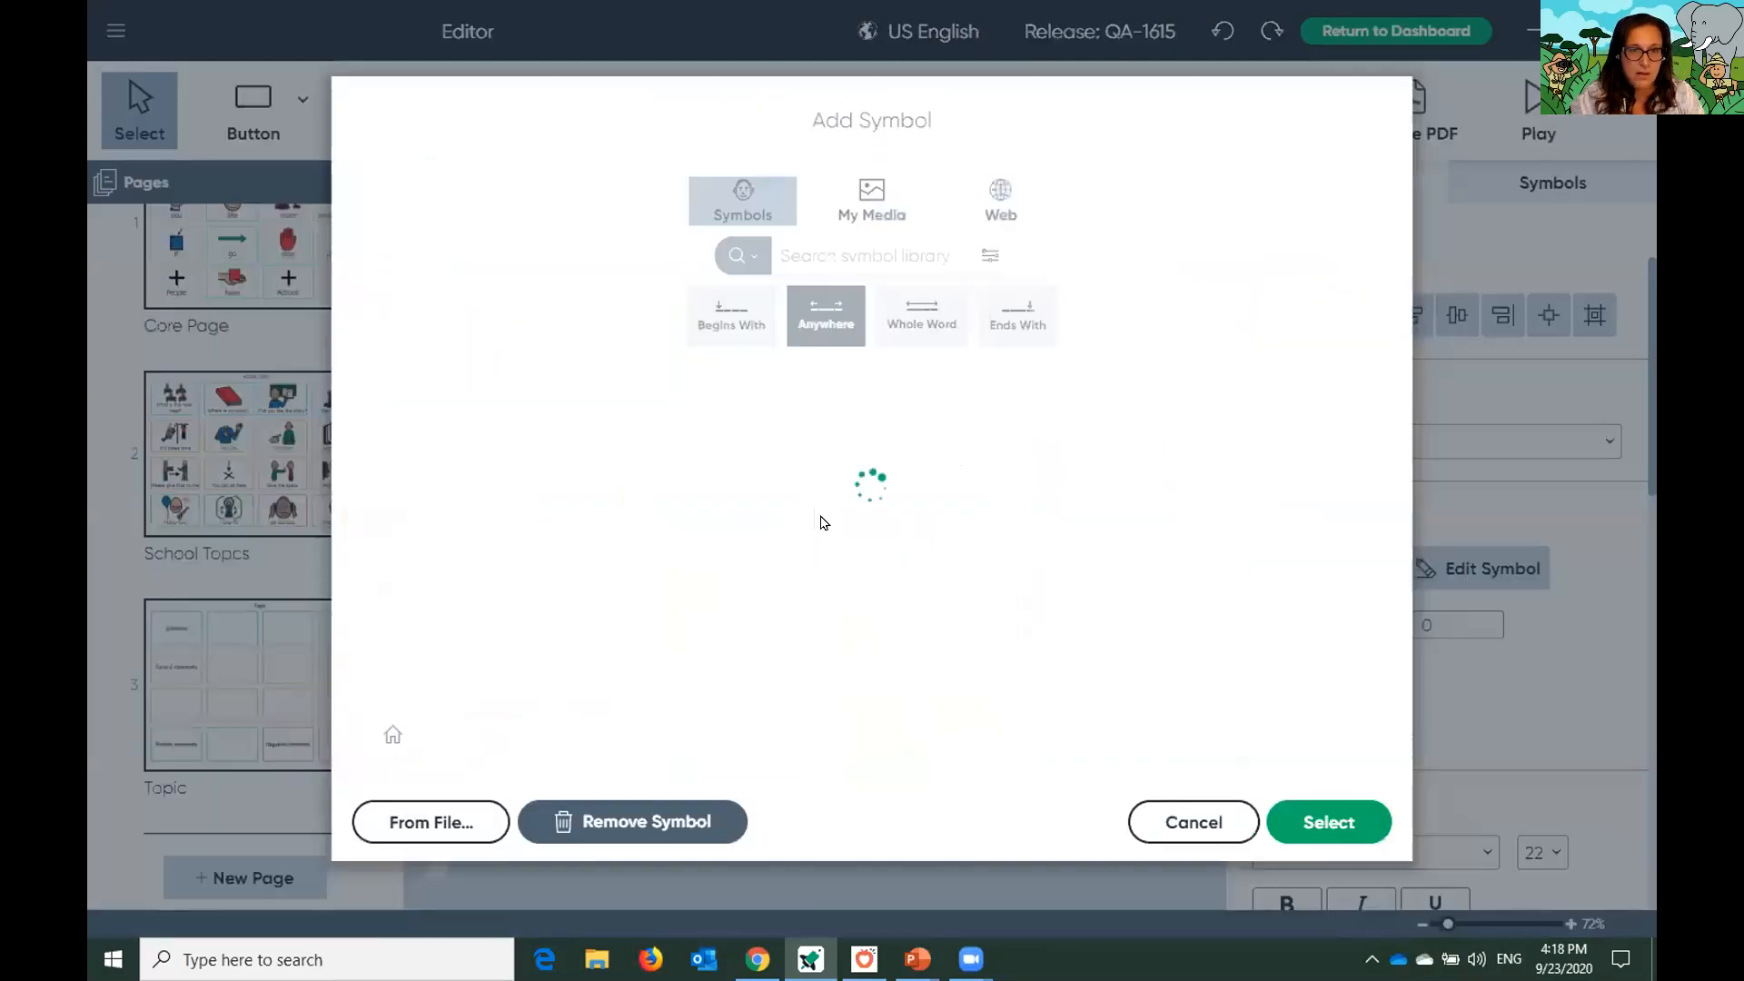
pyautogui.click(850, 467)
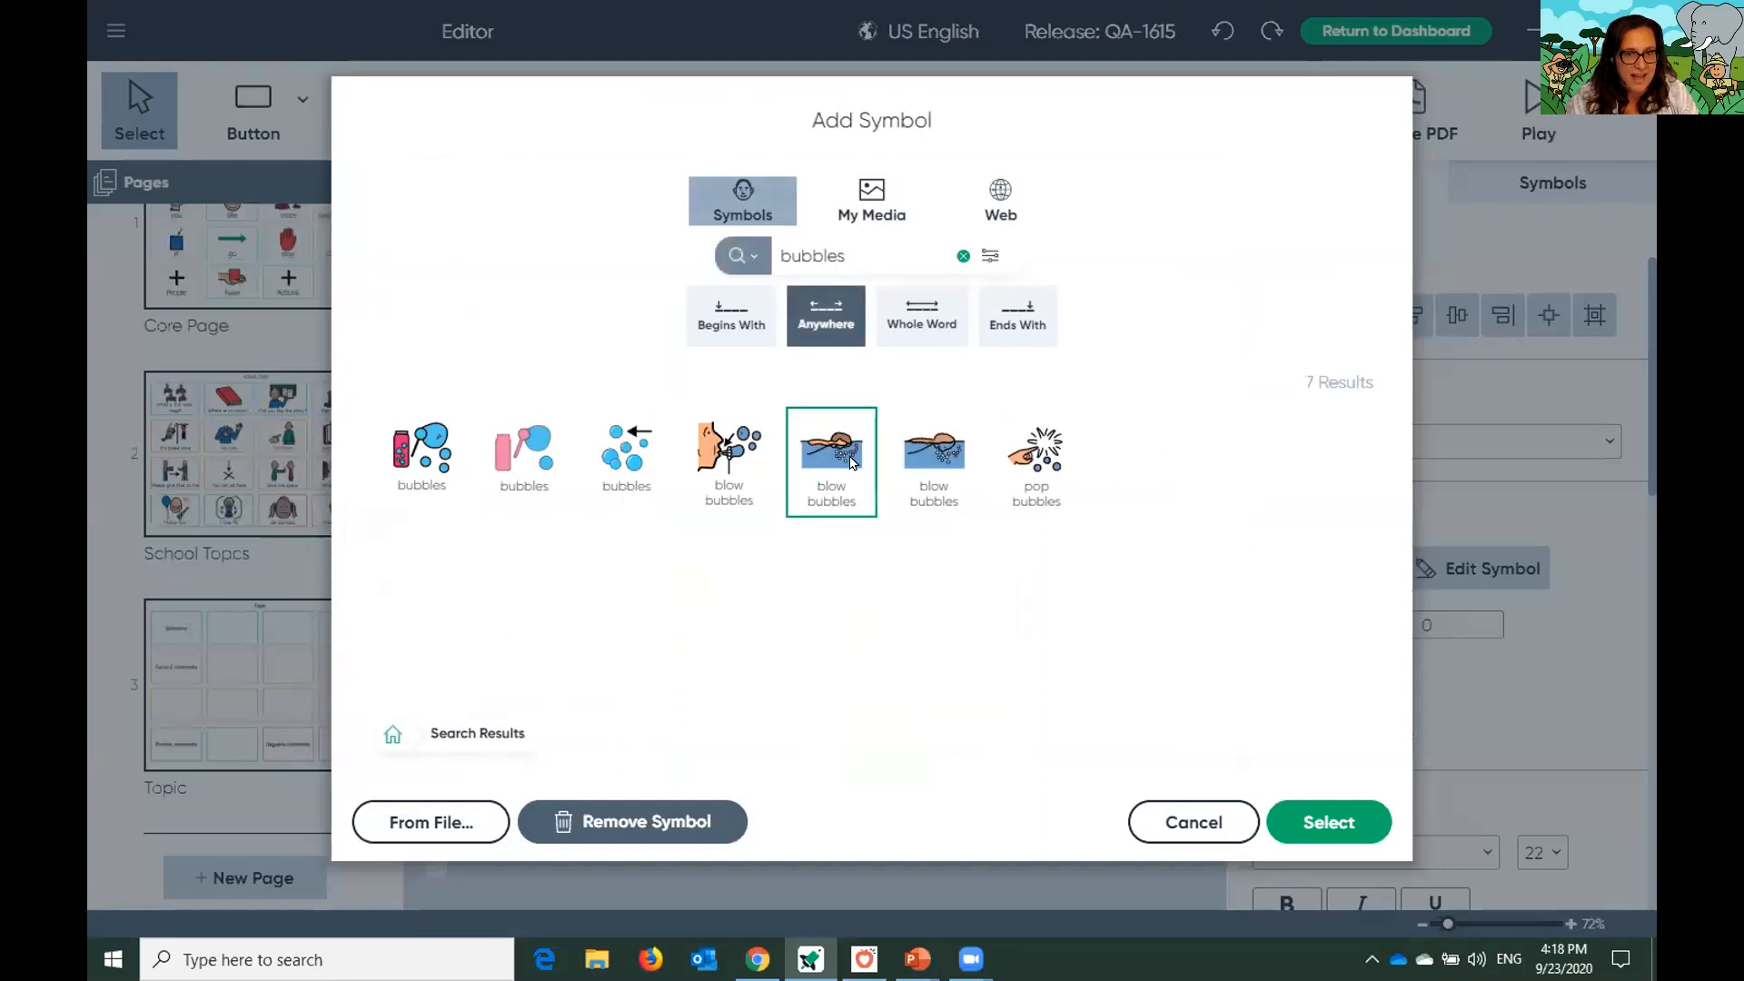
pyautogui.click(1299, 822)
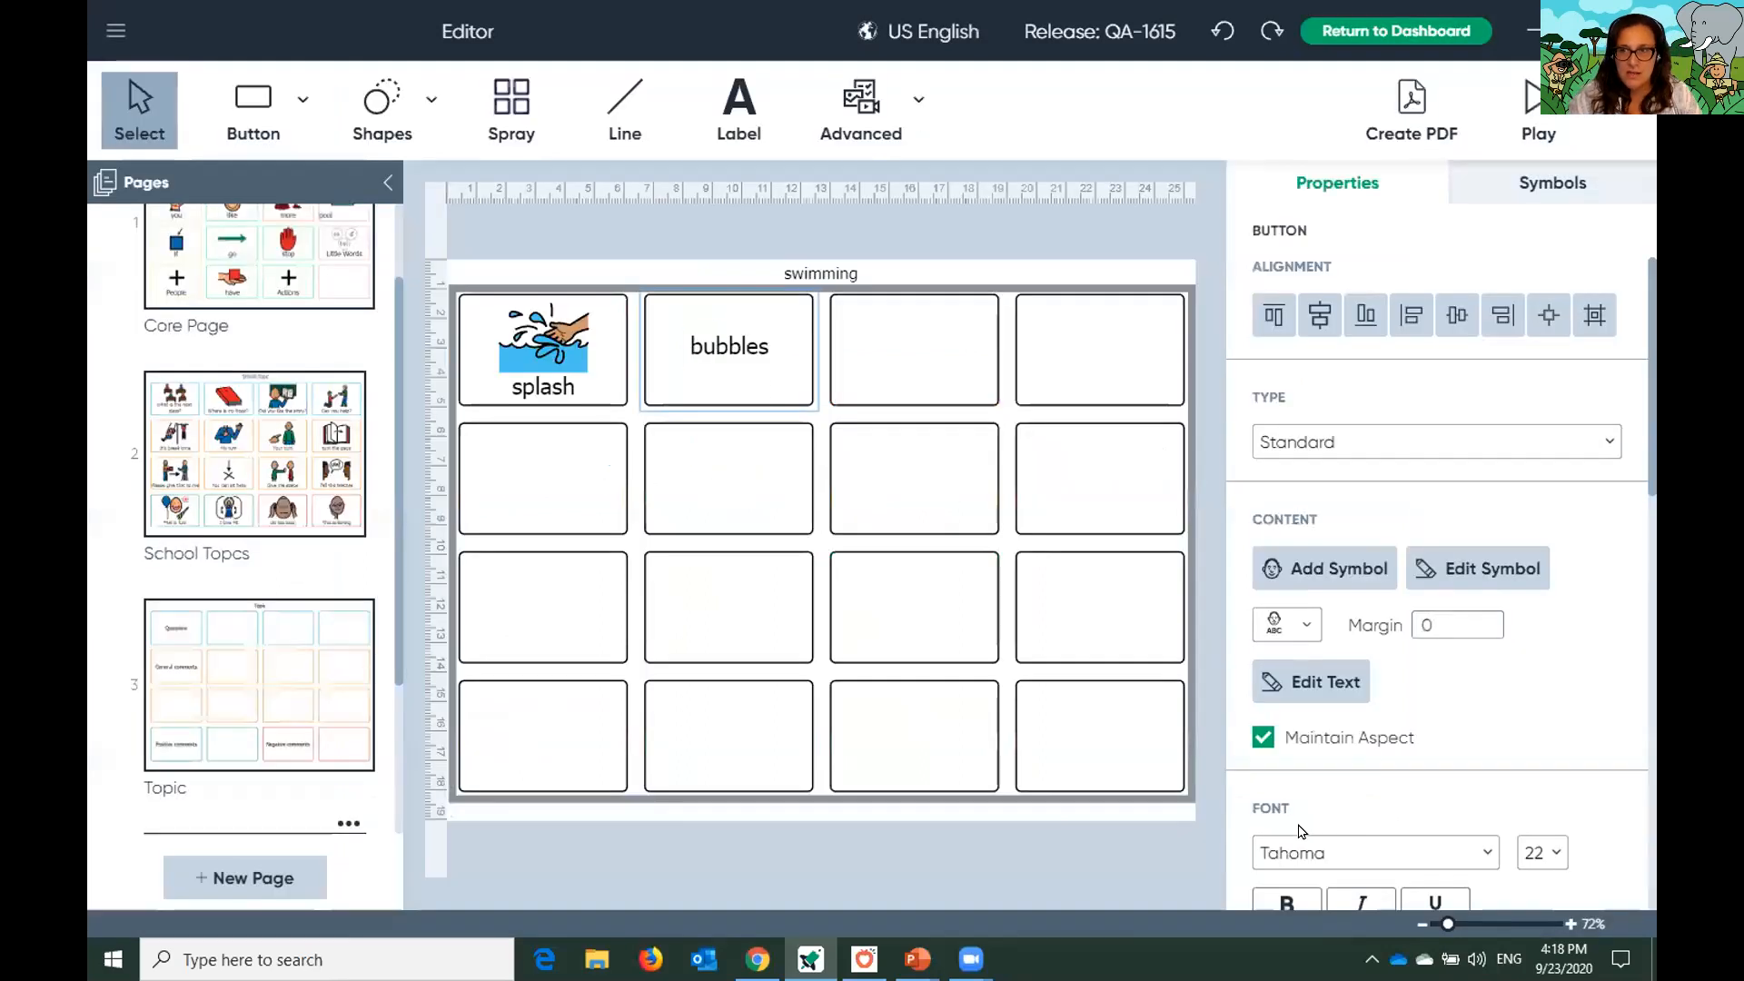
# Browse the symbol library's Toys & Play category to Sports Actions and open the Swimming Actions folder
pyautogui.click(1549, 185)
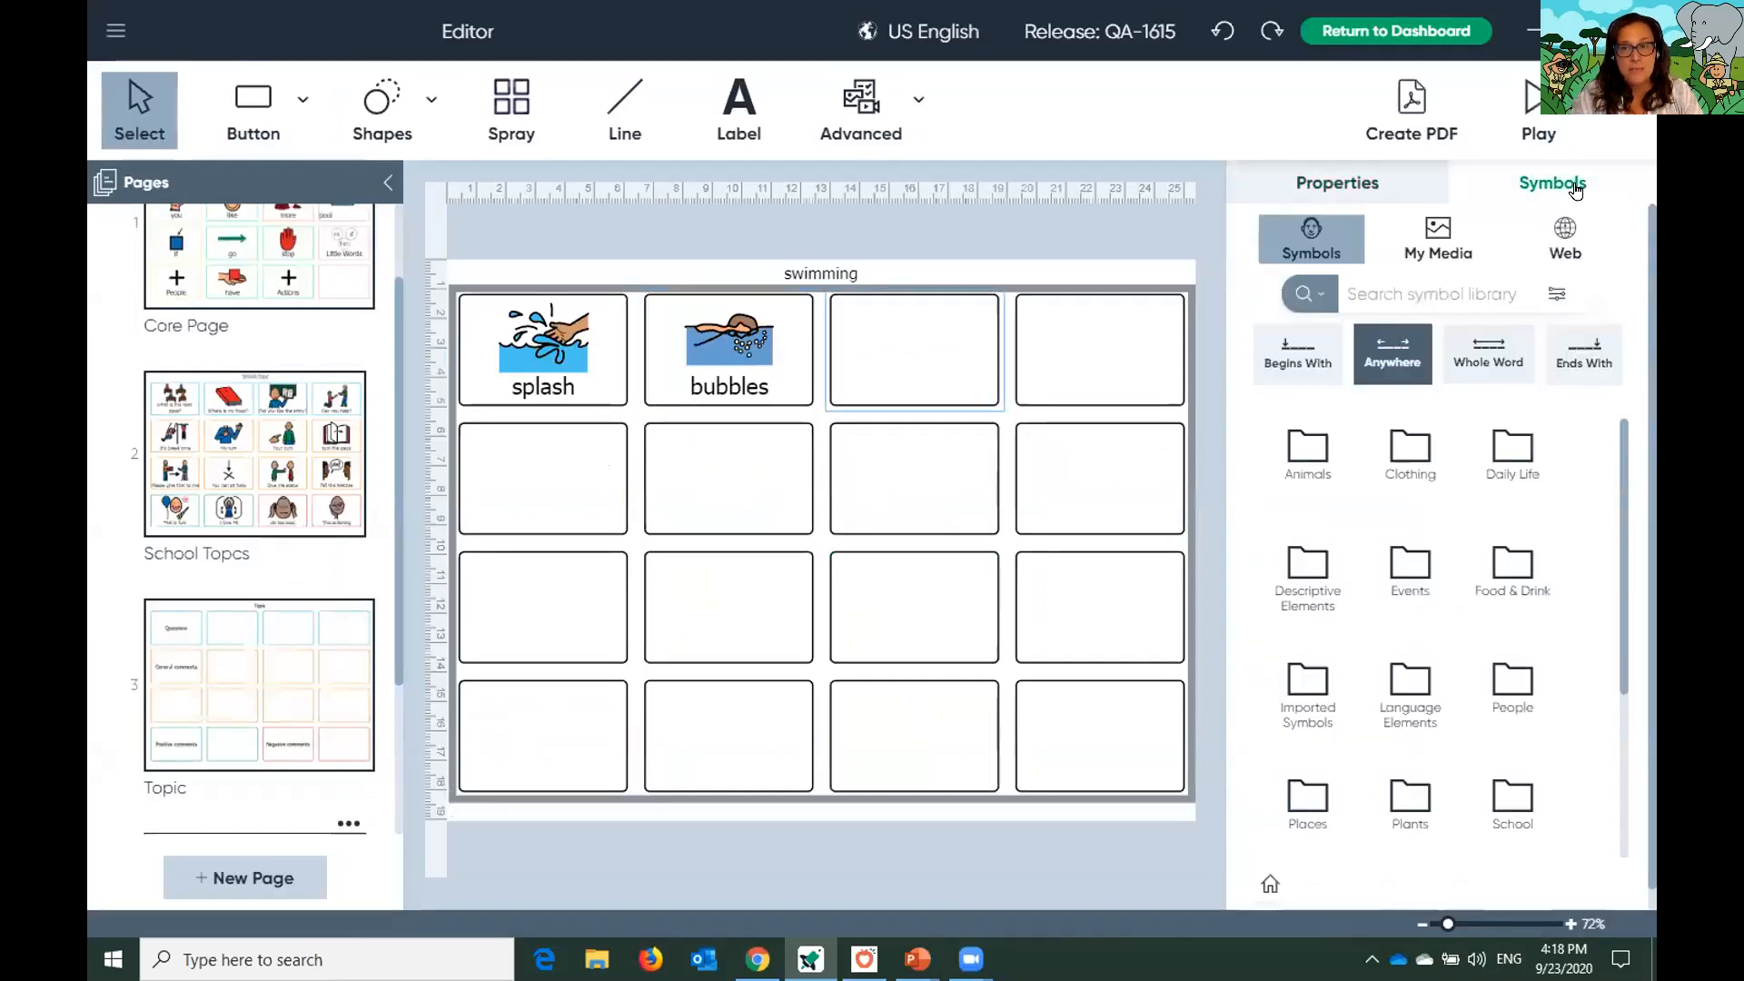
pyautogui.scroll(-1, 1497, 614)
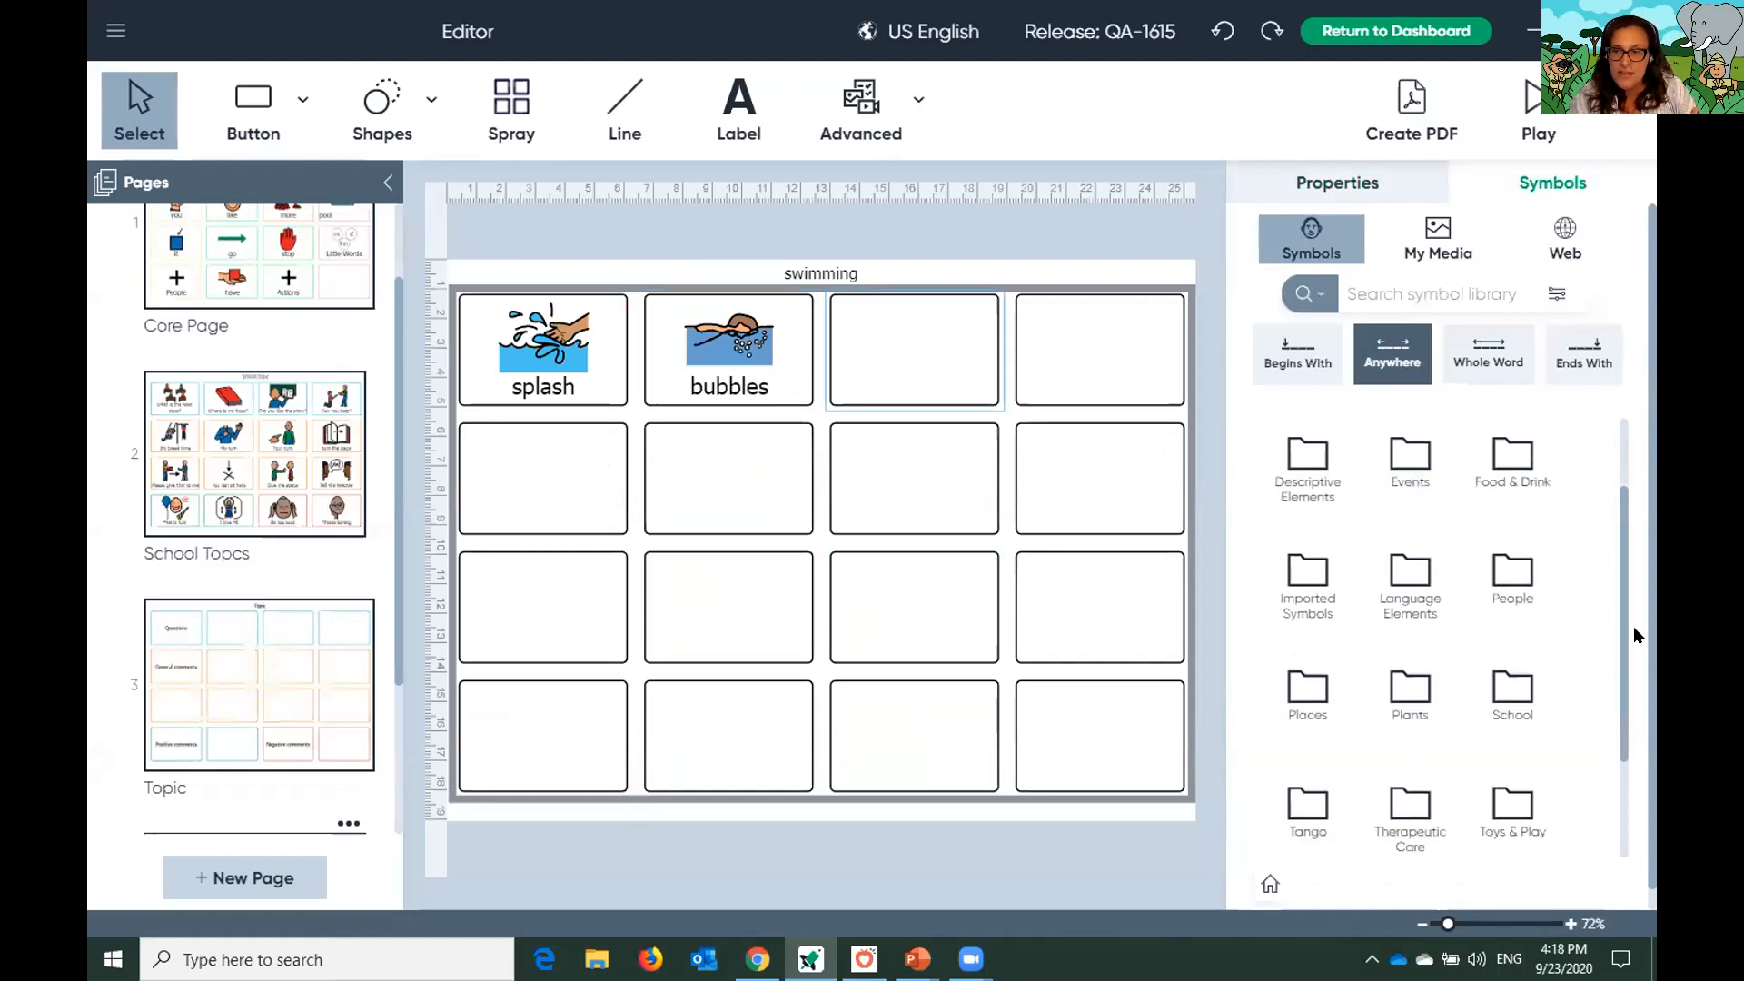
pyautogui.moveTo(1625, 622); pyautogui.dragTo(1635, 741)
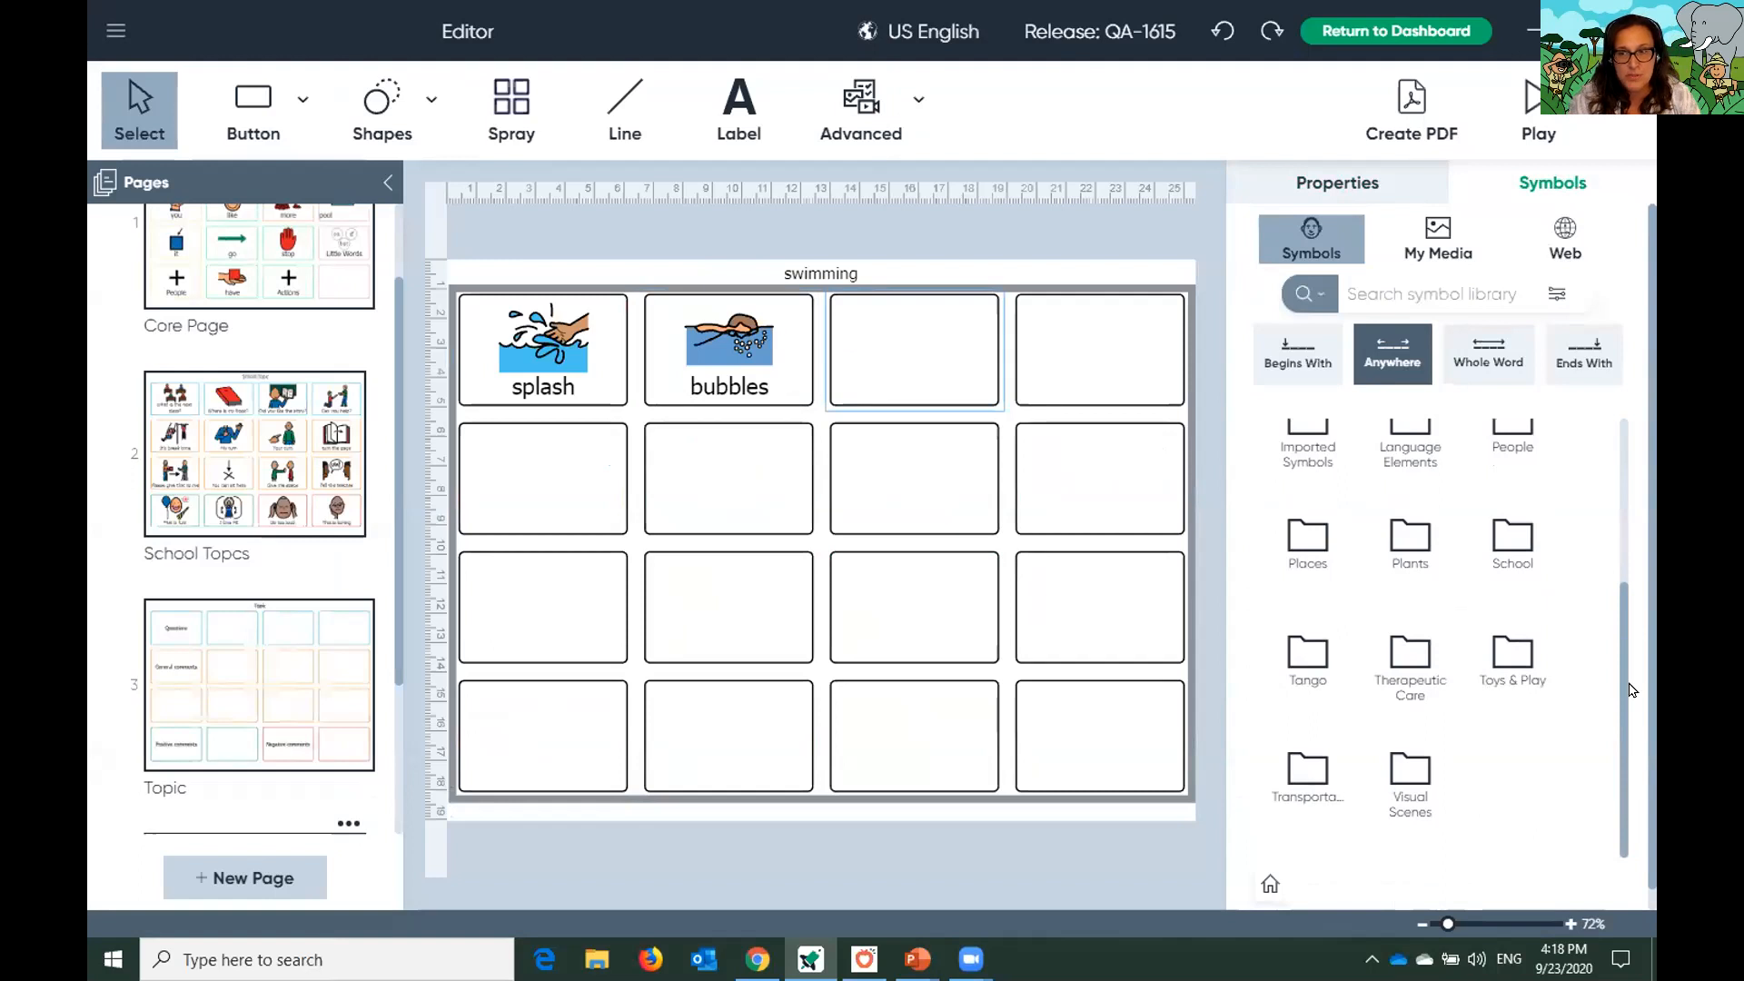
pyautogui.scroll(3, 1627, 612)
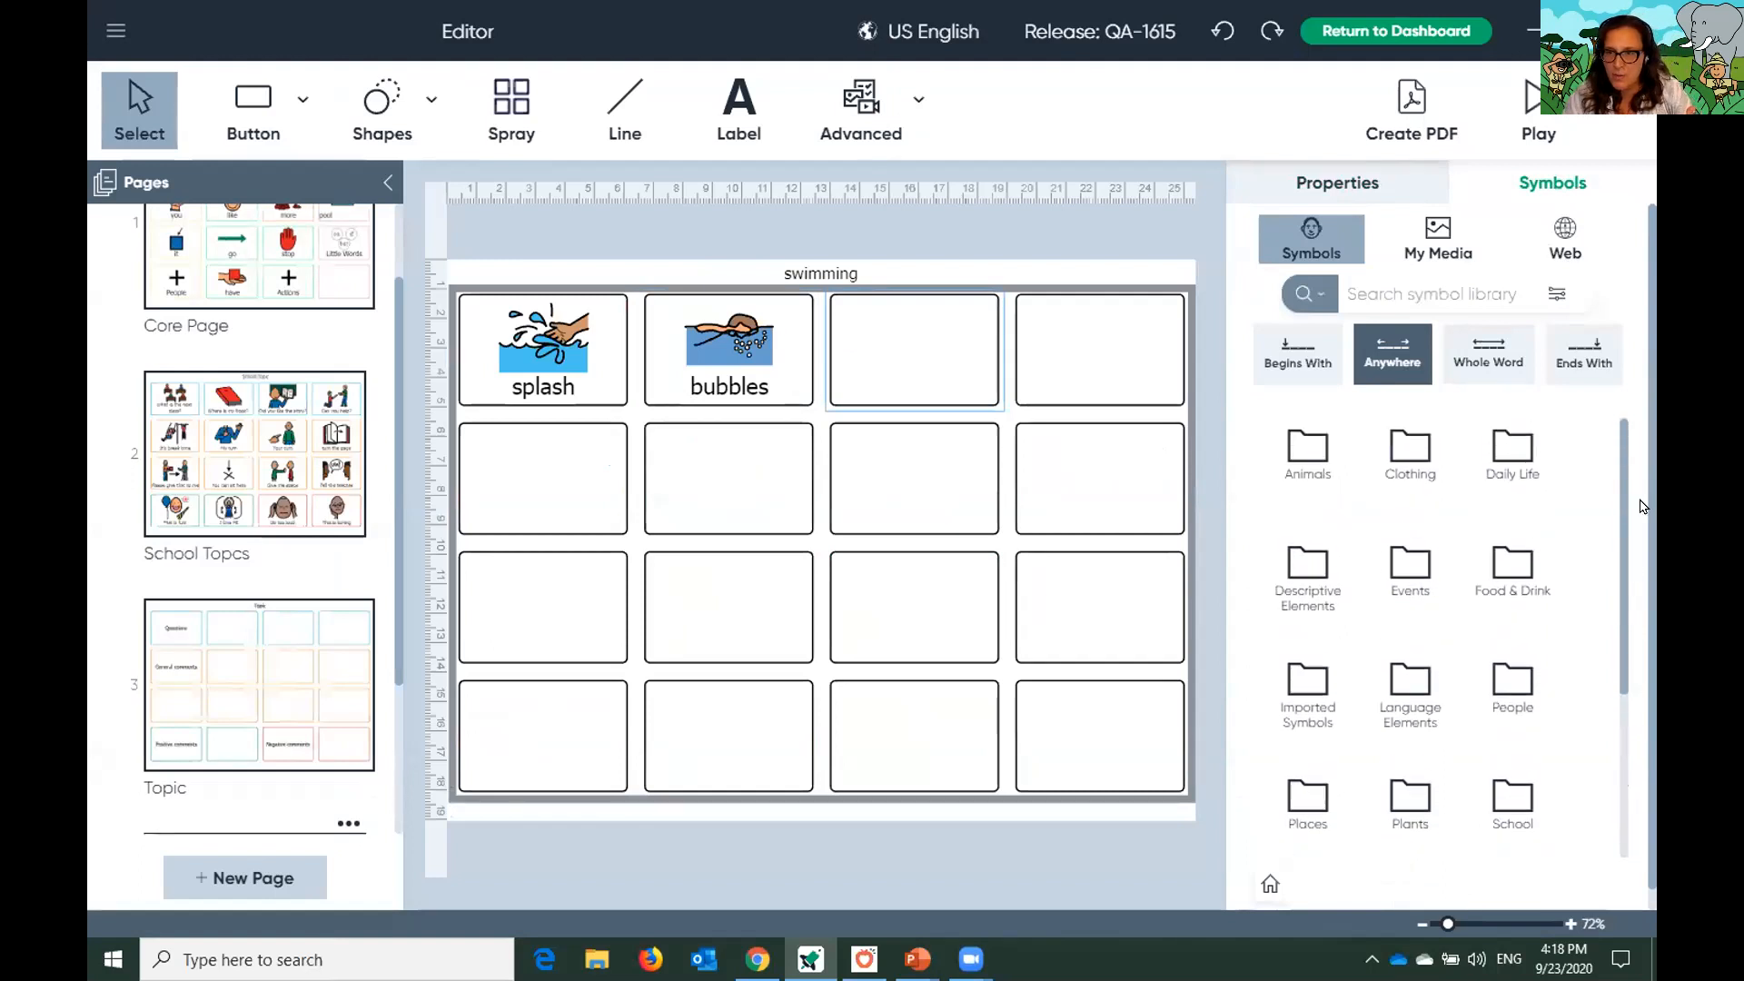
pyautogui.scroll(-3, 1524, 556)
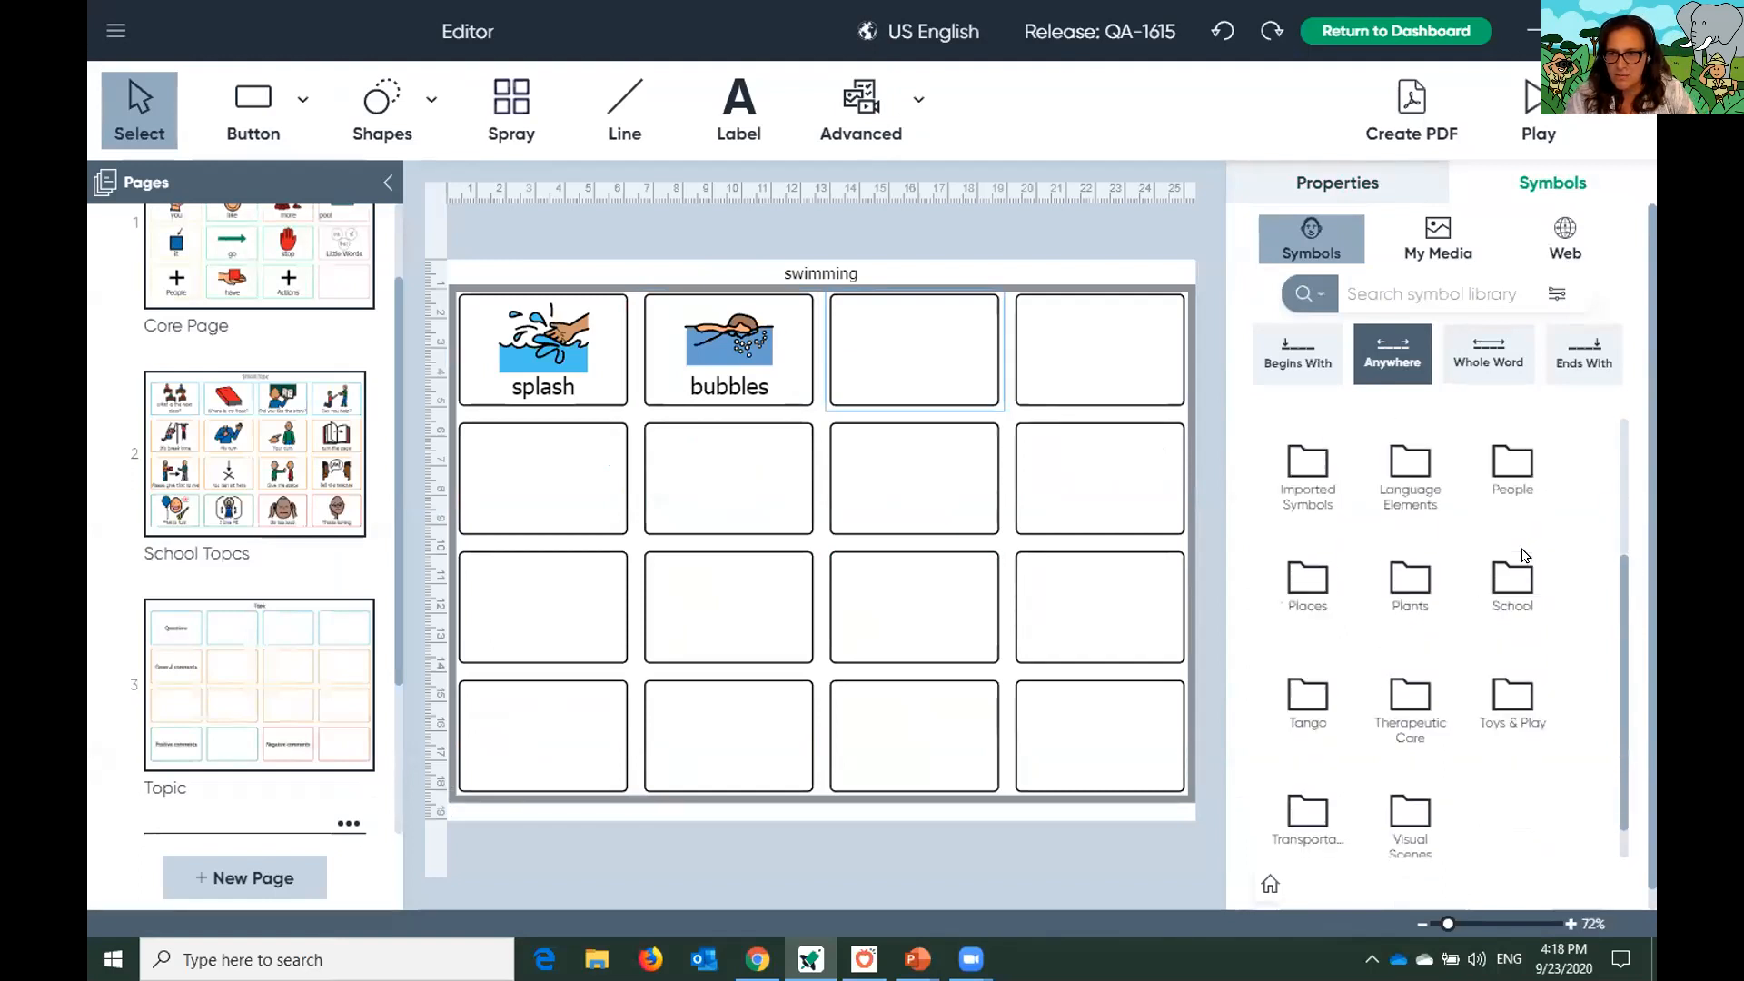
pyautogui.click(1522, 704)
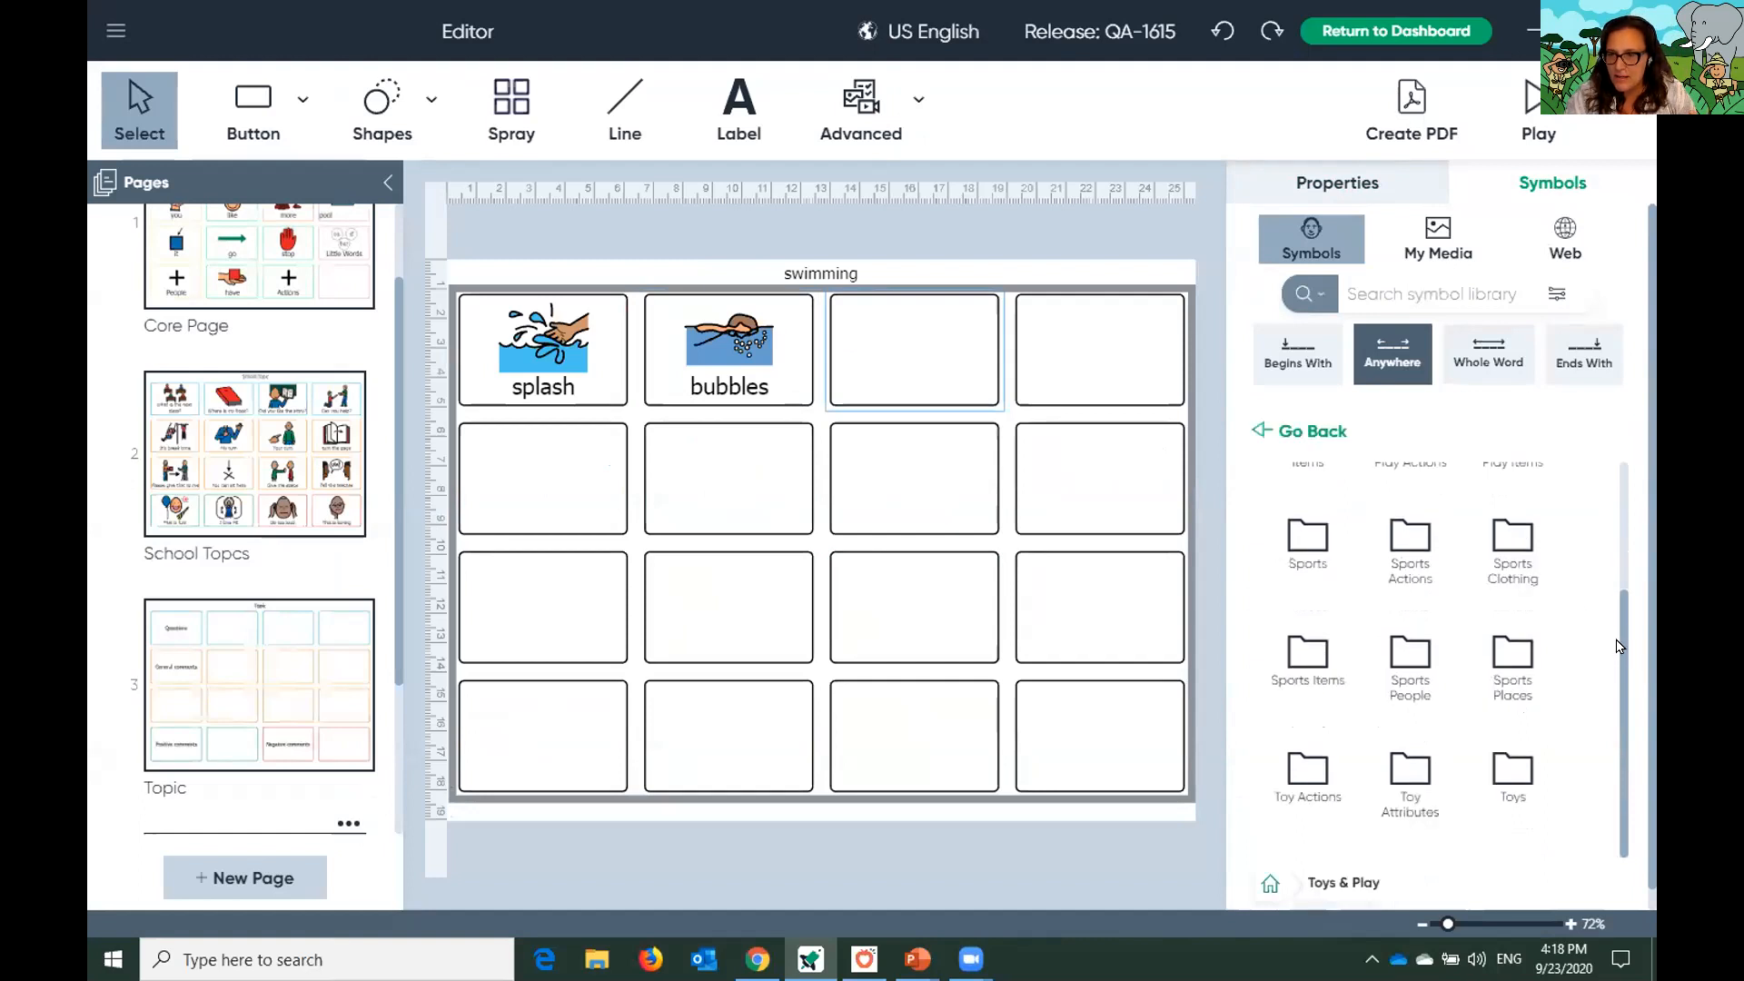
pyautogui.click(1410, 545)
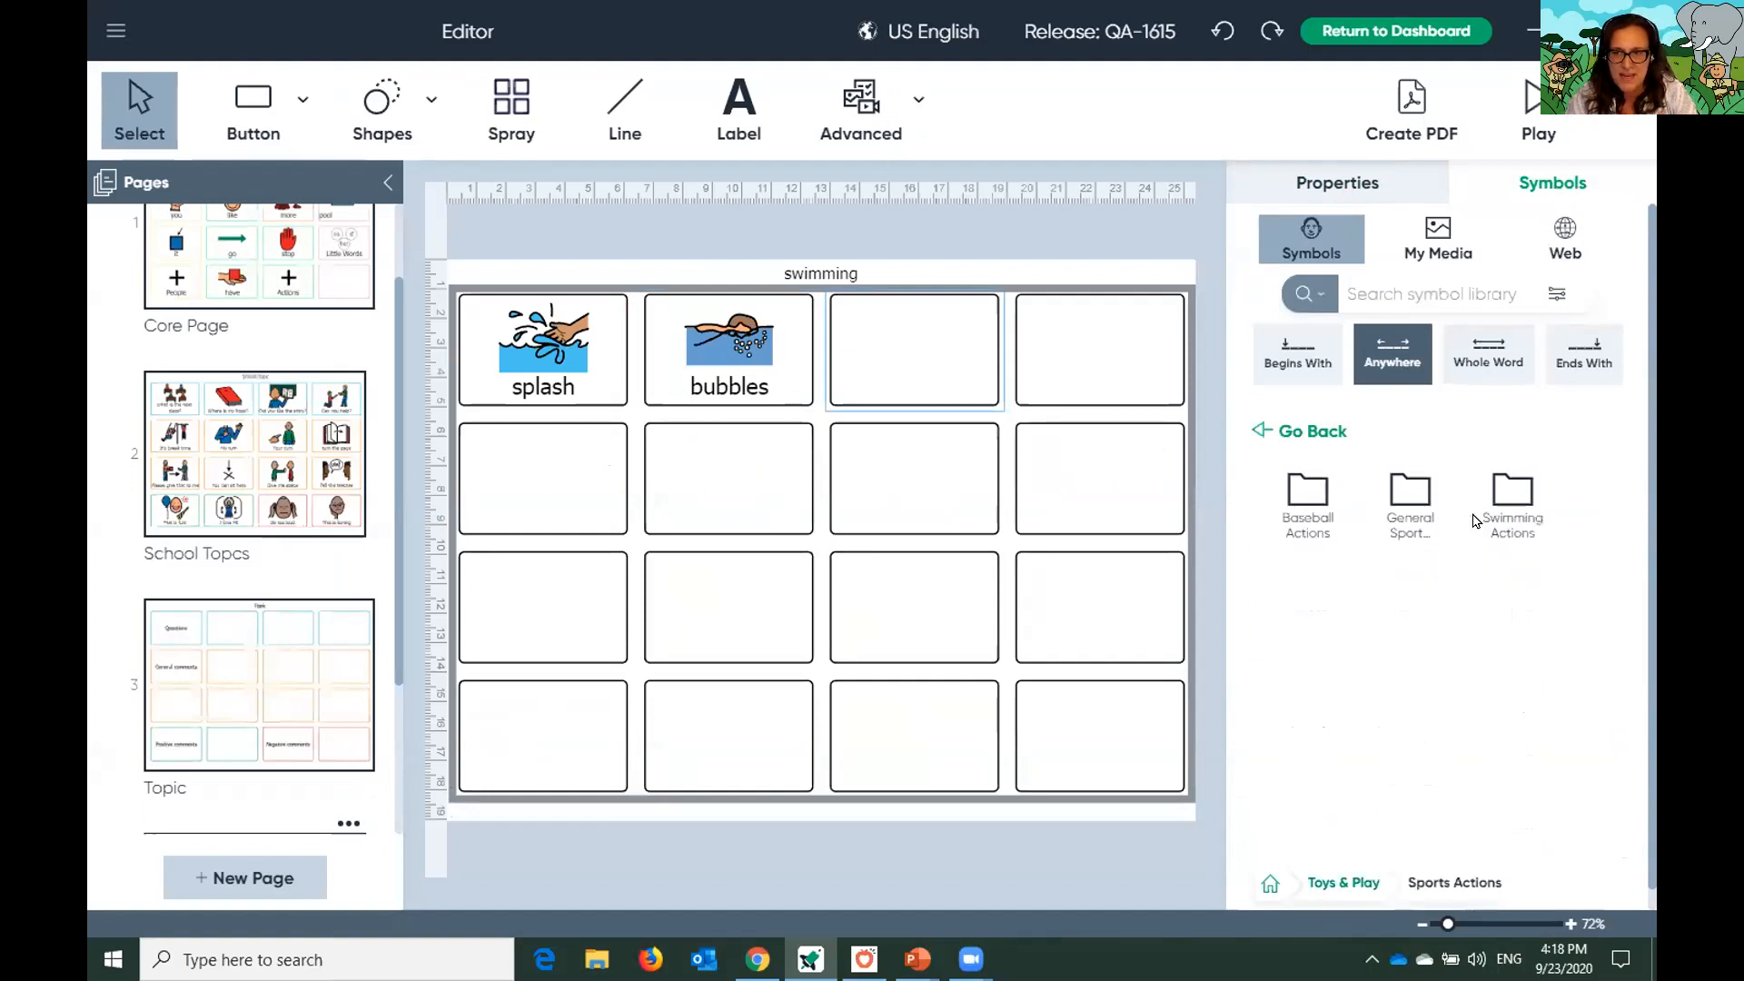
pyautogui.click(1509, 511)
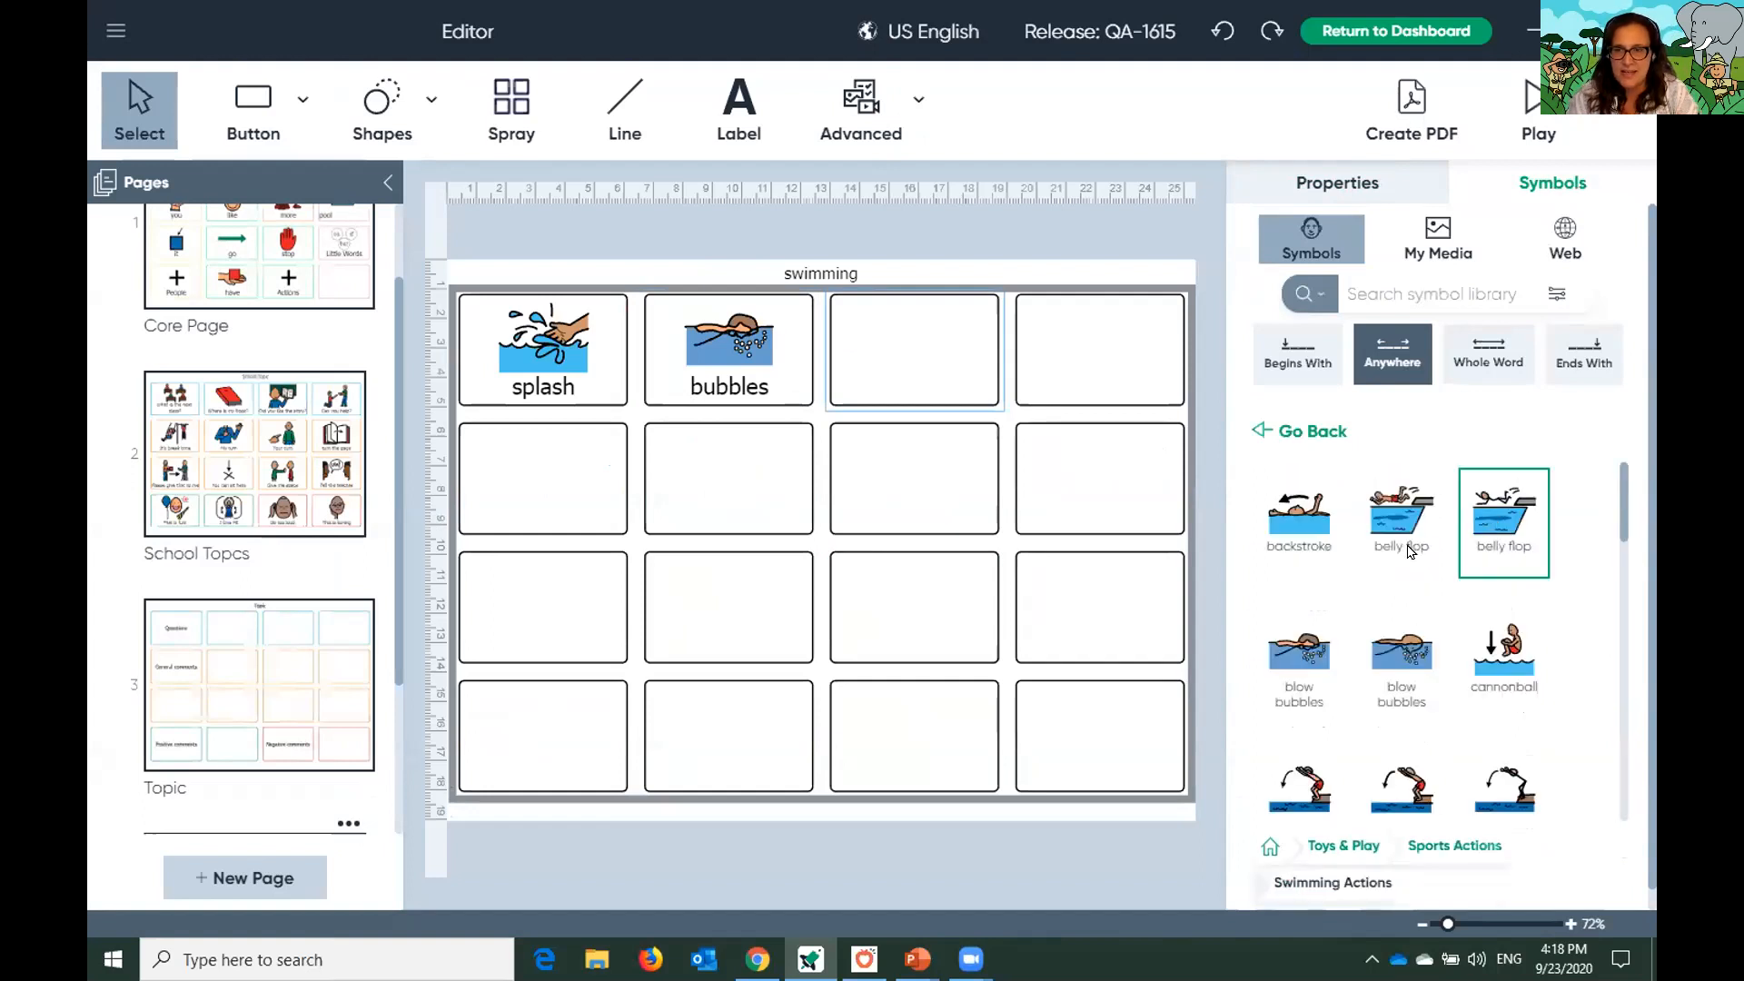
# Place the belly flop symbol in the cell below "bubbles" and the cannonball symbol in the cell below "splash"
pyautogui.moveTo(1401, 518); pyautogui.dragTo(719, 447)
pyautogui.scroll(-1, 1473, 672)
pyautogui.scroll(-1, 1478, 669)
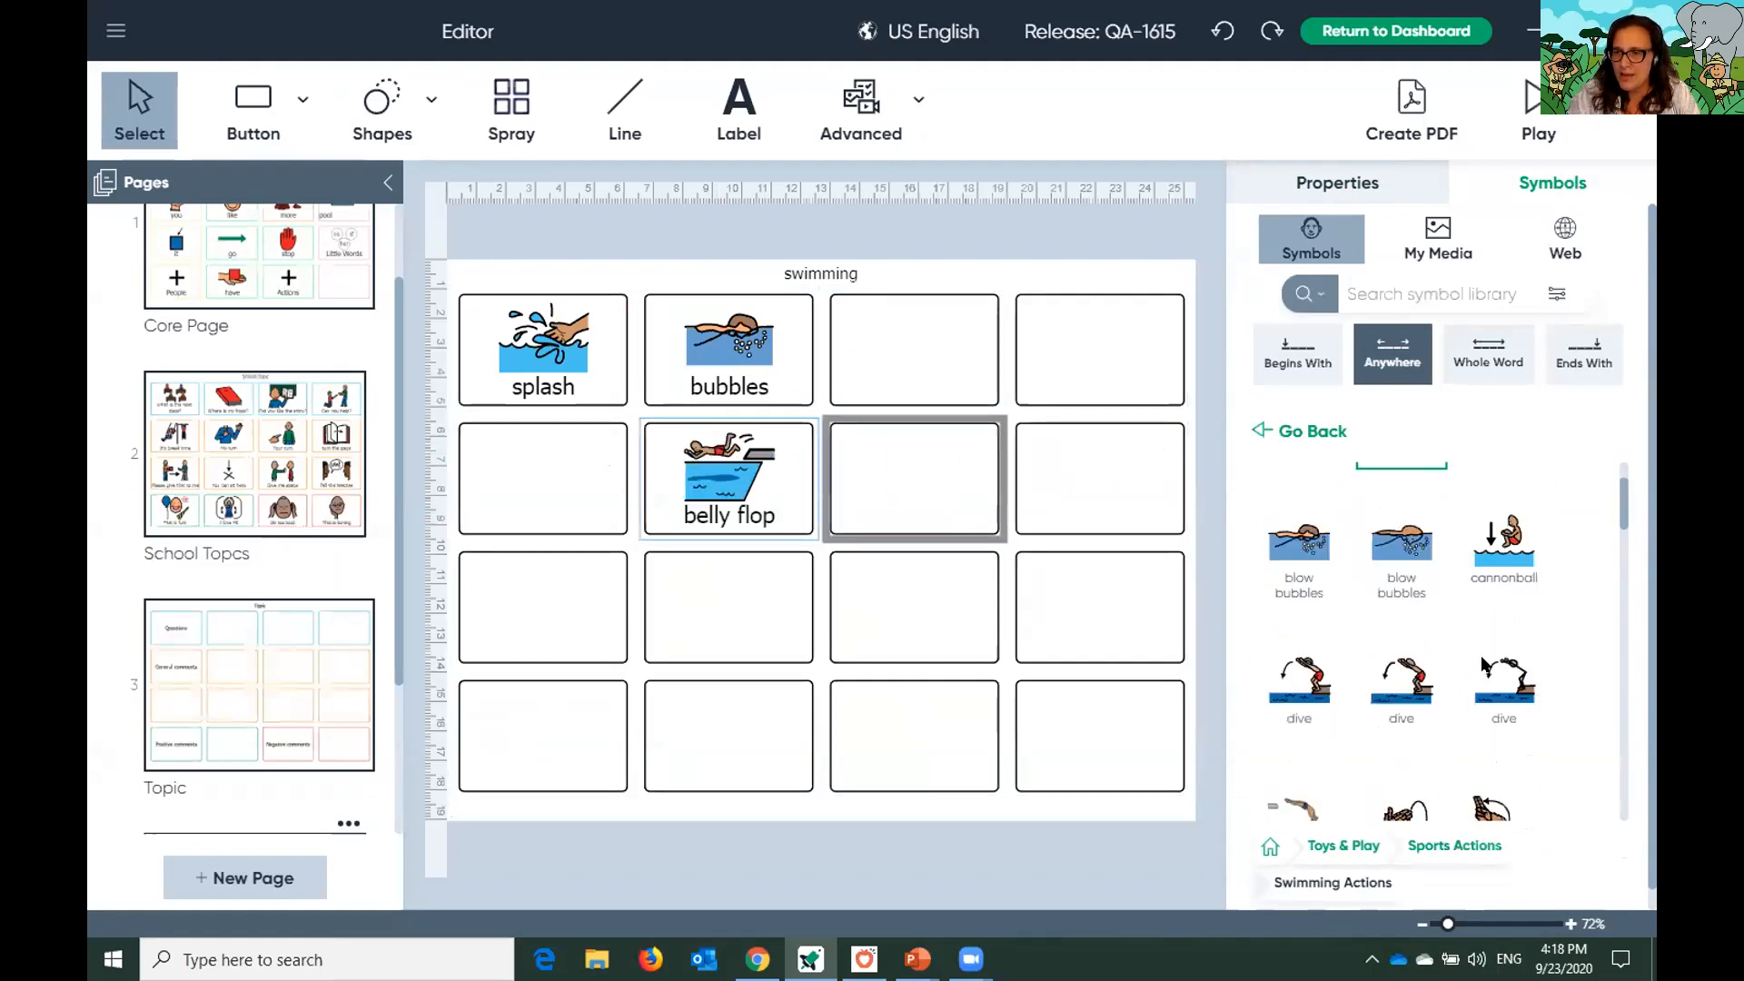
pyautogui.moveTo(1502, 552); pyautogui.dragTo(481, 465)
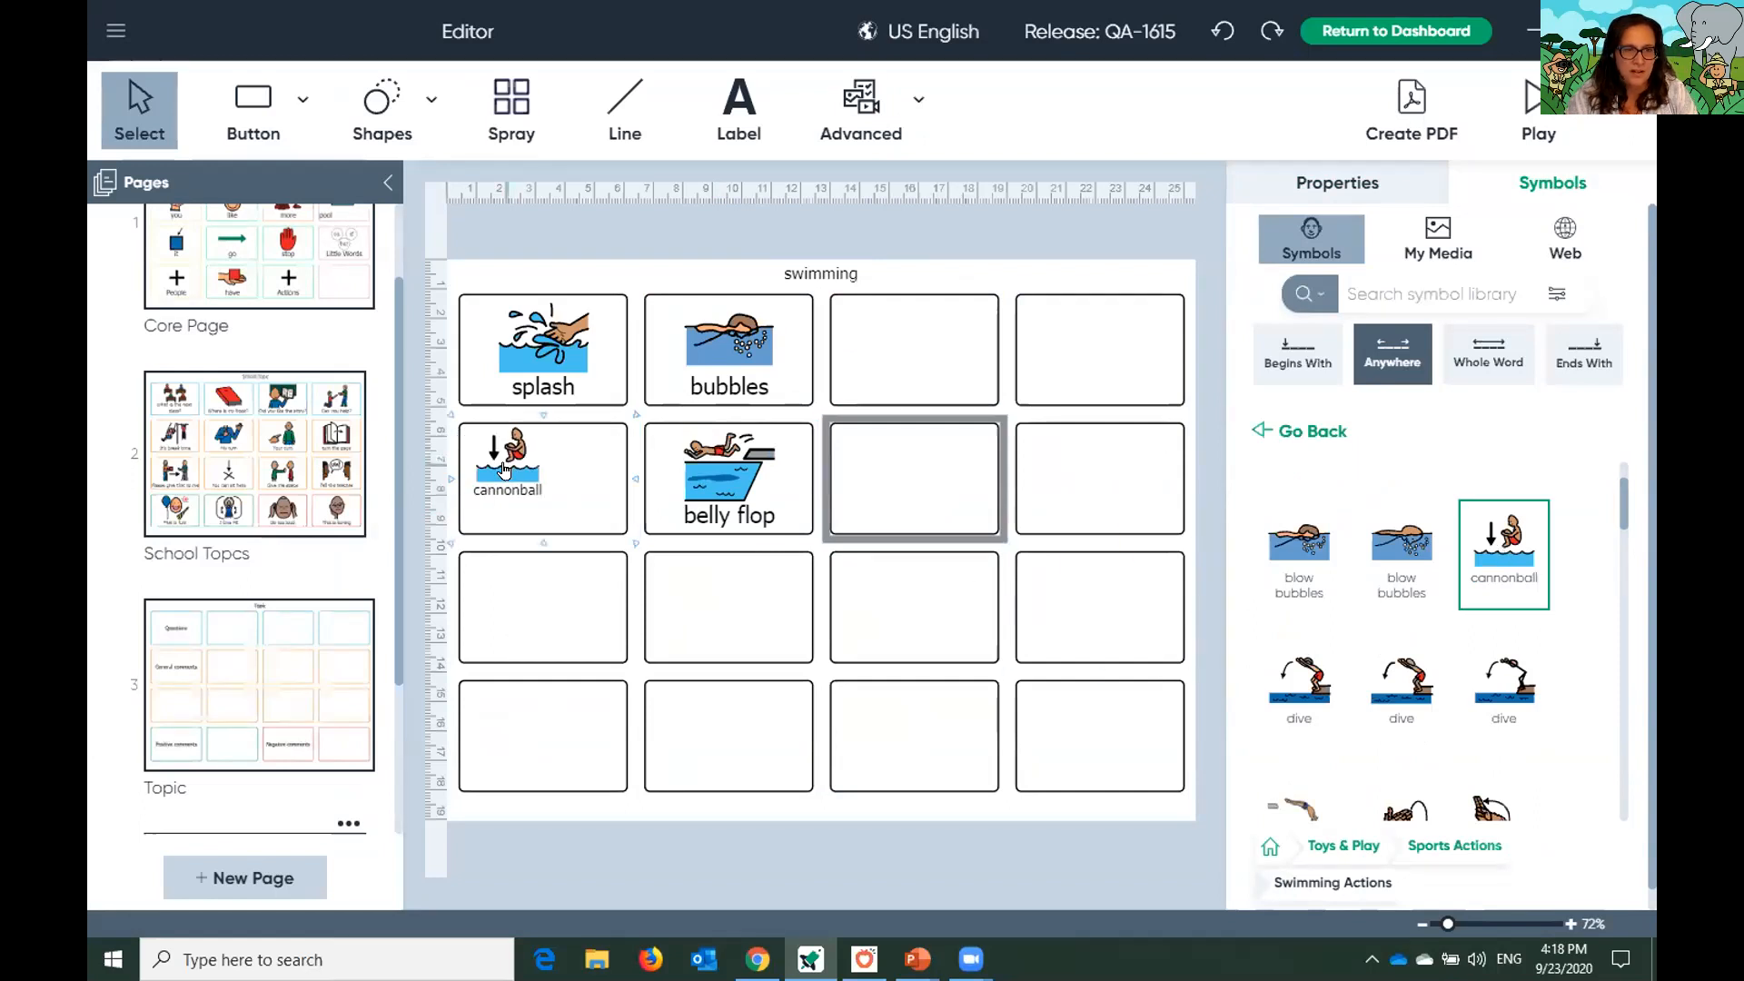
pyautogui.scroll(-5, 1511, 670)
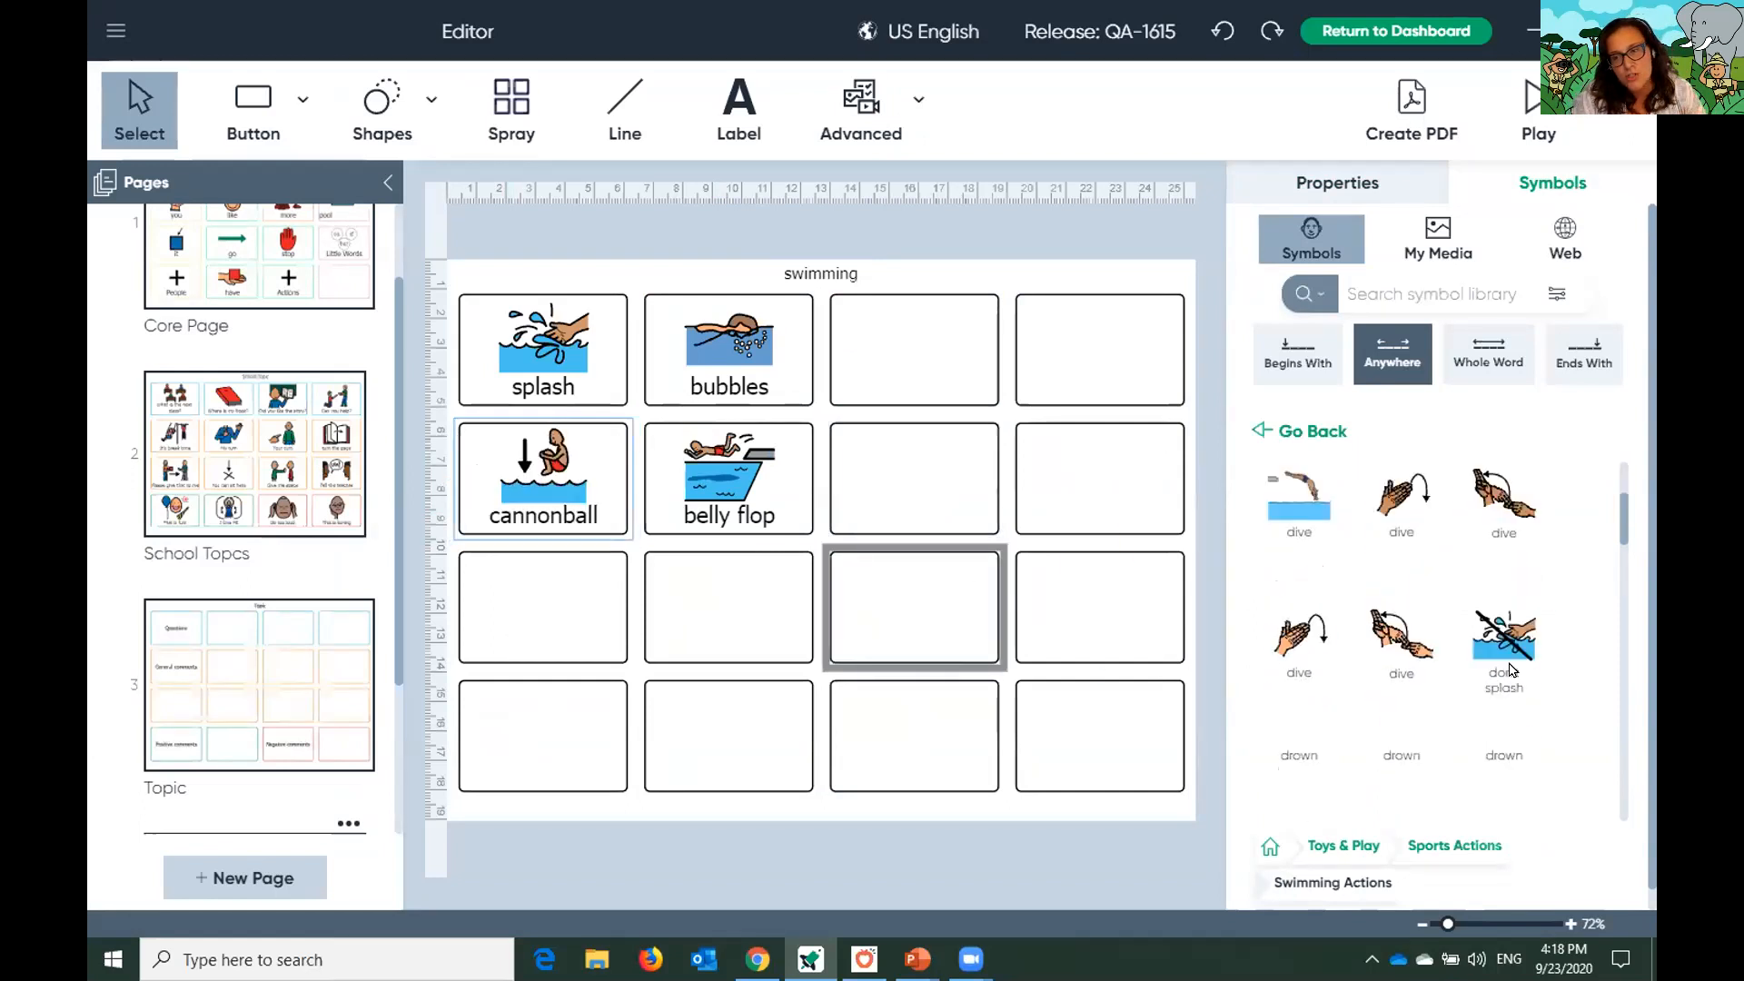
# Complete the swimming page's first row with the float and jump in pool symbols, and its second row with kick and paddle
pyautogui.scroll(-1, 1453, 618)
pyautogui.moveTo(1401, 522); pyautogui.dragTo(908, 381)
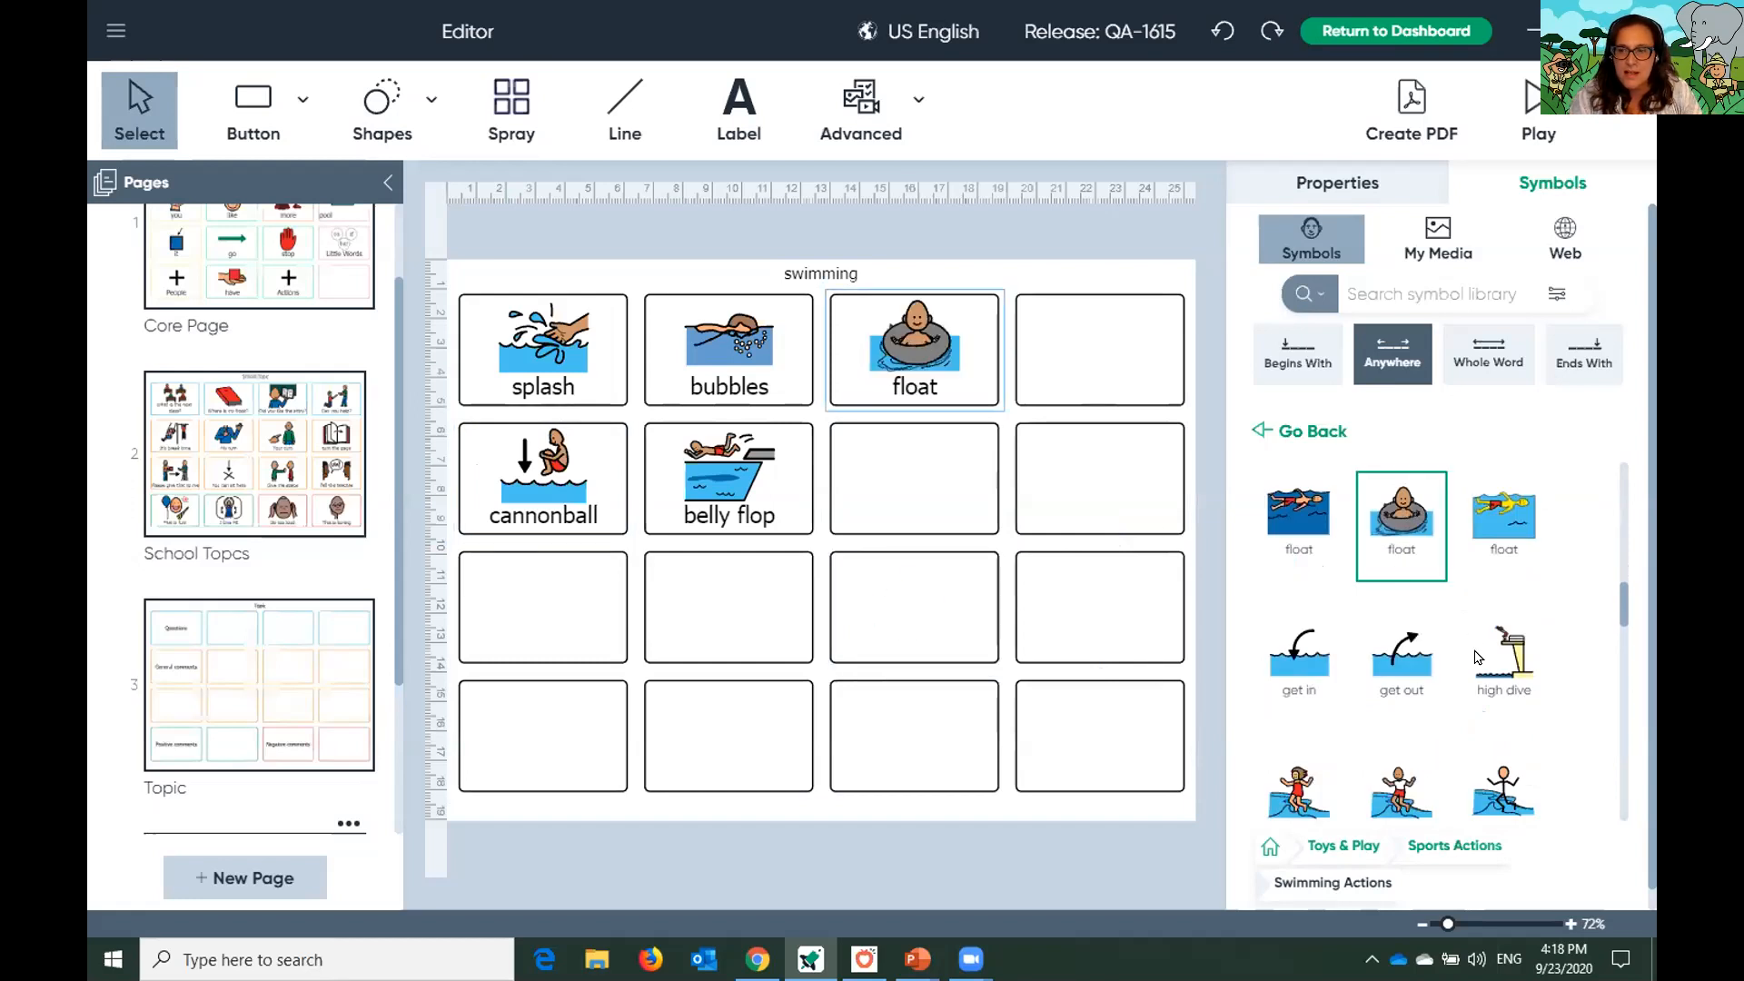
pyautogui.scroll(-1, 1478, 663)
pyautogui.scroll(-2, 1476, 662)
pyautogui.moveTo(1405, 530); pyautogui.dragTo(1085, 368)
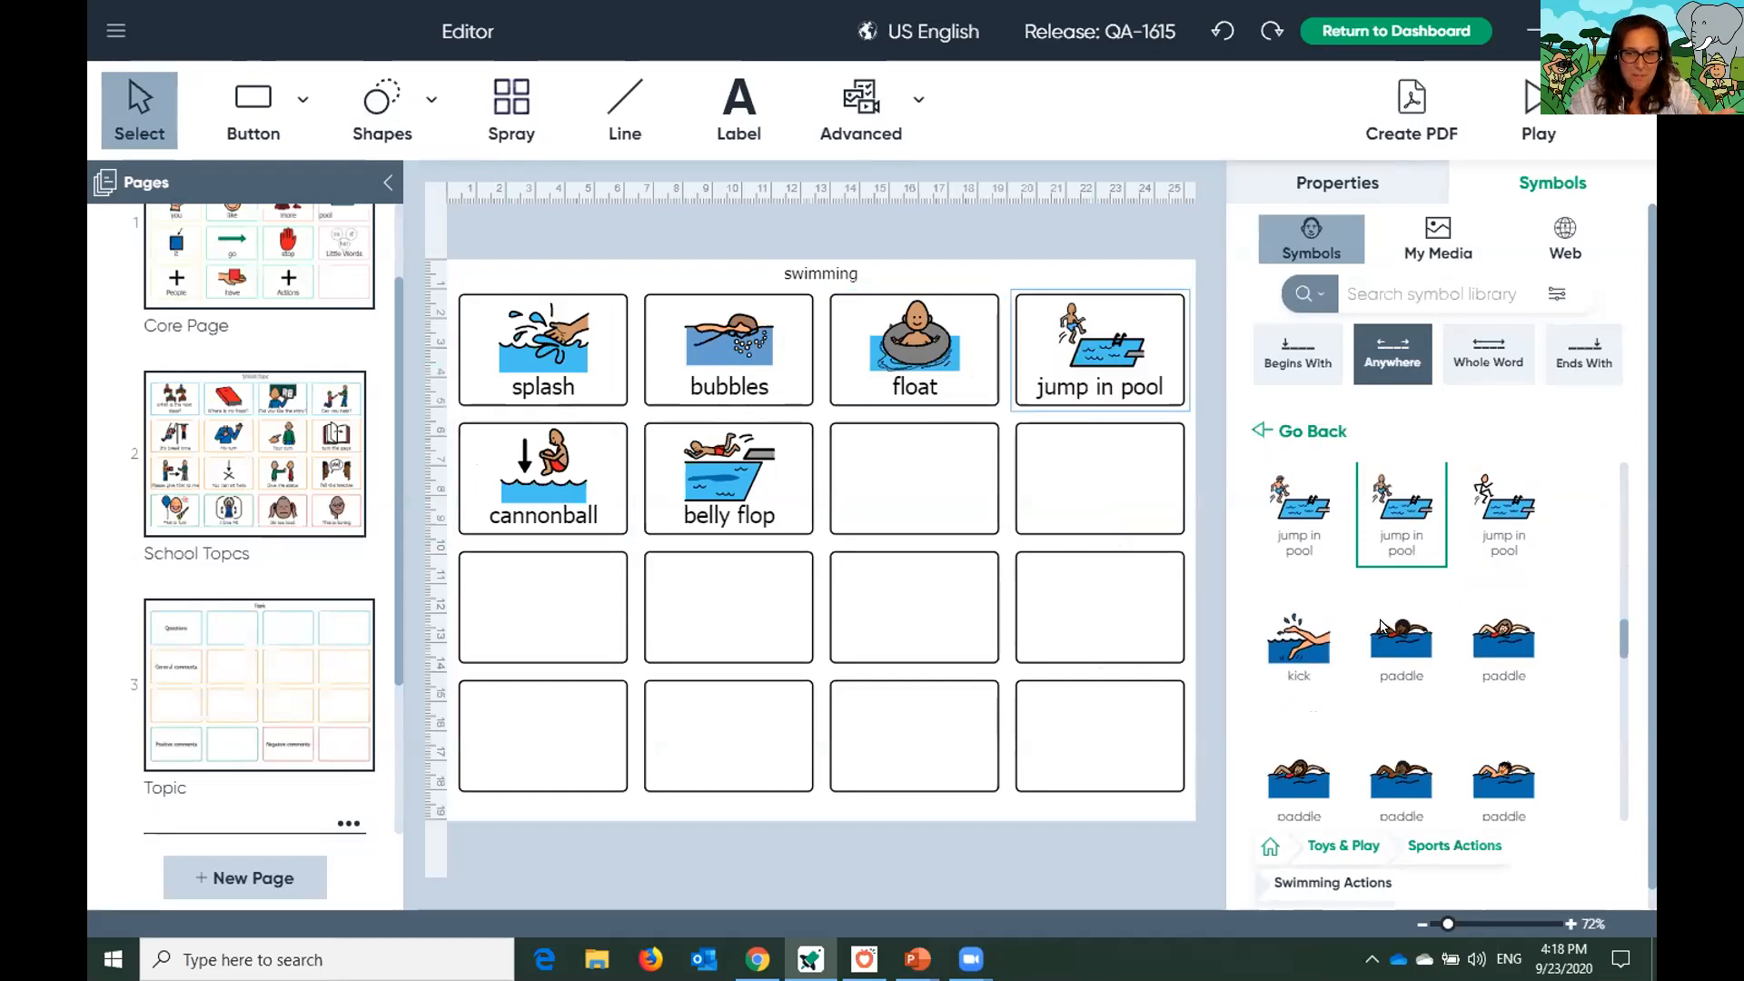
pyautogui.moveTo(1286, 636); pyautogui.dragTo(875, 471)
pyautogui.moveTo(1513, 800); pyautogui.dragTo(1112, 466)
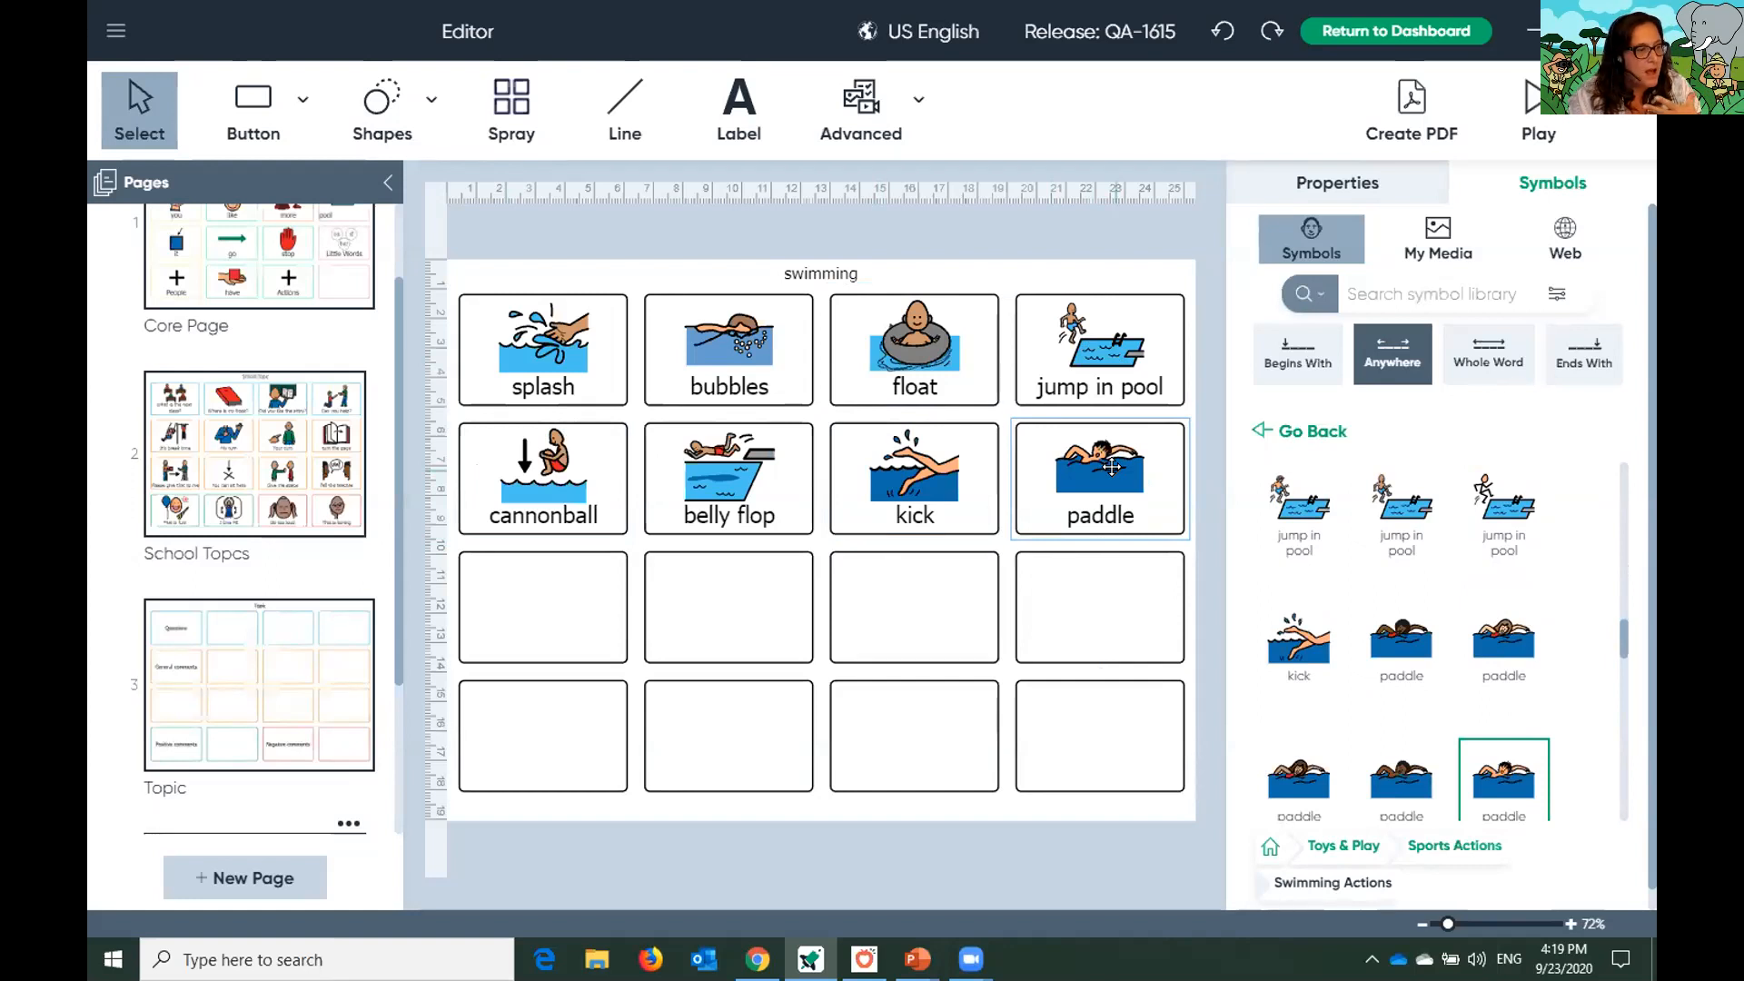
# Alphabetize the eight filled cells in the top two rows of the swimming page
pyautogui.moveTo(545, 354); pyautogui.dragTo(1090, 485)
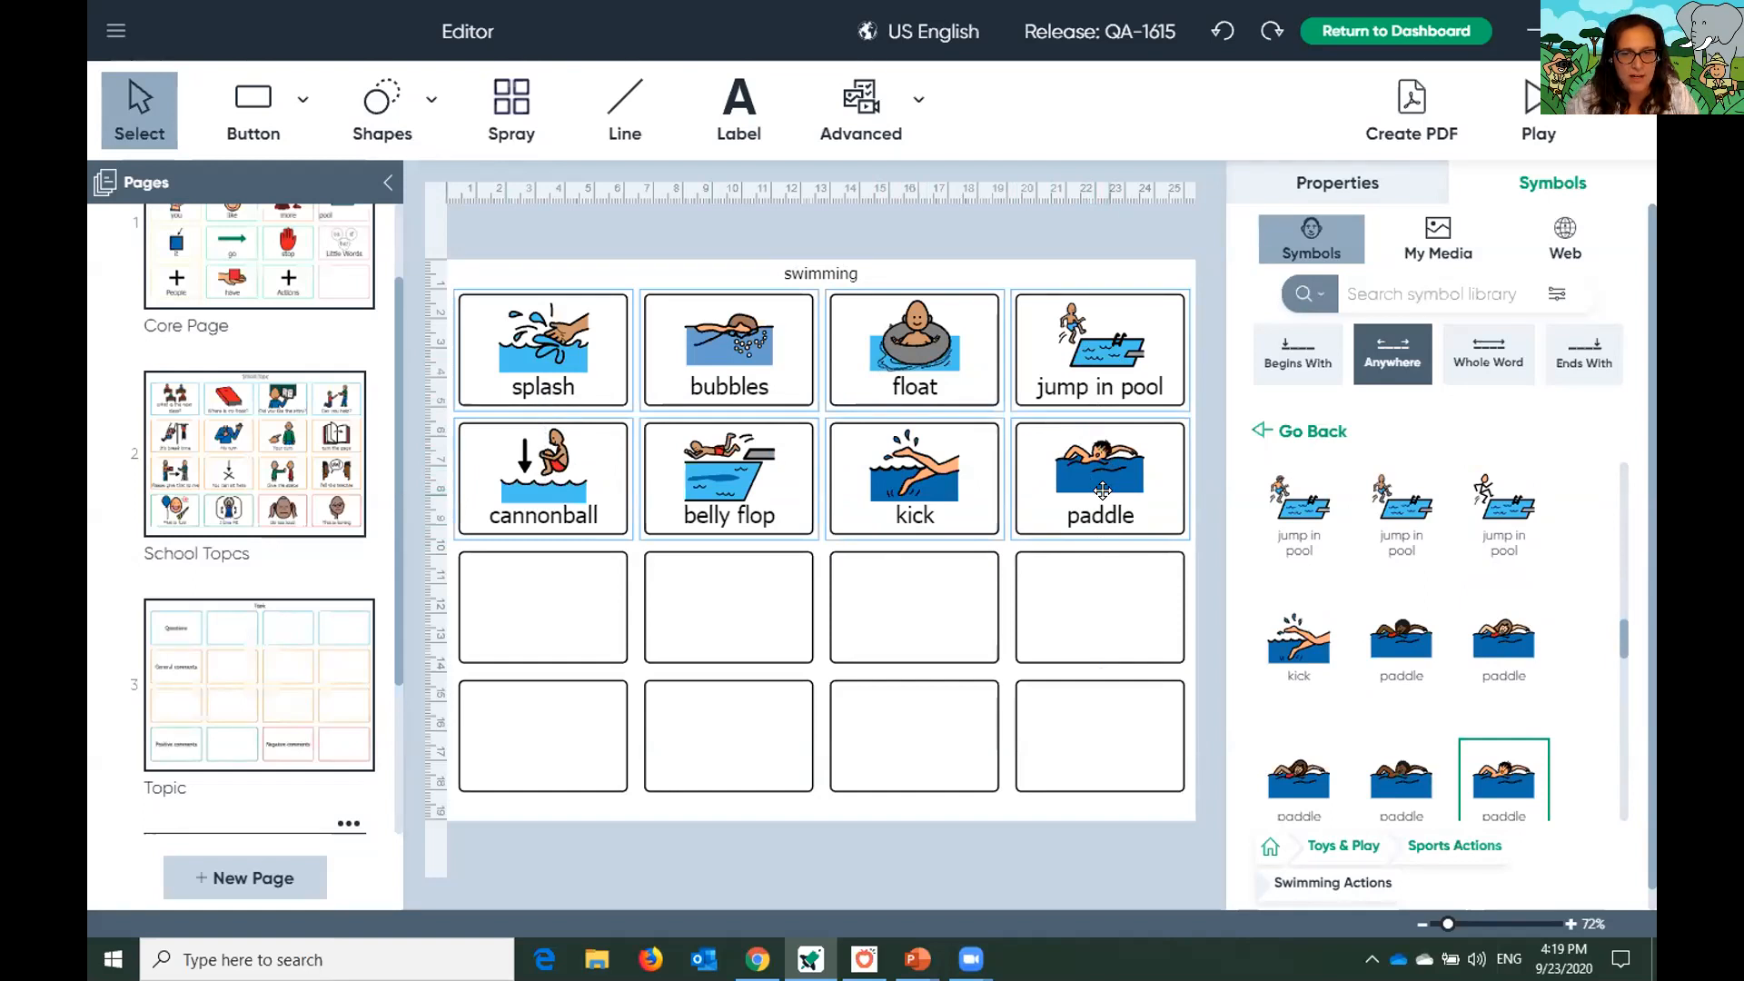
pyautogui.rightClick(1108, 497)
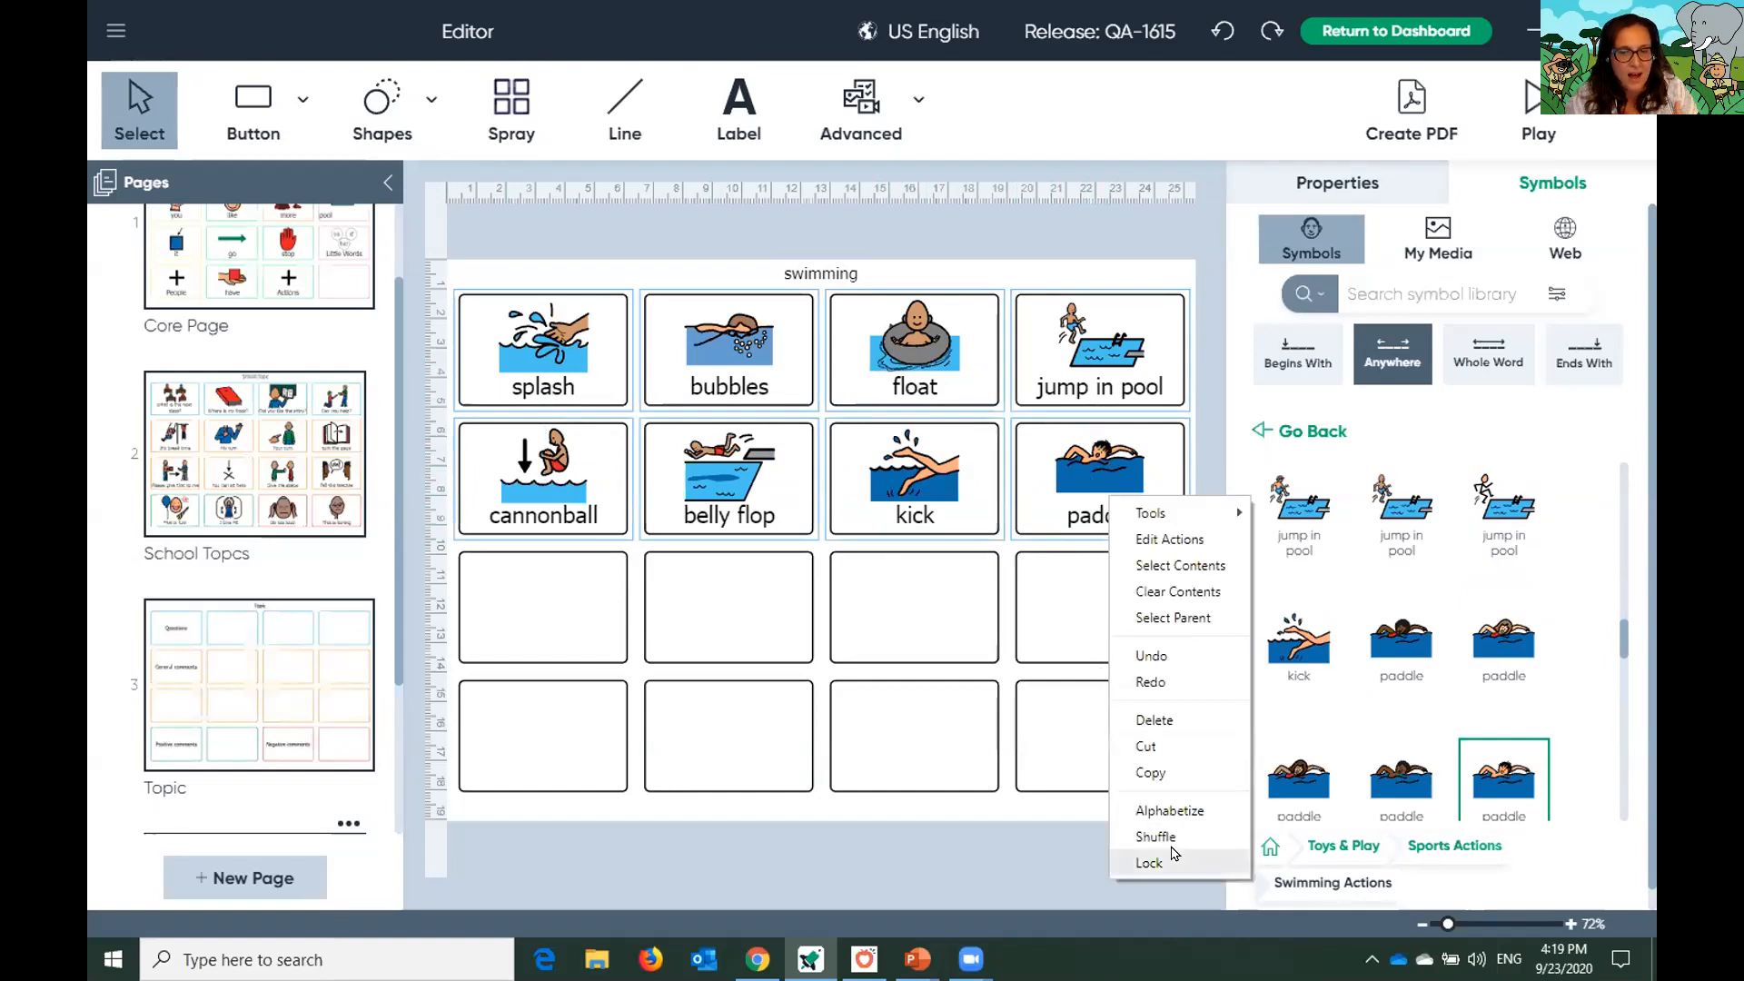
pyautogui.click(1168, 811)
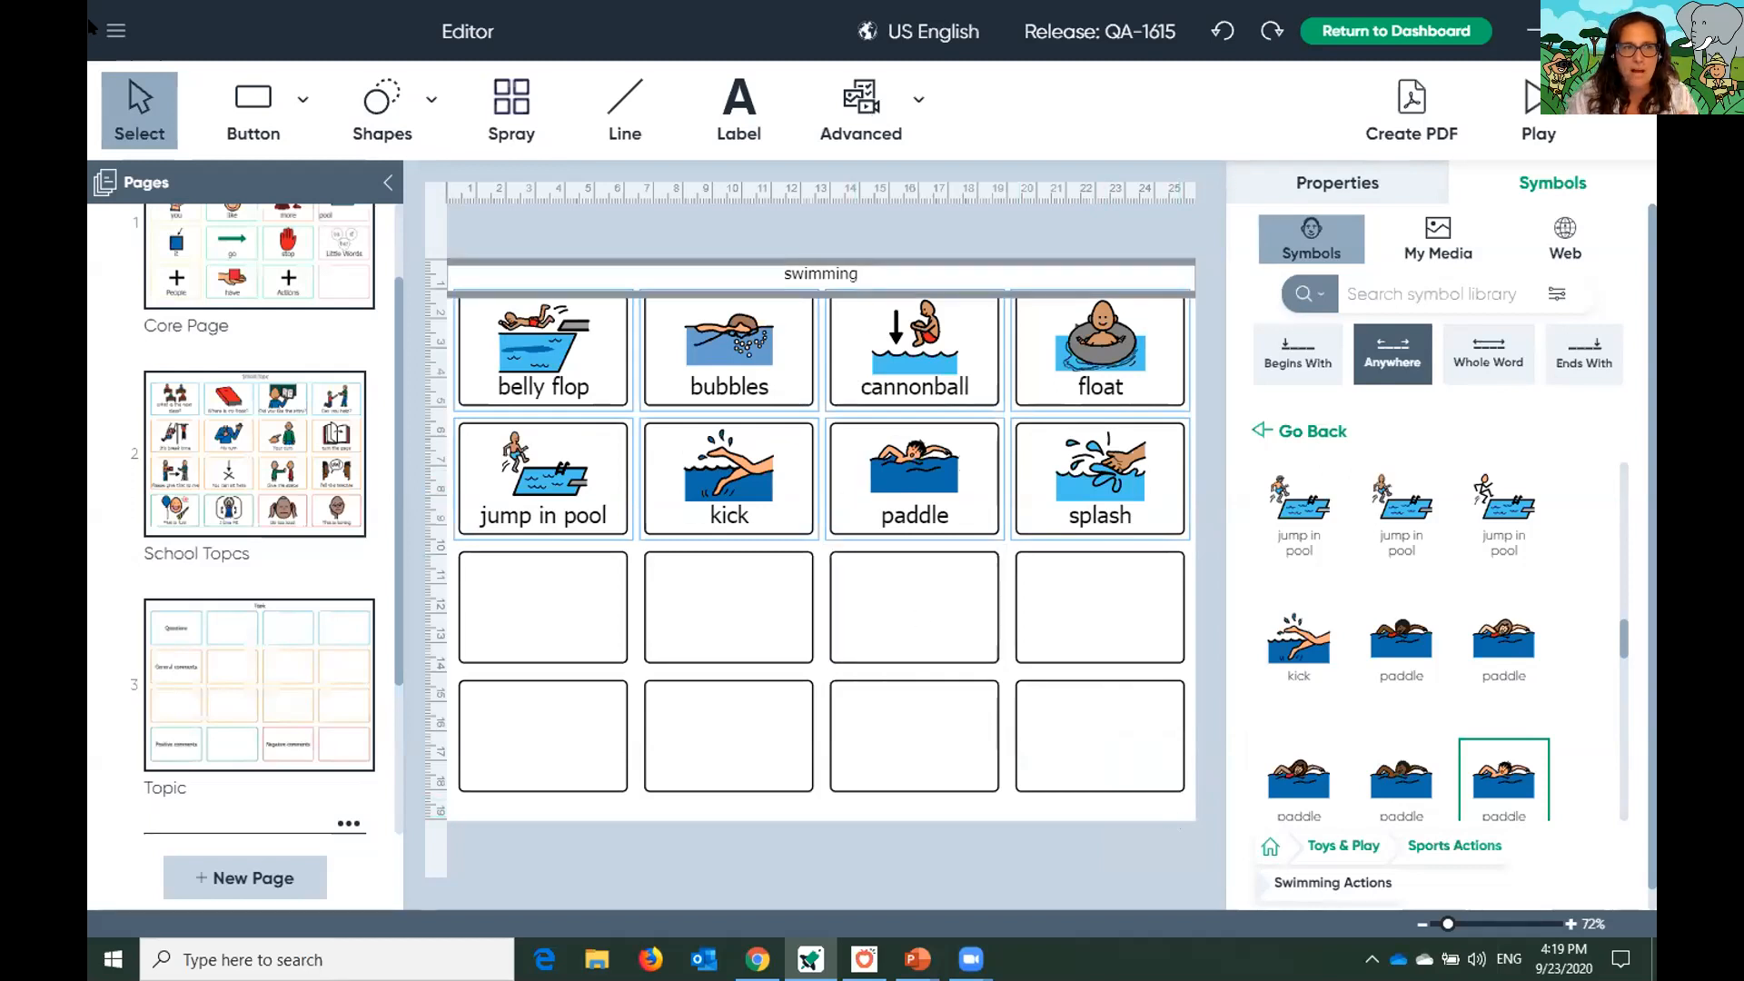
# Save the activity under the file name "Swimming Book" in the current activities folder
pyautogui.click(115, 30)
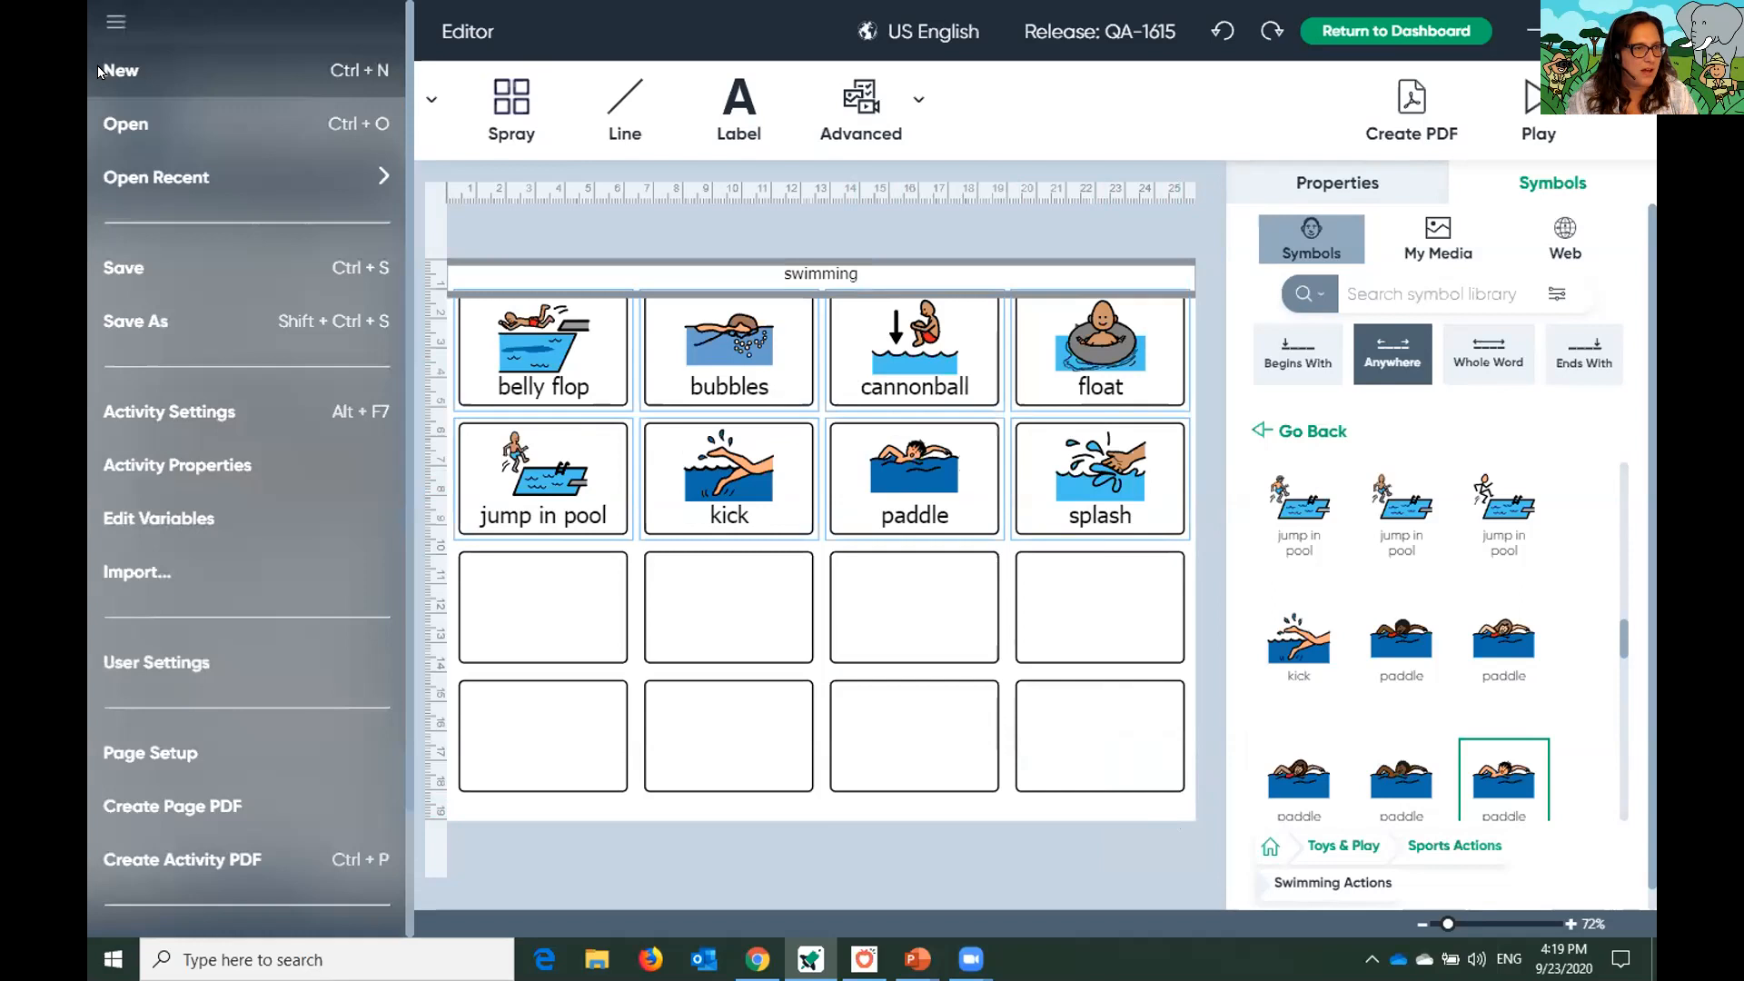
pyautogui.click(100, 320)
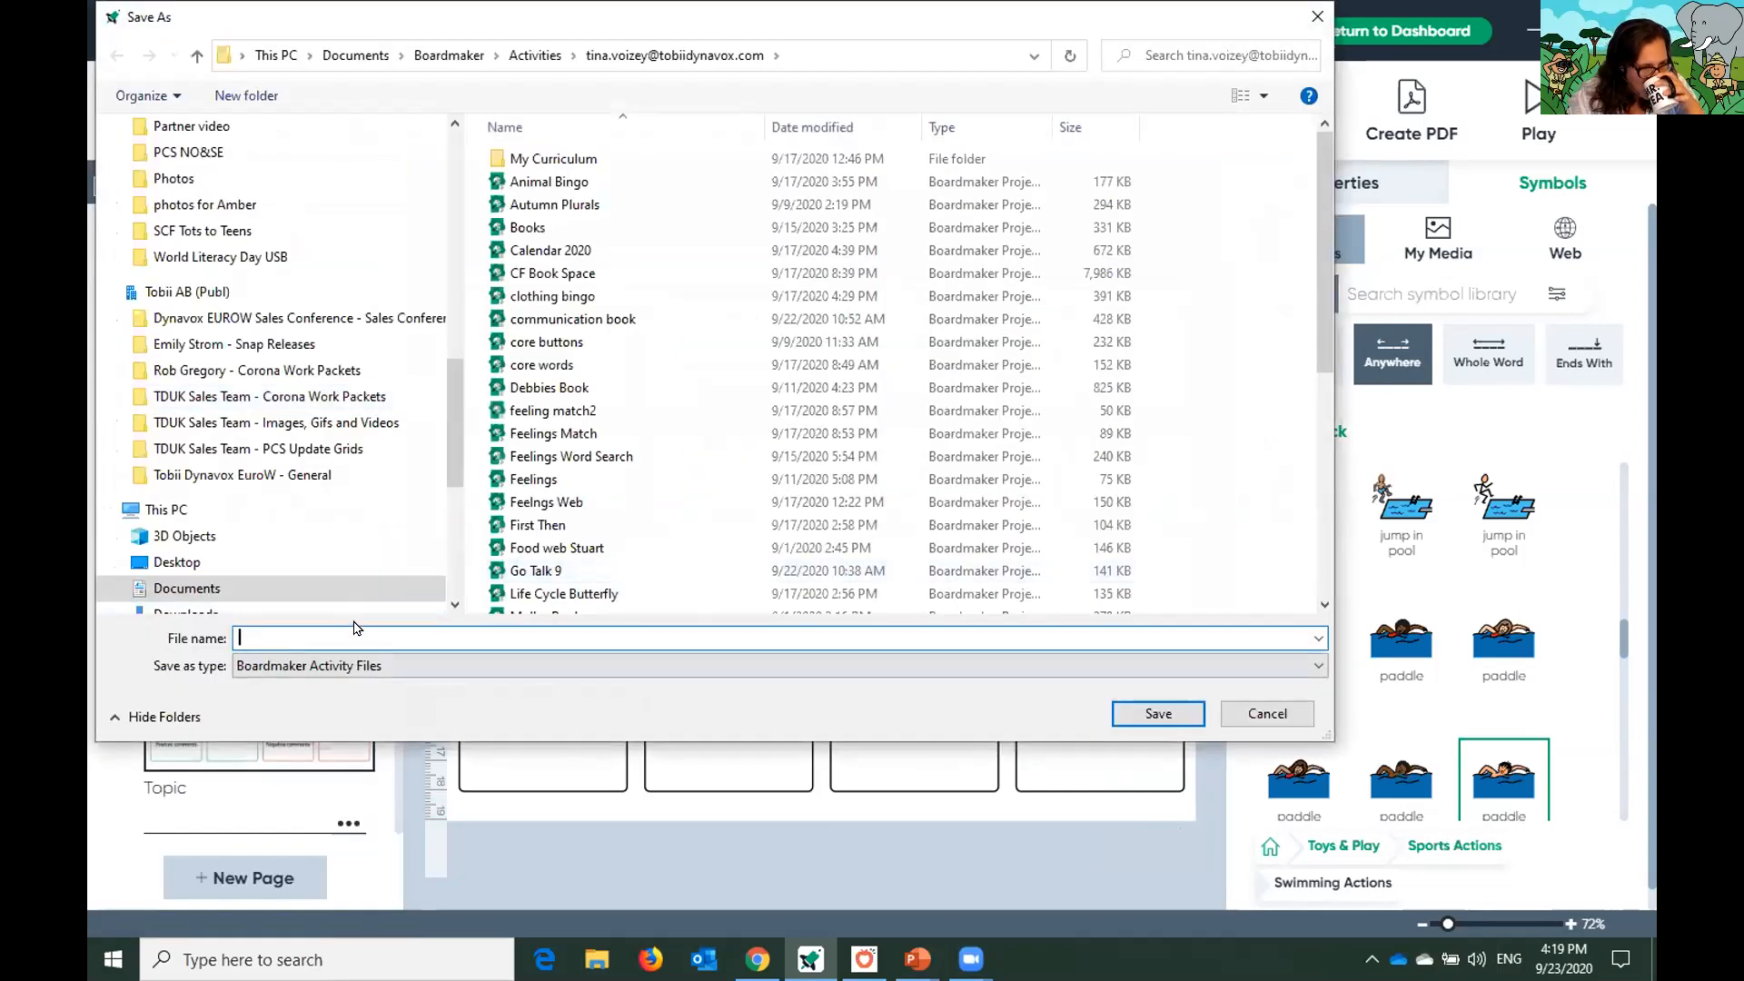
pyautogui.write('Swimming Book')
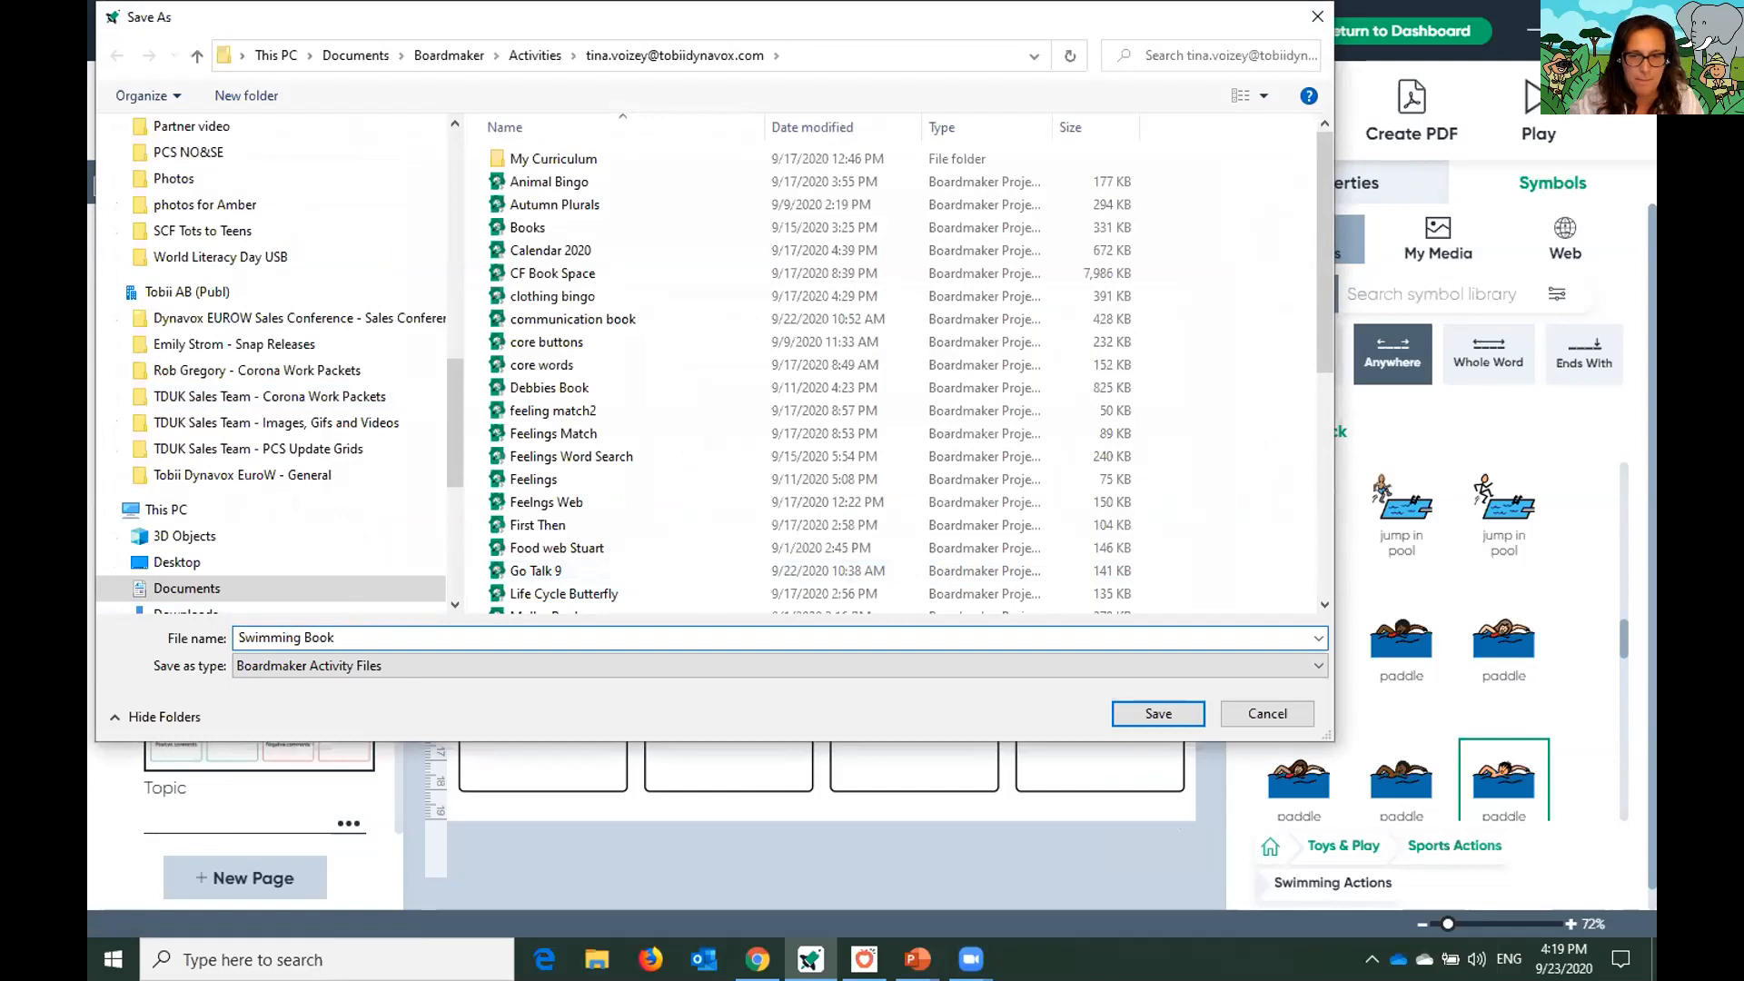
pyautogui.press('Return')
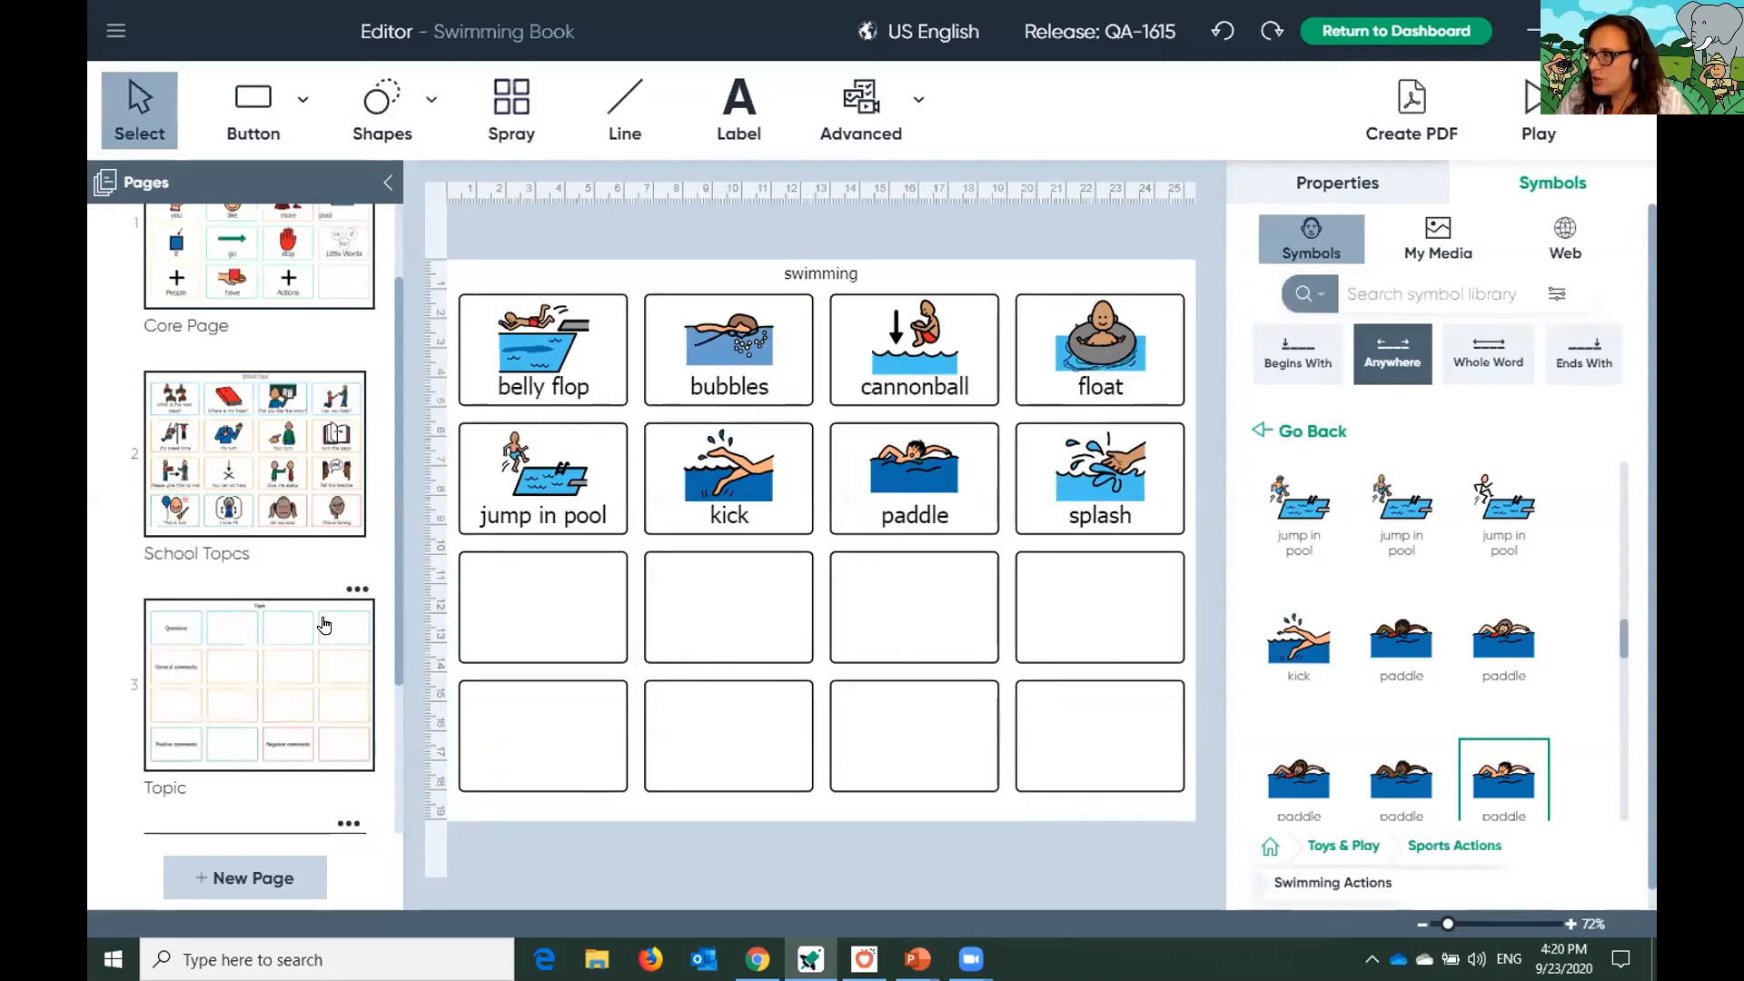
# Return to the dashboard and create a new activity from the first Core First Communication Book template among the printable communication templates
pyautogui.click(1383, 43)
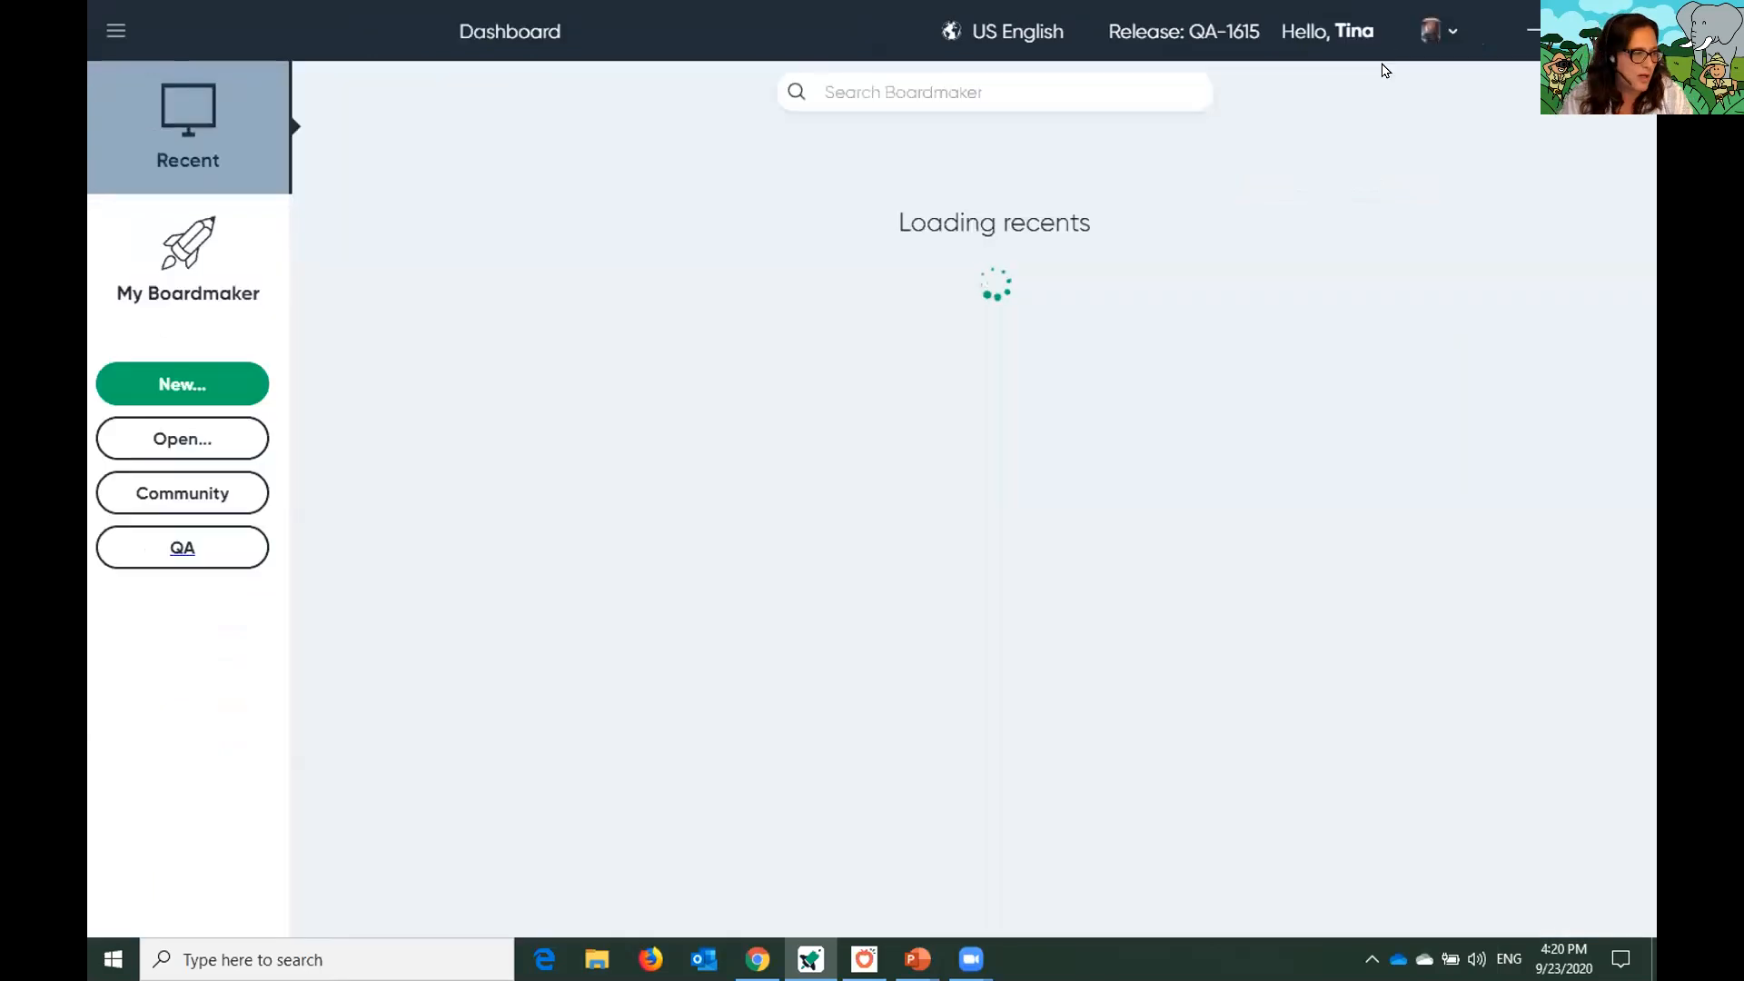
pyautogui.click(169, 399)
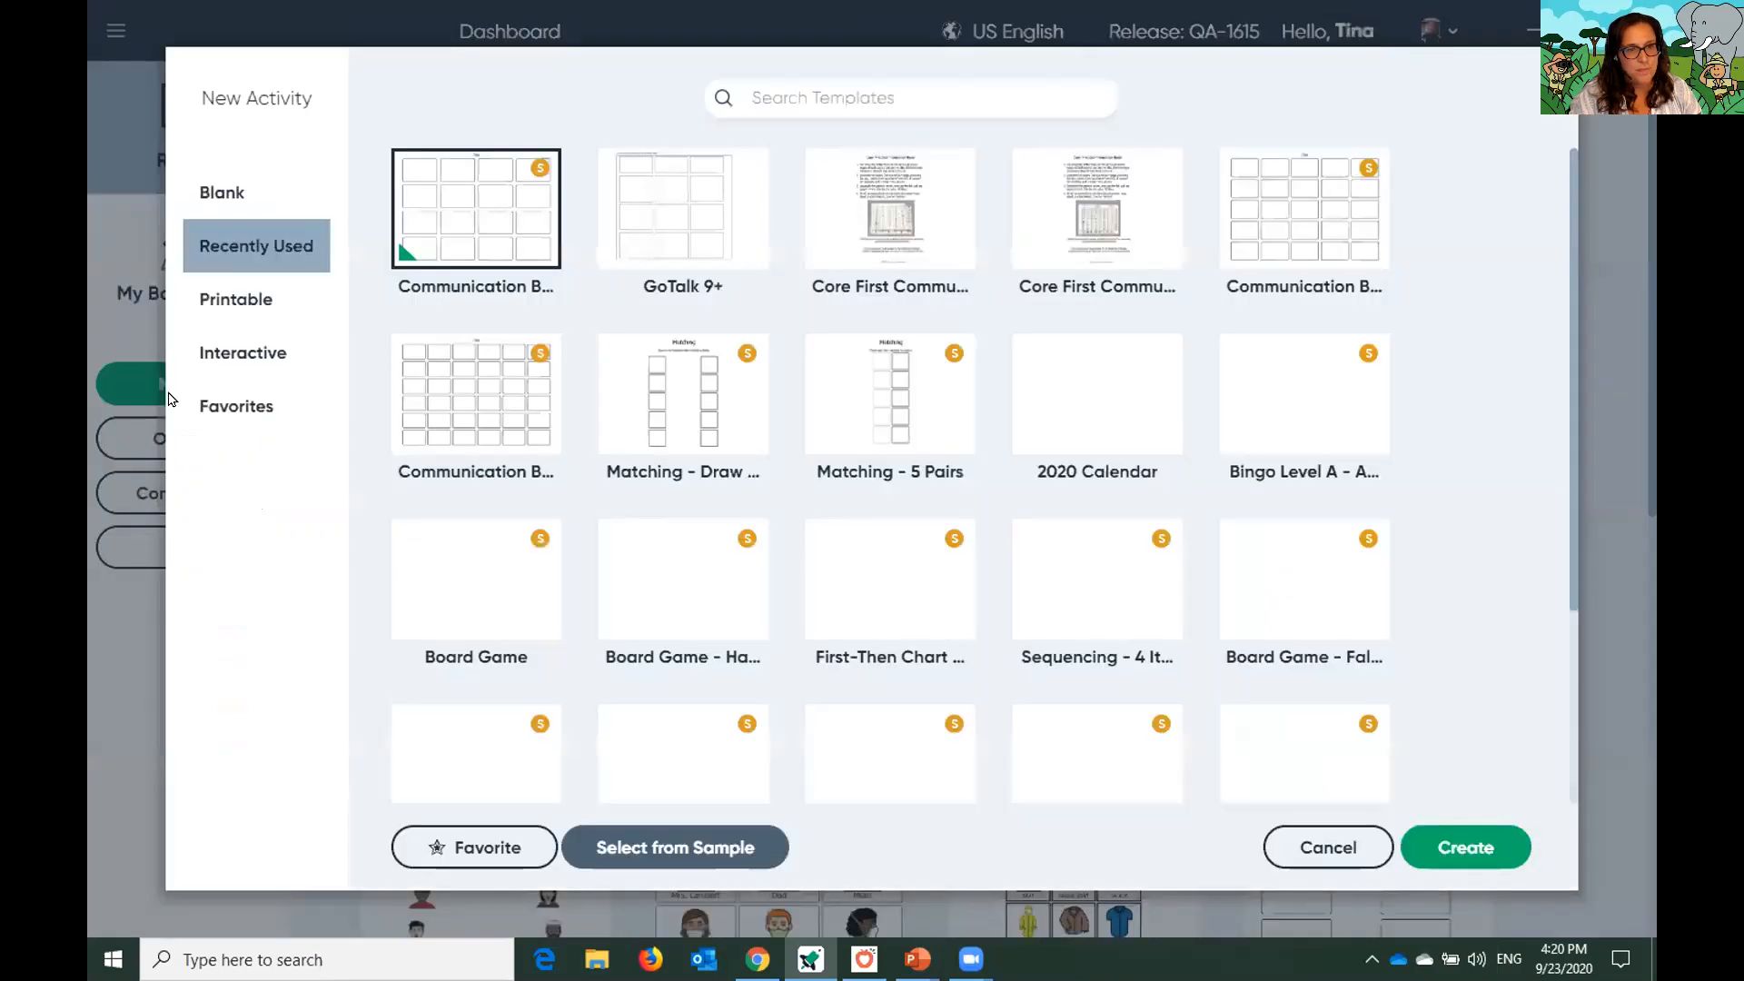
pyautogui.click(252, 307)
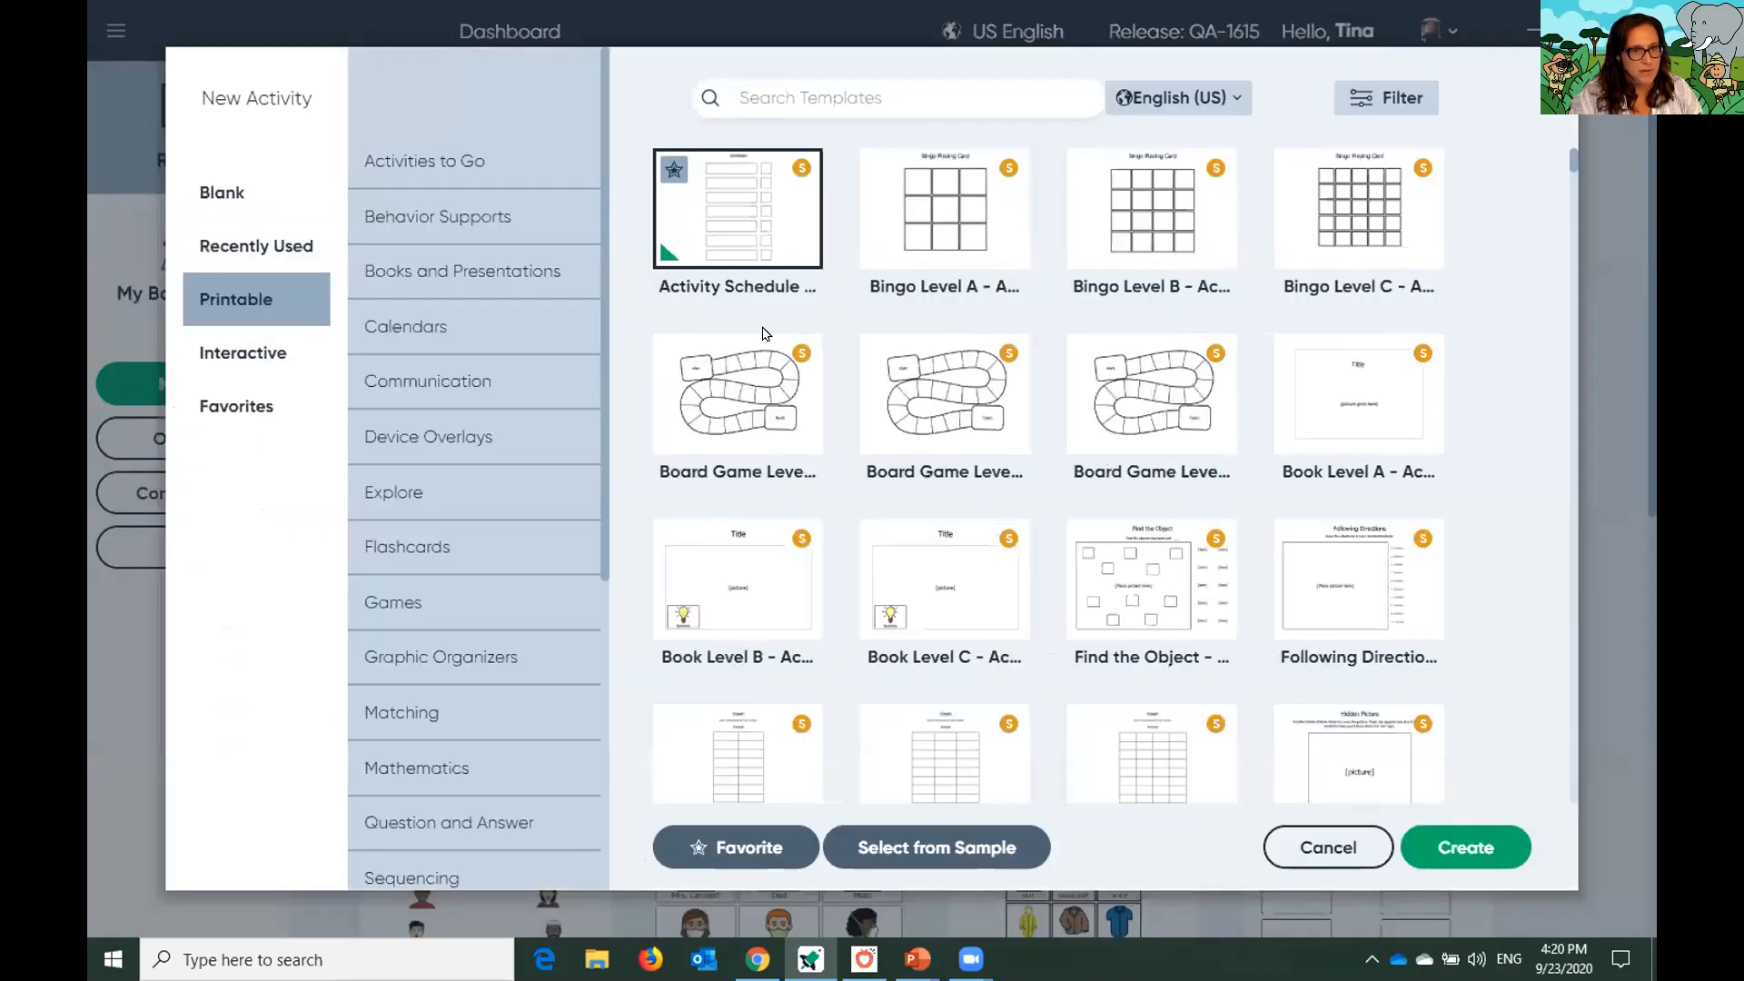
pyautogui.click(447, 381)
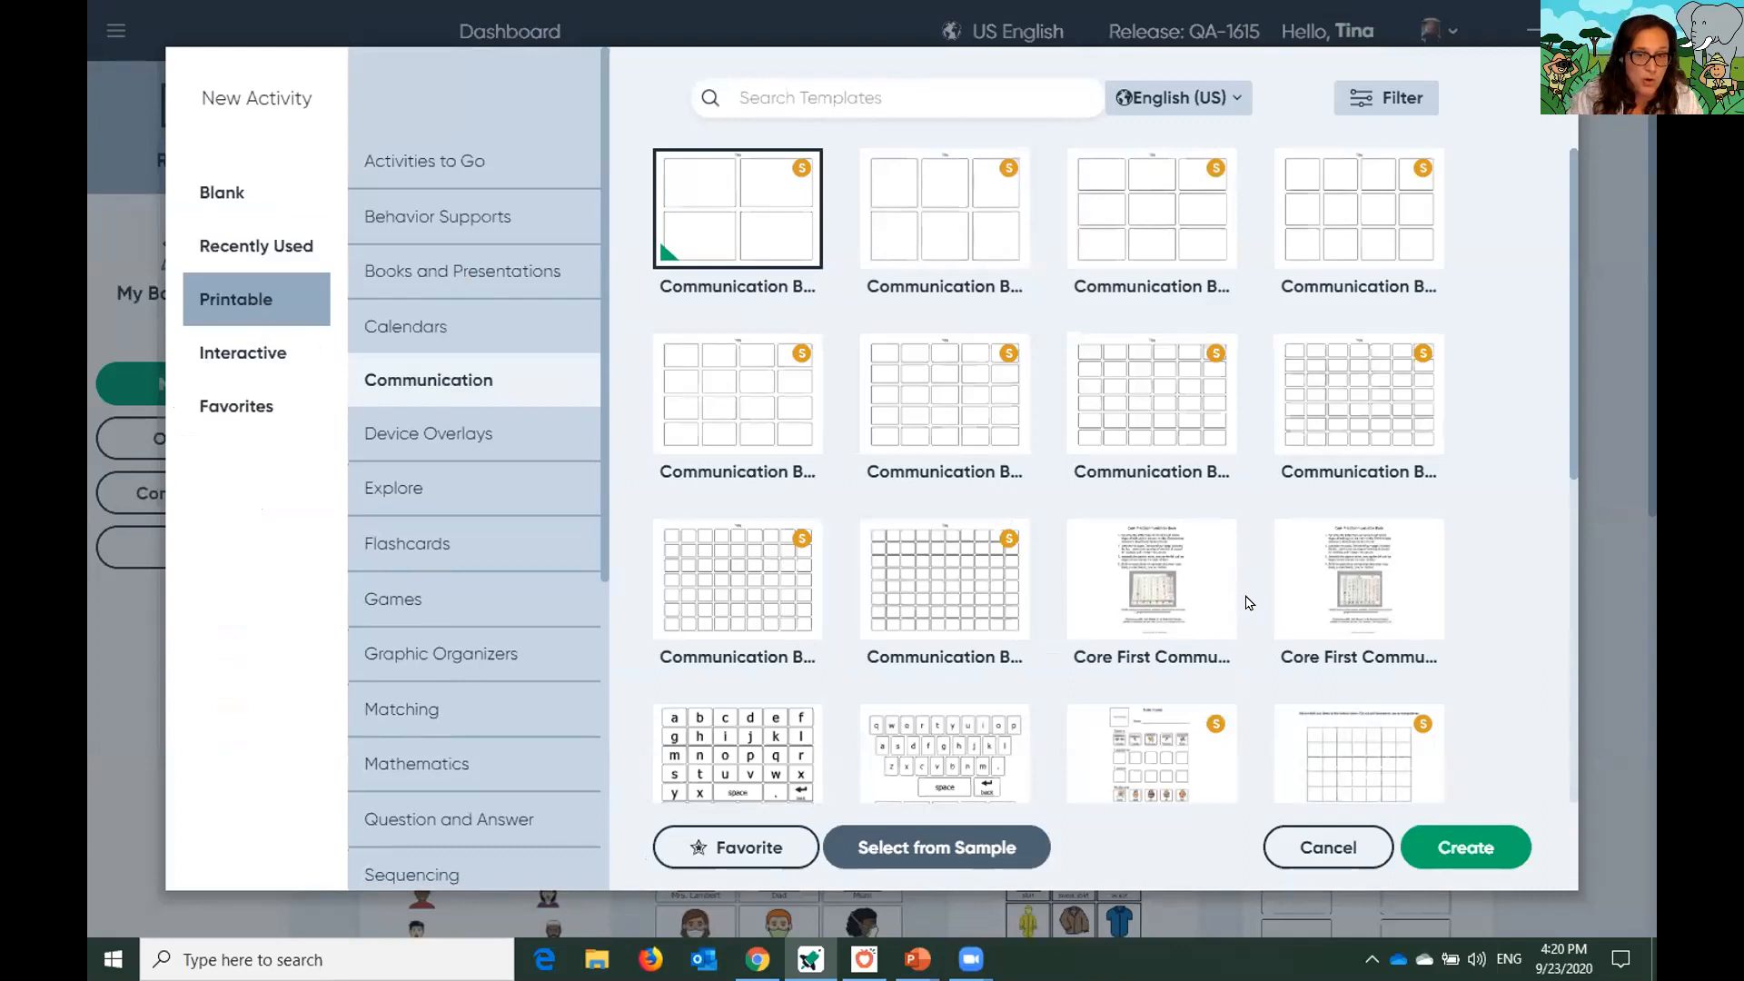
pyautogui.click(1141, 591)
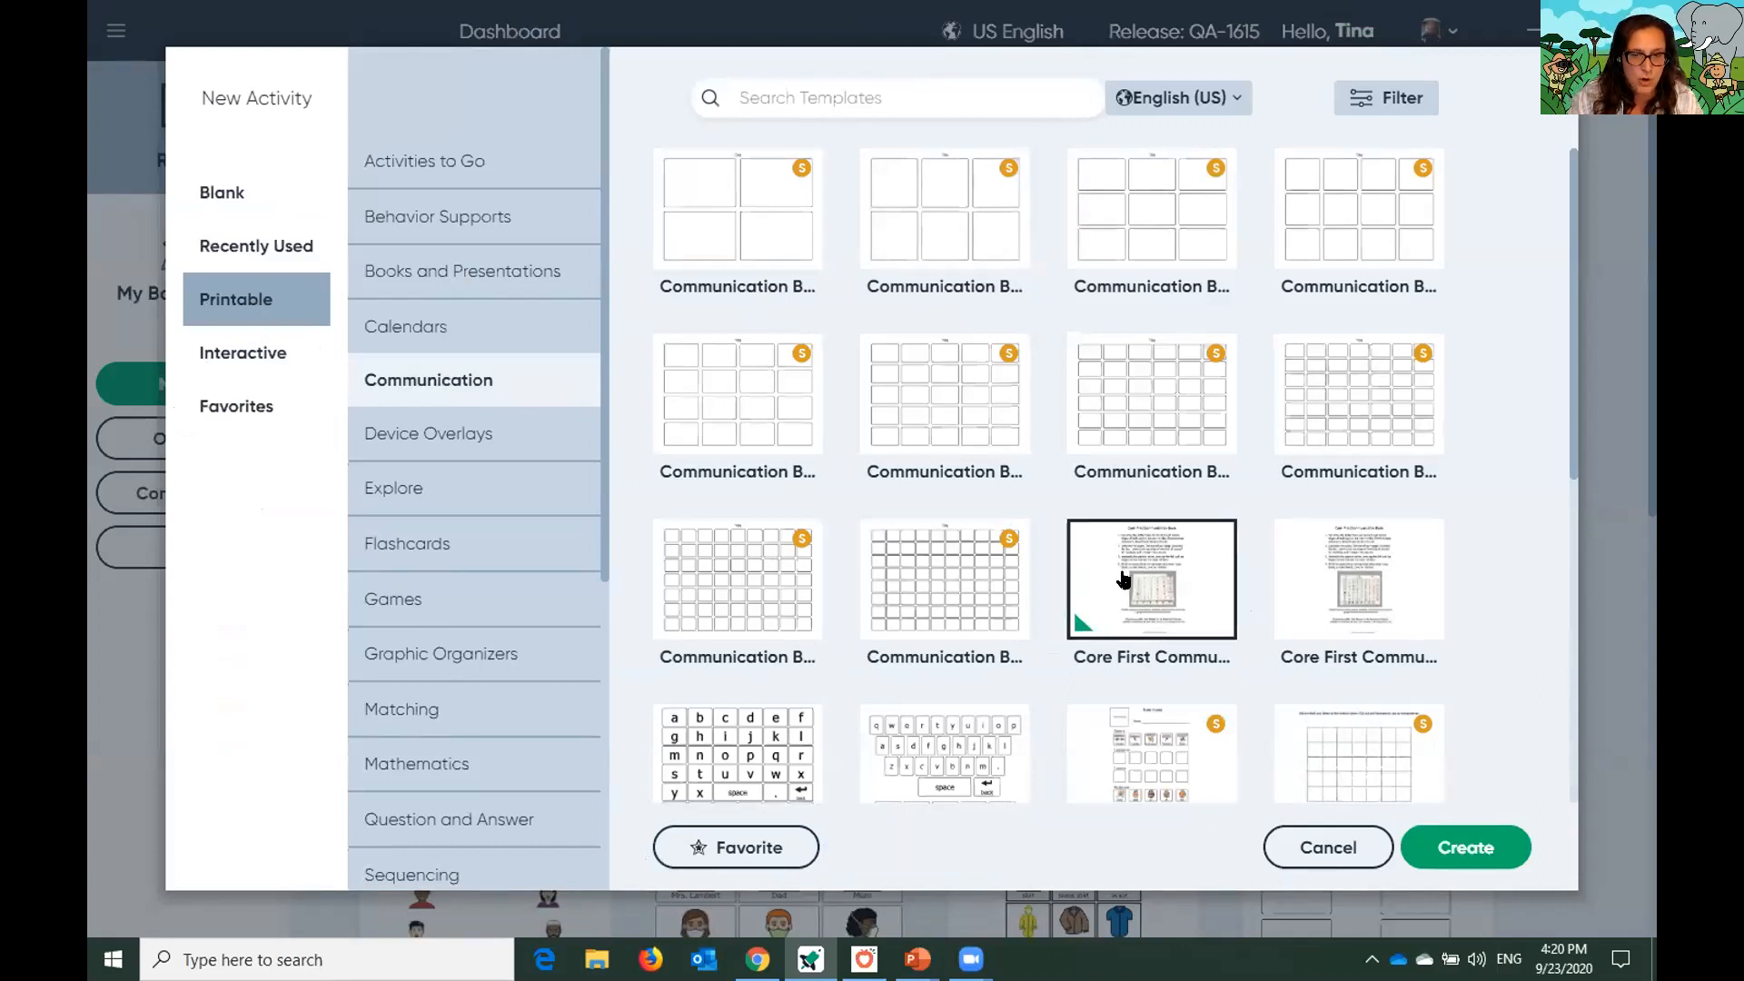
pyautogui.click(1476, 851)
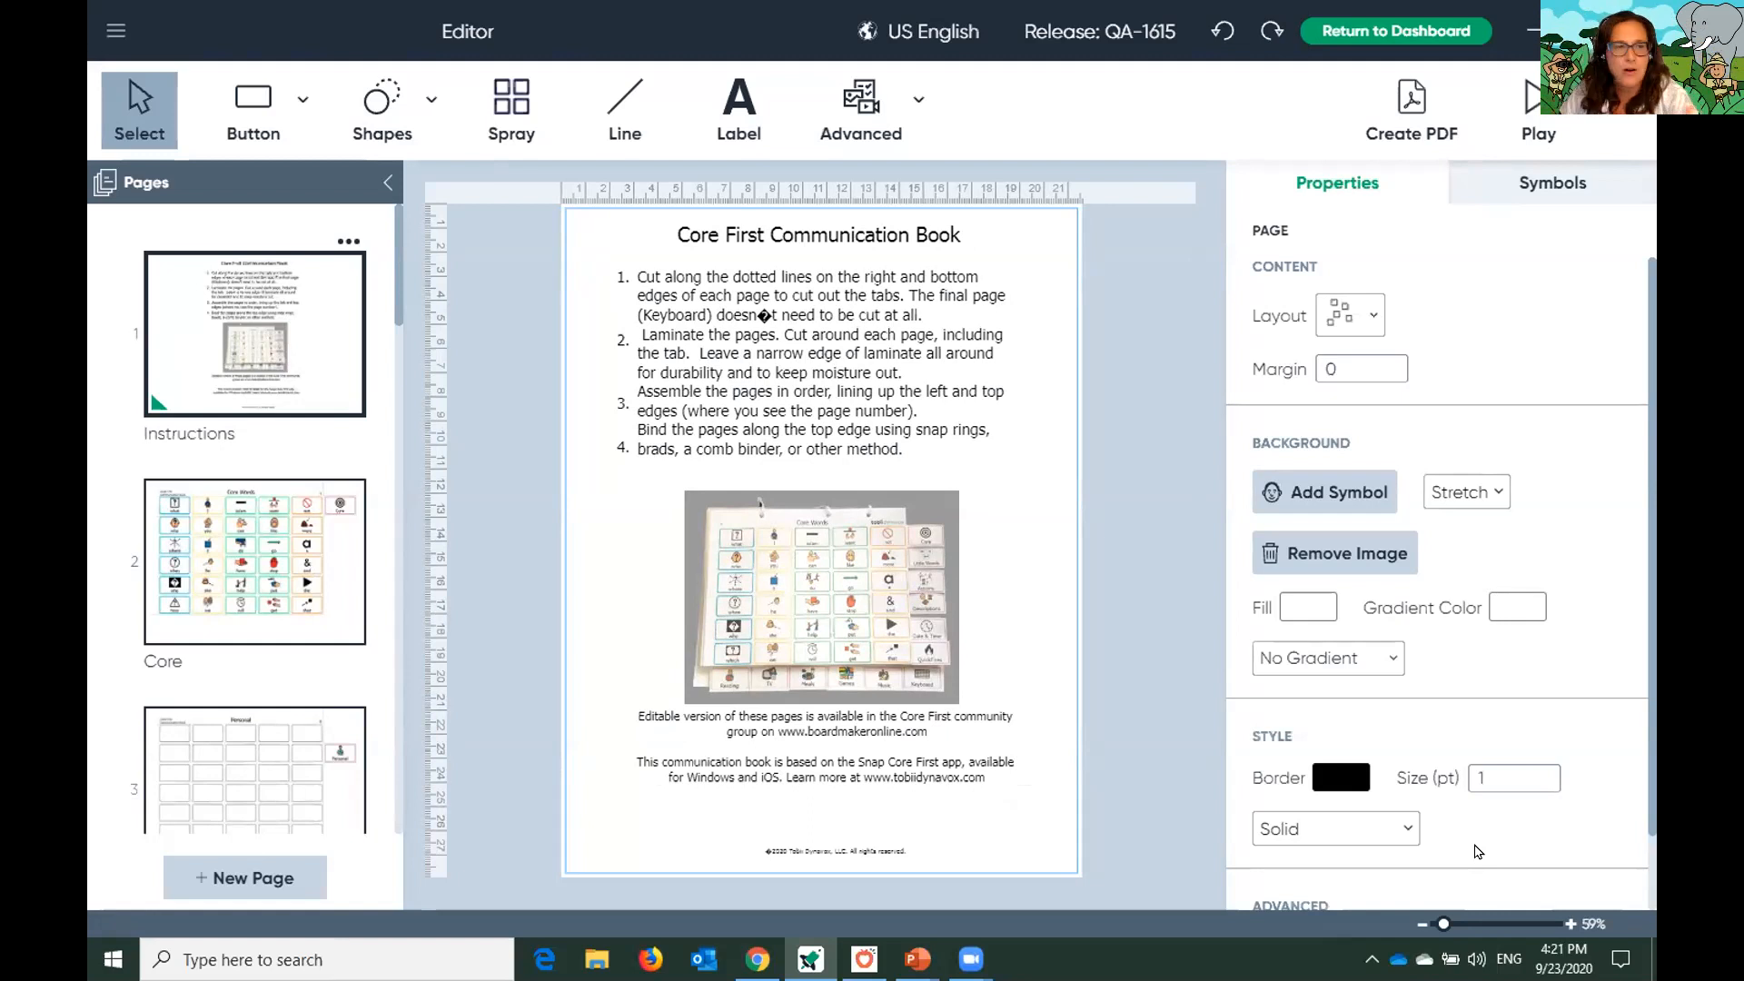
# Look through the Personal, Core and Little Words pages of the Core First communication book
pyautogui.scroll(-3, 258, 640)
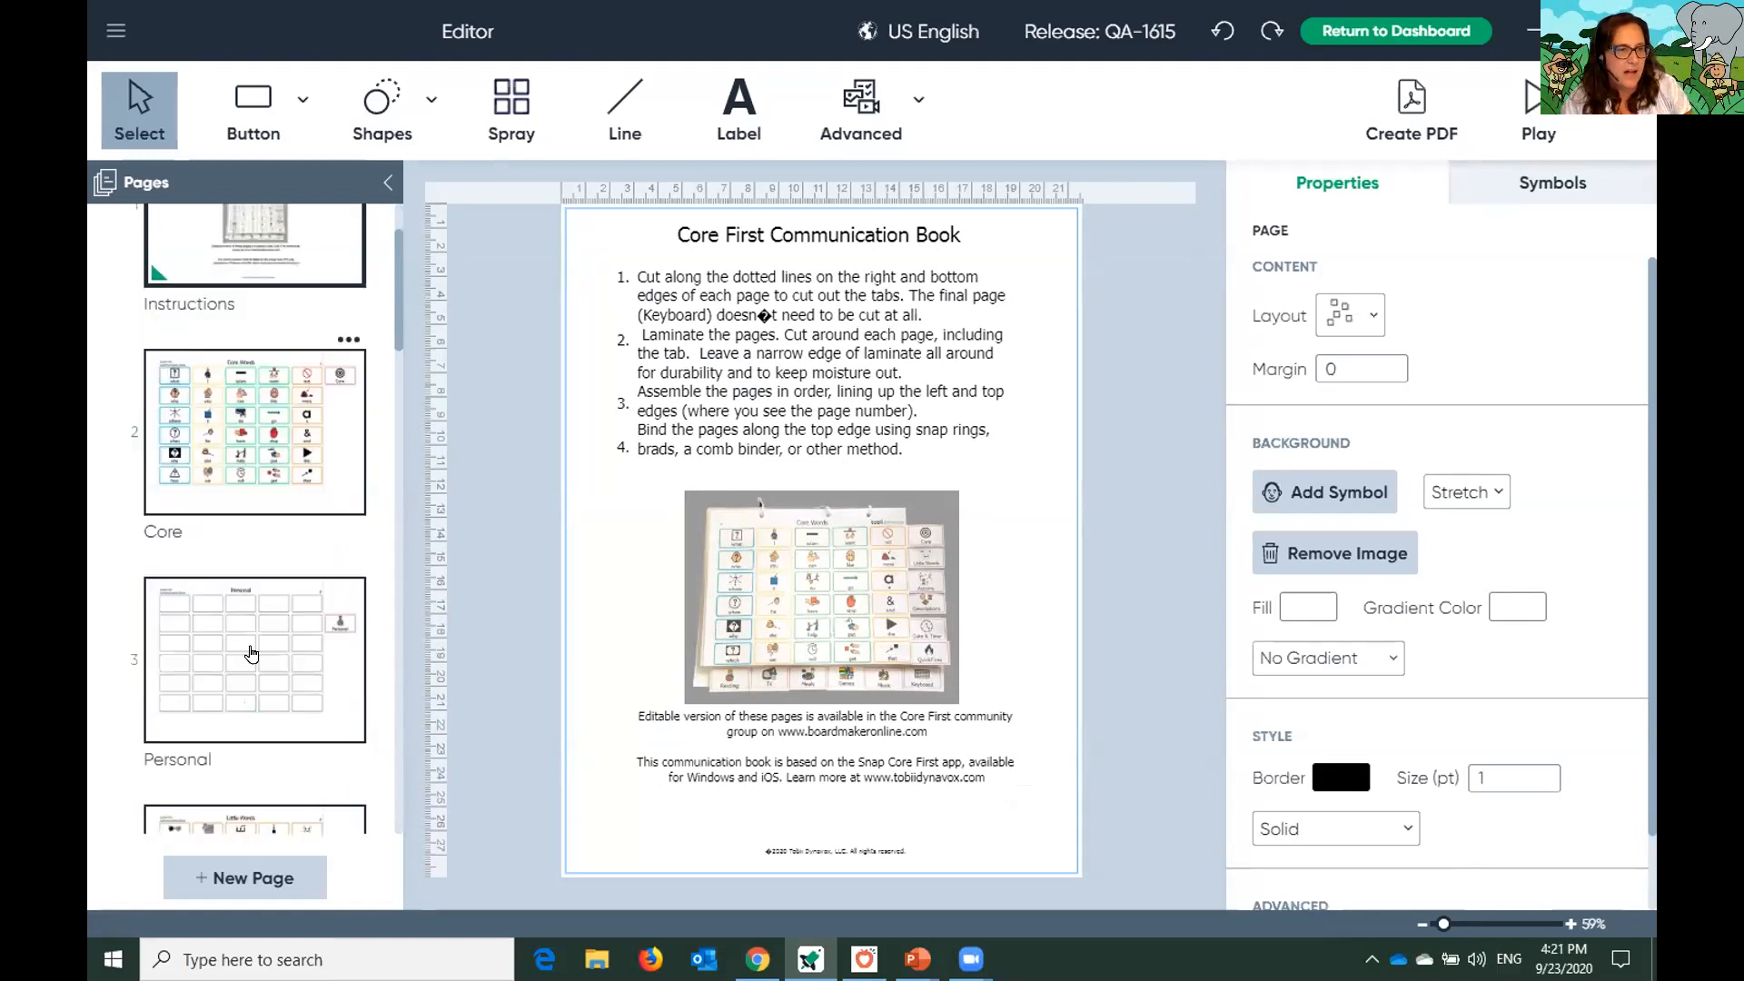
pyautogui.click(236, 592)
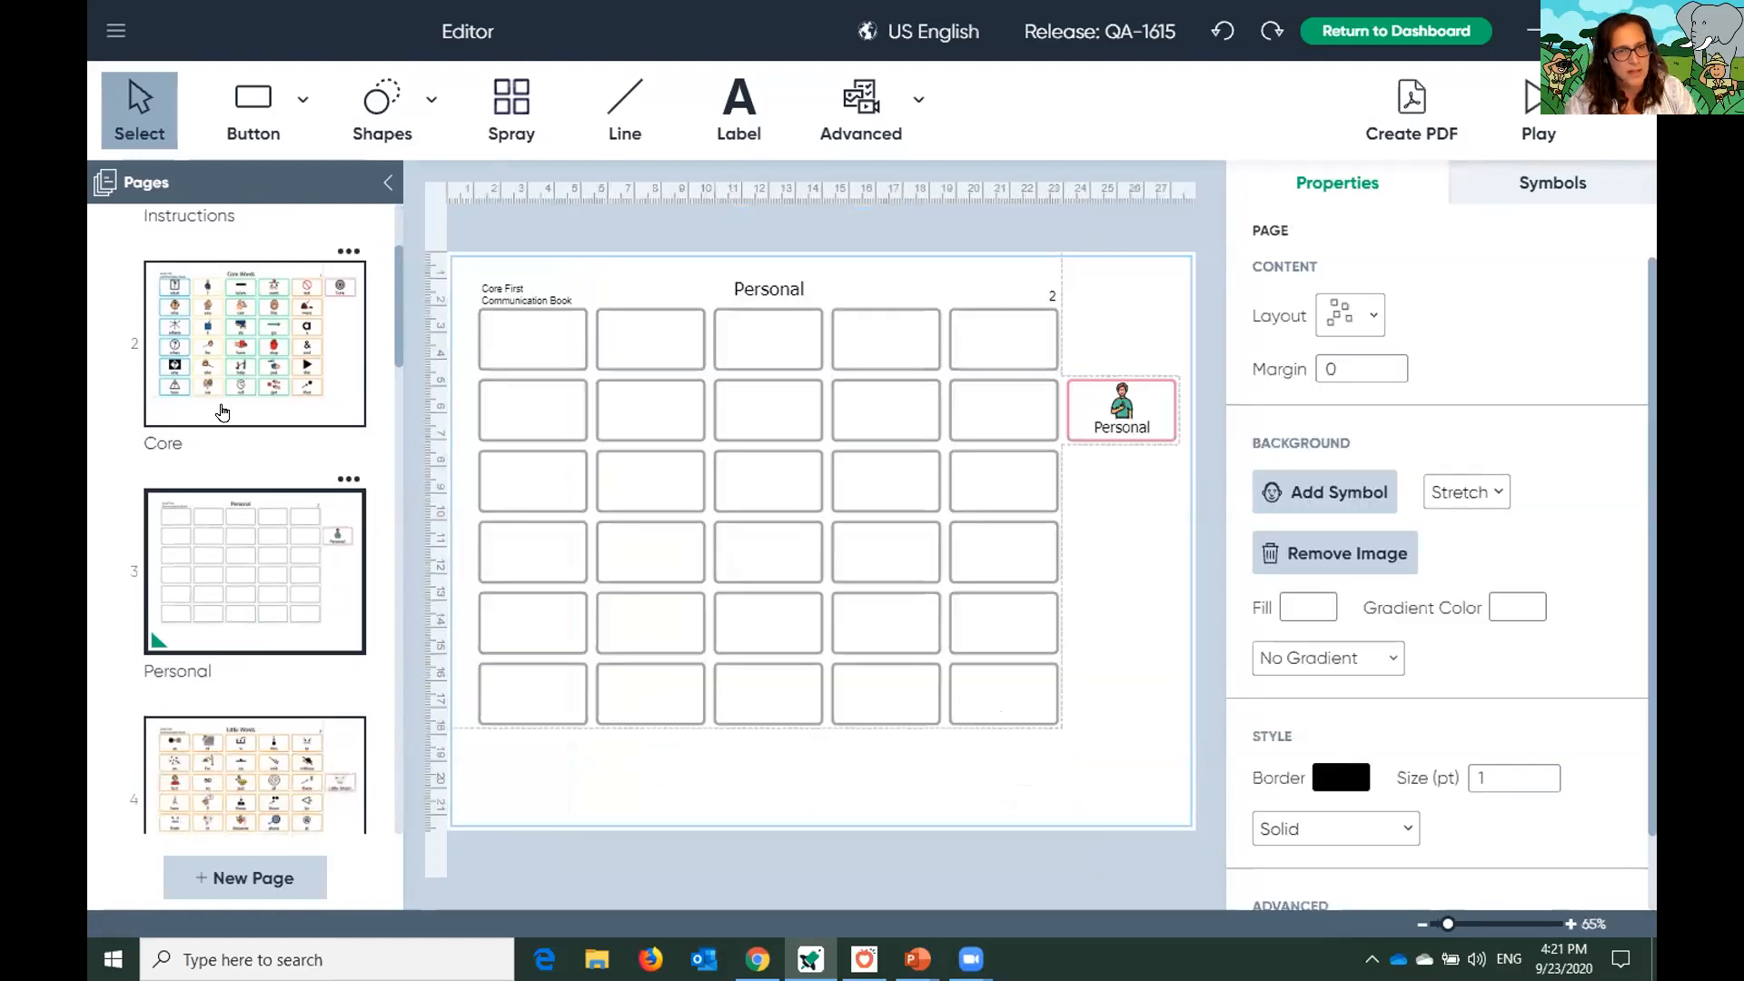
pyautogui.click(223, 411)
pyautogui.scroll(-6, 222, 412)
pyautogui.click(198, 414)
pyautogui.scroll(-8, 224, 502)
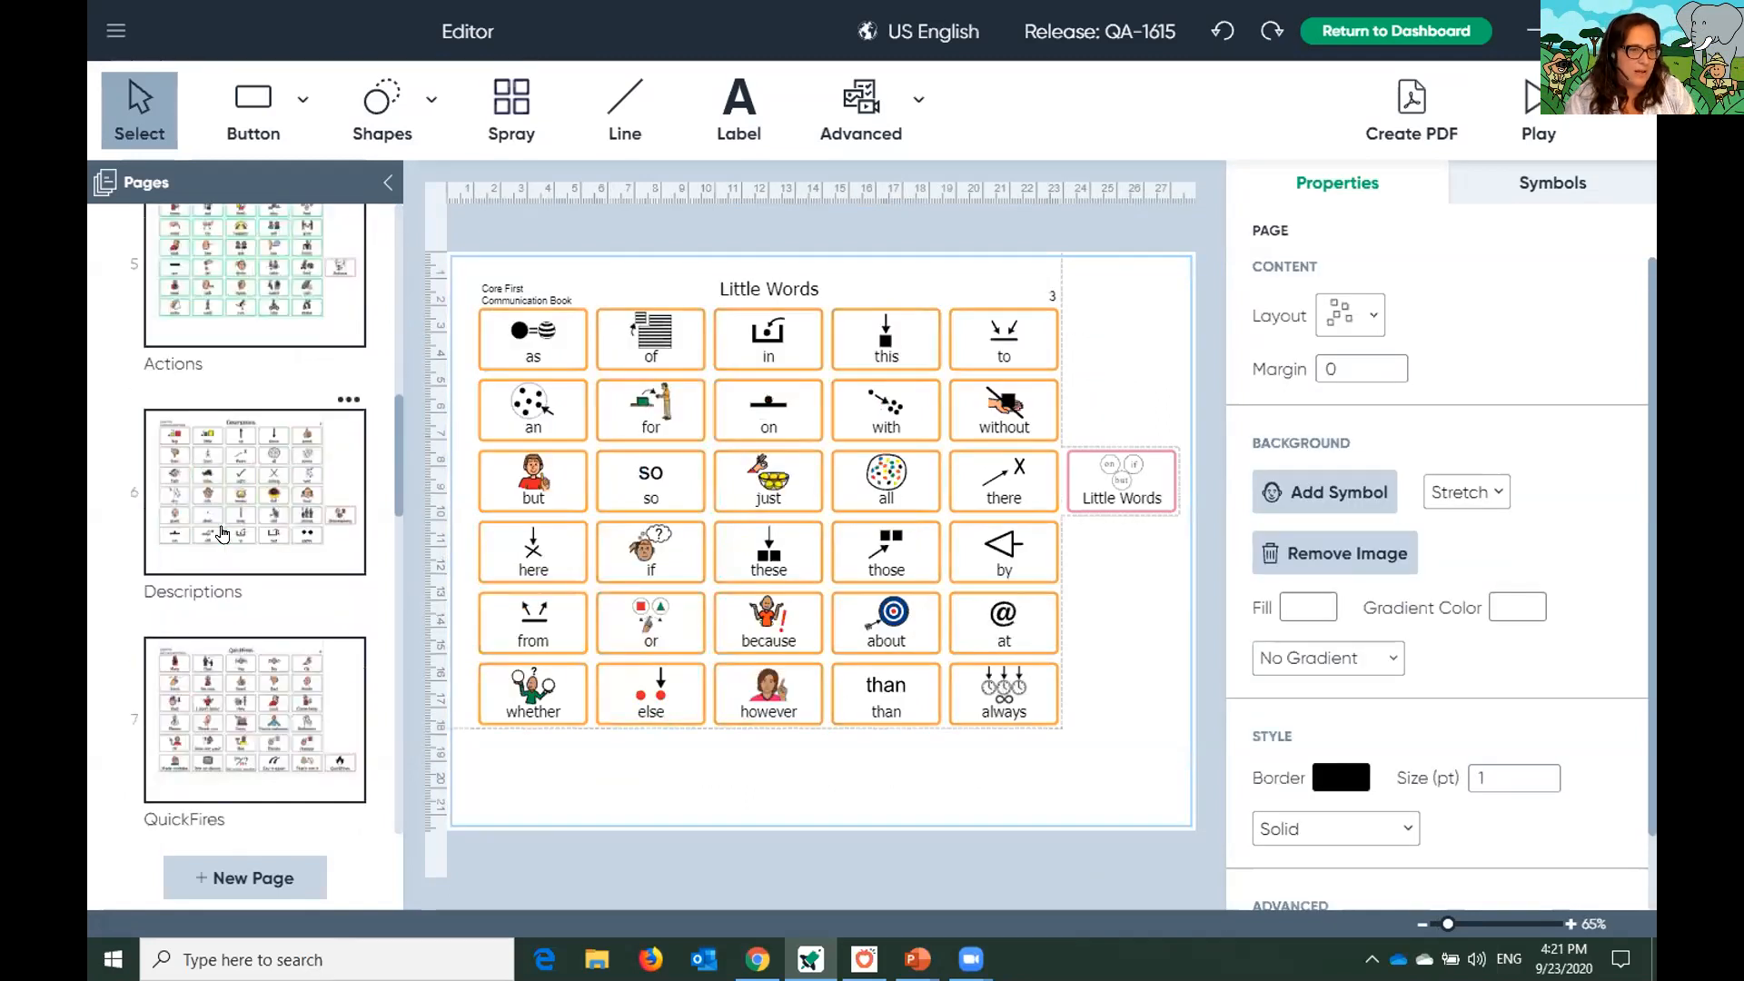
# Open the QuickFires page and relabel the "Good" button "awesome"
pyautogui.click(242, 558)
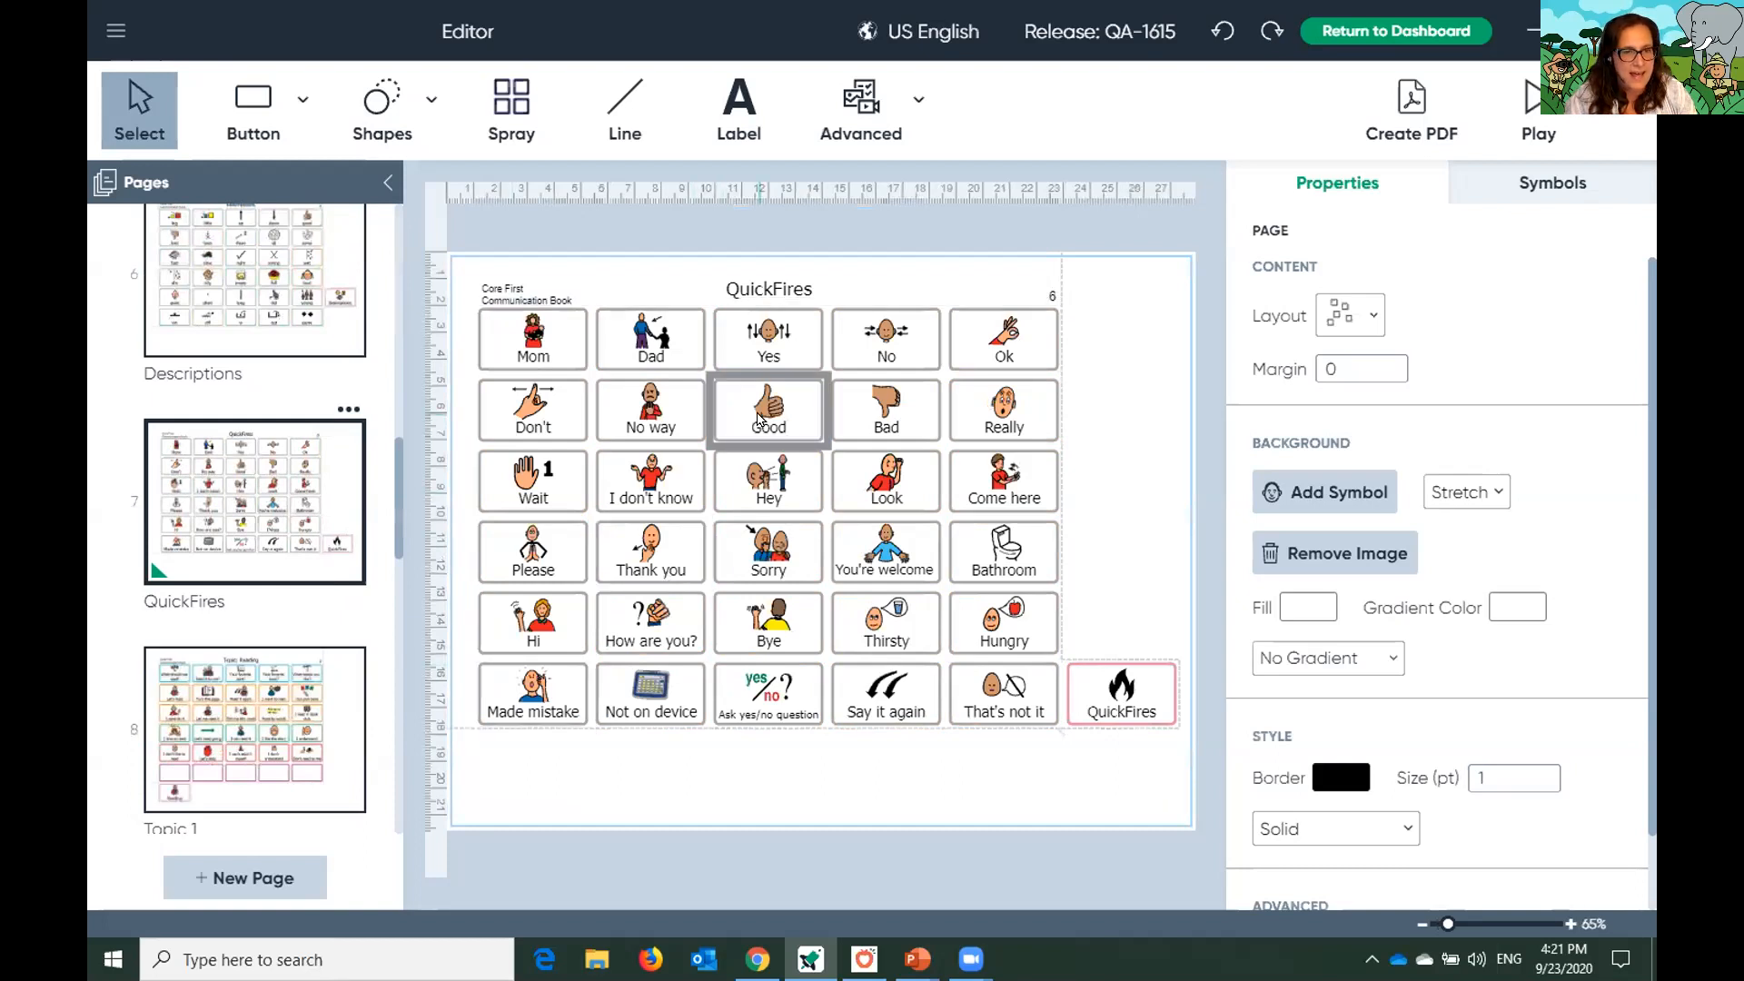
pyautogui.click(757, 416)
pyautogui.write('awesome')
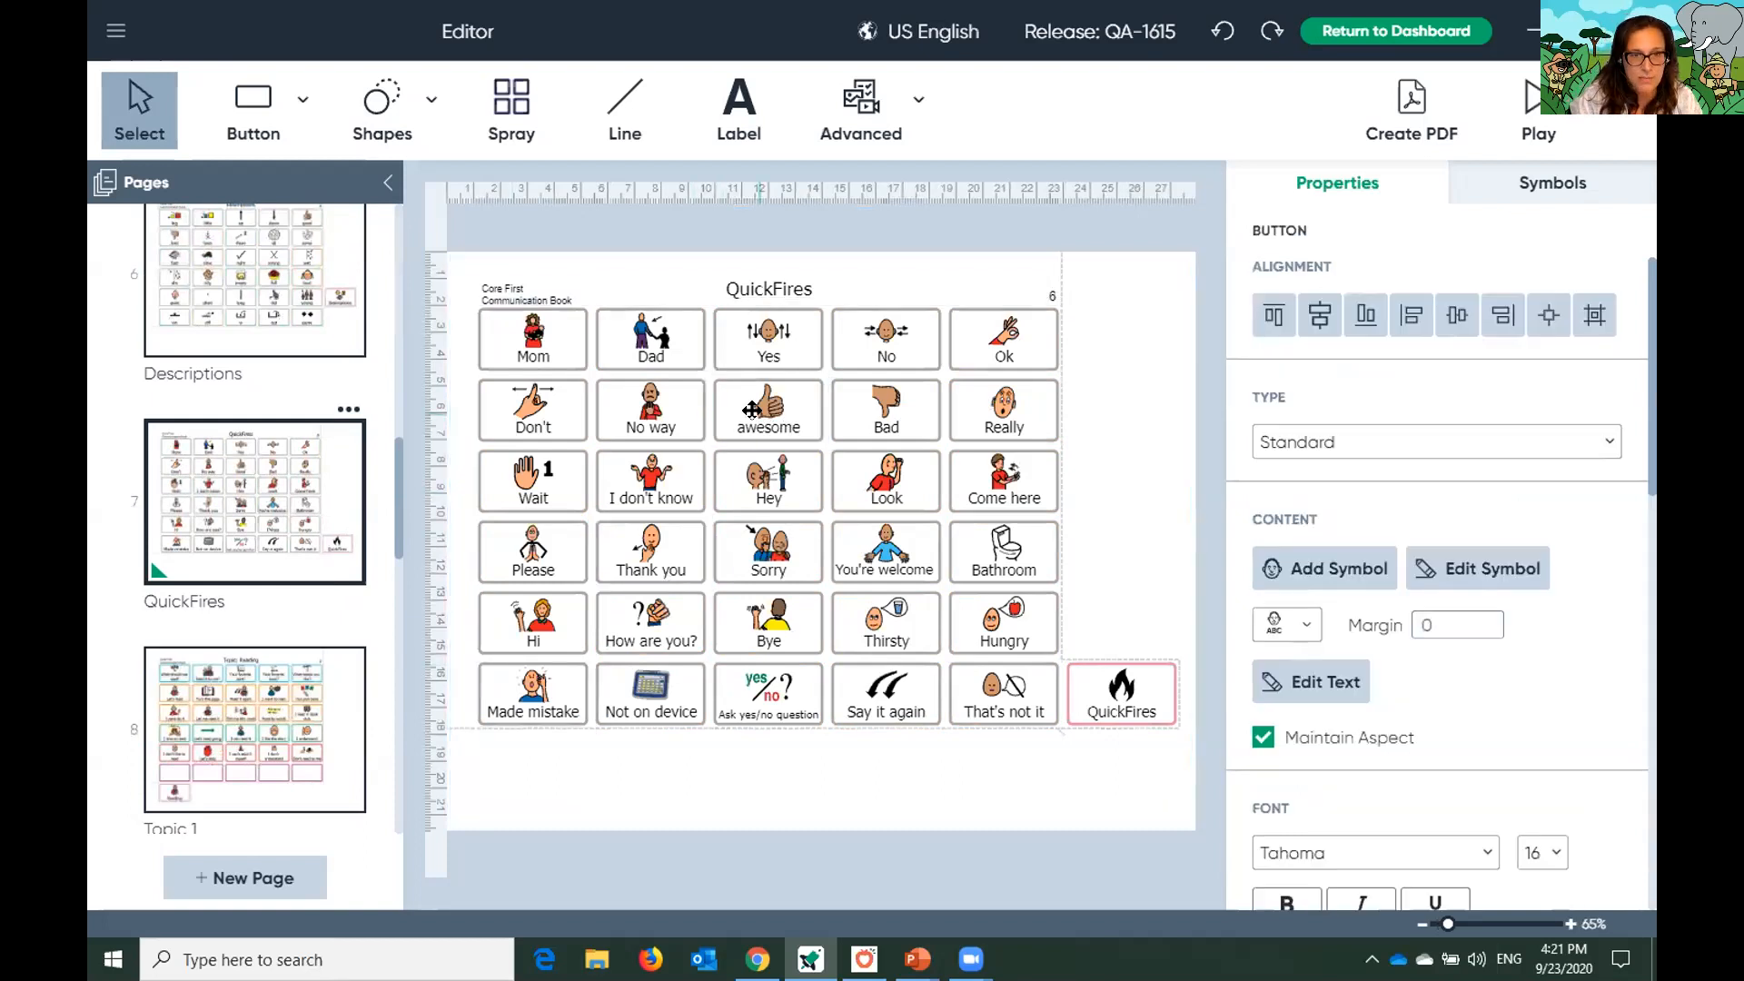
# Review the book's topic pages from Reading through Meals, Games and Music, ending with the Keyboard page
pyautogui.click(242, 783)
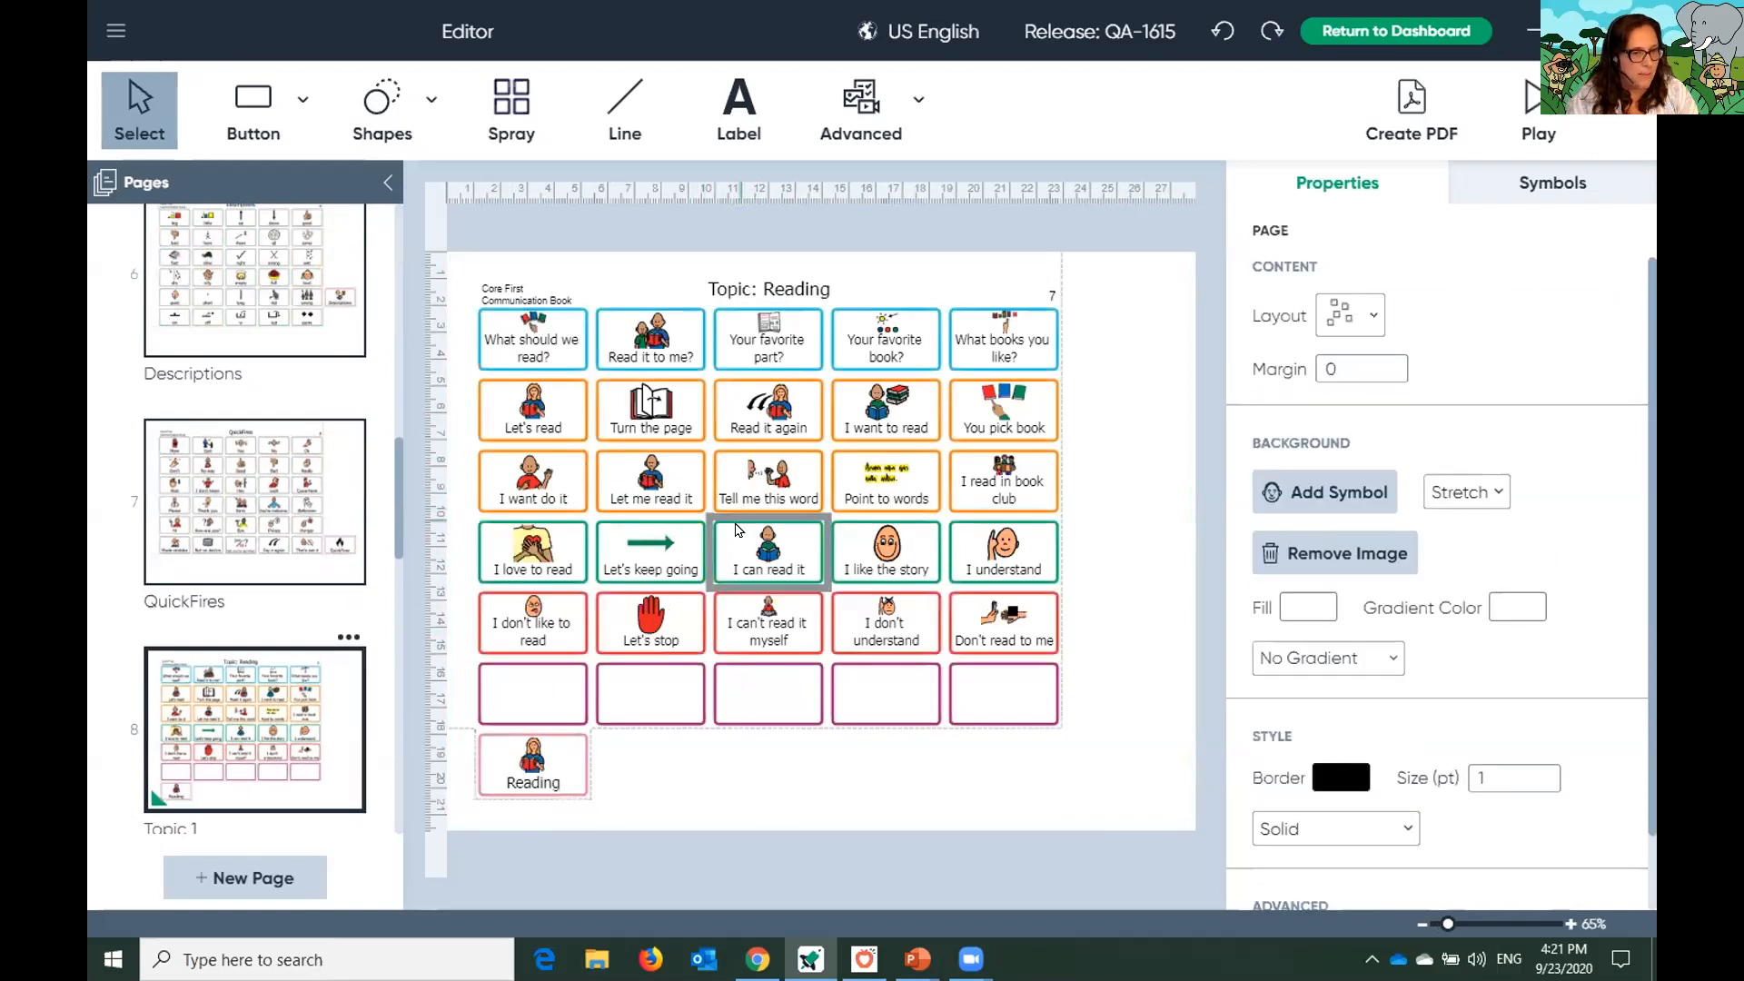
pyautogui.scroll(-3, 259, 752)
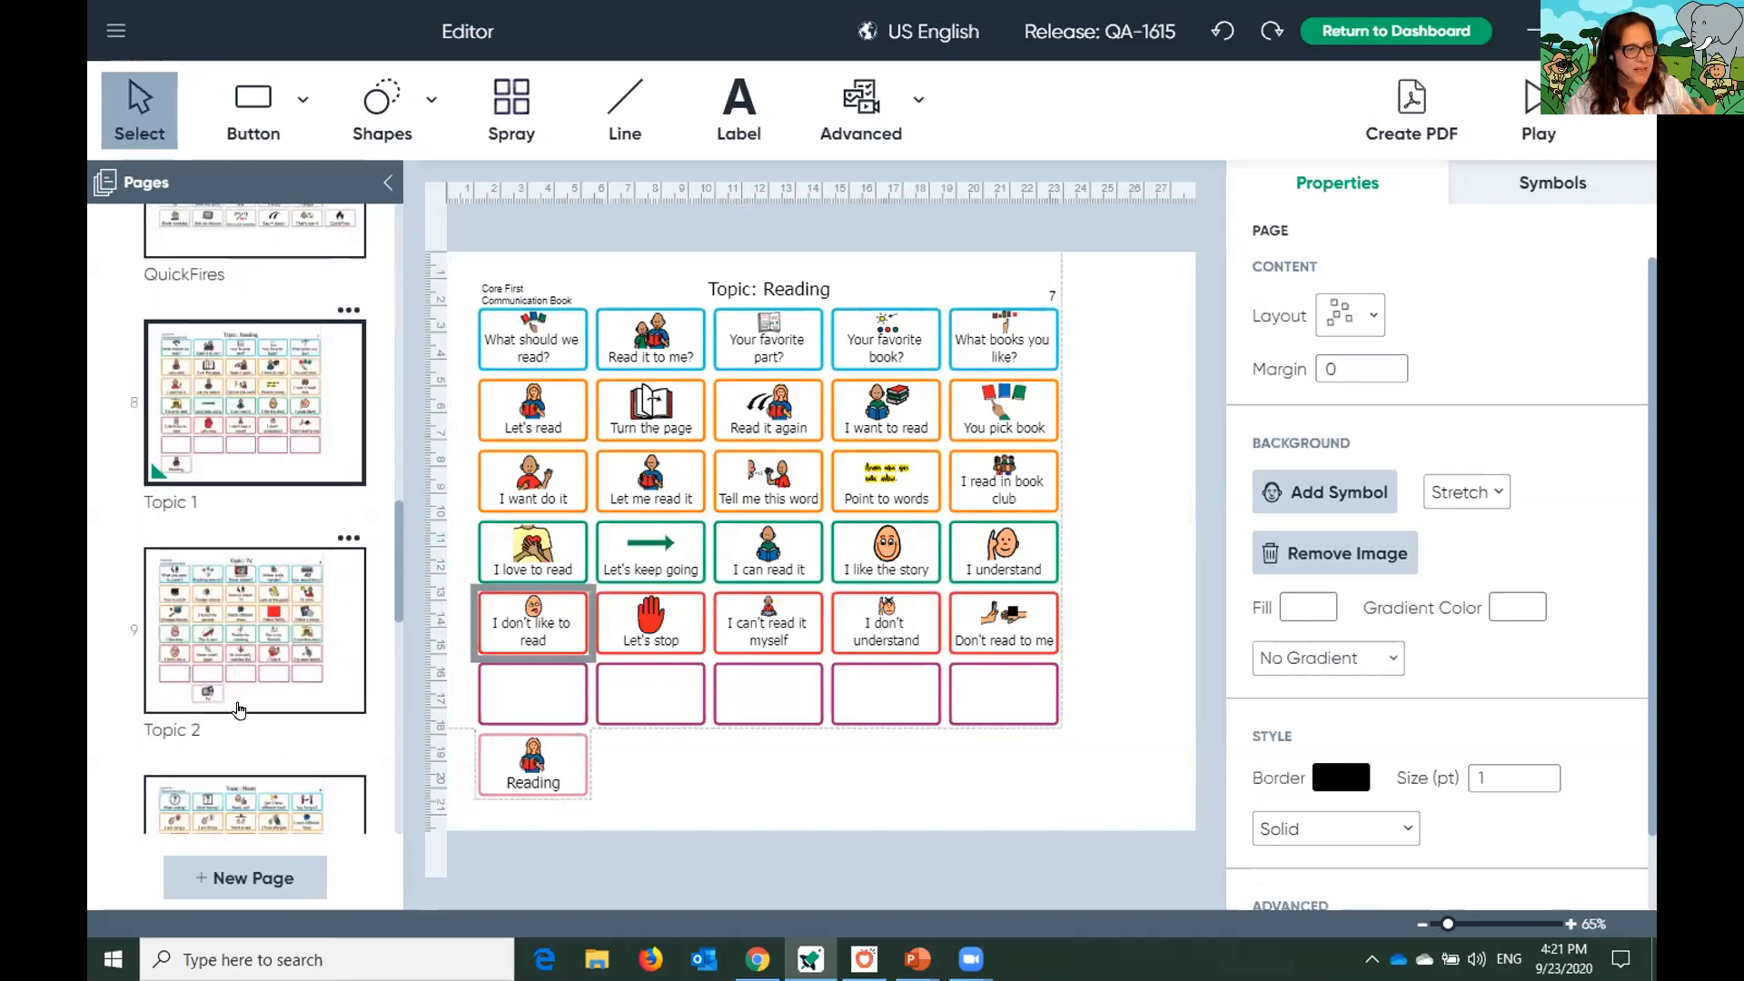
pyautogui.click(234, 710)
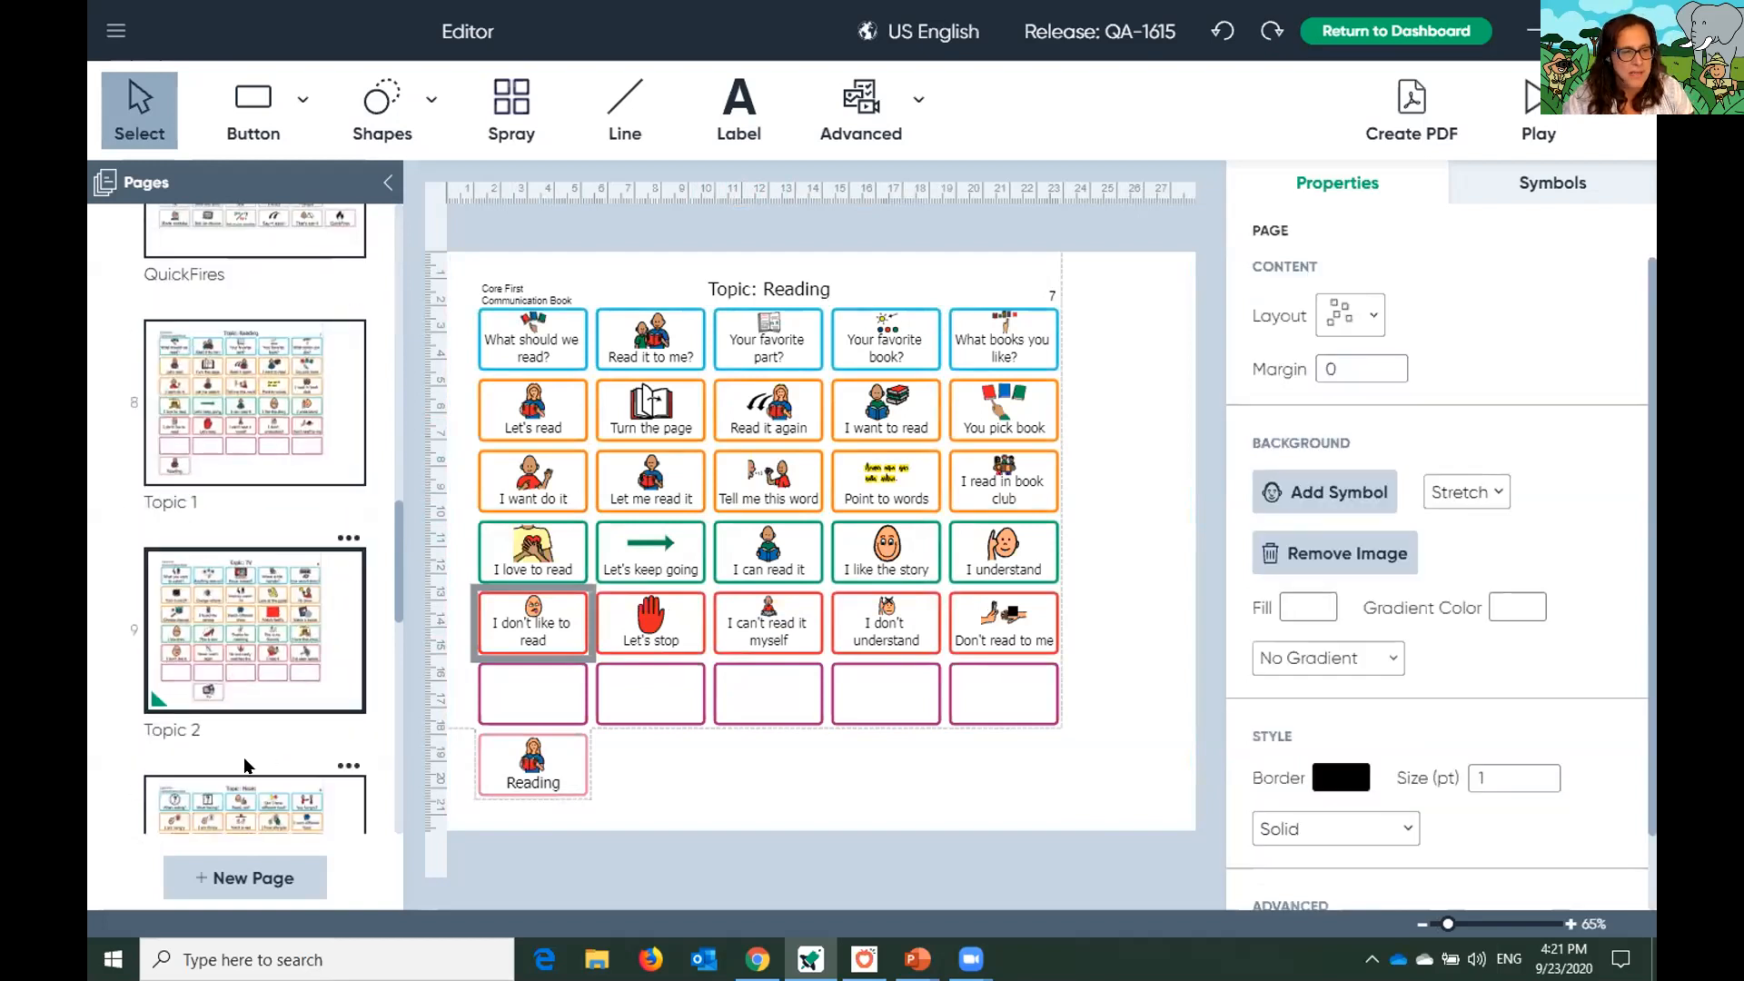
pyautogui.click(251, 783)
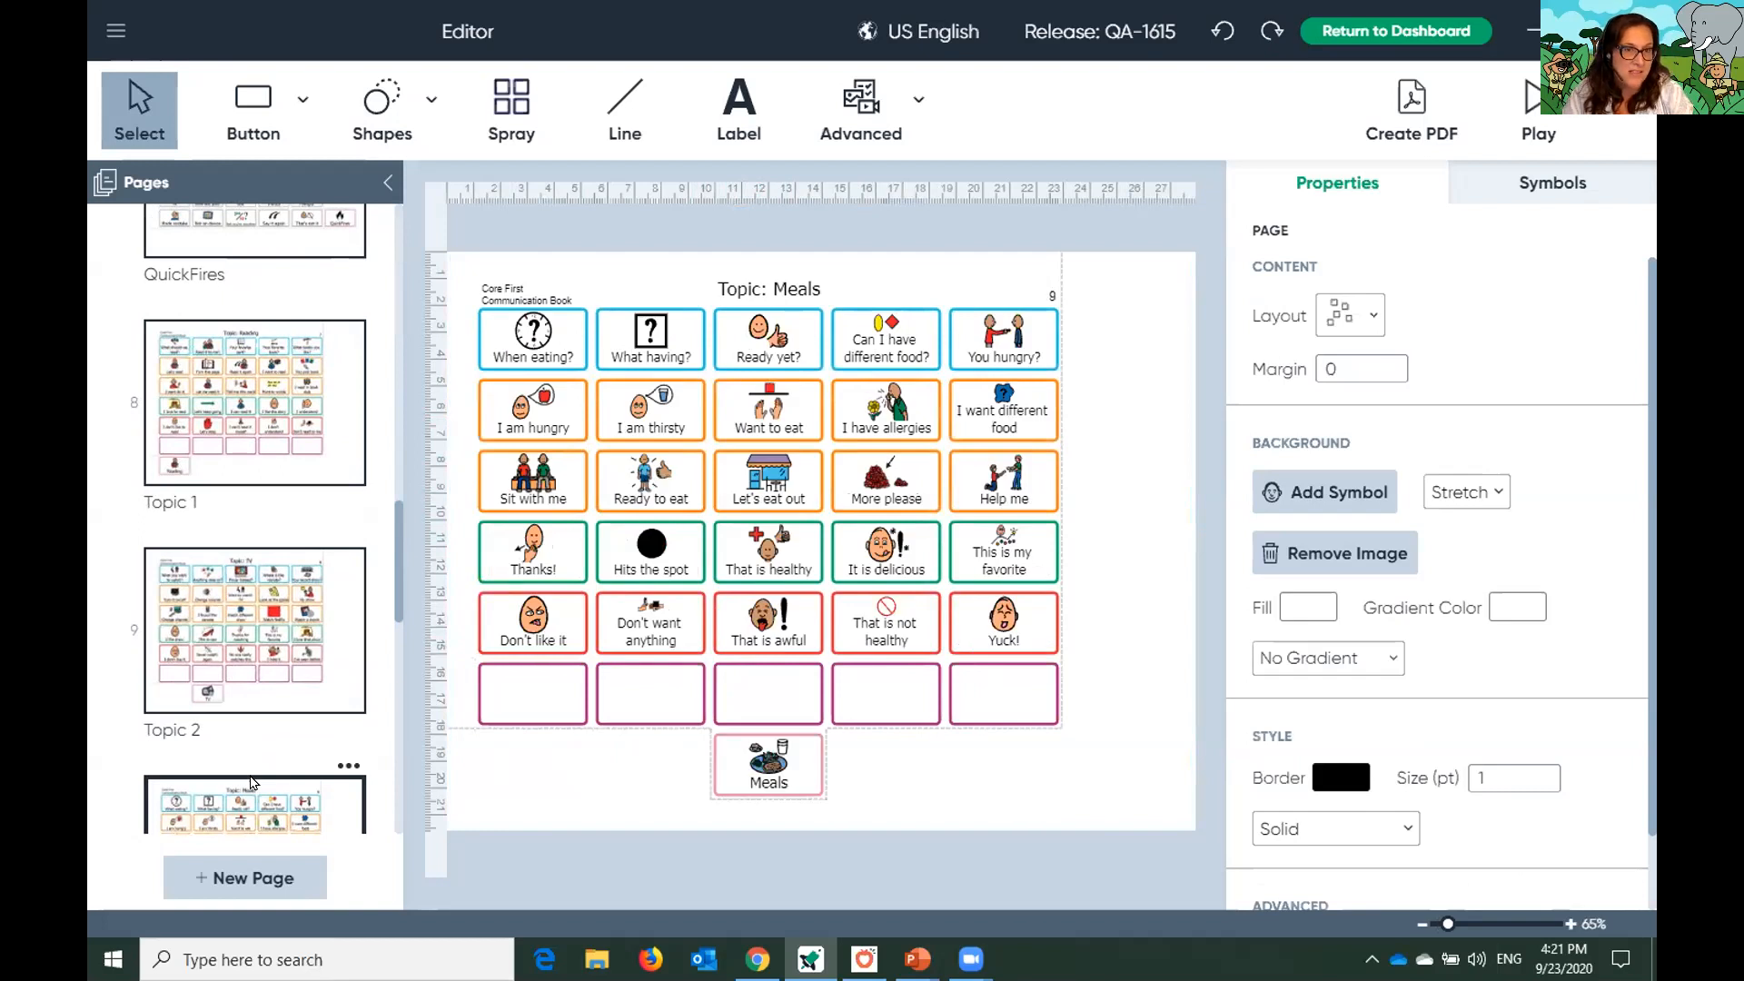
pyautogui.scroll(-5, 191, 672)
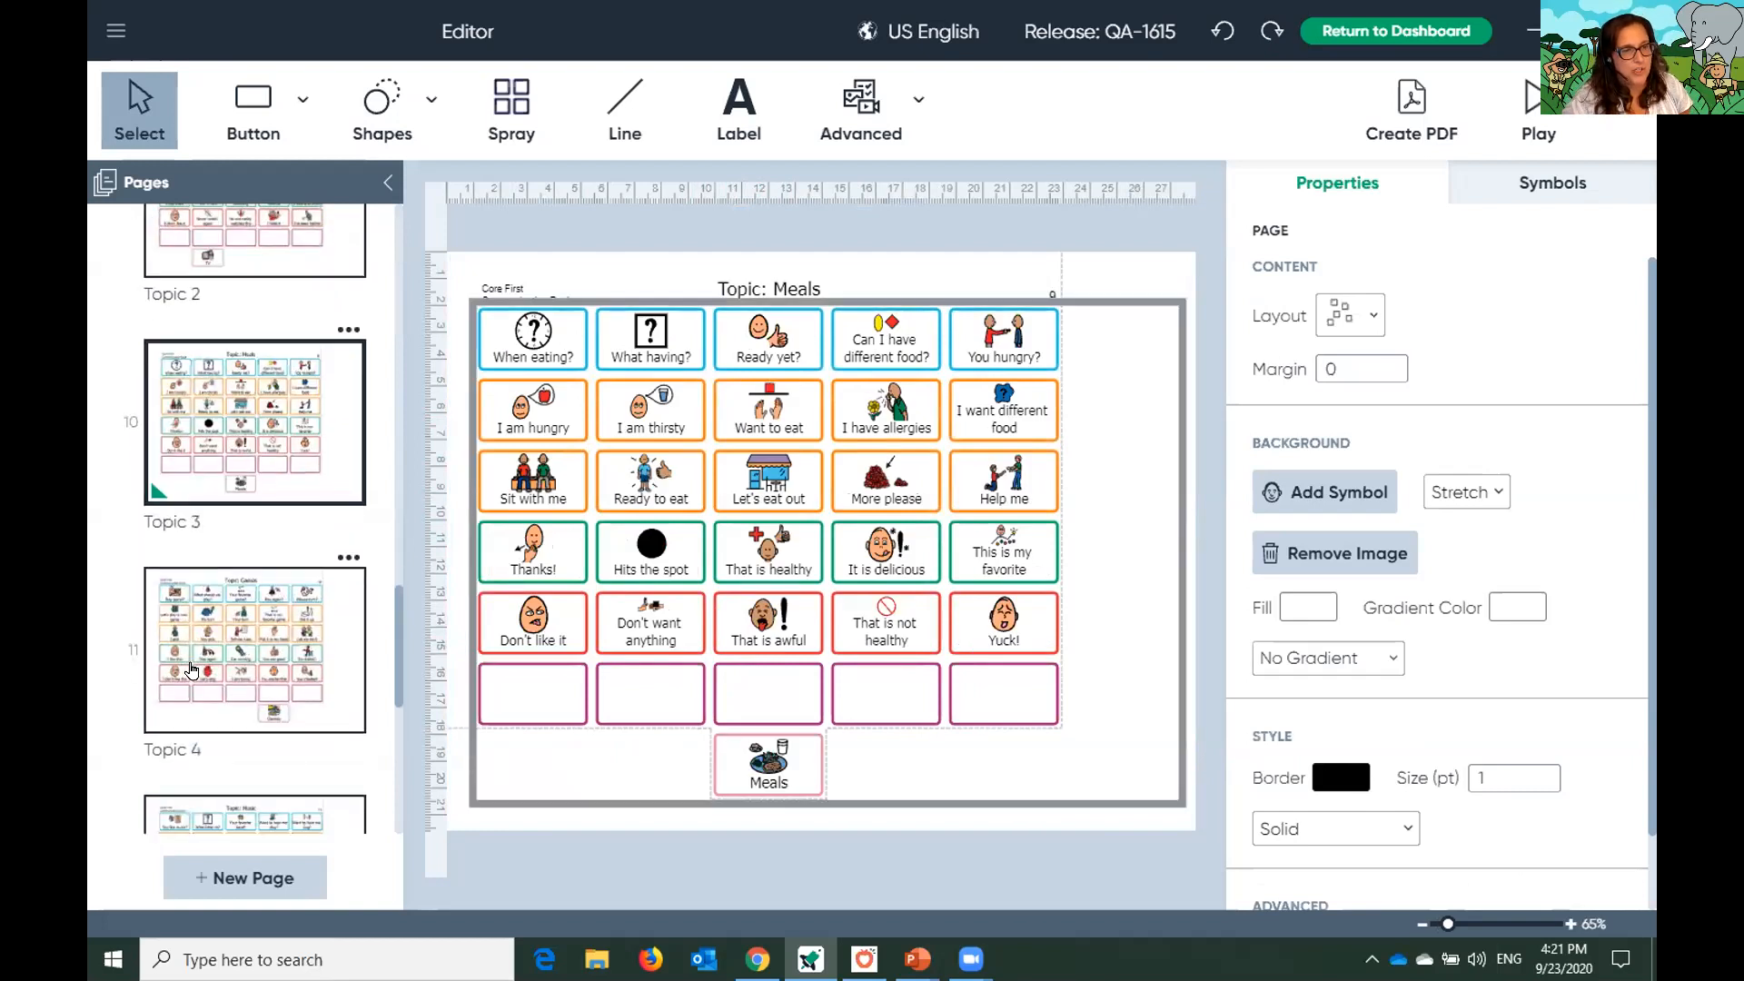
pyautogui.click(211, 660)
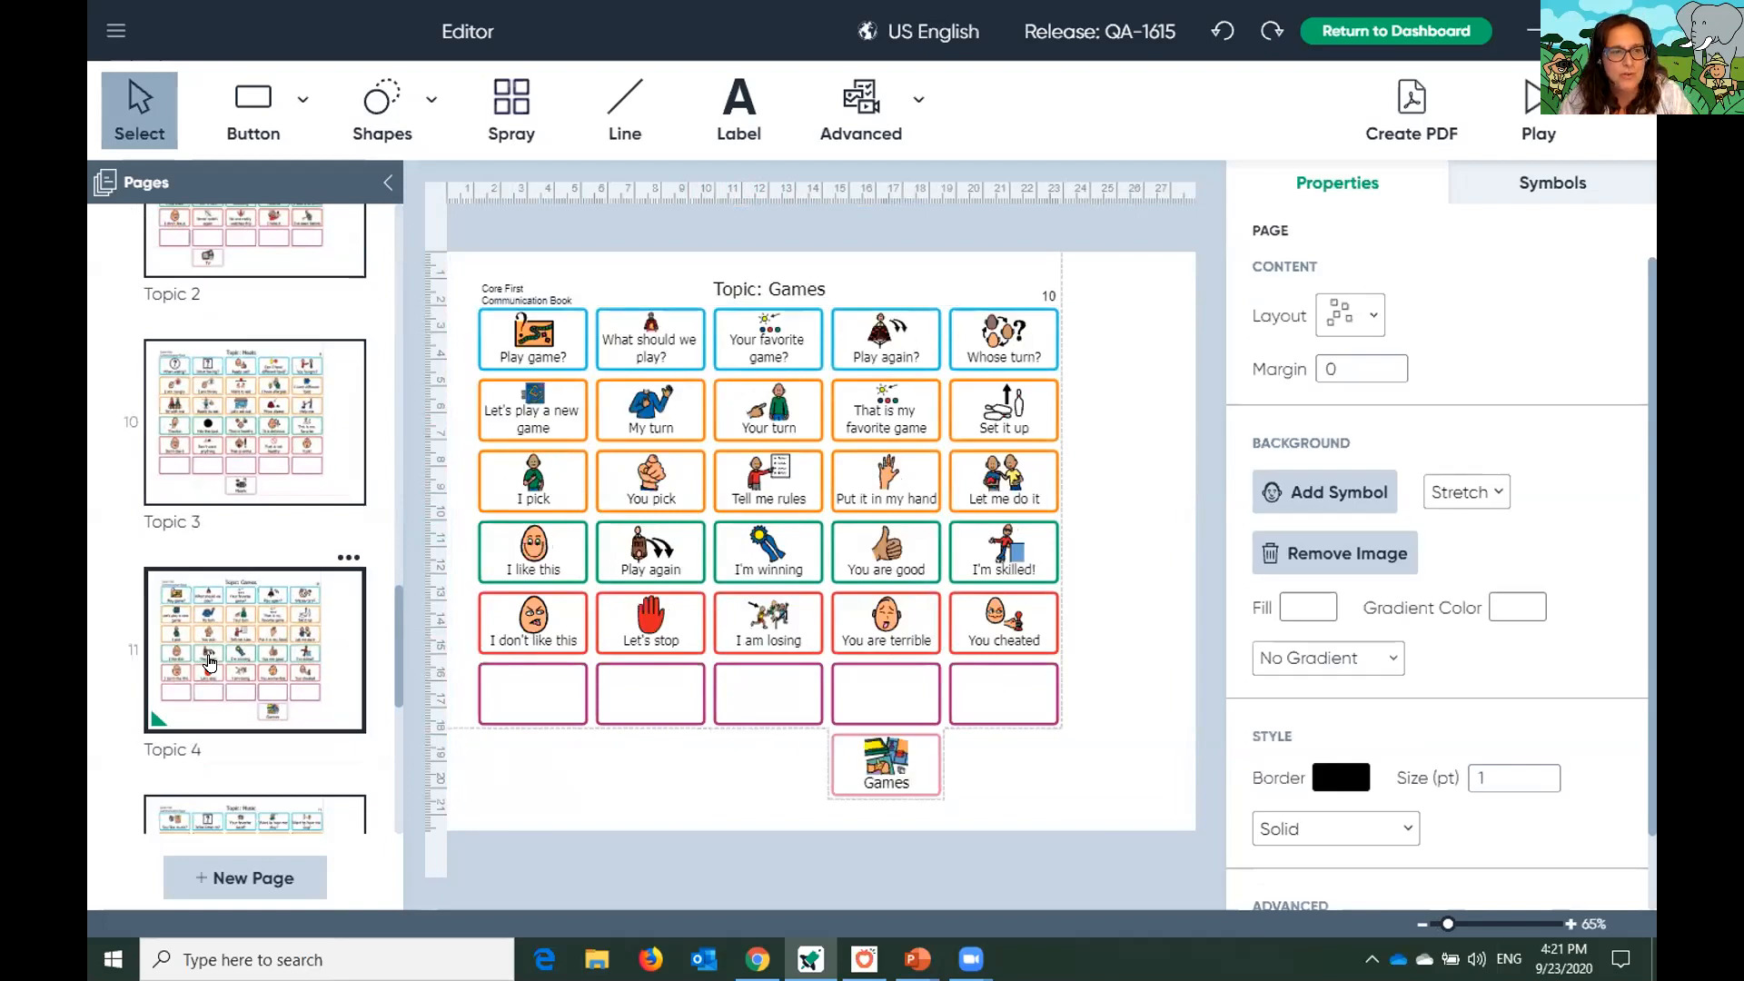
pyautogui.scroll(-3, 204, 690)
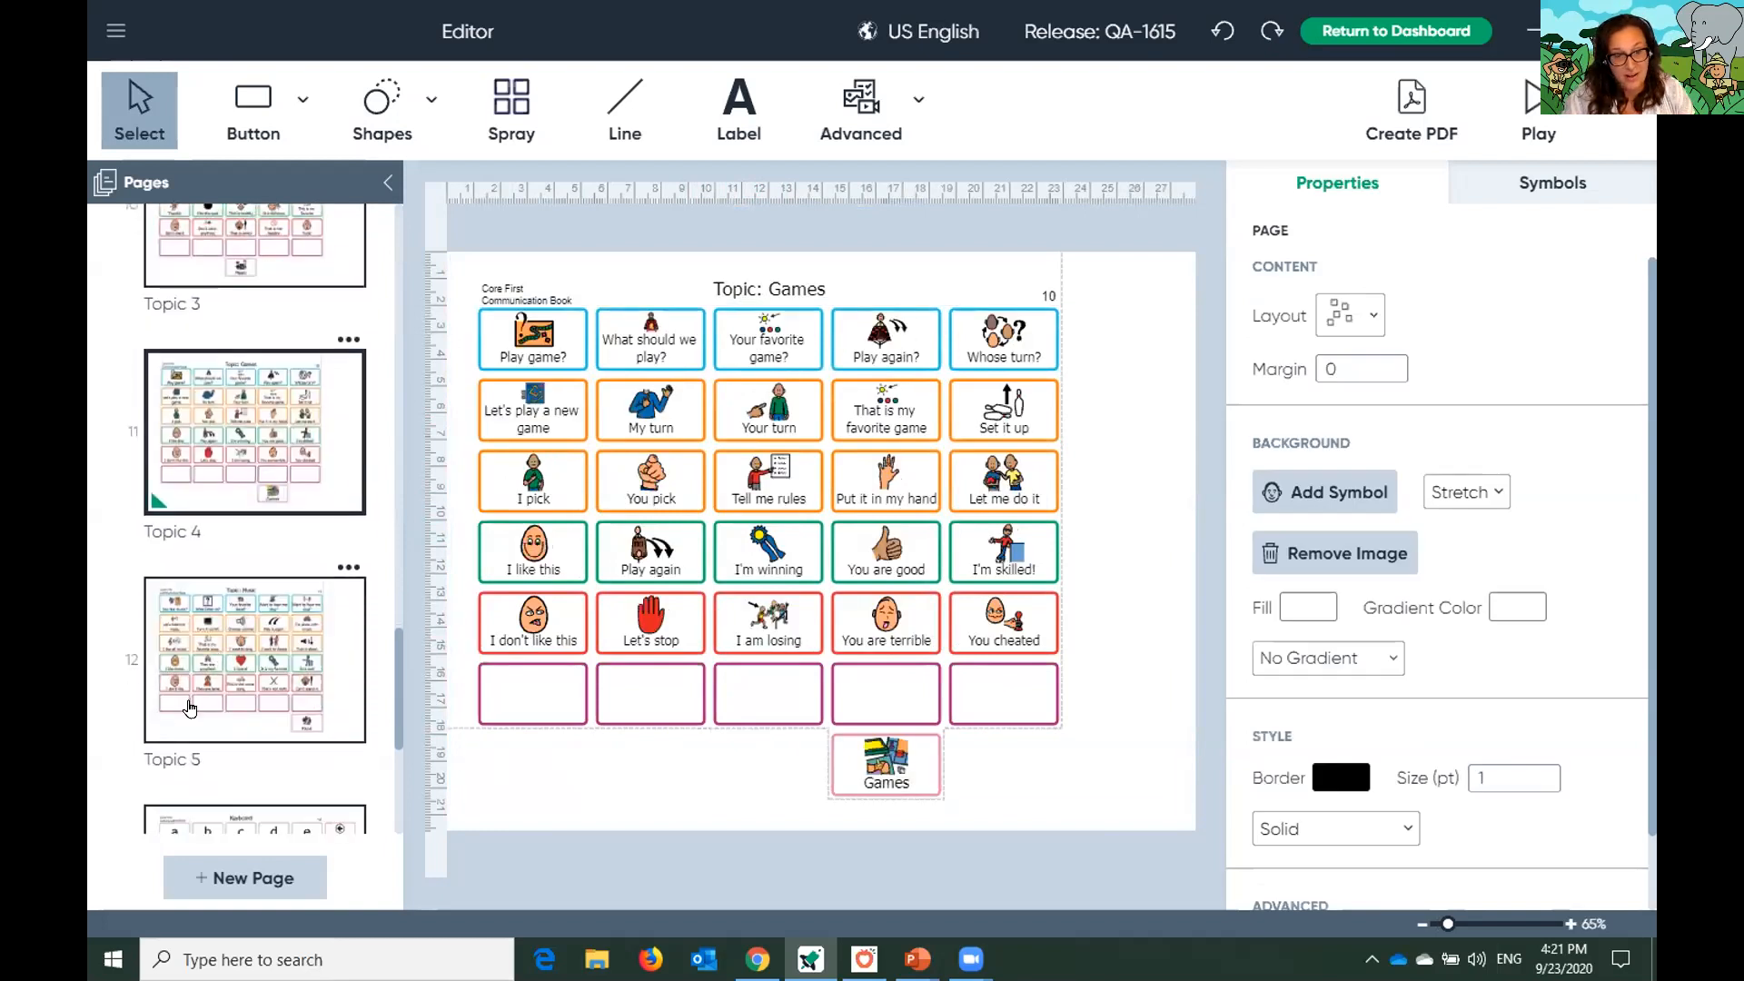
pyautogui.click(189, 709)
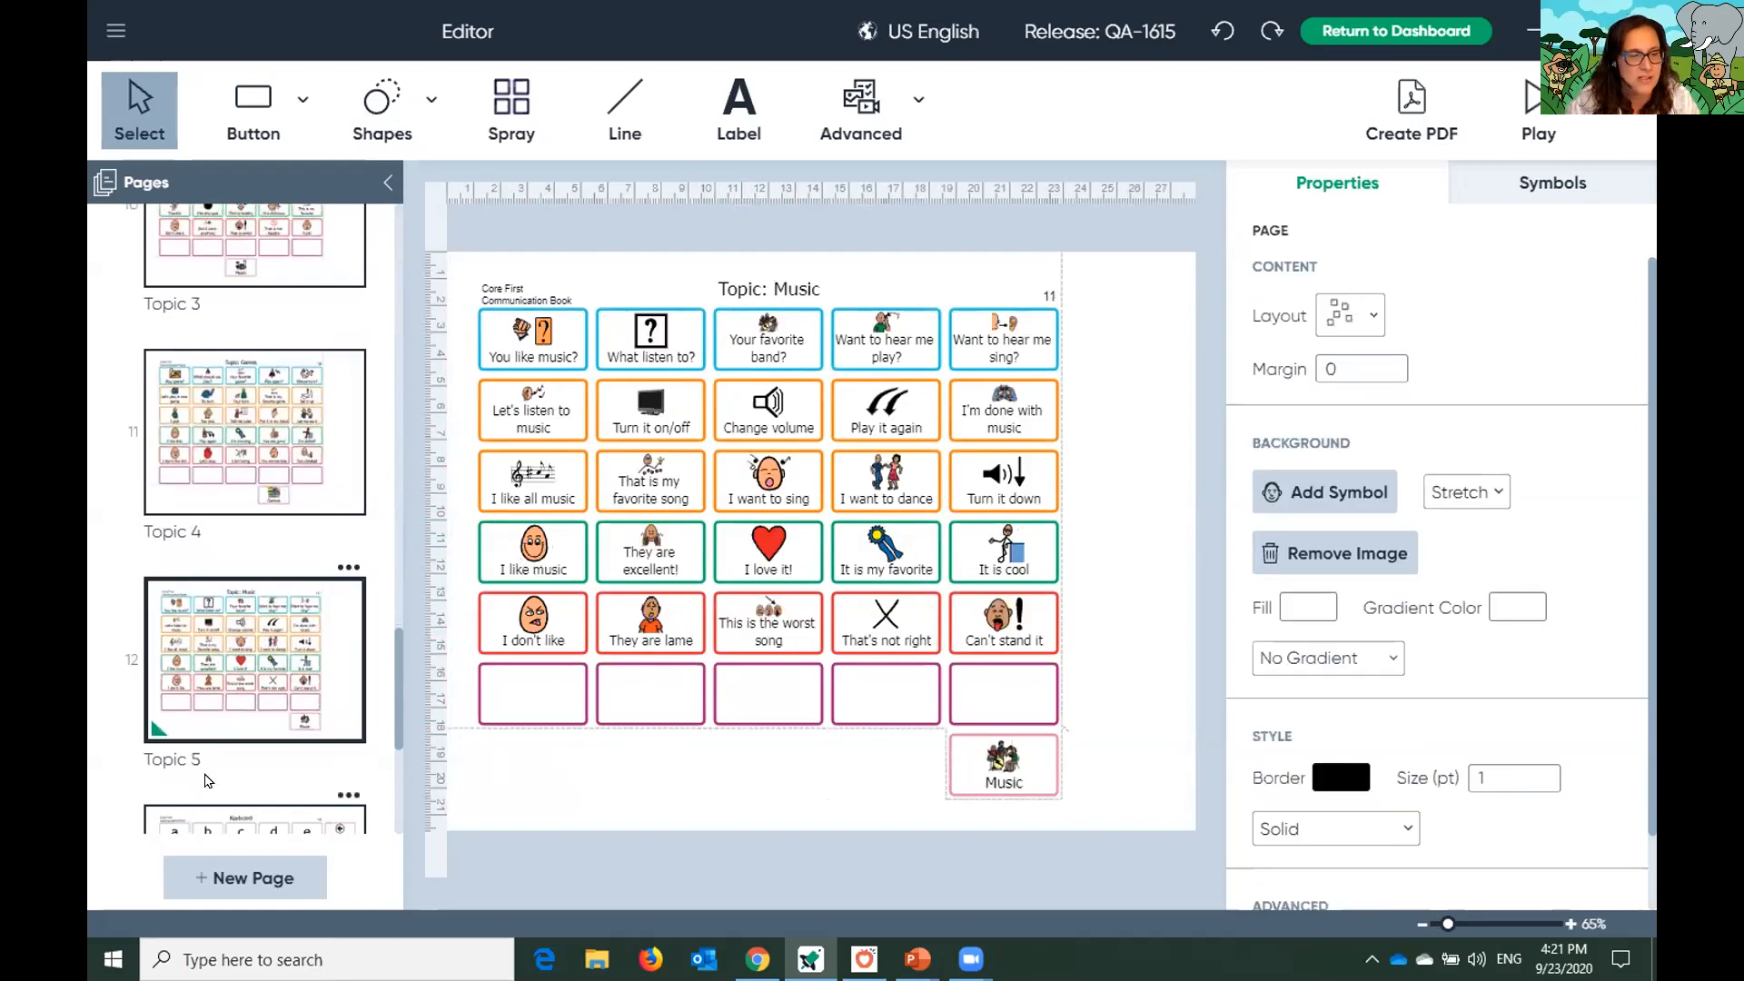
pyautogui.scroll(-2, 208, 781)
pyautogui.click(208, 780)
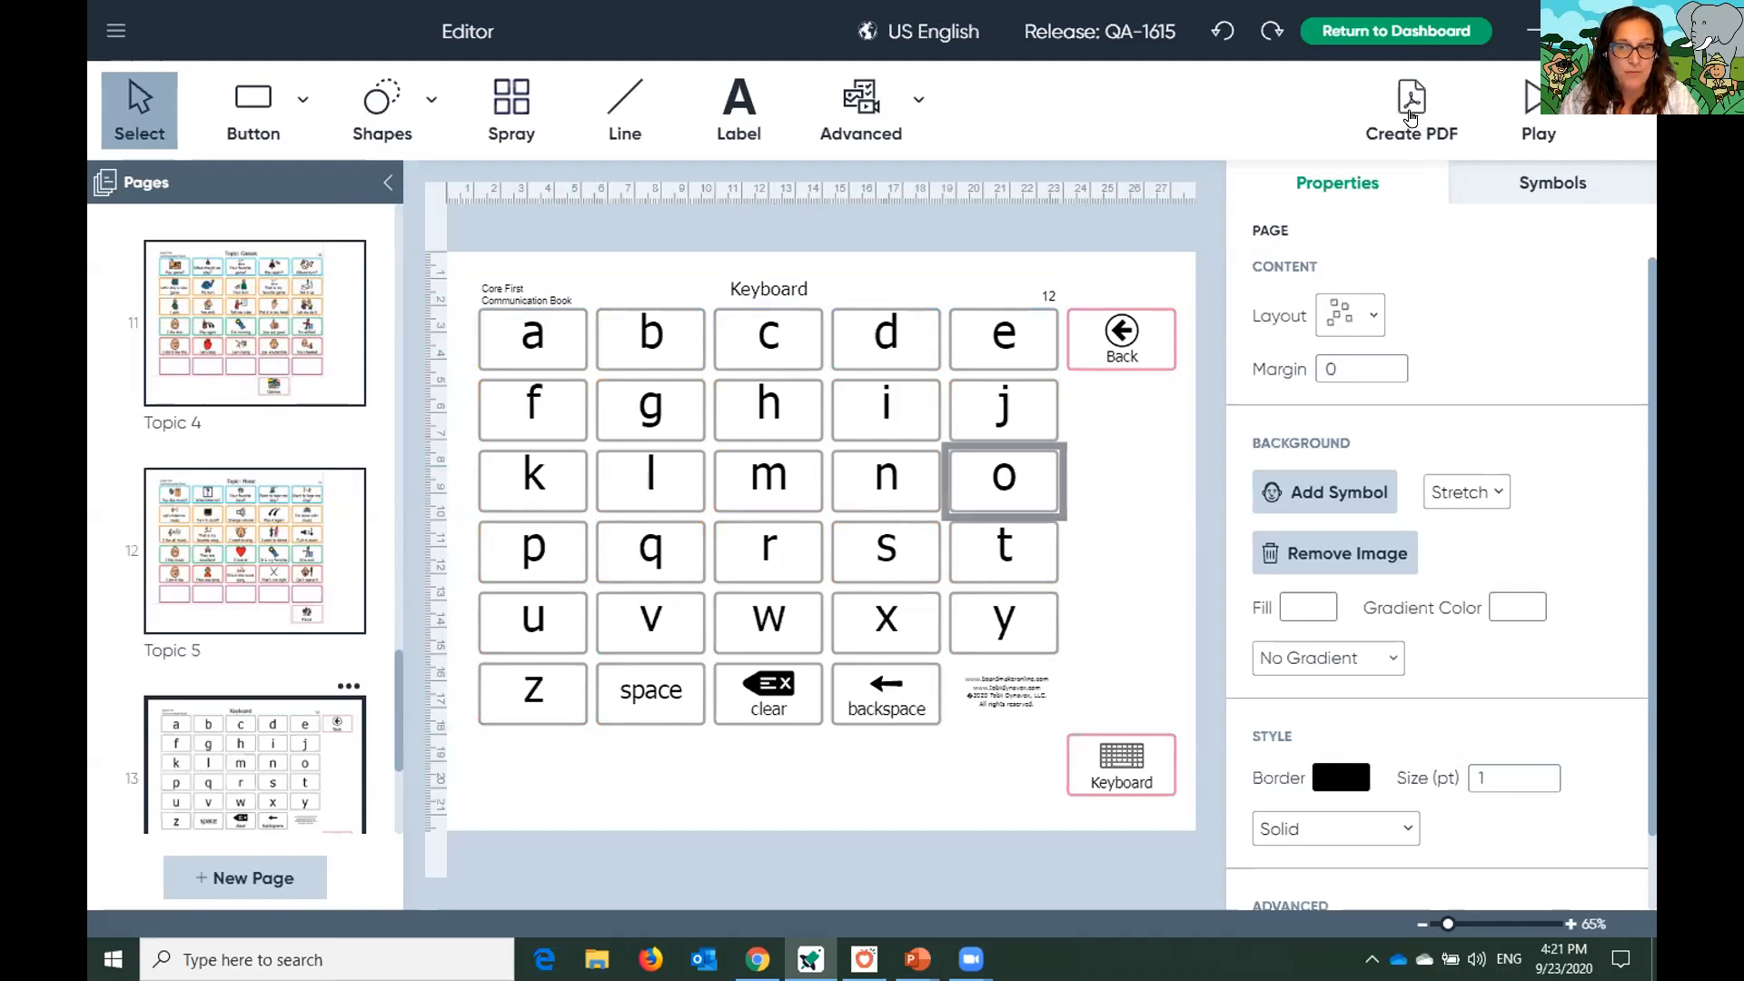
# Export all pages of the communication book as a PDF named "Rafis Book" in Documents, set to open after creating
pyautogui.click(1410, 117)
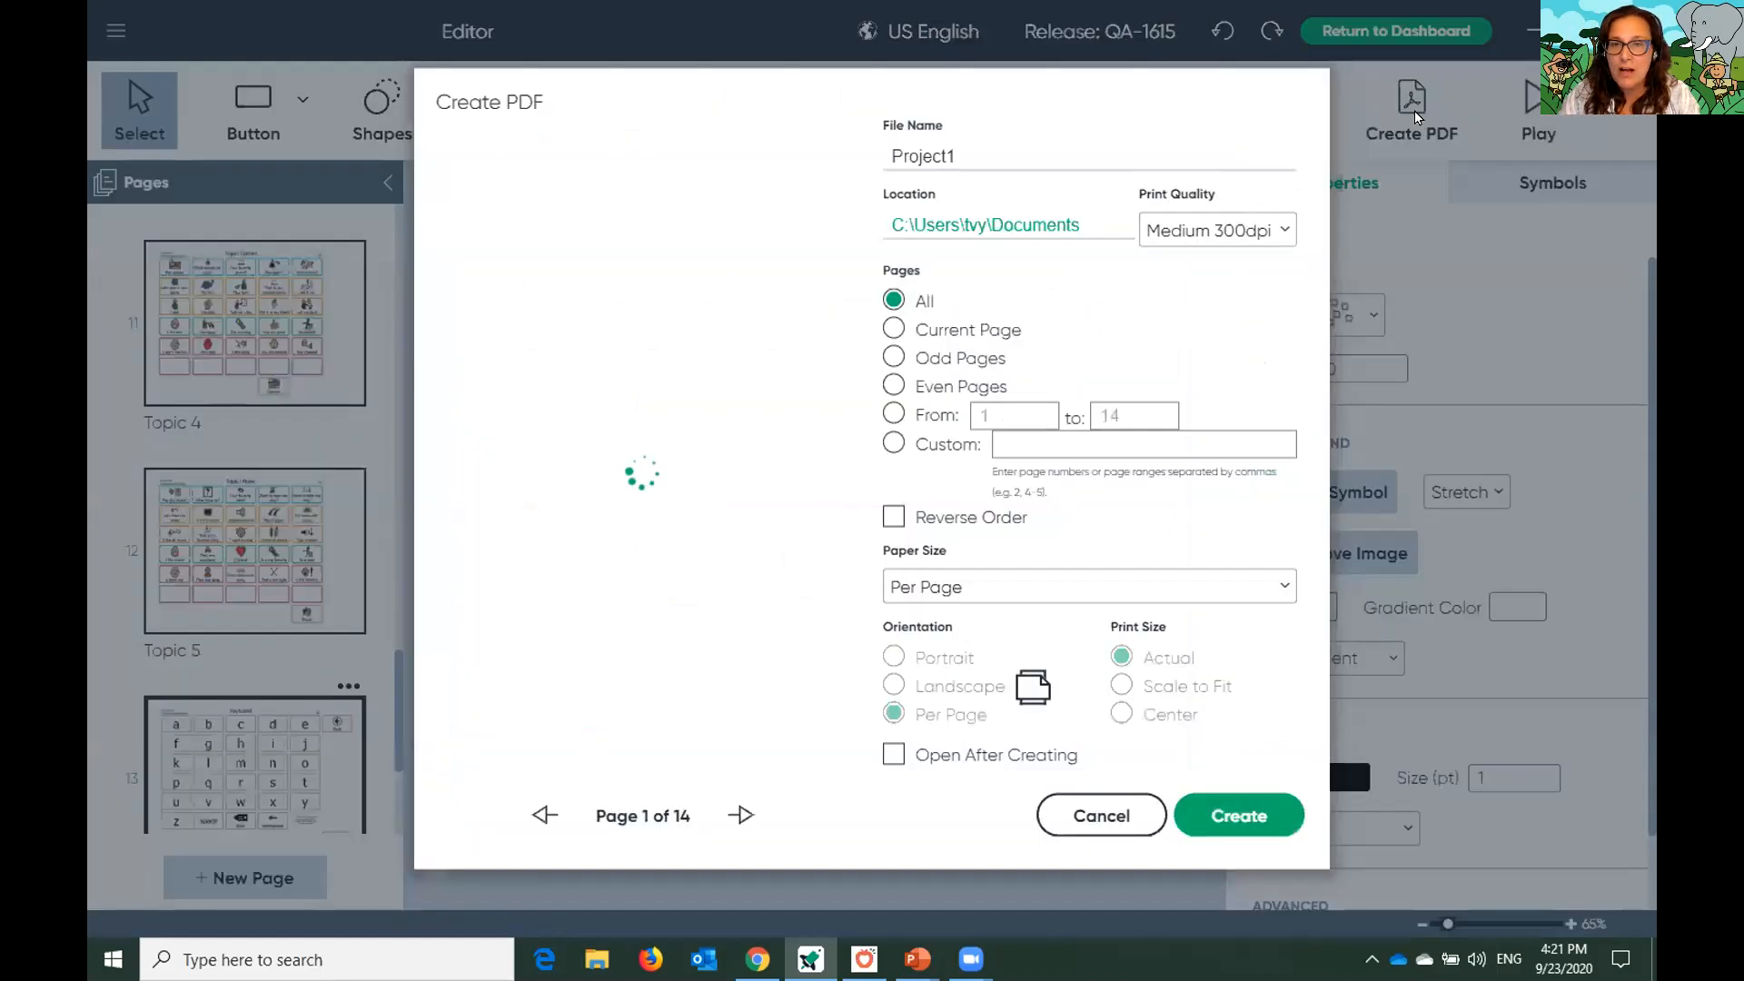
pyautogui.moveTo(999, 149); pyautogui.dragTo(829, 159)
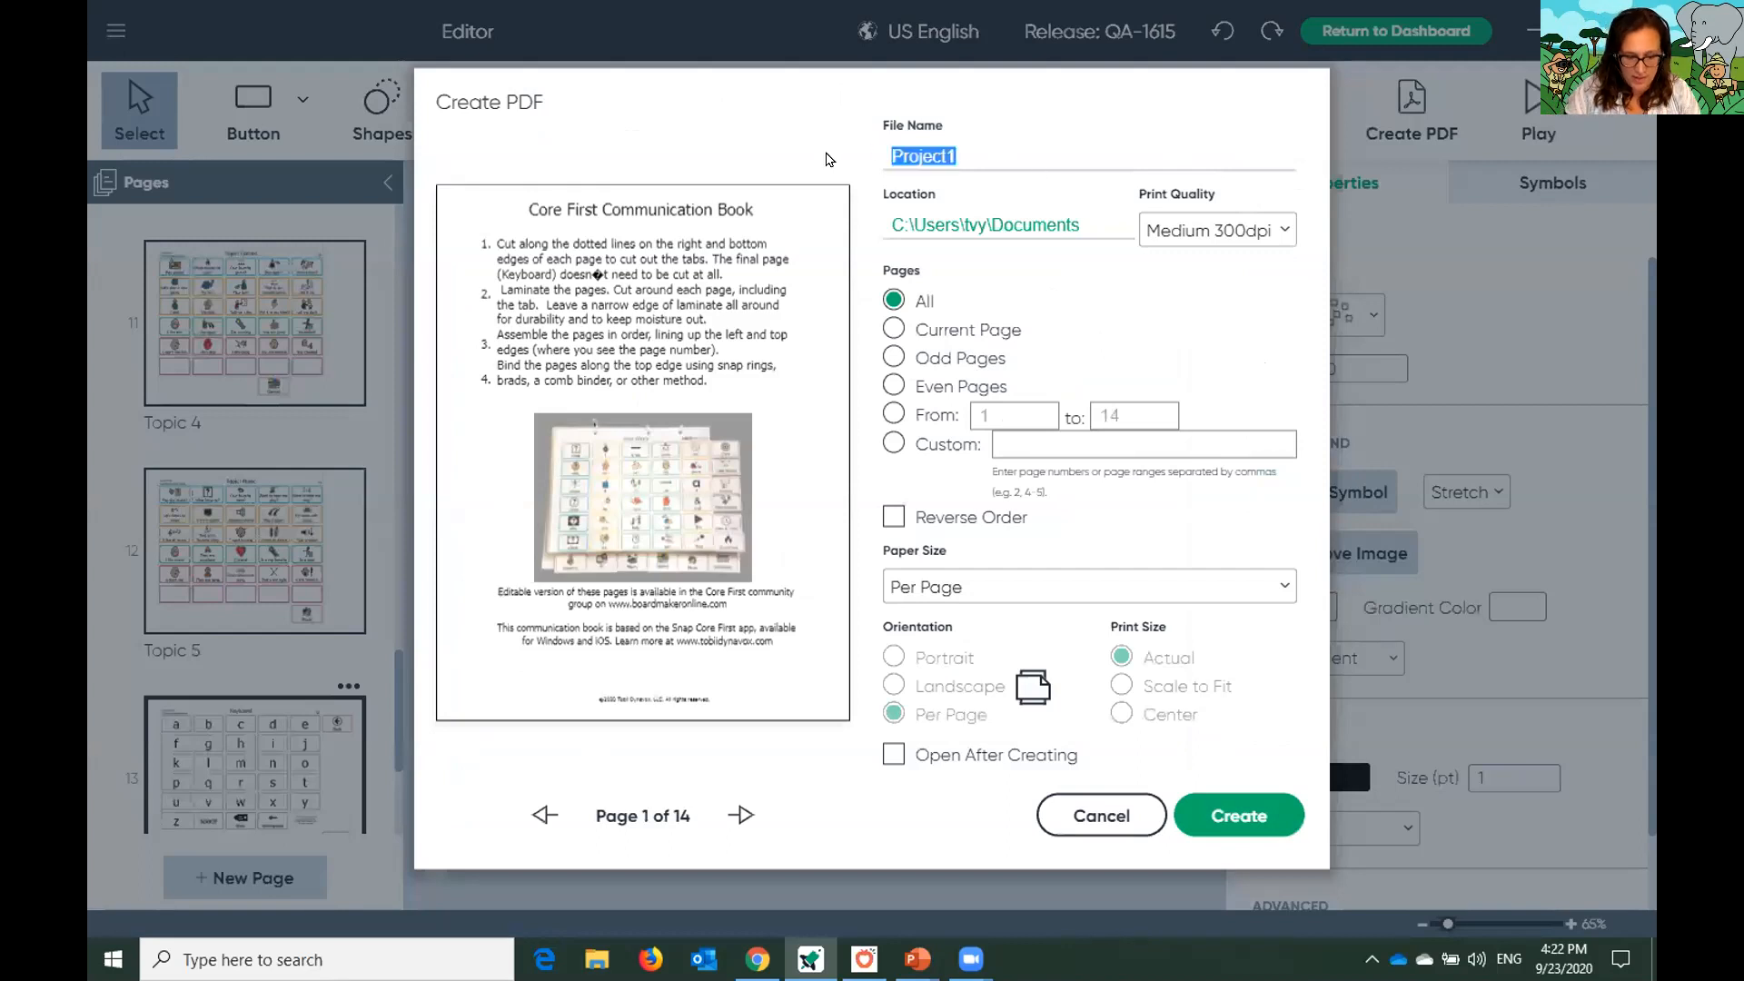
pyautogui.write('Rafis Book')
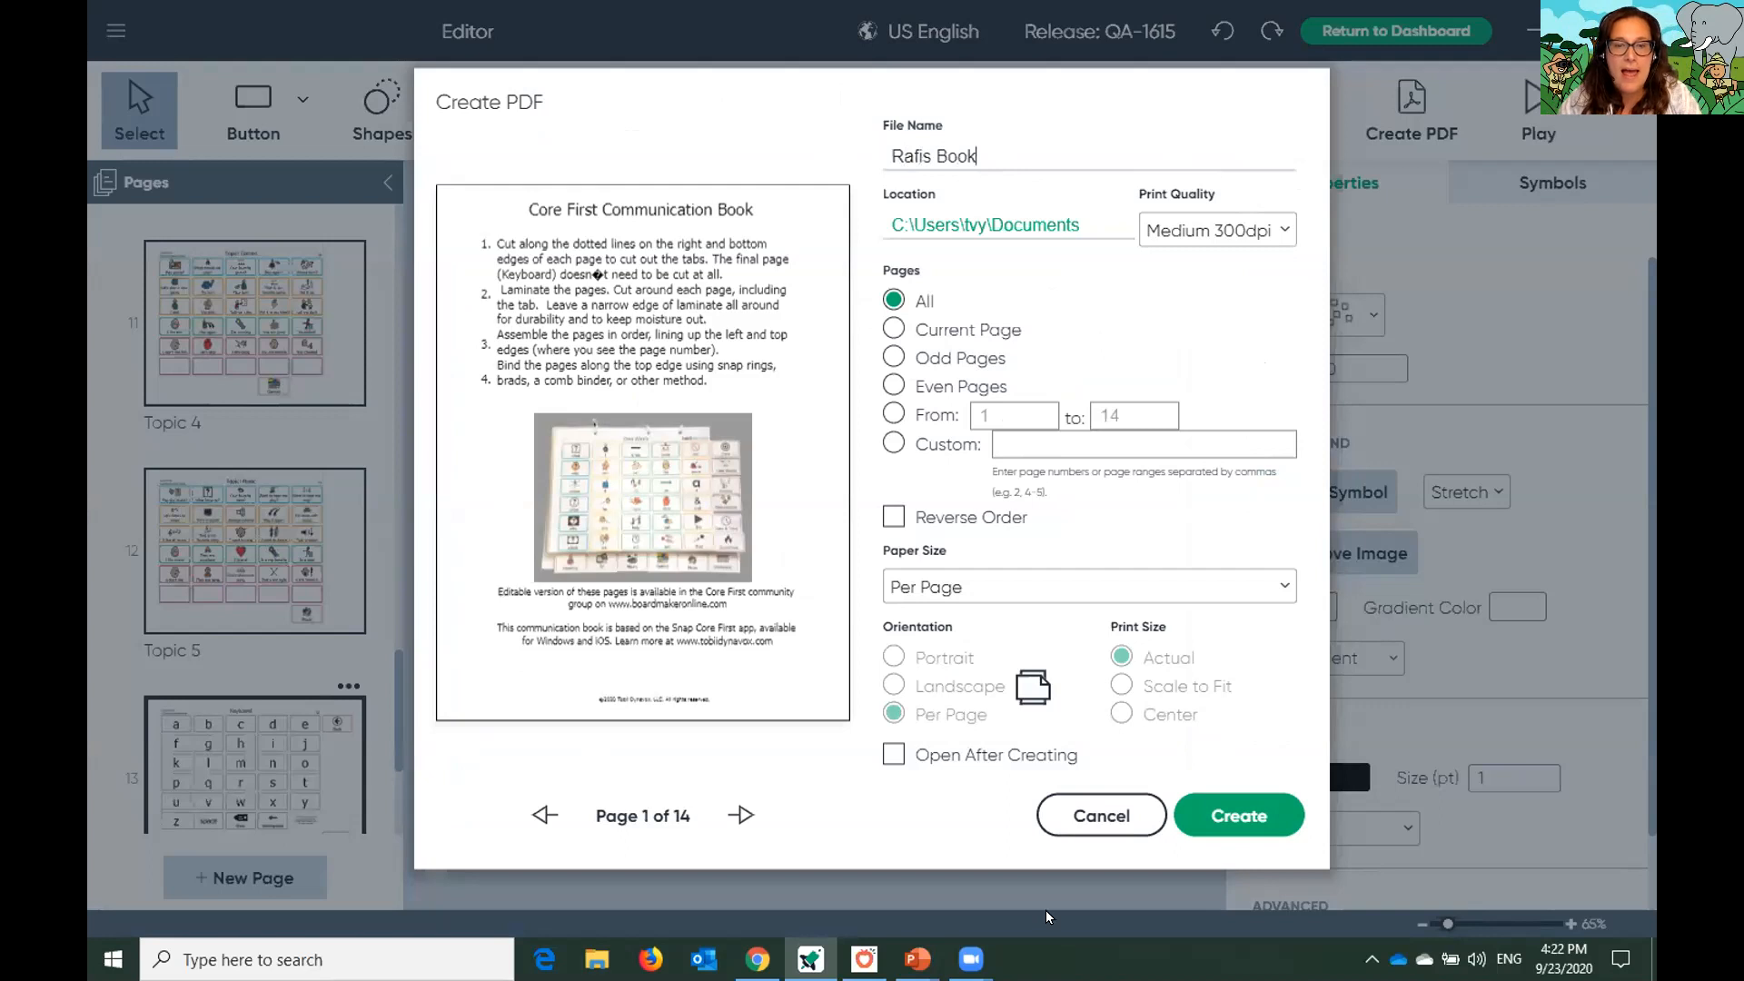
pyautogui.click(894, 753)
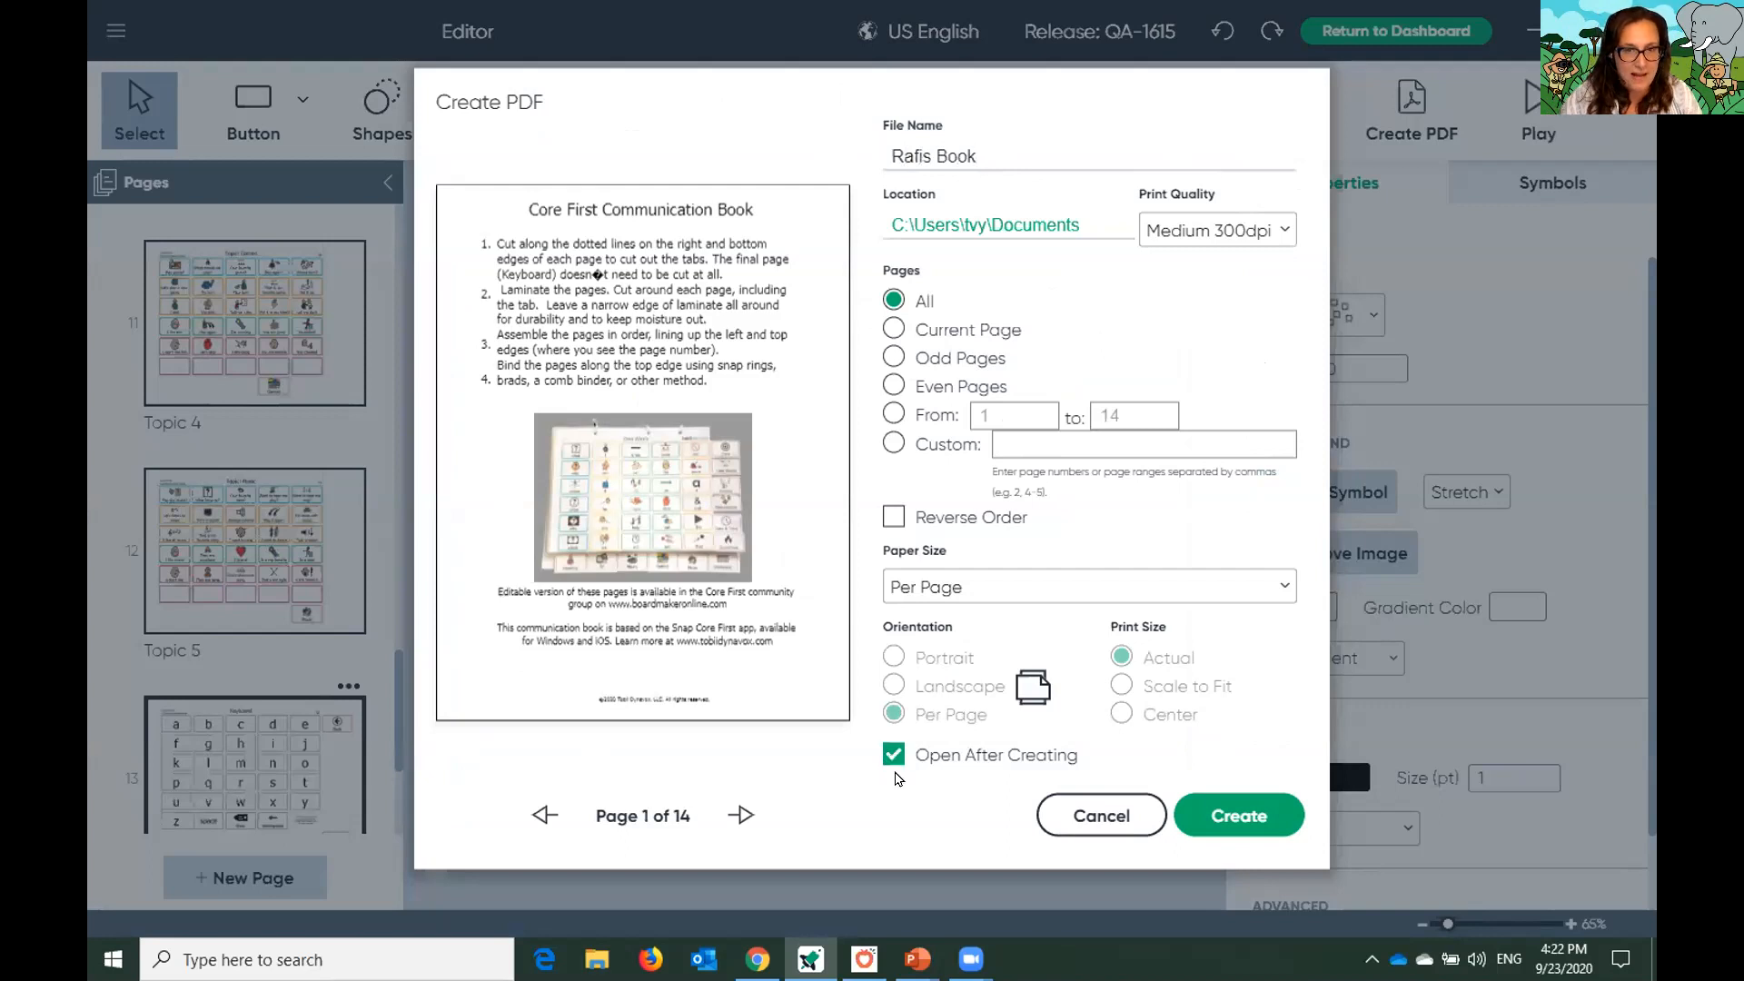
pyautogui.click(1206, 819)
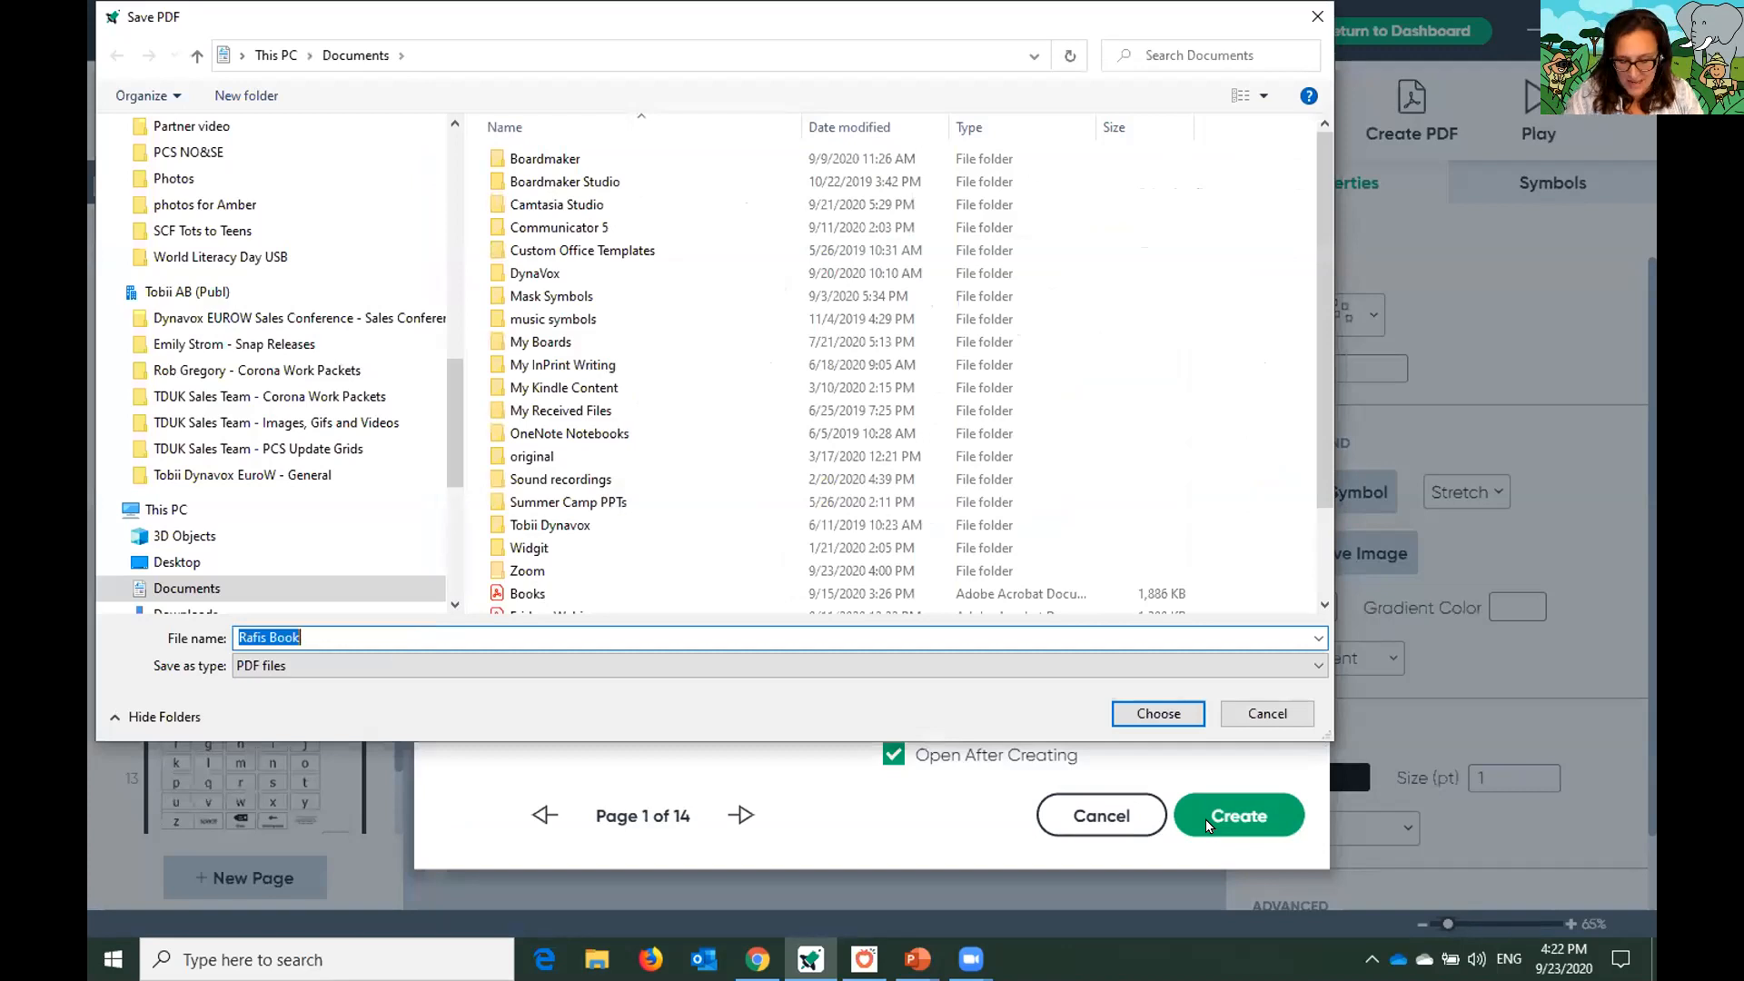
pyautogui.press('Return')
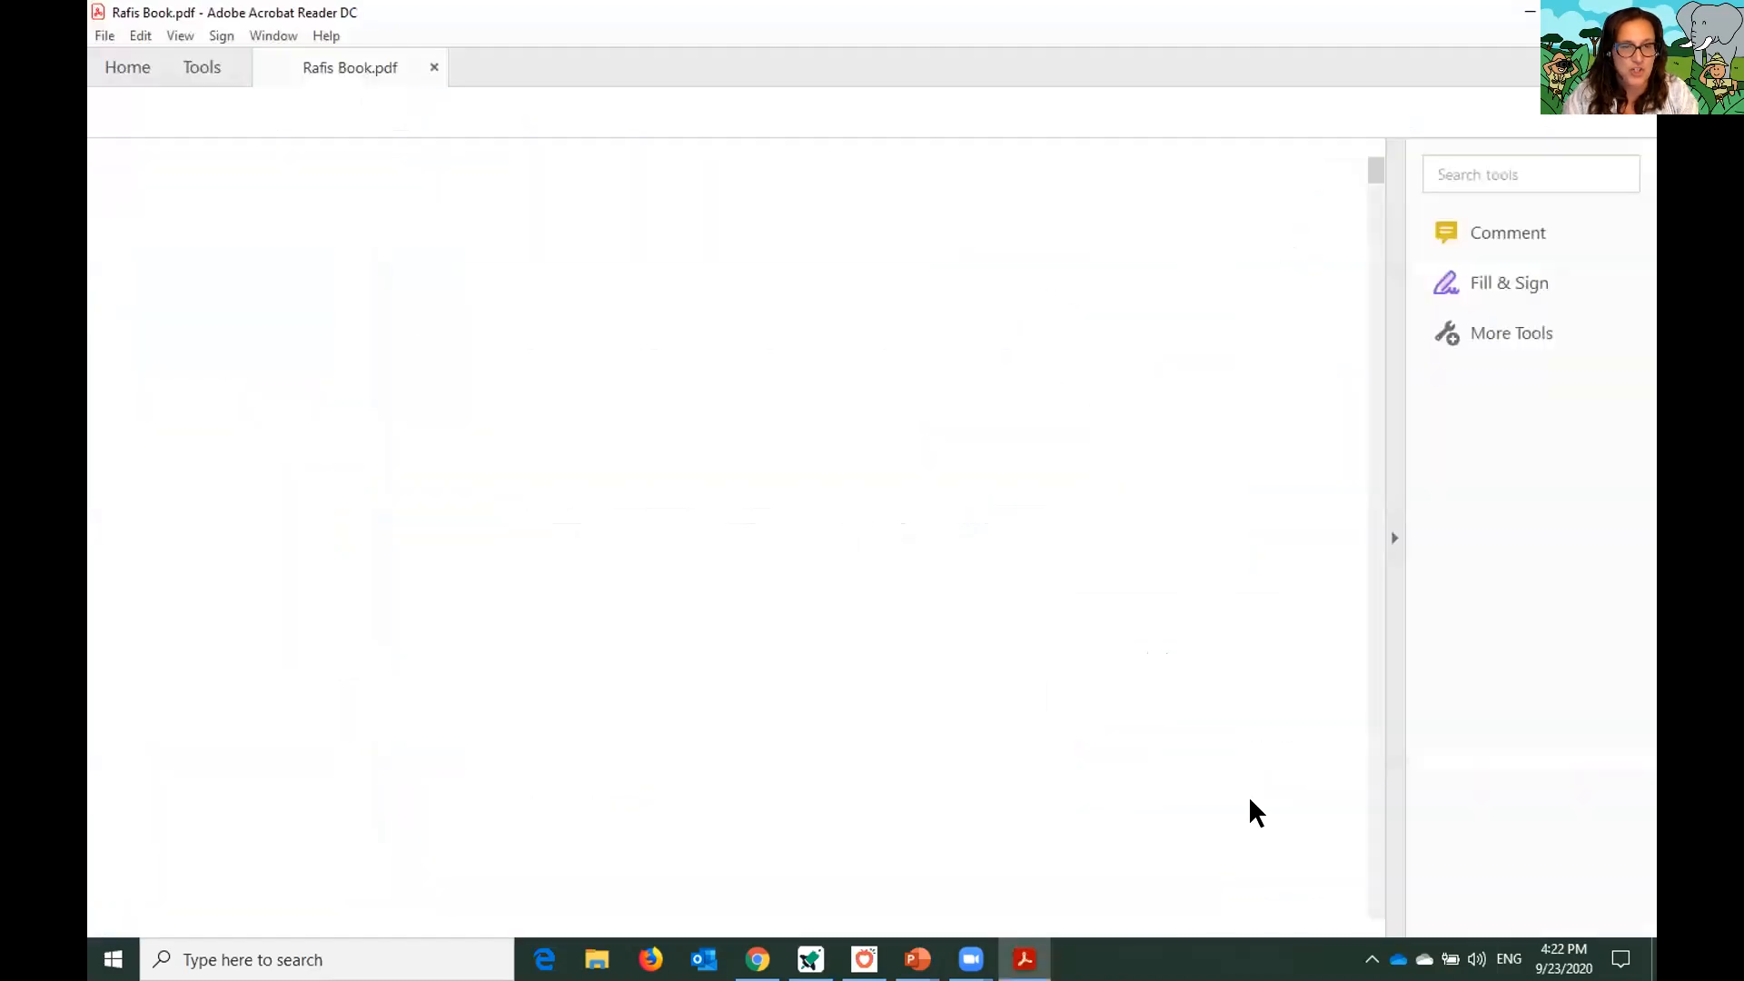
# Review the exported PDF from the instruction page through Core Words, Personal and Little Words, and minimize the reader
pyautogui.scroll(-10, 787, 348)
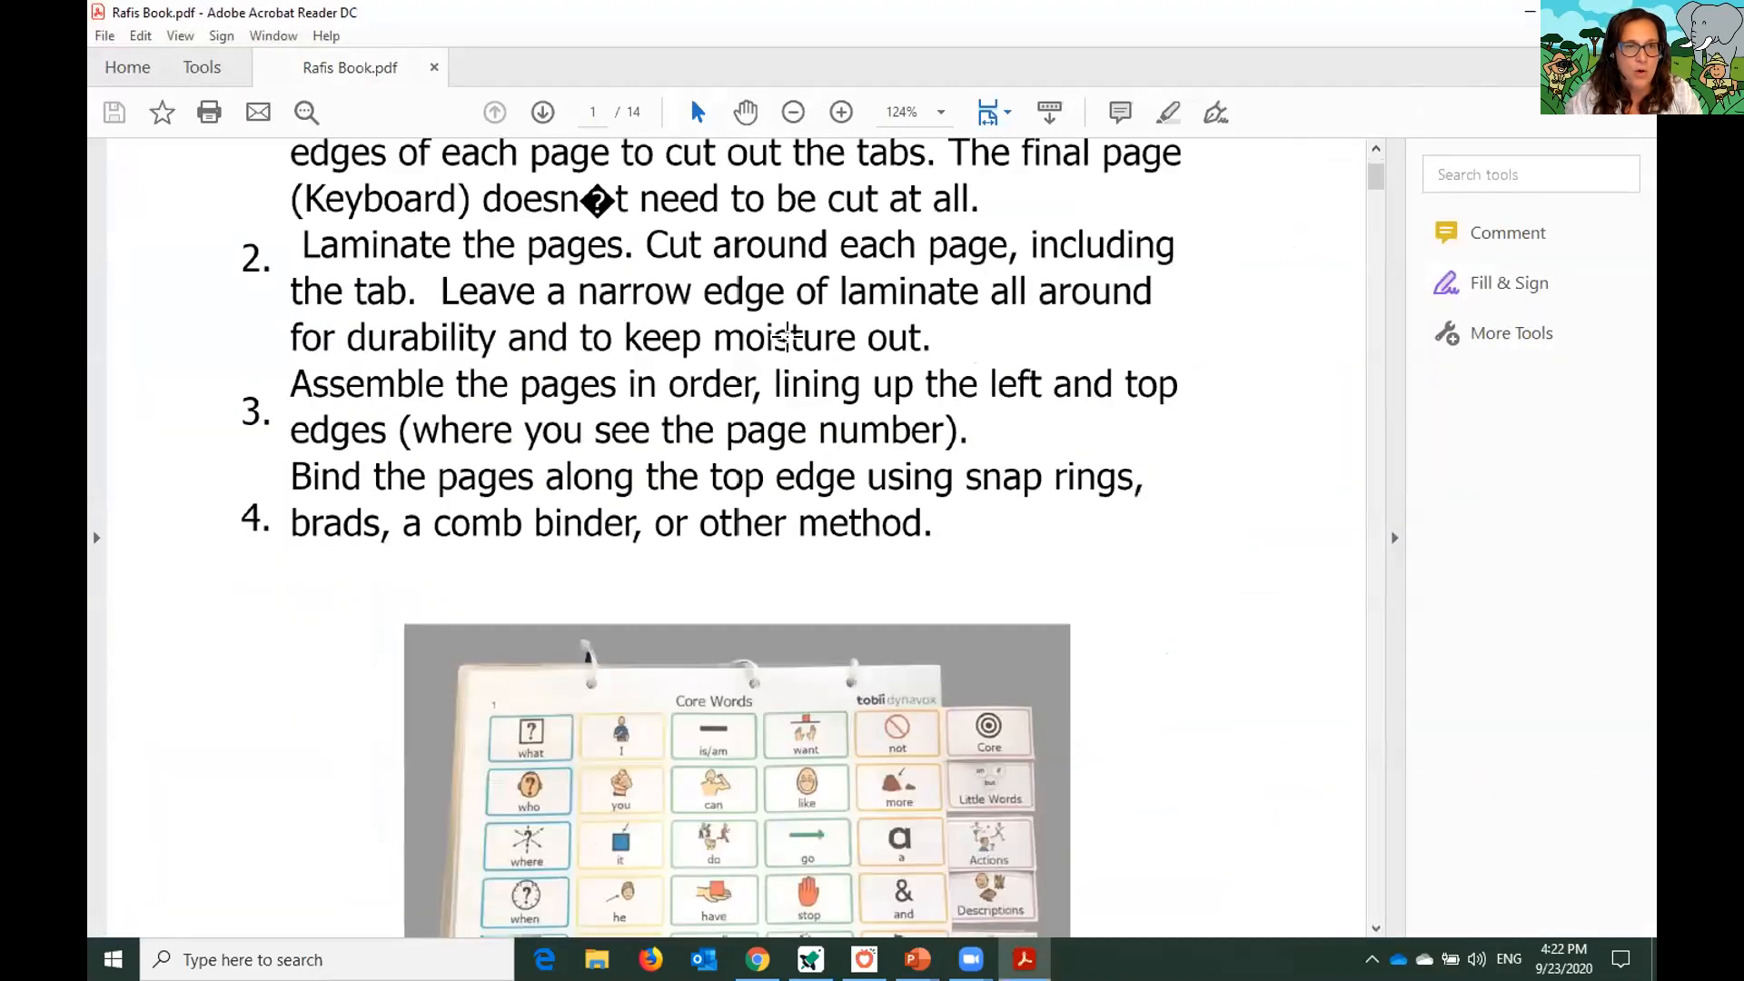
pyautogui.scroll(-6, 779, 348)
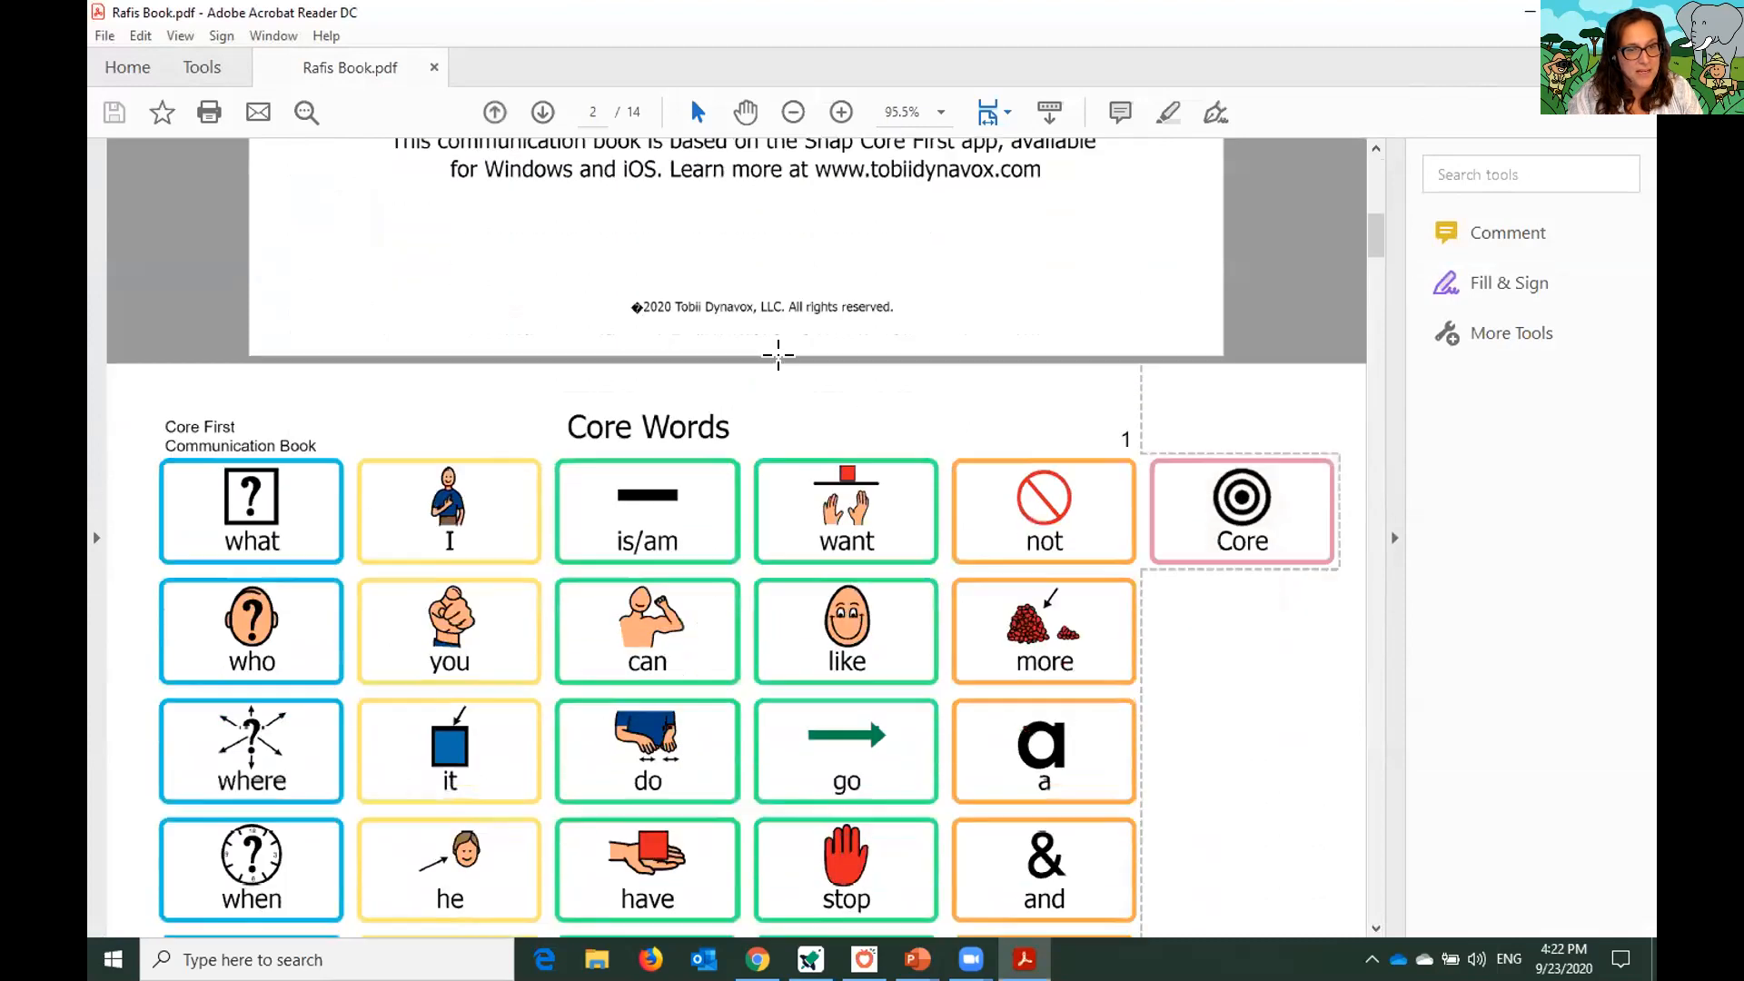
pyautogui.click(794, 116)
pyautogui.click(794, 117)
pyautogui.scroll(3, 858, 294)
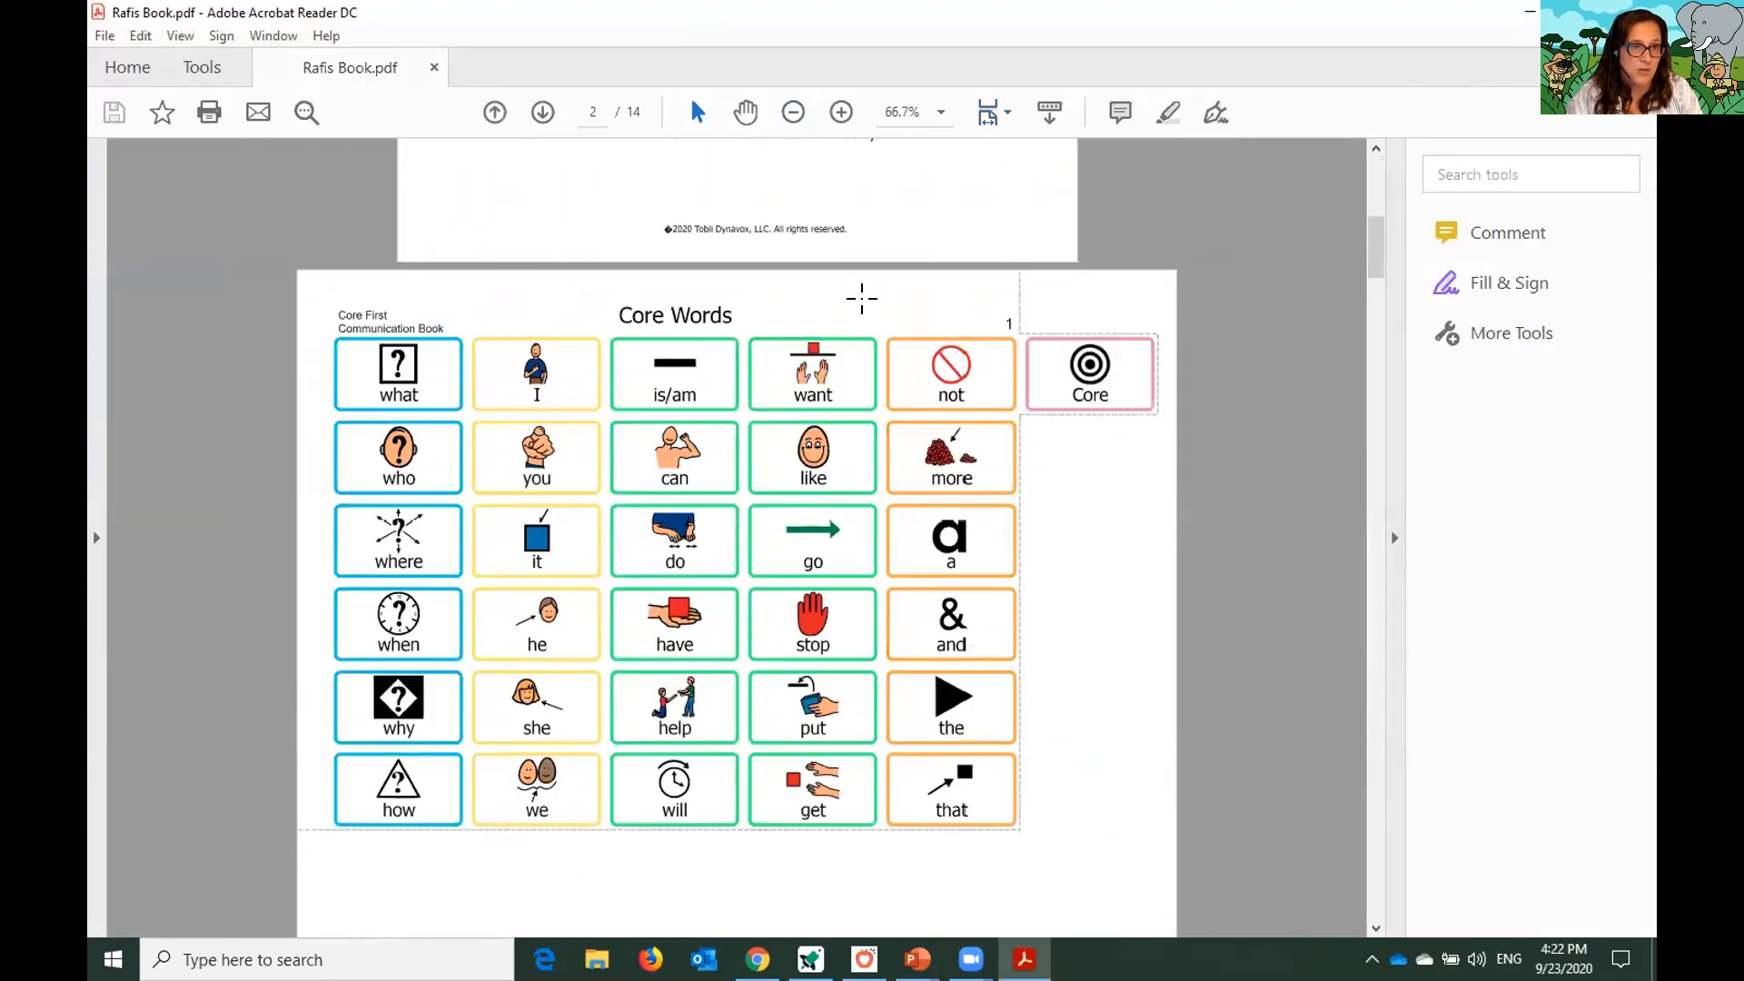
pyautogui.scroll(-3, 859, 304)
pyautogui.scroll(-2, 859, 332)
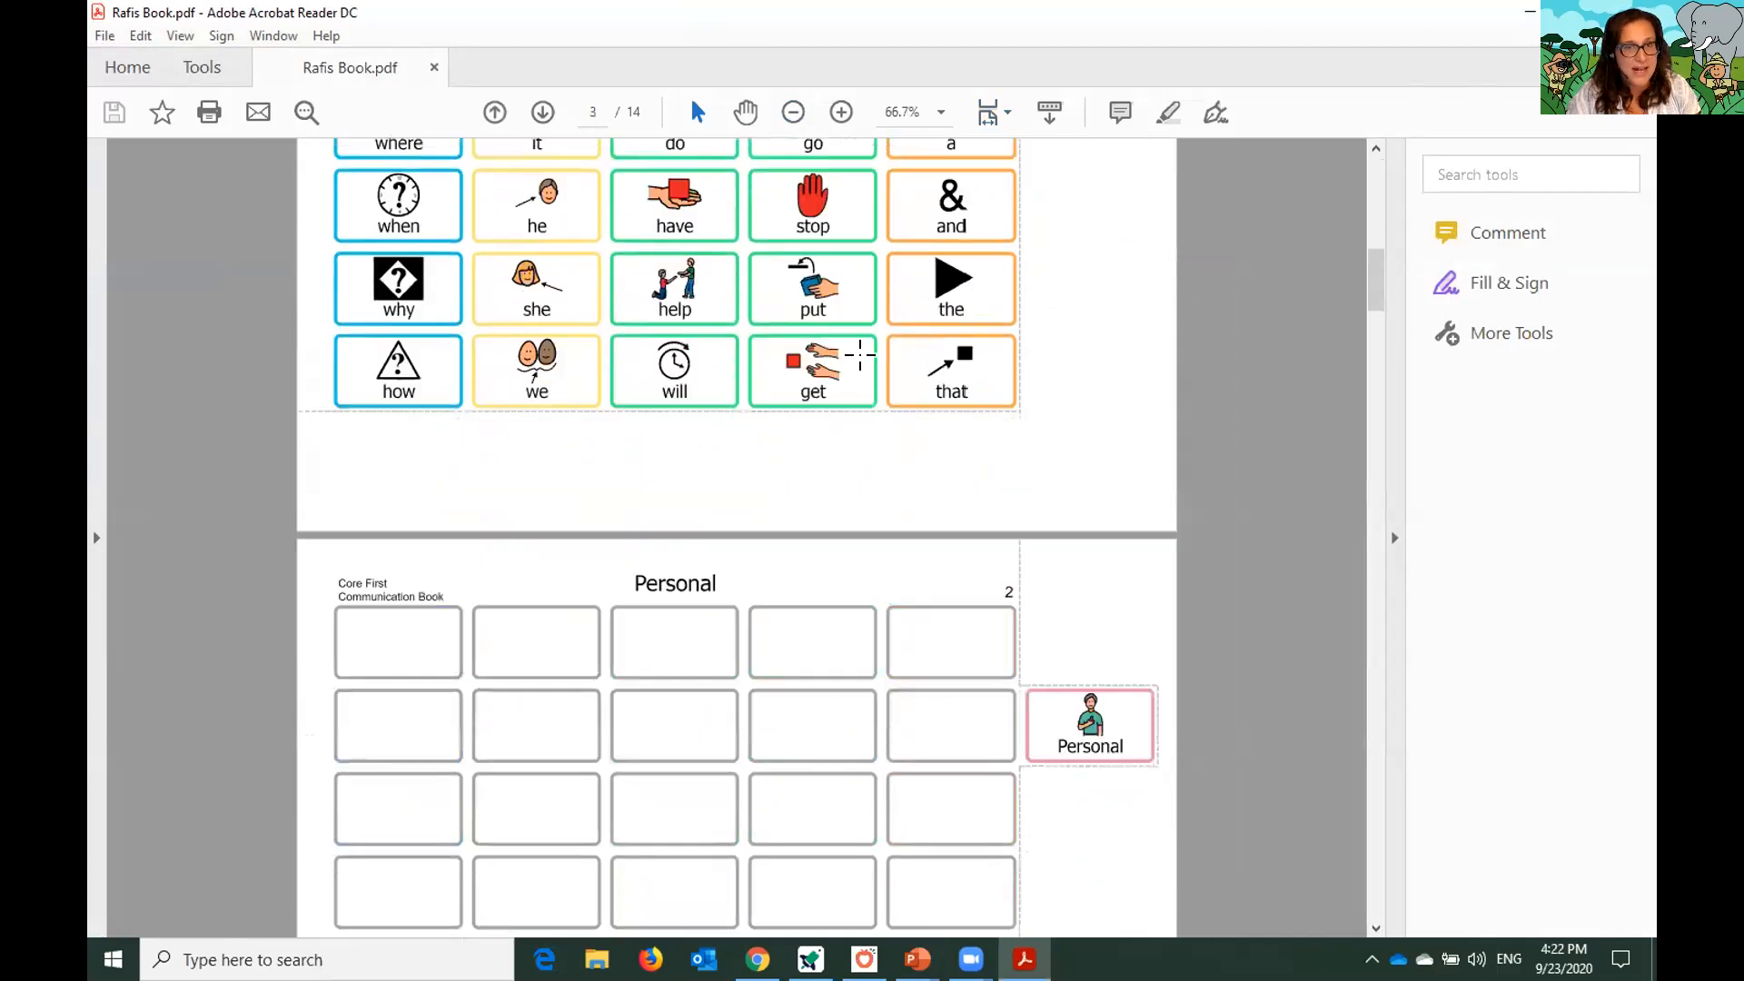
pyautogui.scroll(-6, 844, 400)
pyautogui.scroll(-3, 843, 400)
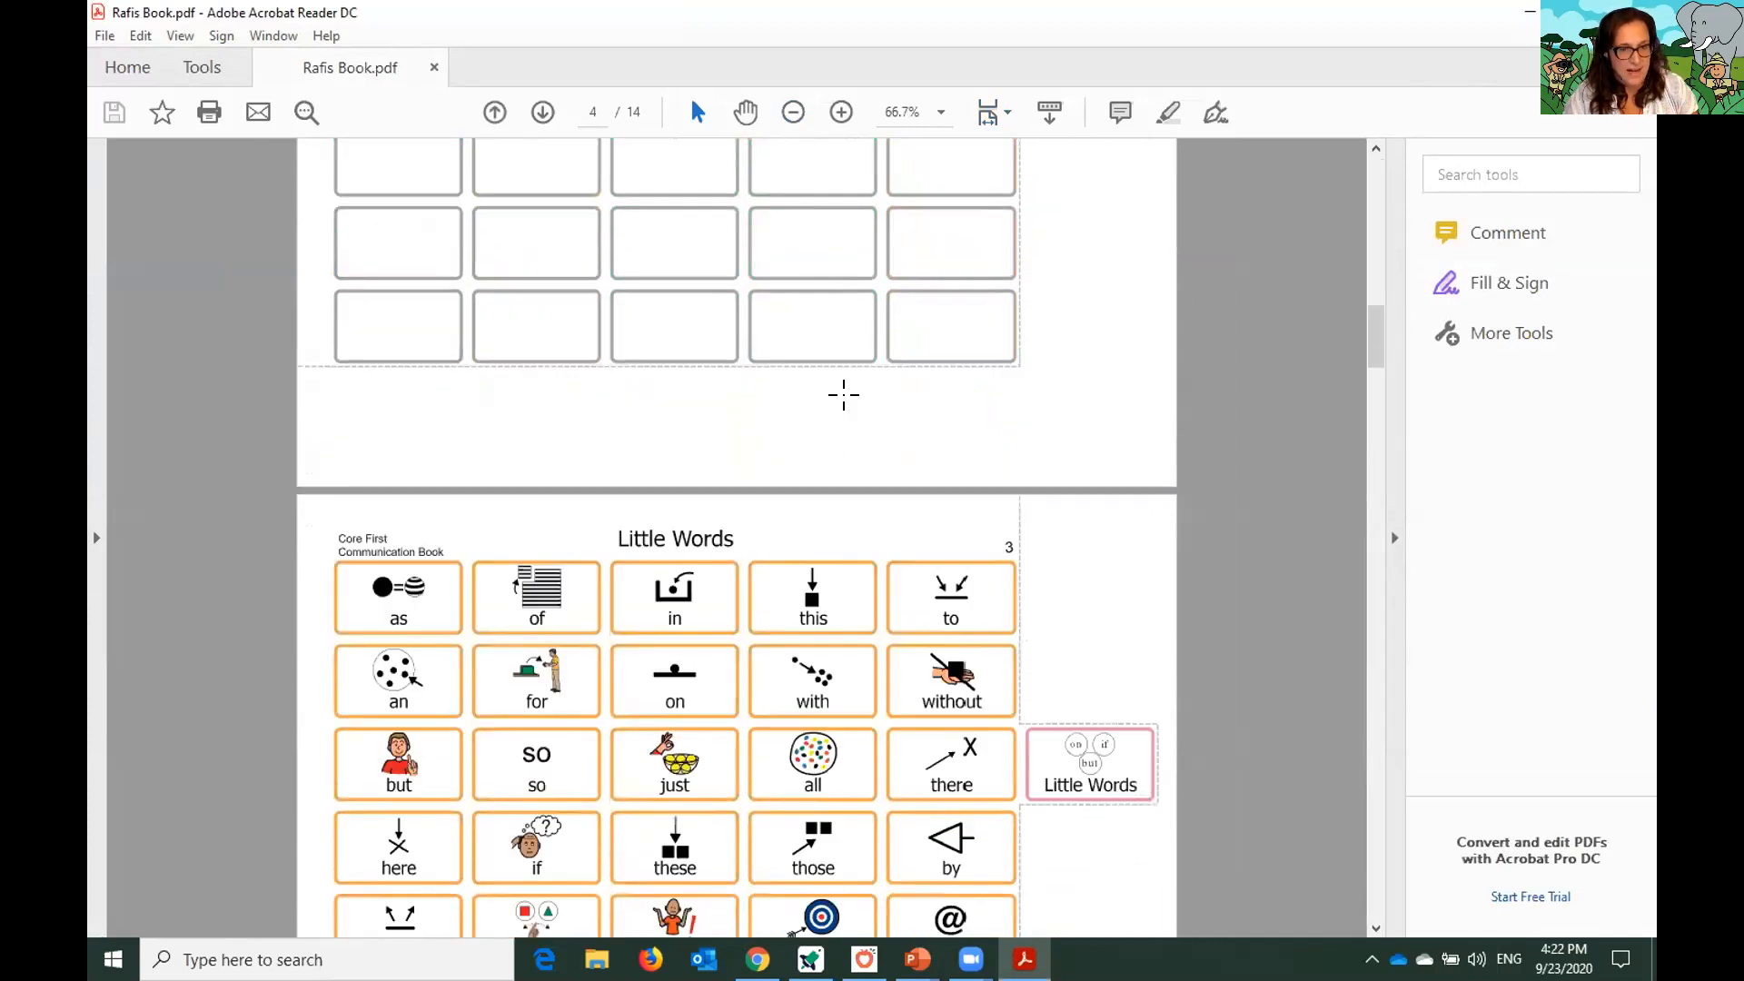
pyautogui.scroll(-3, 841, 395)
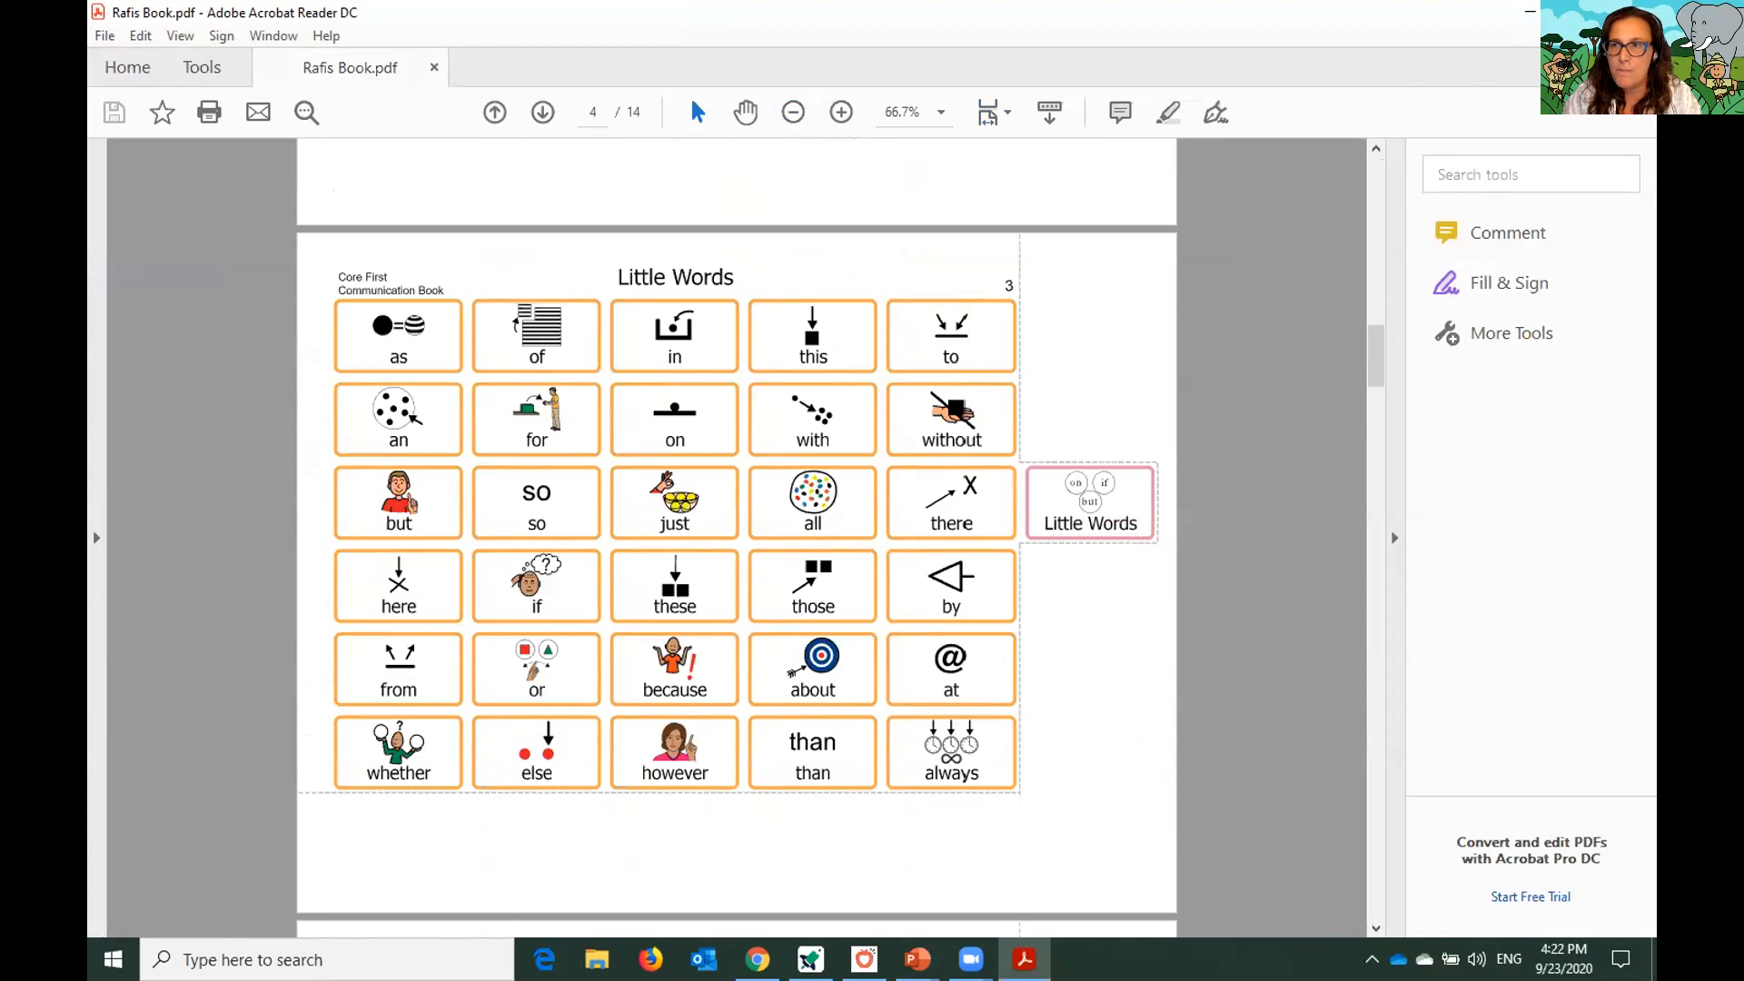
pyautogui.click(1528, 11)
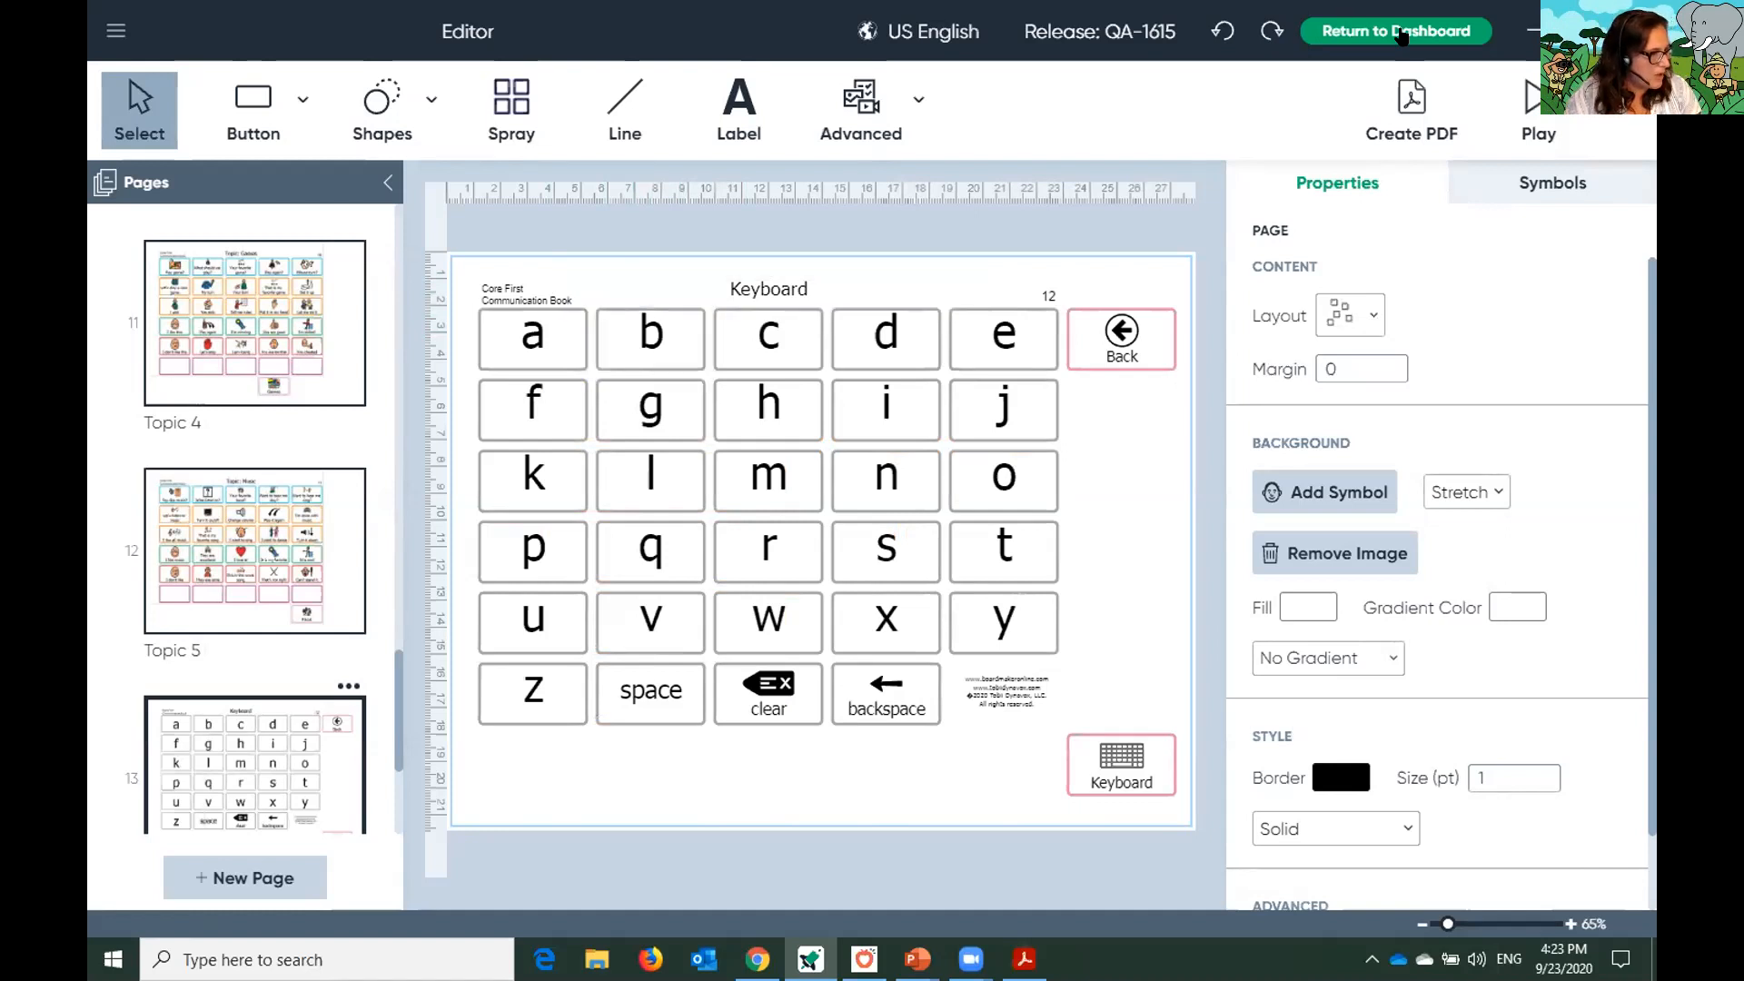
# Return to the dashboard, saving the activity as "Rafis Book"
pyautogui.click(1401, 36)
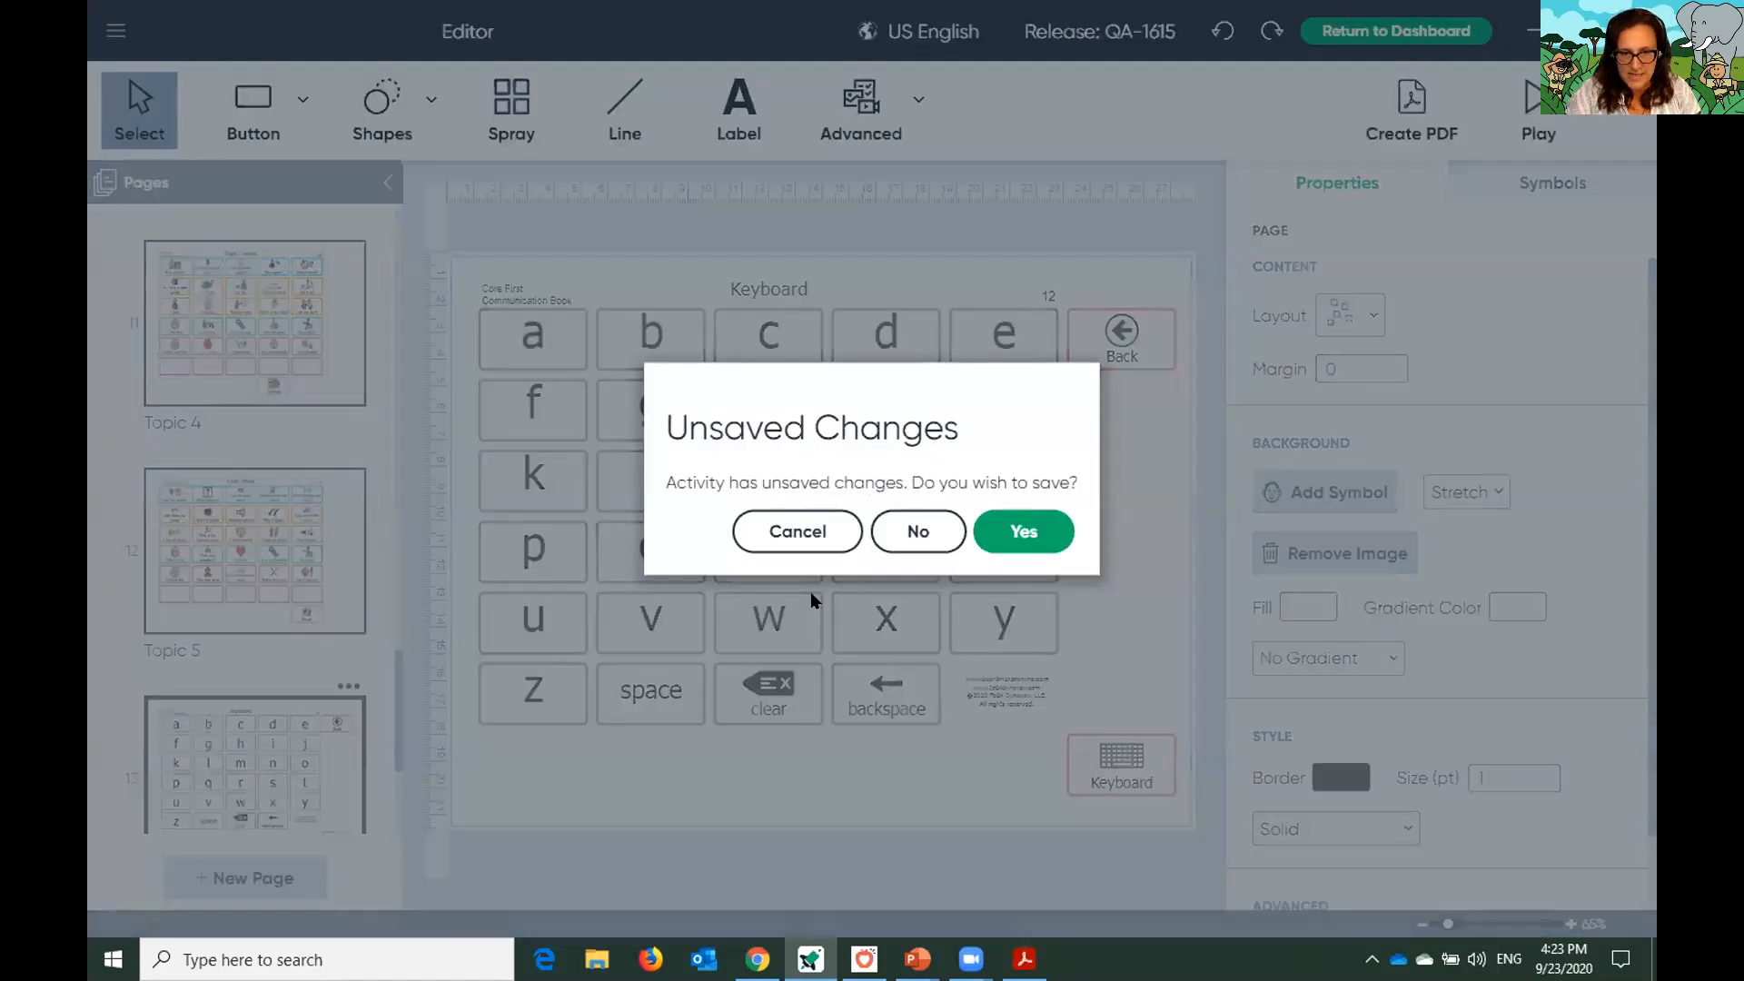
pyautogui.click(993, 535)
pyautogui.write('Rafis Book')
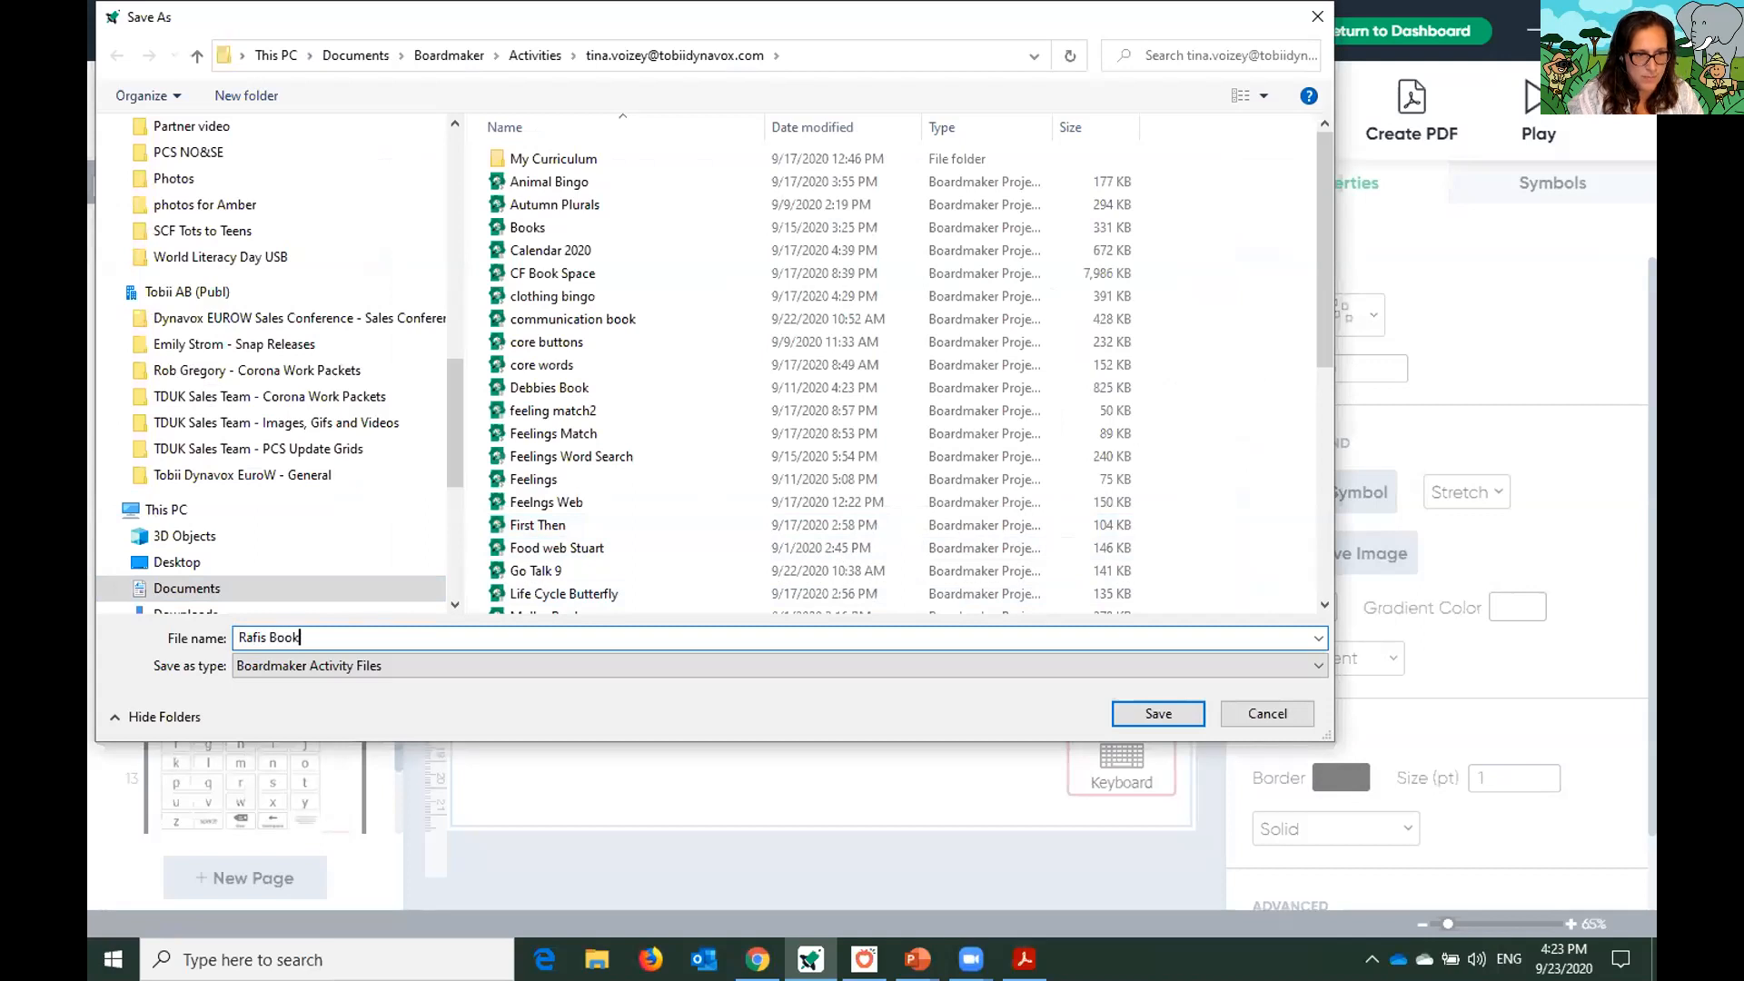
pyautogui.press('Return')
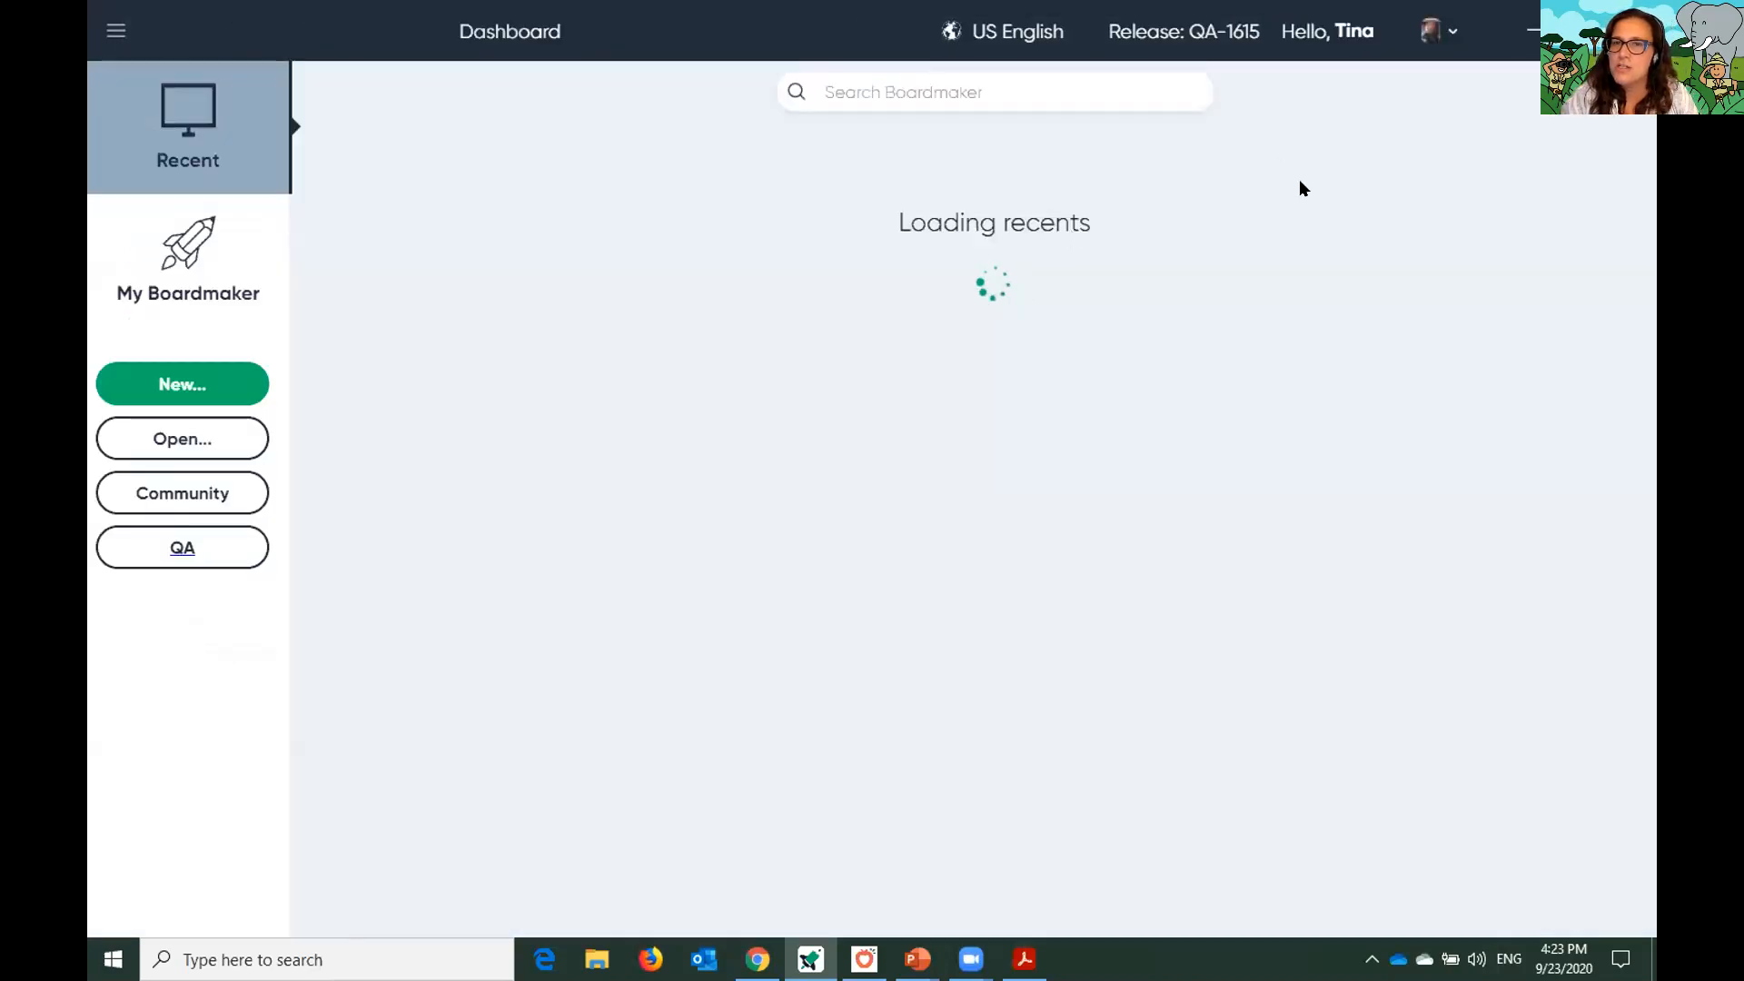
# Open the older food board from the desktop's communication book folder and import it with the default conversion settings
pyautogui.moveTo(1068, 352)
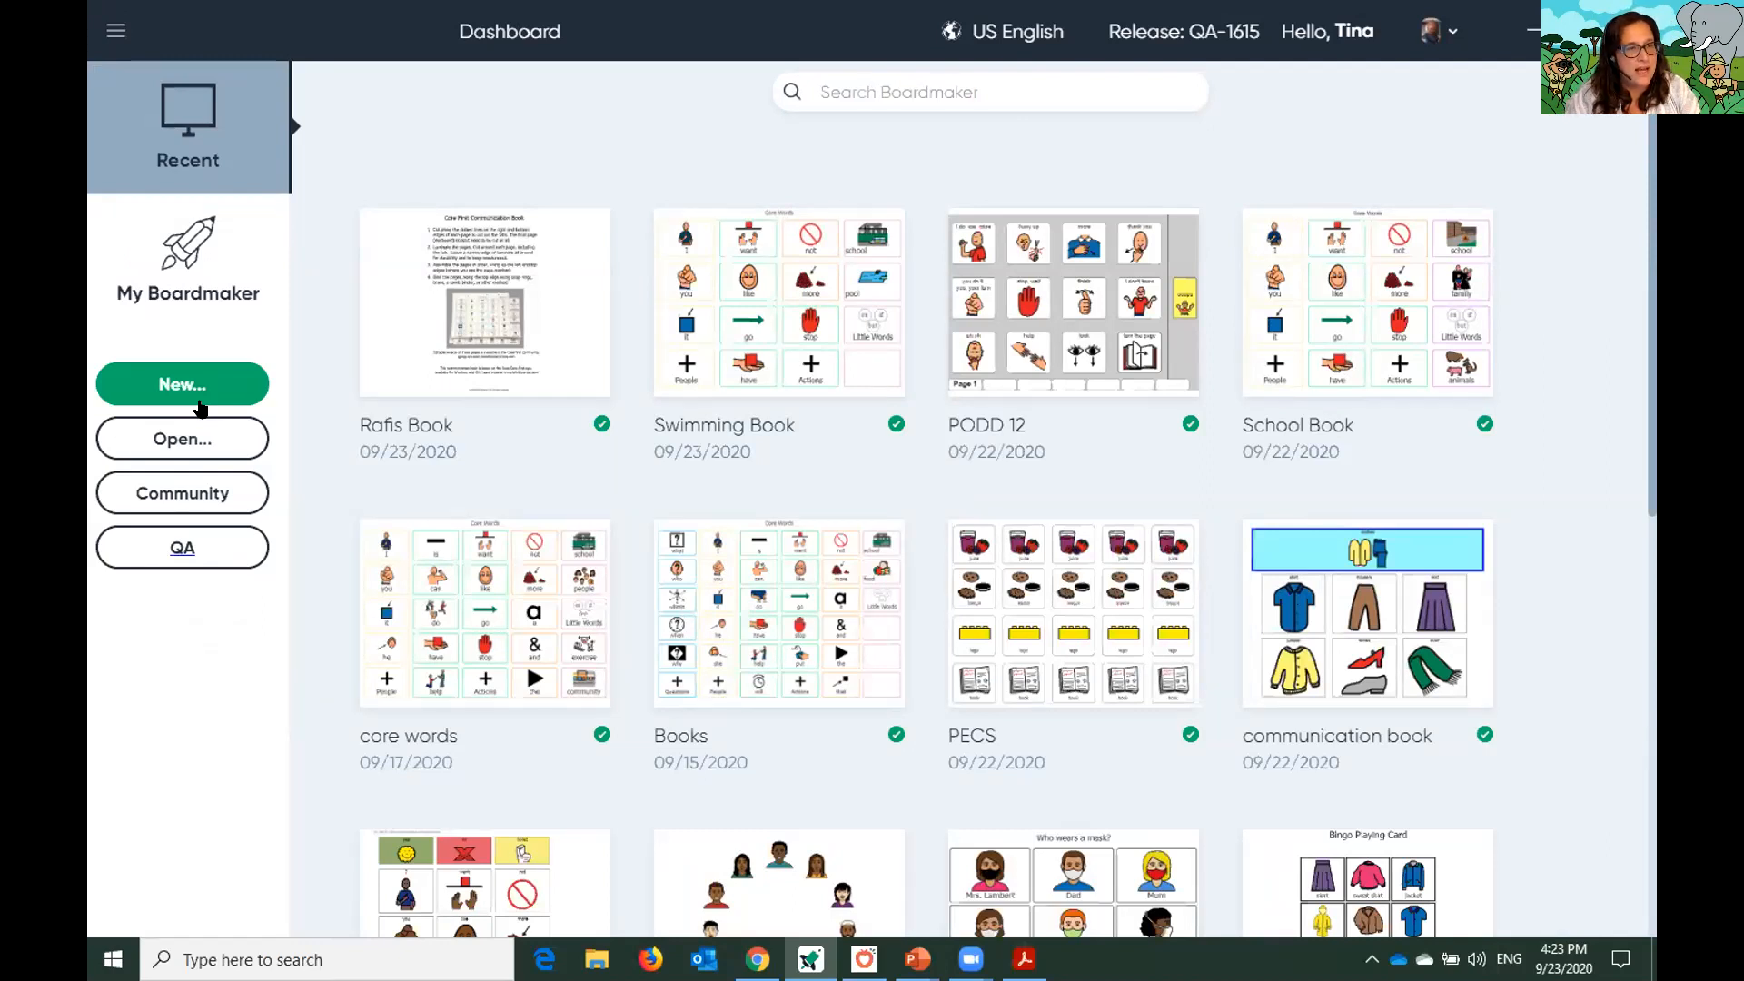
pyautogui.click(165, 440)
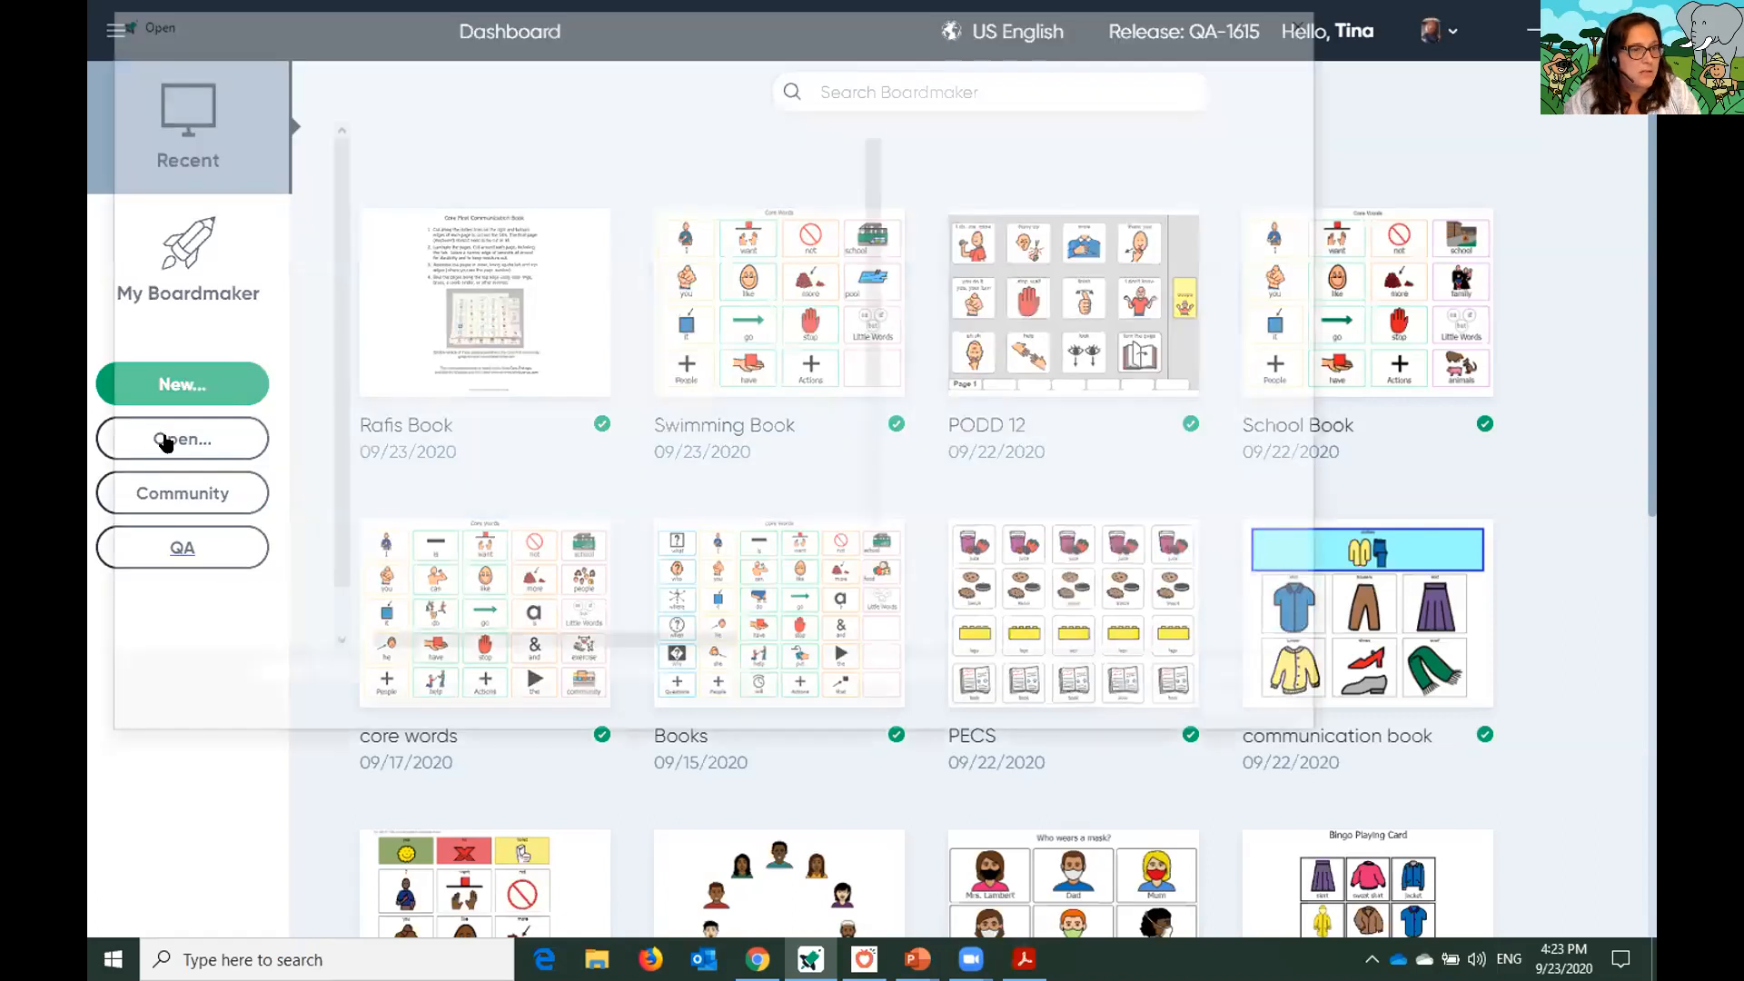
pyautogui.moveTo(329, 393); pyautogui.dragTo(334, 138)
pyautogui.click(221, 173)
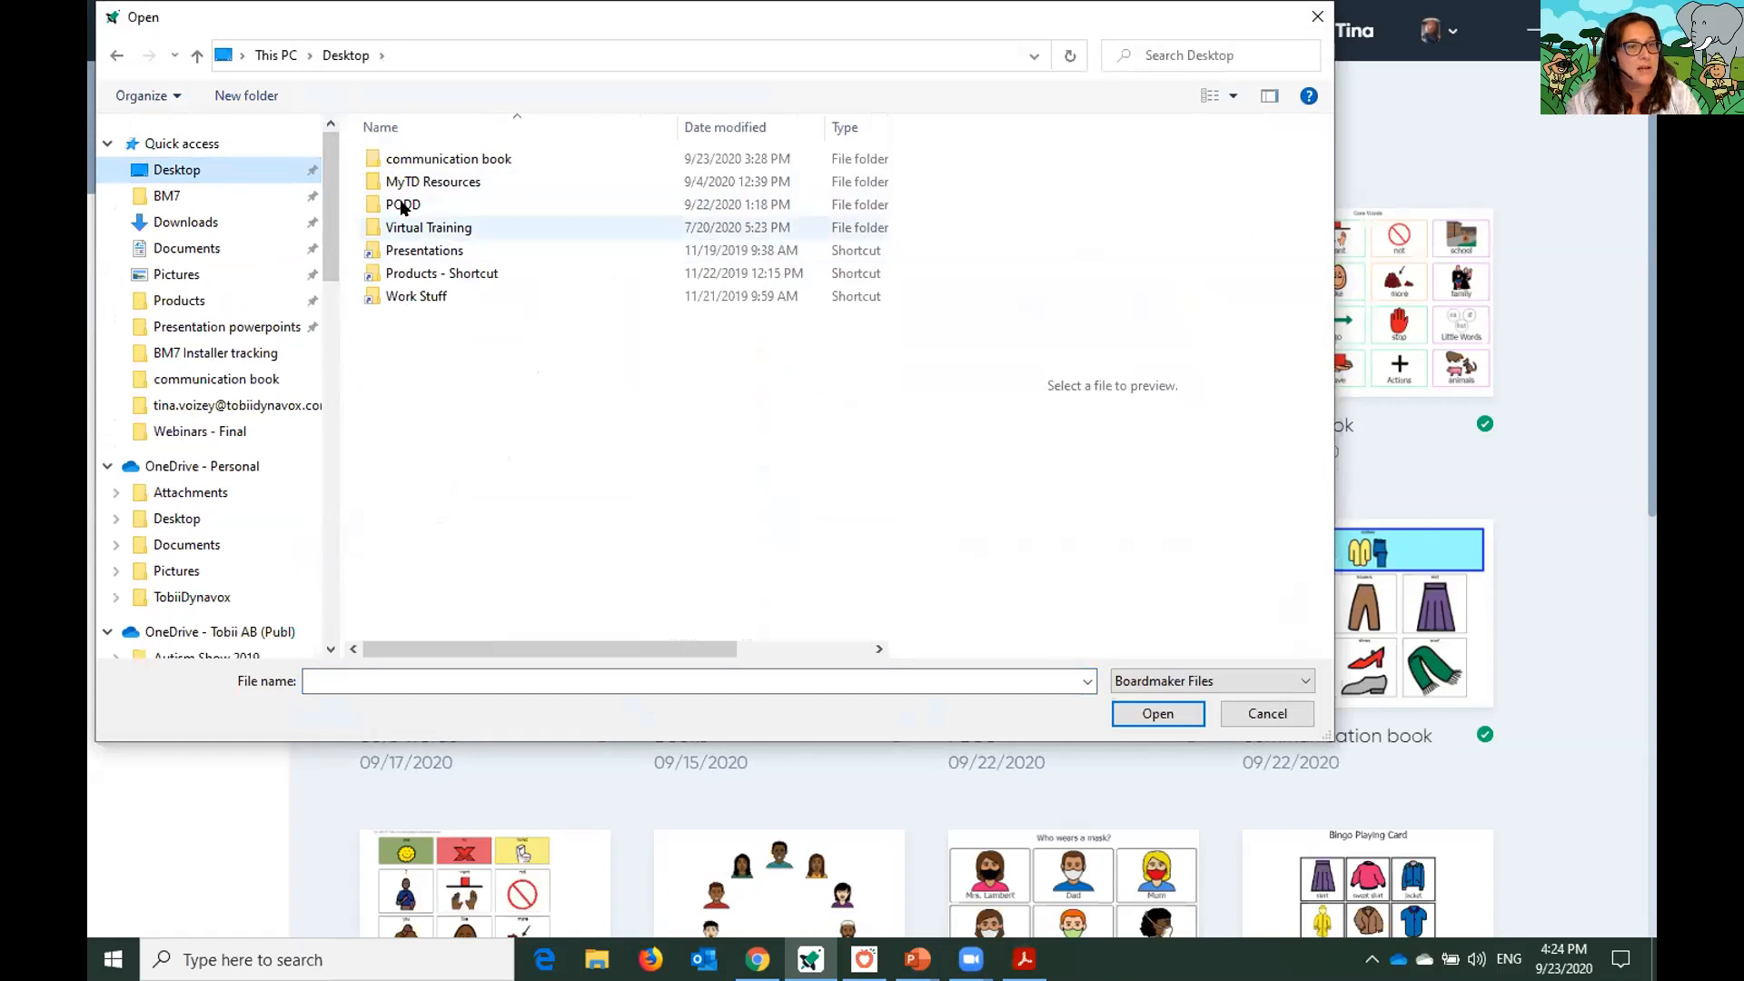
pyautogui.click(394, 158)
pyautogui.doubleClick(393, 158)
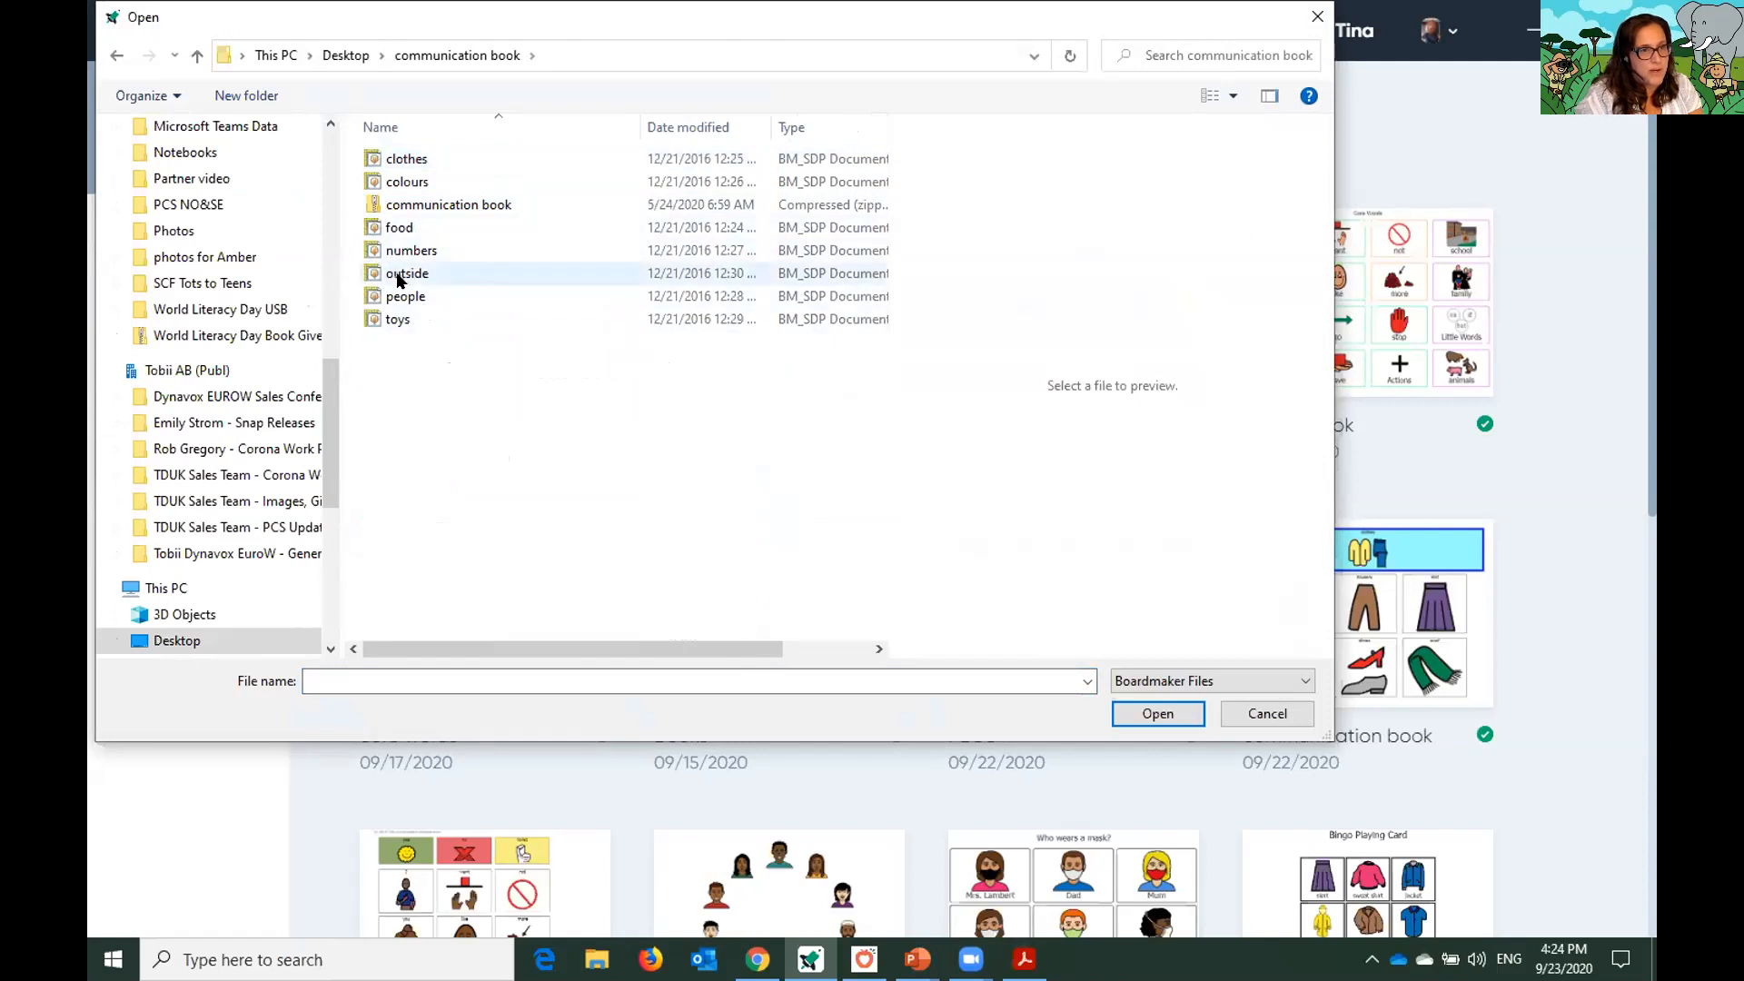
pyautogui.click(396, 229)
pyautogui.click(1133, 715)
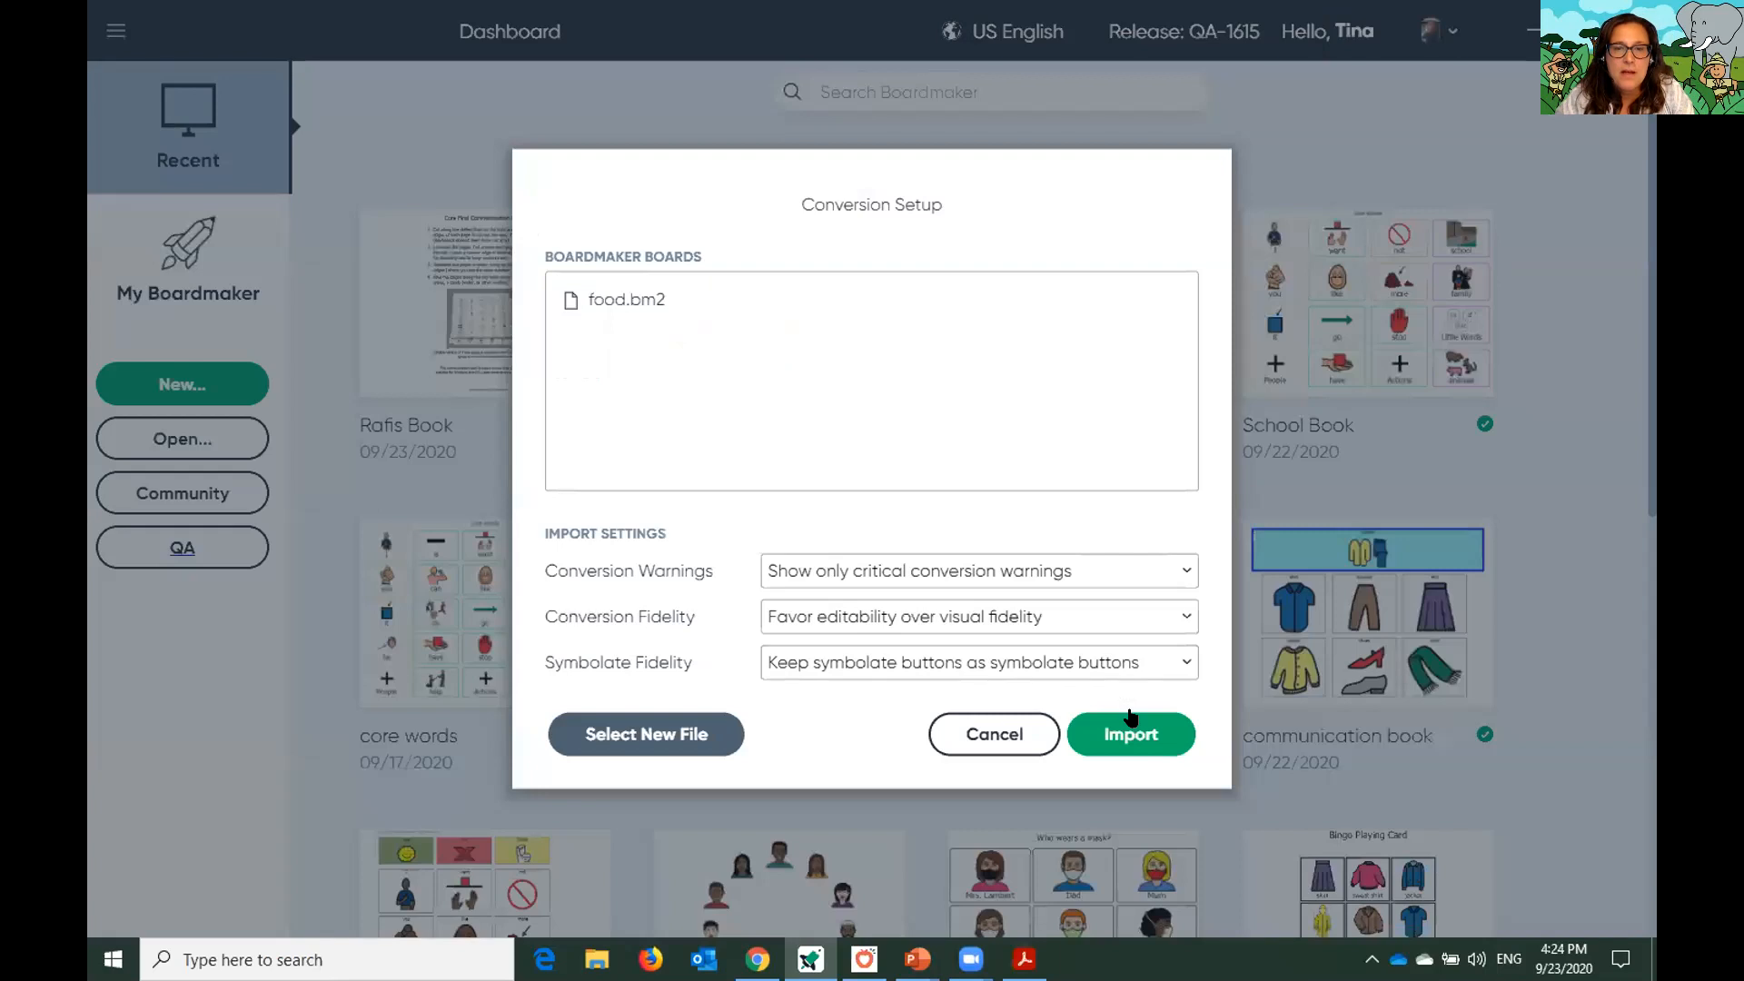
pyautogui.click(1132, 732)
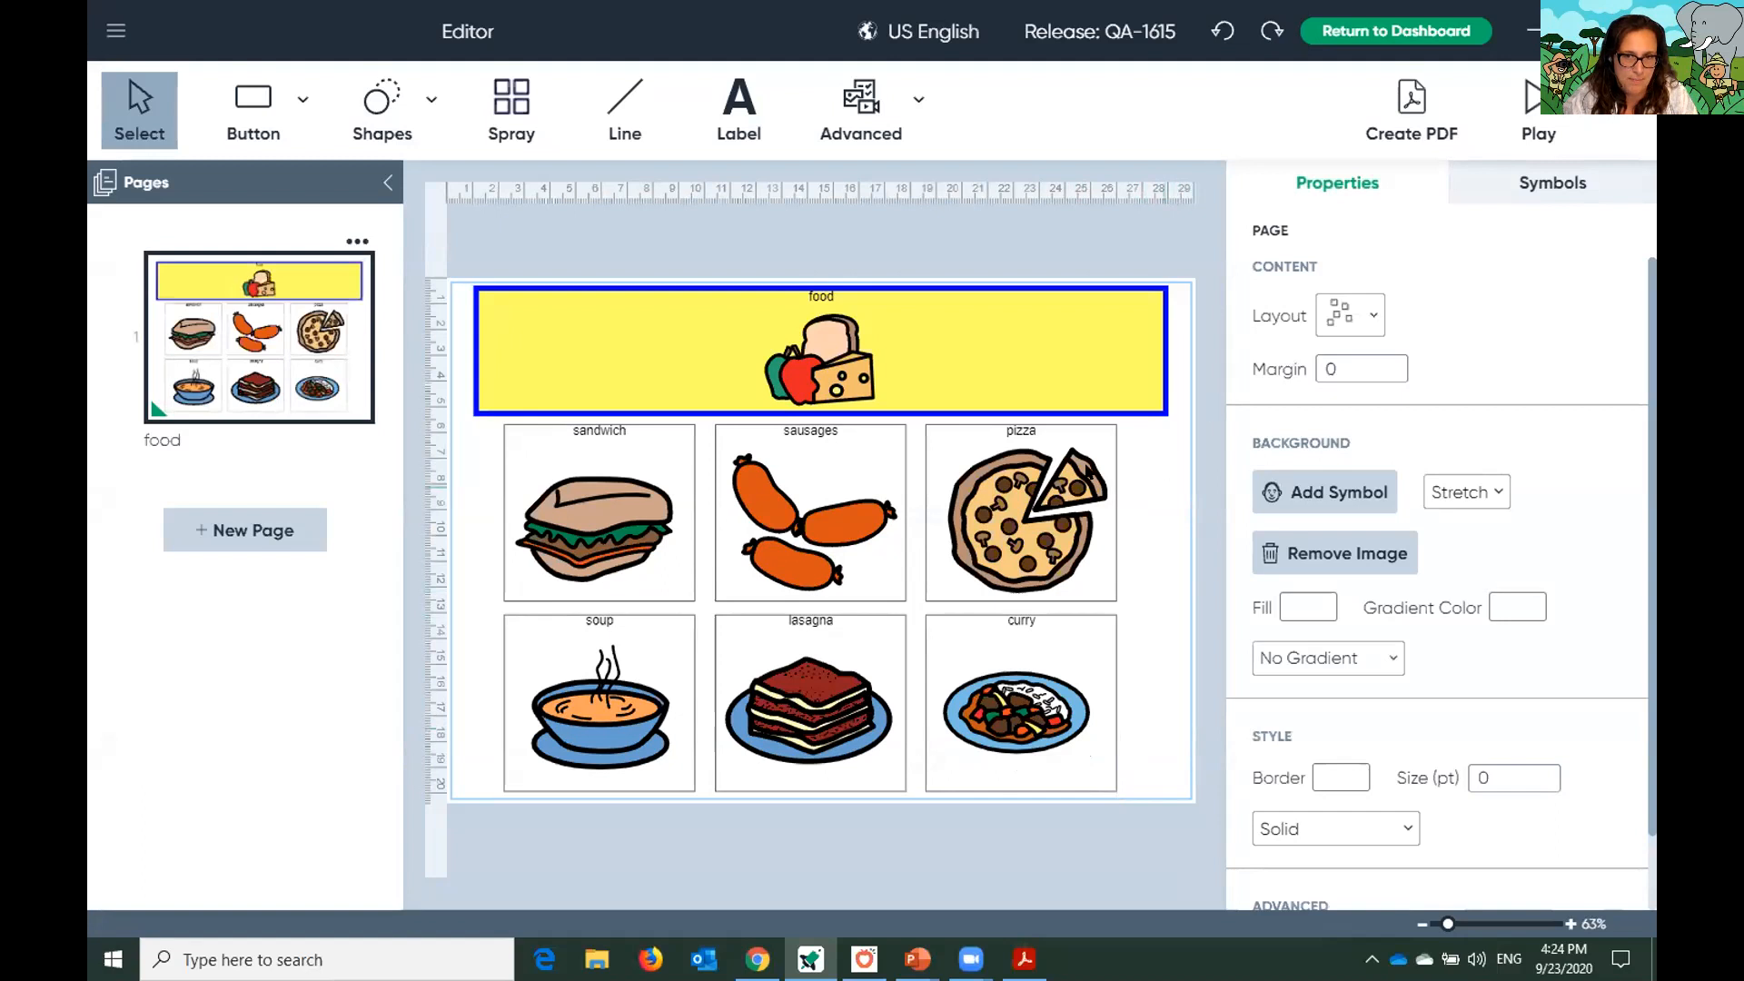
# Change the food page to a grid layout with 4 rows and 5 columns
pyautogui.click(936, 521)
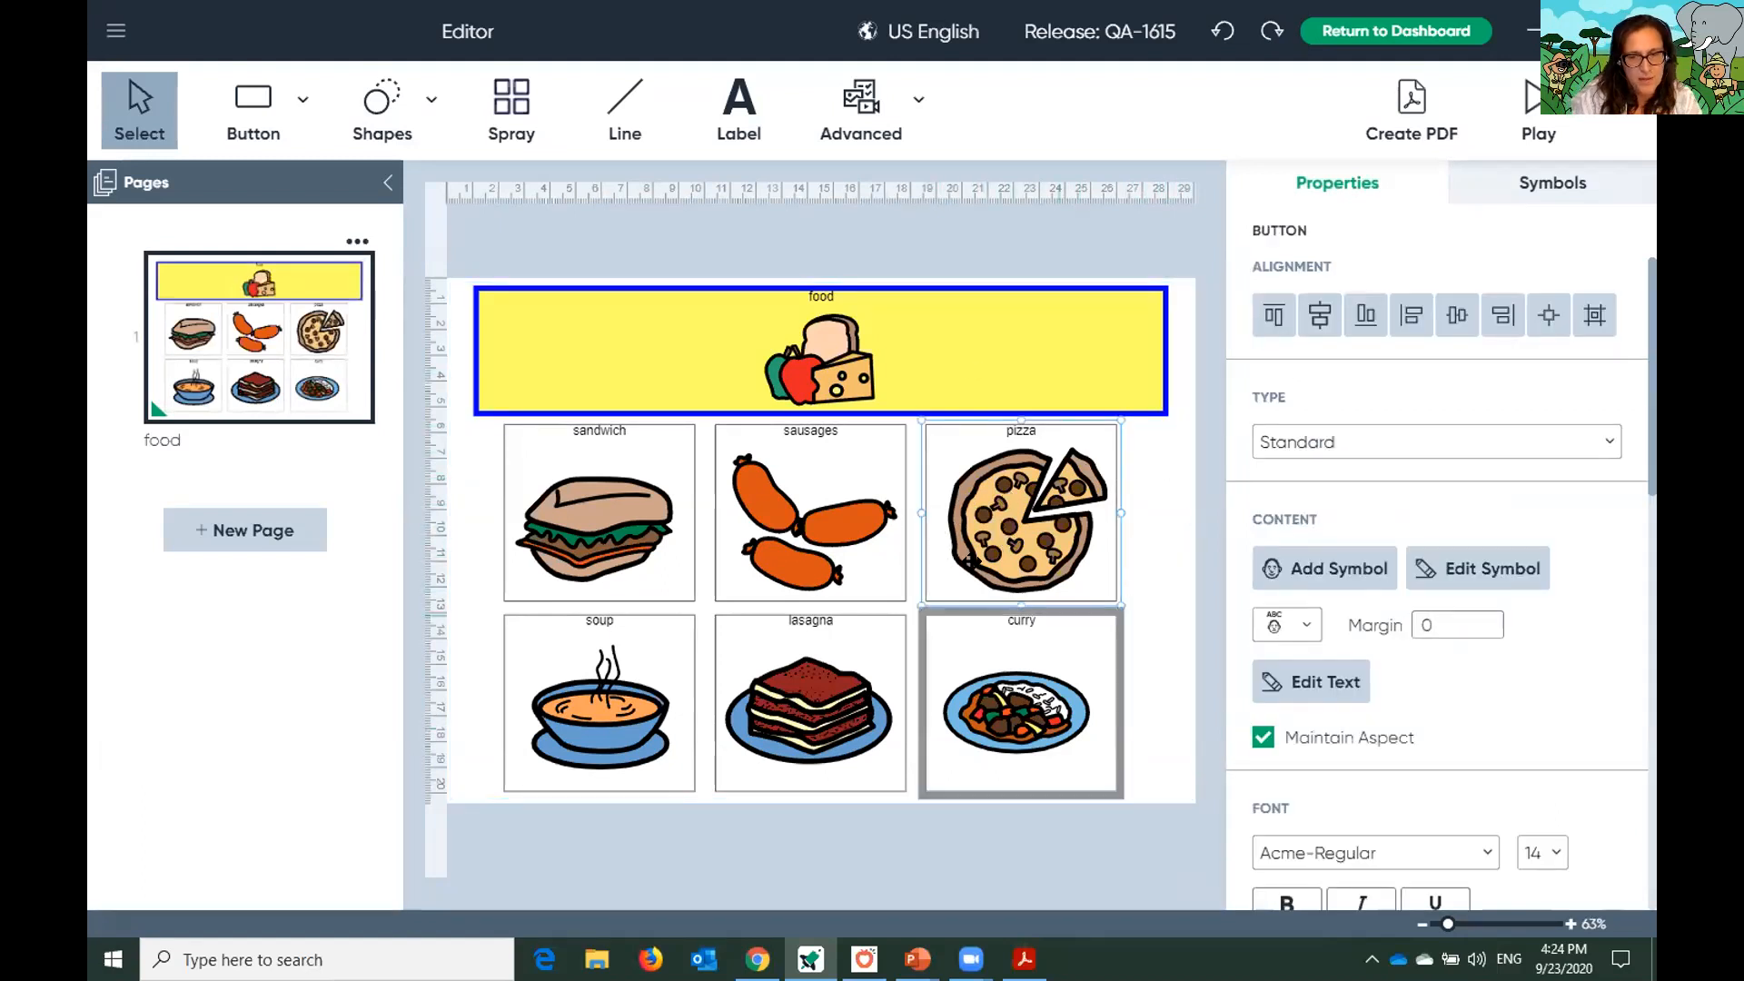
pyautogui.click(1166, 603)
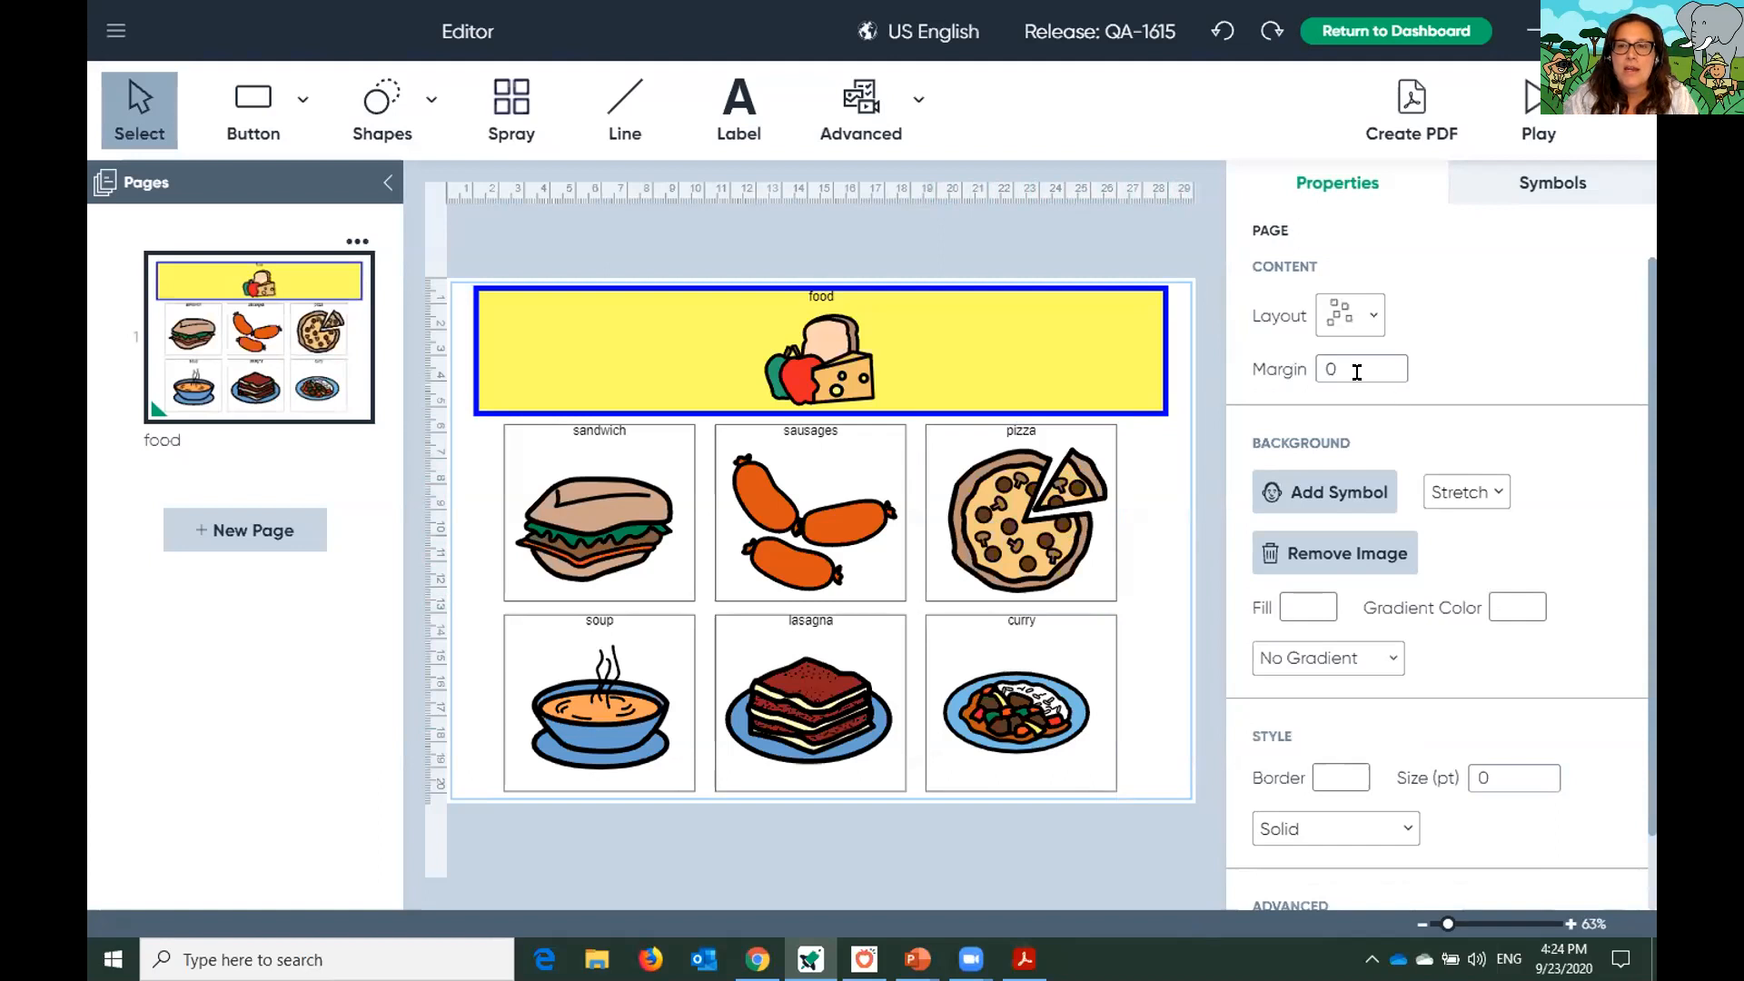
pyautogui.click(1355, 319)
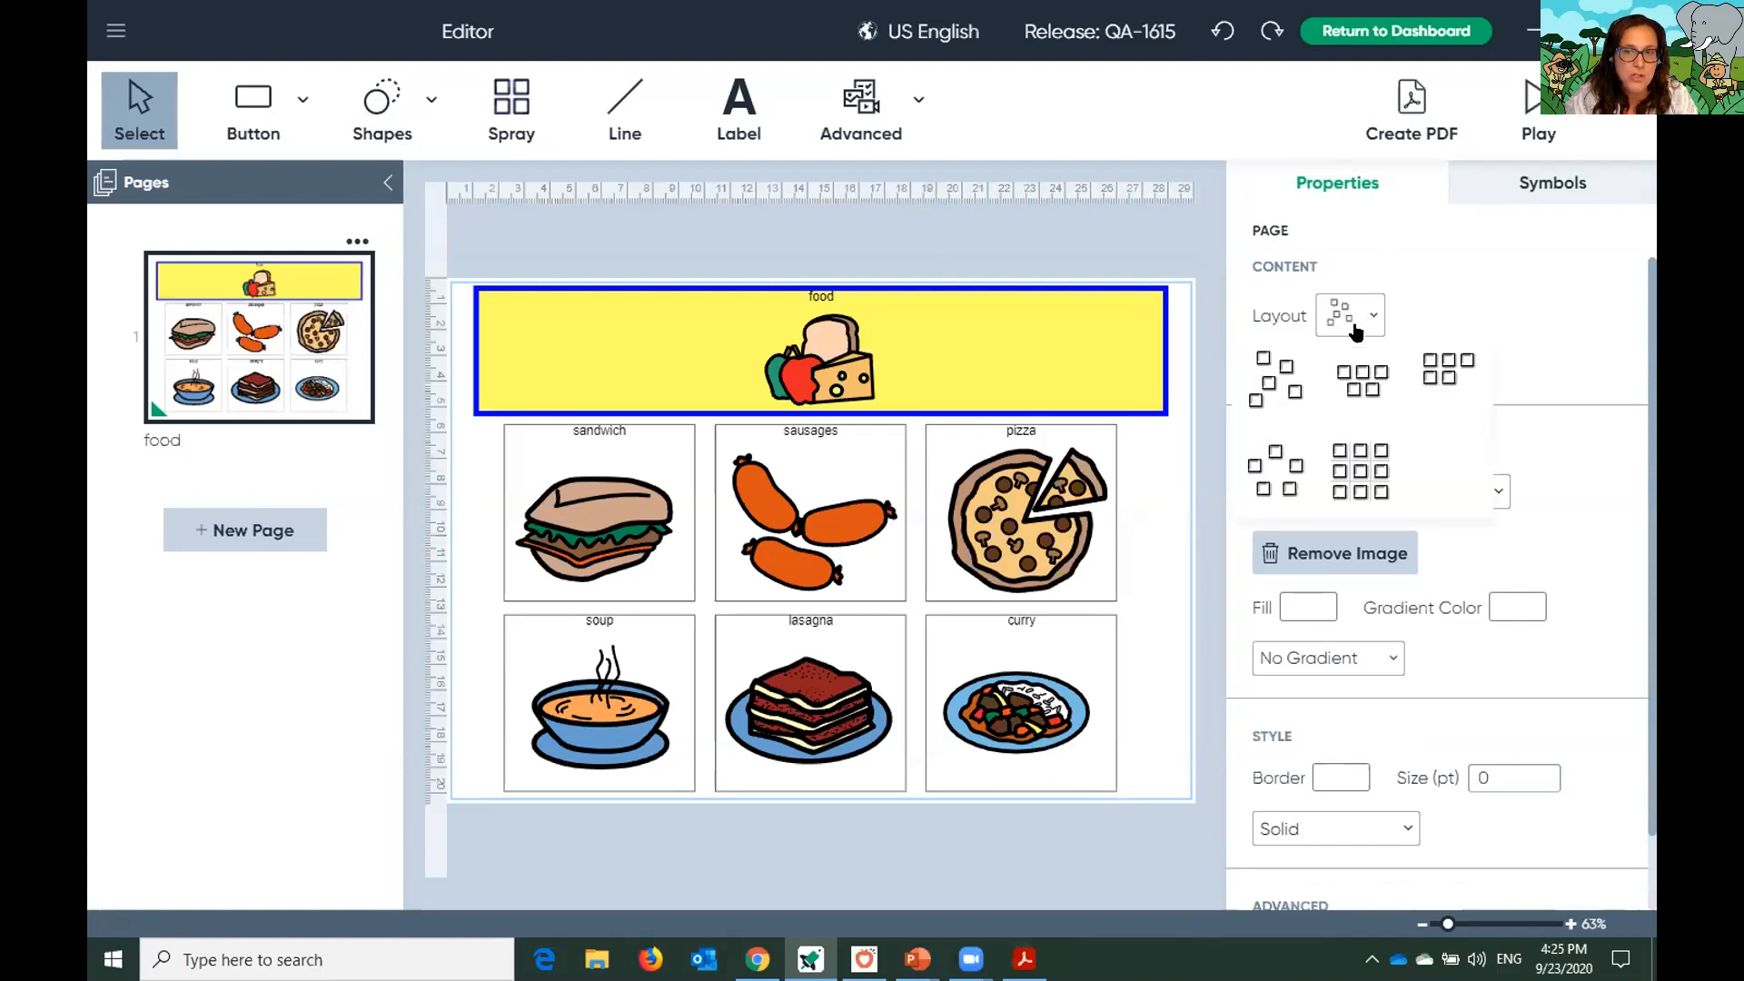
pyautogui.click(1361, 480)
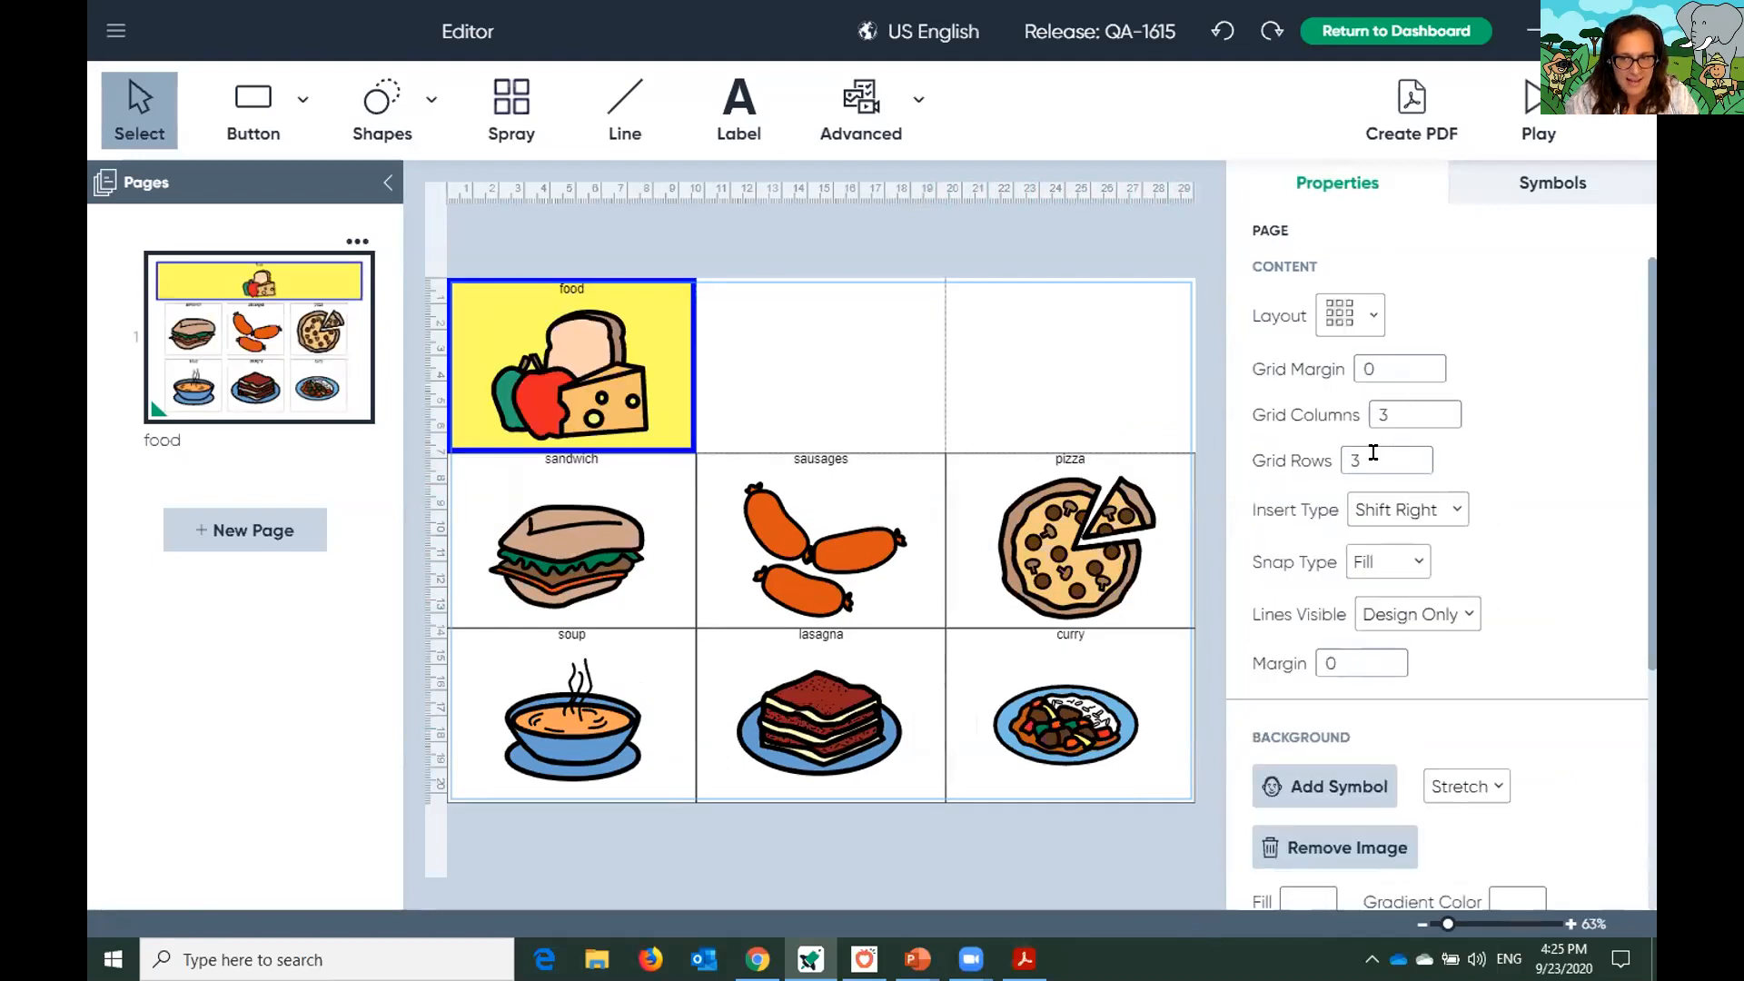
pyautogui.moveTo(1373, 452); pyautogui.dragTo(1332, 454)
pyautogui.write('4')
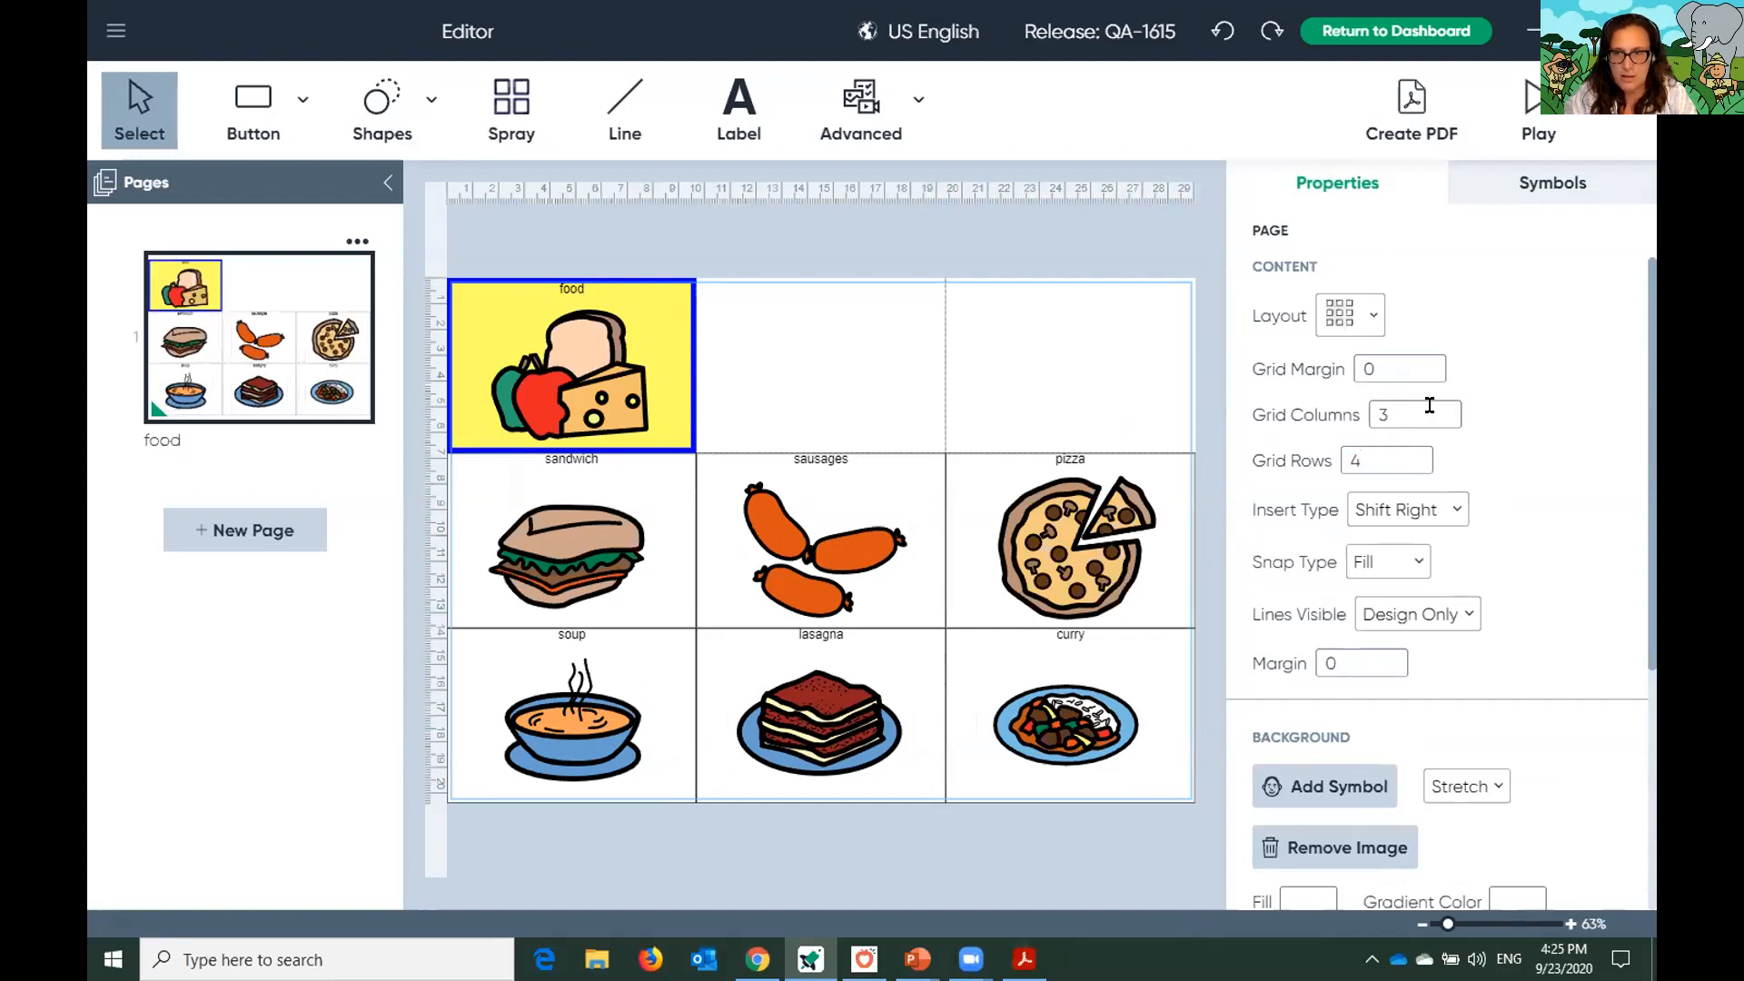
pyautogui.moveTo(1432, 411); pyautogui.dragTo(1351, 413)
pyautogui.write('5')
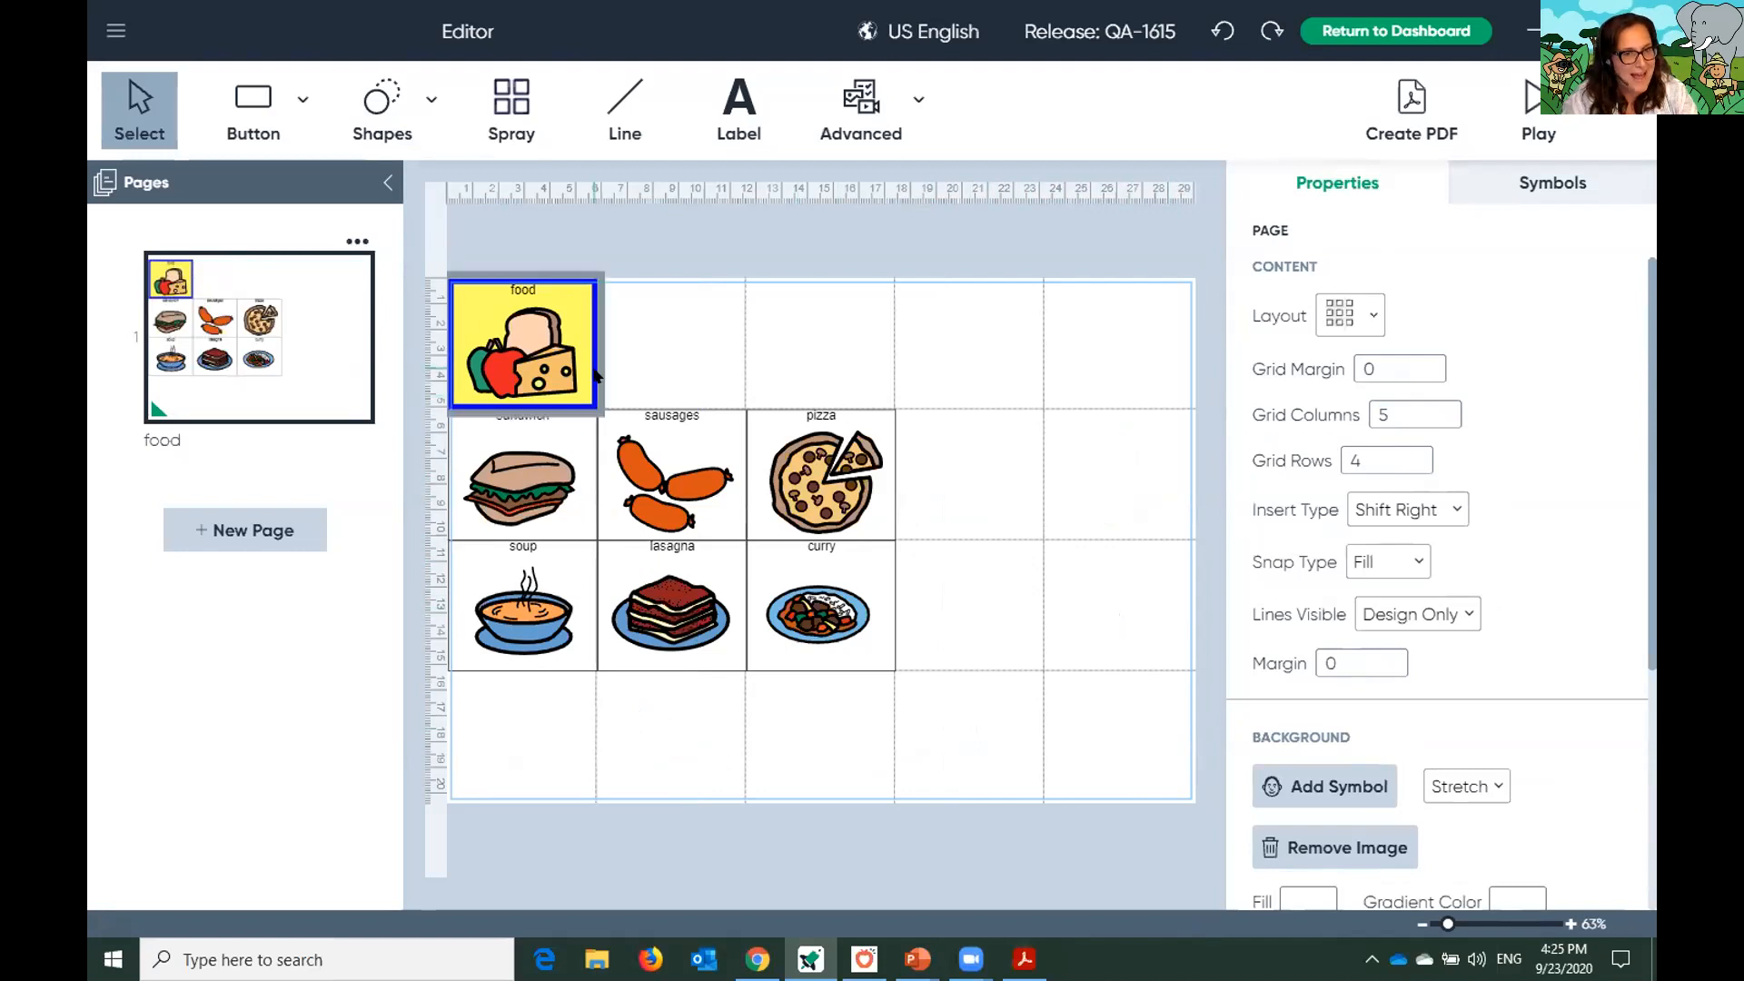
# Draw a blank button beside the food header and spray blank buttons into the grid's third and fifth columns
pyautogui.click(236, 105)
pyautogui.moveTo(604, 277); pyautogui.dragTo(725, 378)
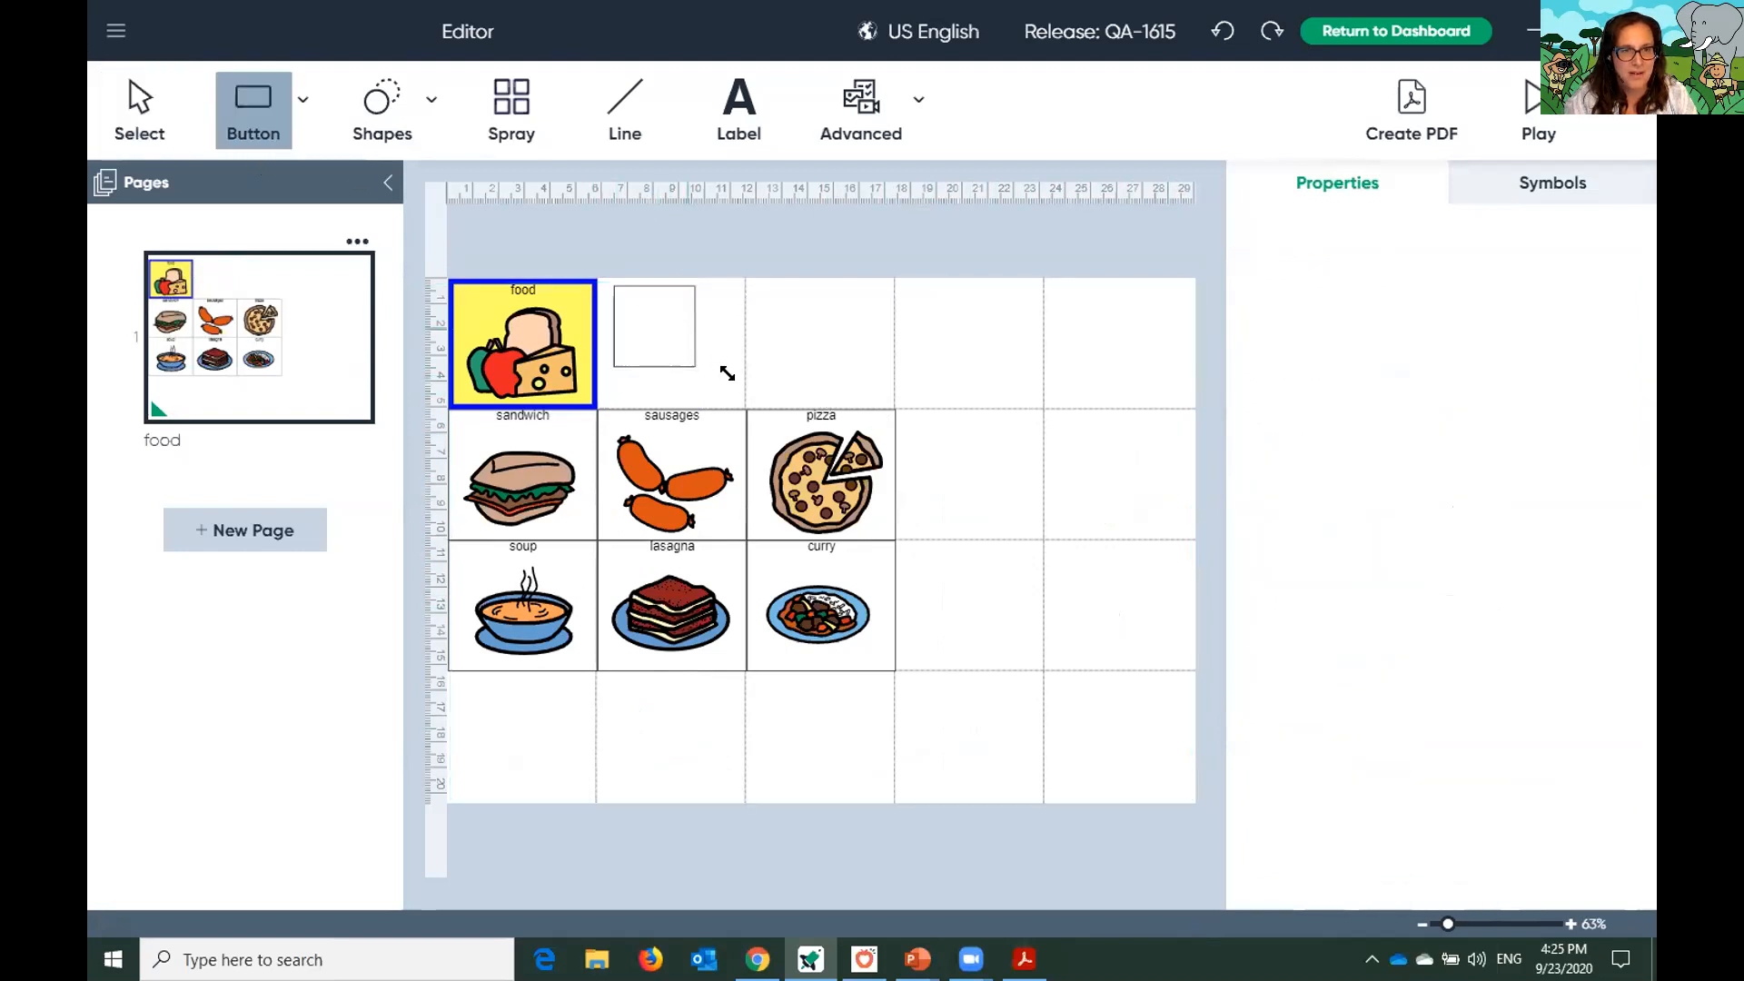
pyautogui.click(504, 86)
pyautogui.moveTo(1101, 333)
pyautogui.mouseDown()
pyautogui.moveTo(1081, 595)
pyautogui.moveTo(1061, 641)
pyautogui.mouseUp()
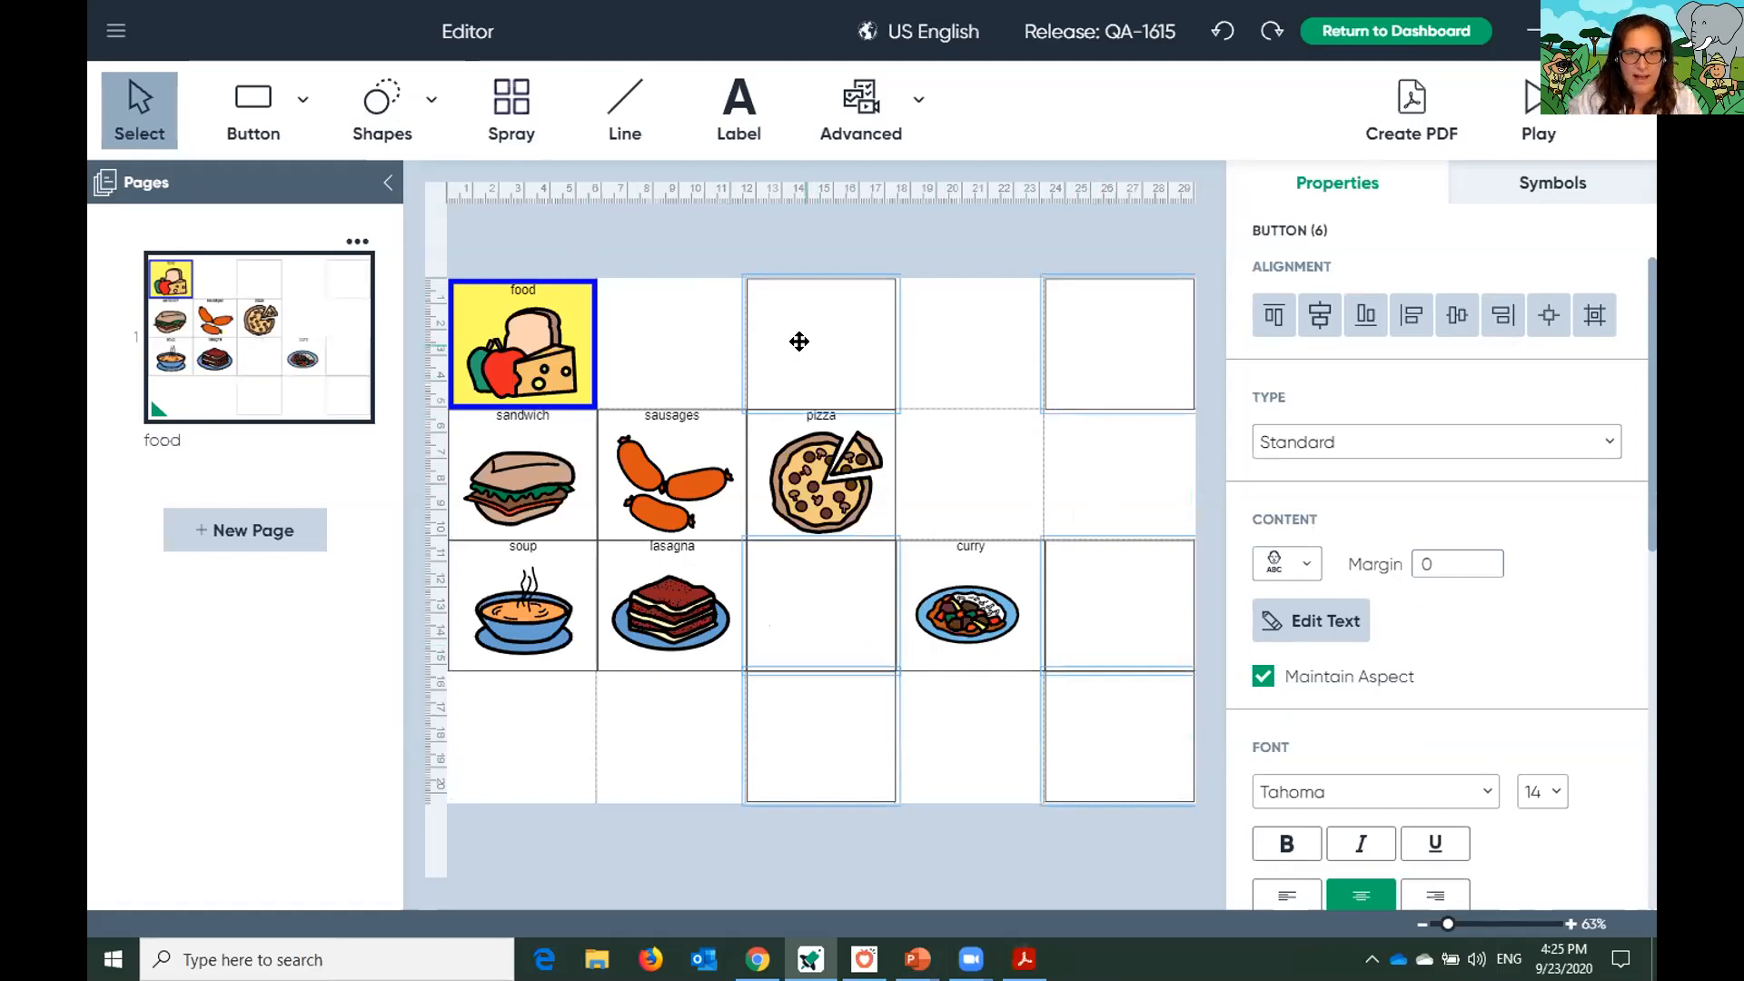
# Label the blank button at the top of the third column "curry" and give it the curry and rice symbol
pyautogui.click(803, 341)
pyautogui.write('curry')
pyautogui.press('Return')
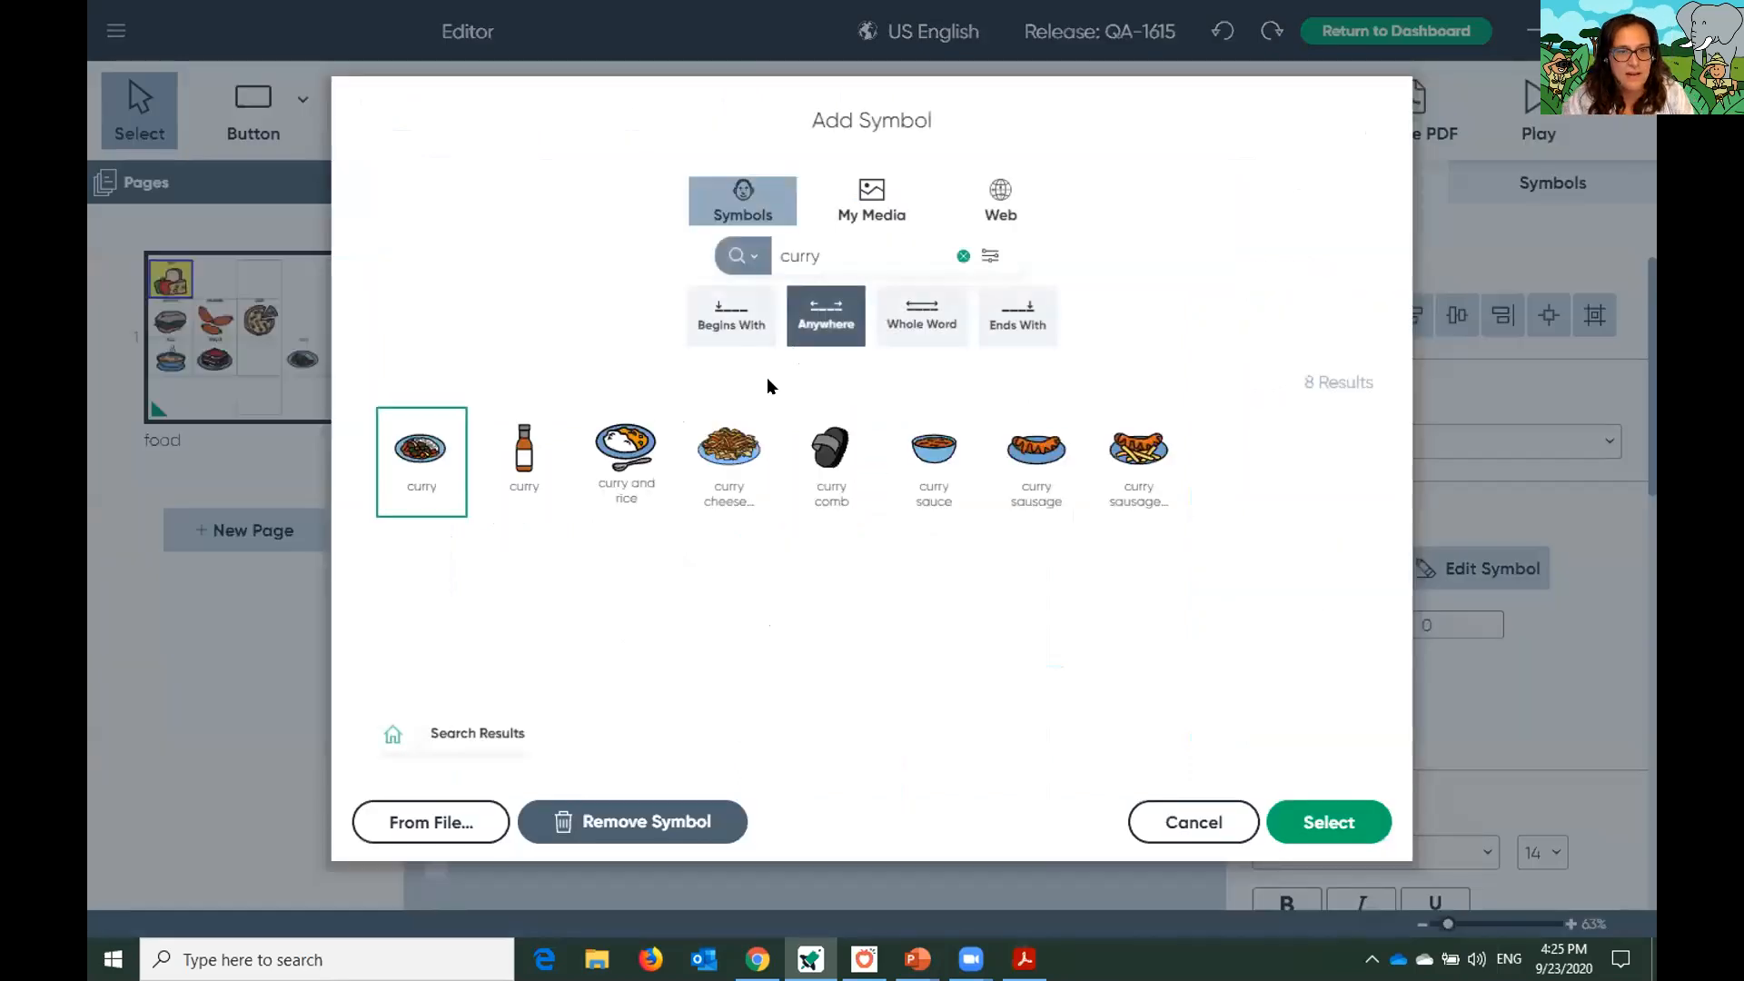
pyautogui.click(599, 445)
pyautogui.click(1328, 828)
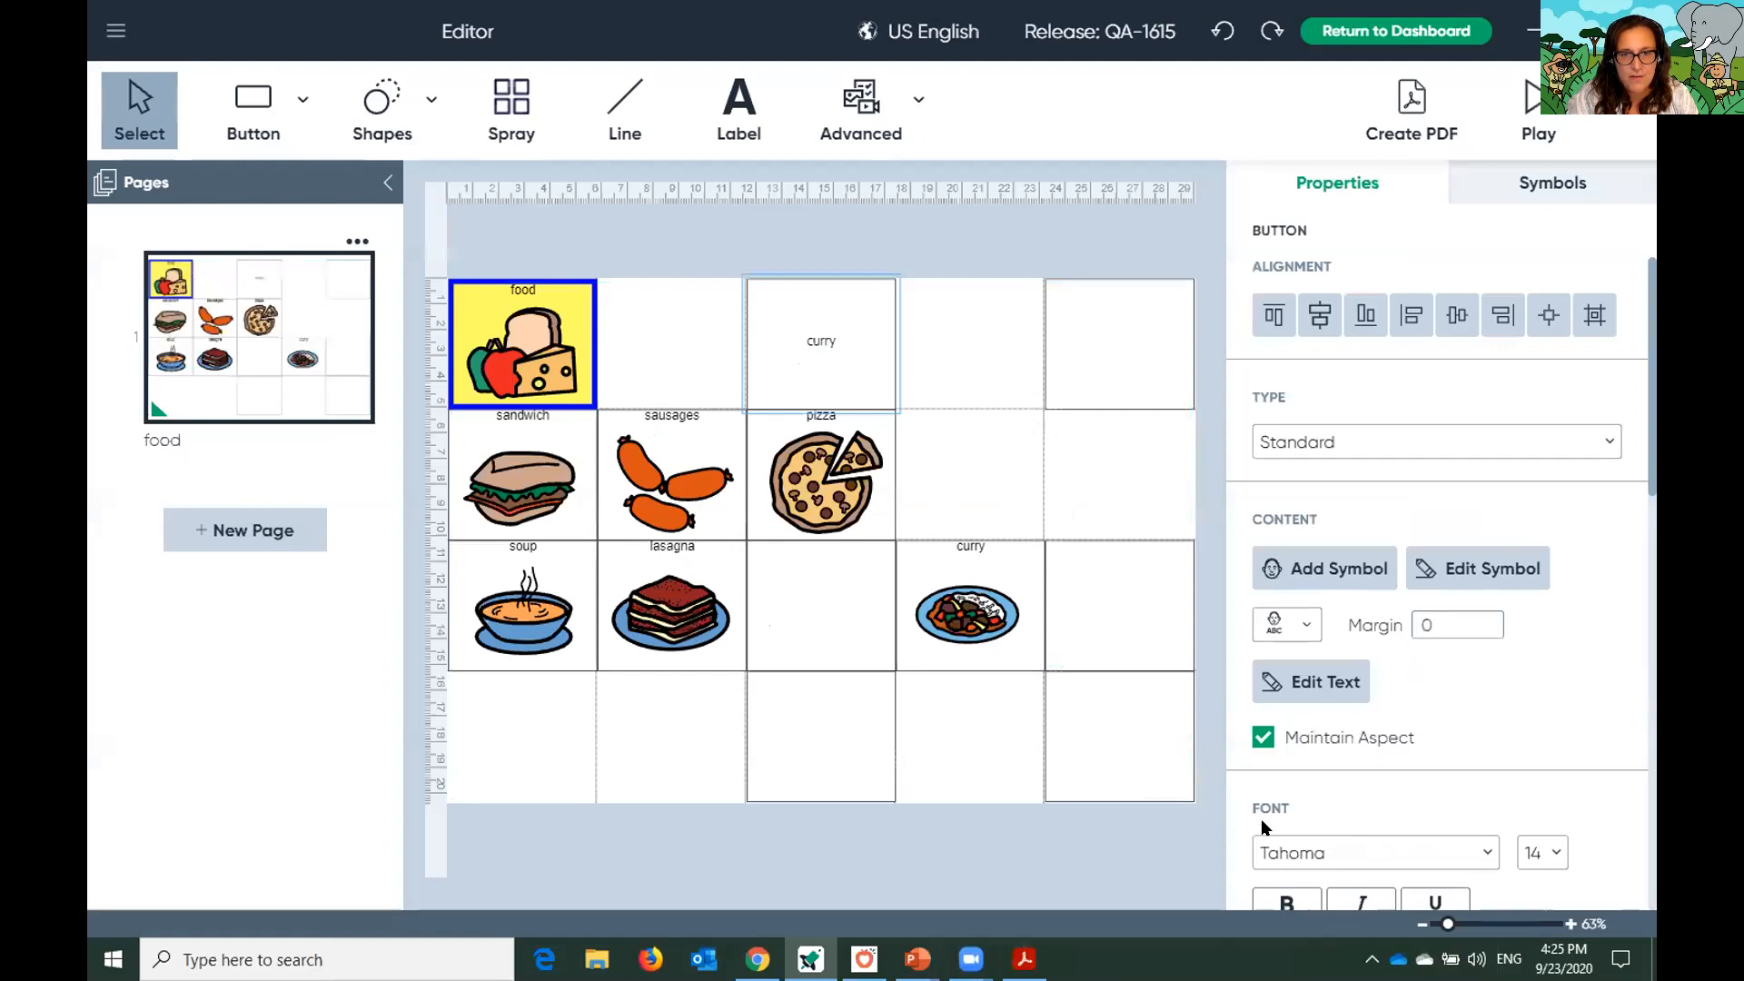
# Rearrange the grid by moving the new curry button to the second row and the pizza button beside the food header
pyautogui.click(779, 410)
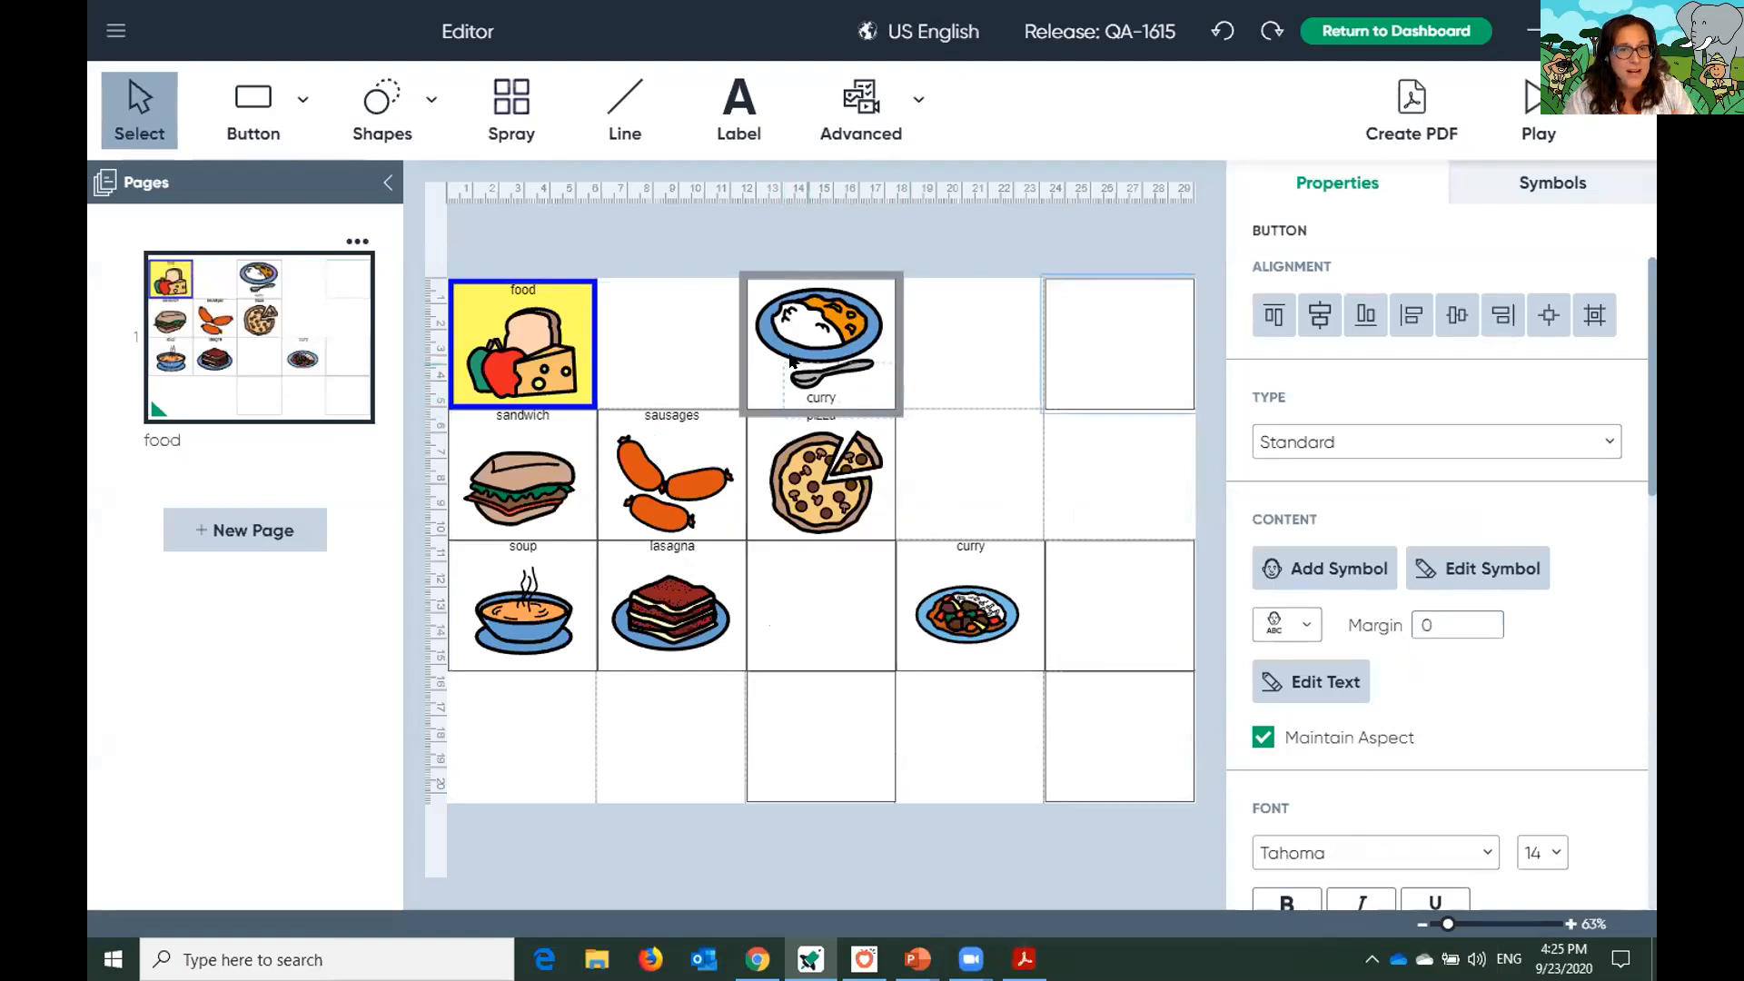
pyautogui.keyDown('shift'); pyautogui.click(892, 414); pyautogui.keyUp('shift')
pyautogui.moveTo(789, 361); pyautogui.dragTo(829, 436)
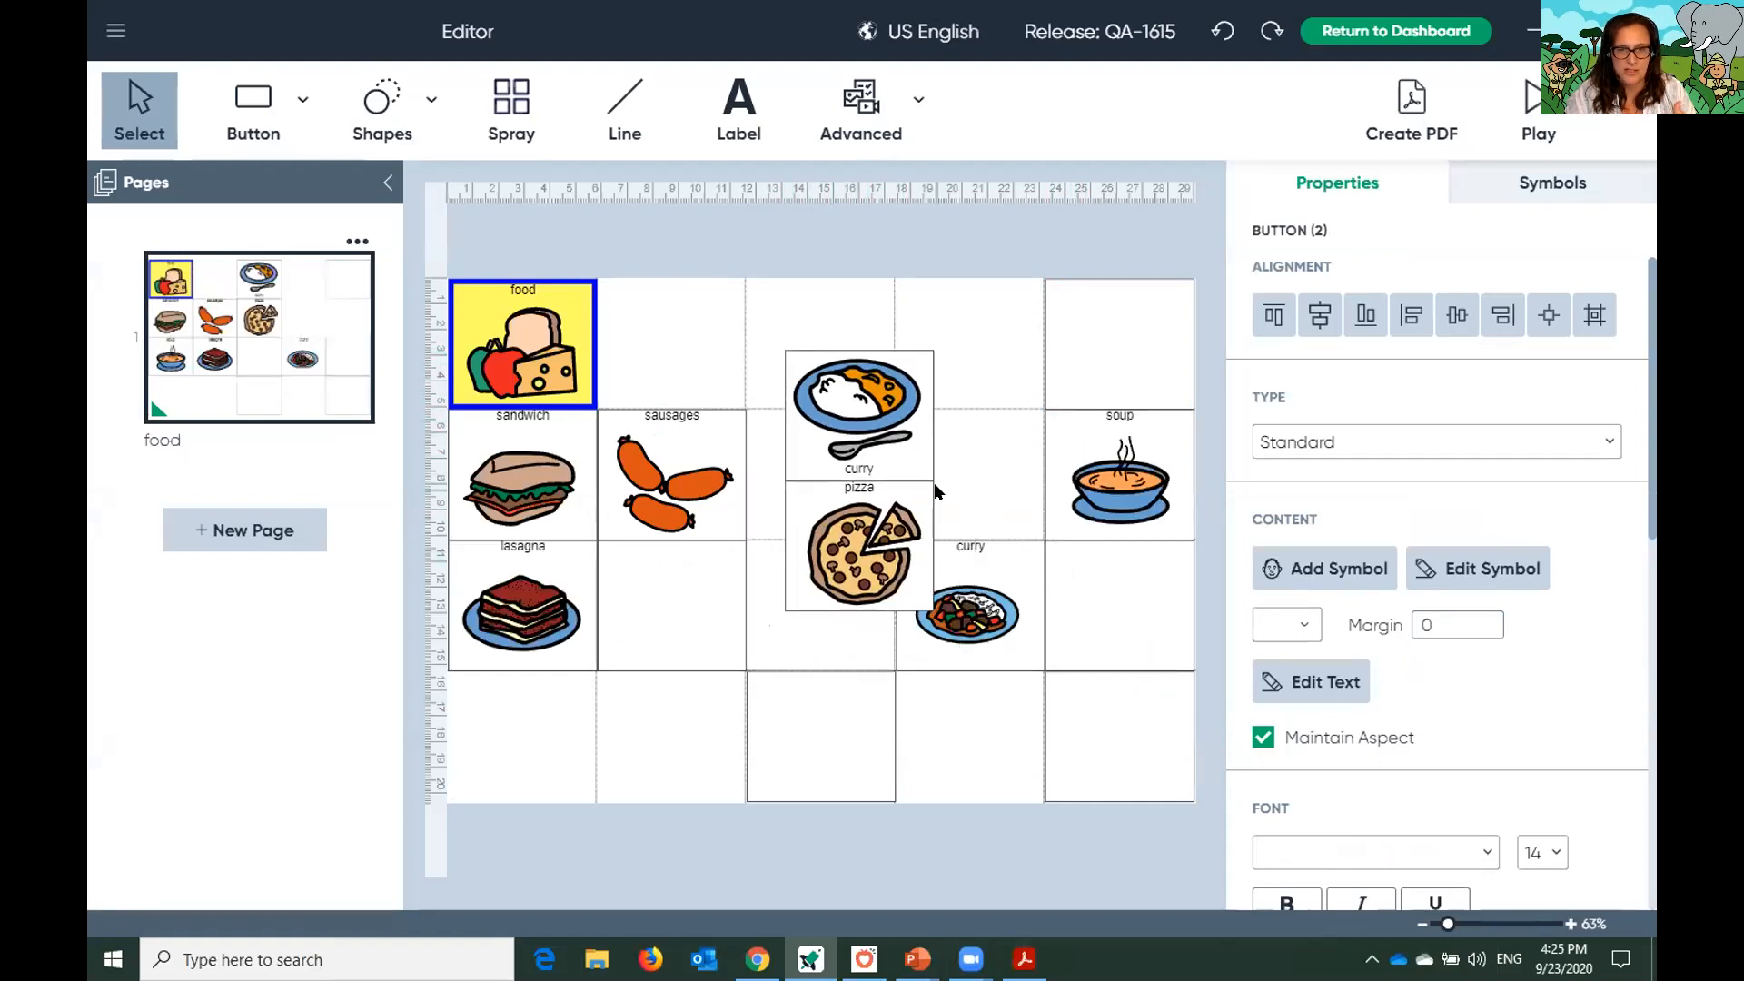
pyautogui.click(947, 717)
pyautogui.moveTo(777, 609); pyautogui.dragTo(640, 346)
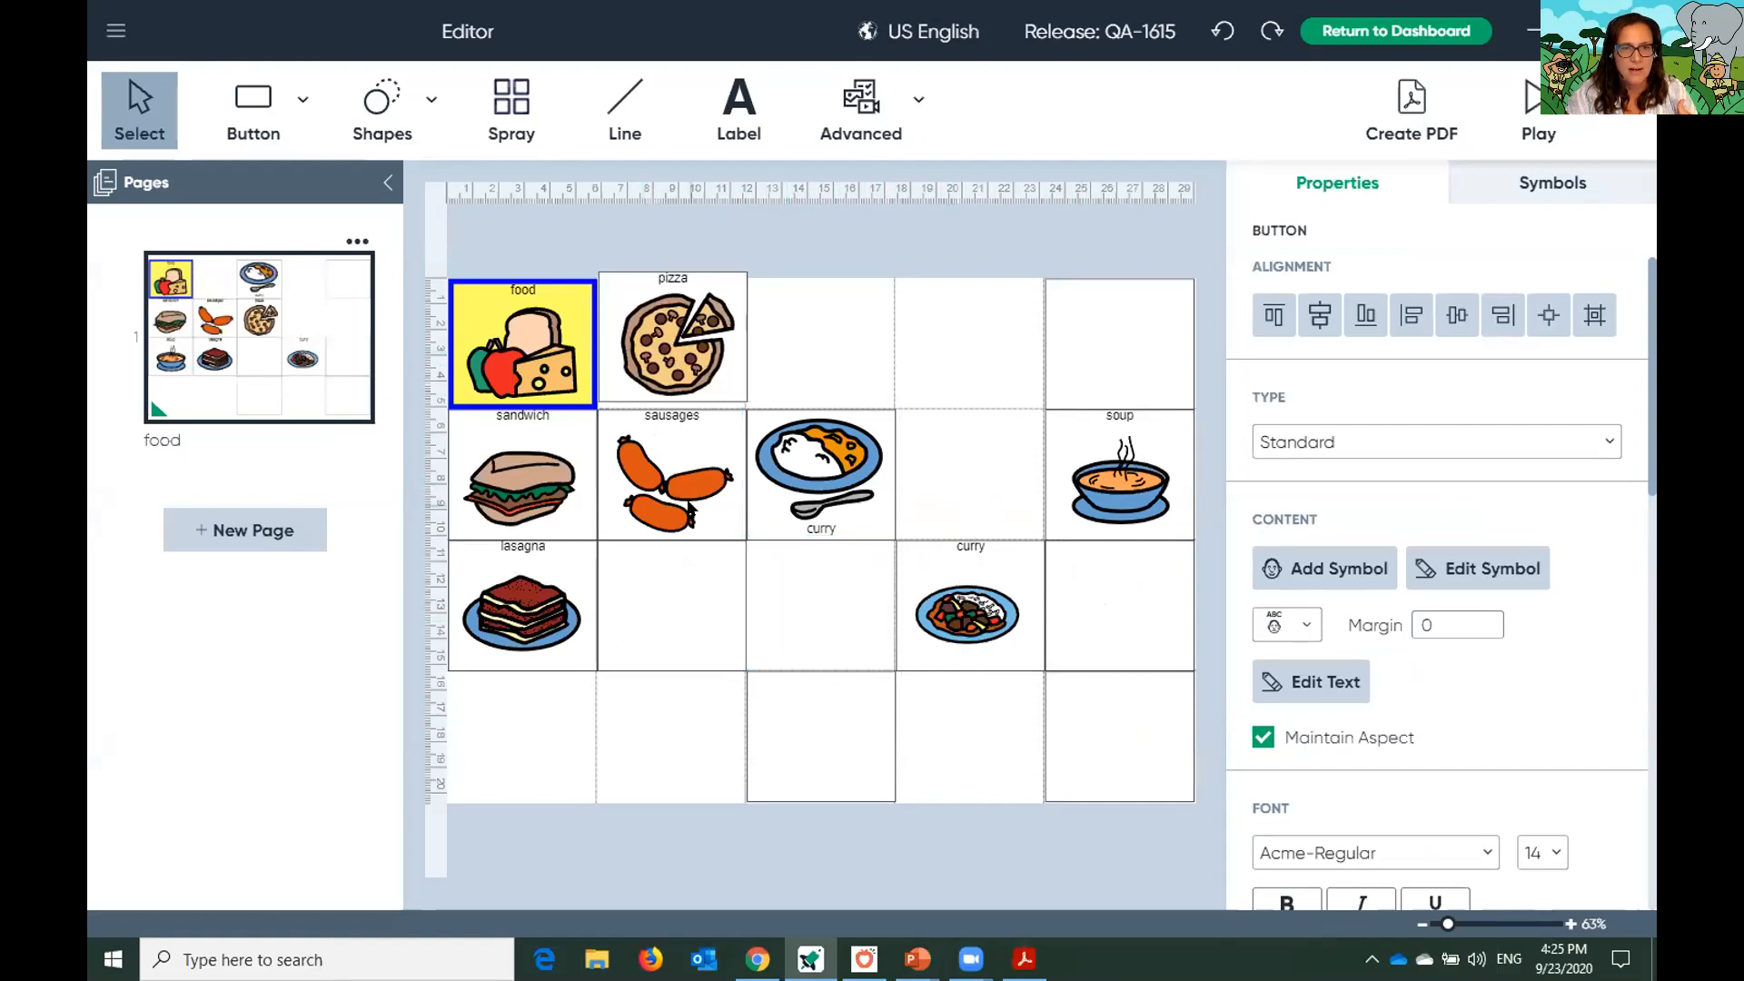
# Move the sausages button to the third row's middle cell, beside the existing curry button
pyautogui.moveTo(650, 465); pyautogui.dragTo(811, 612)
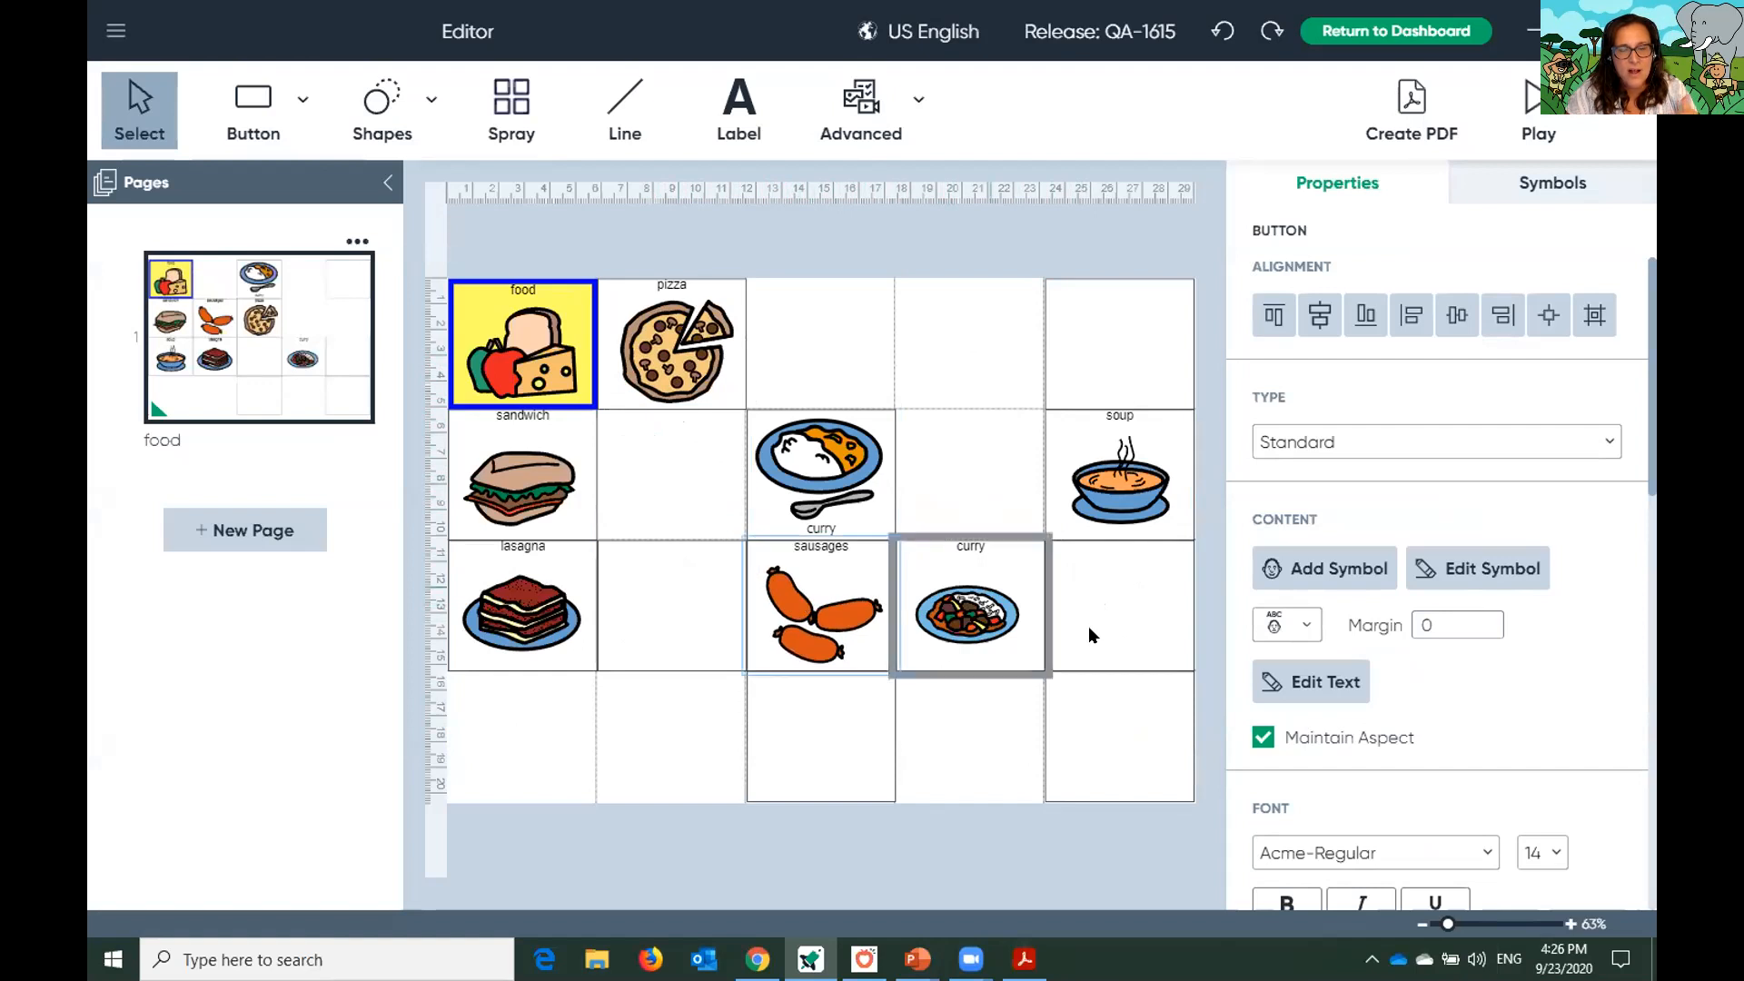
pyautogui.click(1168, 777)
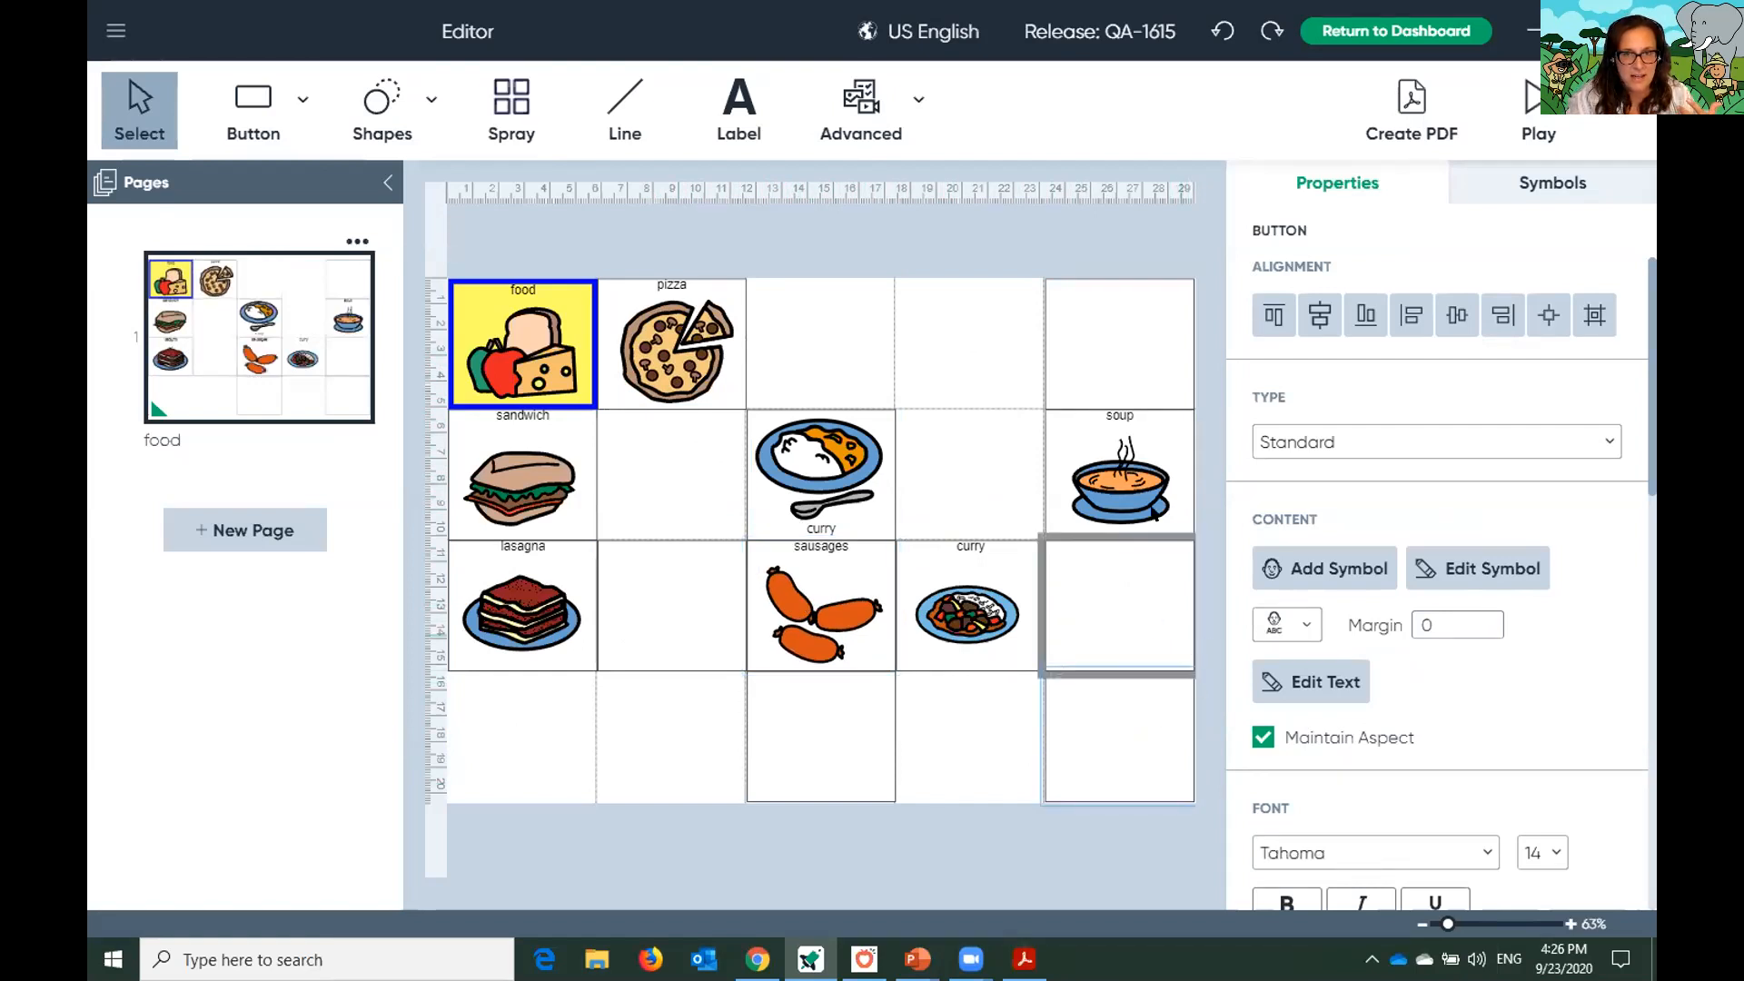
# Set the food page's grid margin first to 10 and finally to 20
pyautogui.click(854, 334)
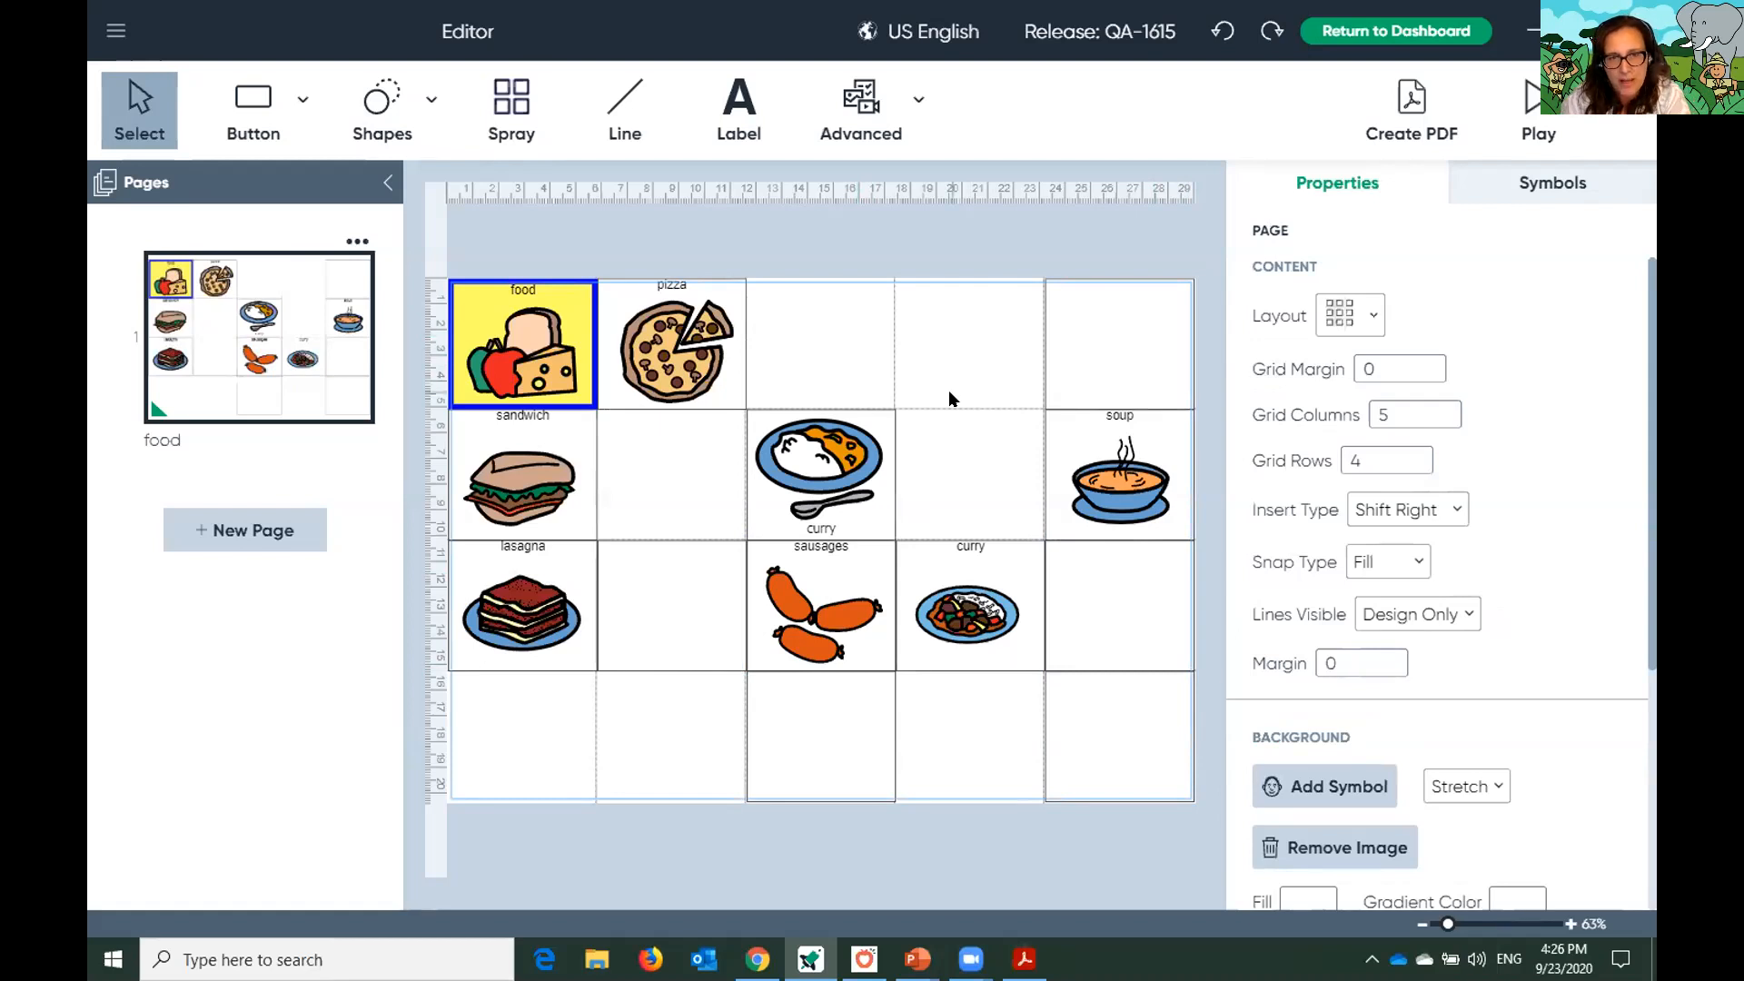
pyautogui.doubleClick(1395, 366)
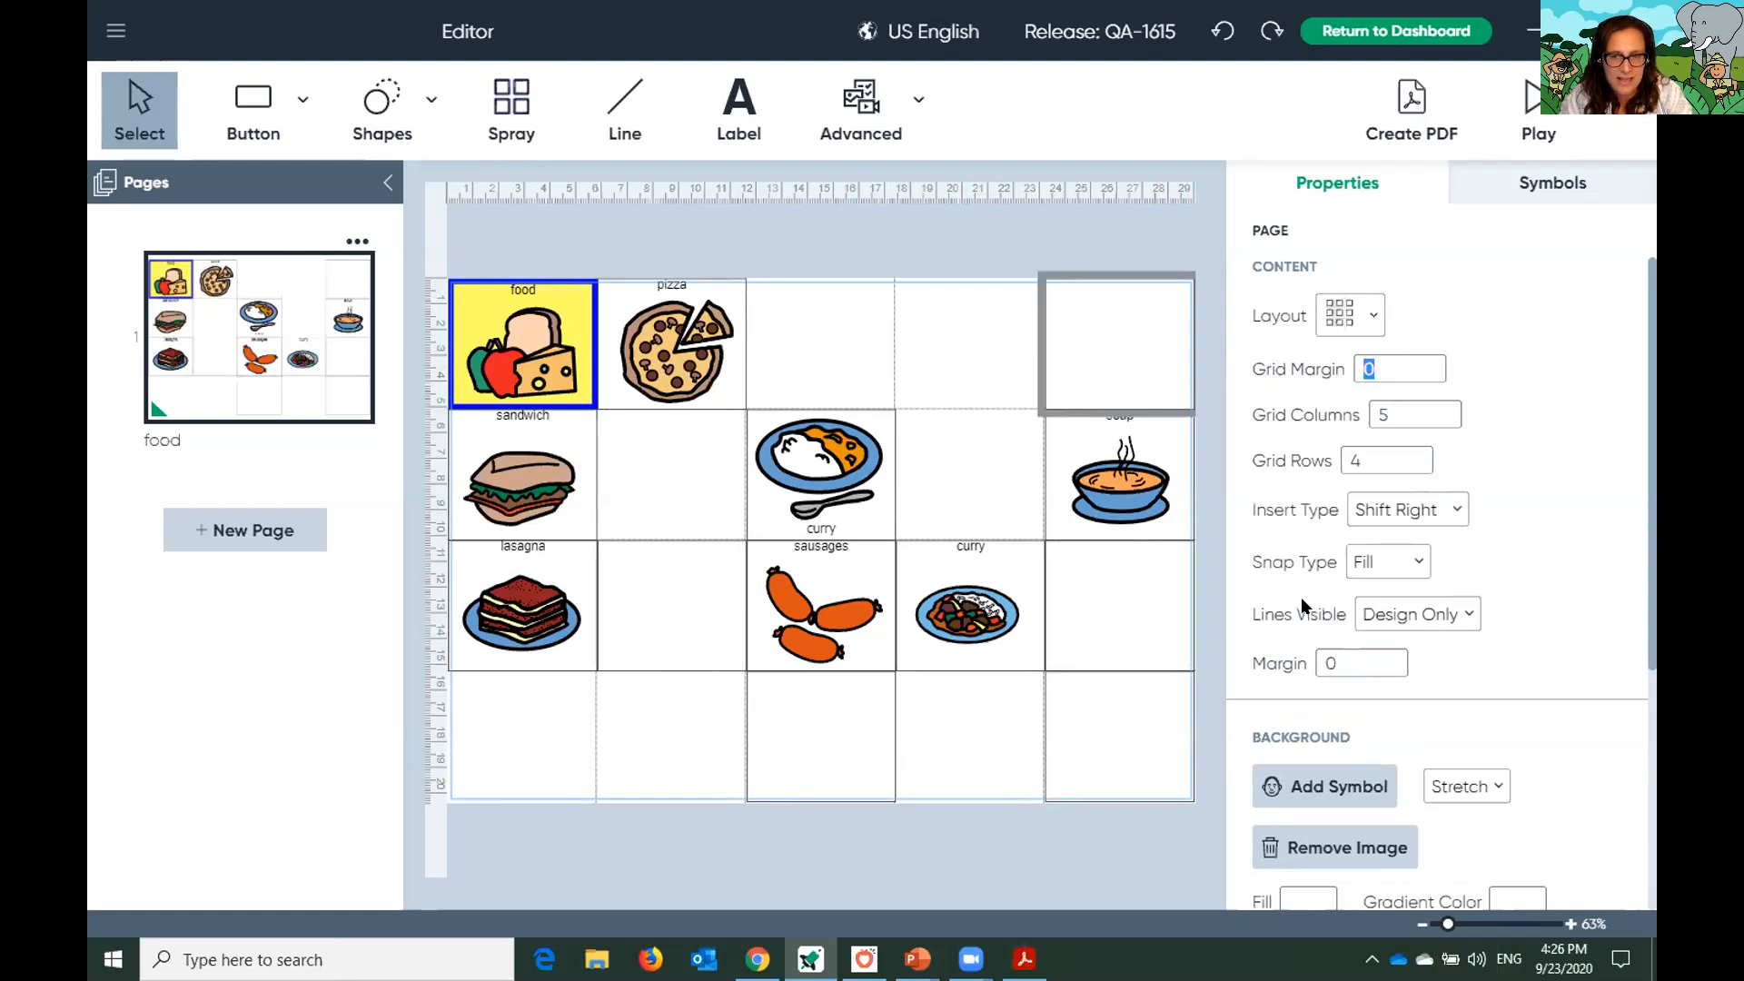
pyautogui.write('10')
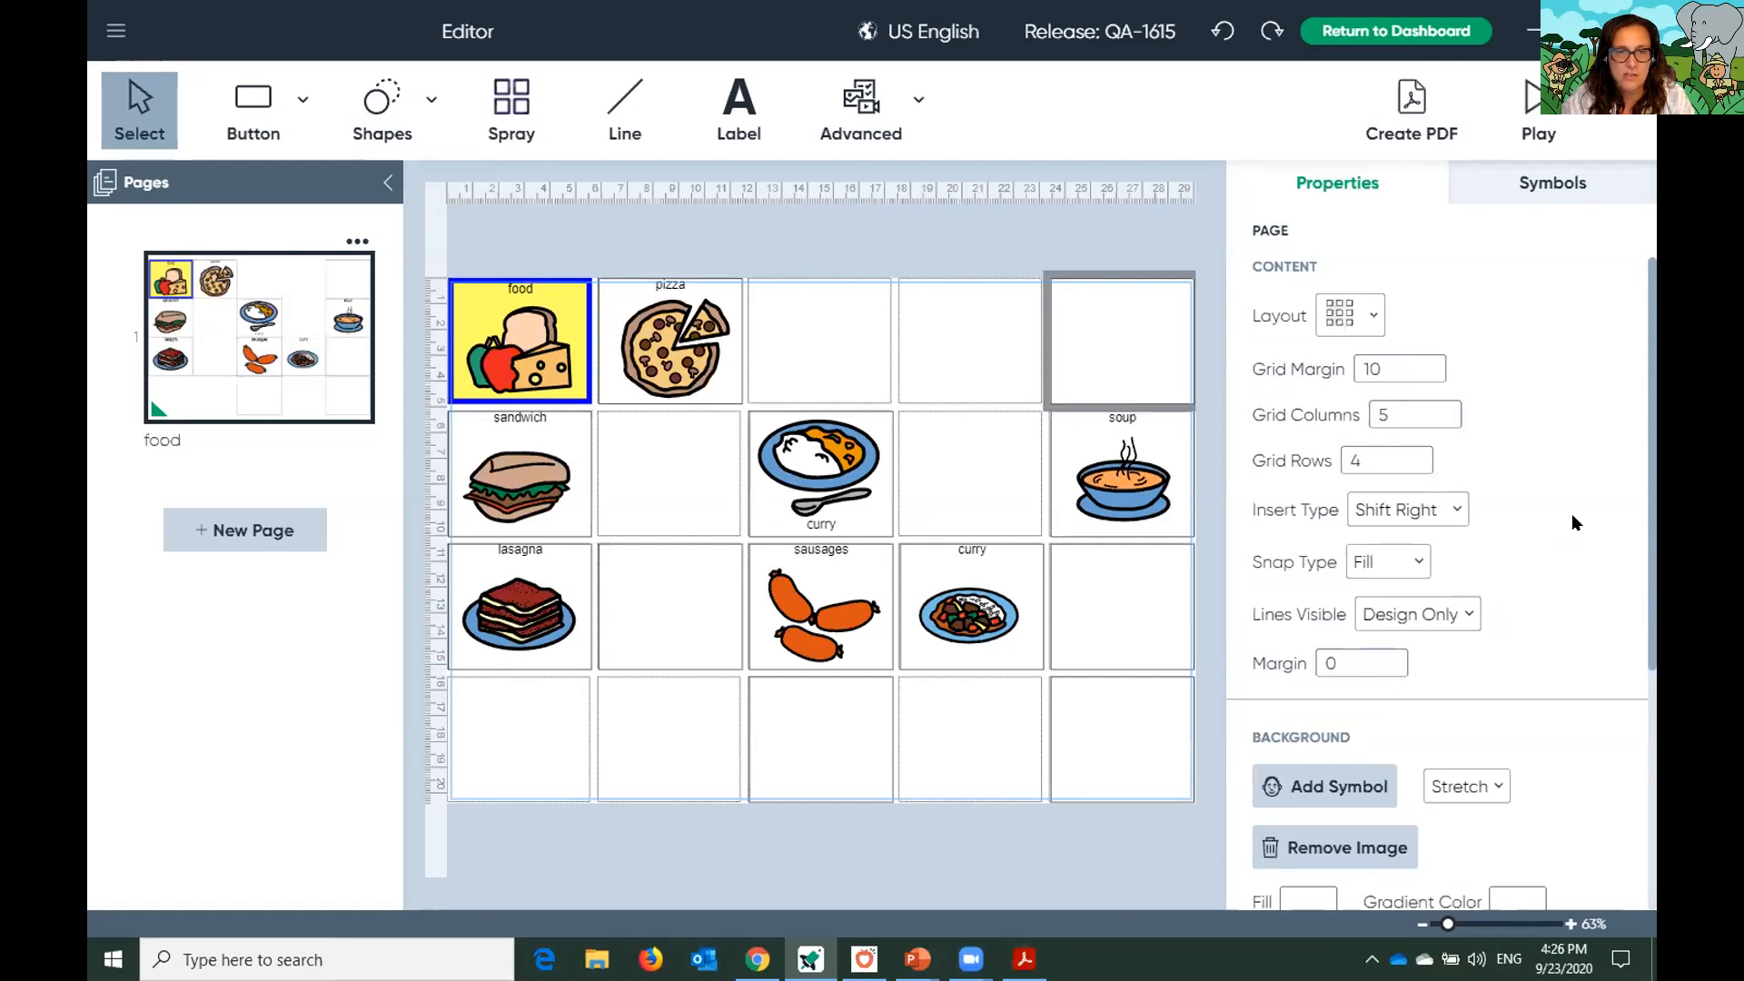
pyautogui.moveTo(1410, 360); pyautogui.dragTo(1300, 344)
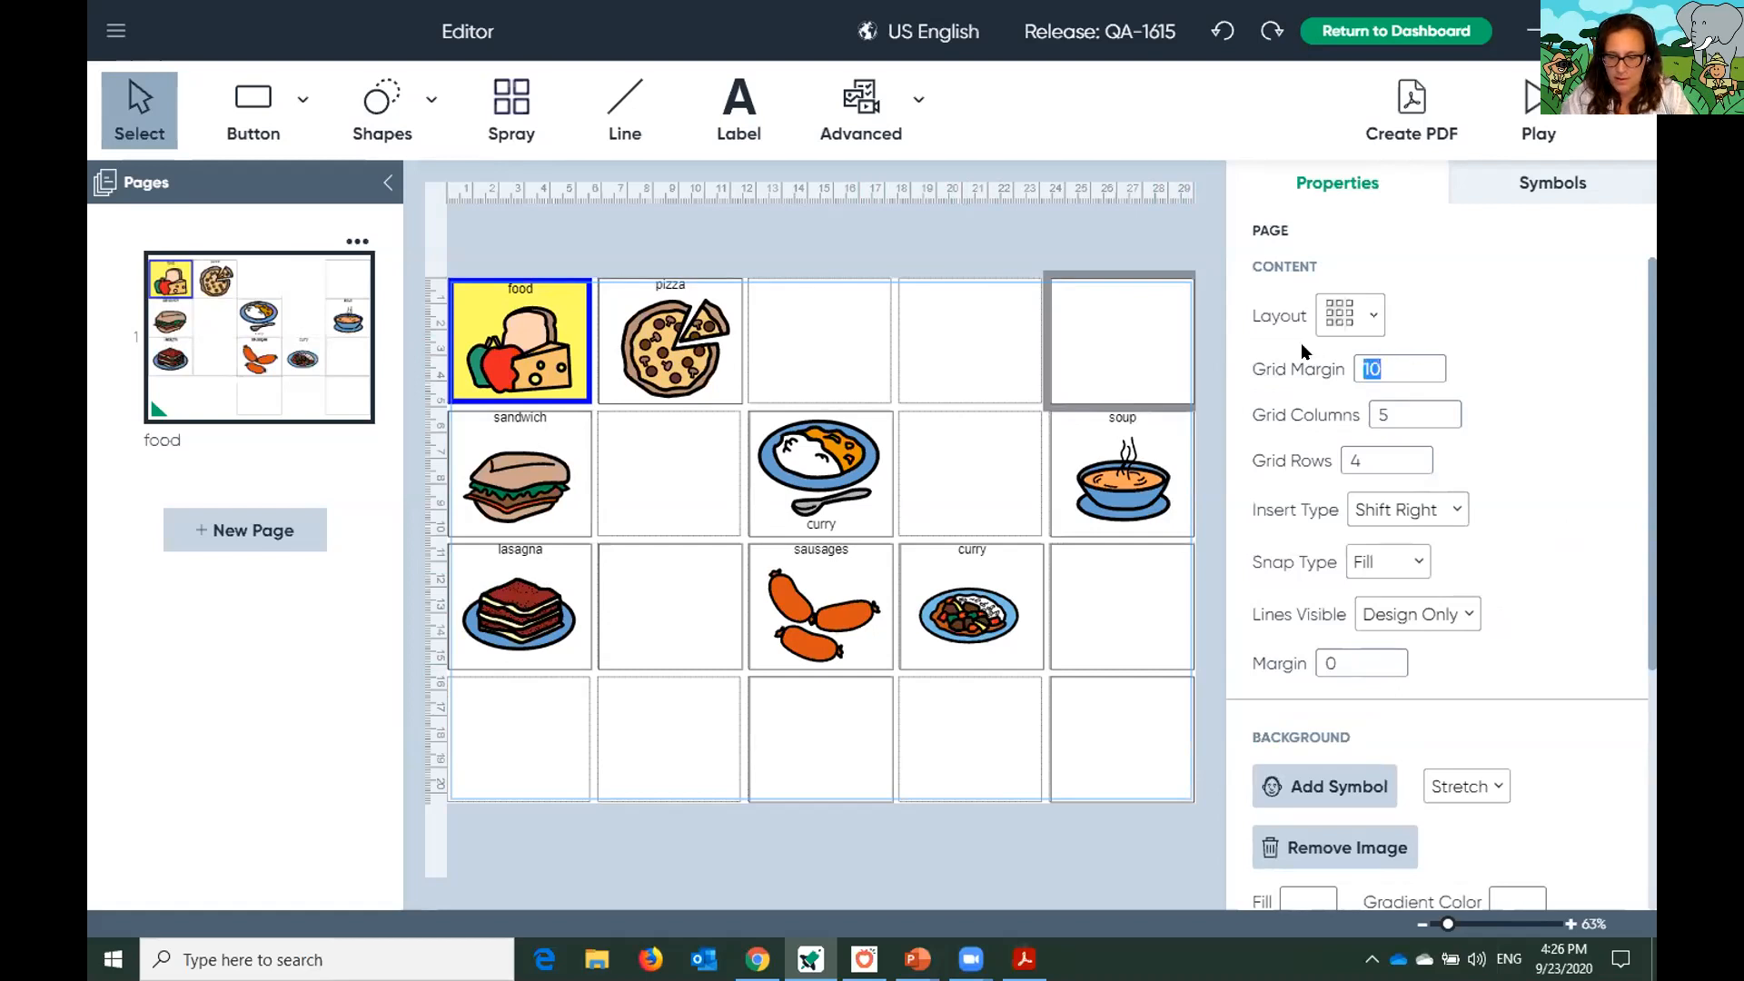
pyautogui.write('20')
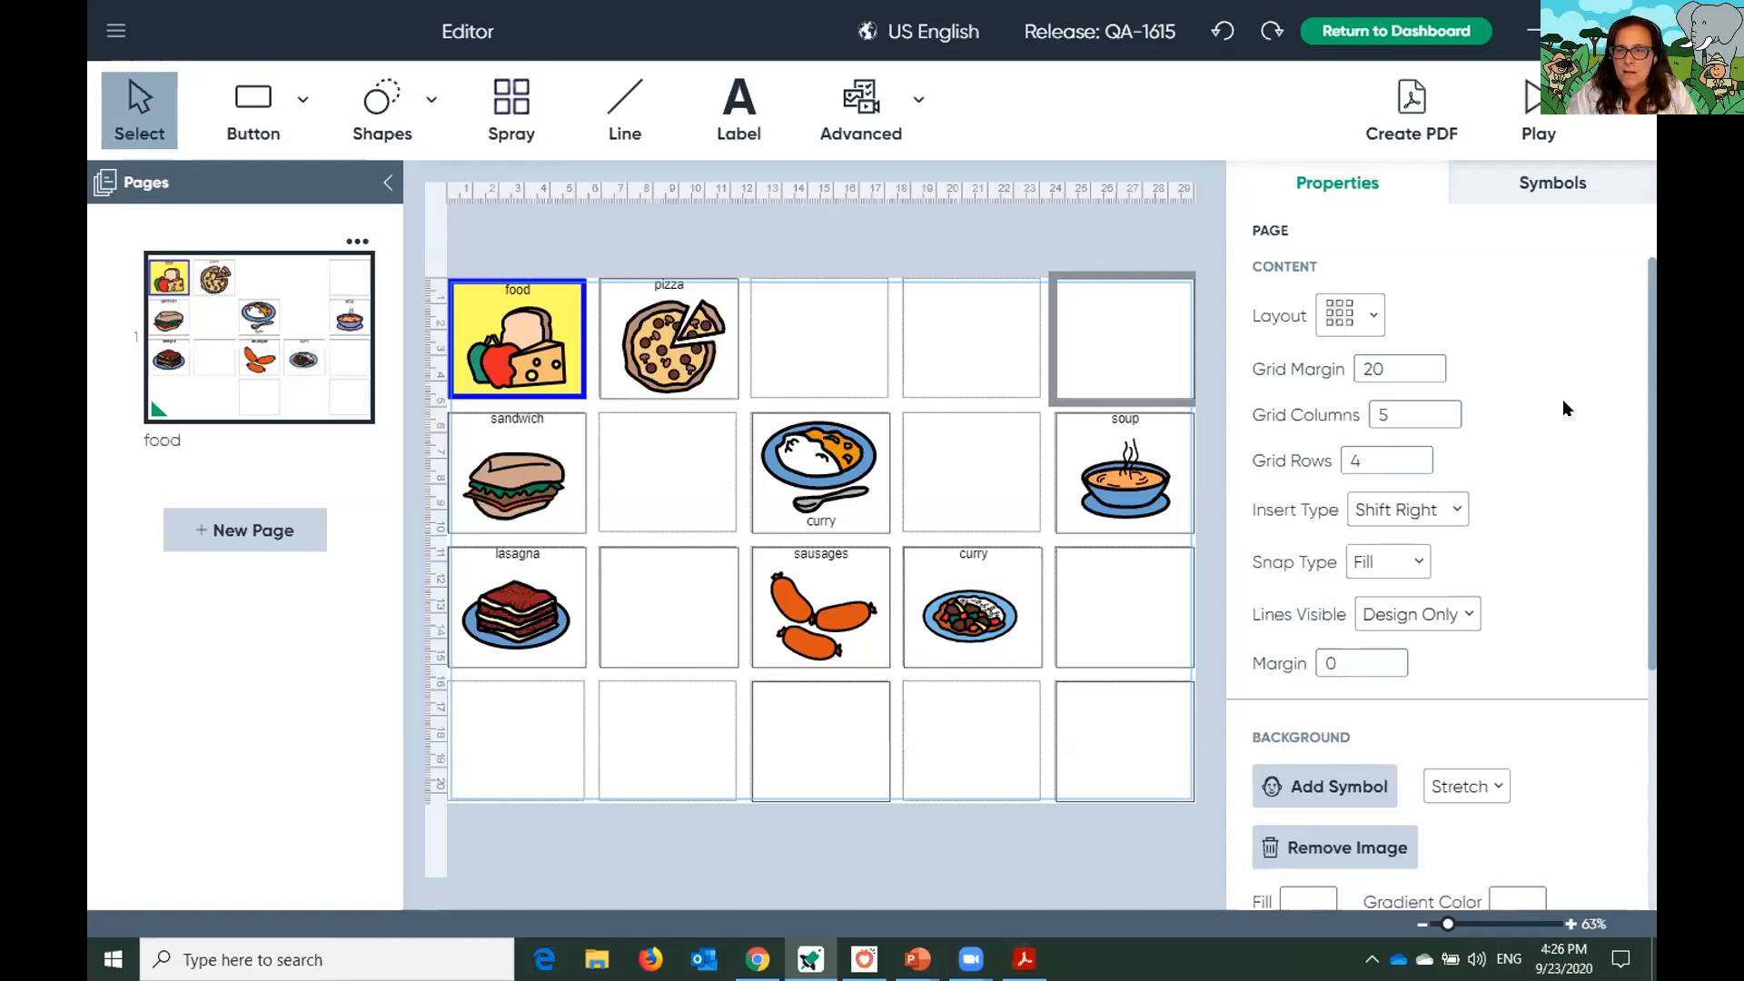
pyautogui.scroll(-4, 1368, 584)
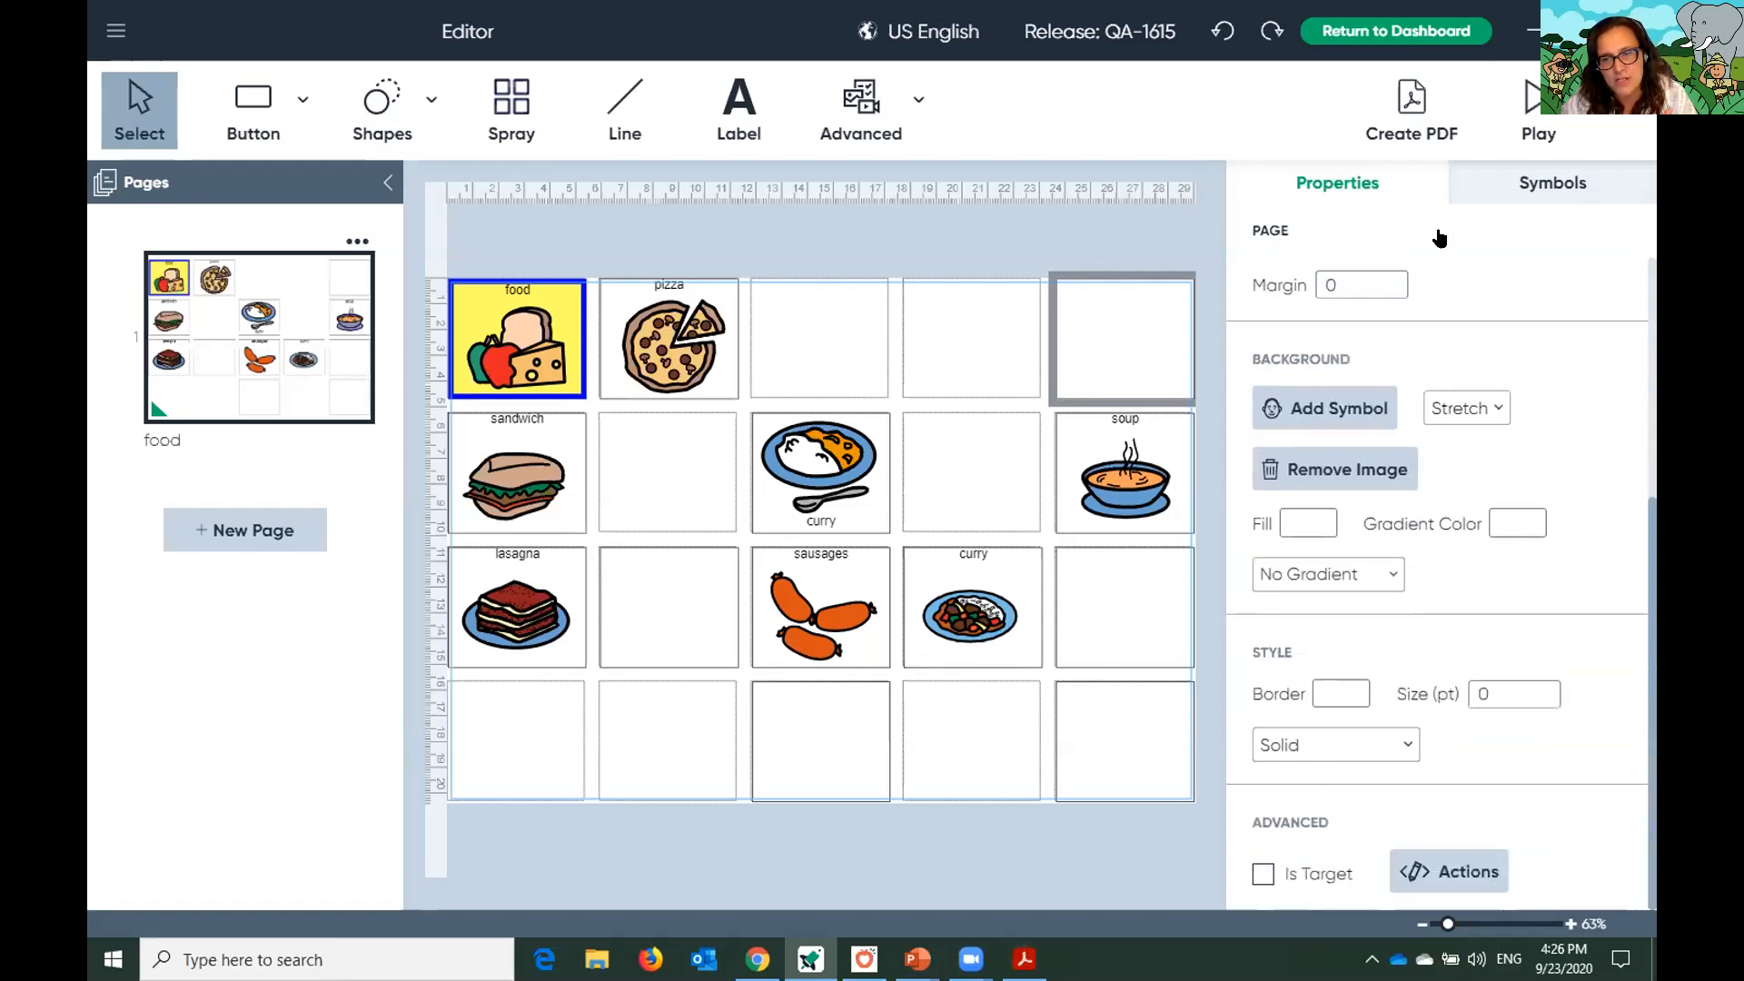
pyautogui.scroll(4, 1383, 765)
pyautogui.scroll(1, 1381, 755)
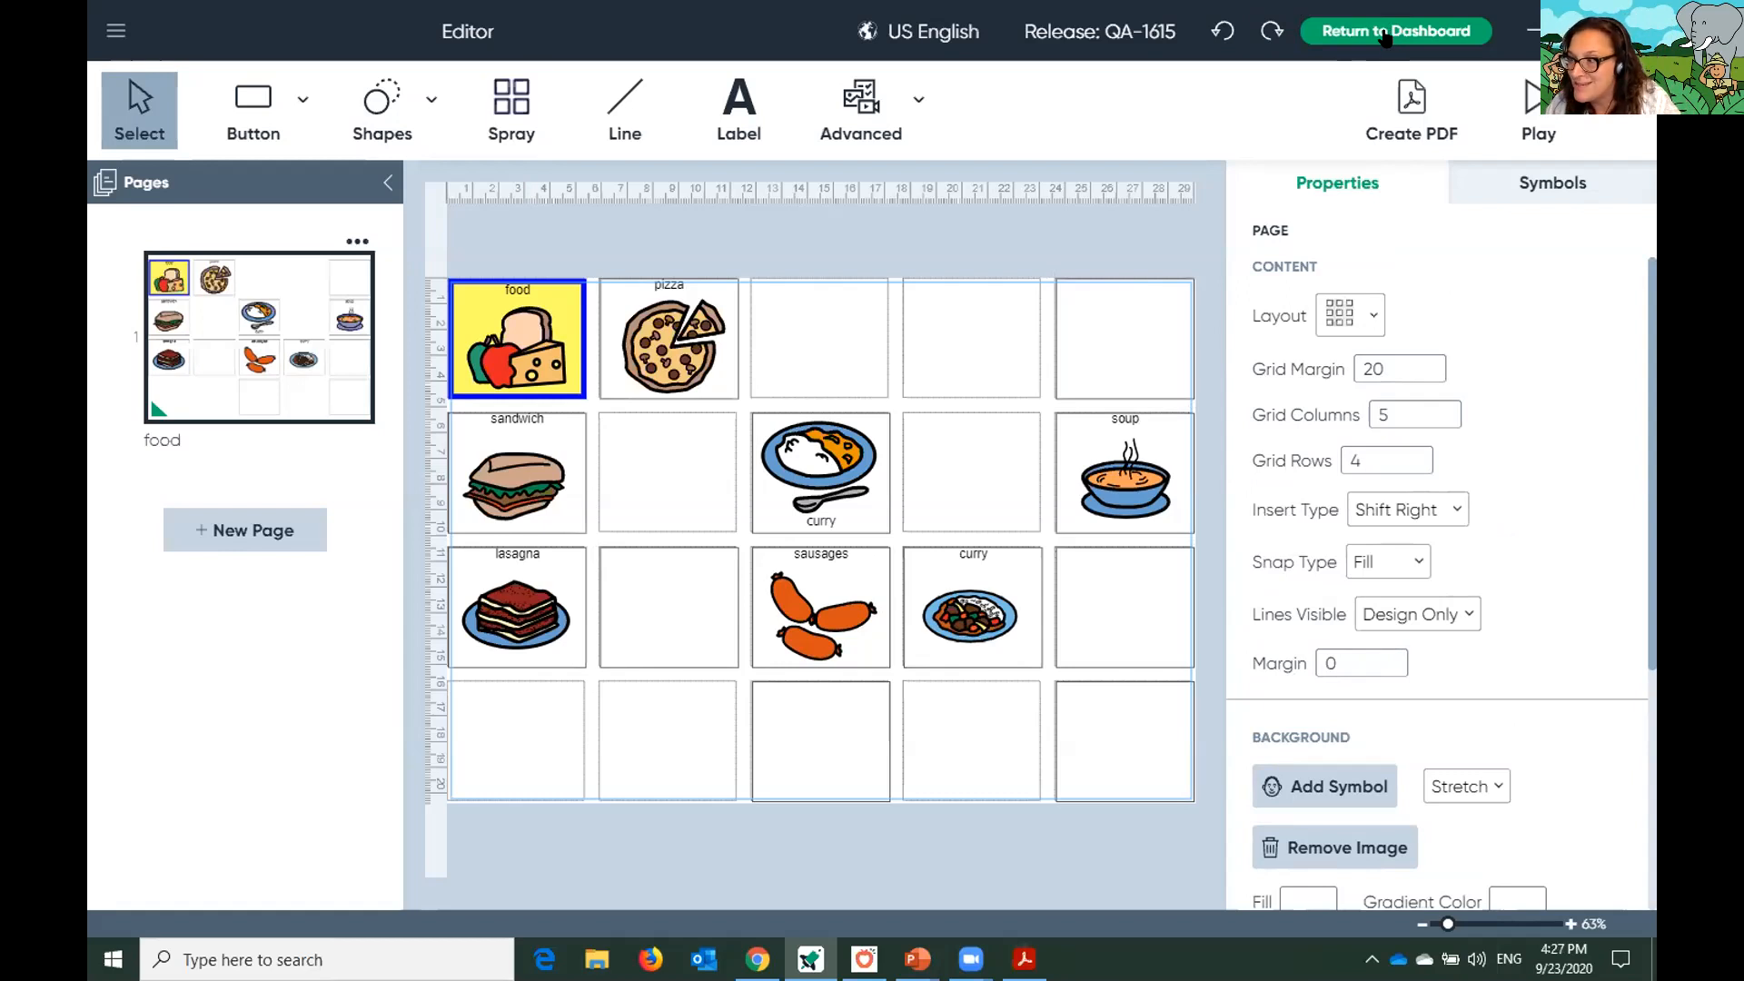
# Select all the buttons on the food page and place their labels below the symbols
pyautogui.click(772, 492)
pyautogui.click(473, 338)
pyautogui.moveTo(473, 337); pyautogui.dragTo(1124, 763)
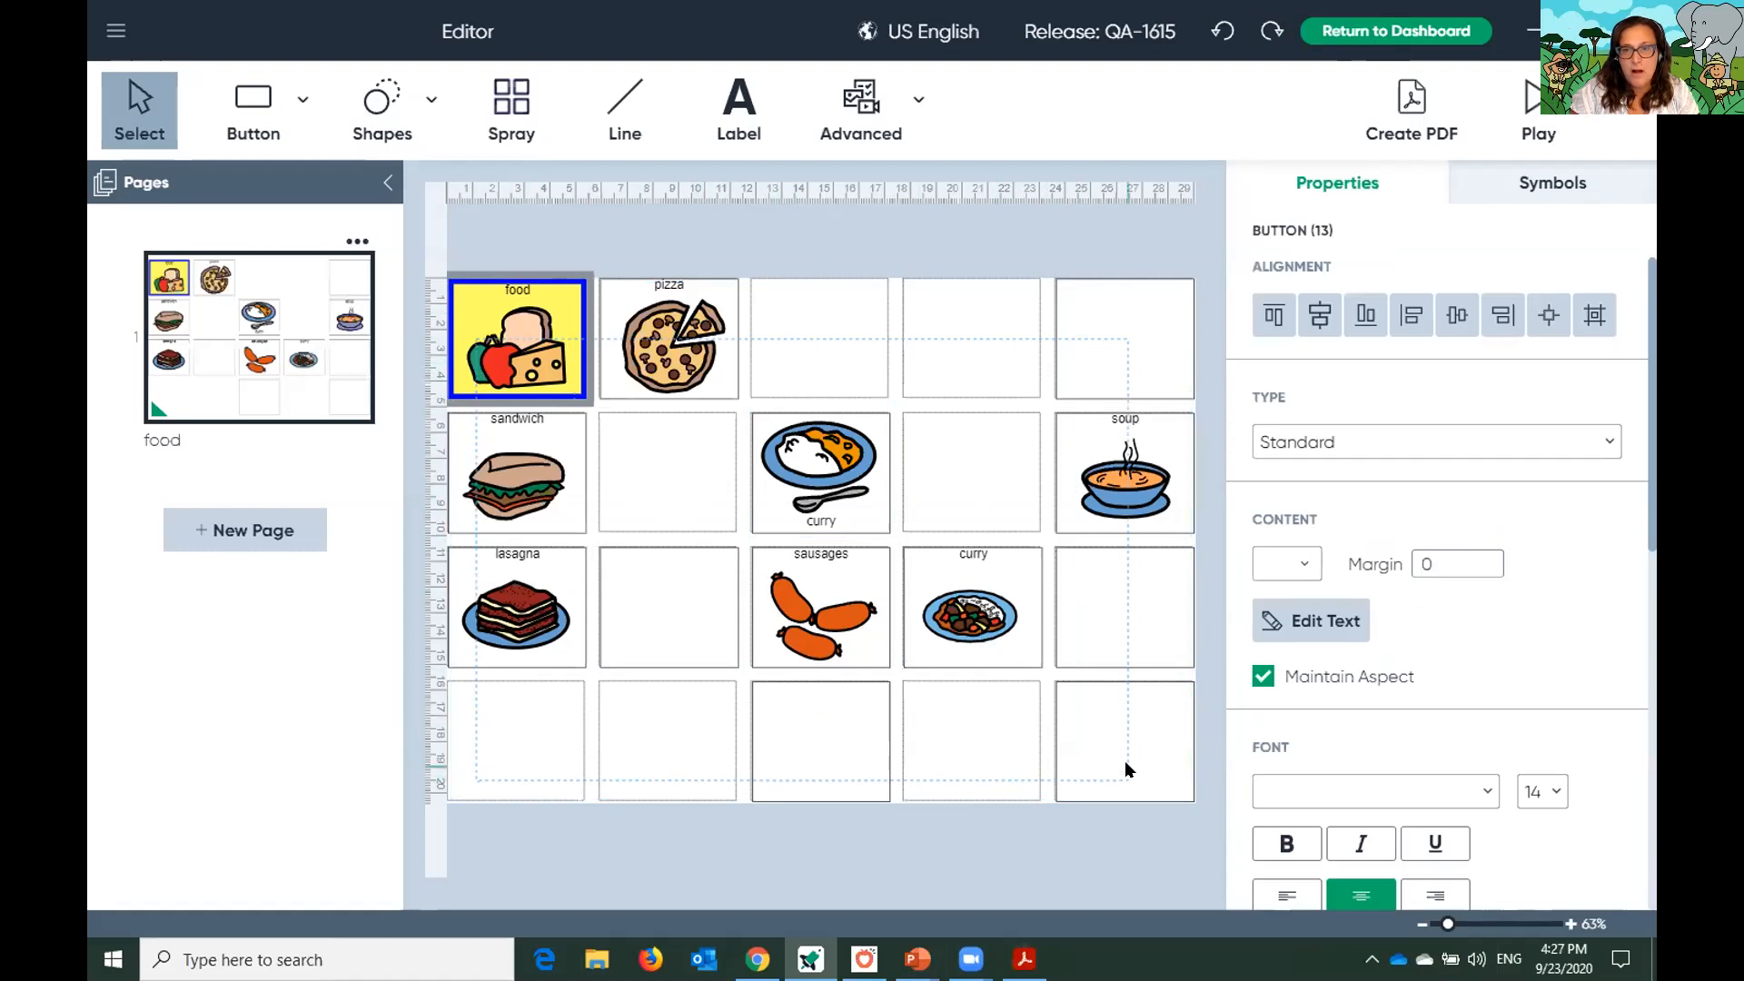
pyautogui.click(1291, 567)
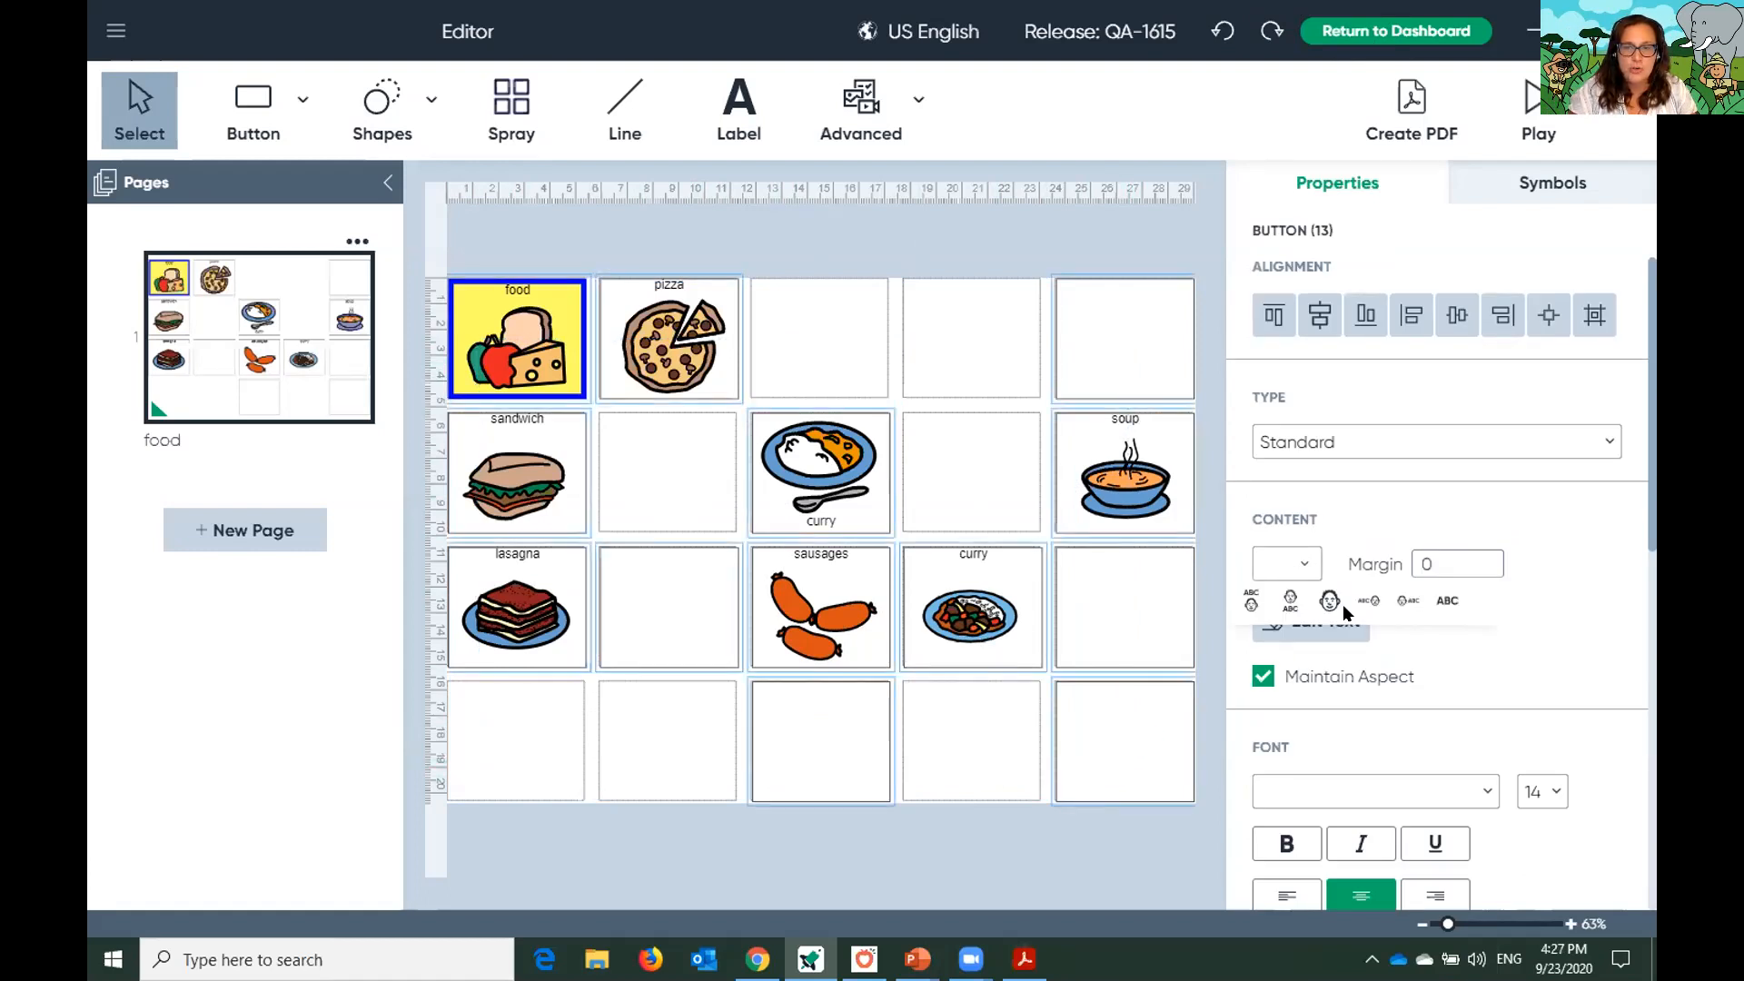
pyautogui.click(1289, 601)
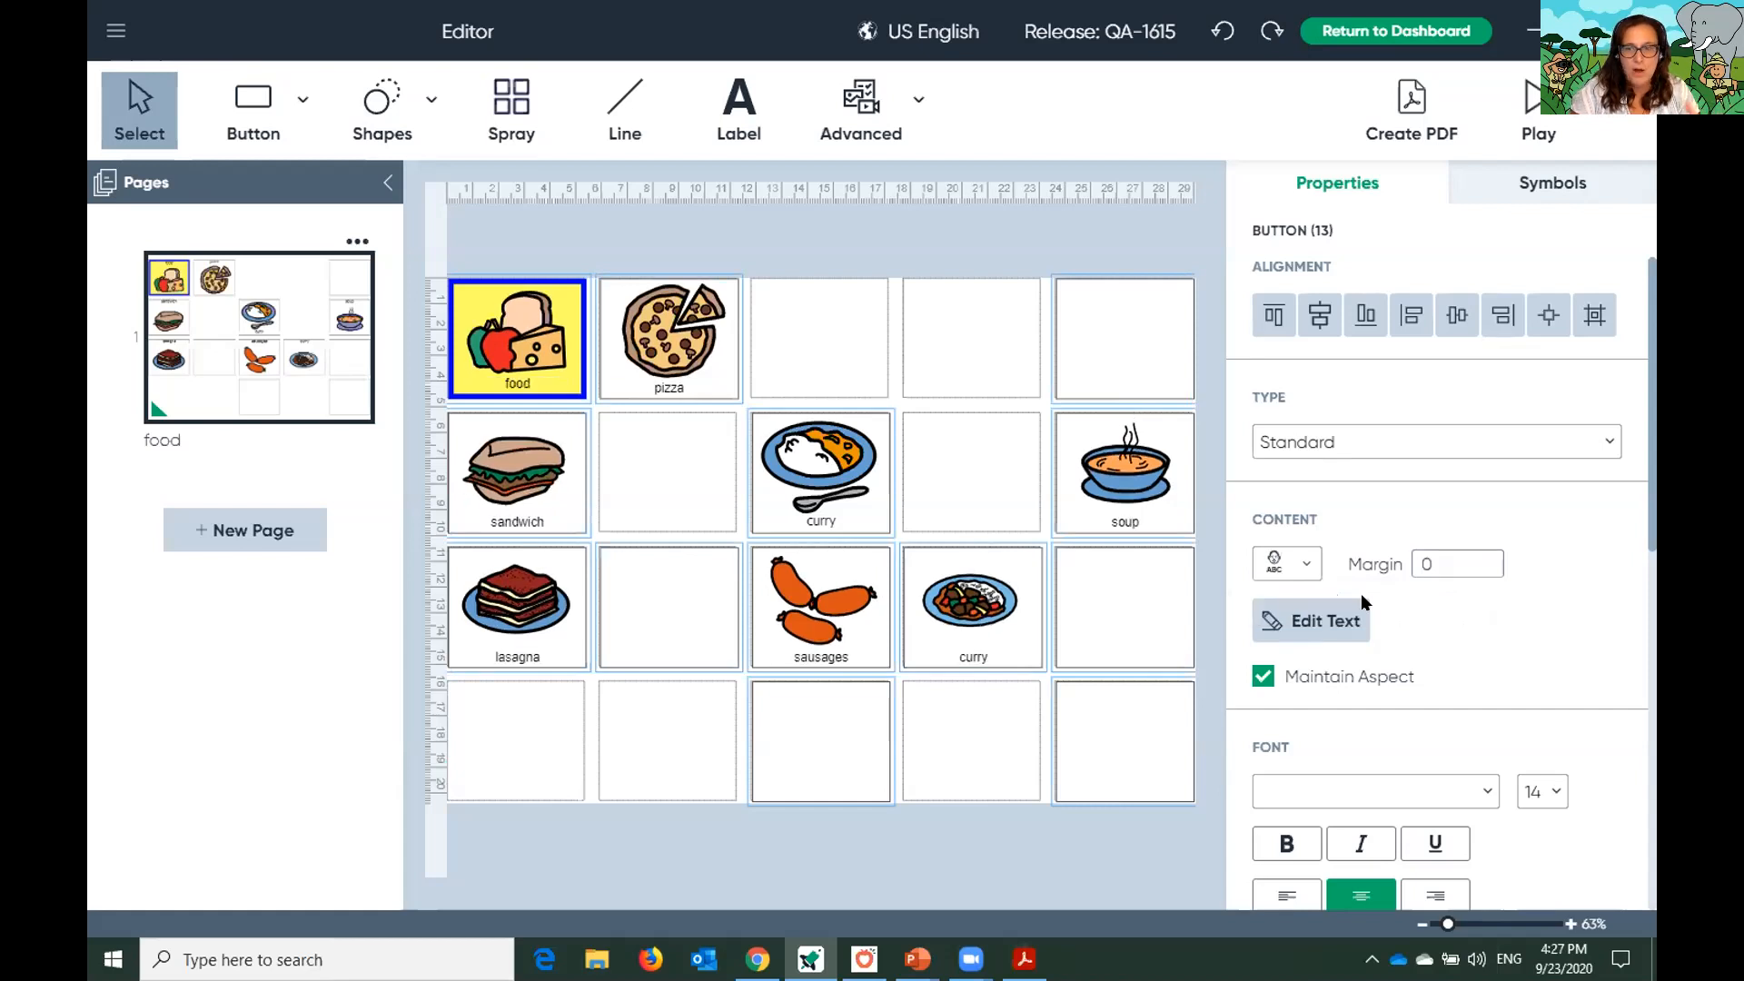
# Try the layout with the label above the symbol and the symbol-only layout on the selected buttons
pyautogui.click(1291, 567)
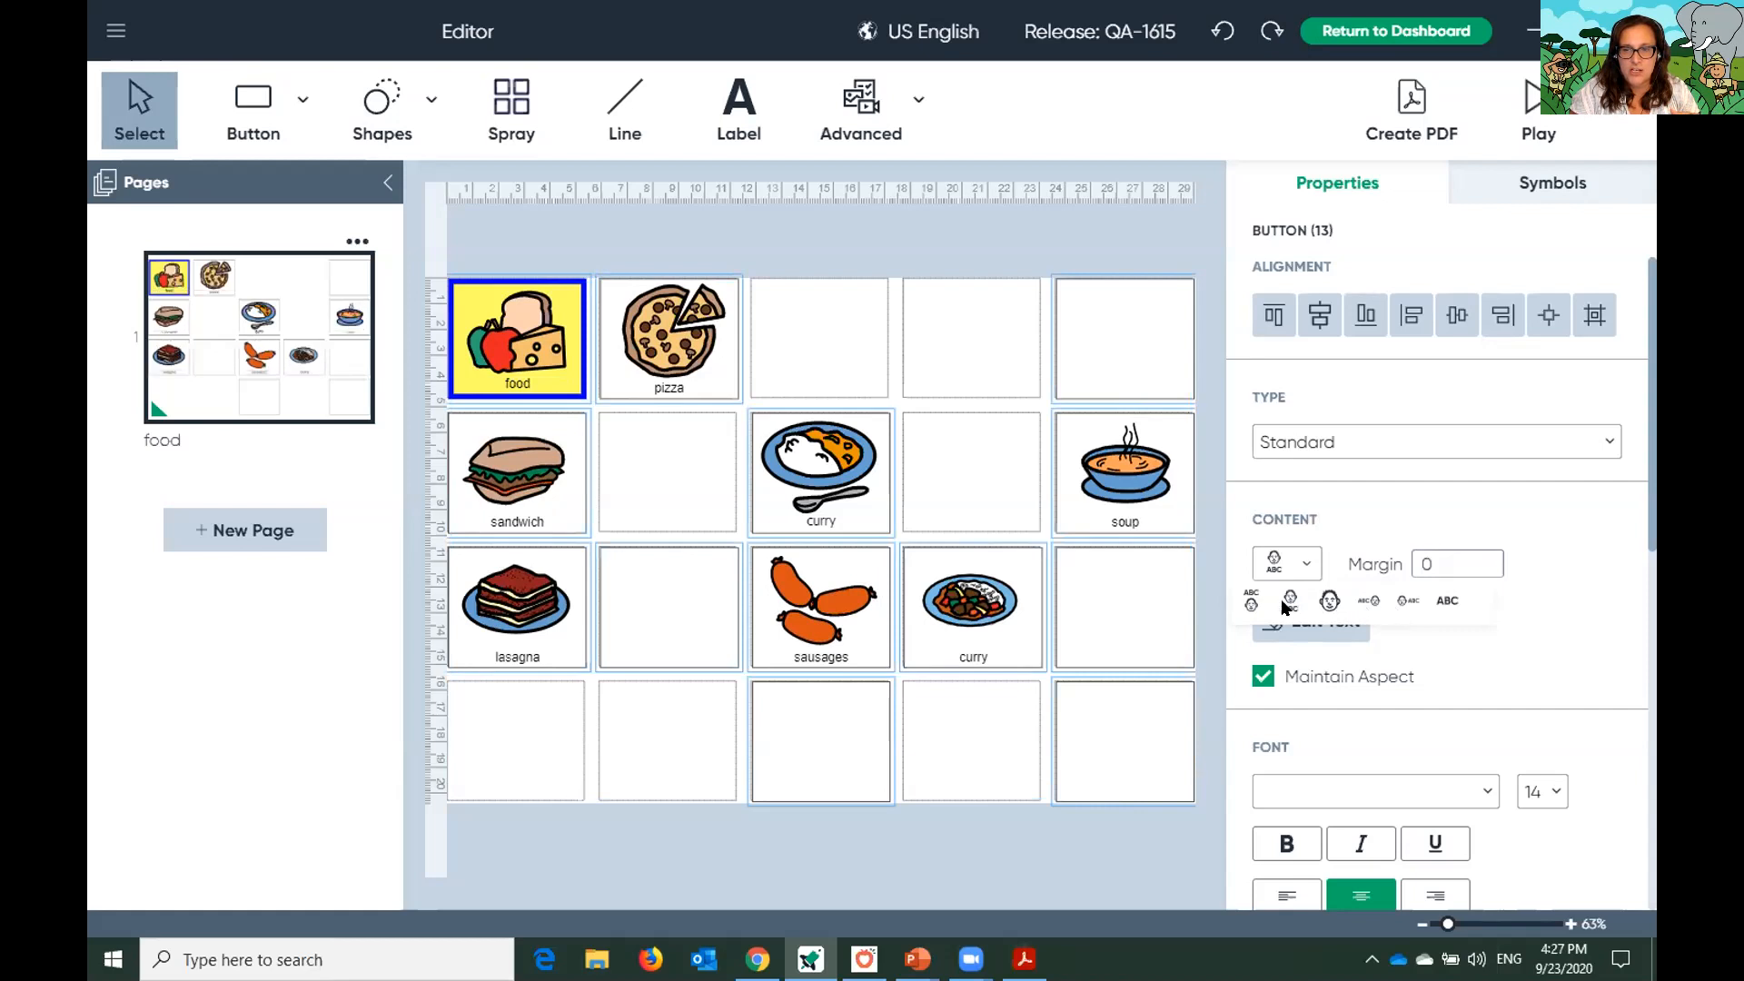
pyautogui.click(1251, 601)
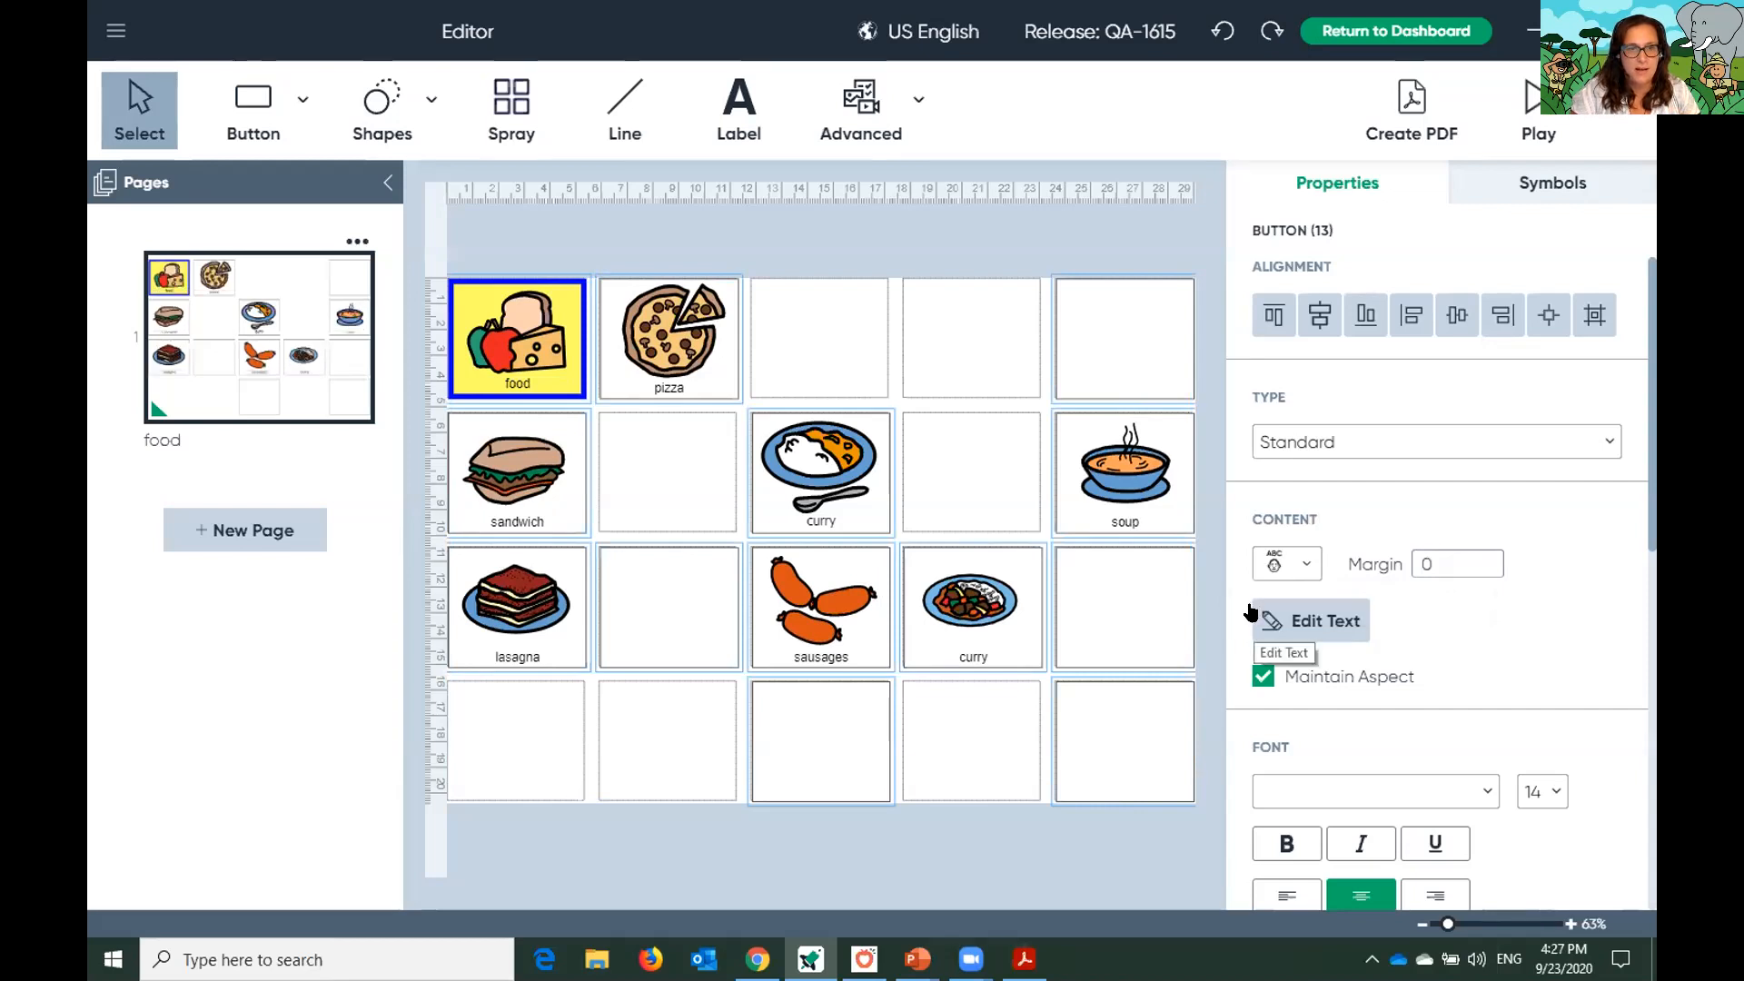
pyautogui.click(1289, 566)
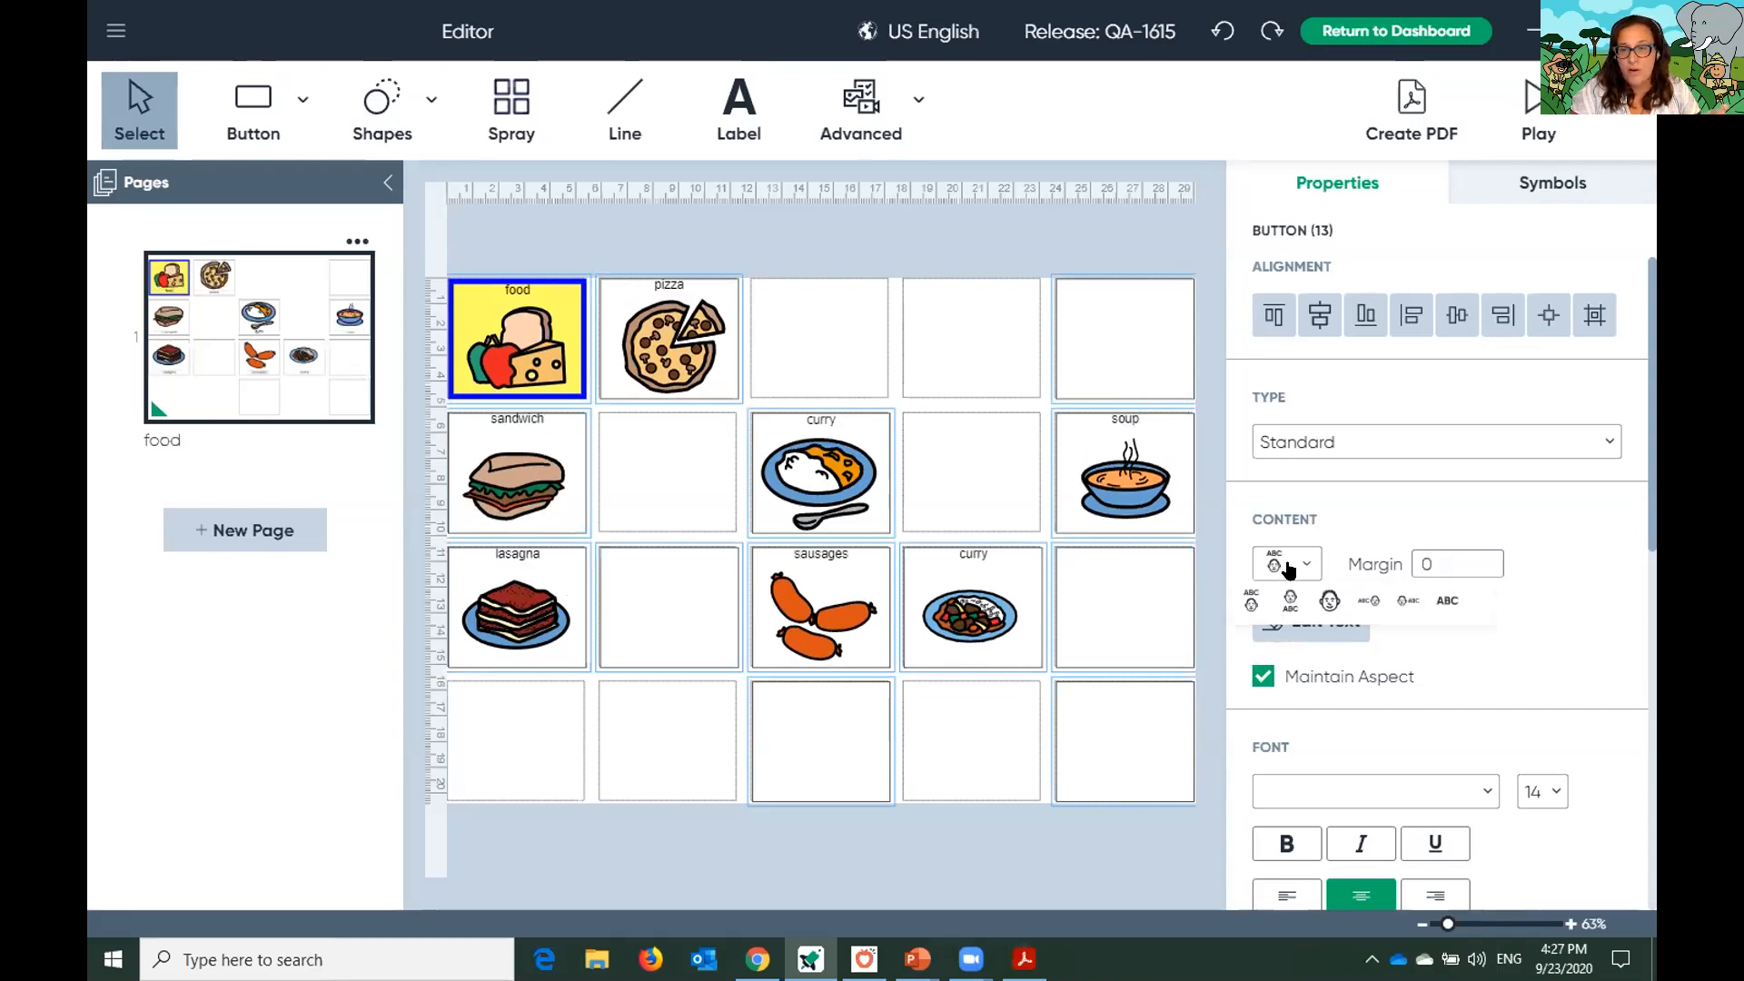
pyautogui.click(1318, 601)
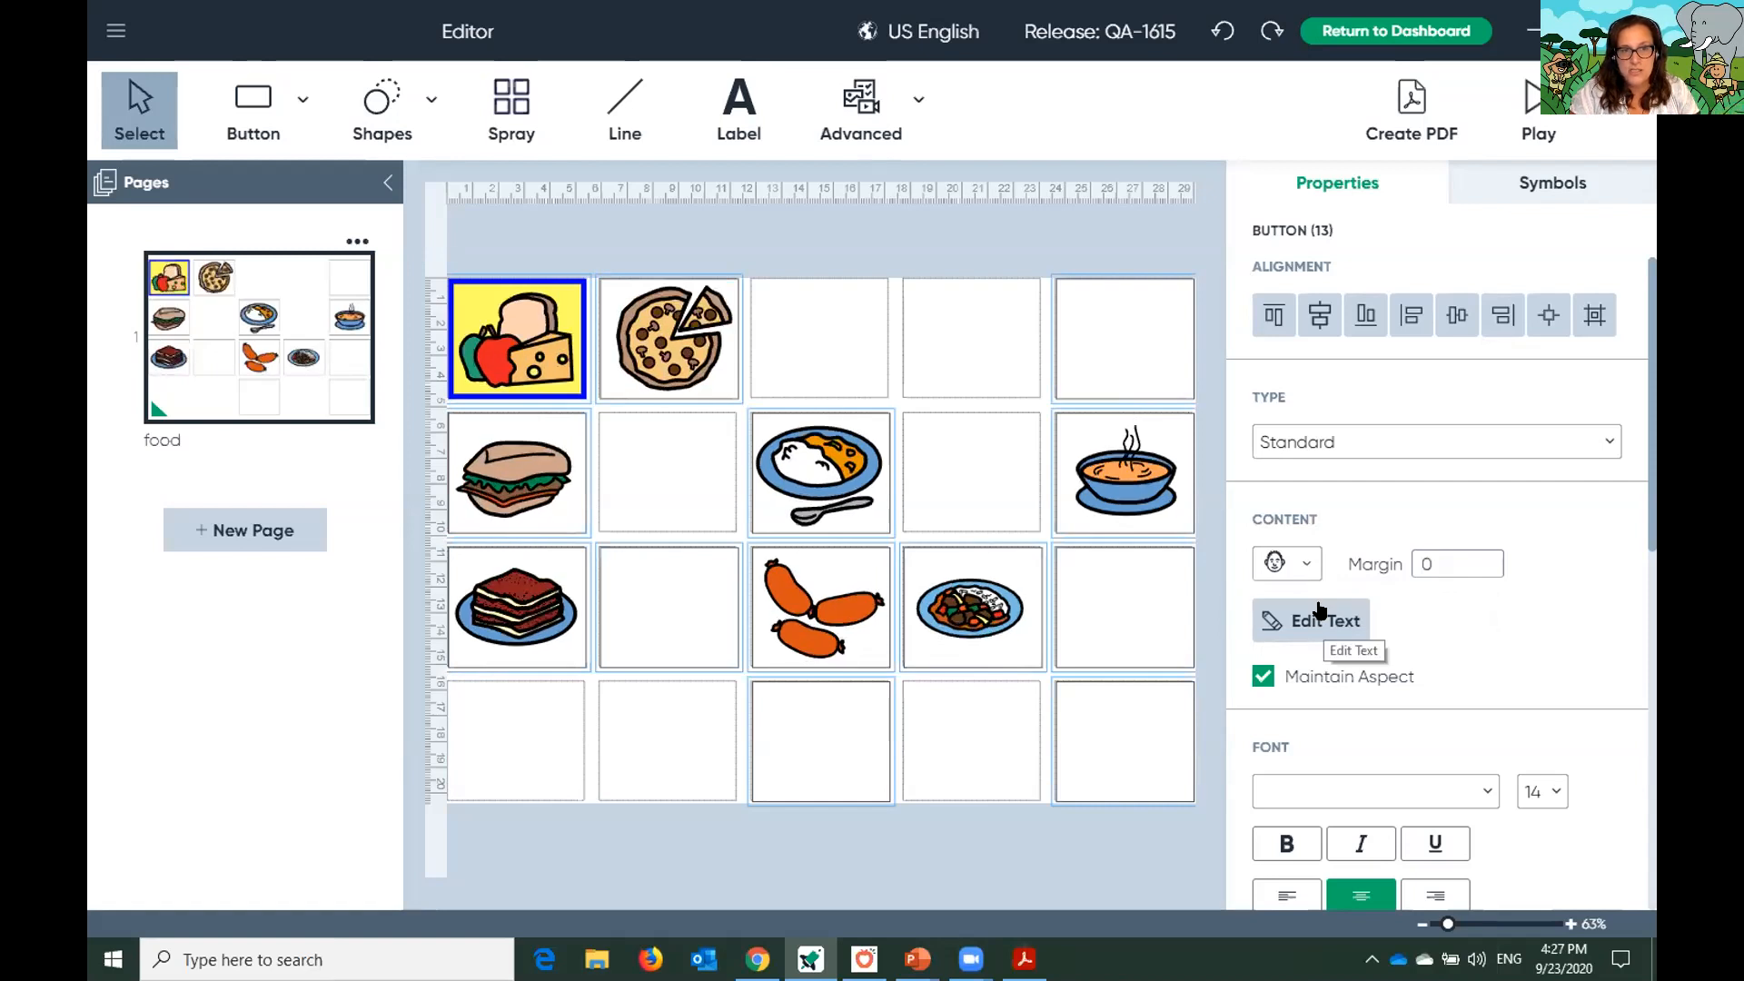
# Try the text-only layout and the layout with the label left of the symbol on the selected buttons
pyautogui.click(1285, 563)
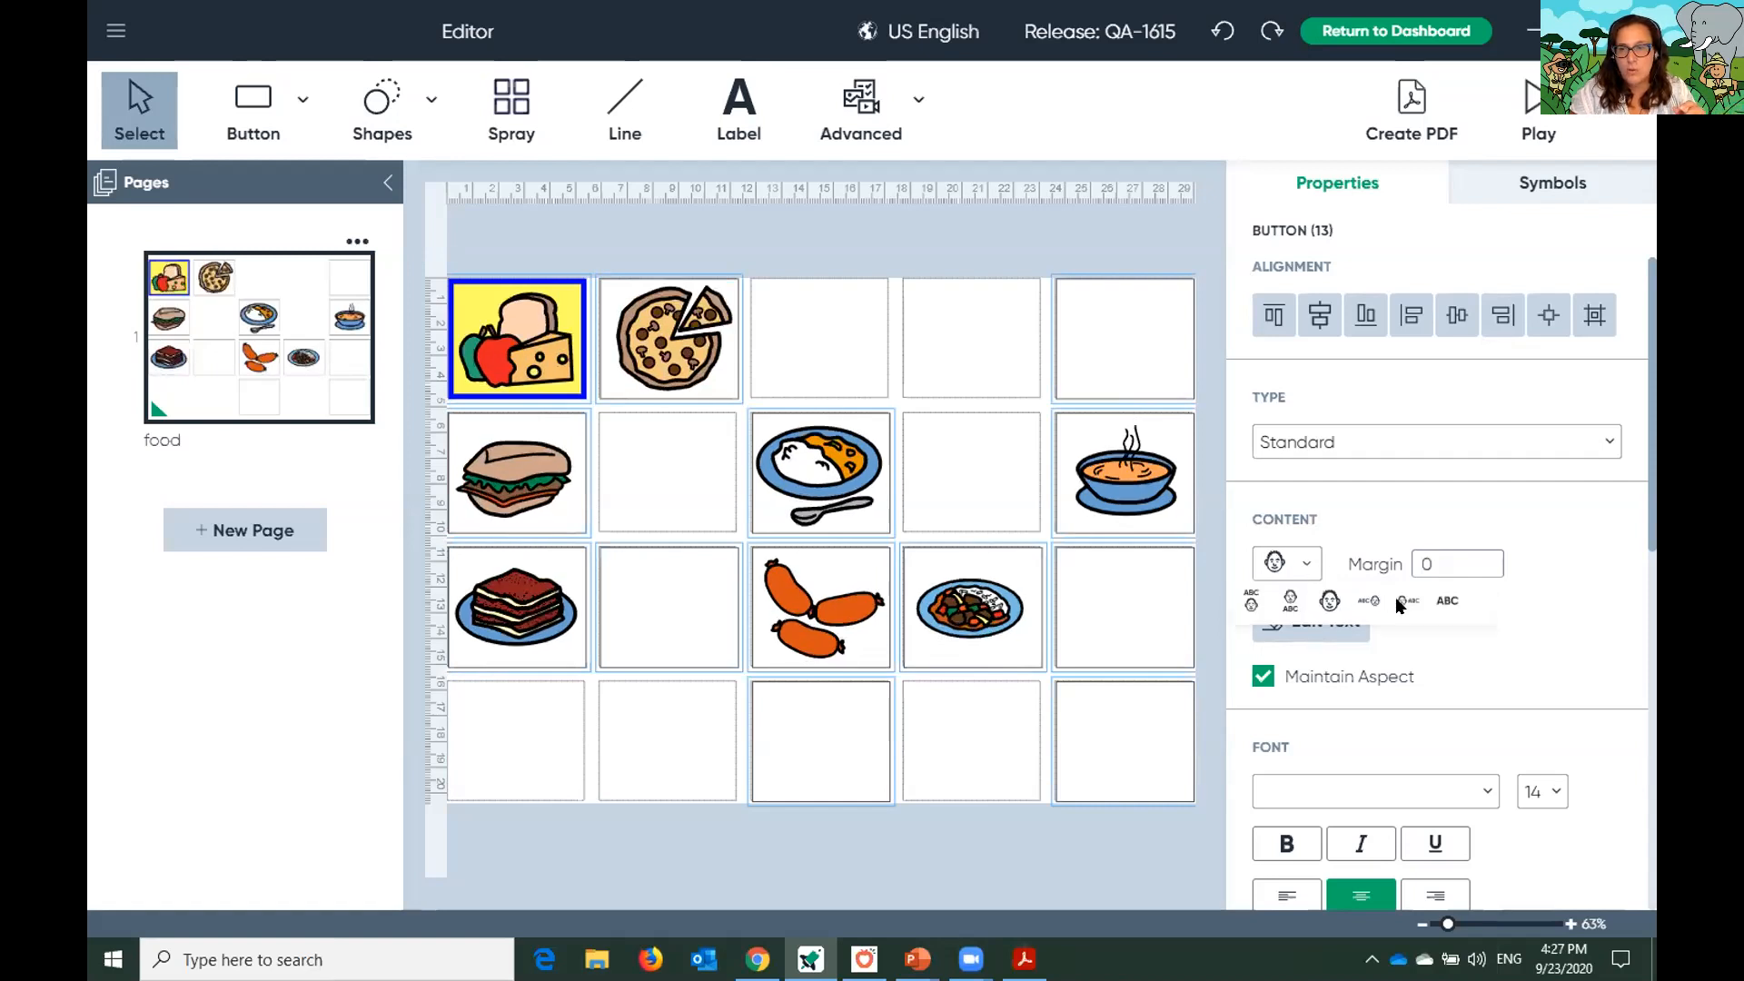
pyautogui.click(1448, 602)
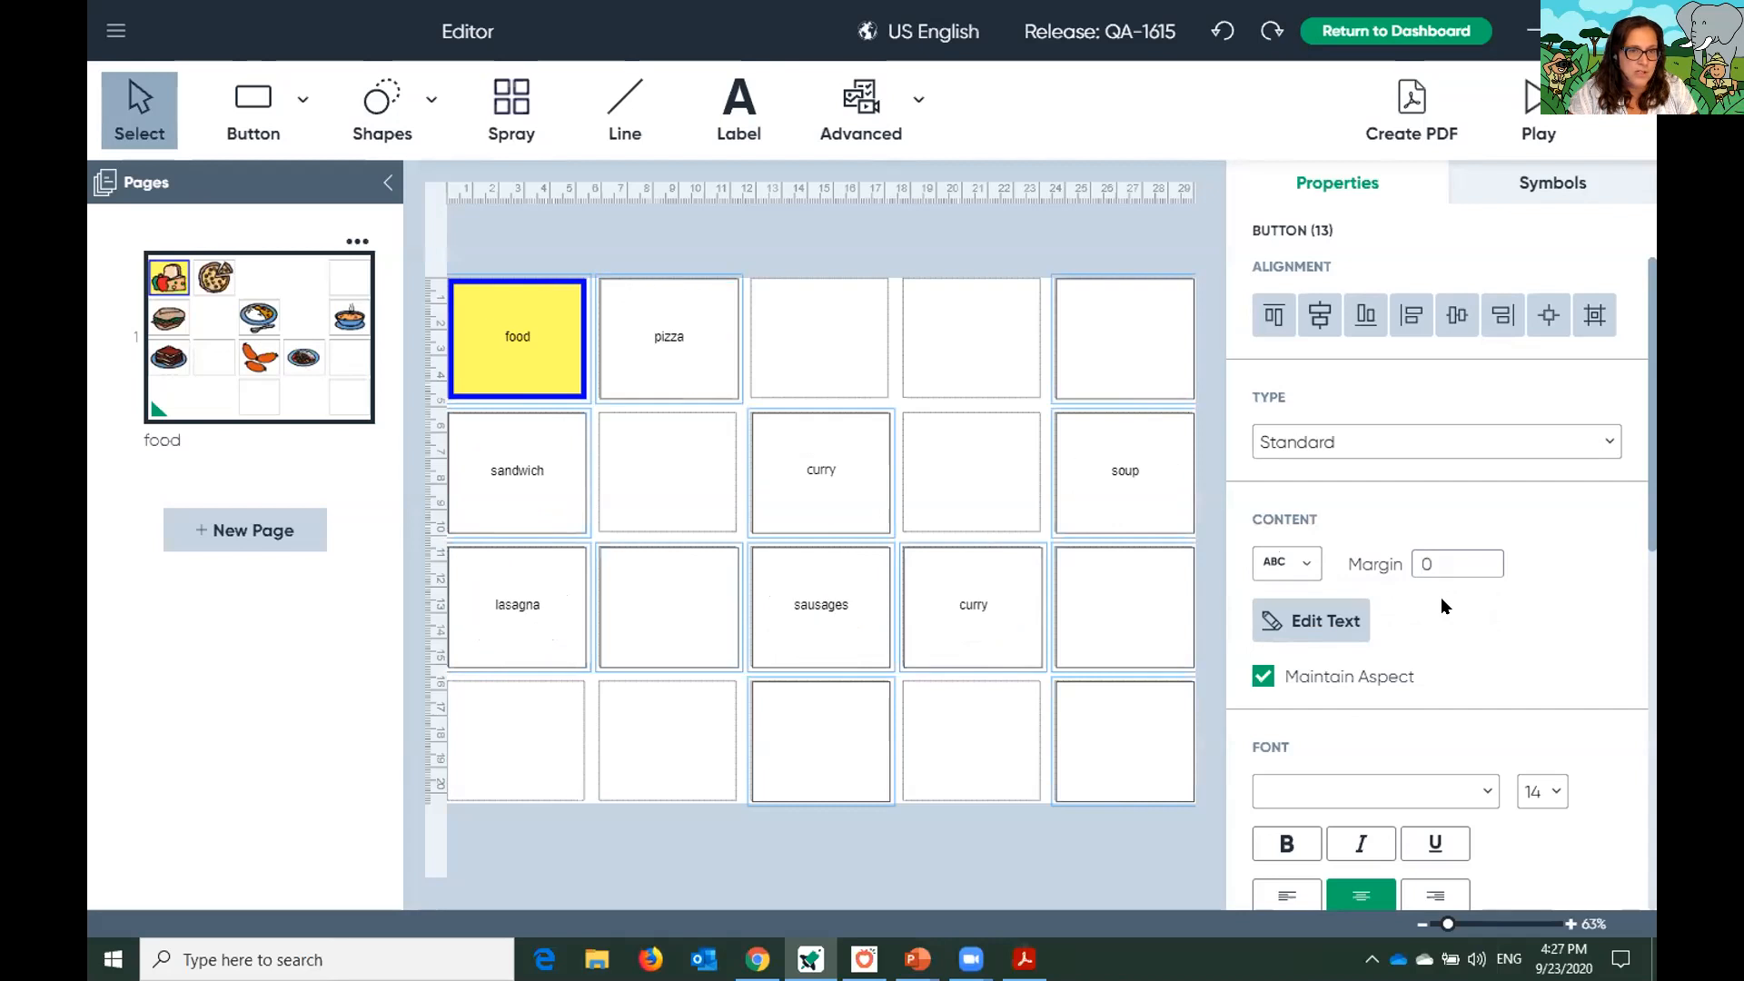
pyautogui.click(1284, 561)
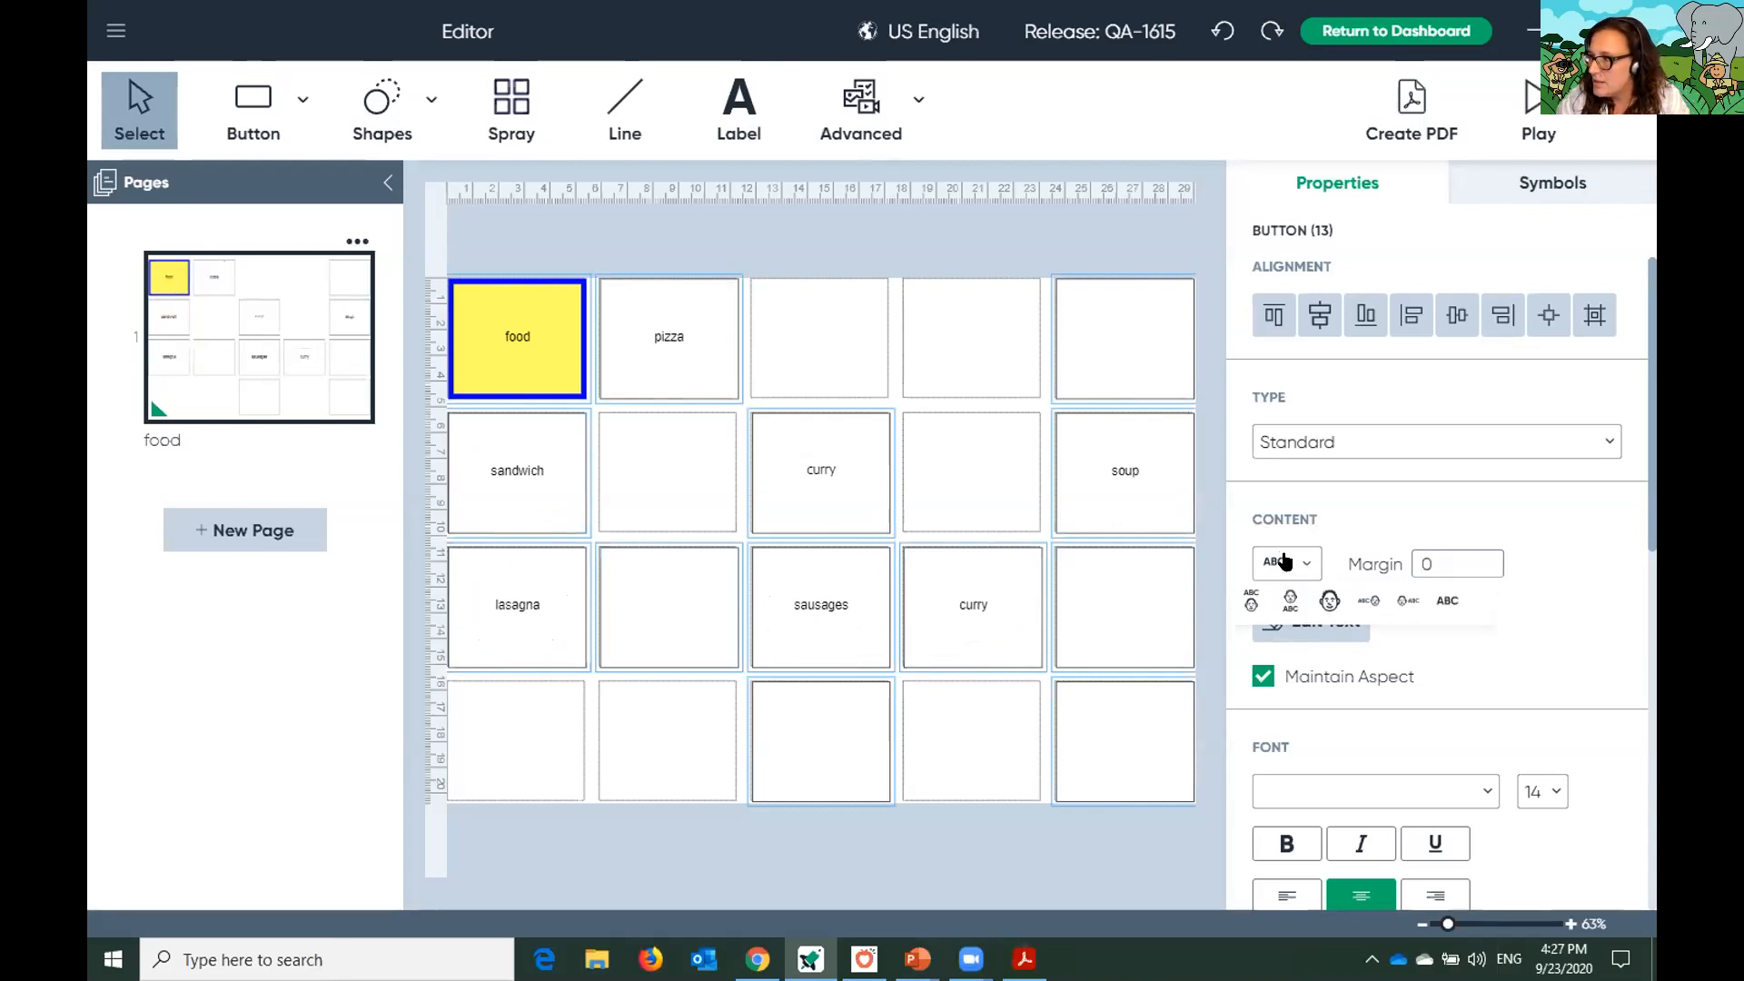
pyautogui.click(1366, 603)
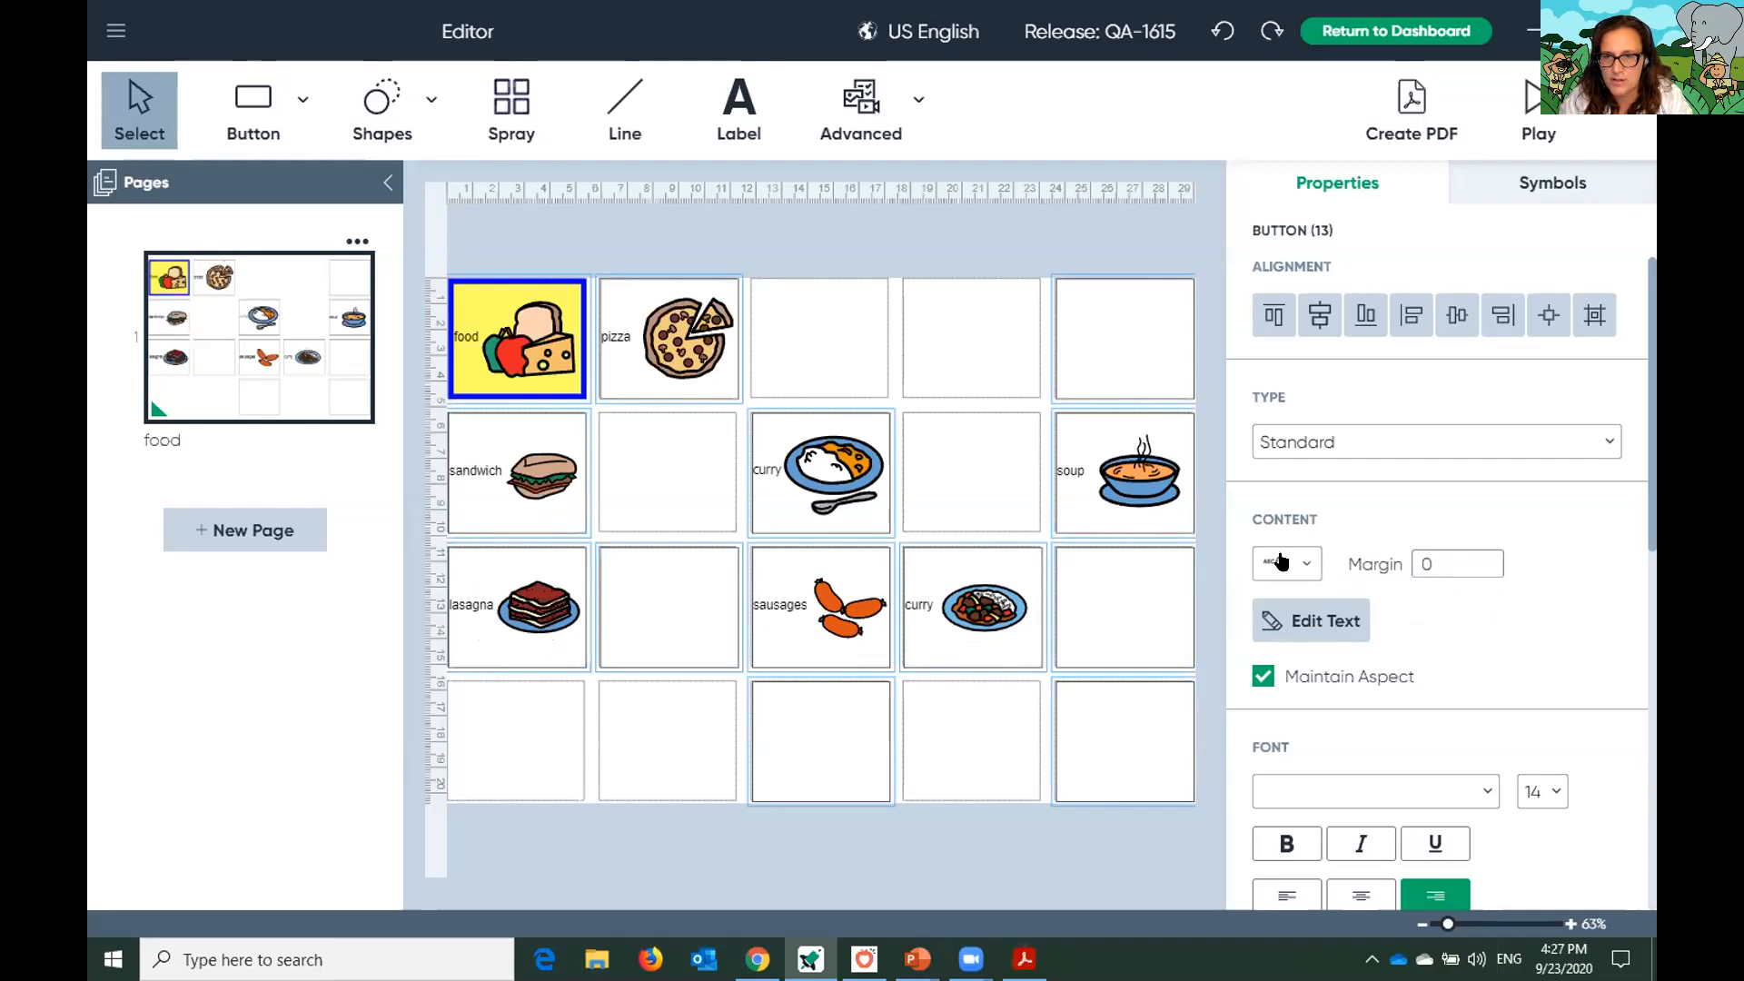
pyautogui.click(1285, 561)
pyautogui.click(1365, 599)
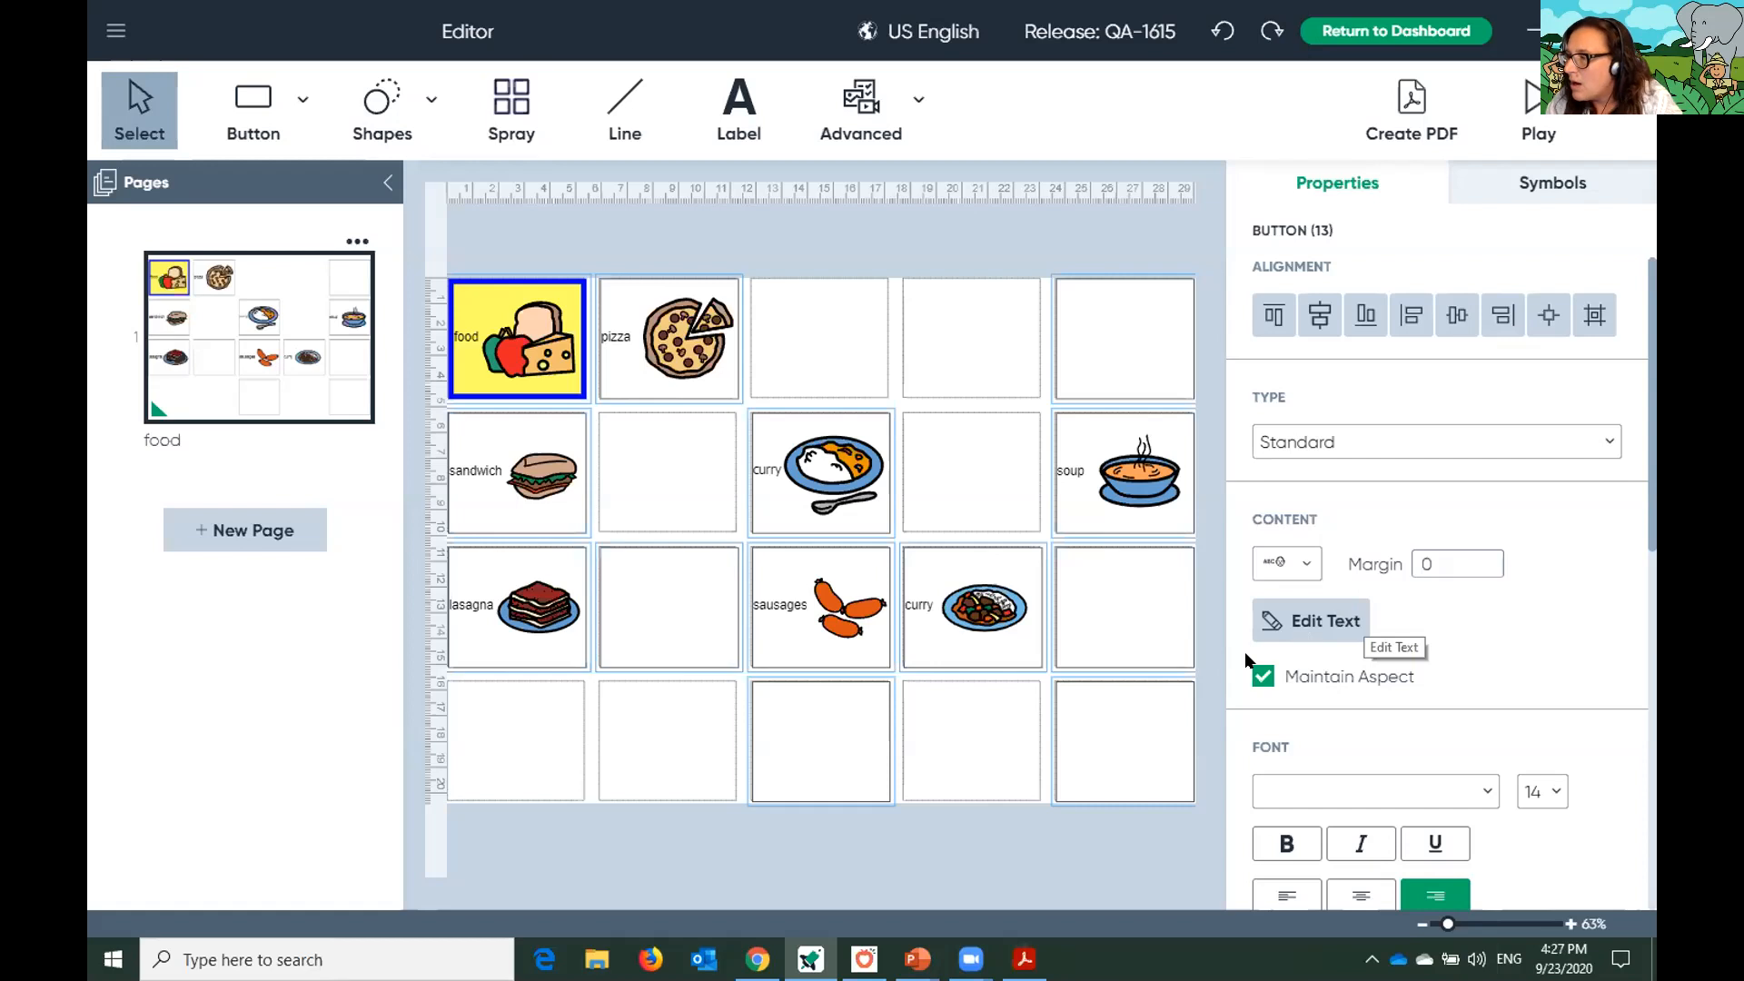
# Reselect all the food page's buttons and set their layout to symbol with the label underneath
pyautogui.click(648, 261)
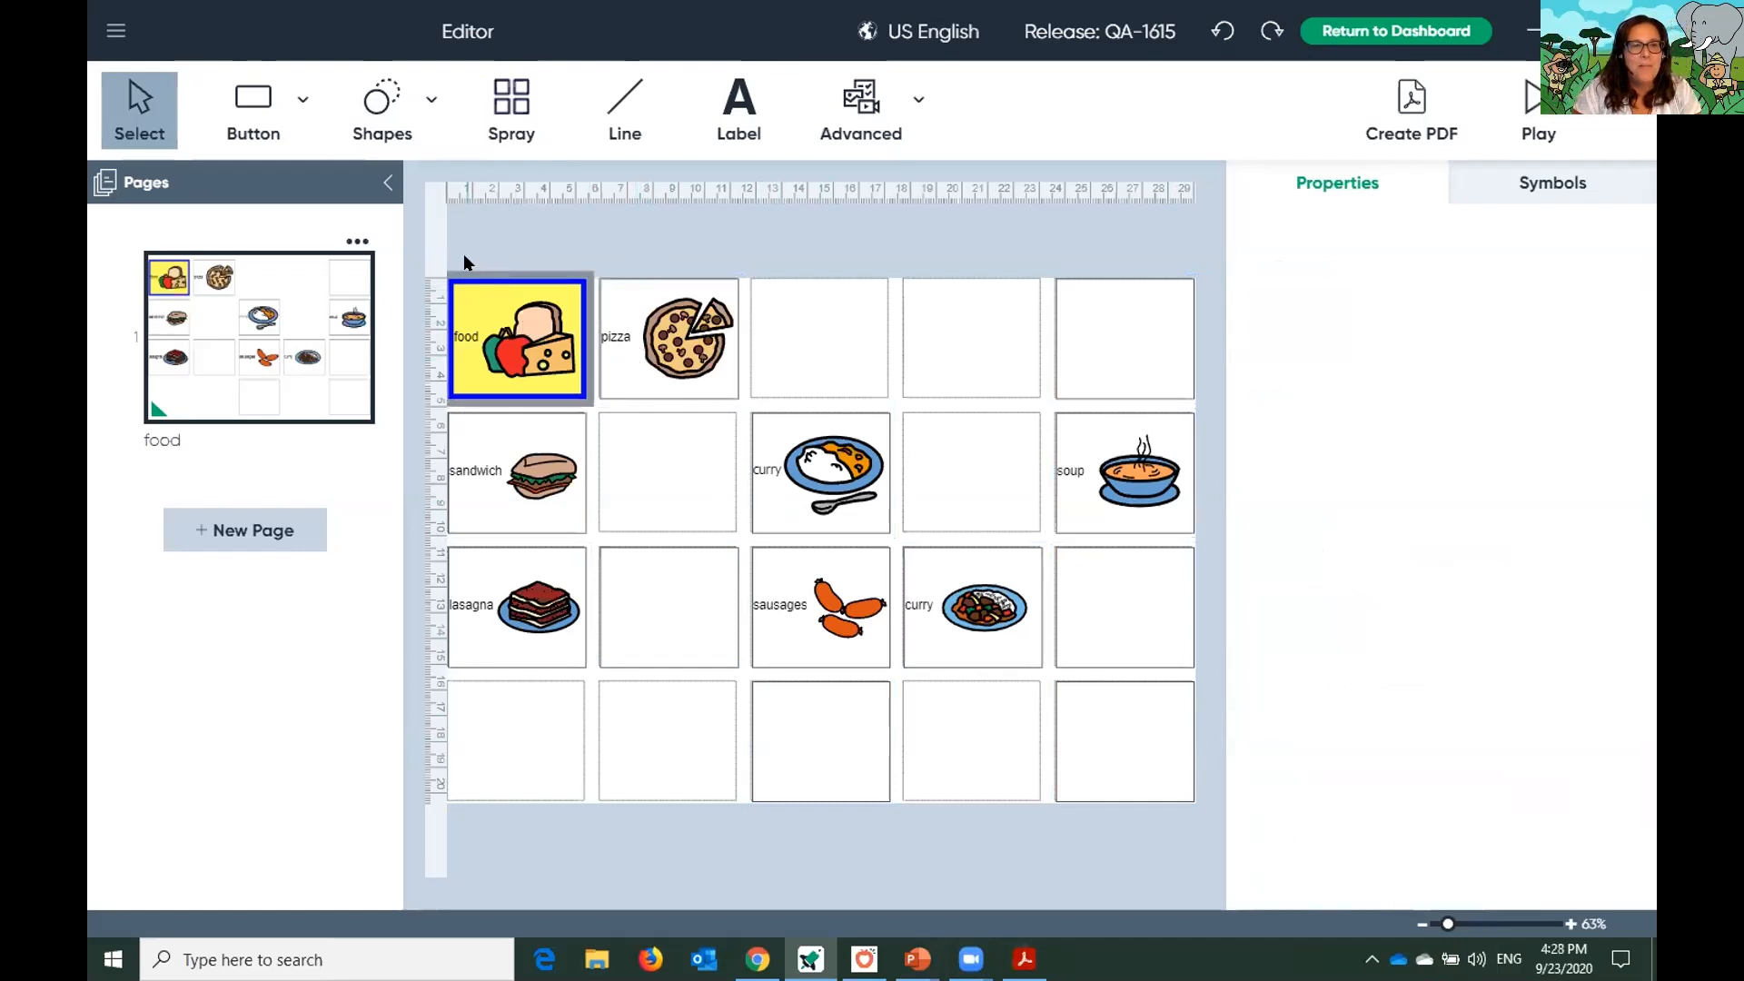
pyautogui.moveTo(468, 326); pyautogui.dragTo(1092, 748)
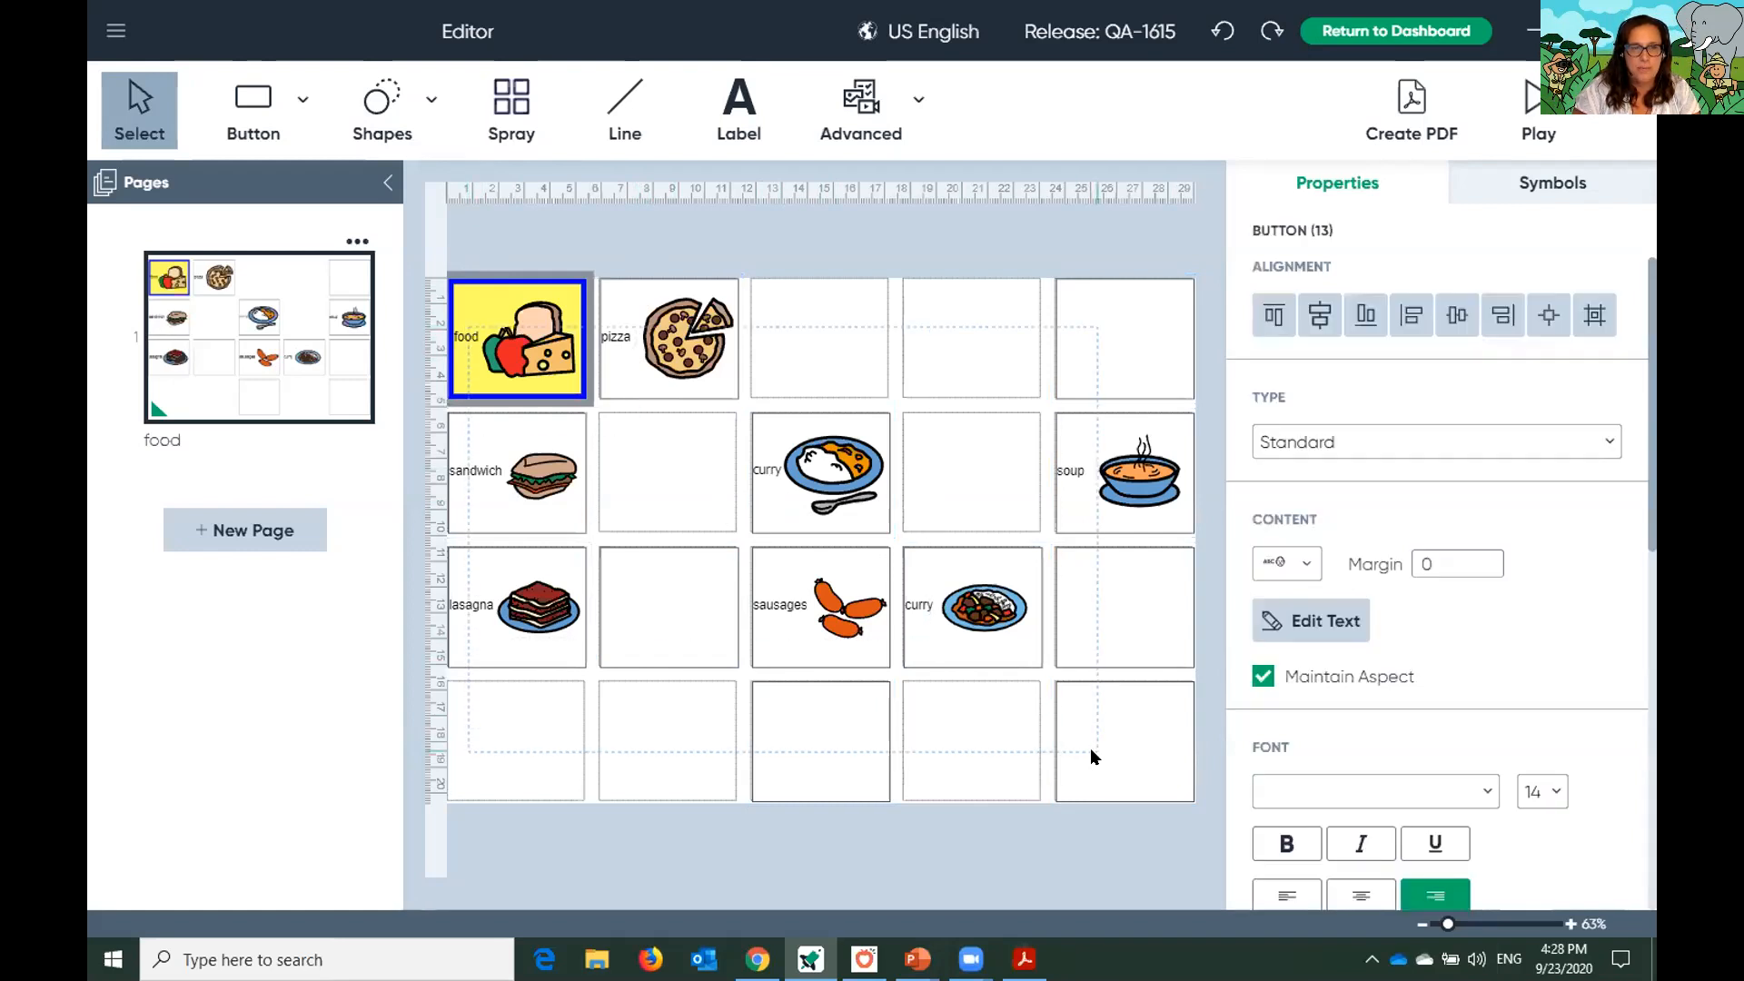
pyautogui.click(1294, 564)
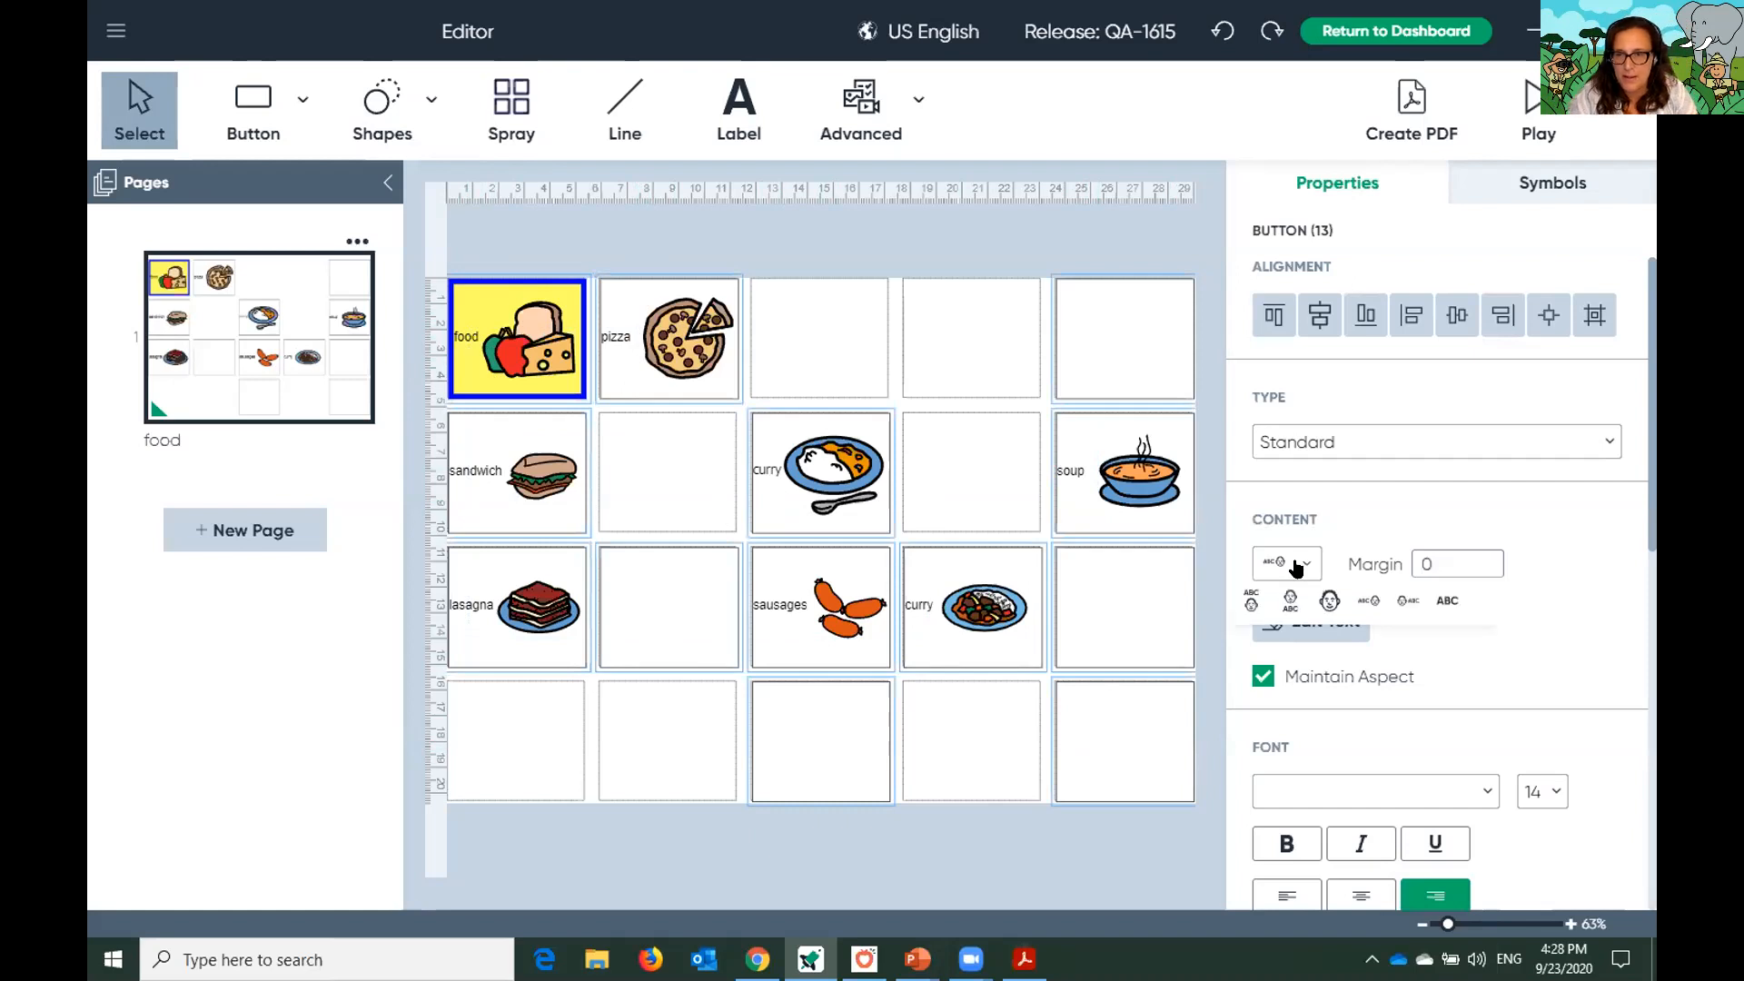
pyautogui.click(1290, 601)
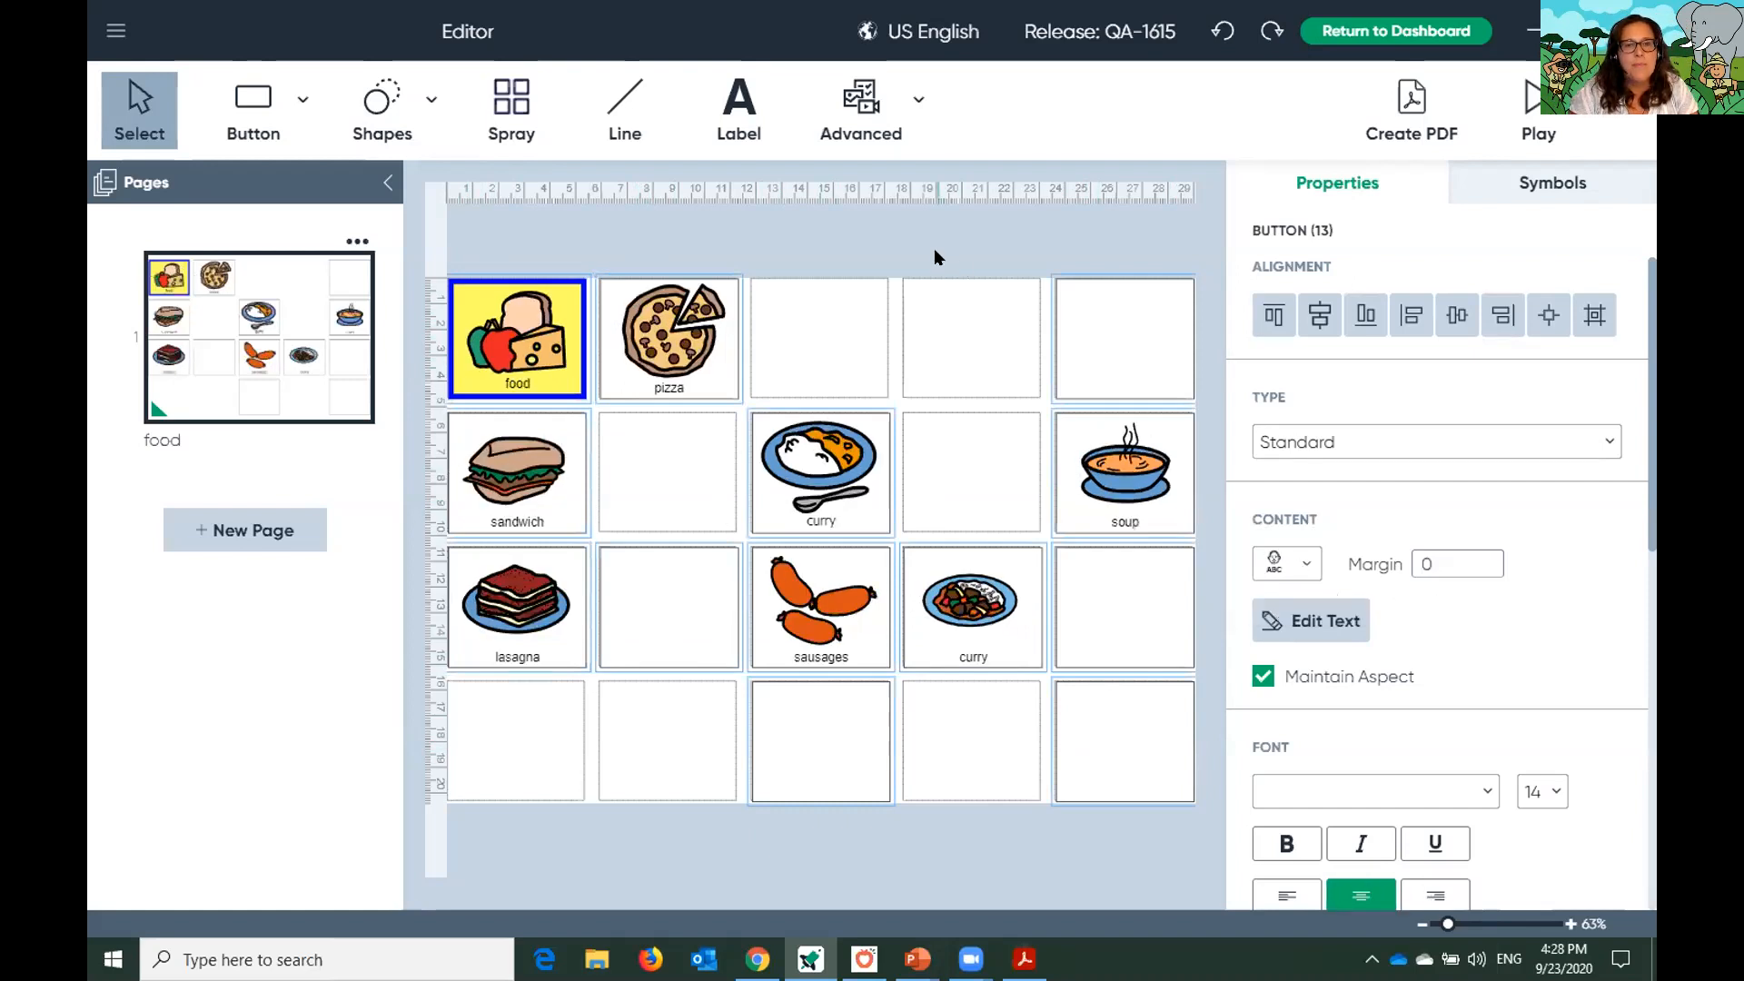
# Relabel the sandwich button "quiche" and replace its picture with the quiche symbol
pyautogui.click(669, 381)
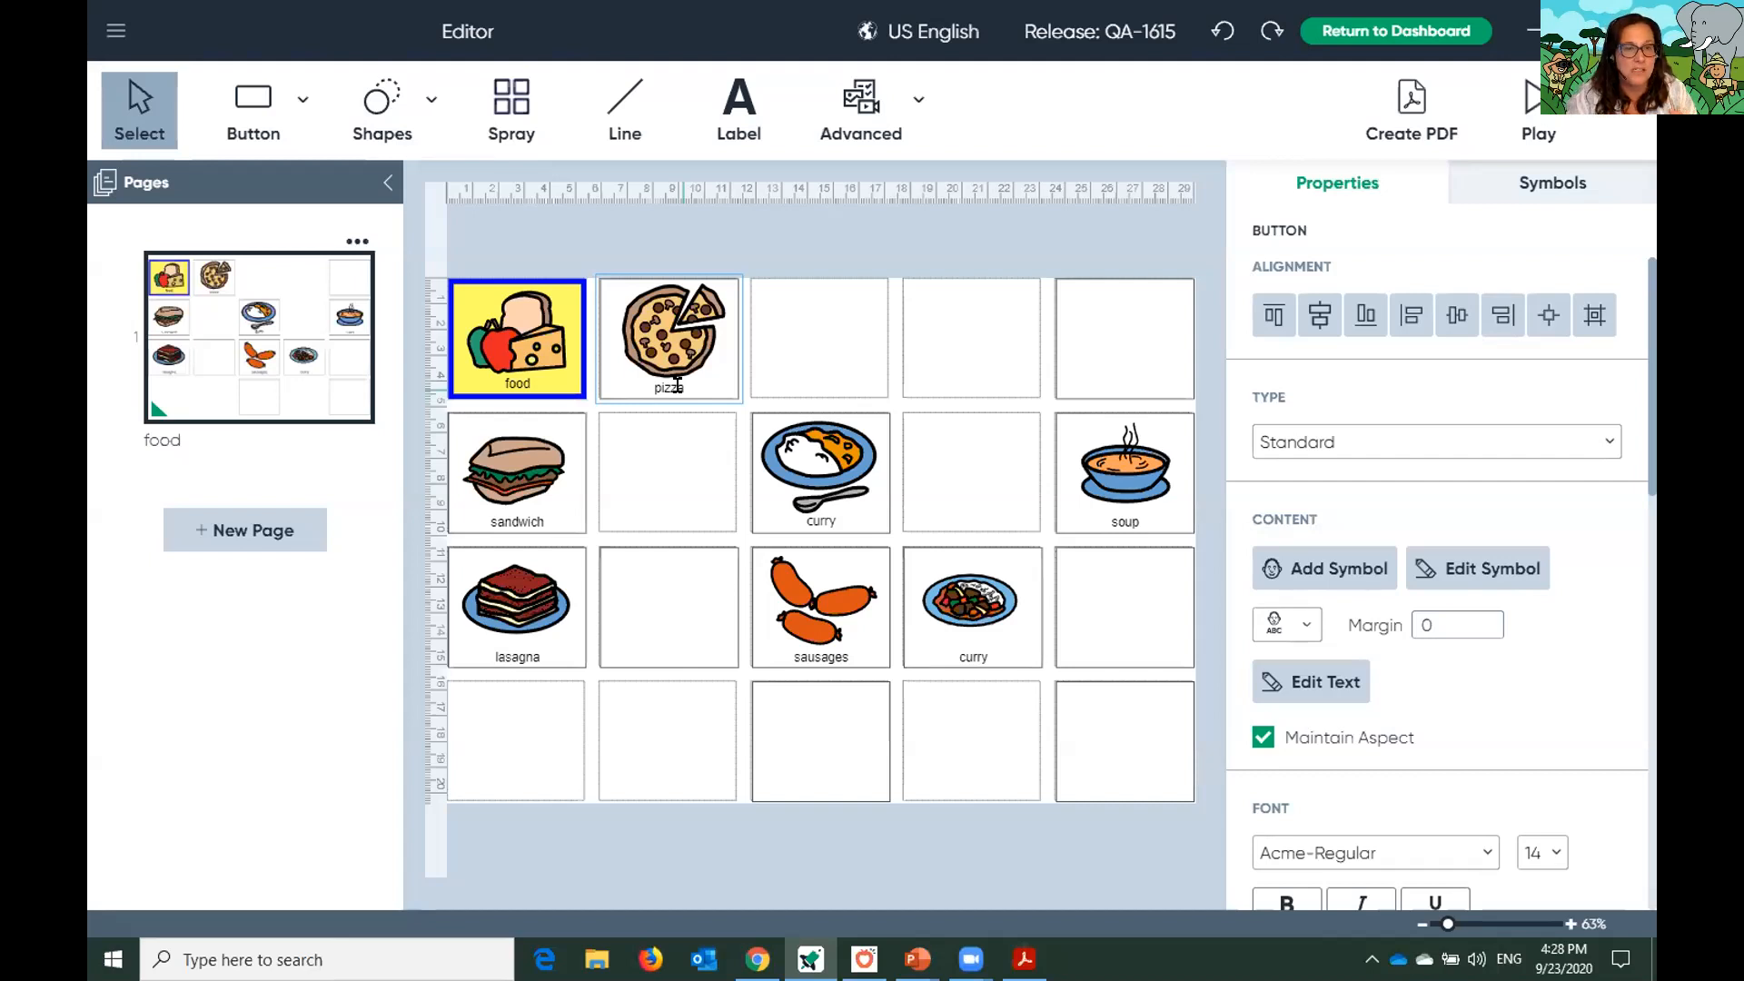
pyautogui.doubleClick(578, 501)
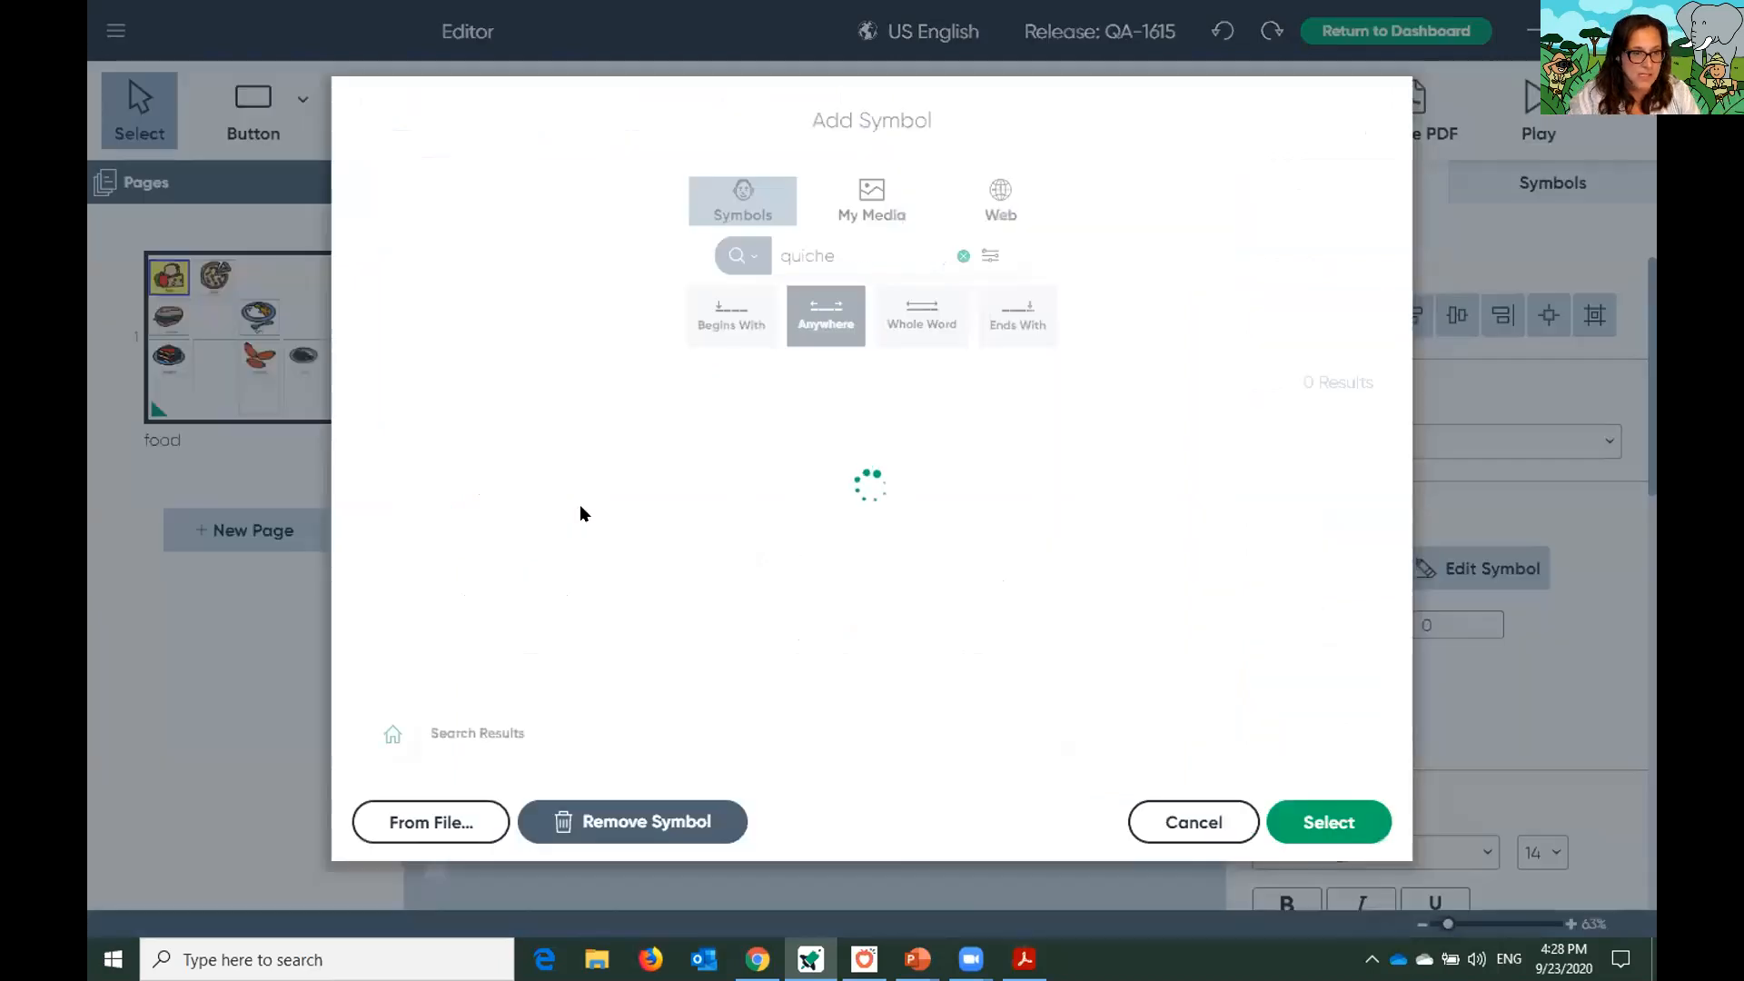
pyautogui.click(1334, 820)
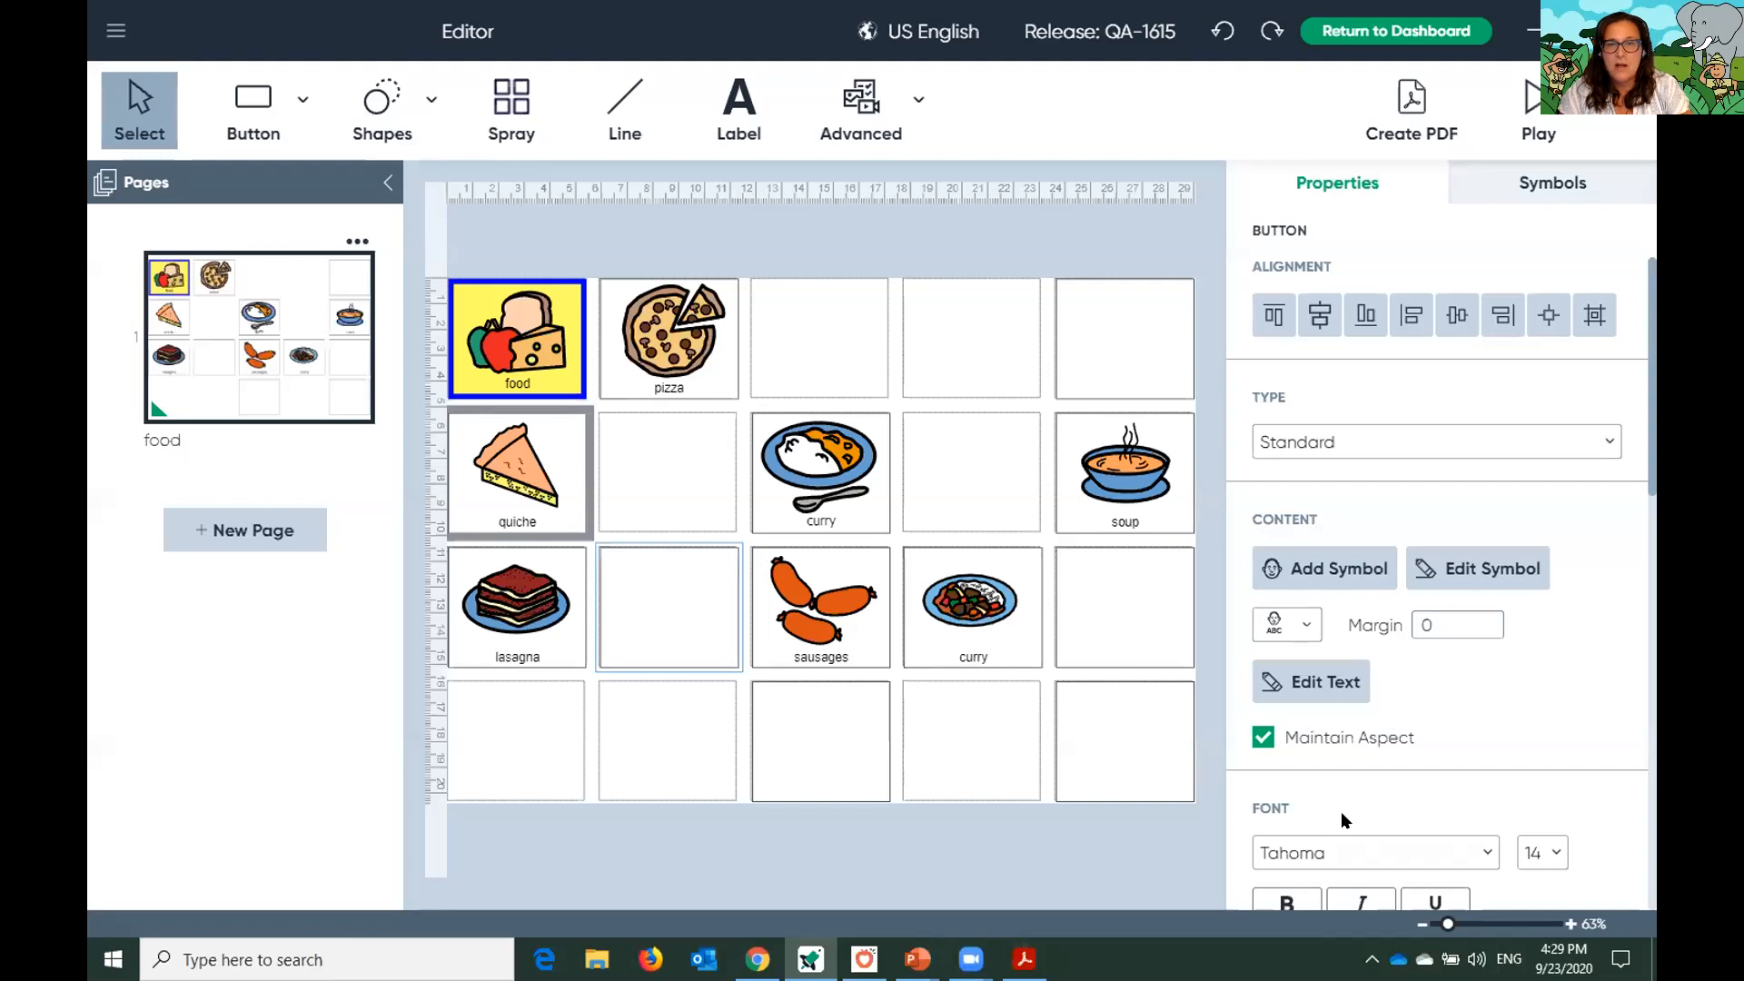
# Add a new blank page after the food page
pyautogui.click(627, 368)
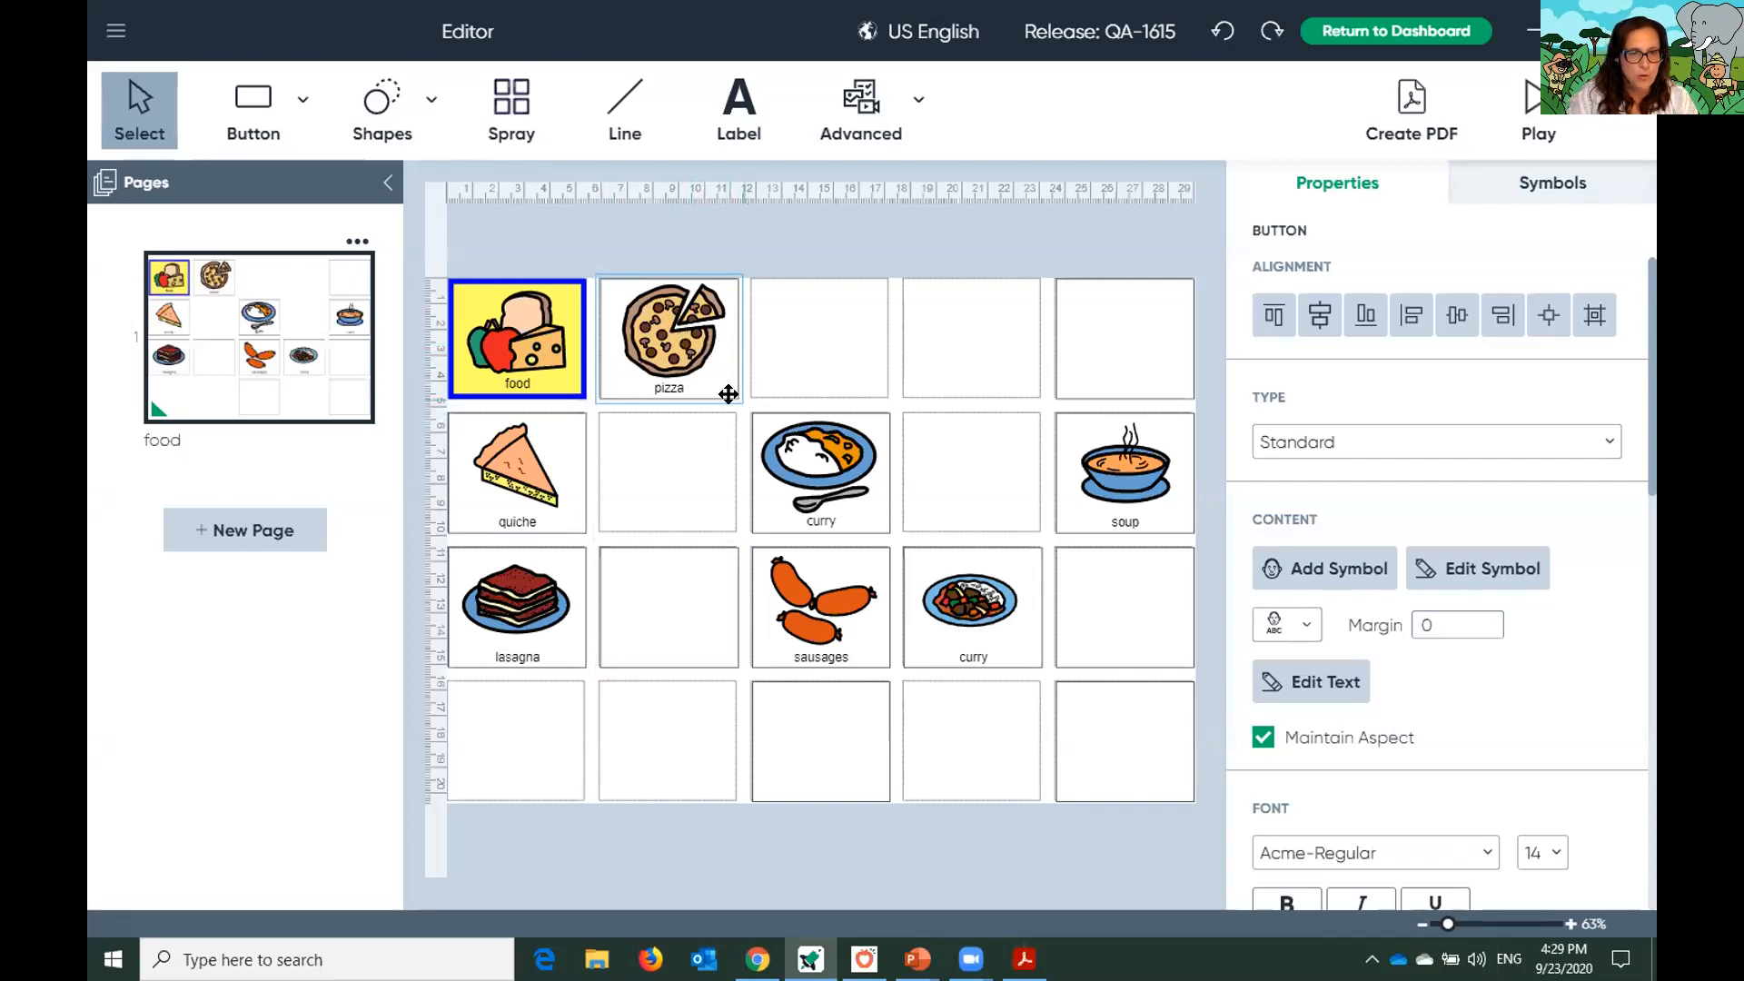
pyautogui.click(253, 535)
pyautogui.click(225, 404)
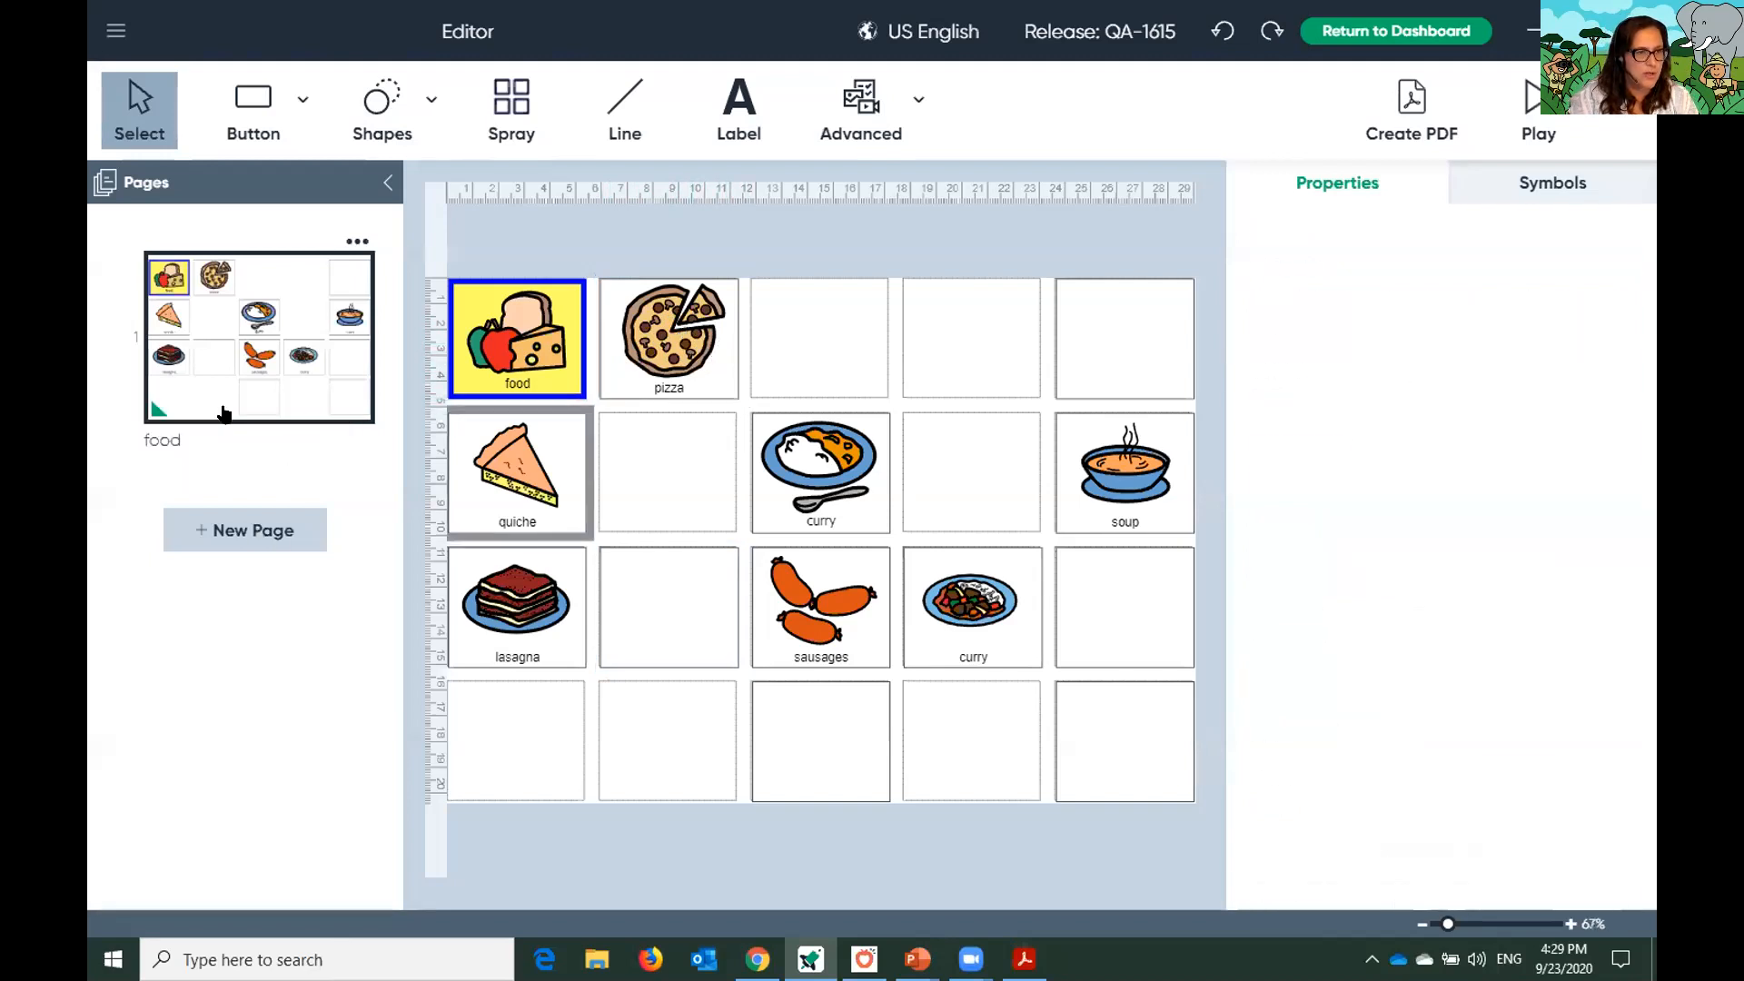
# Draw a large button in the upper-left part of the new page, label it "tea" and give it the teacup symbol with a tea bag
pyautogui.click(253, 98)
pyautogui.moveTo(513, 287); pyautogui.dragTo(914, 611)
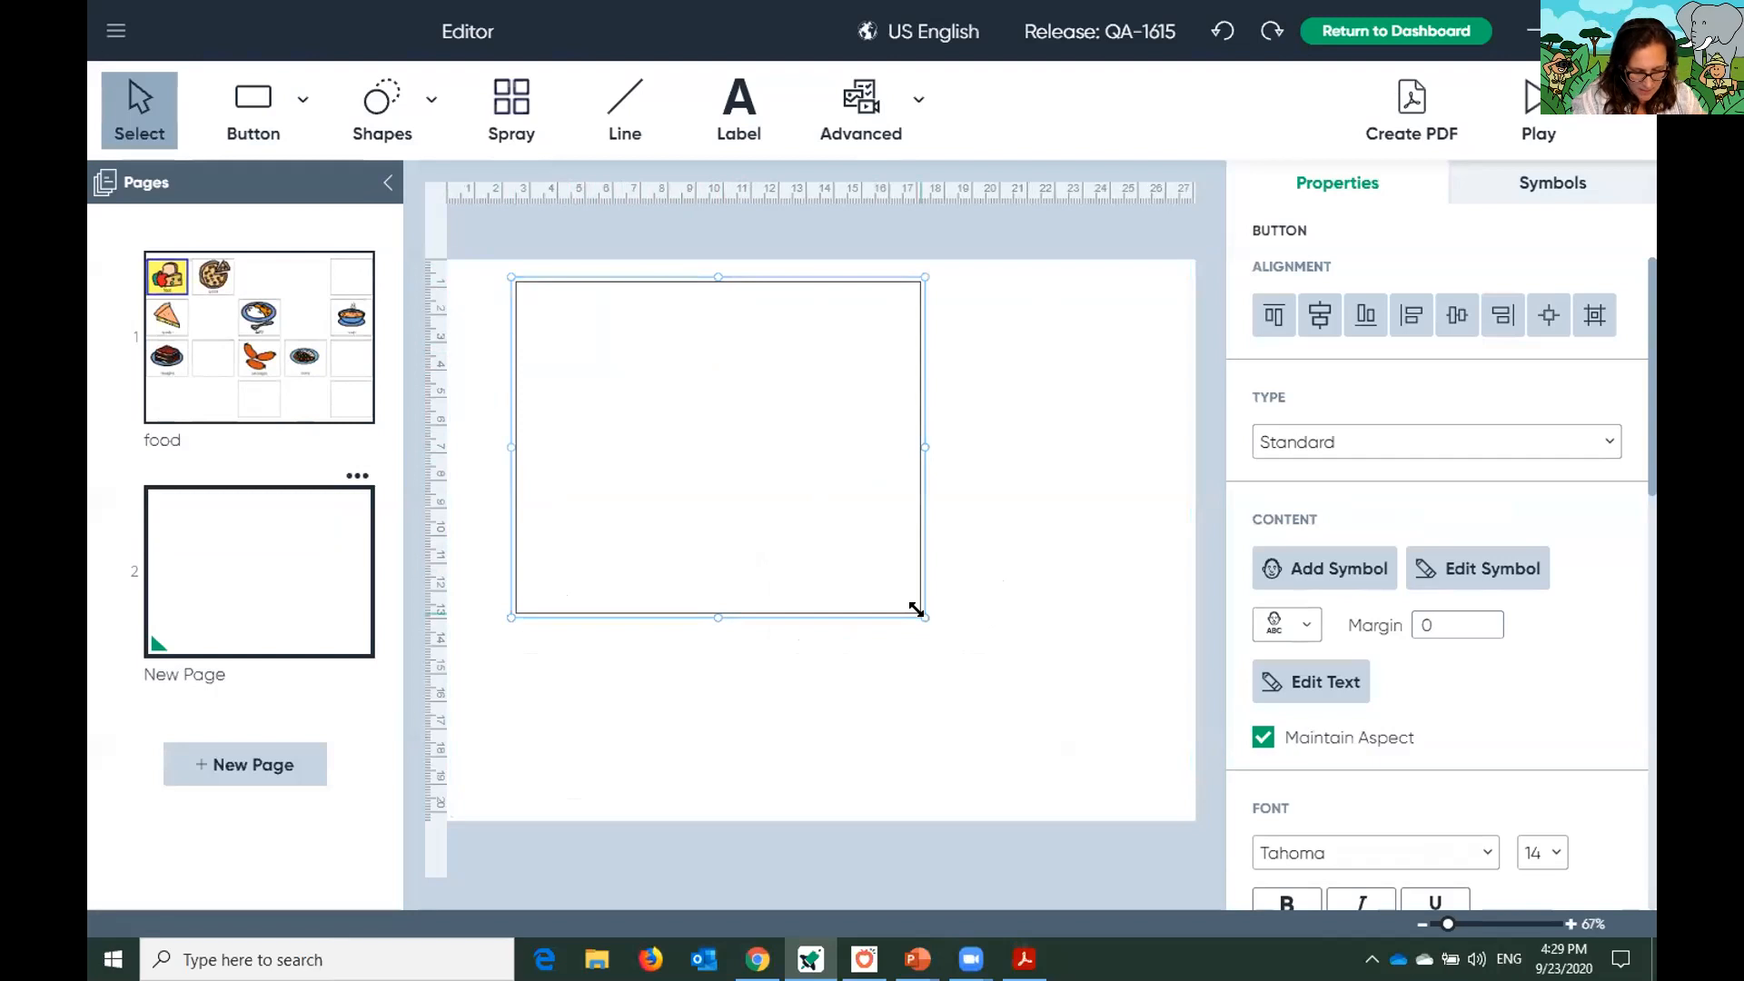
pyautogui.write('tea')
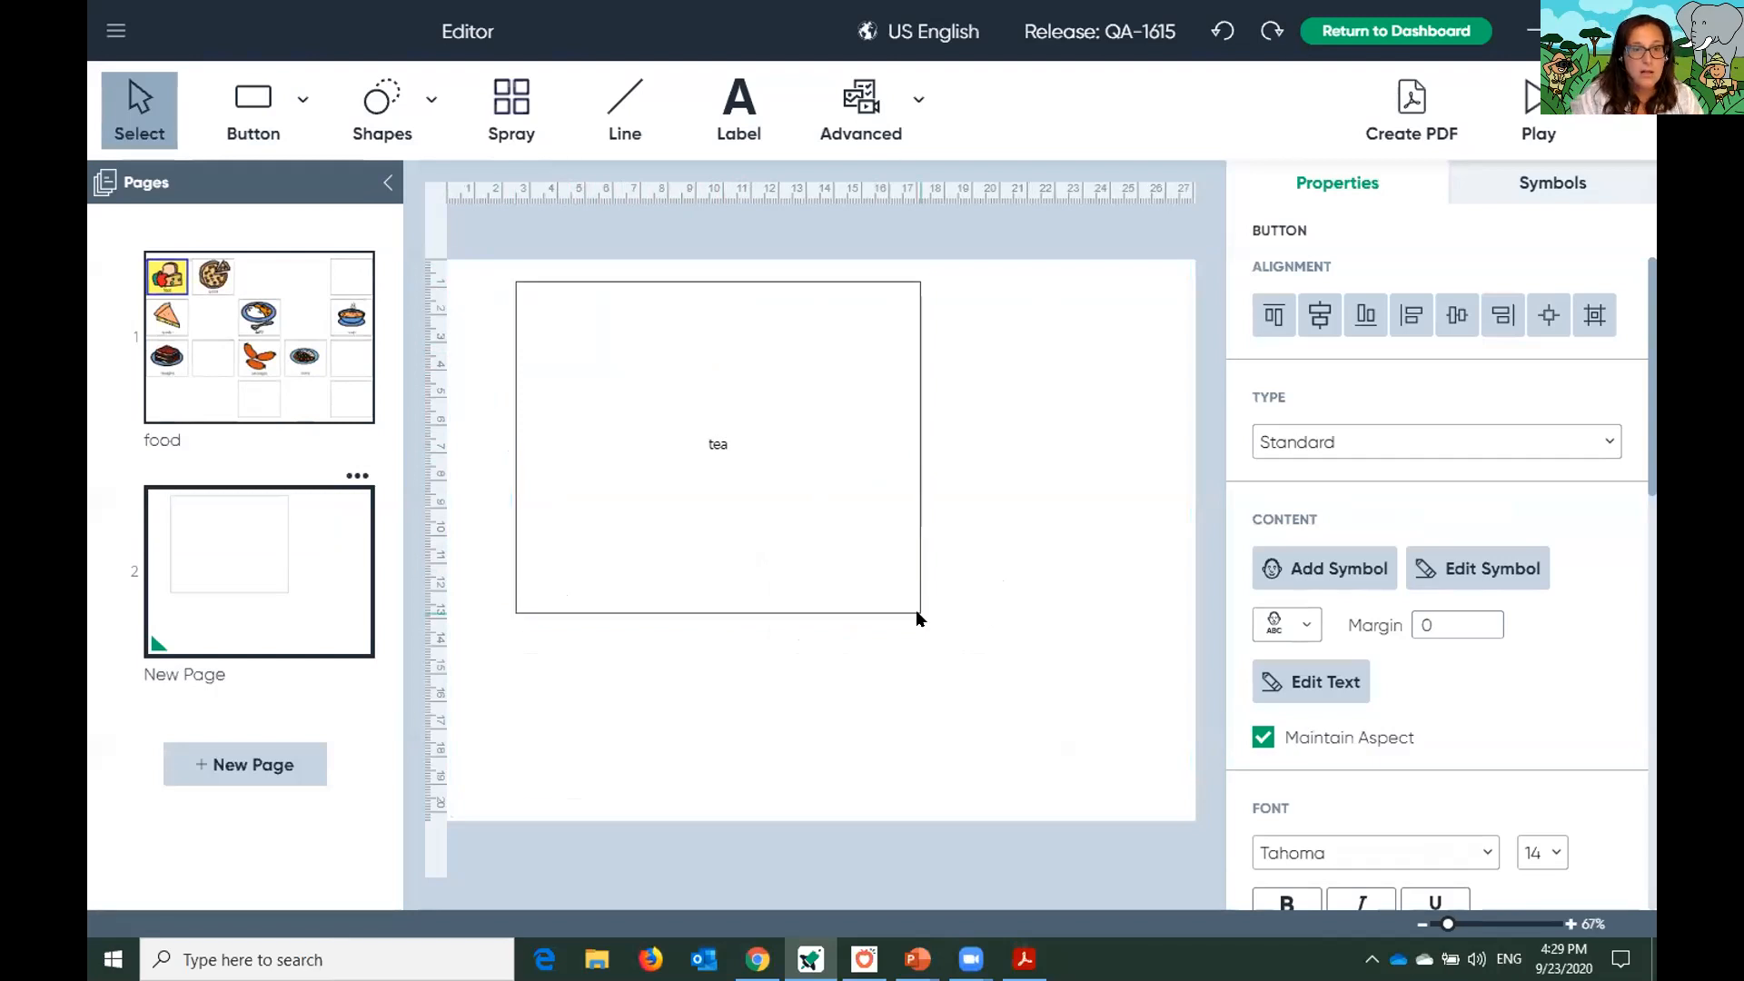
pyautogui.press('Return')
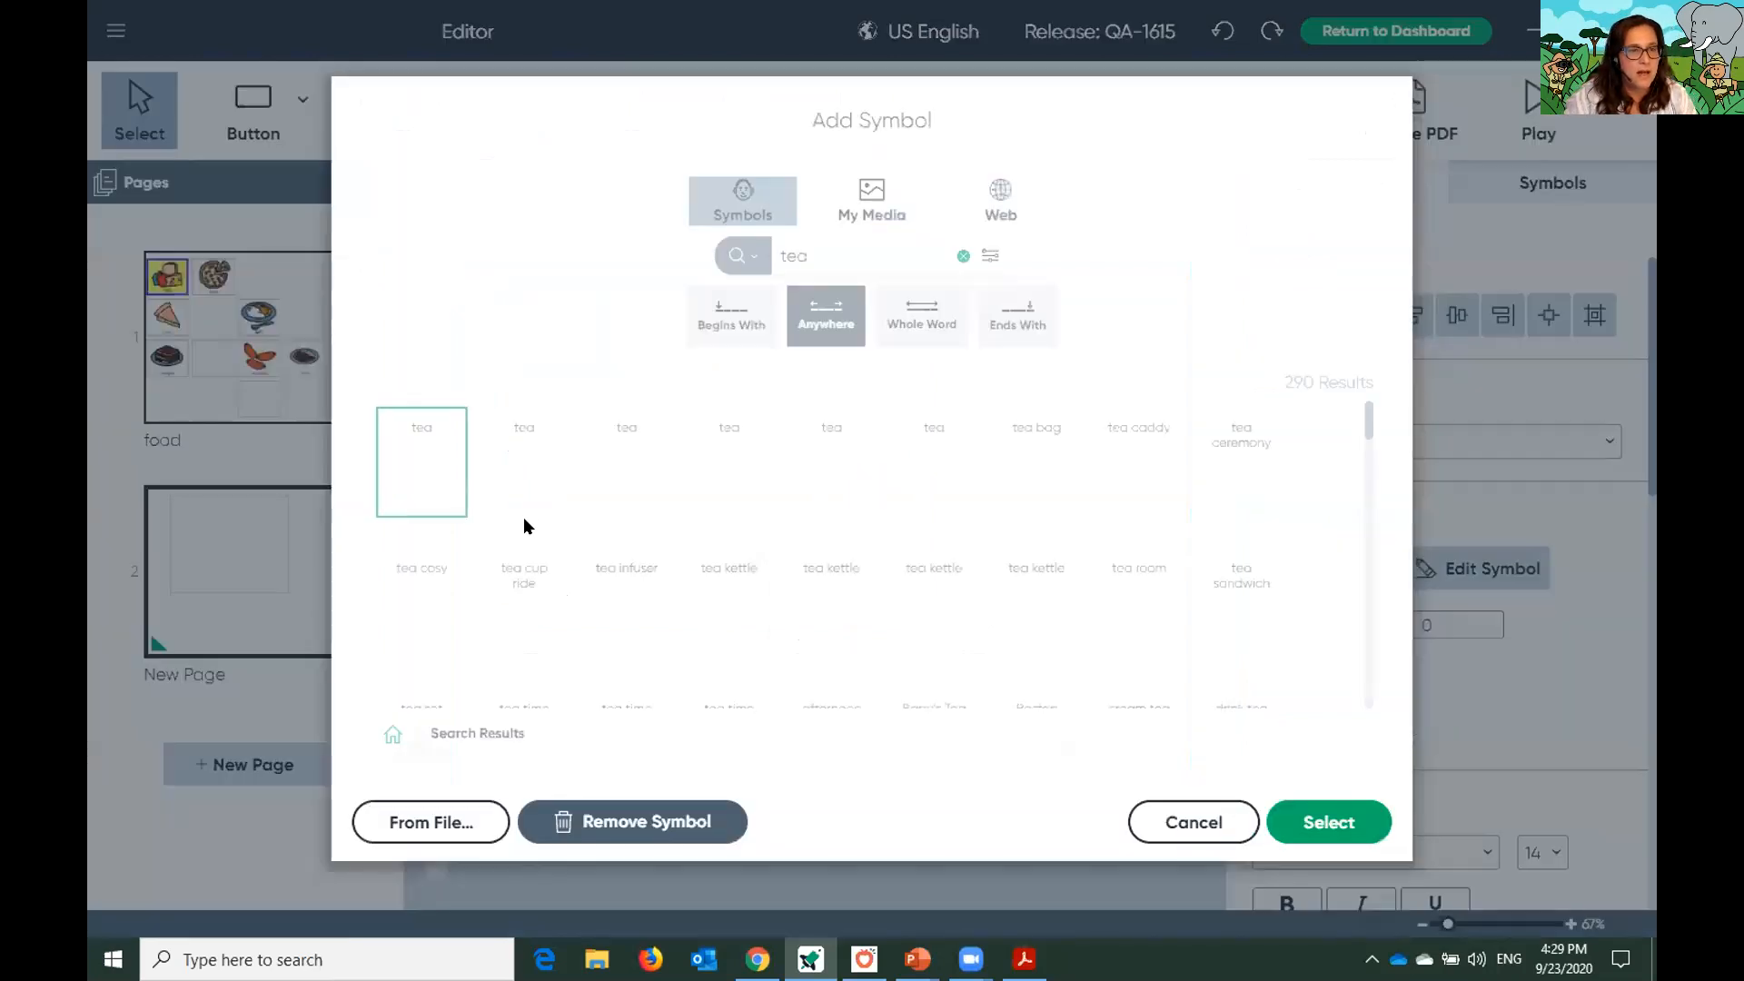
pyautogui.click(1321, 821)
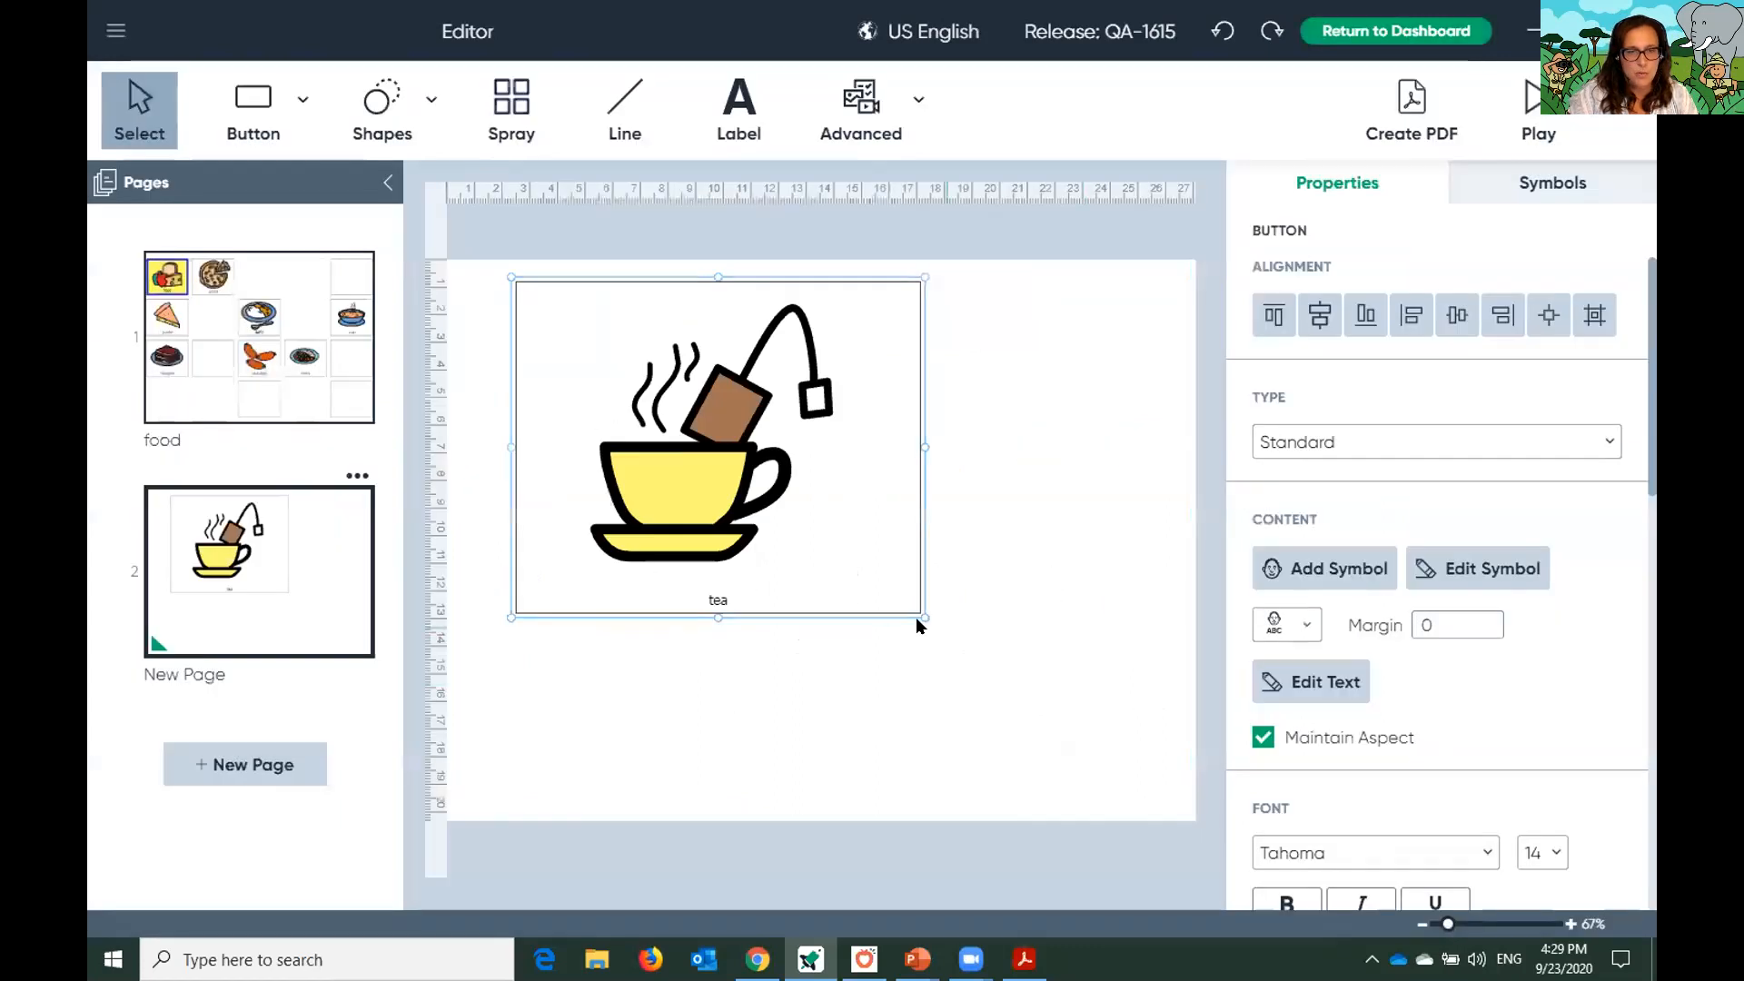
# Enlarge the tea button slightly in both width and height
pyautogui.moveTo(915, 612)
pyautogui.mouseDown()
pyautogui.moveTo(769, 377)
pyautogui.moveTo(608, 329)
pyautogui.moveTo(559, 348)
pyautogui.moveTo(564, 510)
pyautogui.moveTo(981, 603)
pyautogui.moveTo(918, 629)
pyautogui.mouseUp()
pyautogui.moveTo(816, 711); pyautogui.dragTo(937, 619)
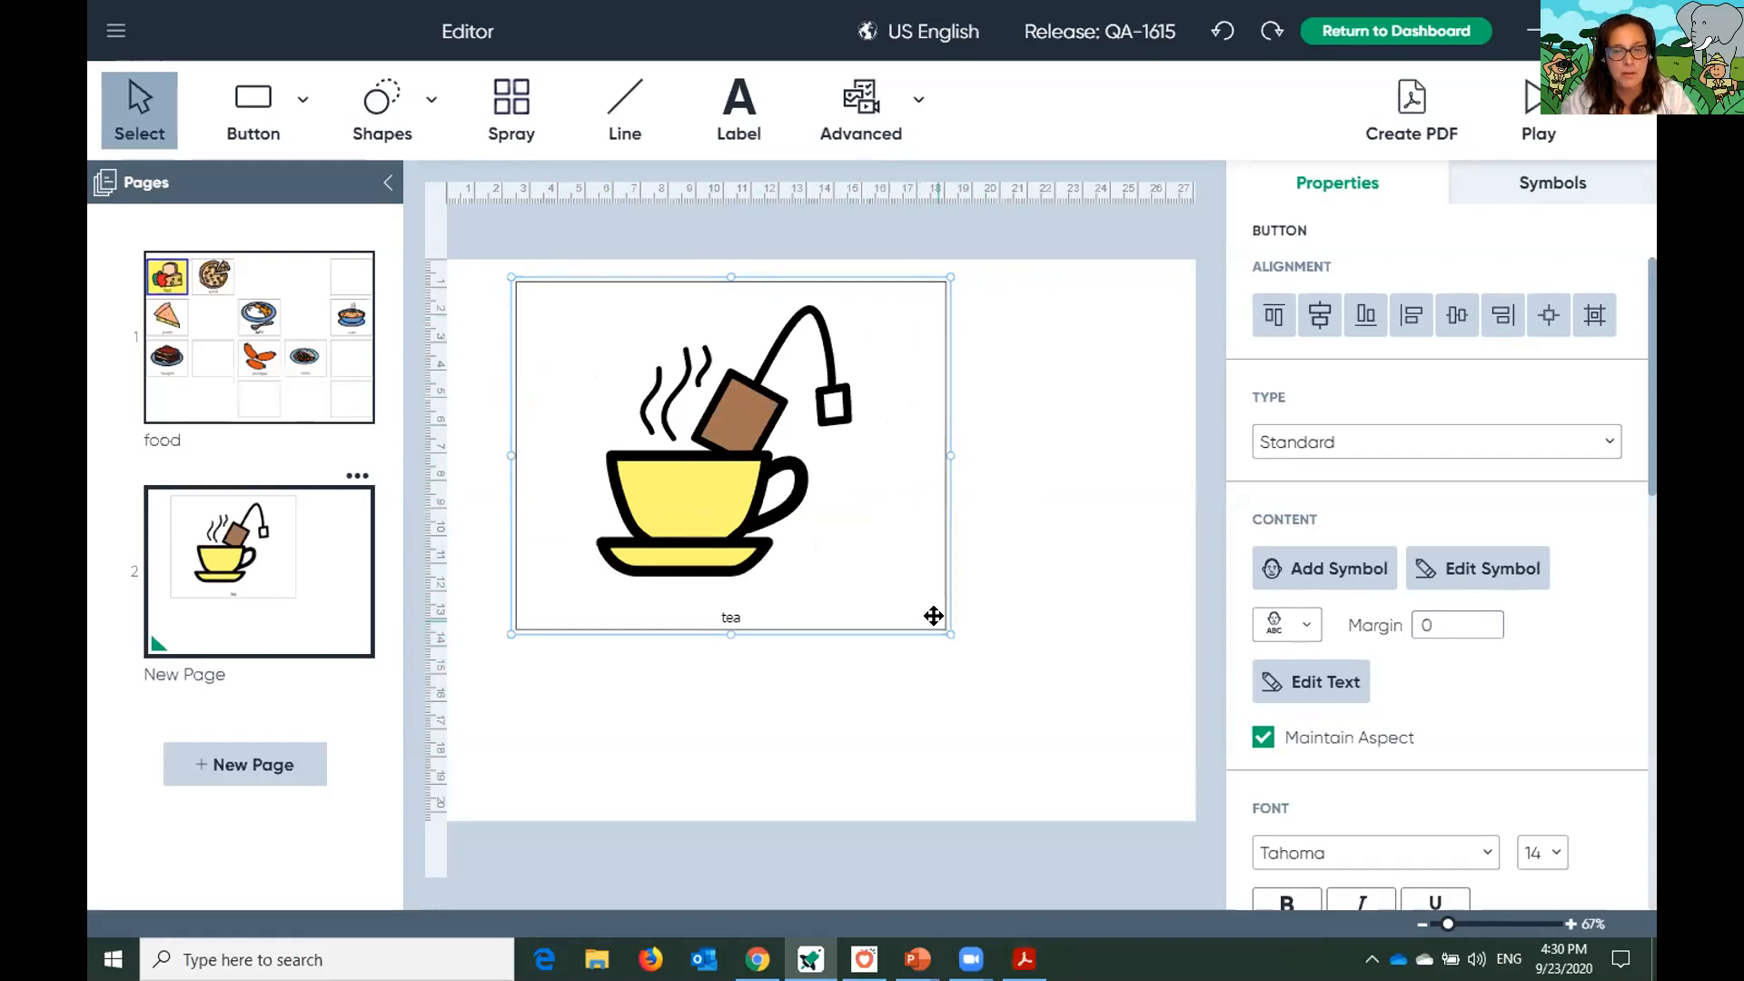
# Change the tea button's type to Group and select the tea symbol inside it
pyautogui.click(1422, 438)
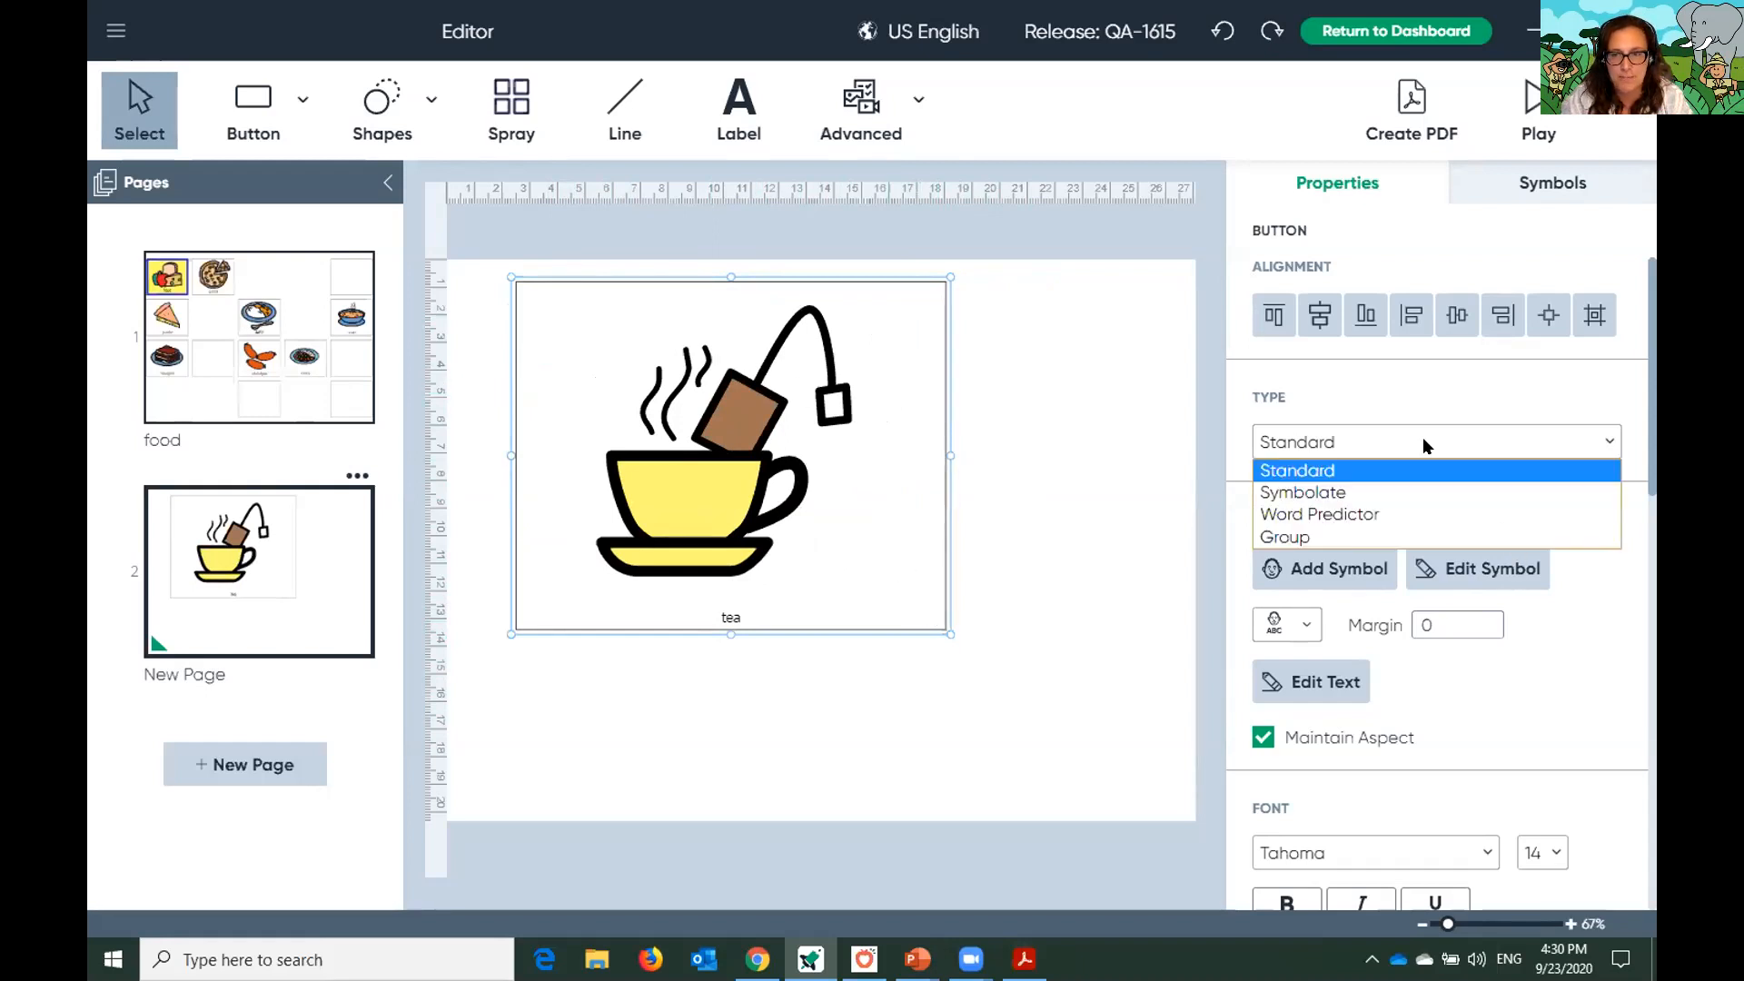
pyautogui.click(1276, 538)
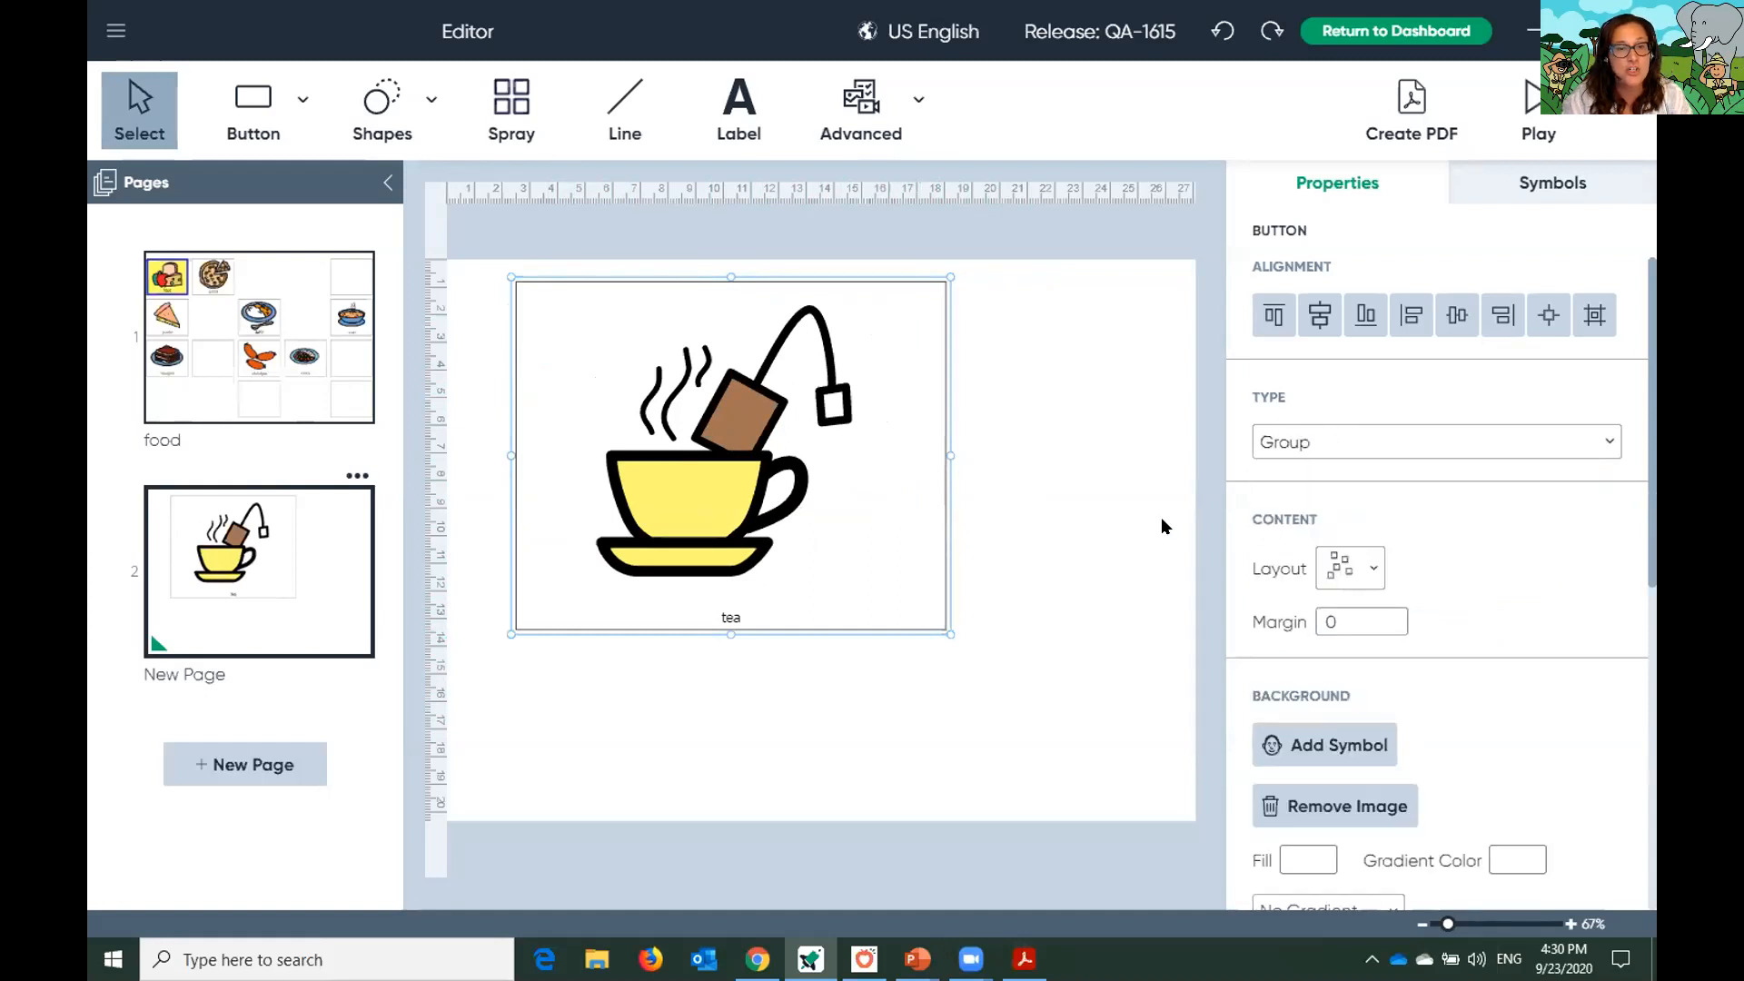
pyautogui.click(1075, 544)
pyautogui.click(946, 620)
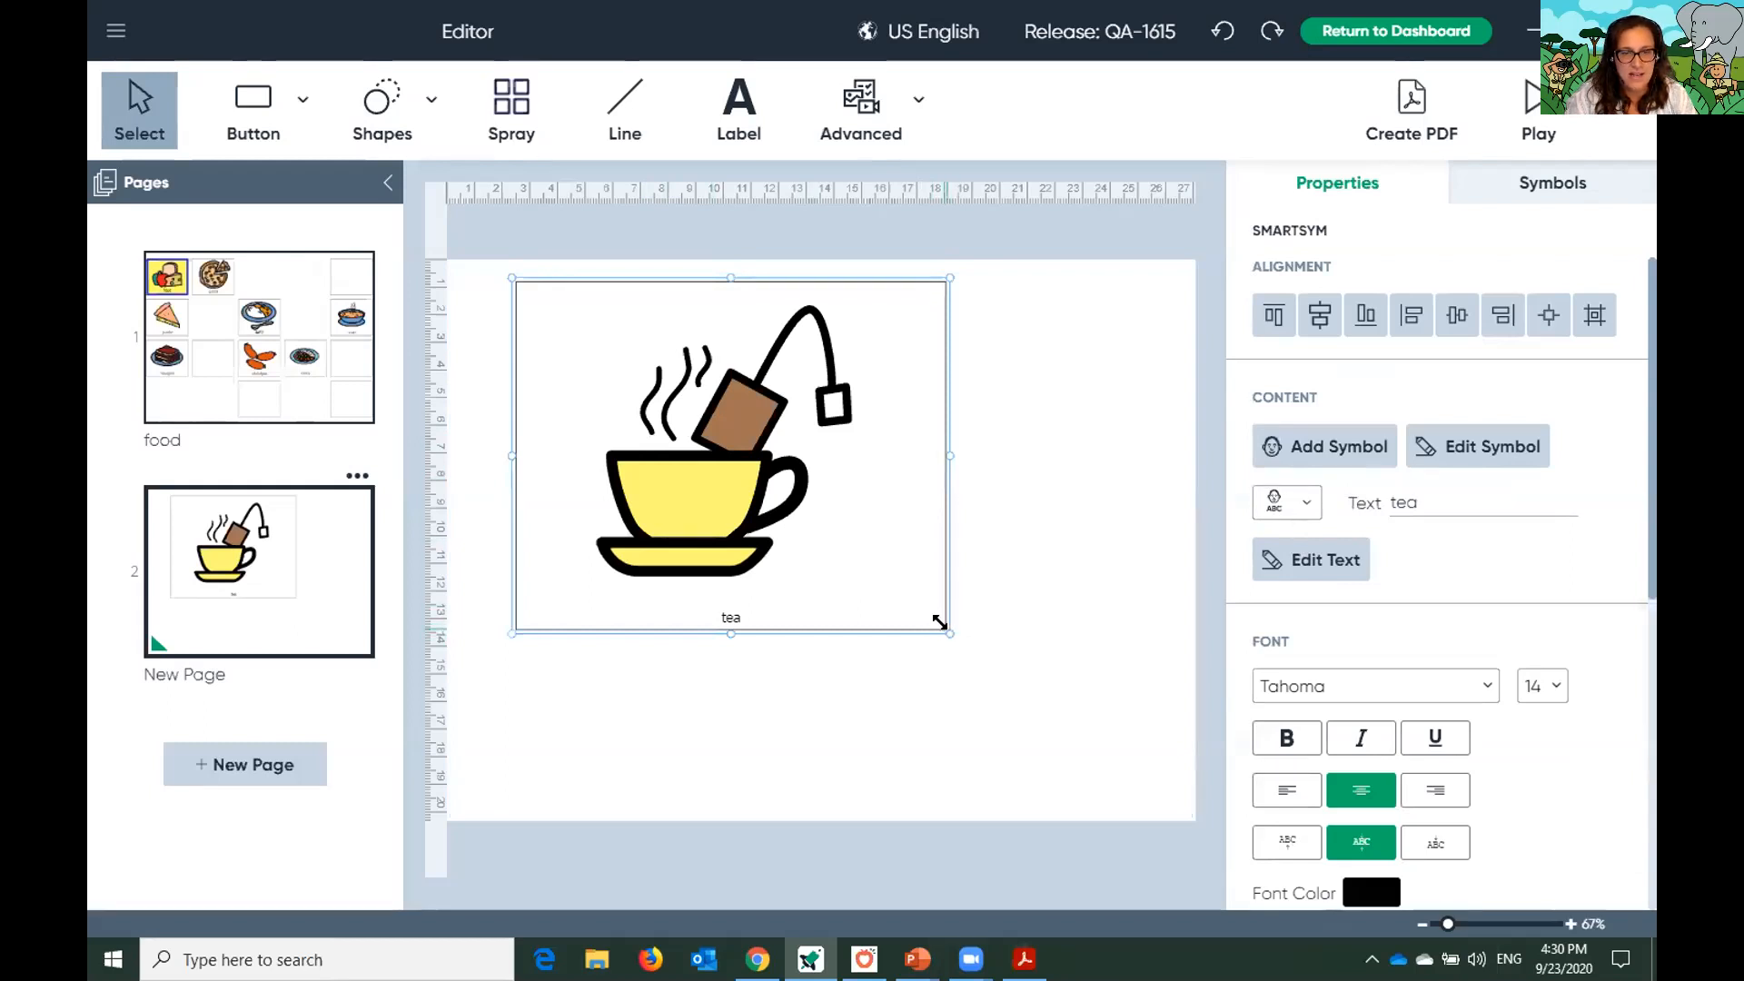
# Move the tea symbol around independently of its button frame, leaving it roughly in the middle of the frame
pyautogui.moveTo(786, 482); pyautogui.dragTo(927, 591)
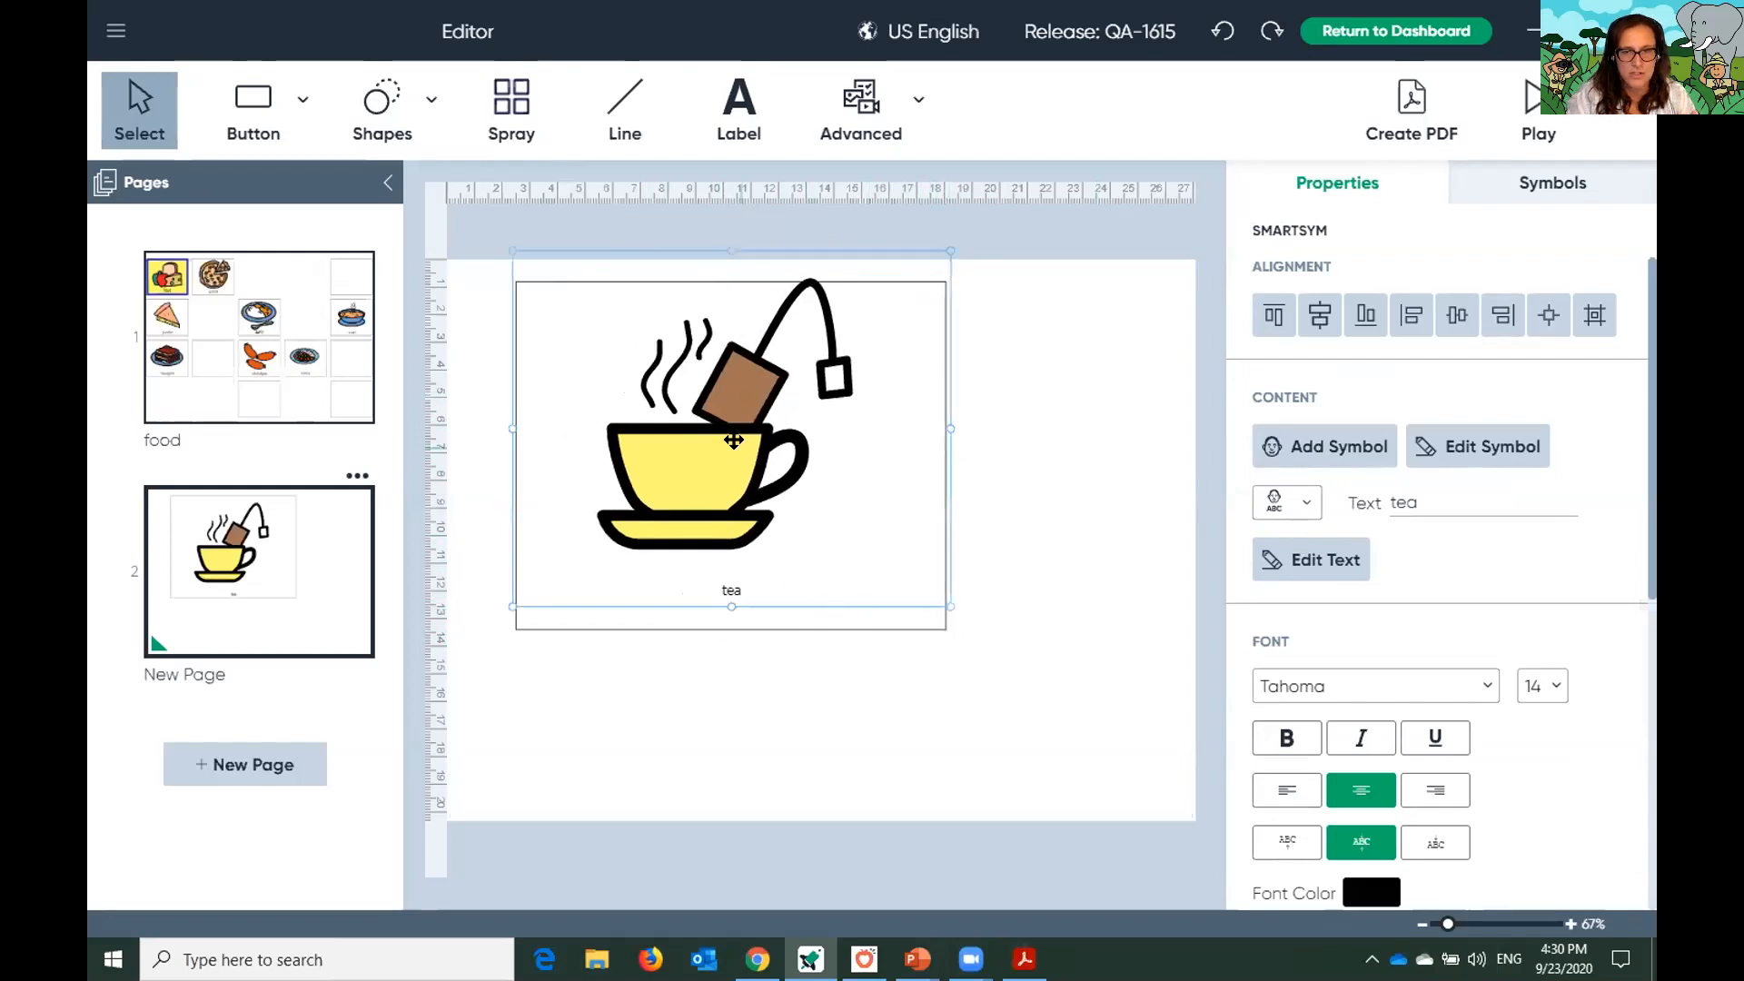
pyautogui.moveTo(733, 442); pyautogui.dragTo(768, 465)
pyautogui.click(881, 710)
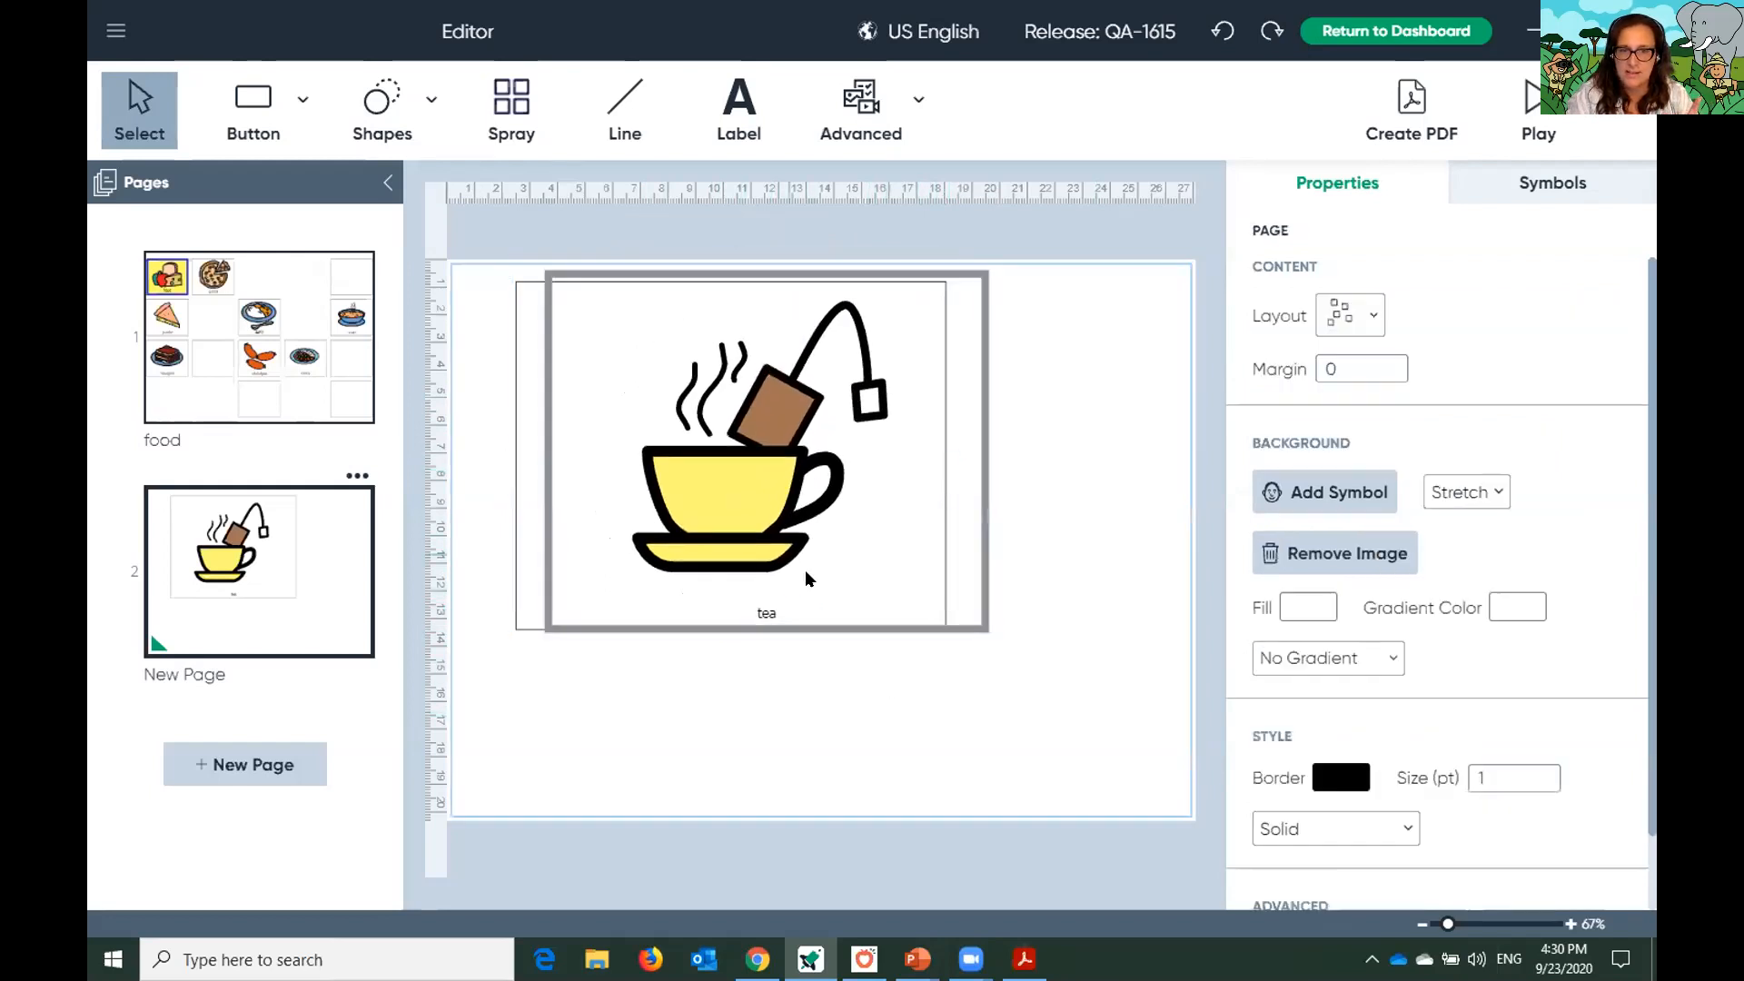
pyautogui.click(711, 507)
pyautogui.moveTo(711, 507); pyautogui.dragTo(673, 503)
pyautogui.click(672, 504)
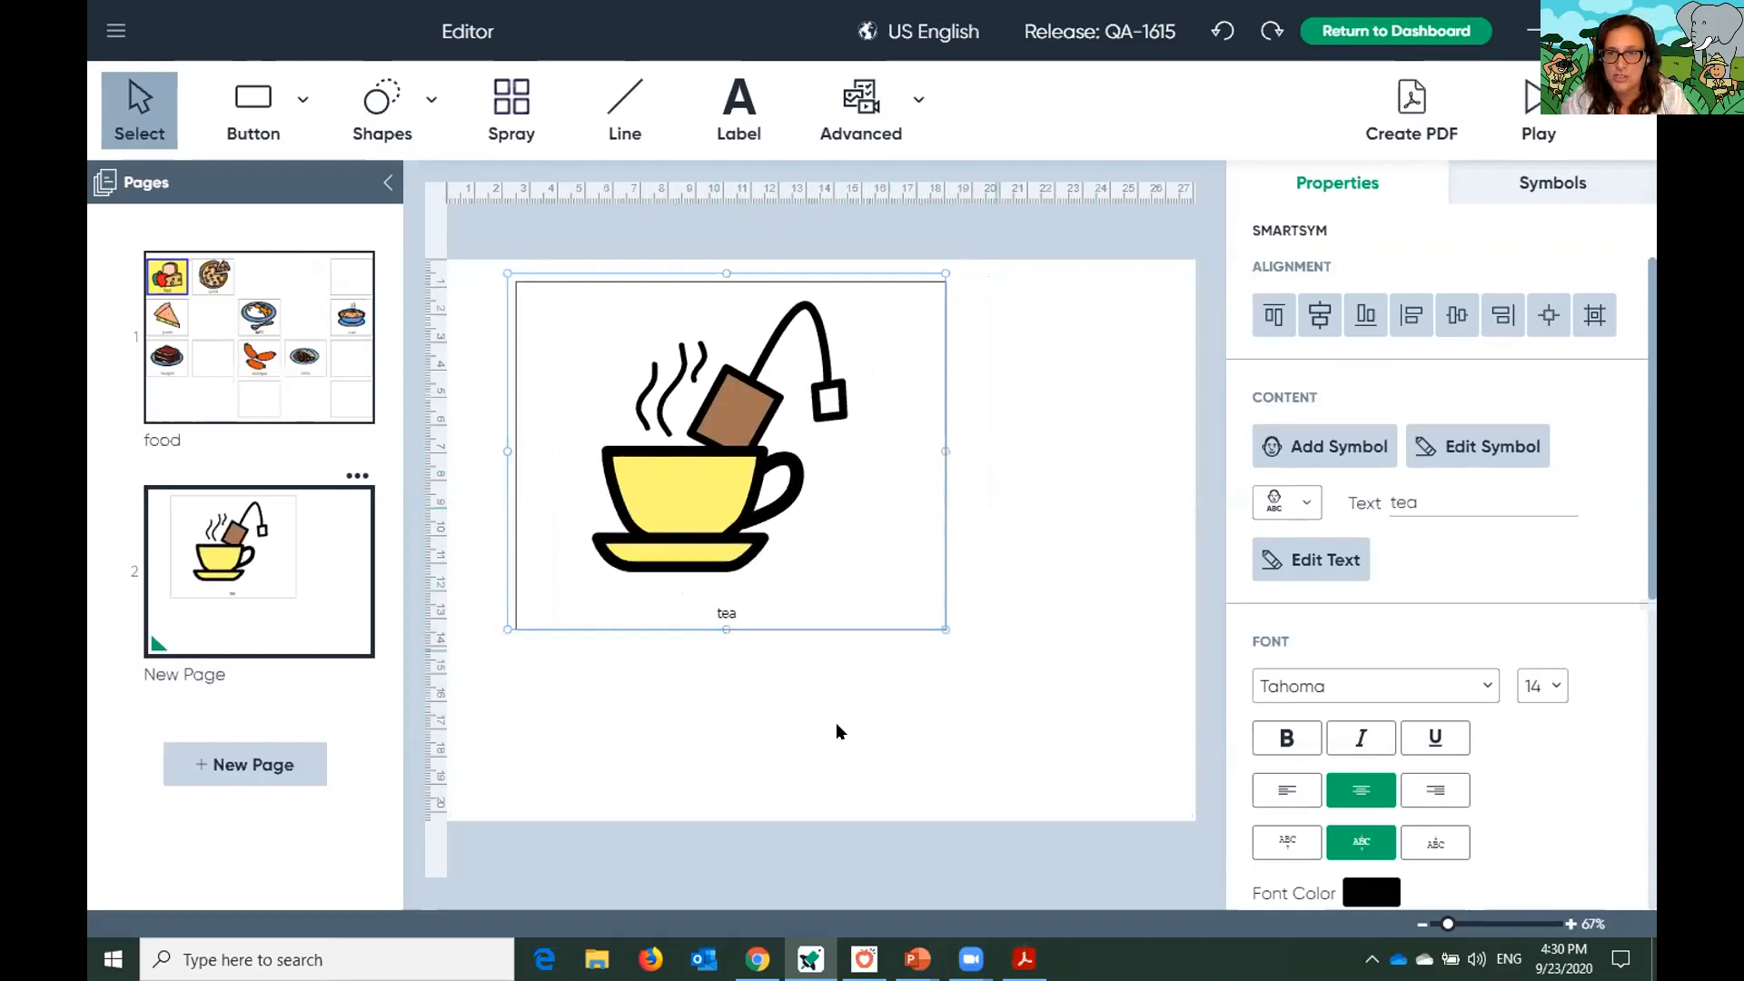
pyautogui.click(716, 642)
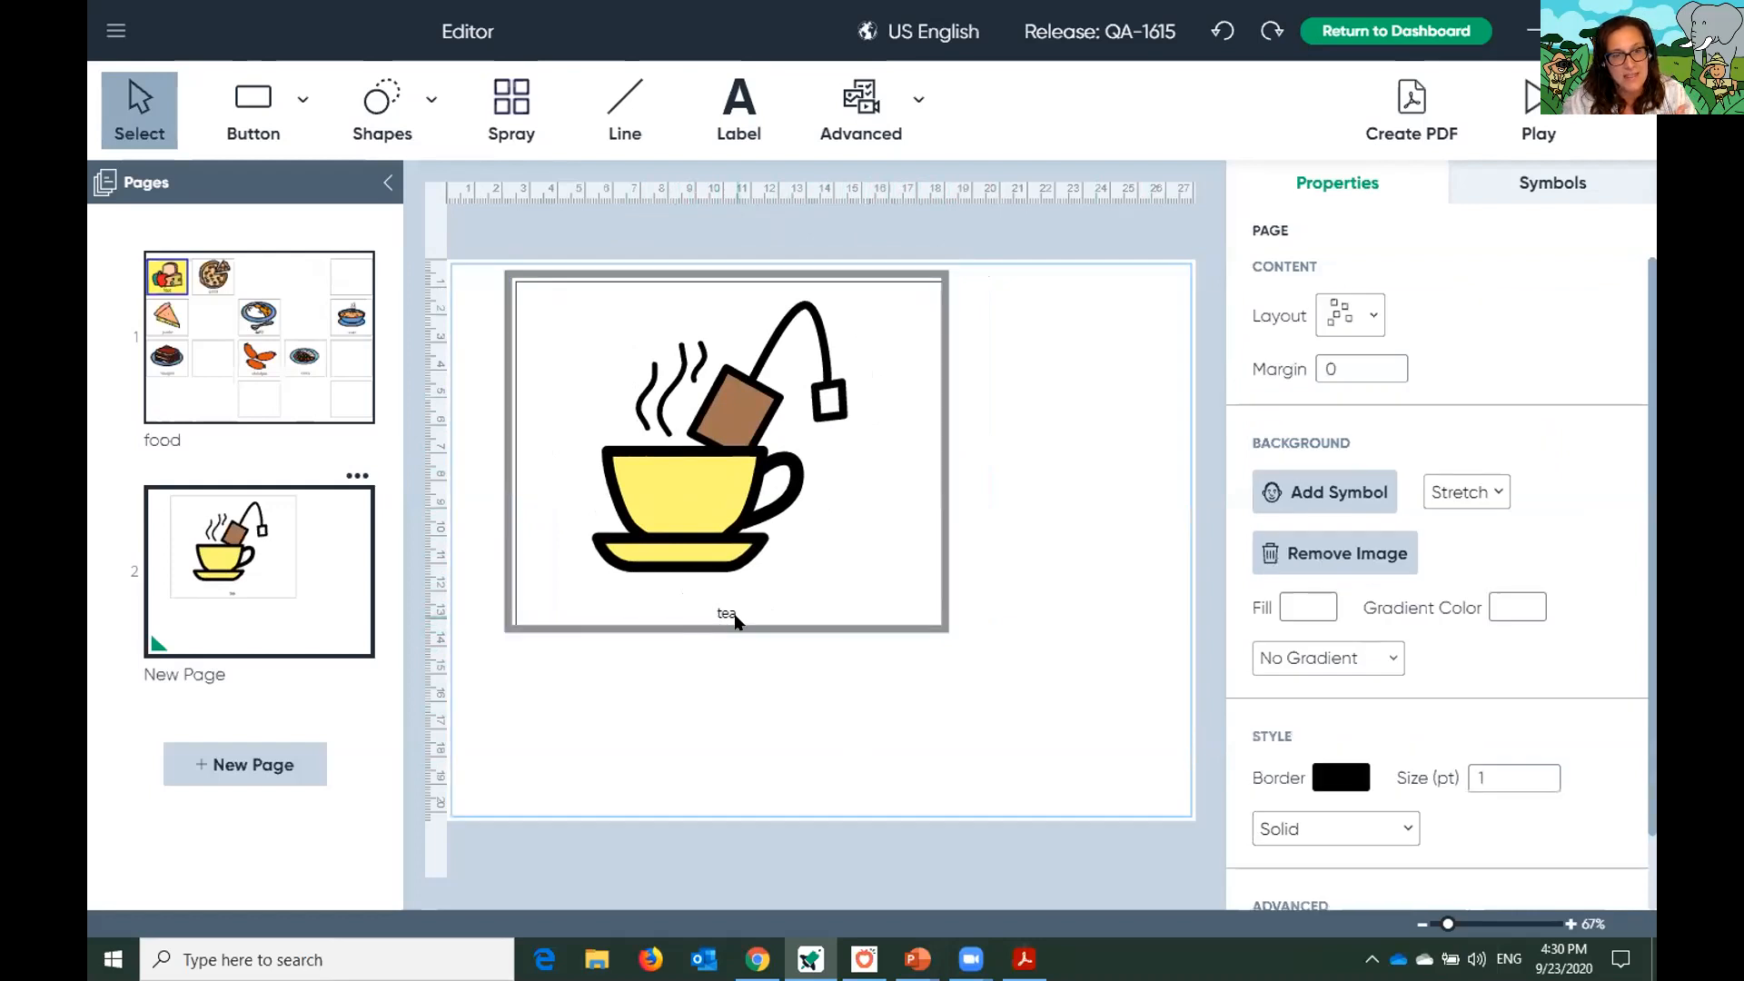
pyautogui.click(731, 614)
pyautogui.moveTo(708, 517); pyautogui.dragTo(731, 491)
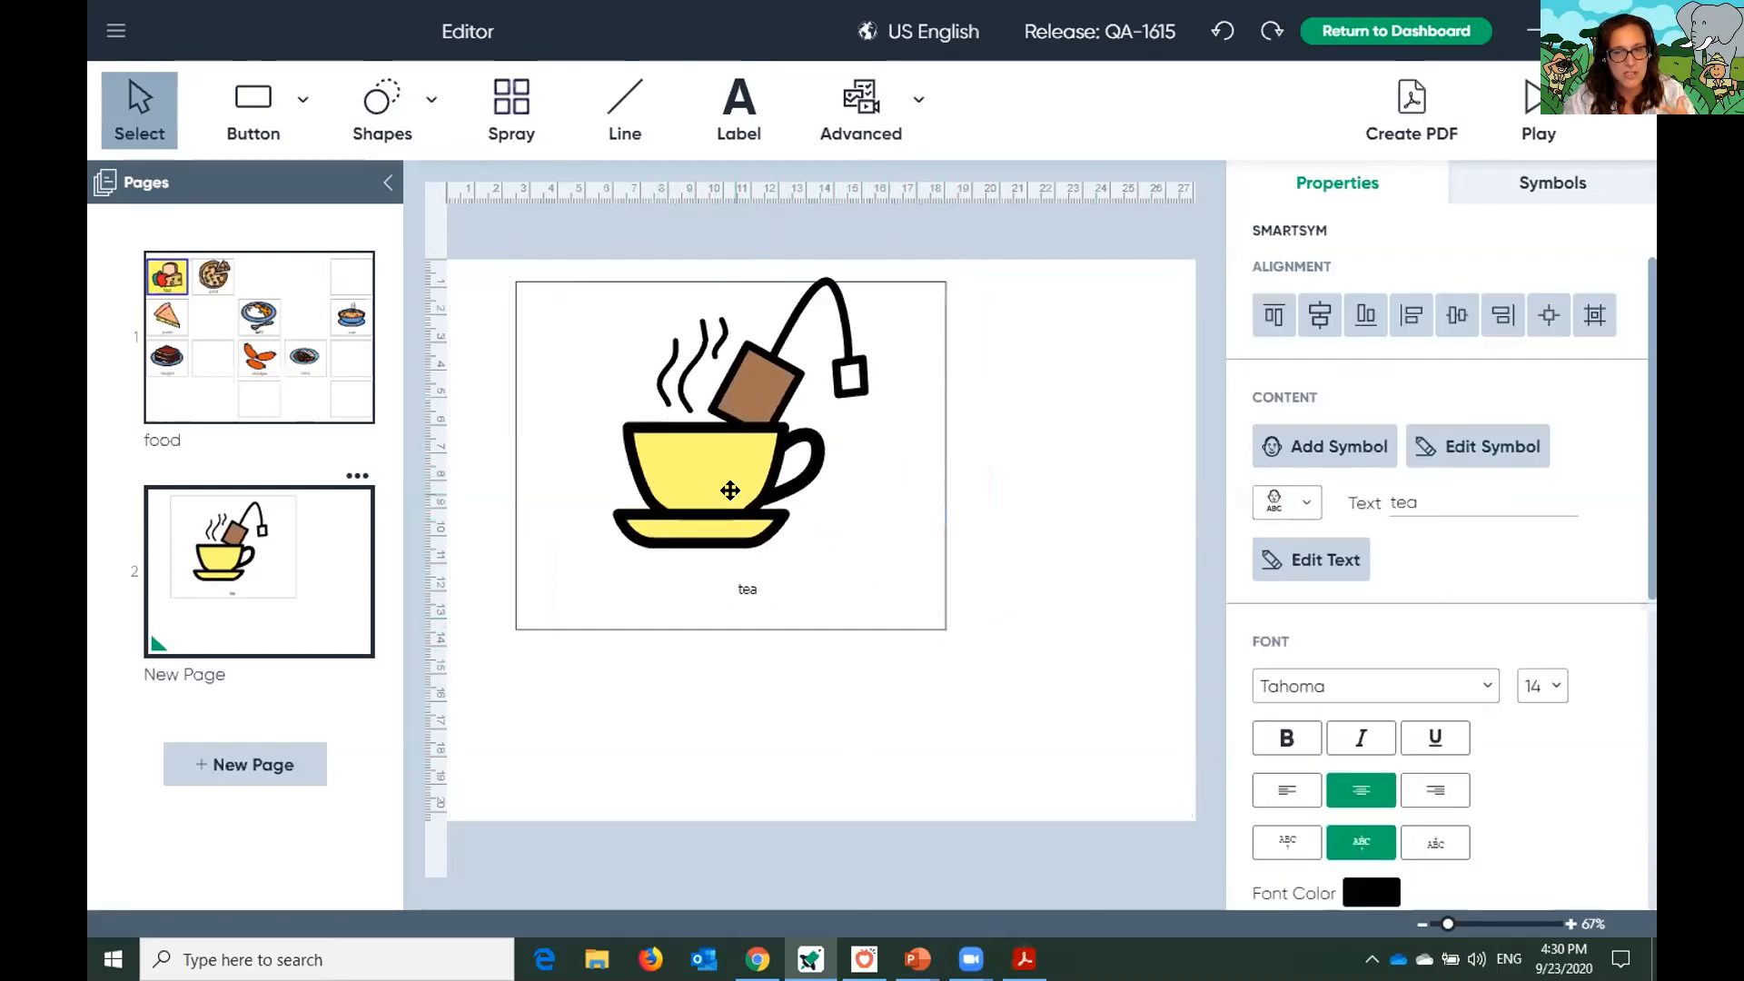
pyautogui.click(553, 619)
pyautogui.click(620, 501)
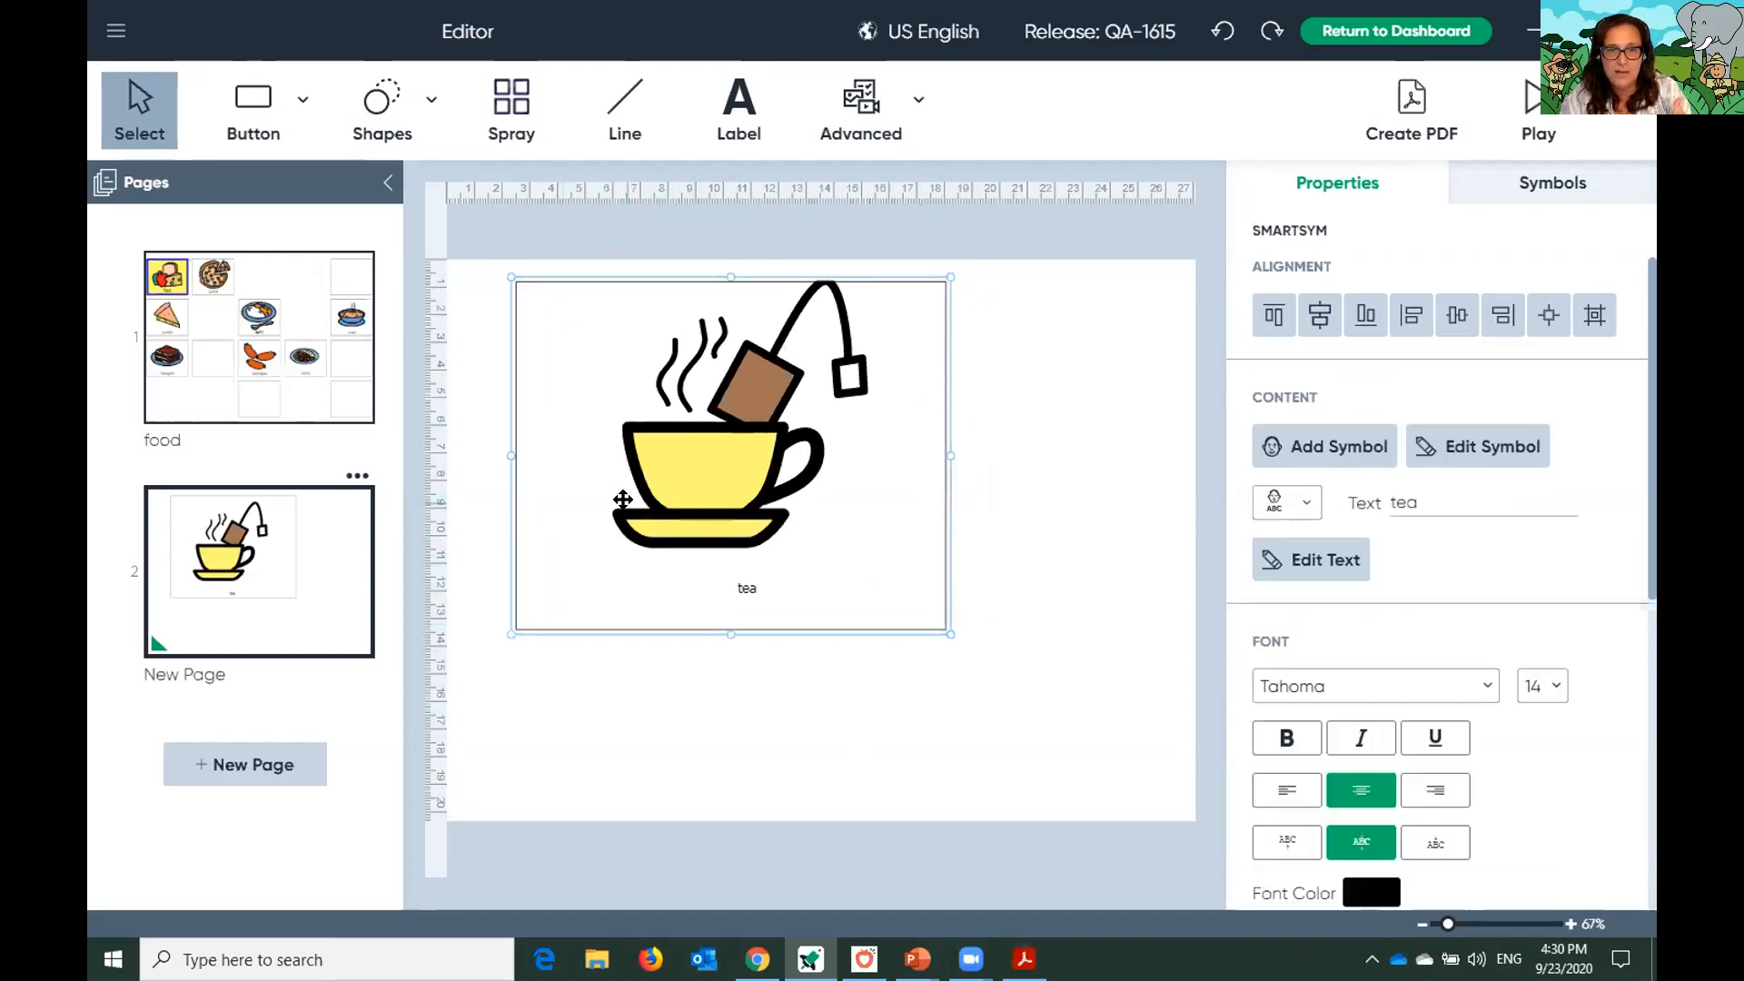
pyautogui.moveTo(675, 468)
pyautogui.mouseDown()
pyautogui.moveTo(795, 490)
pyautogui.moveTo(682, 487)
pyautogui.mouseUp()
# On the food page, change the pizza button's type to Group and shift its symbol slightly left
pyautogui.click(262, 391)
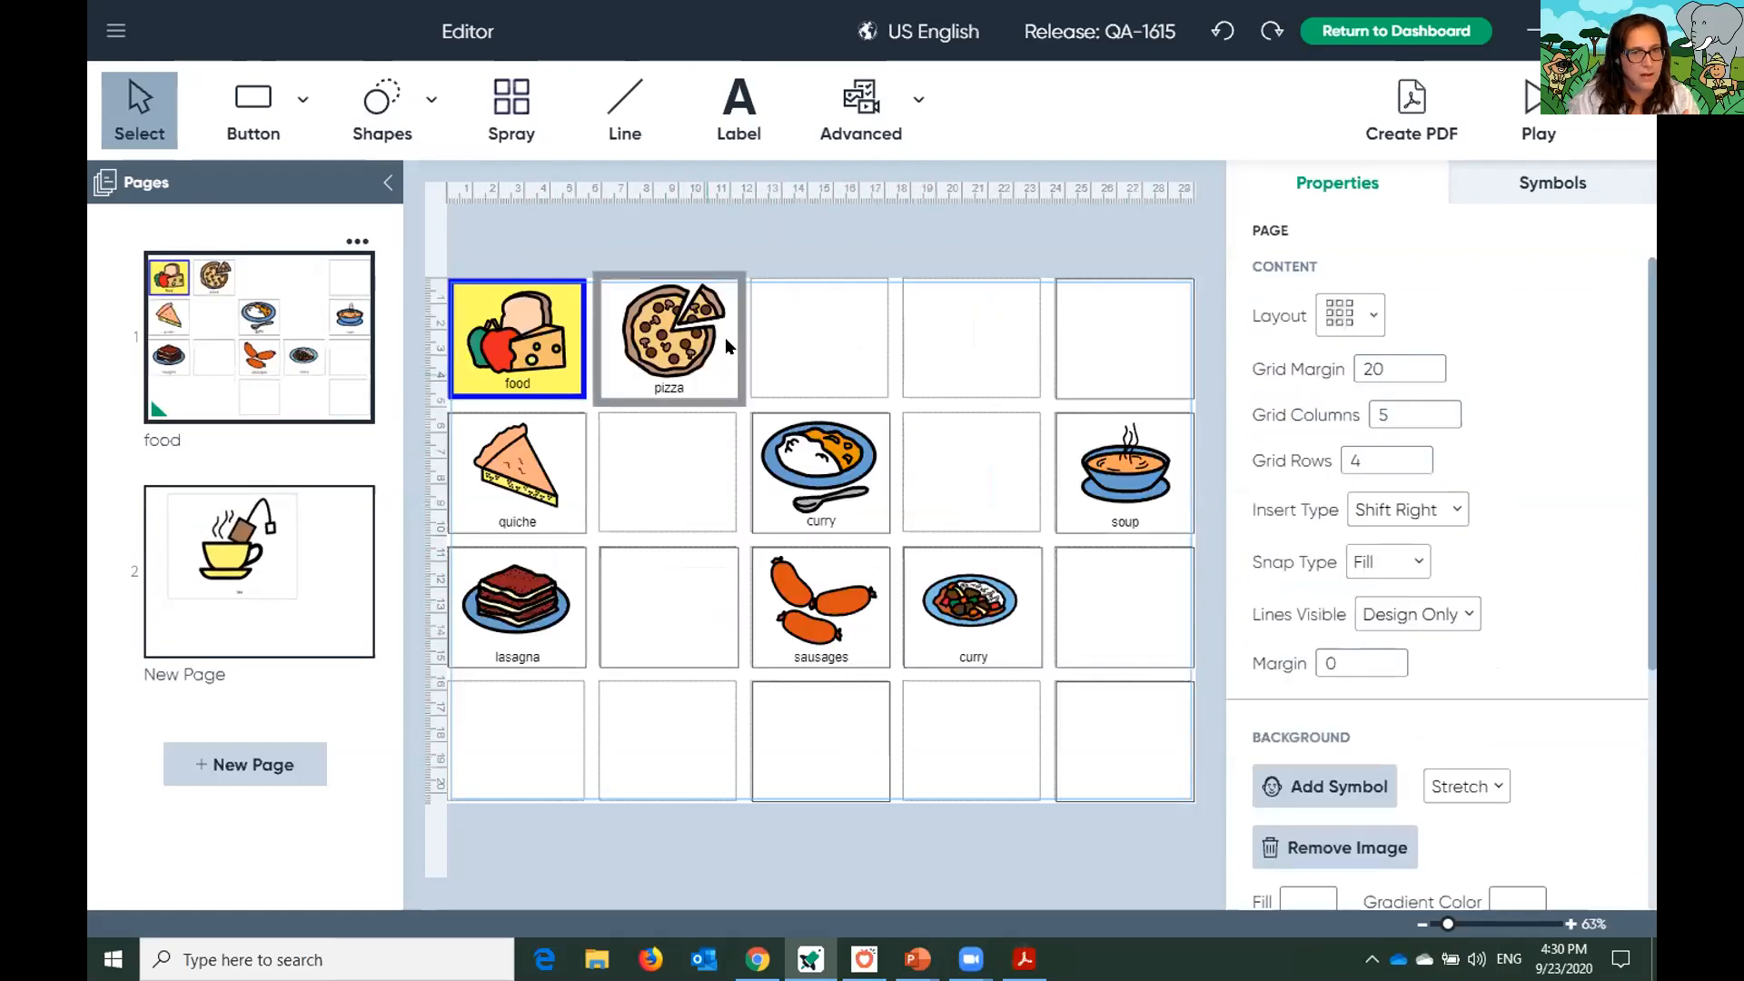
pyautogui.click(720, 336)
pyautogui.click(1437, 444)
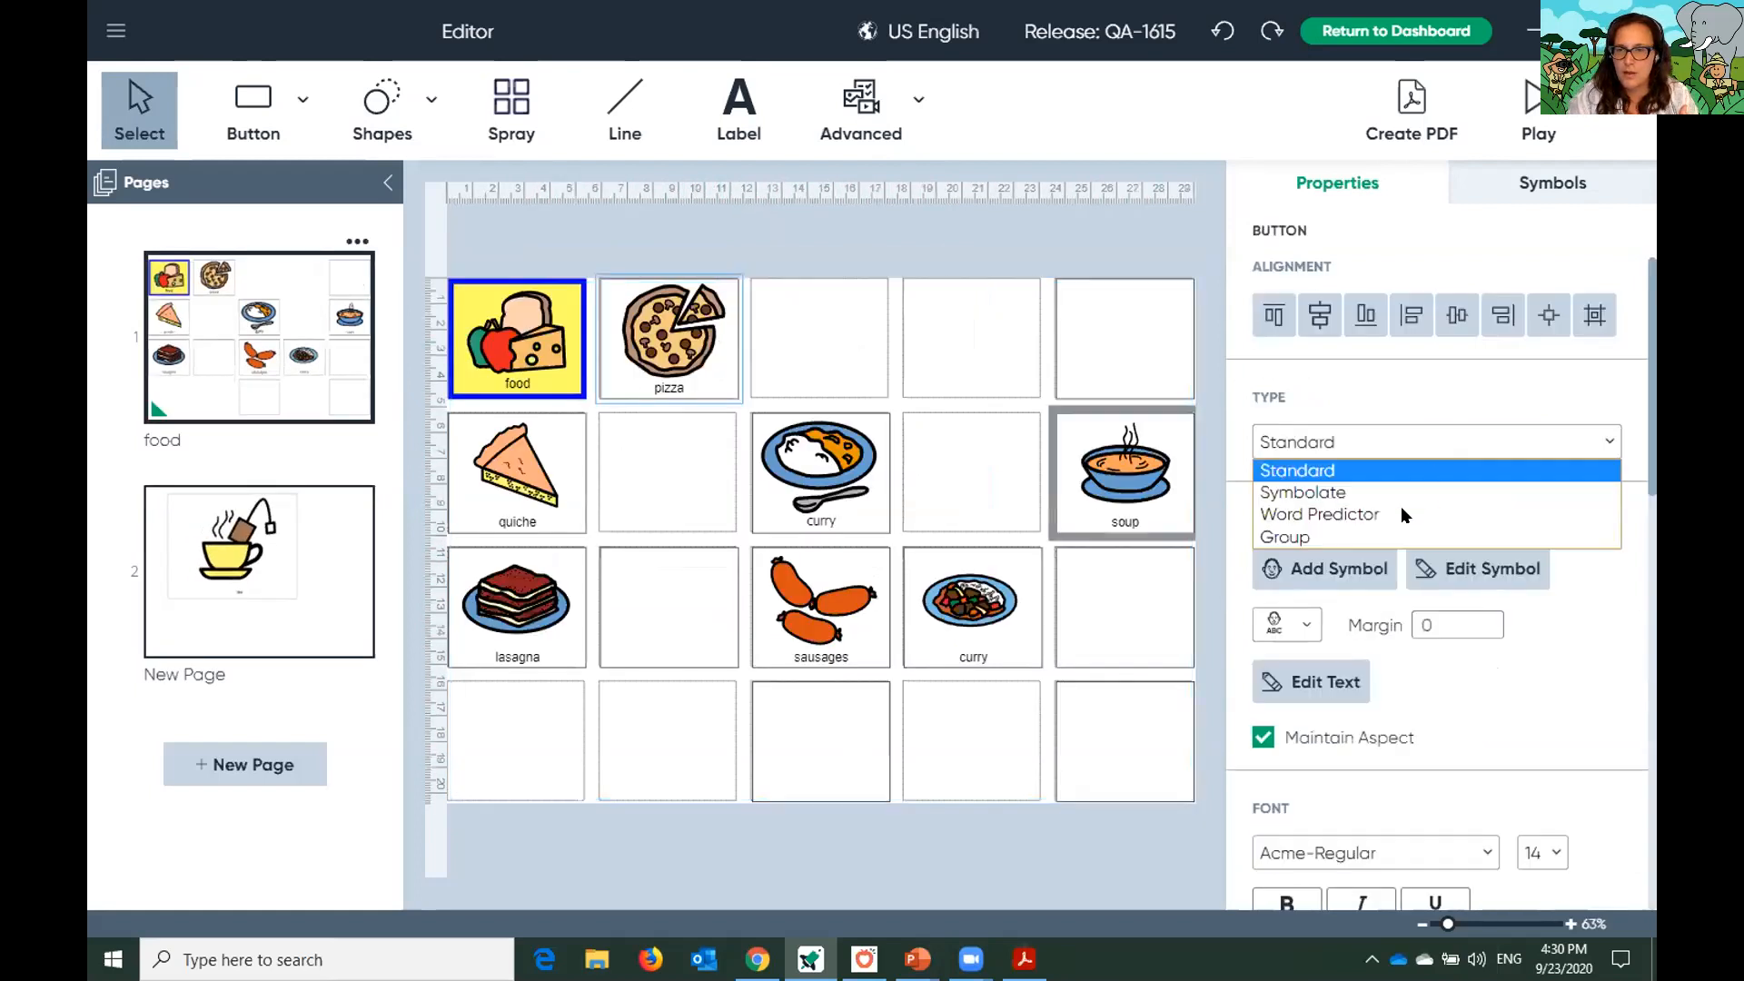
pyautogui.click(1388, 539)
pyautogui.moveTo(668, 335)
pyautogui.mouseDown()
pyautogui.moveTo(747, 320)
pyautogui.moveTo(720, 309)
pyautogui.moveTo(659, 340)
pyautogui.mouseUp()
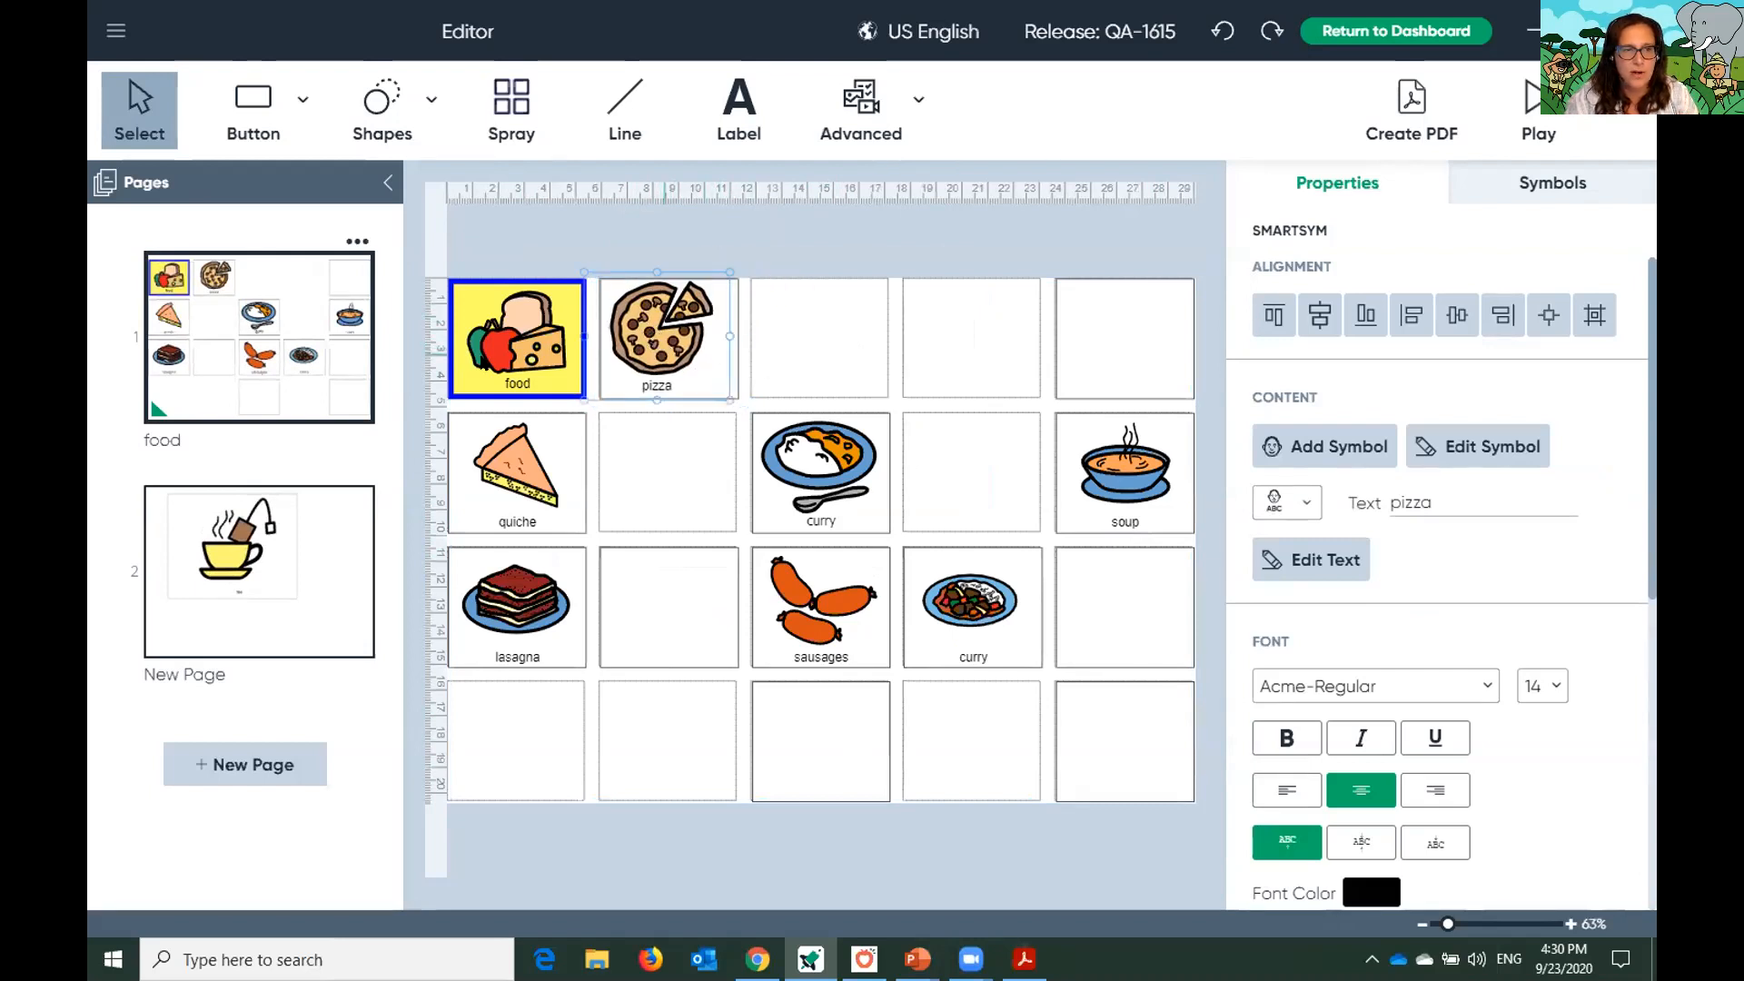
# Back on the tea page, shift the tea symbol left and set it to show only the picture without text
pyautogui.click(262, 583)
pyautogui.click(743, 497)
pyautogui.moveTo(743, 498); pyautogui.dragTo(694, 488)
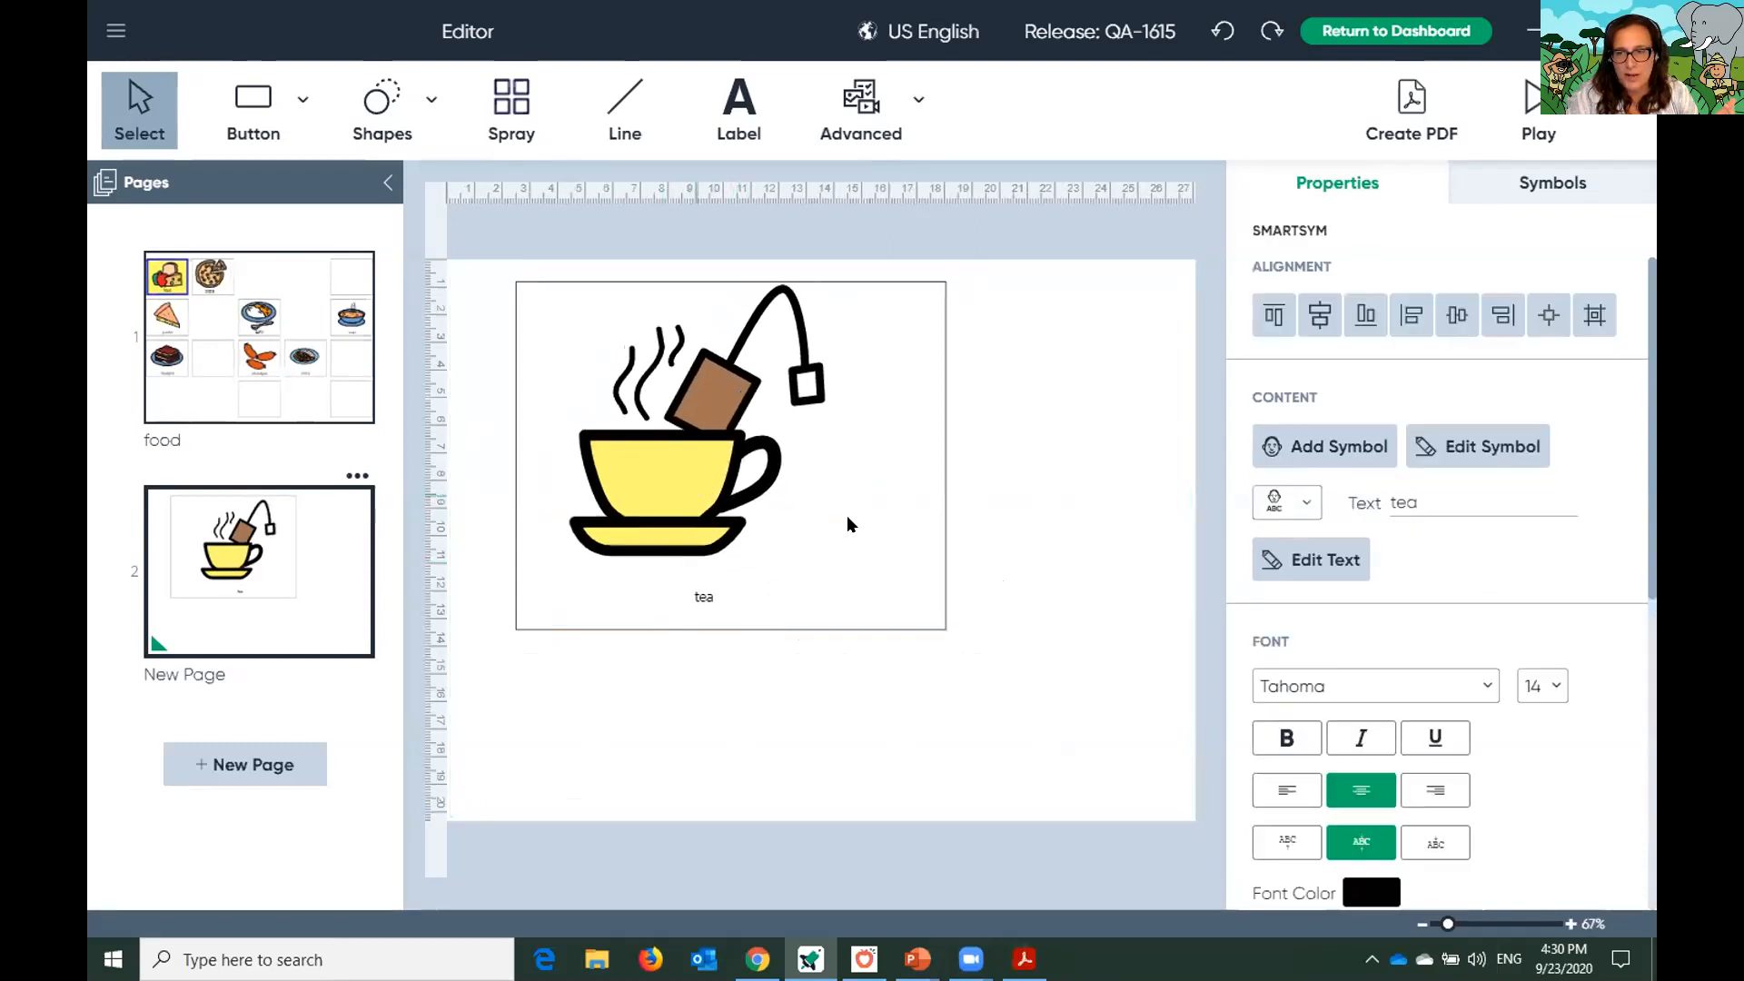
pyautogui.click(1289, 502)
pyautogui.click(1329, 540)
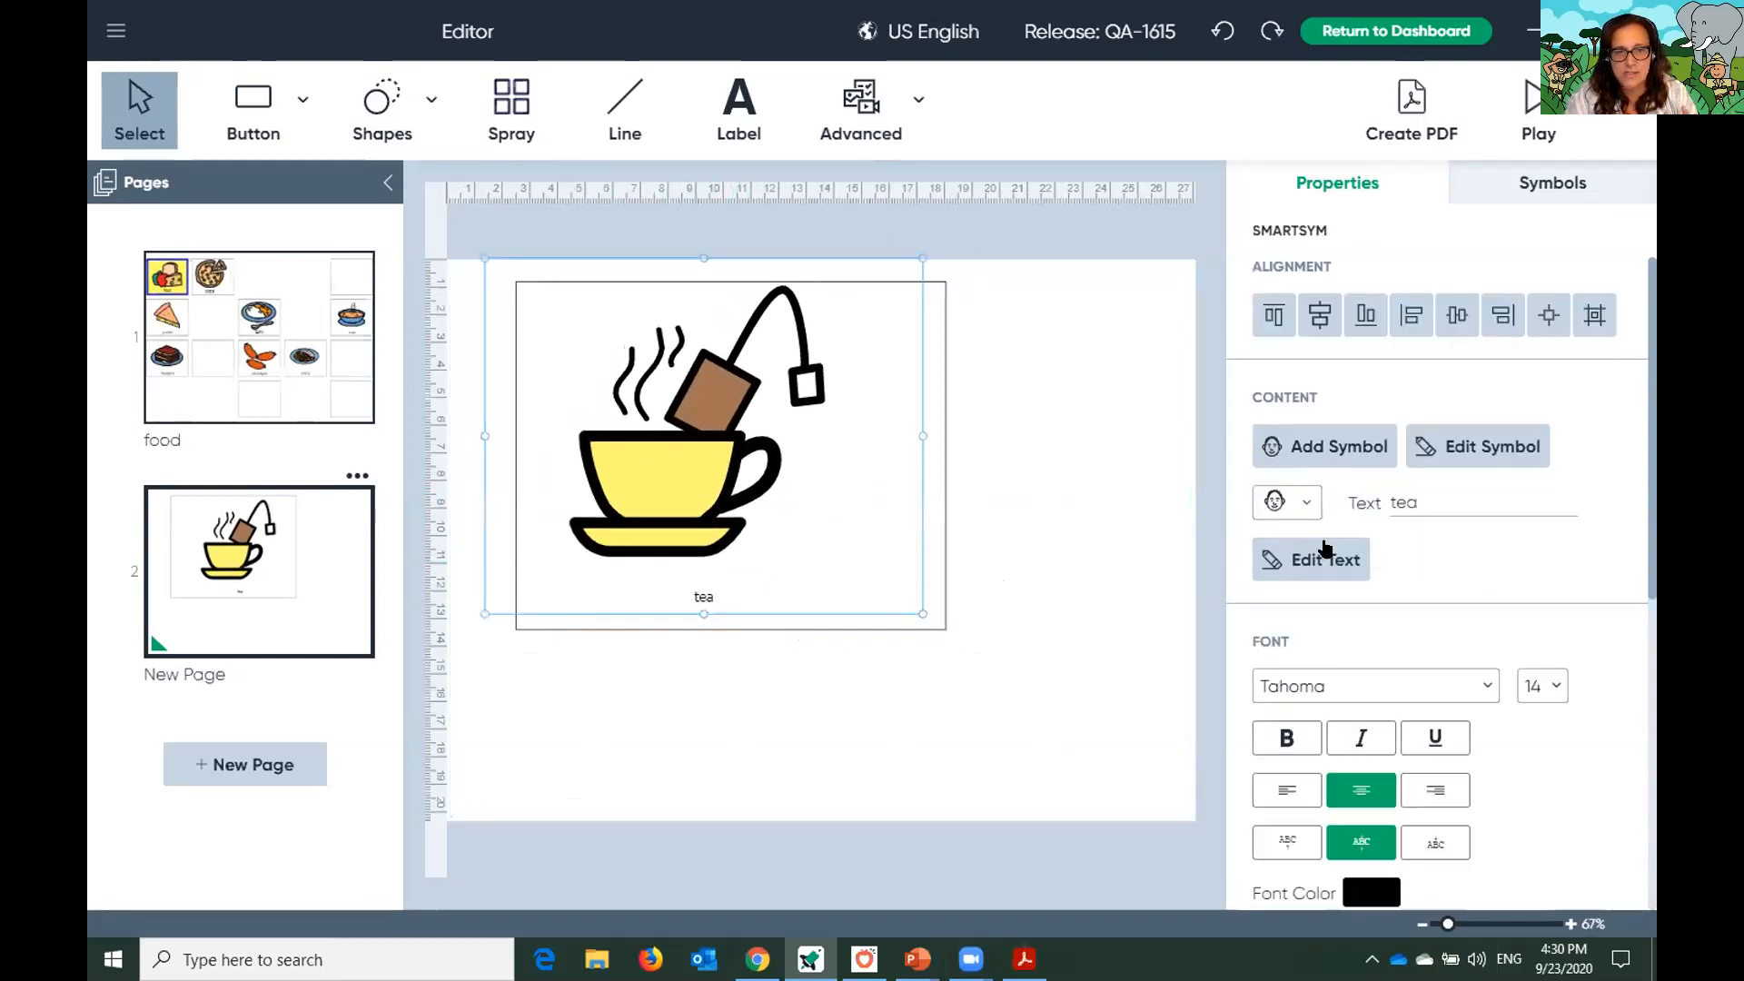
# Shrink the teacup symbol and place it near the centre of its button
pyautogui.moveTo(681, 421); pyautogui.dragTo(716, 422)
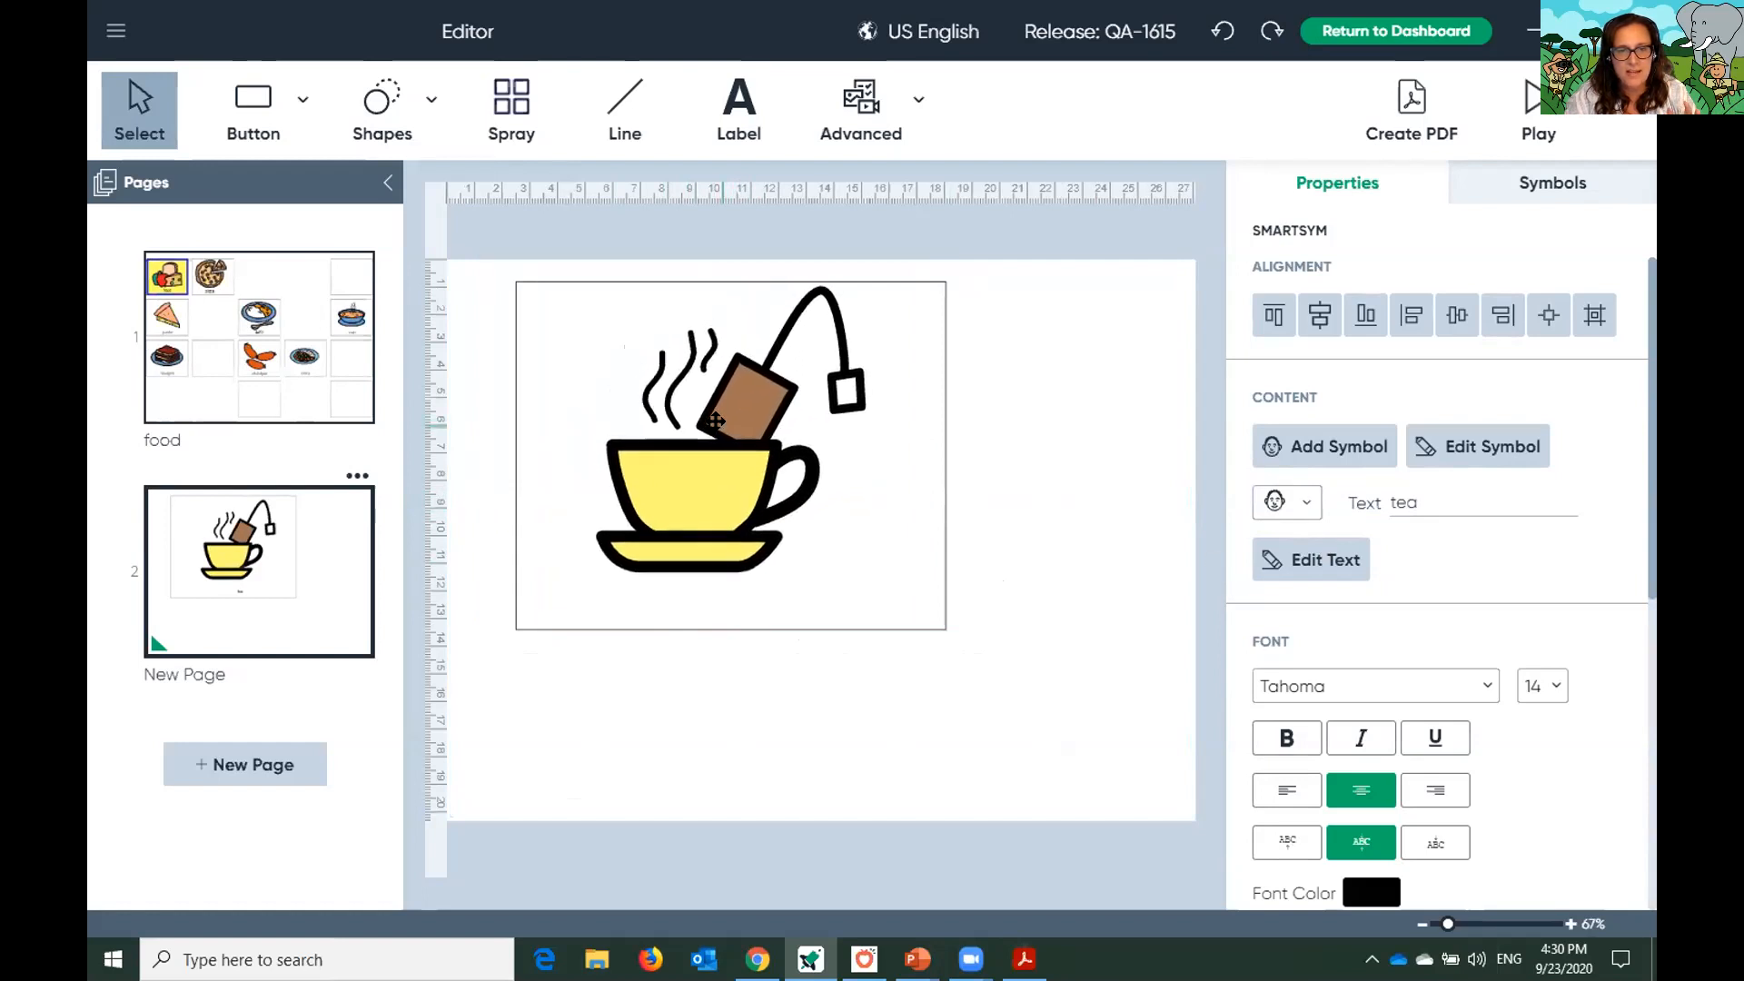
pyautogui.moveTo(951, 606); pyautogui.dragTo(823, 508)
pyautogui.moveTo(728, 470); pyautogui.dragTo(790, 522)
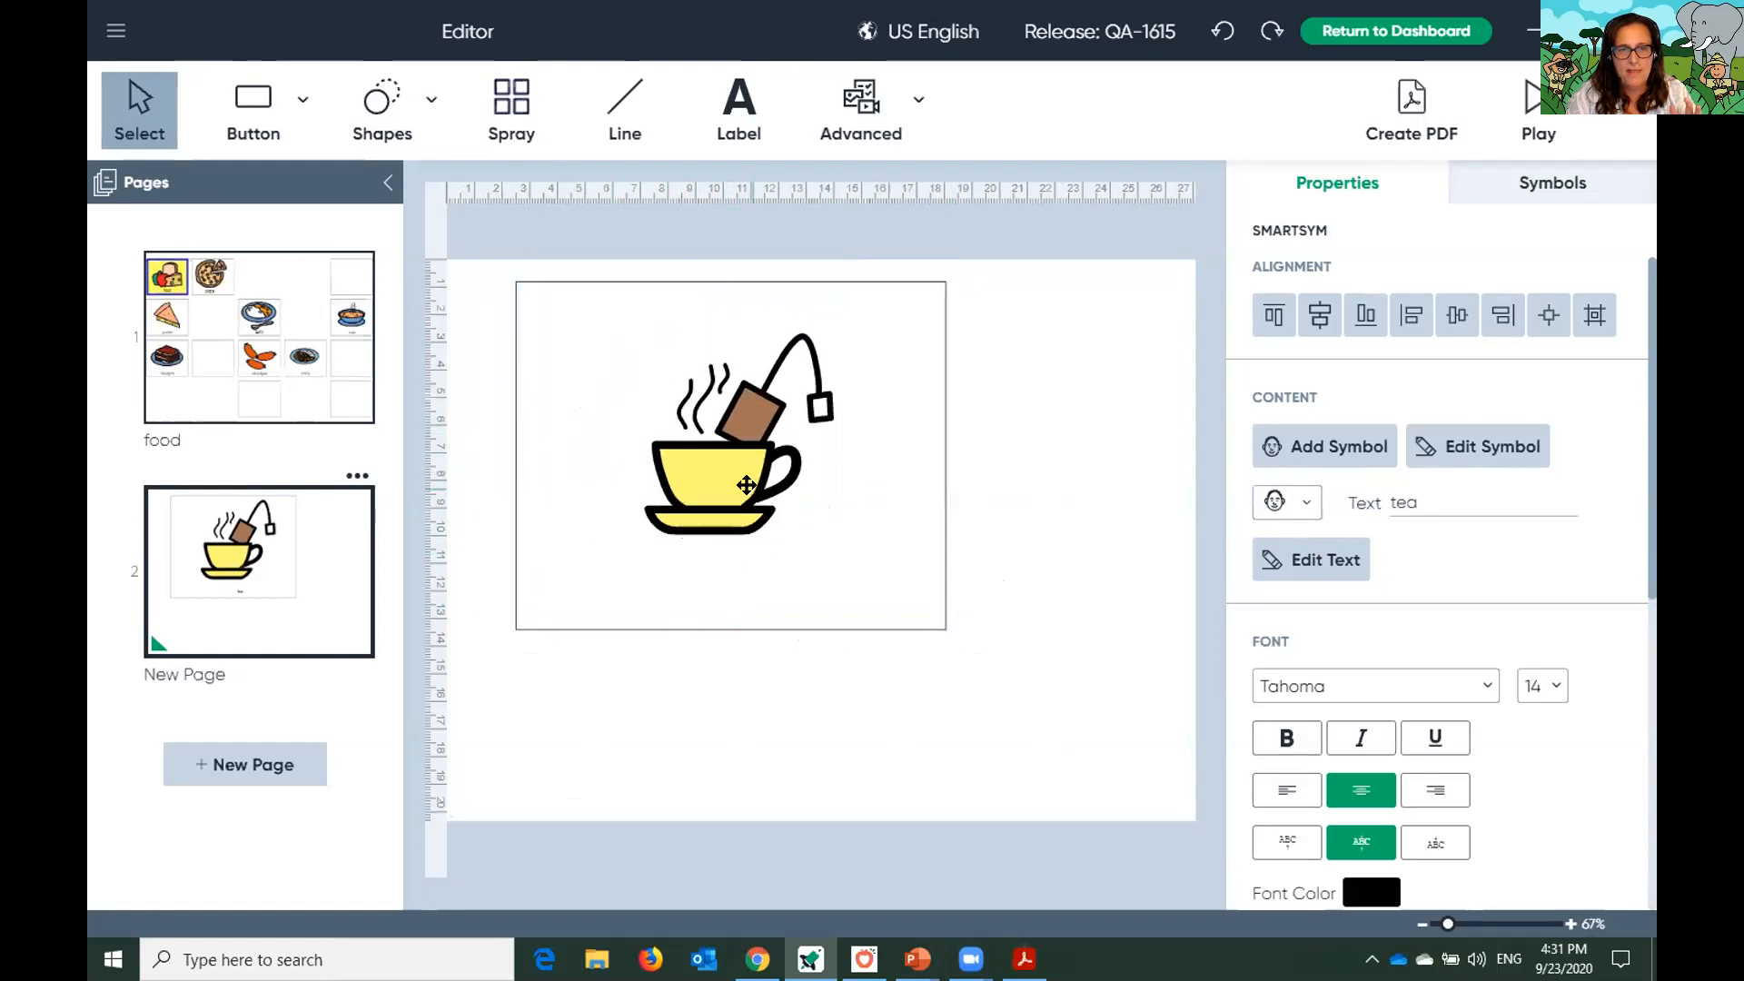
# Add a text label "Cuppa tea" inside the button and position it just below the teacup
pyautogui.click(739, 118)
pyautogui.click(596, 589)
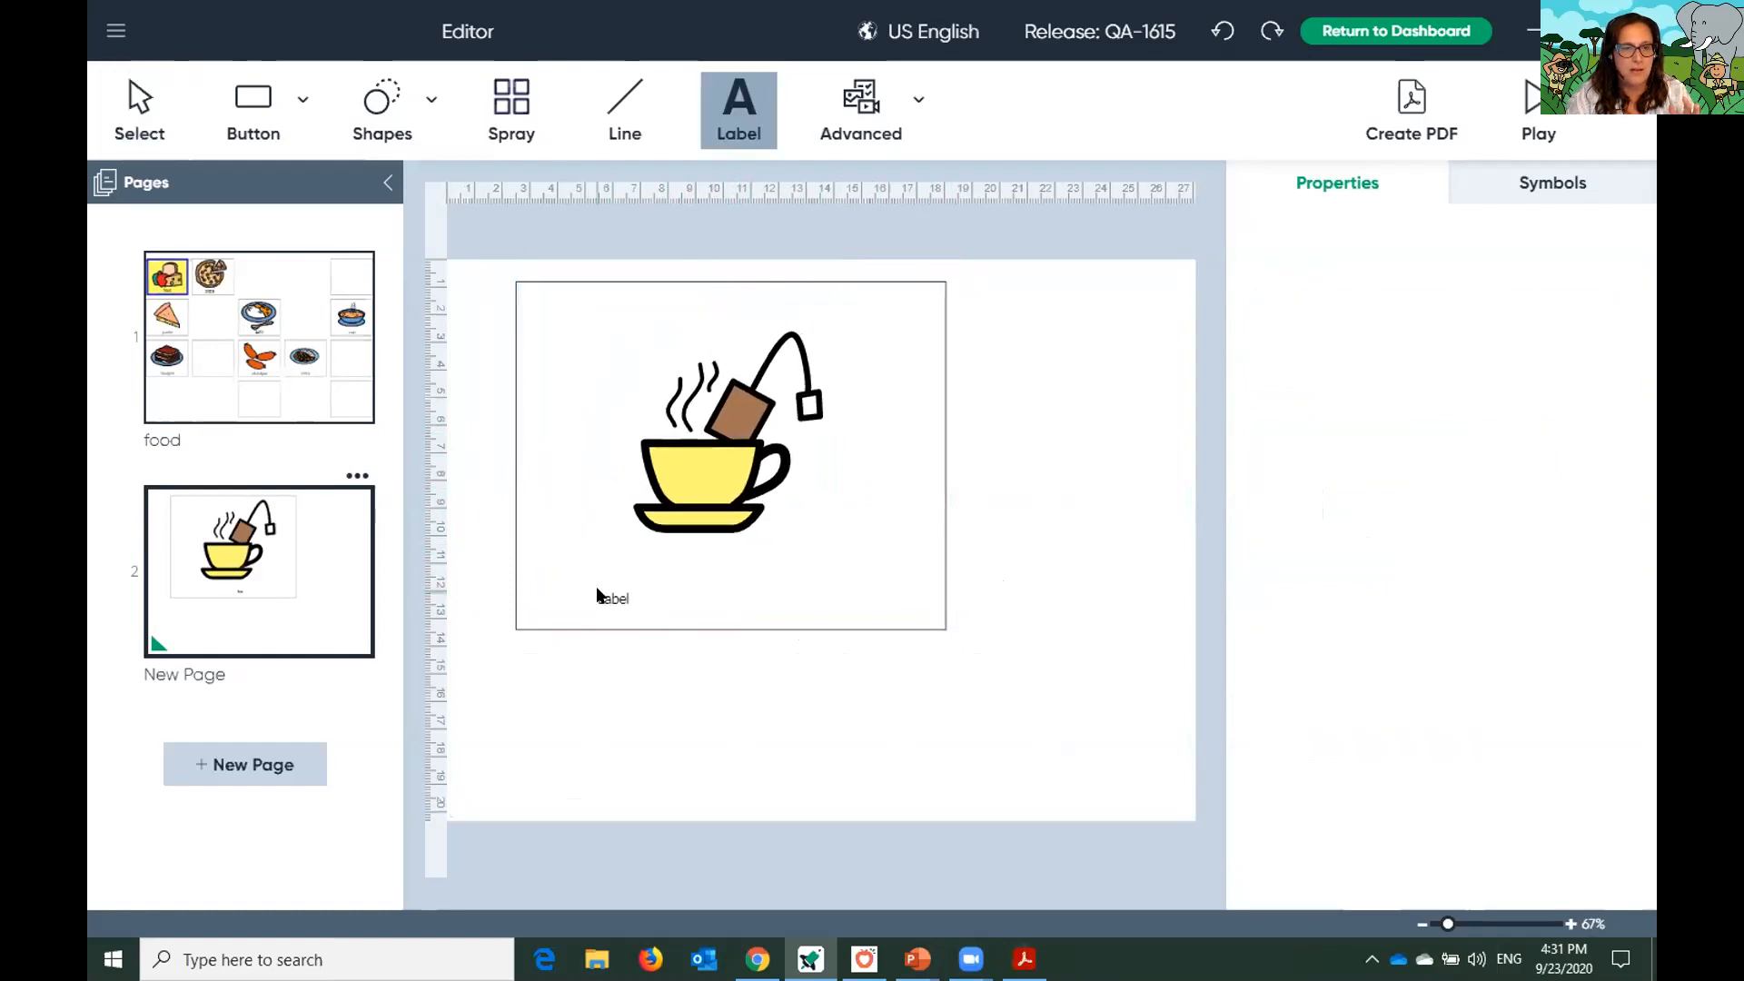
pyautogui.write('Cuppa tea')
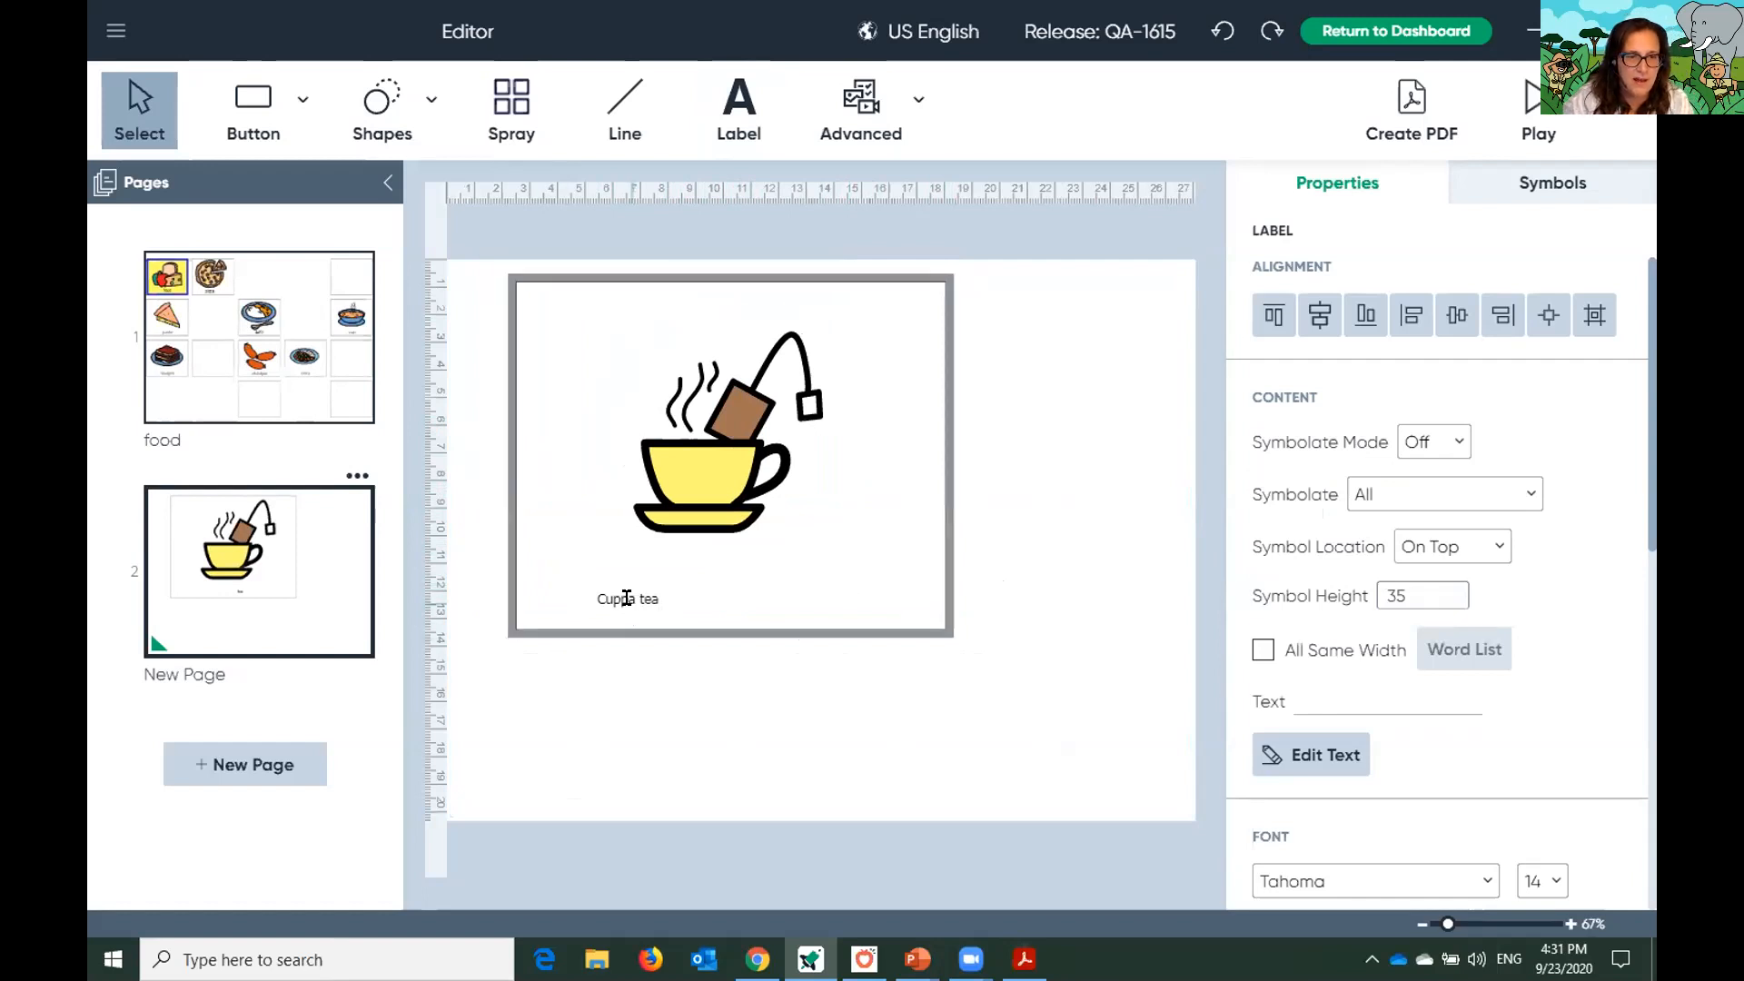
pyautogui.click(917, 754)
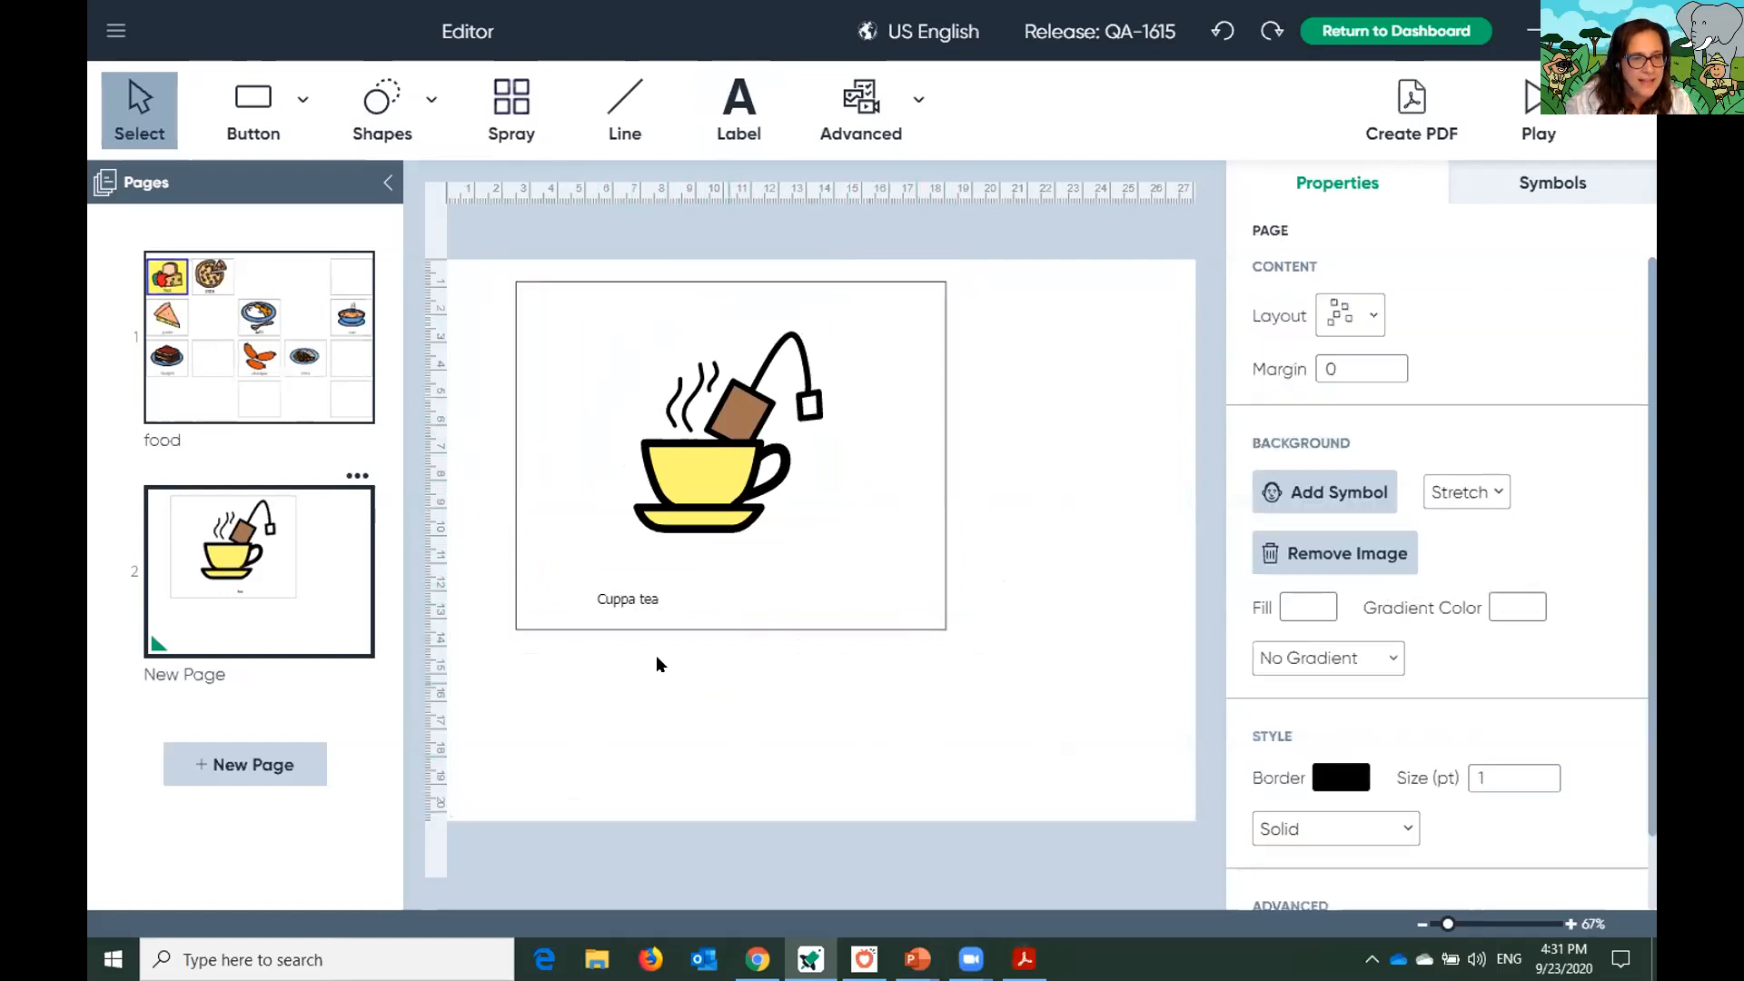
pyautogui.click(633, 606)
pyautogui.moveTo(660, 587); pyautogui.dragTo(731, 559)
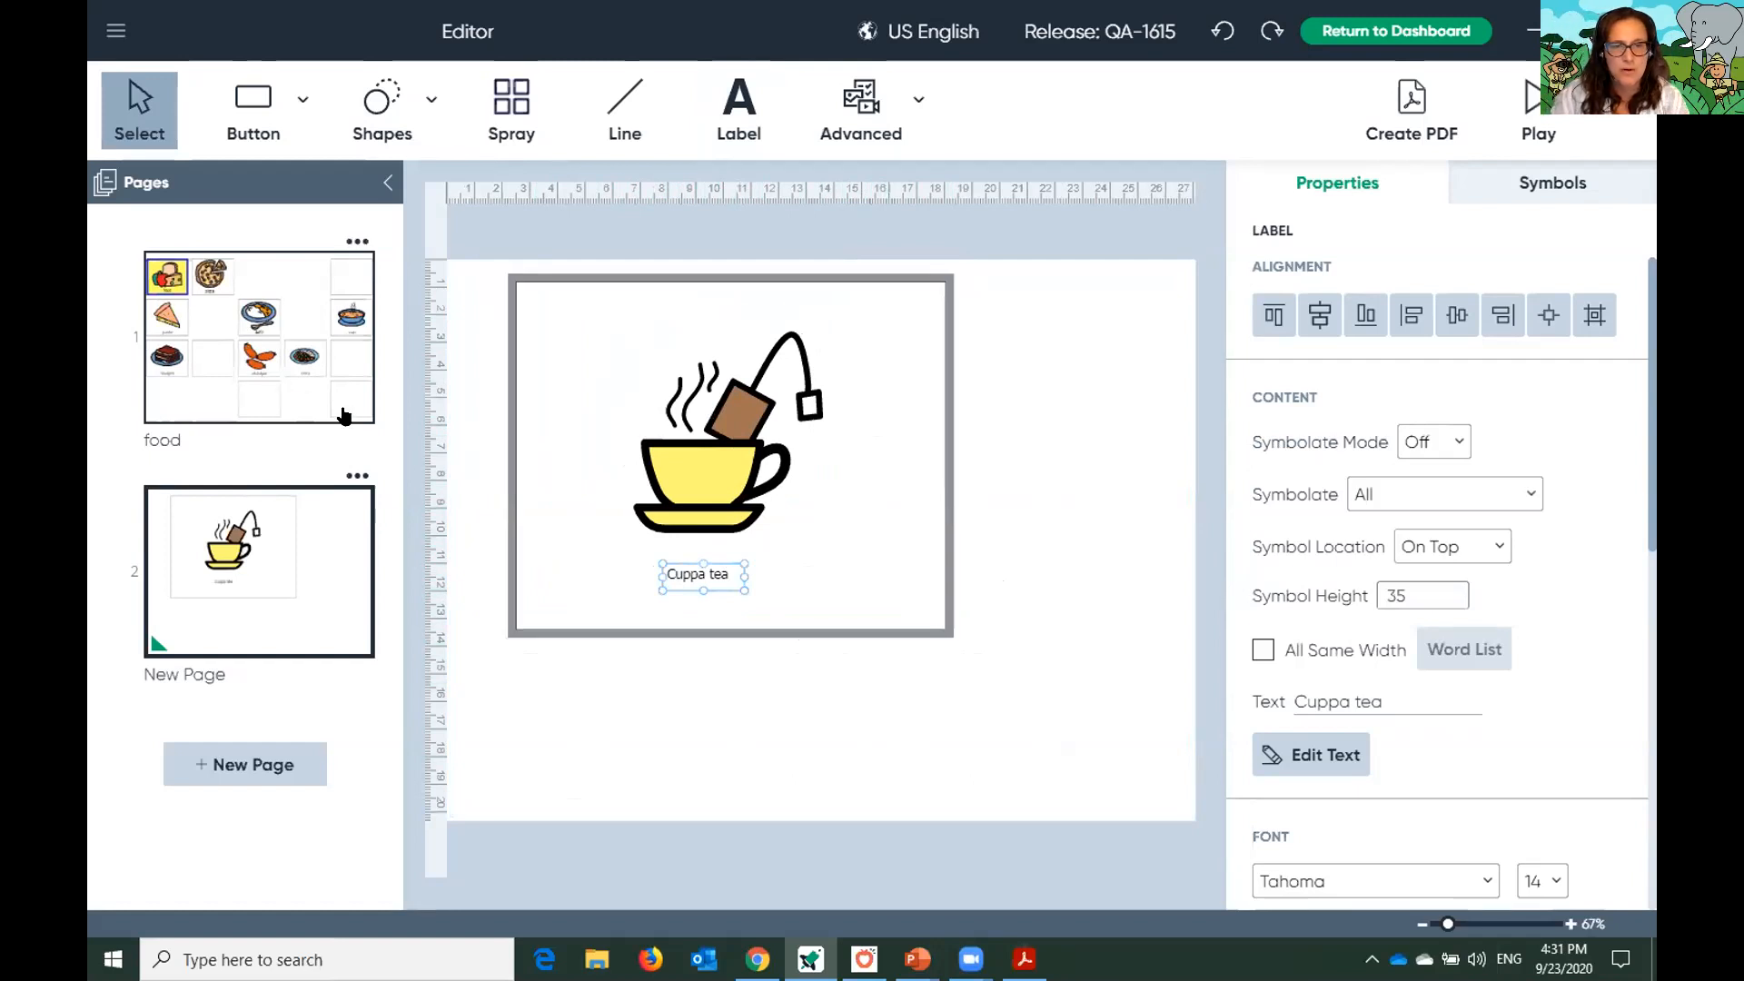
# Select the buttons on the food page together and examine which properties can be changed for all of them
pyautogui.click(236, 365)
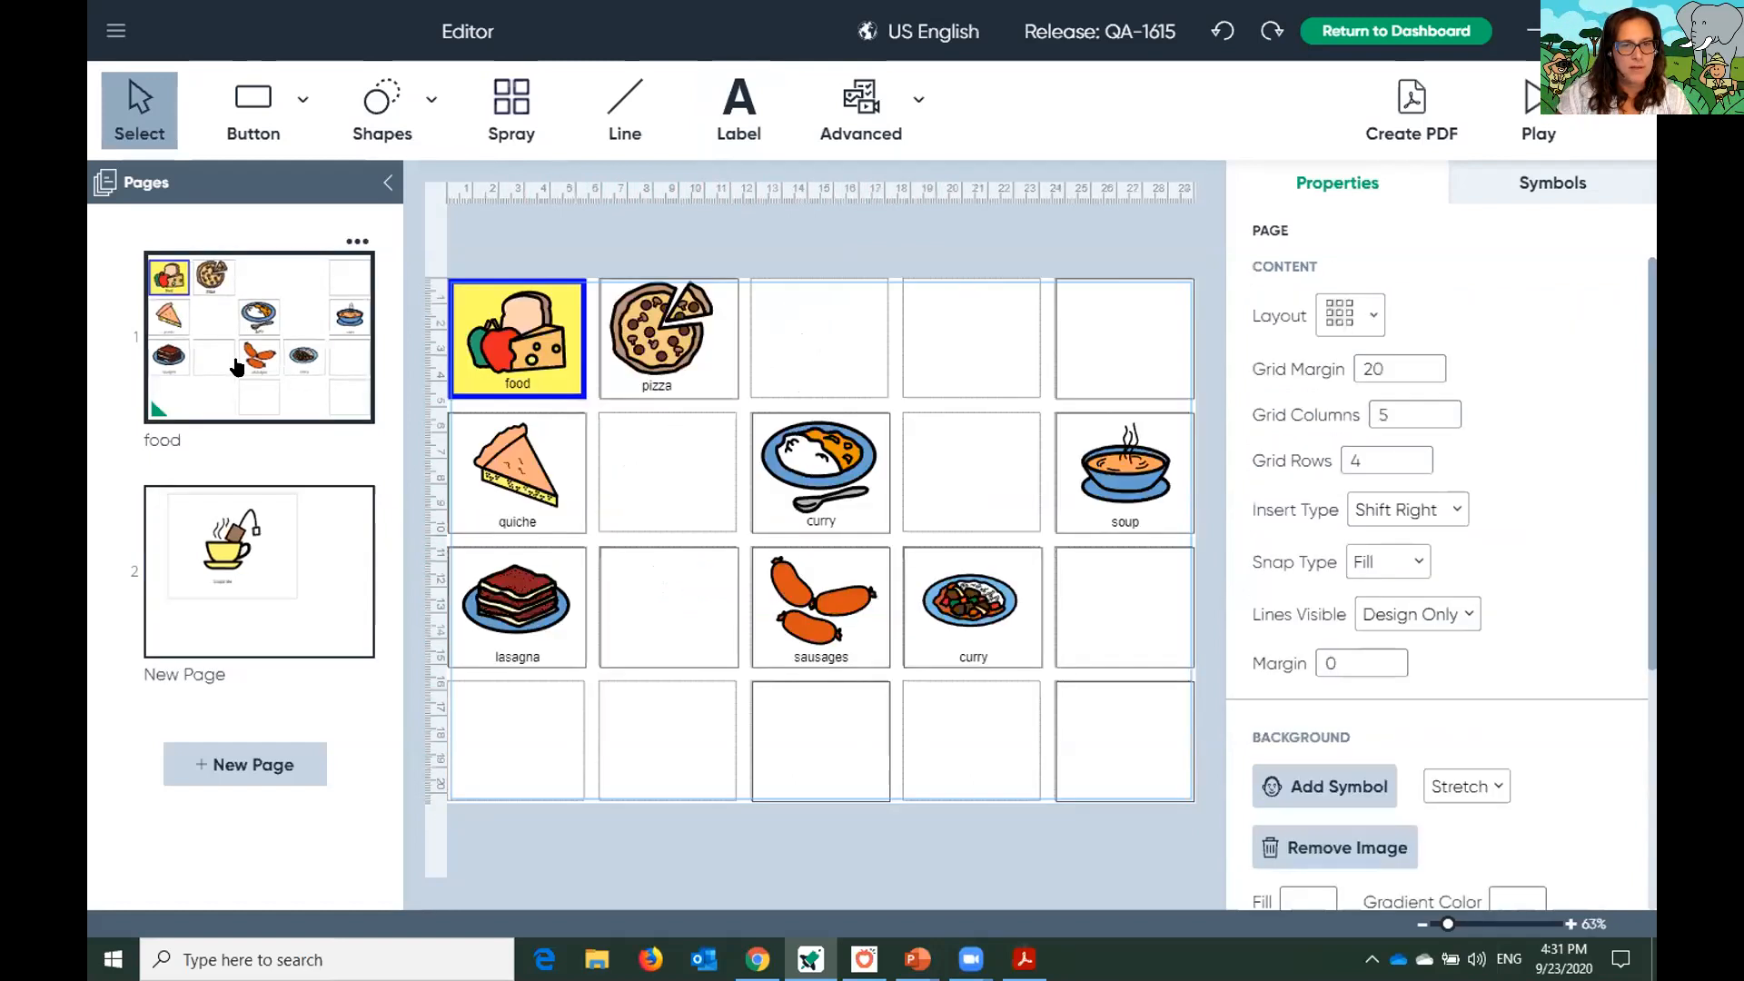
pyautogui.moveTo(522, 334); pyautogui.dragTo(1206, 713)
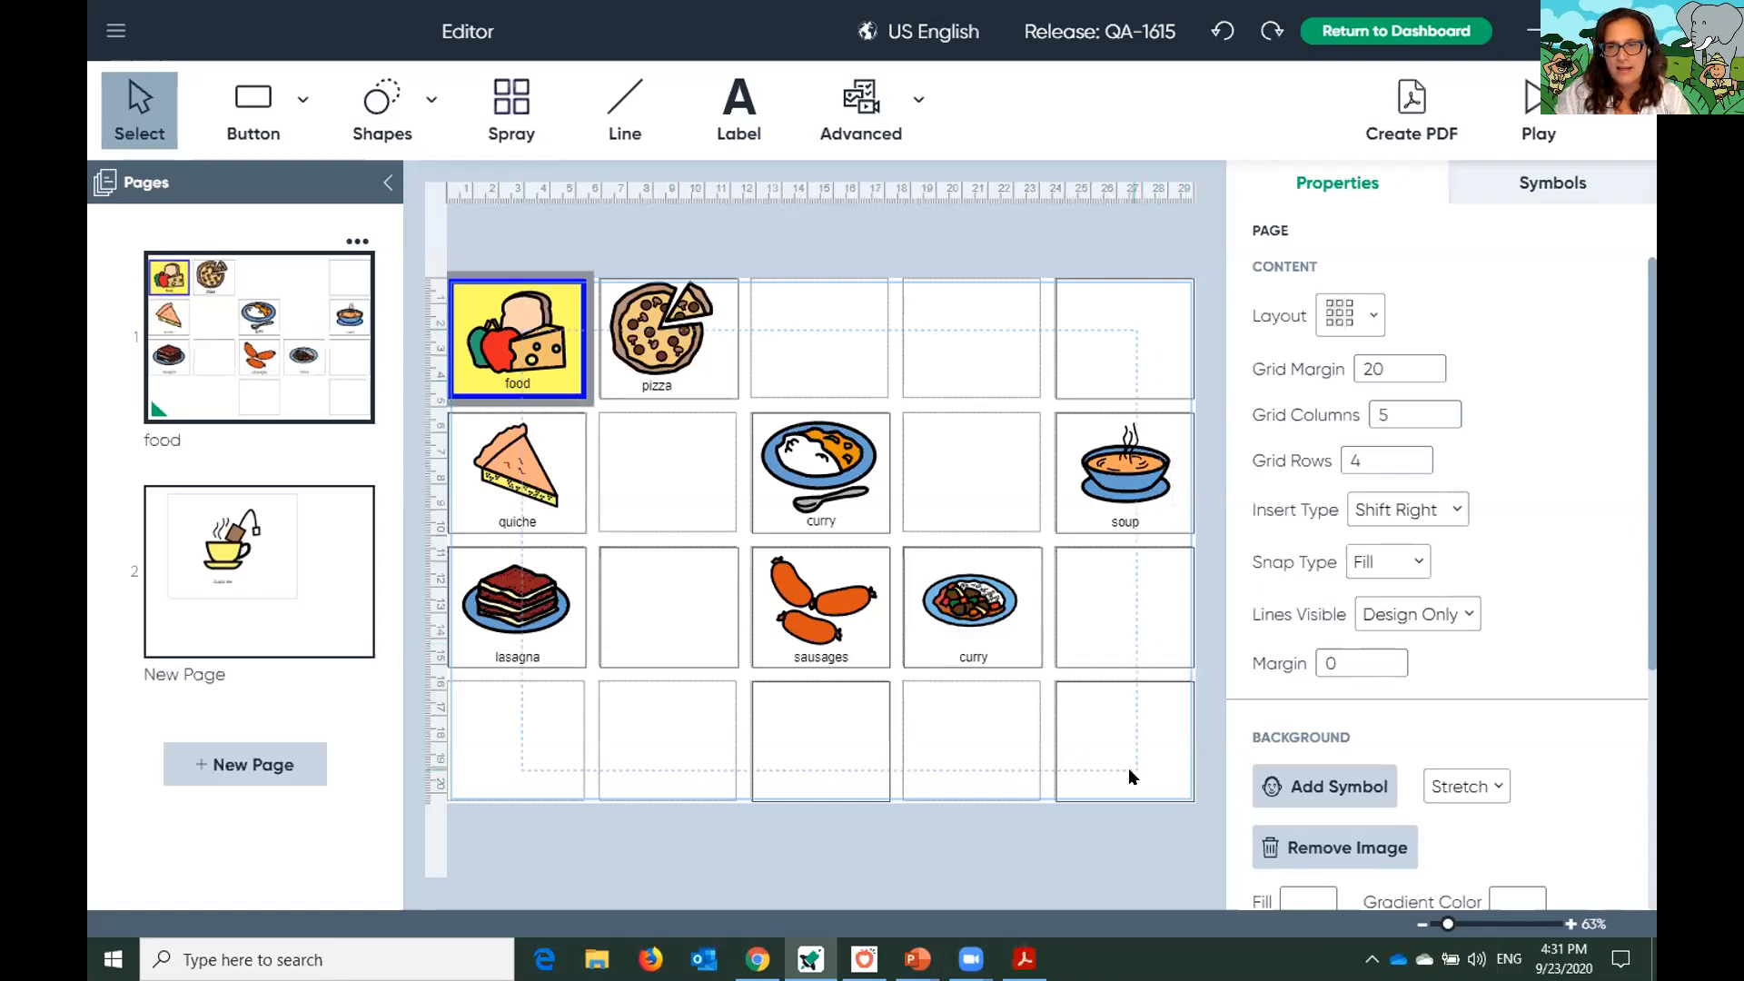
pyautogui.moveTo(1127, 771); pyautogui.dragTo(1126, 770)
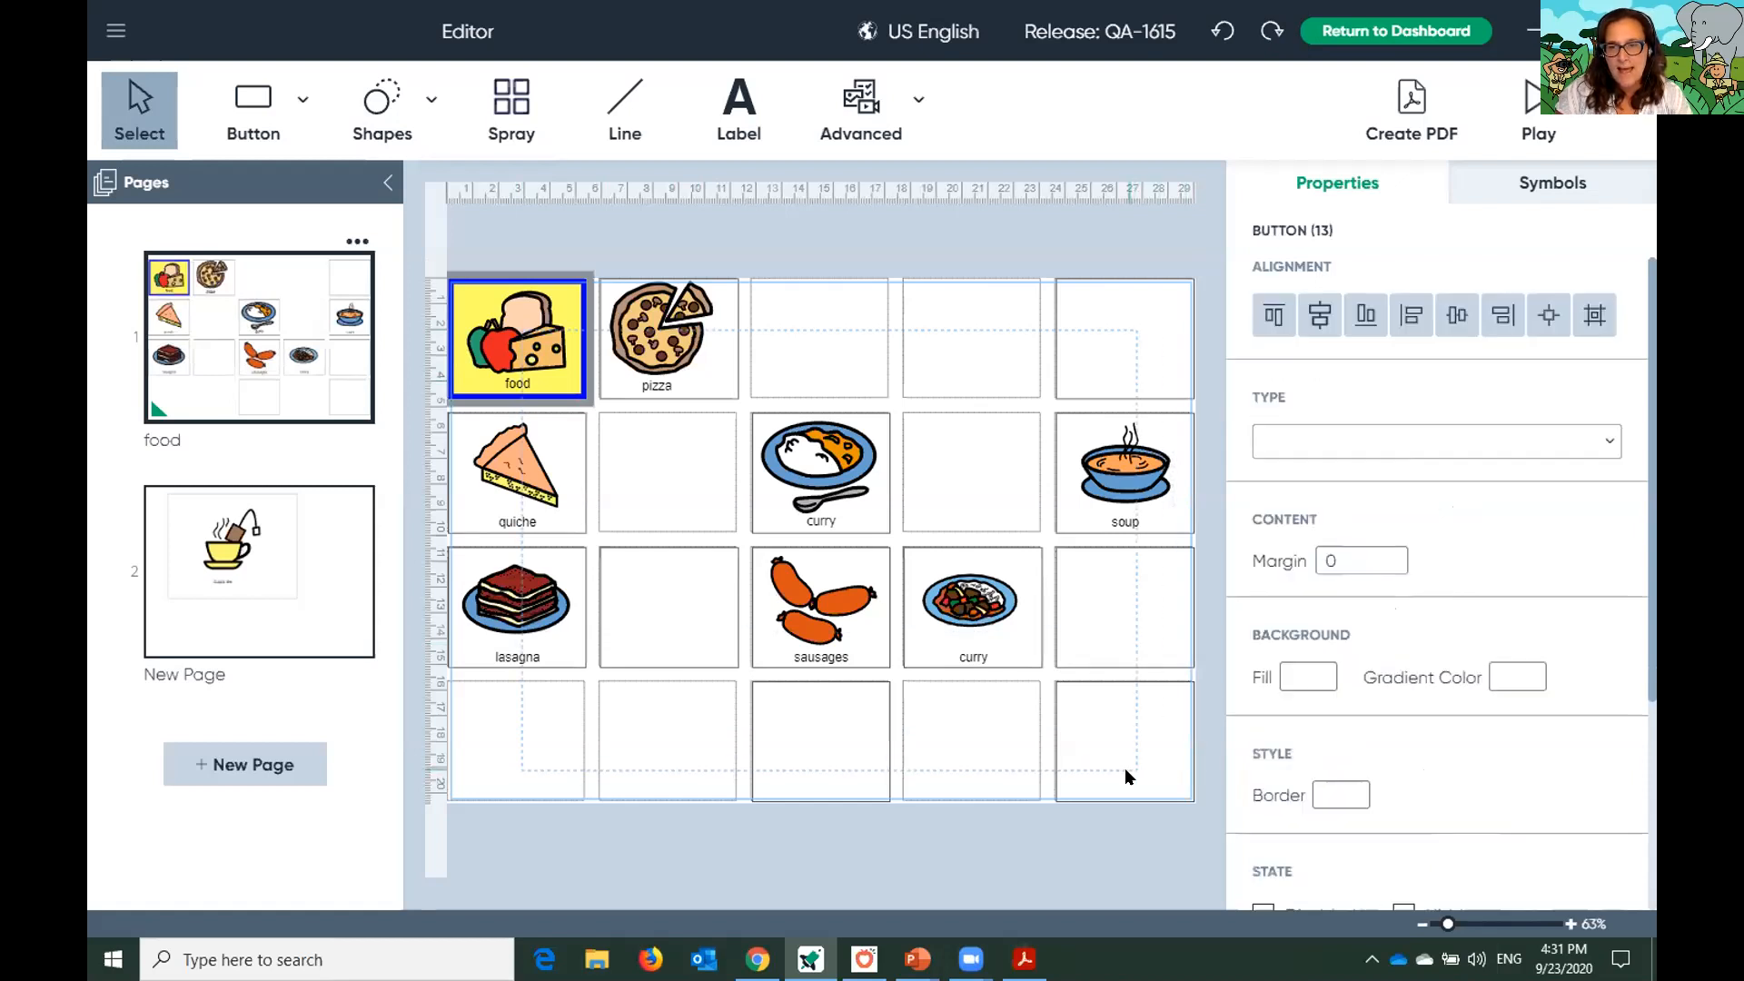
pyautogui.scroll(-1, 1381, 692)
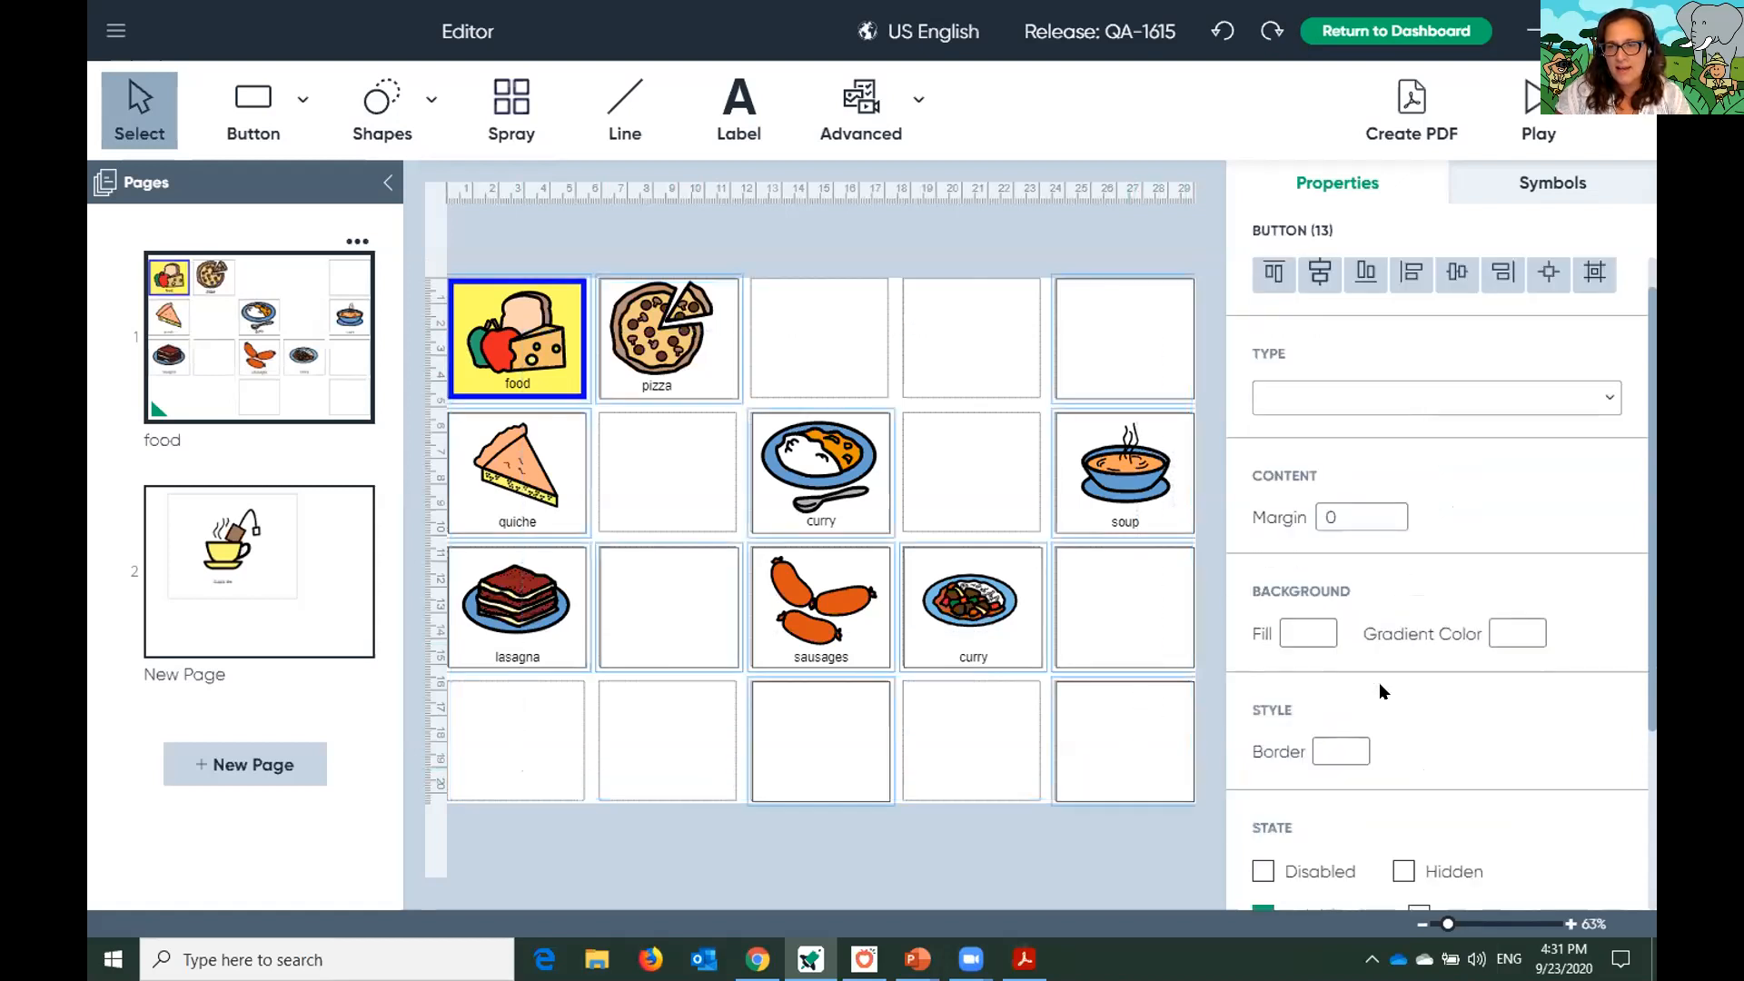
pyautogui.scroll(-2, 1381, 692)
pyautogui.scroll(-1, 1379, 684)
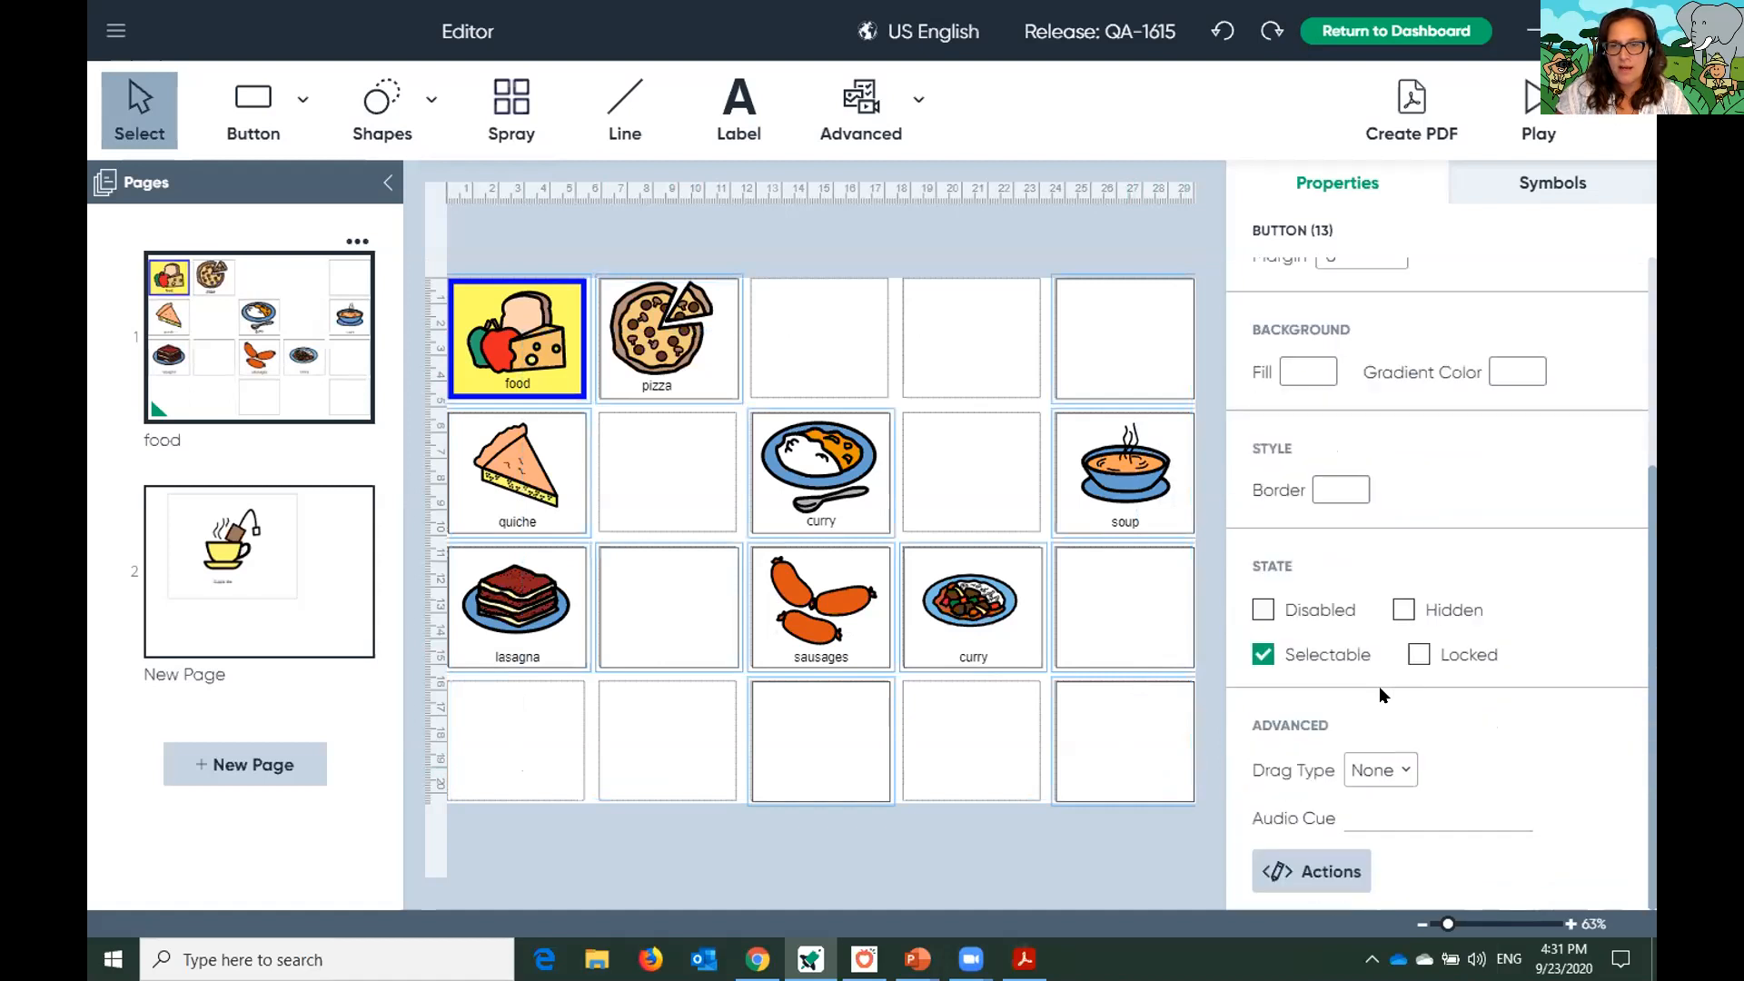
pyautogui.scroll(3, 1379, 685)
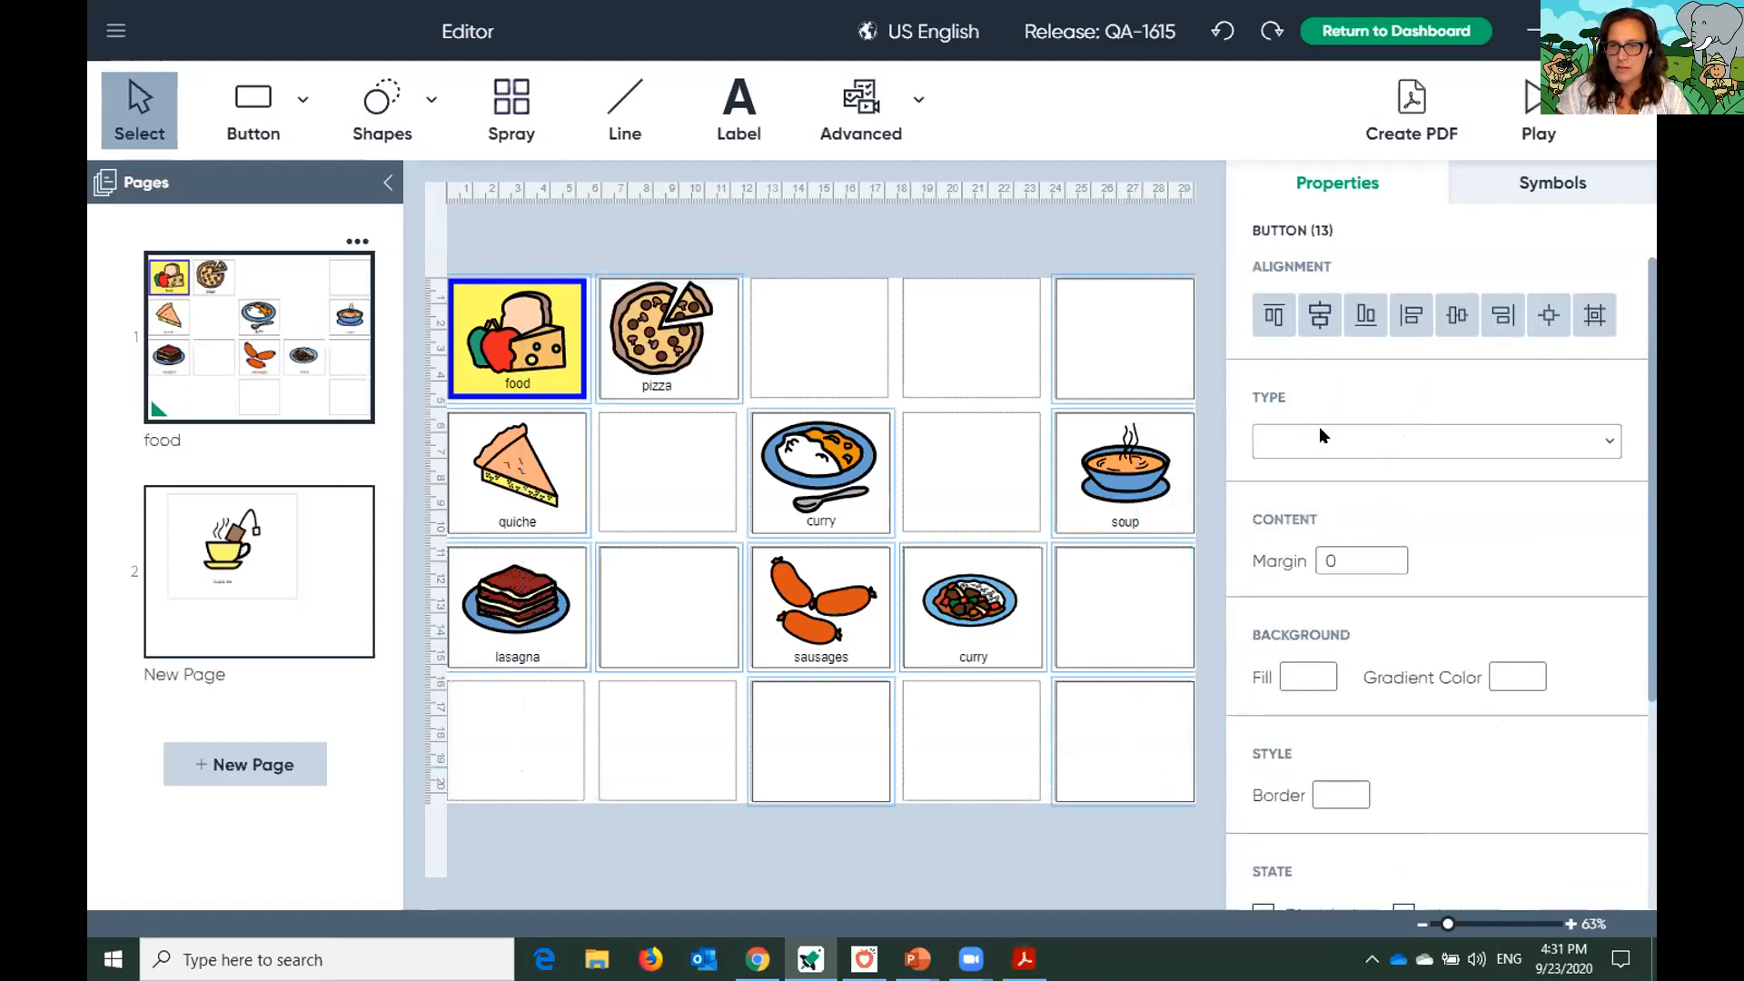
pyautogui.click(1124, 820)
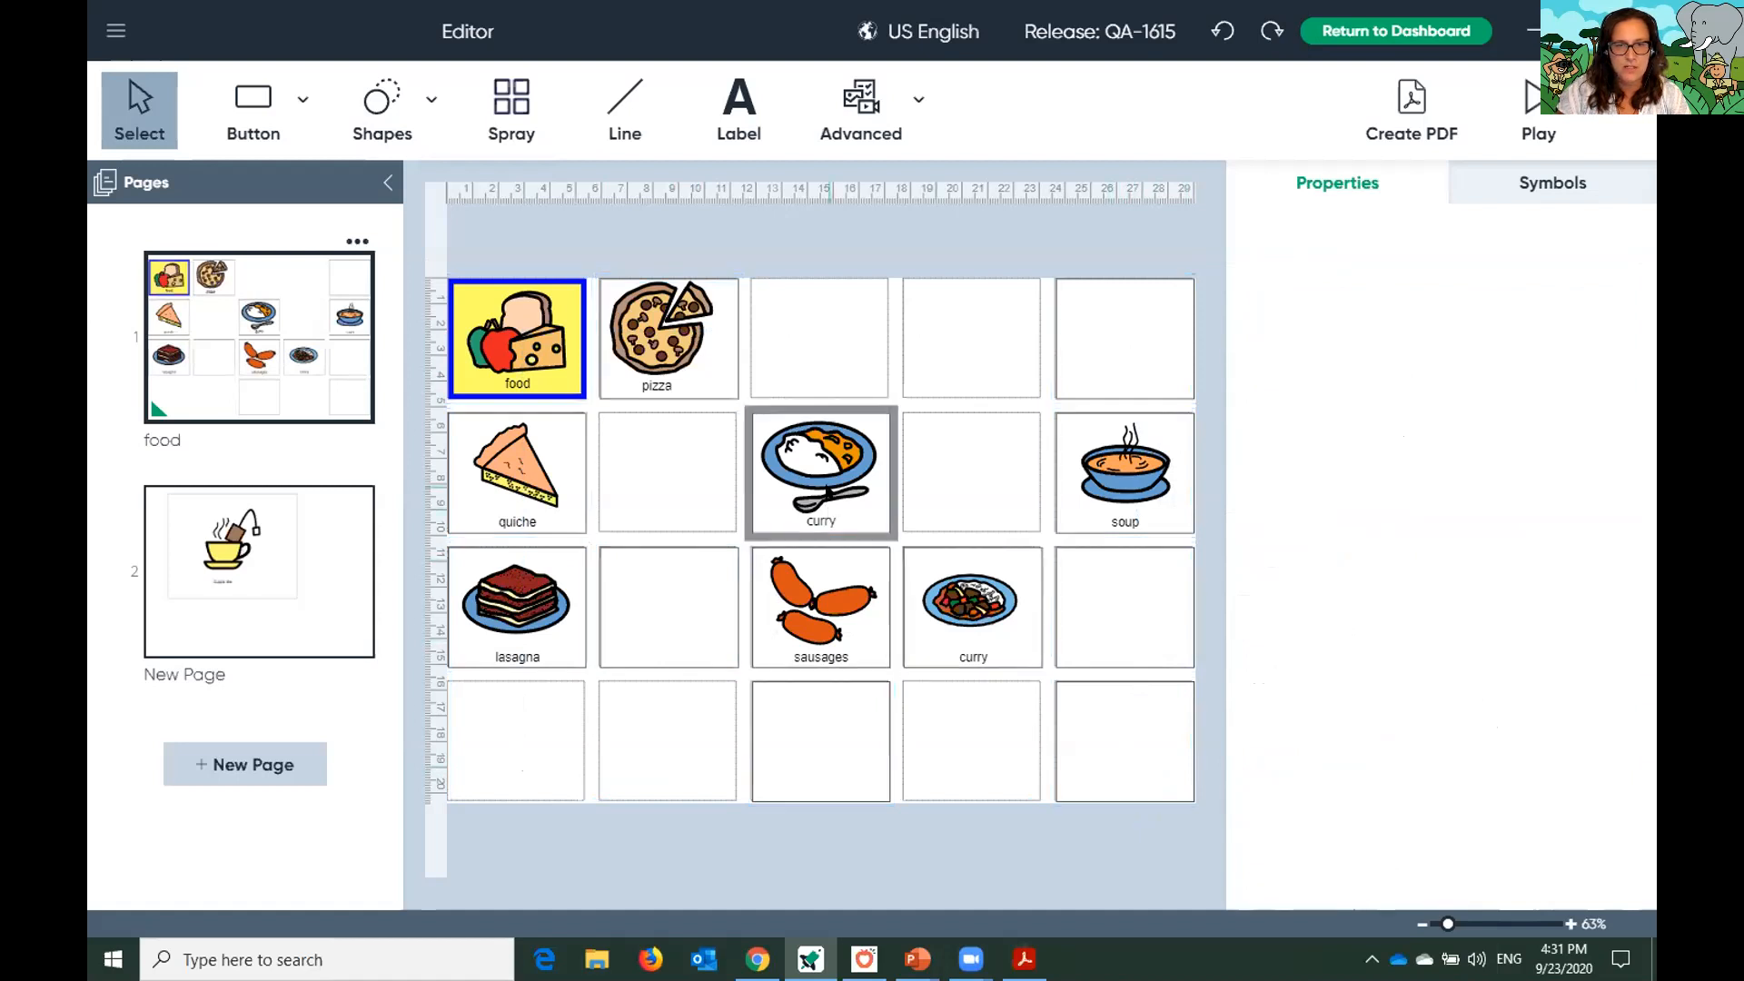
# Set the font size of the second-row curry button to 60
pyautogui.click(821, 468)
pyautogui.scroll(-2, 1371, 654)
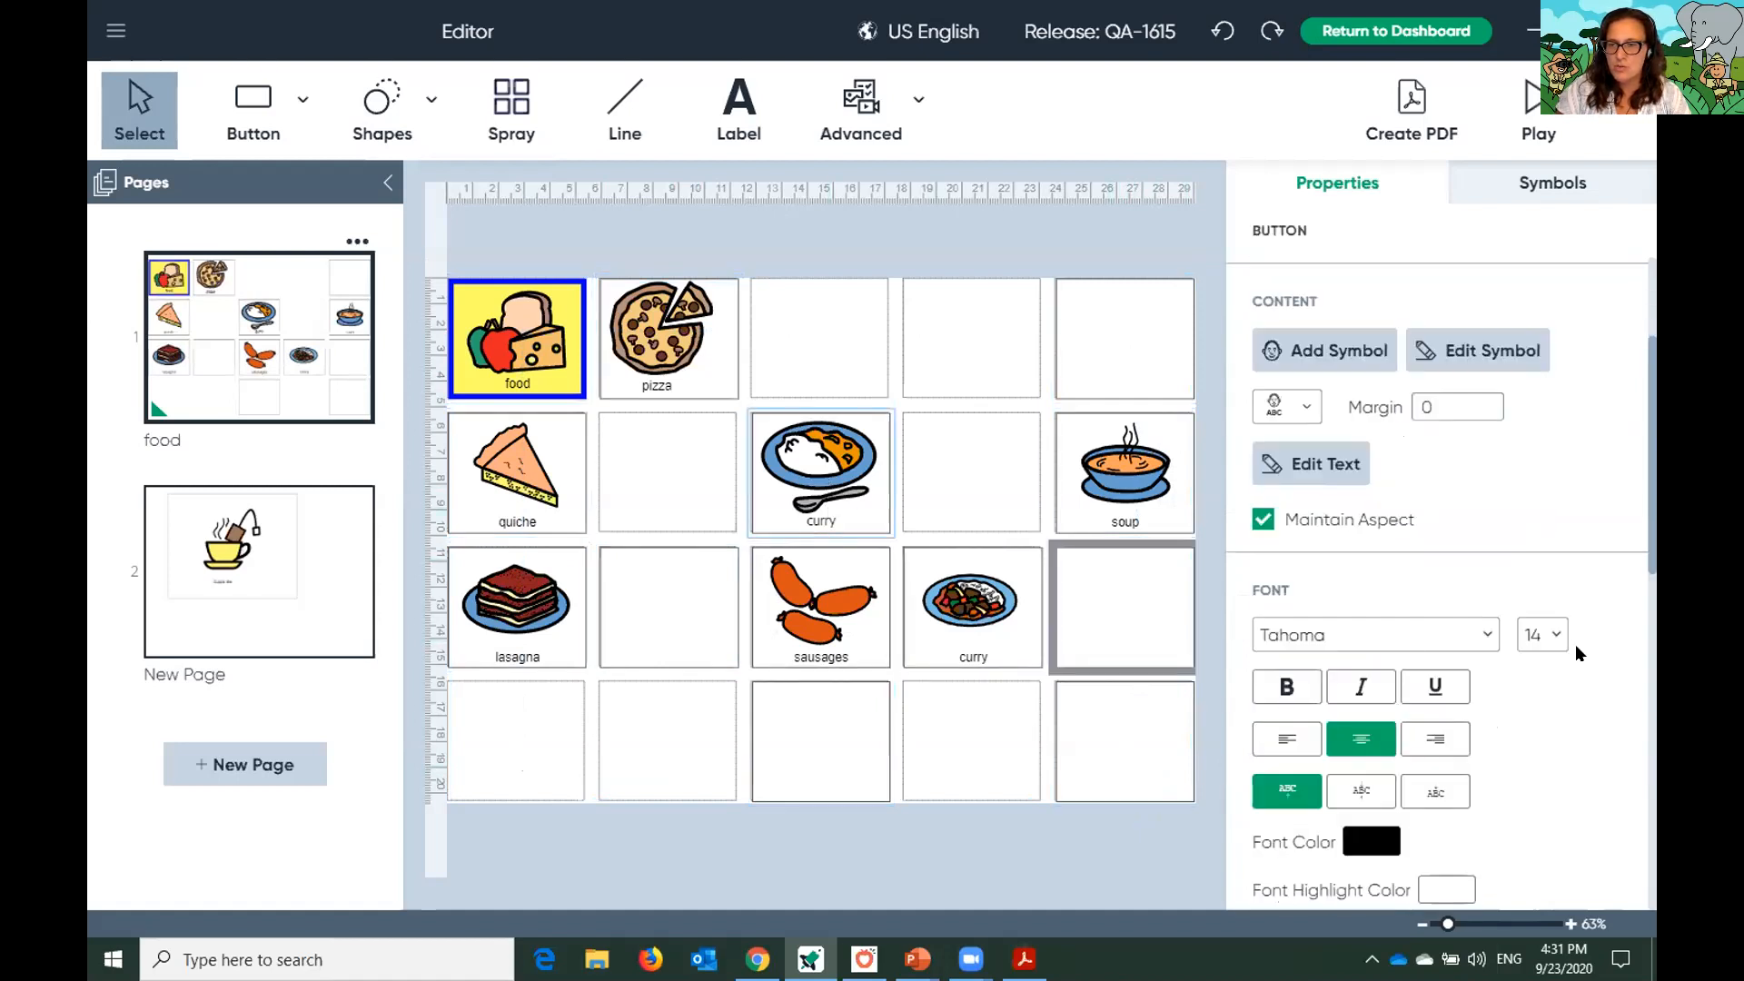
pyautogui.click(1544, 634)
pyautogui.click(1528, 542)
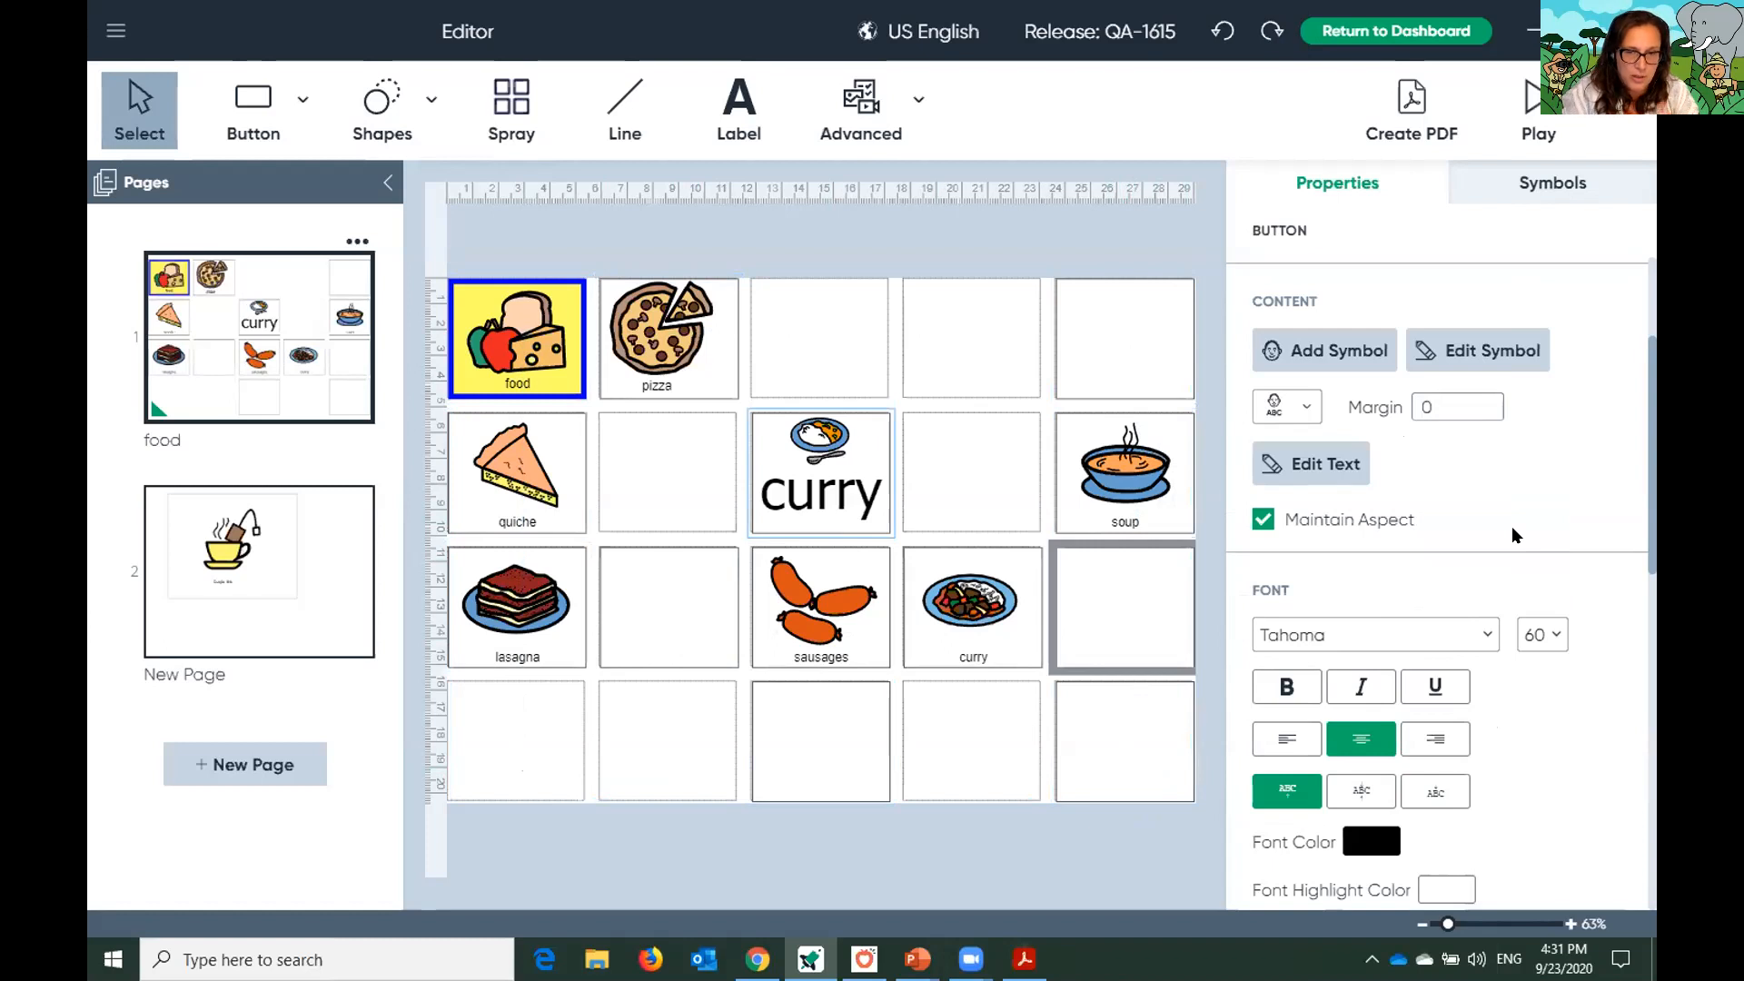
# Set the soup button's text to the IrishGrover font at size 60
pyautogui.click(1106, 486)
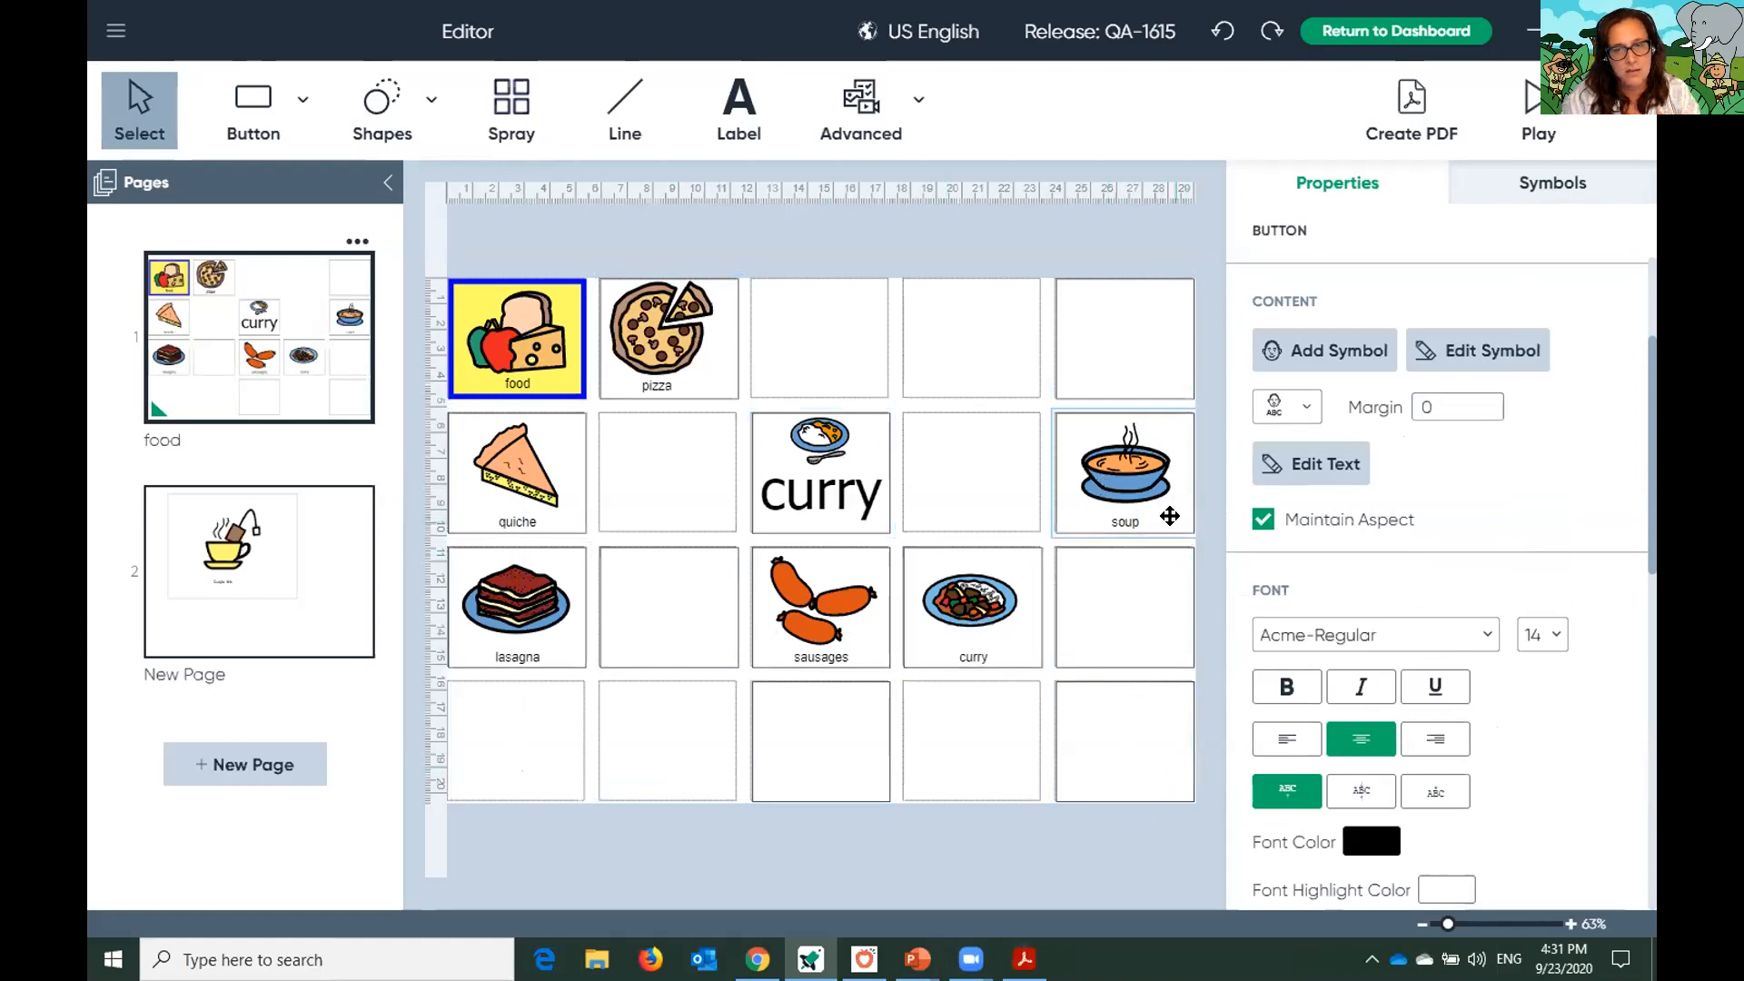
pyautogui.click(1476, 640)
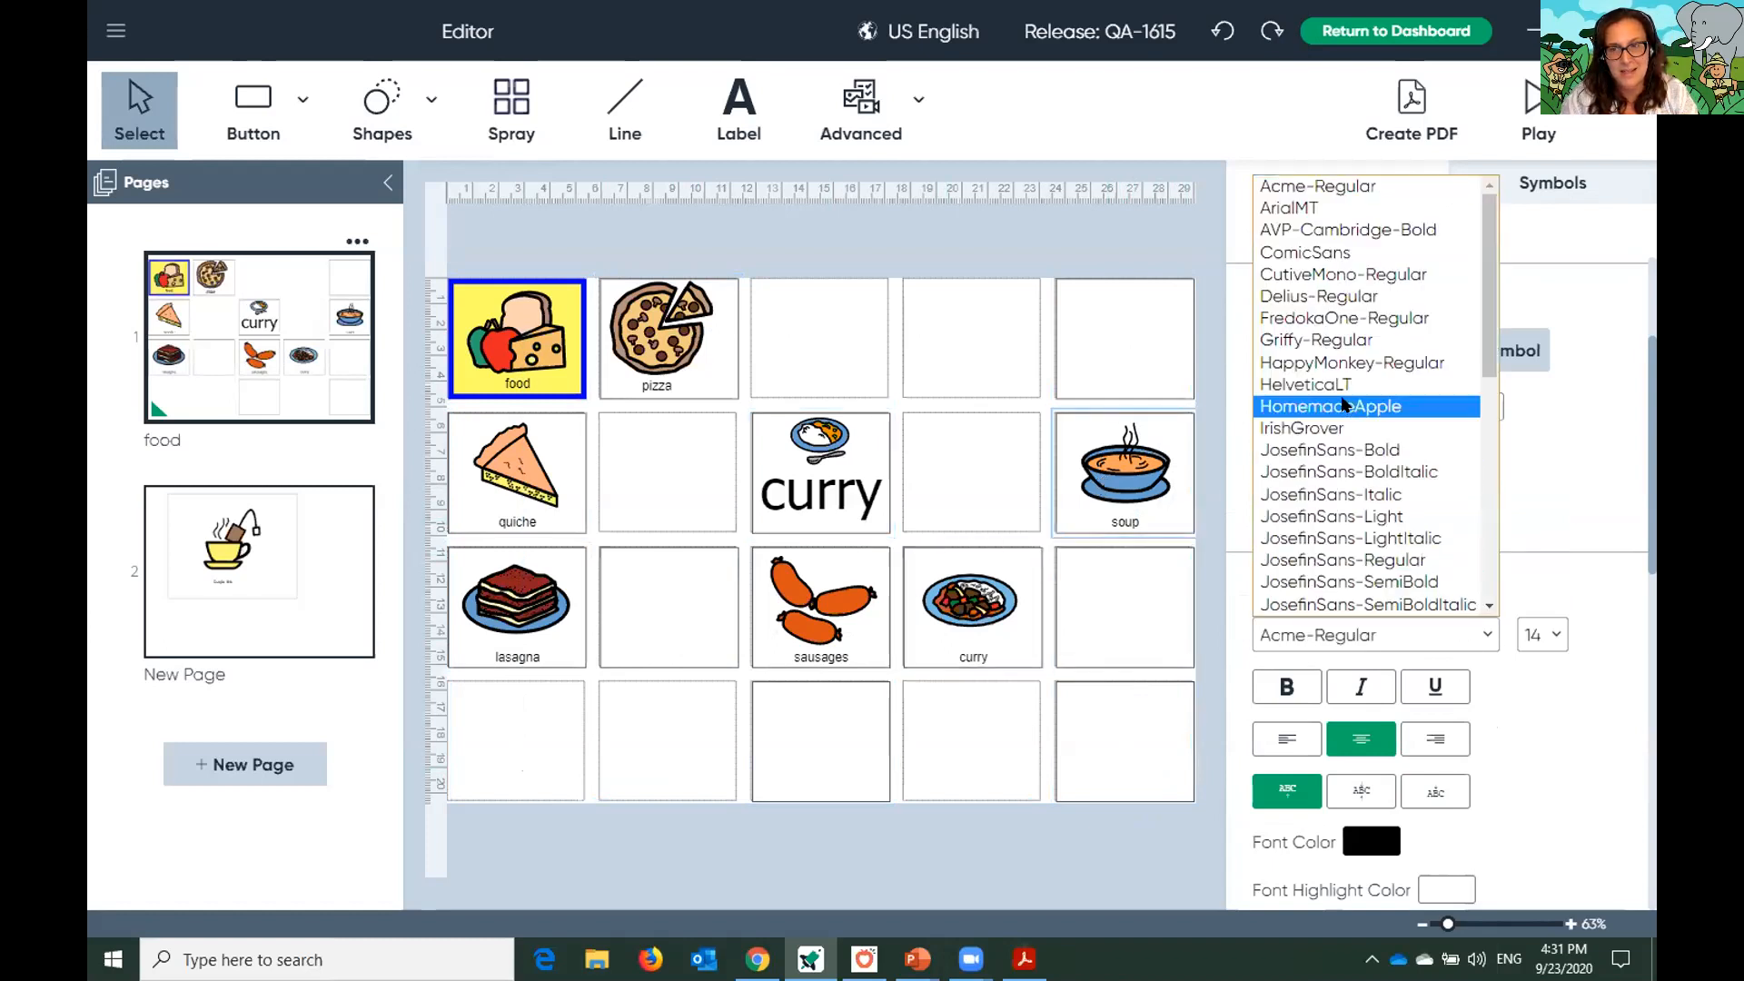
pyautogui.click(1337, 428)
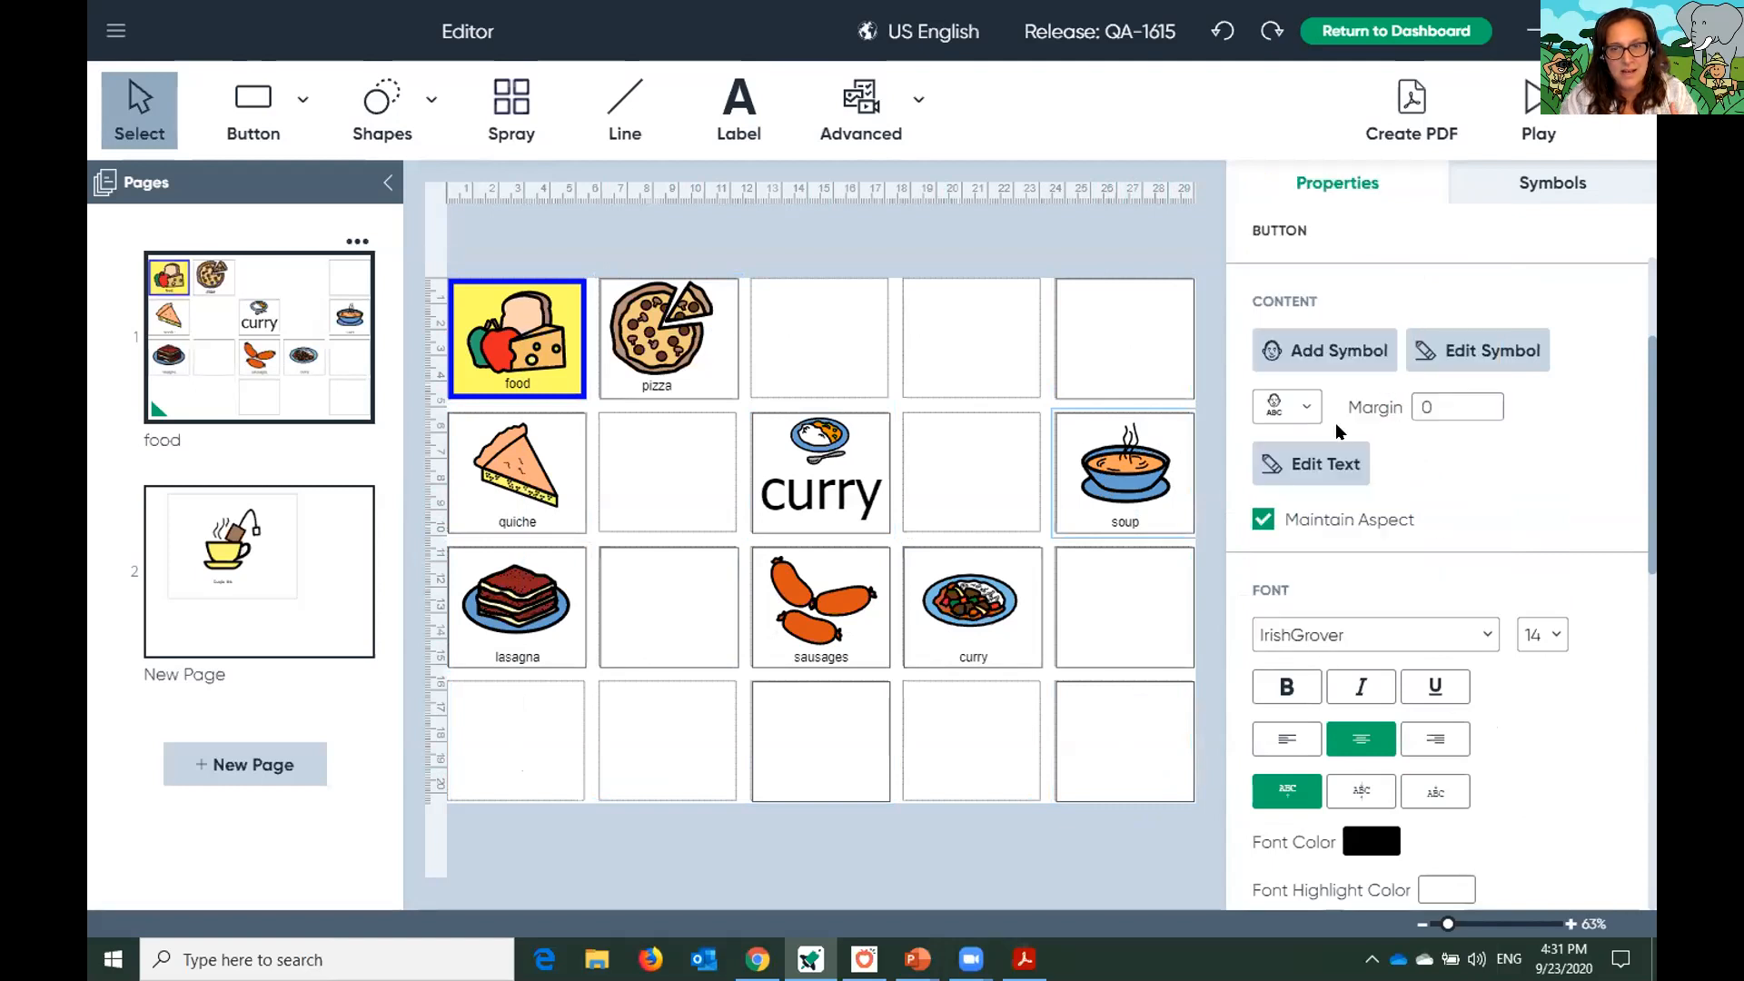
pyautogui.click(1543, 634)
pyautogui.click(1532, 538)
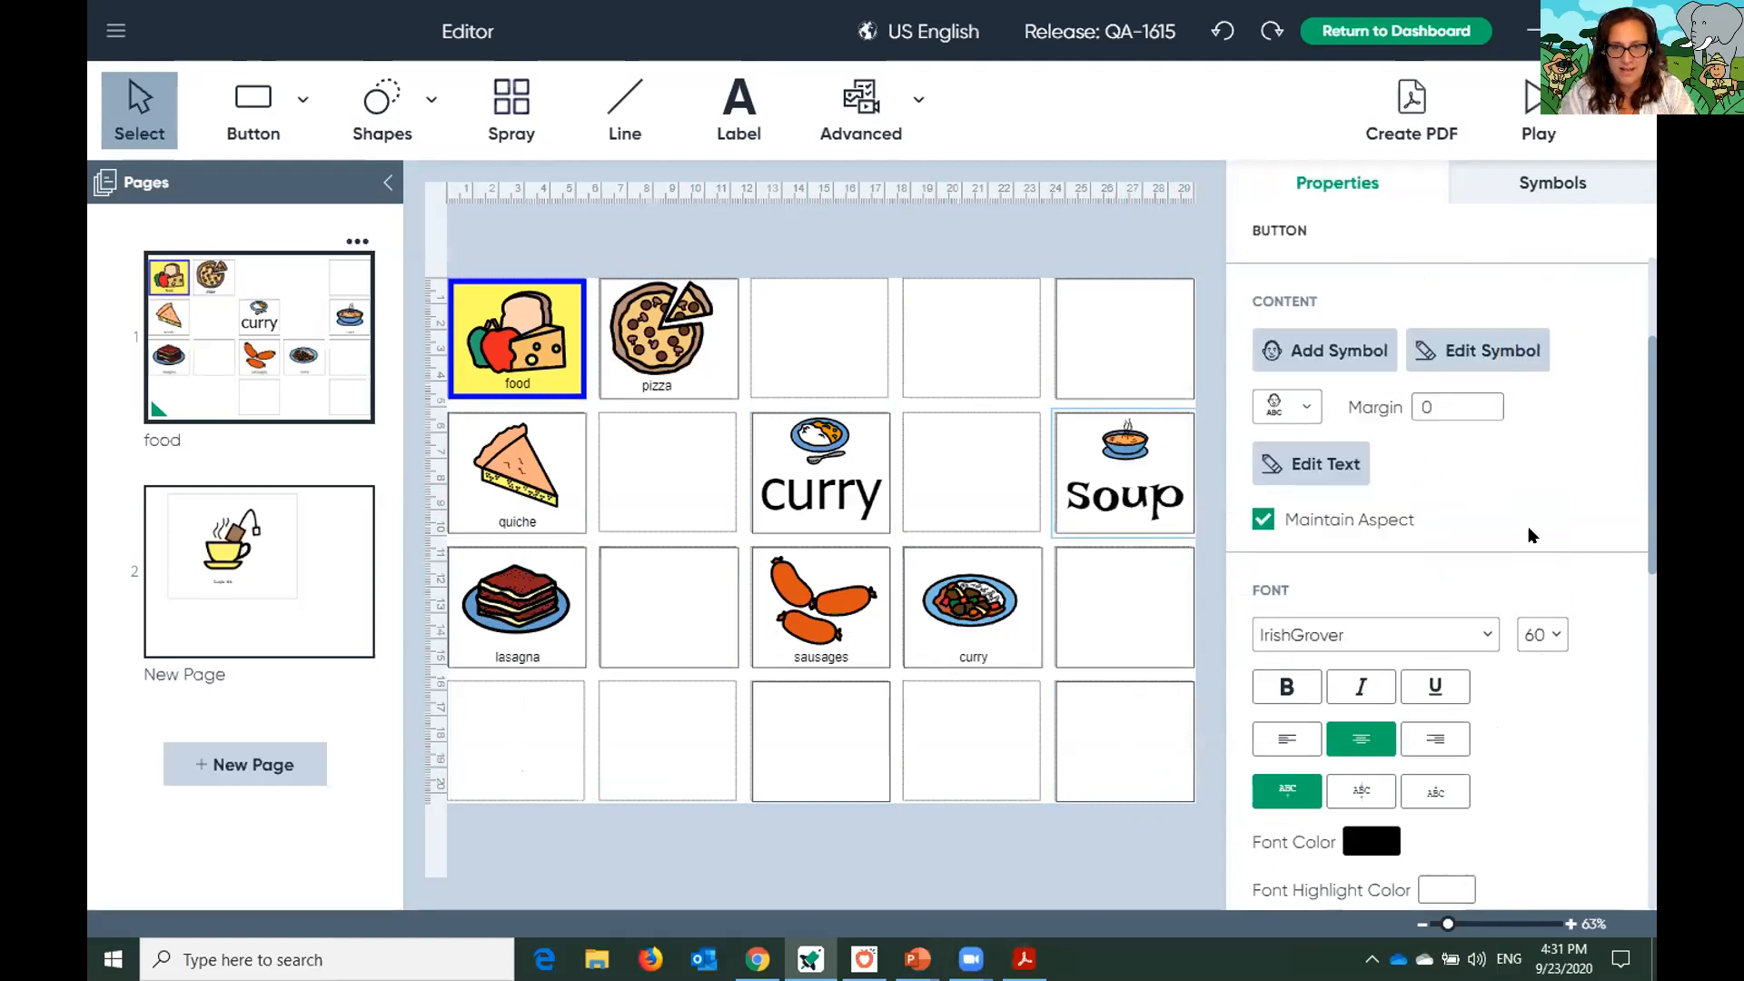
# Set the second page's "Cuppa tea" label to font size 84, enlarging and repositioning its frame so the full text sits under the teacup
pyautogui.click(261, 556)
pyautogui.click(692, 575)
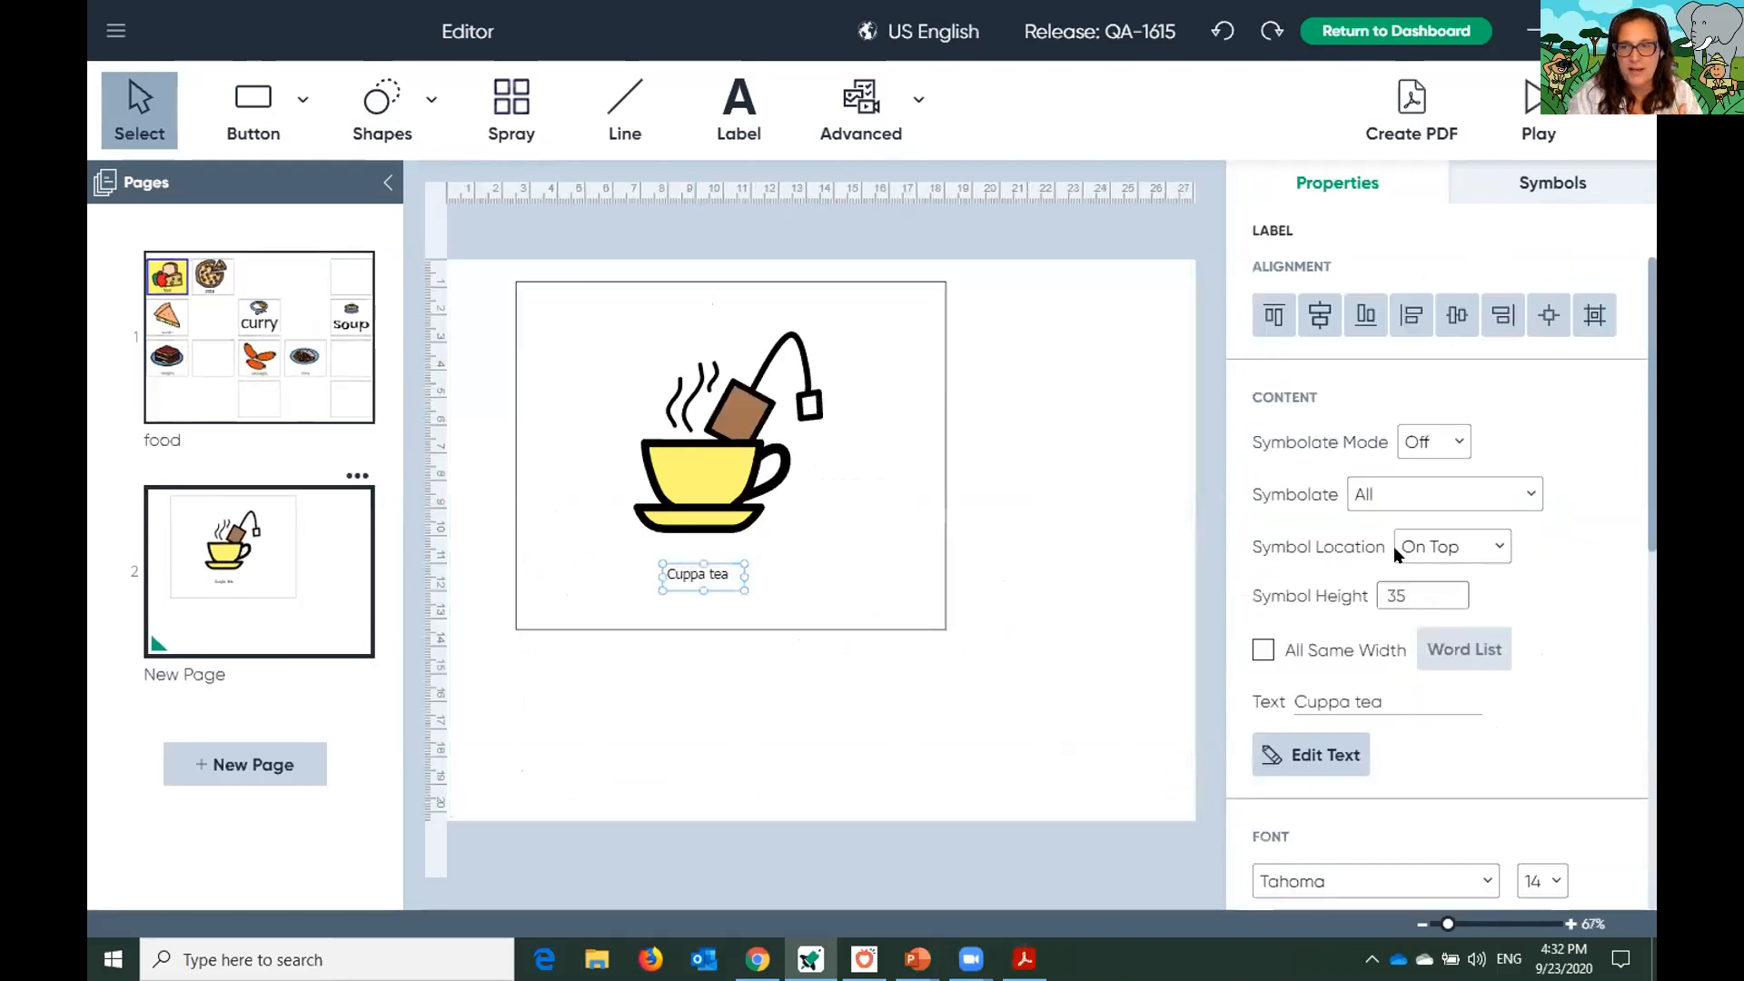
pyautogui.scroll(-4, 1417, 694)
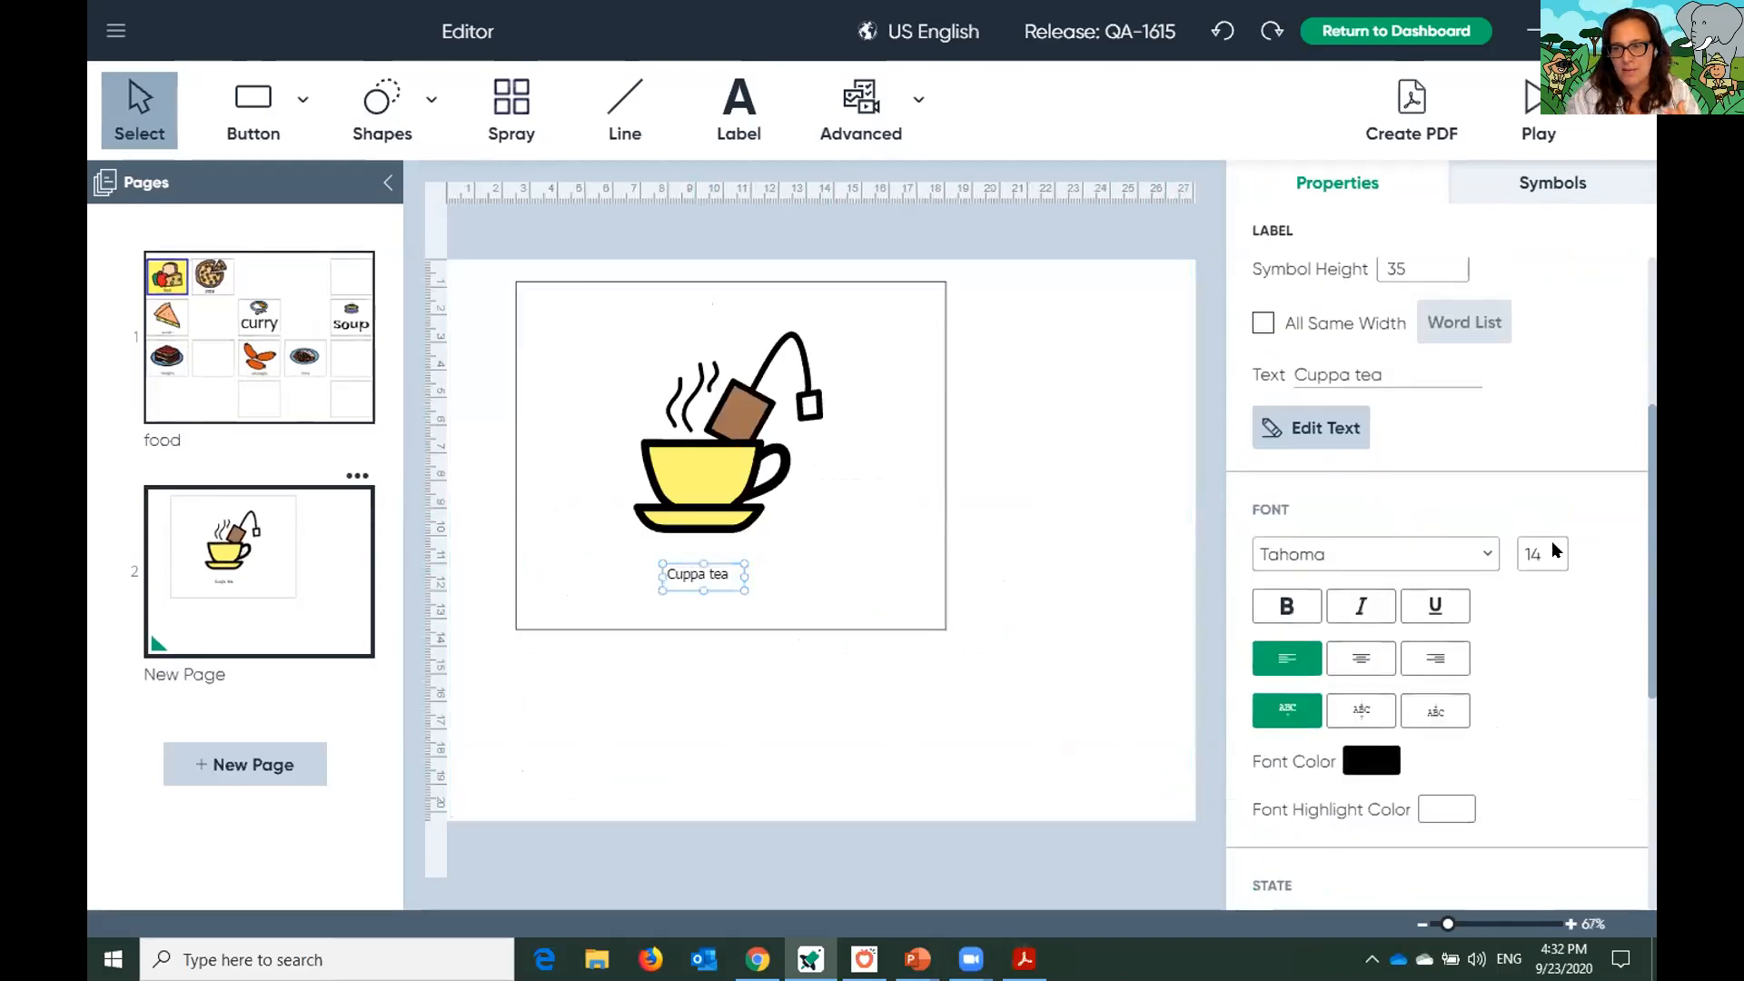
pyautogui.click(1551, 543)
pyautogui.click(1533, 500)
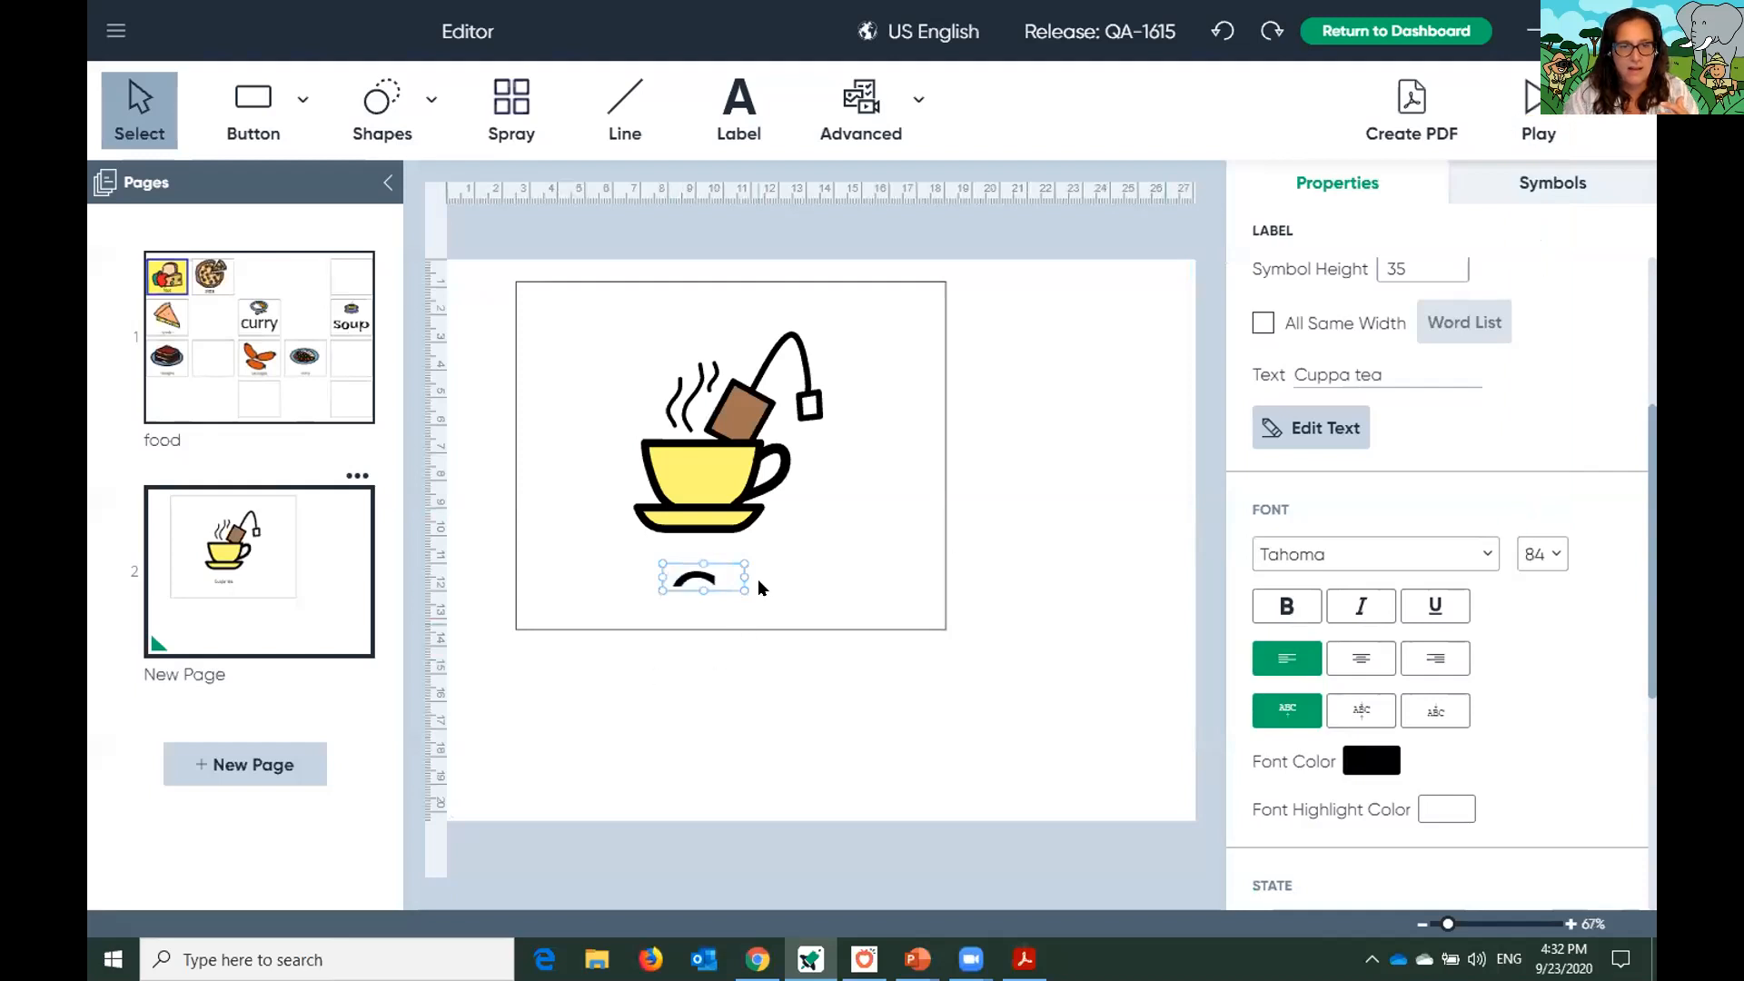
pyautogui.moveTo(744, 590); pyautogui.dragTo(1156, 724)
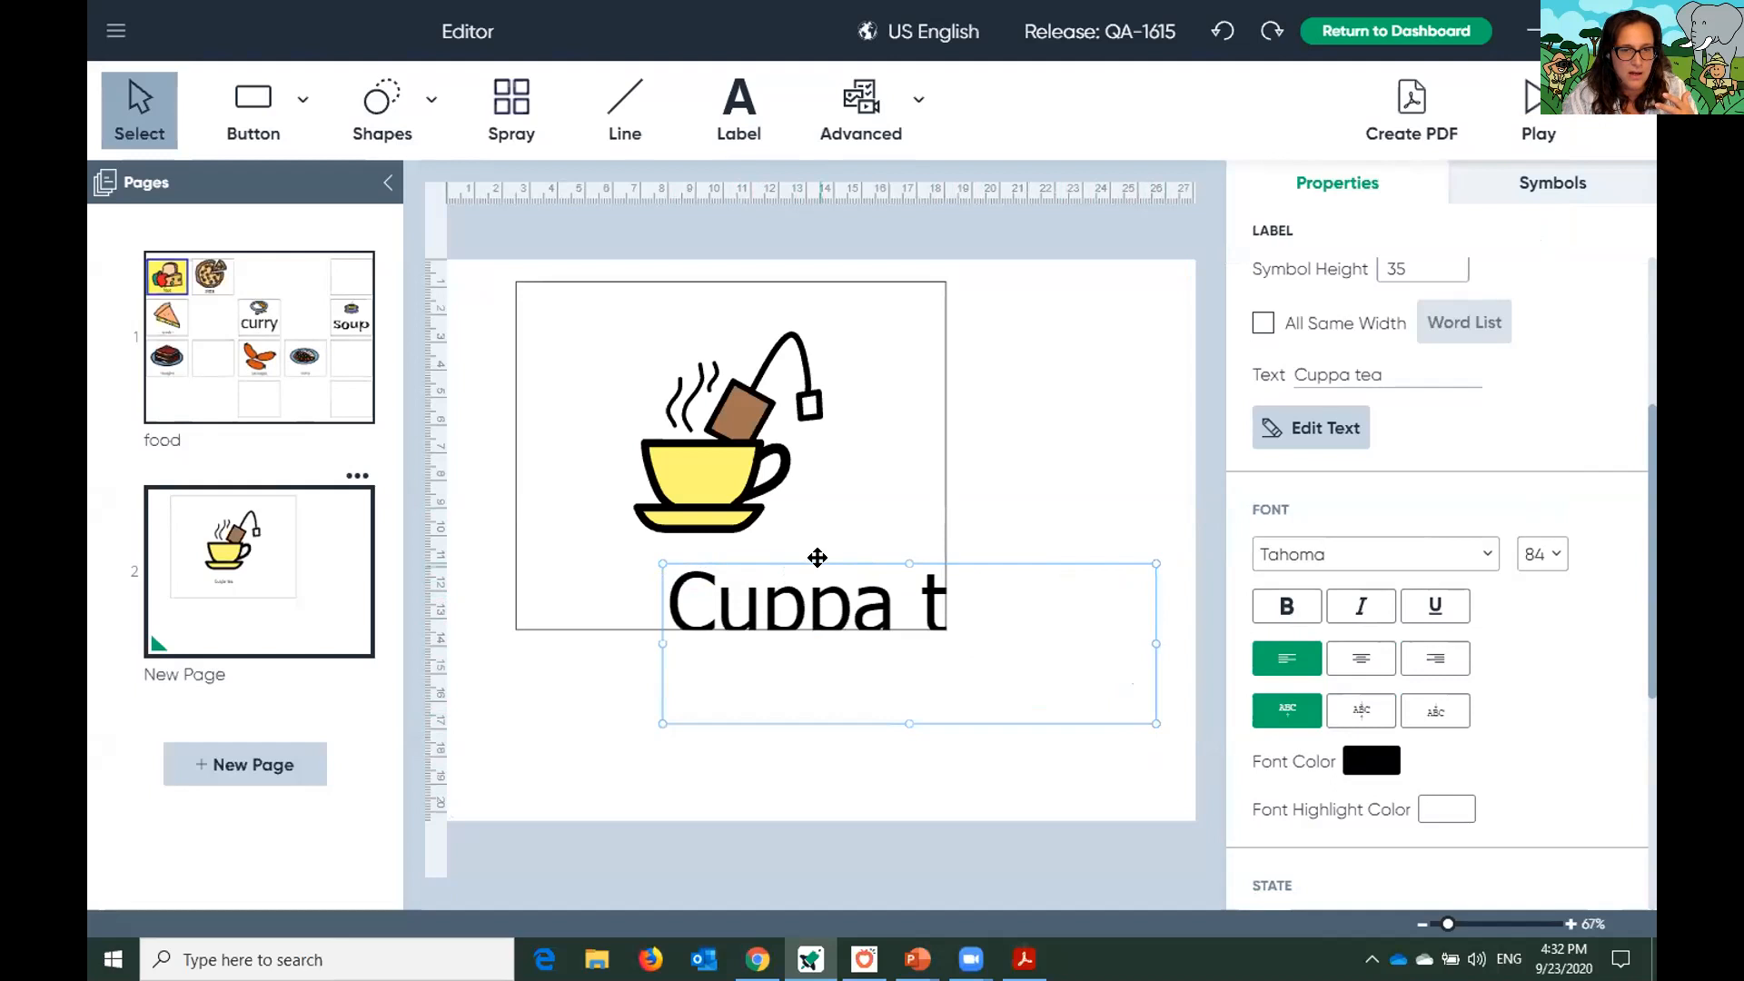
pyautogui.moveTo(823, 569); pyautogui.dragTo(713, 544)
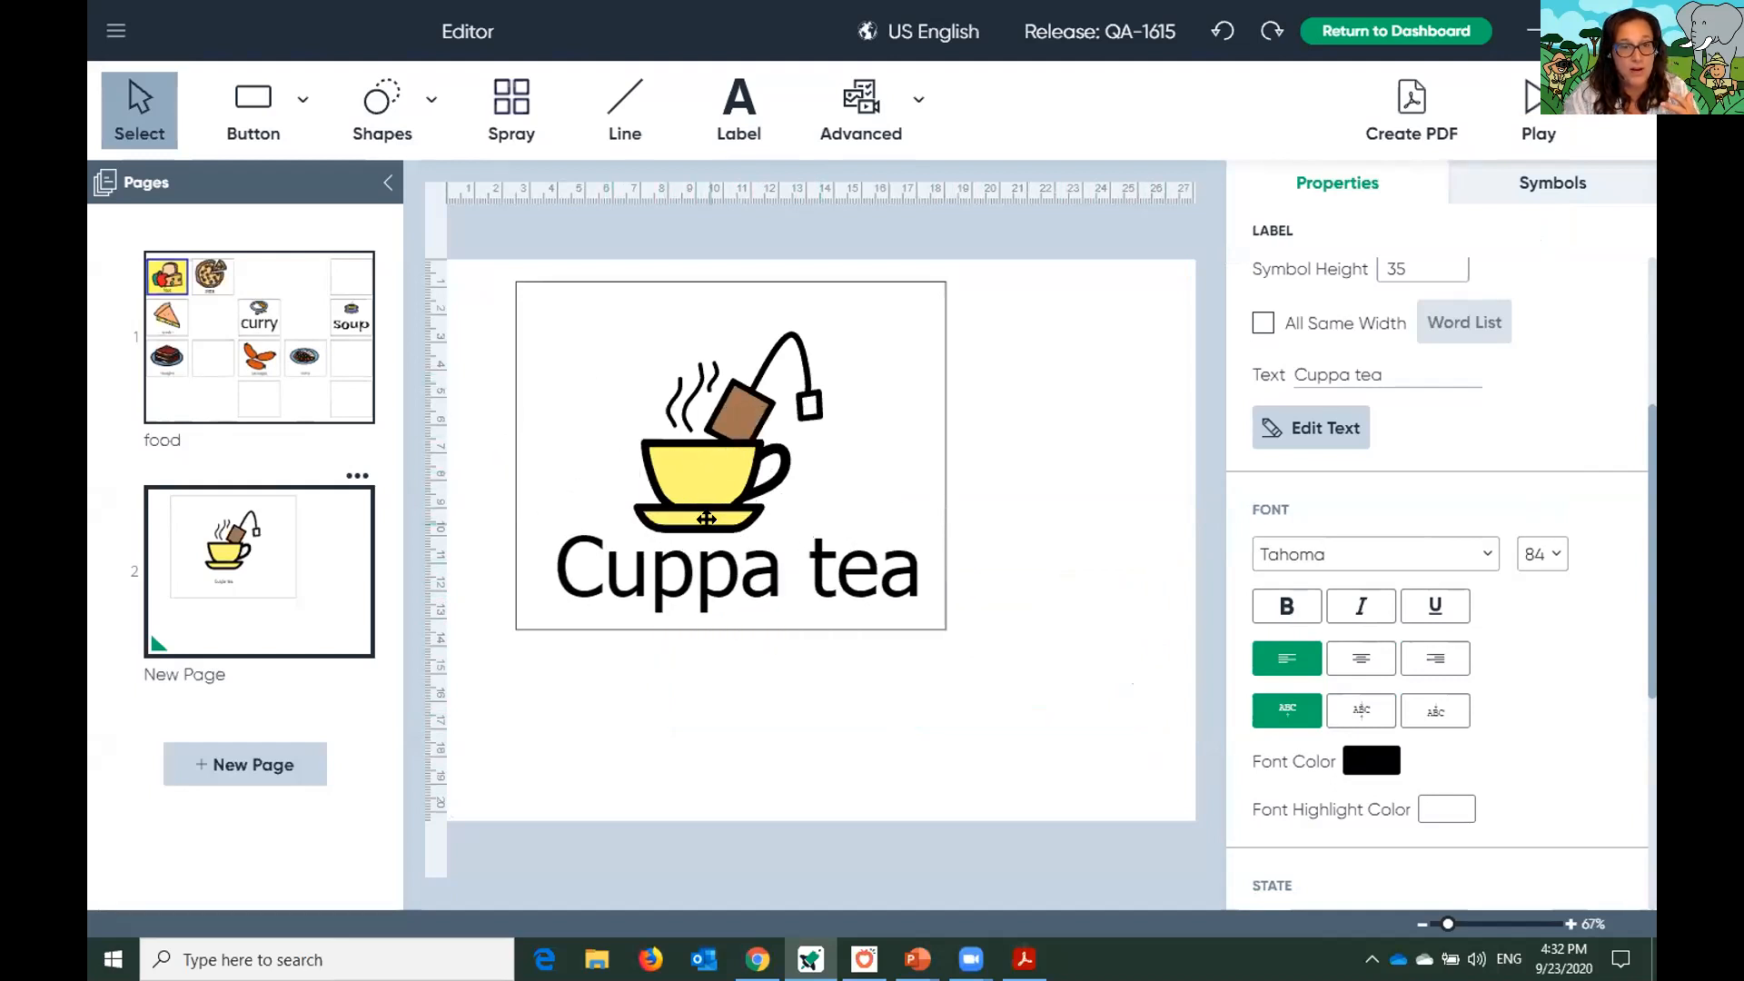
# Enlarge the teacup button slightly and move it with its symbol and label to the middle of the page
pyautogui.click(897, 354)
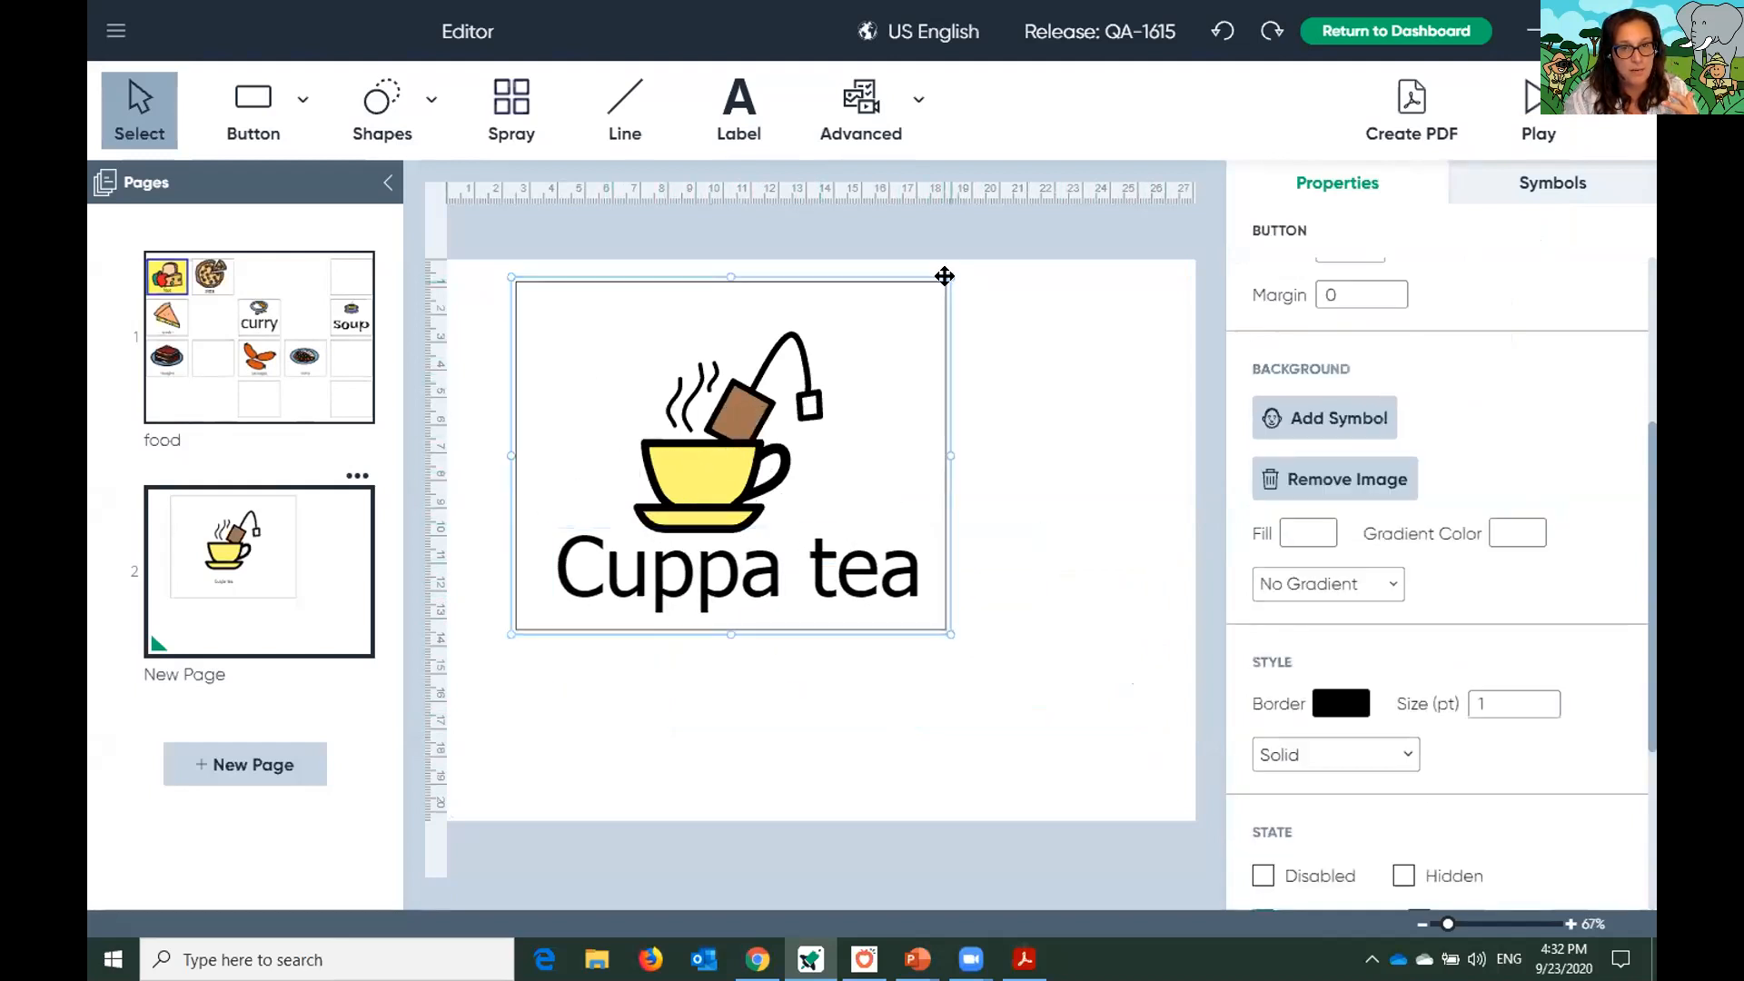
pyautogui.moveTo(815, 332); pyautogui.dragTo(954, 246)
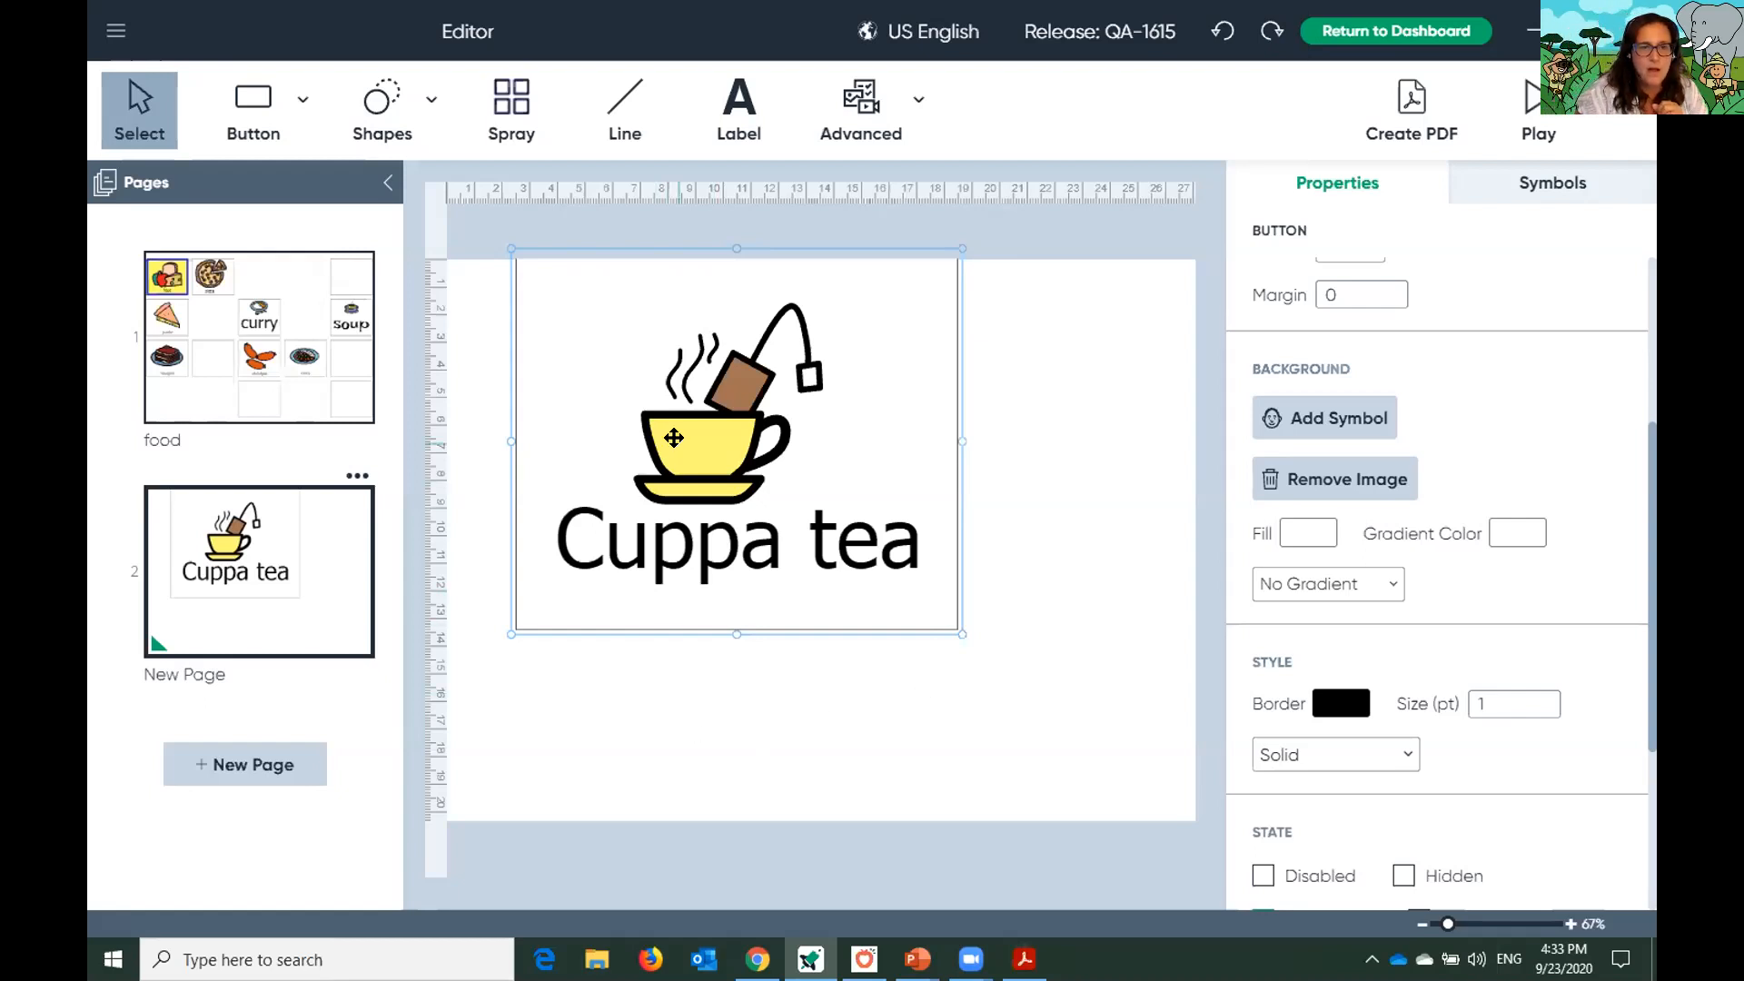
pyautogui.moveTo(907, 444); pyautogui.dragTo(978, 536)
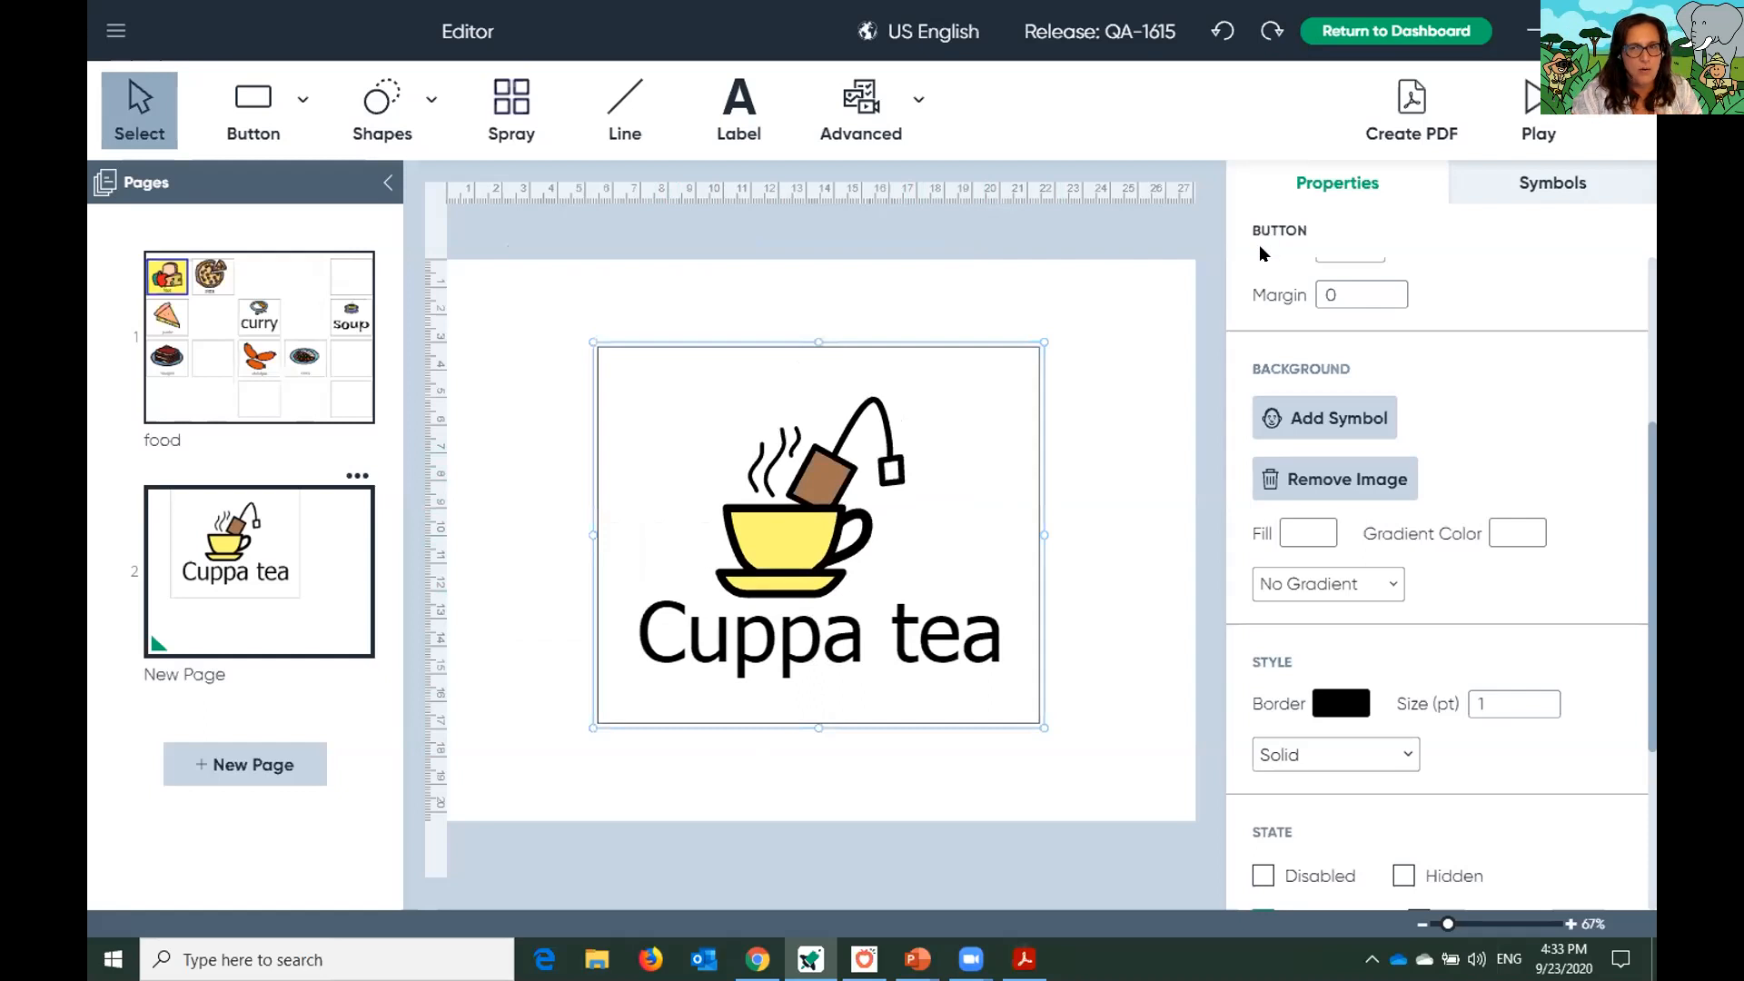
# Return to the dashboard and browse for a file to open in the Desktop's PODD folder
pyautogui.click(1351, 33)
pyautogui.click(935, 542)
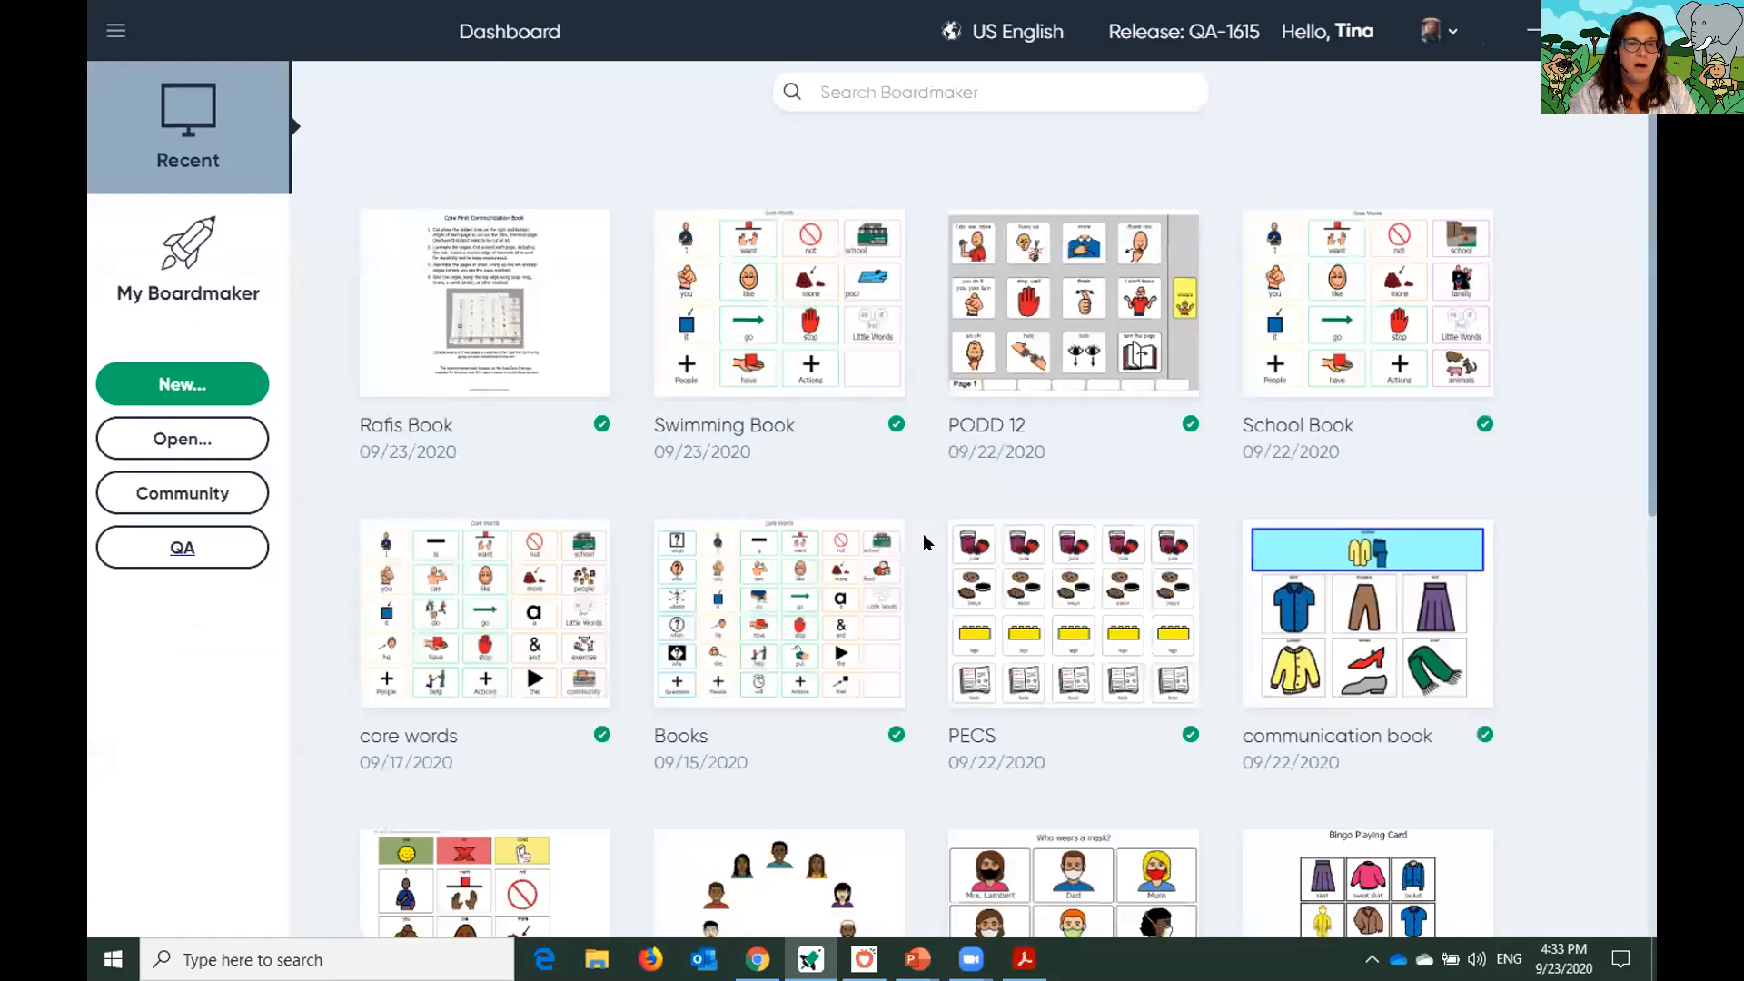
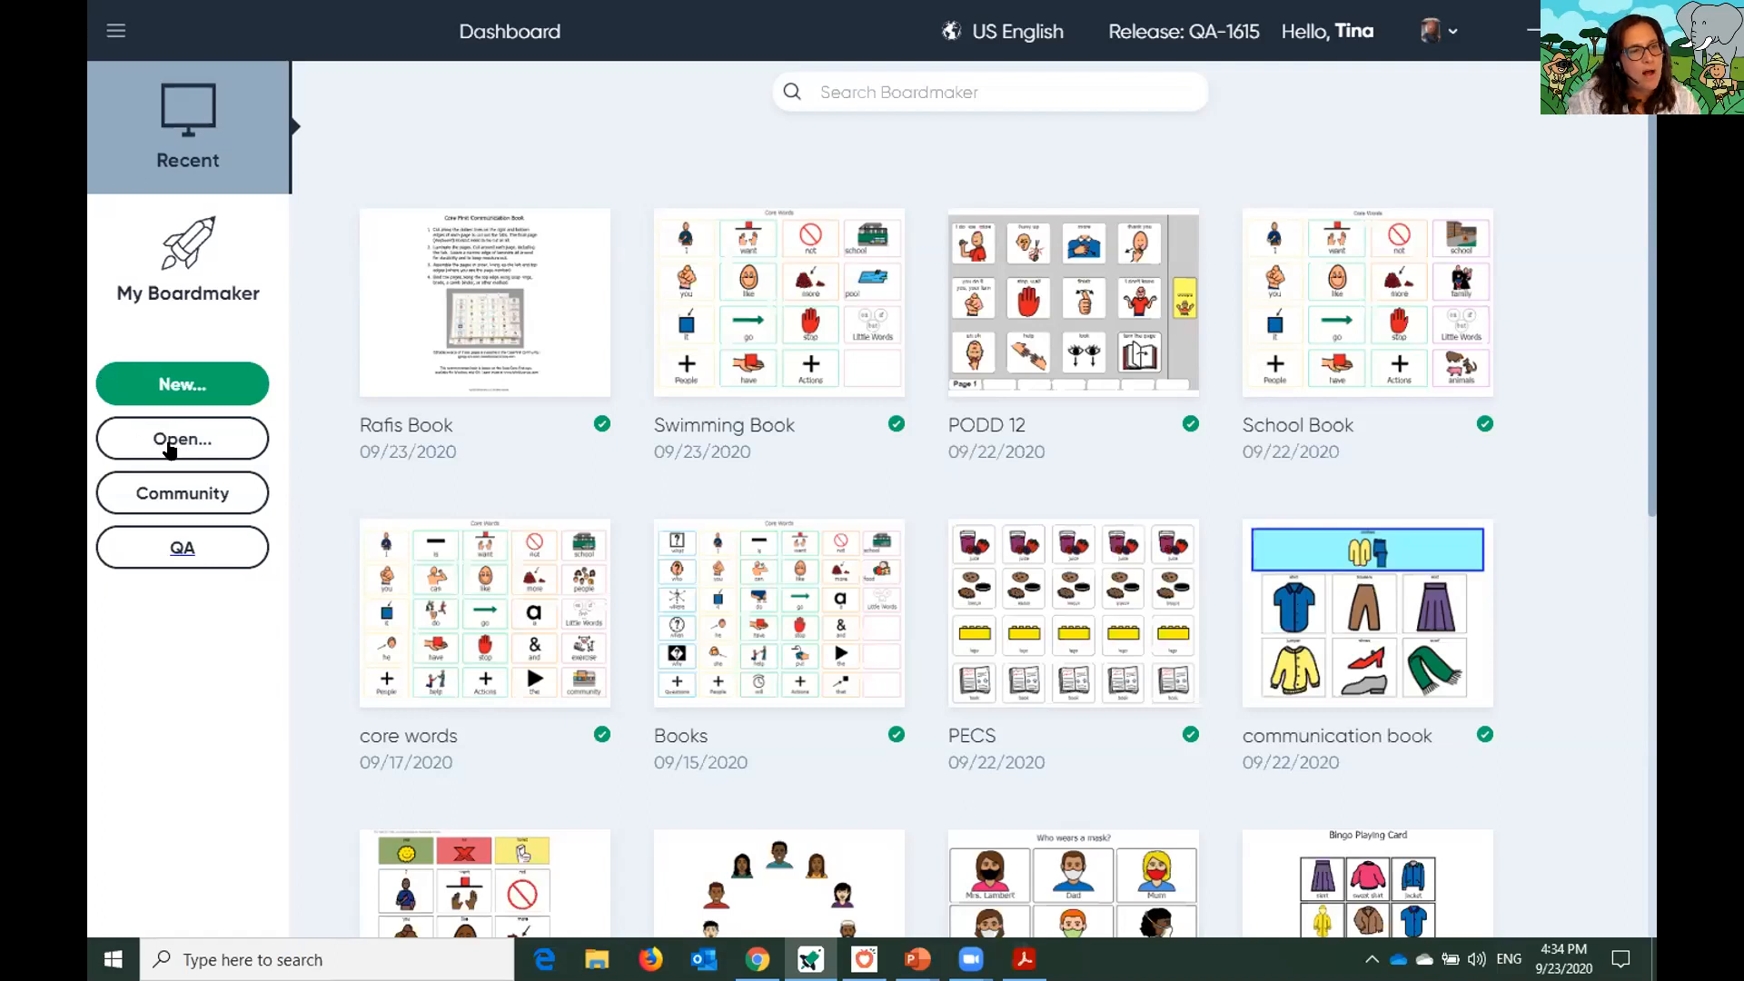
pyautogui.click(156, 443)
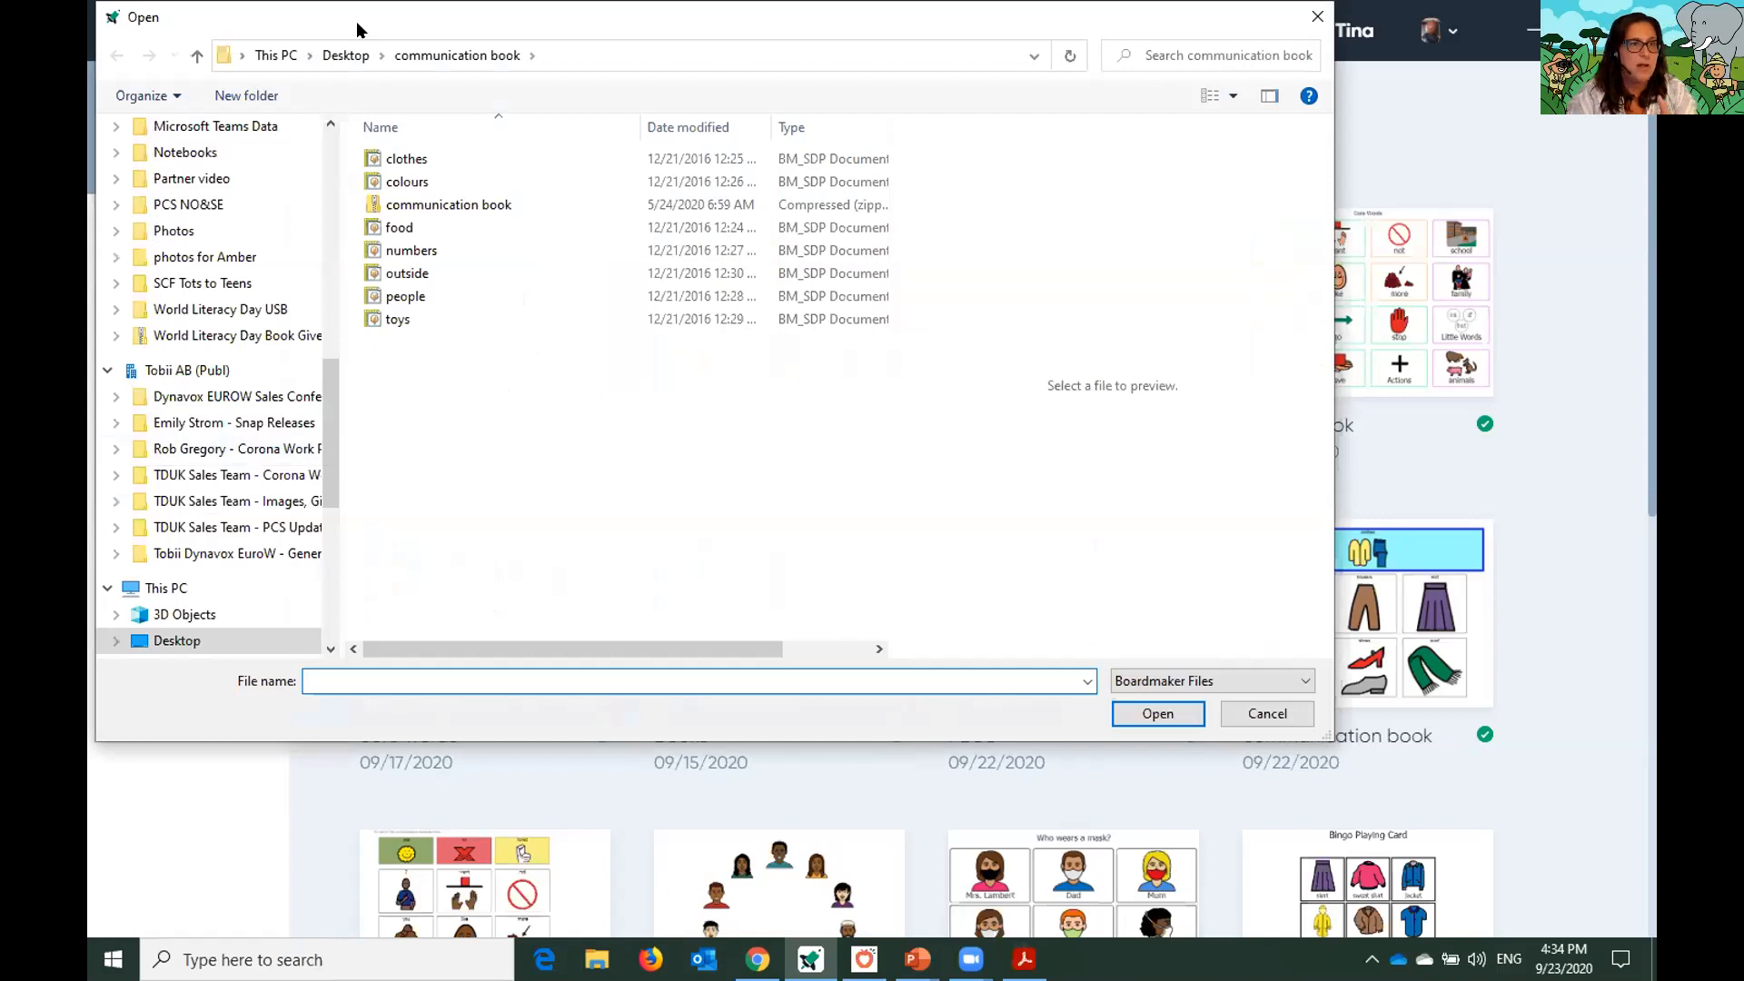
pyautogui.click(339, 56)
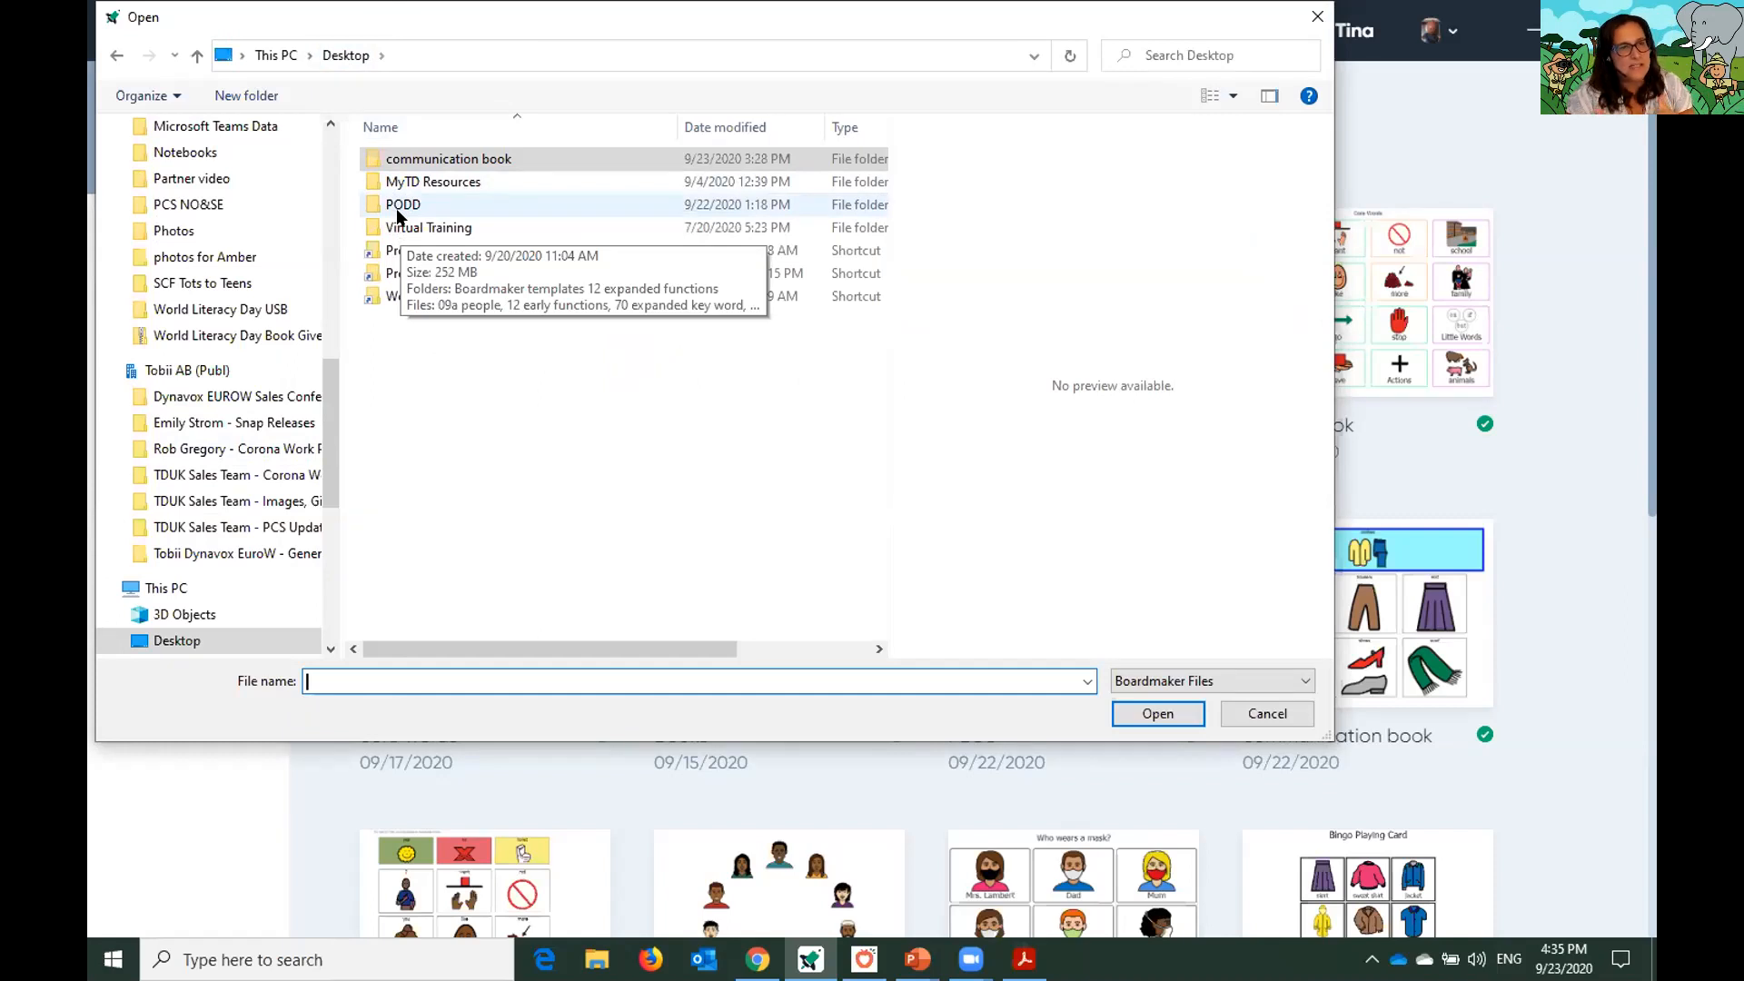
pyautogui.click(445, 207)
pyautogui.doubleClick(445, 204)
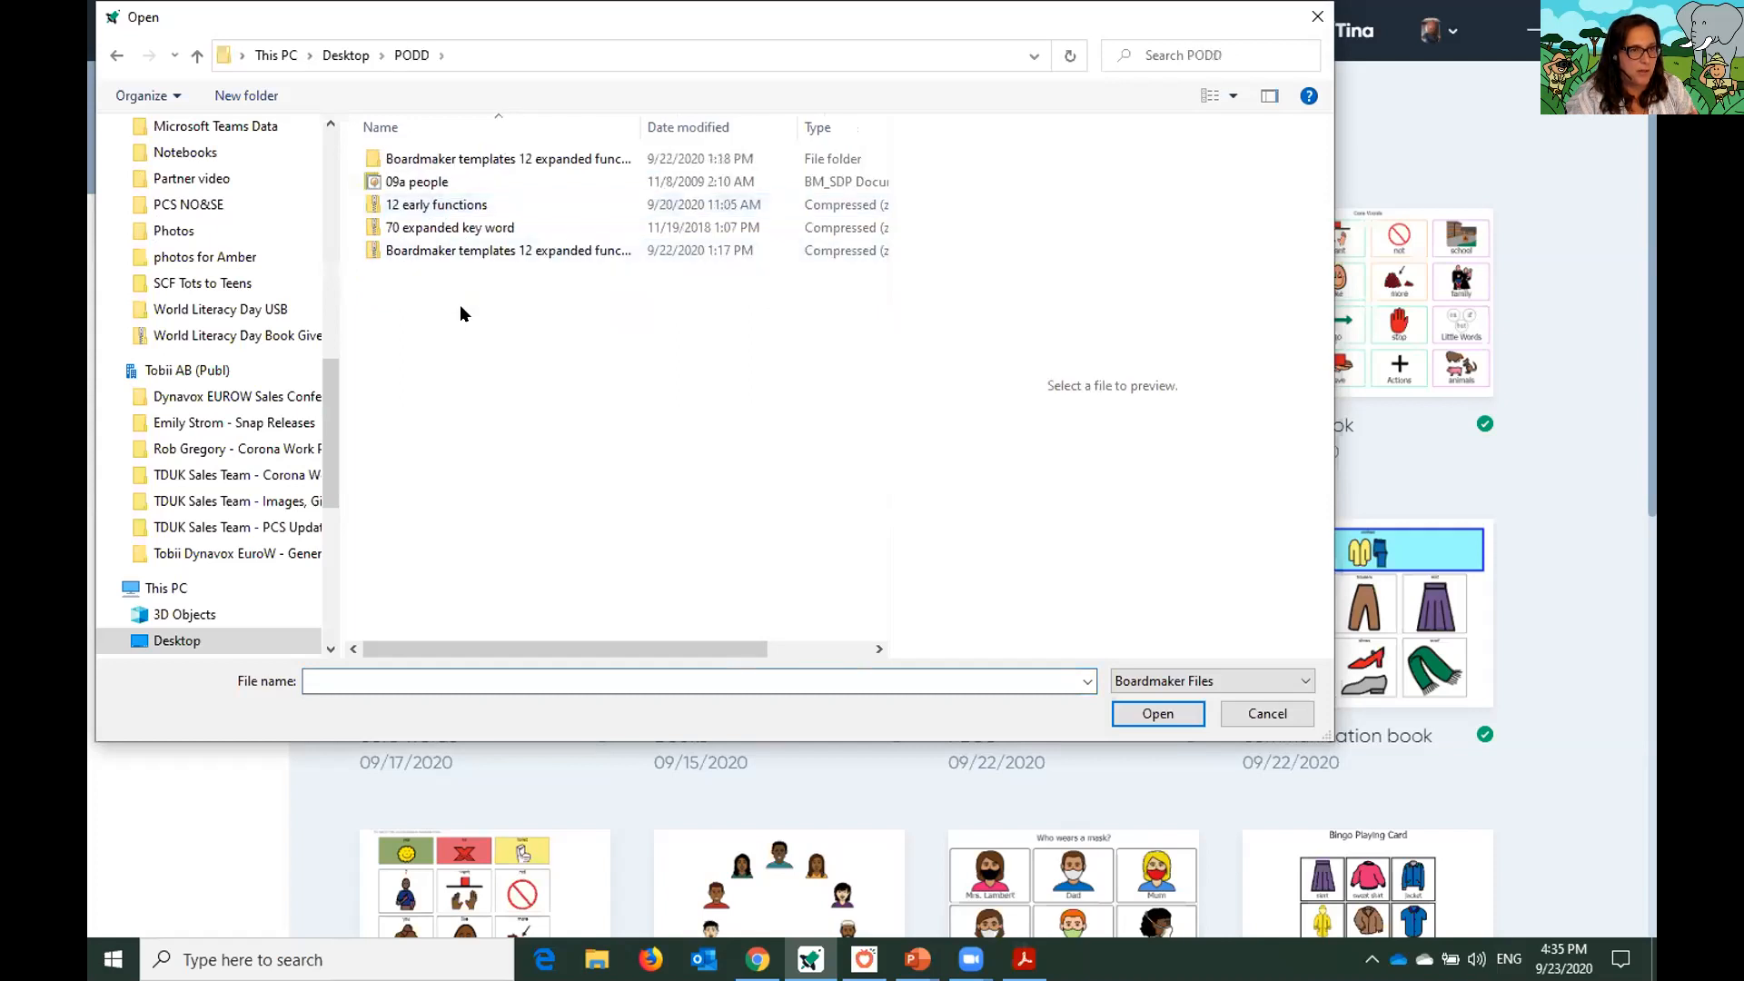
# Look through the board files in the unzipped Boardmaker templates 12 expanded functions folder and return to the PODD folder
pyautogui.doubleClick(410, 160)
pyautogui.scroll(-6, 471, 307)
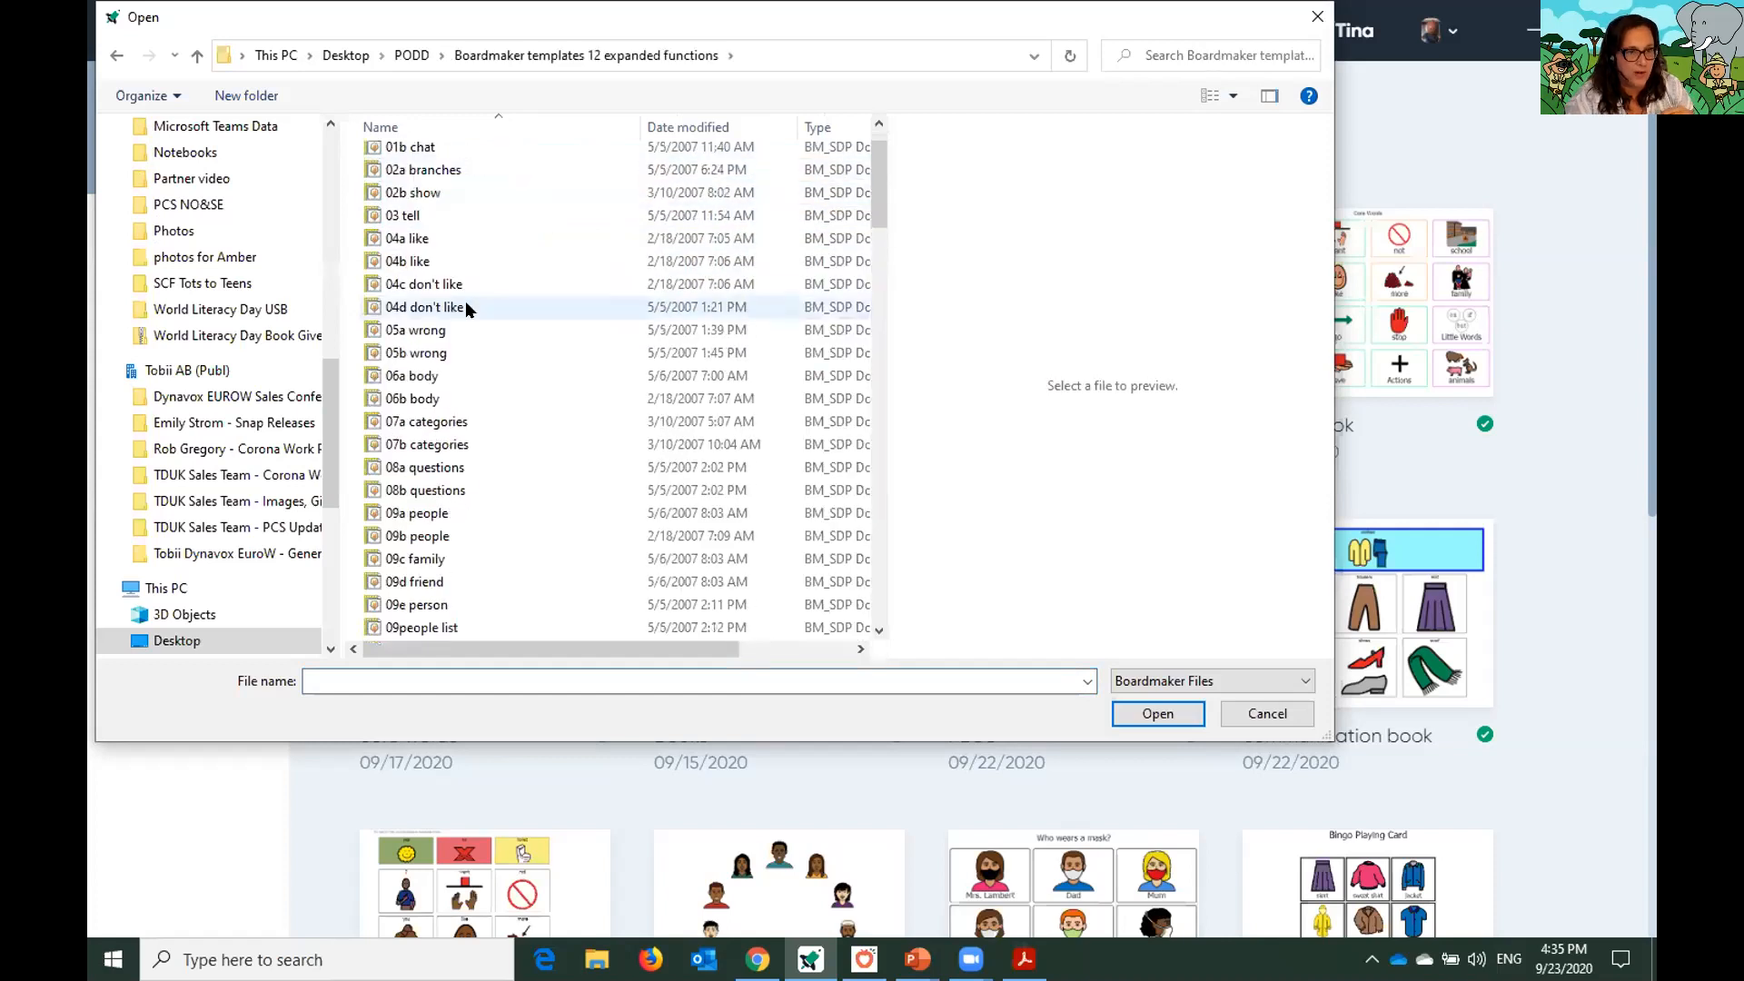
pyautogui.scroll(-17, 478, 327)
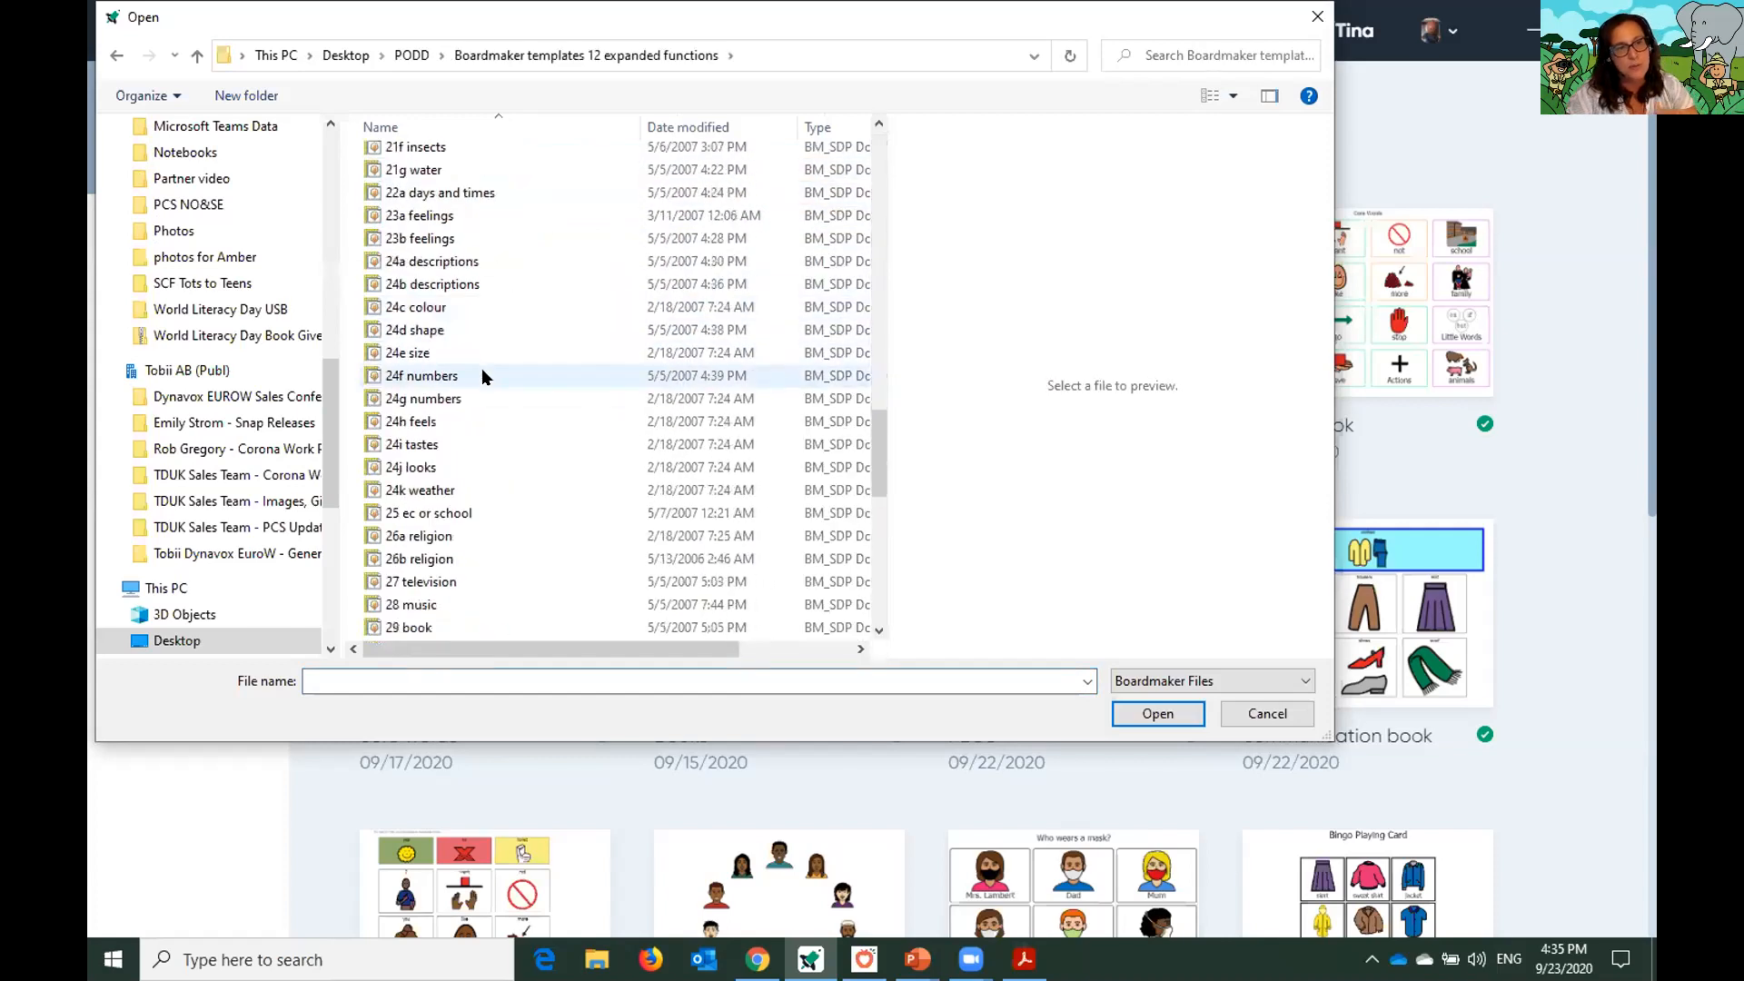
pyautogui.scroll(-5, 482, 374)
pyautogui.scroll(20, 485, 377)
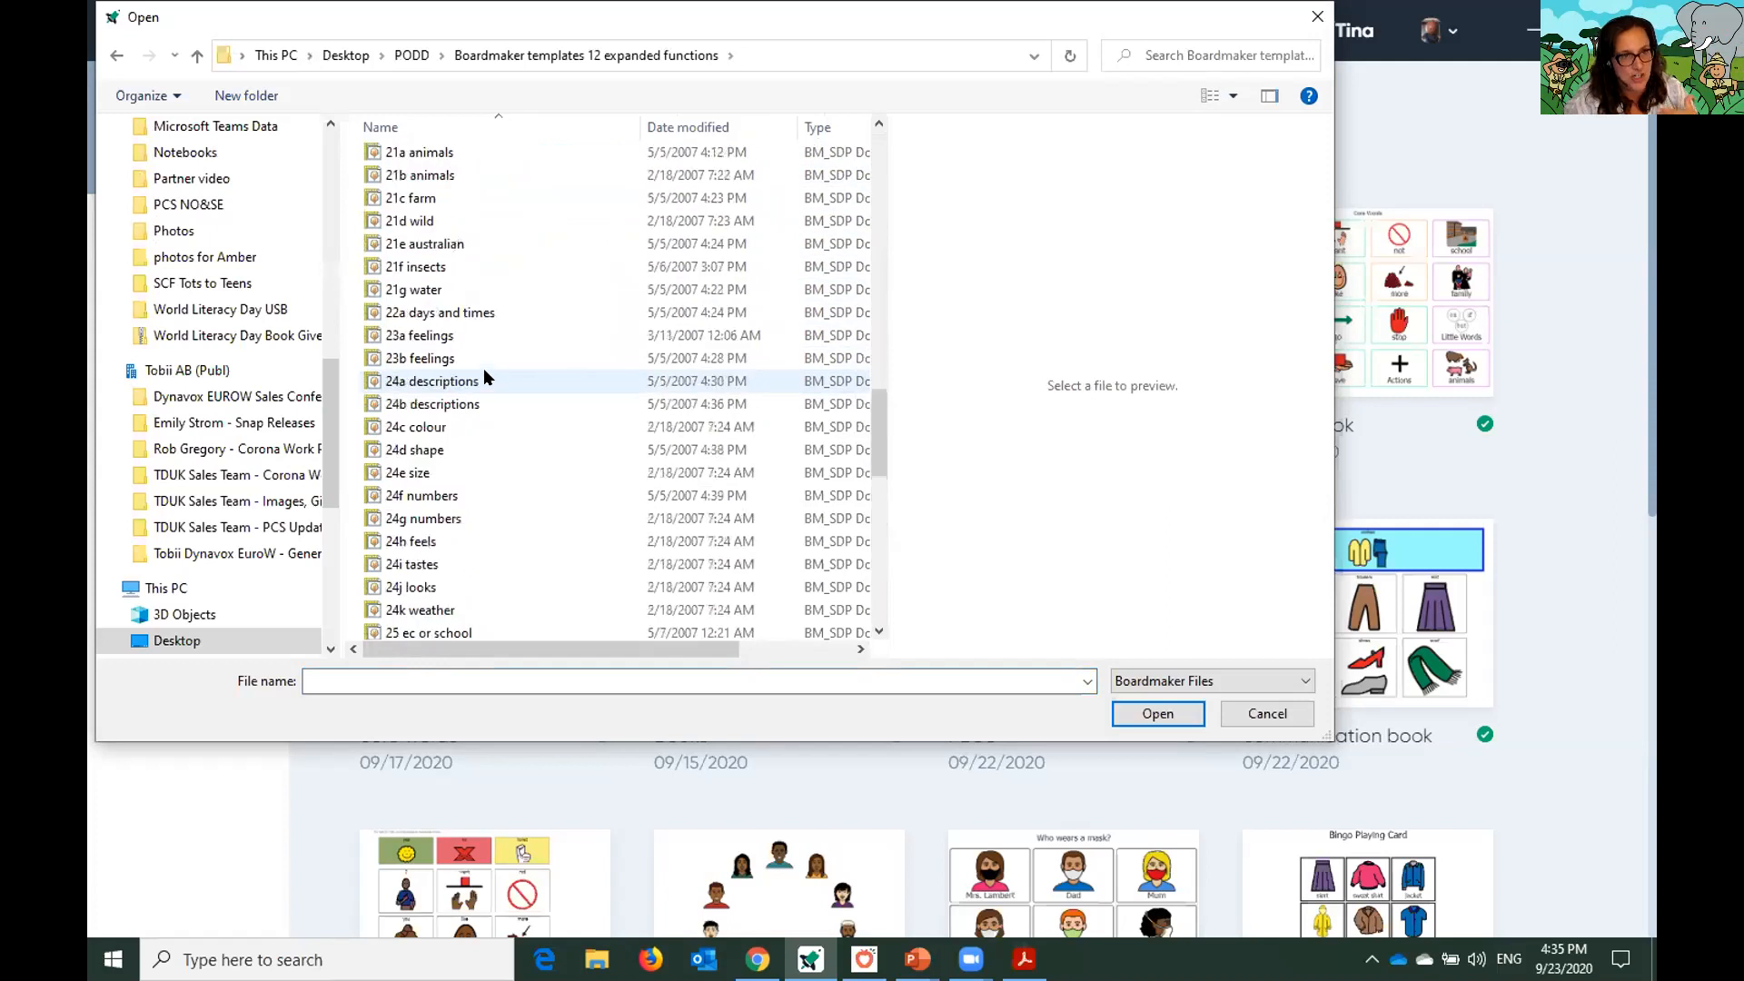
pyautogui.scroll(7, 483, 374)
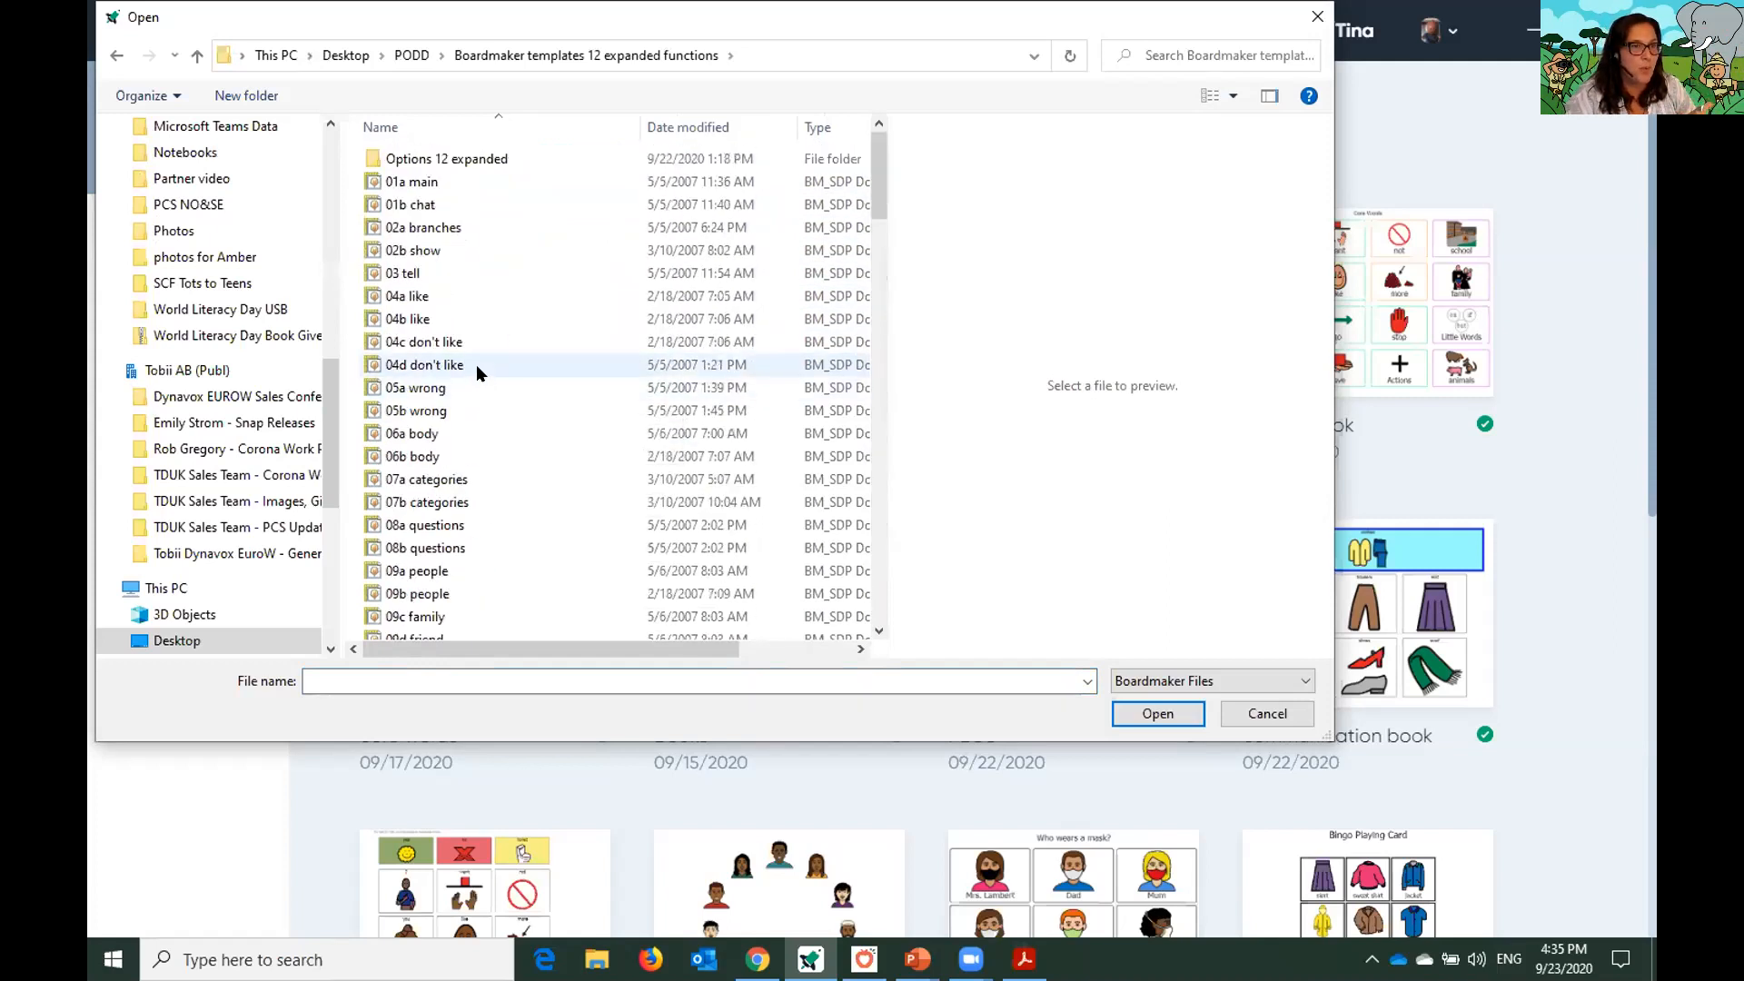
pyautogui.click(411, 56)
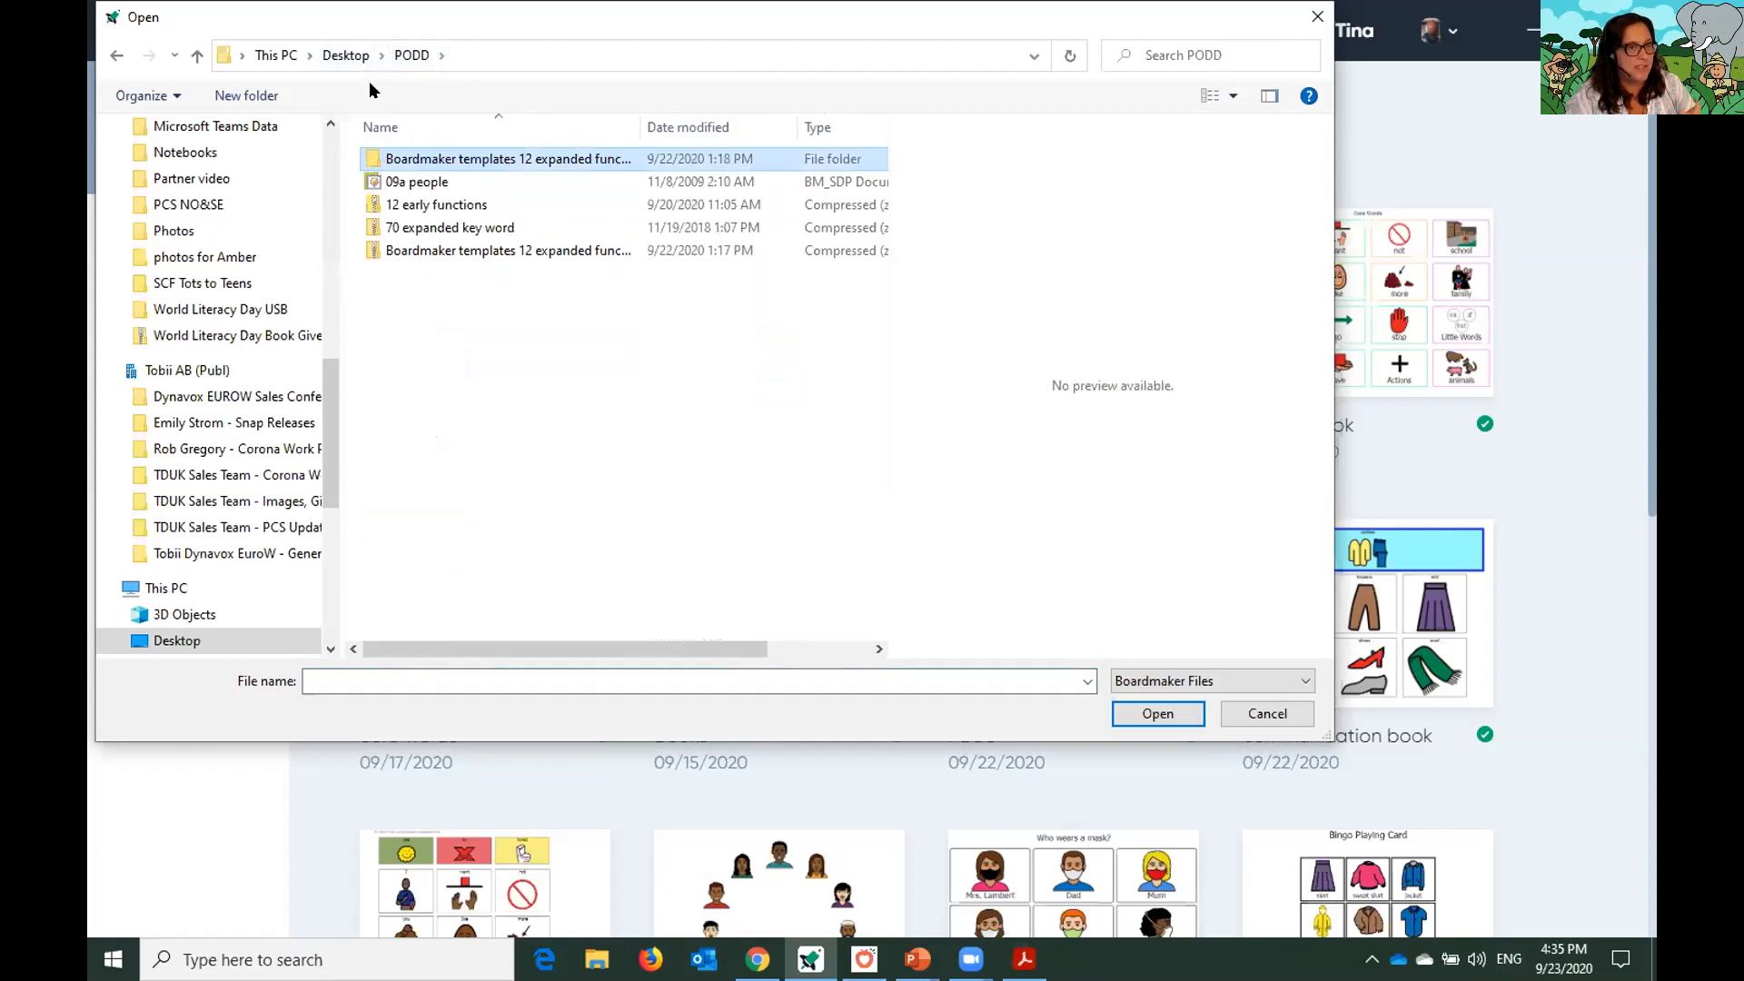
# Examine the option for sending the Boardmaker templates 12 expanded functions folder to a compressed (zipped) folder, without applying it
pyautogui.rightClick(395, 157)
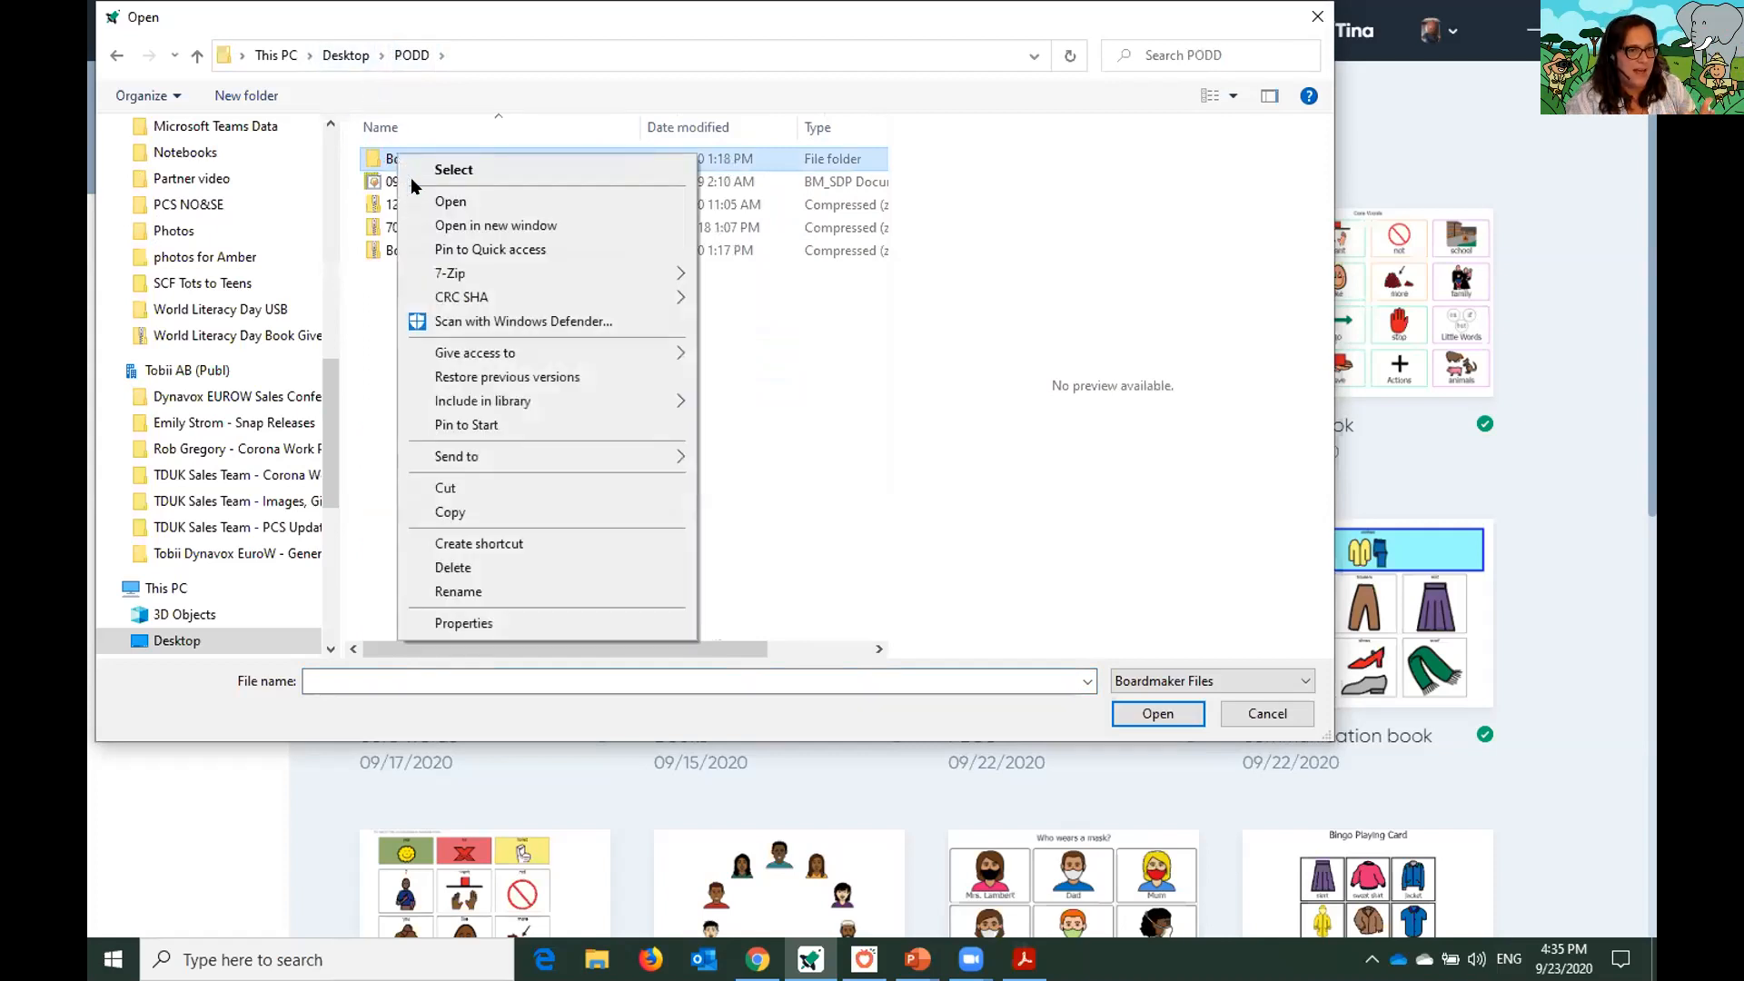
pyautogui.moveTo(527, 445)
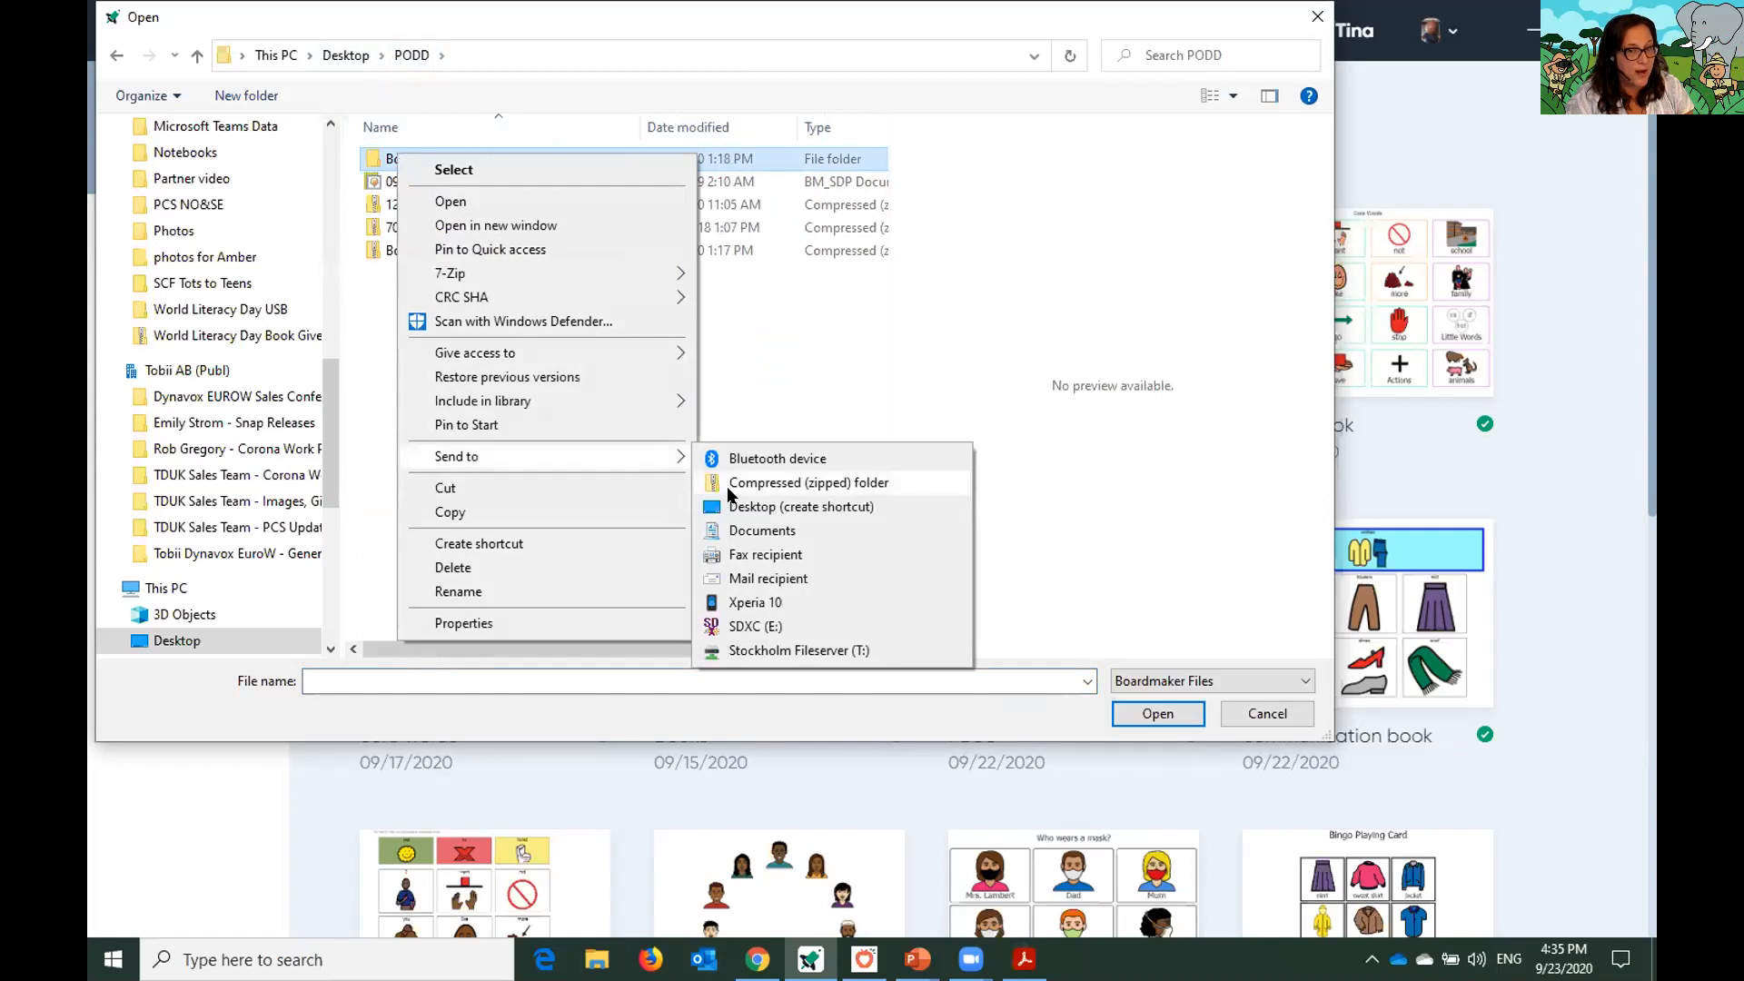
pyautogui.click(861, 365)
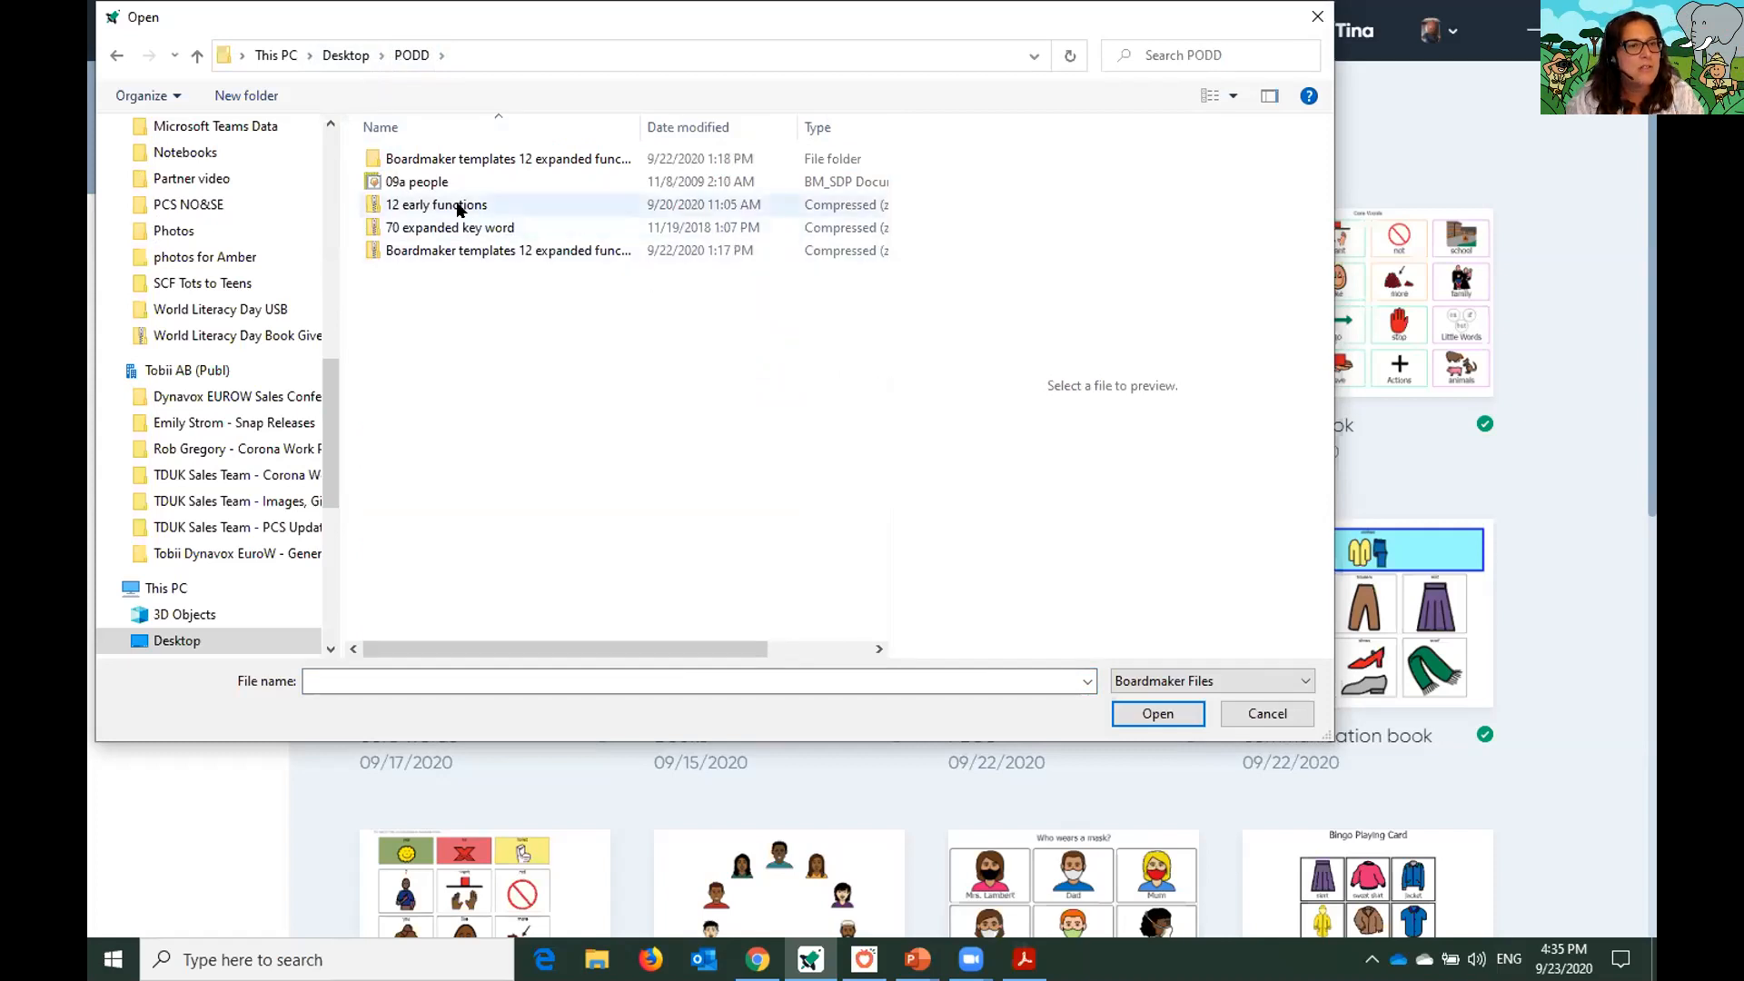
# Load the zipped 12 early functions file for import and examine the Conversion Fidelity options, leaving without importing
pyautogui.click(409, 211)
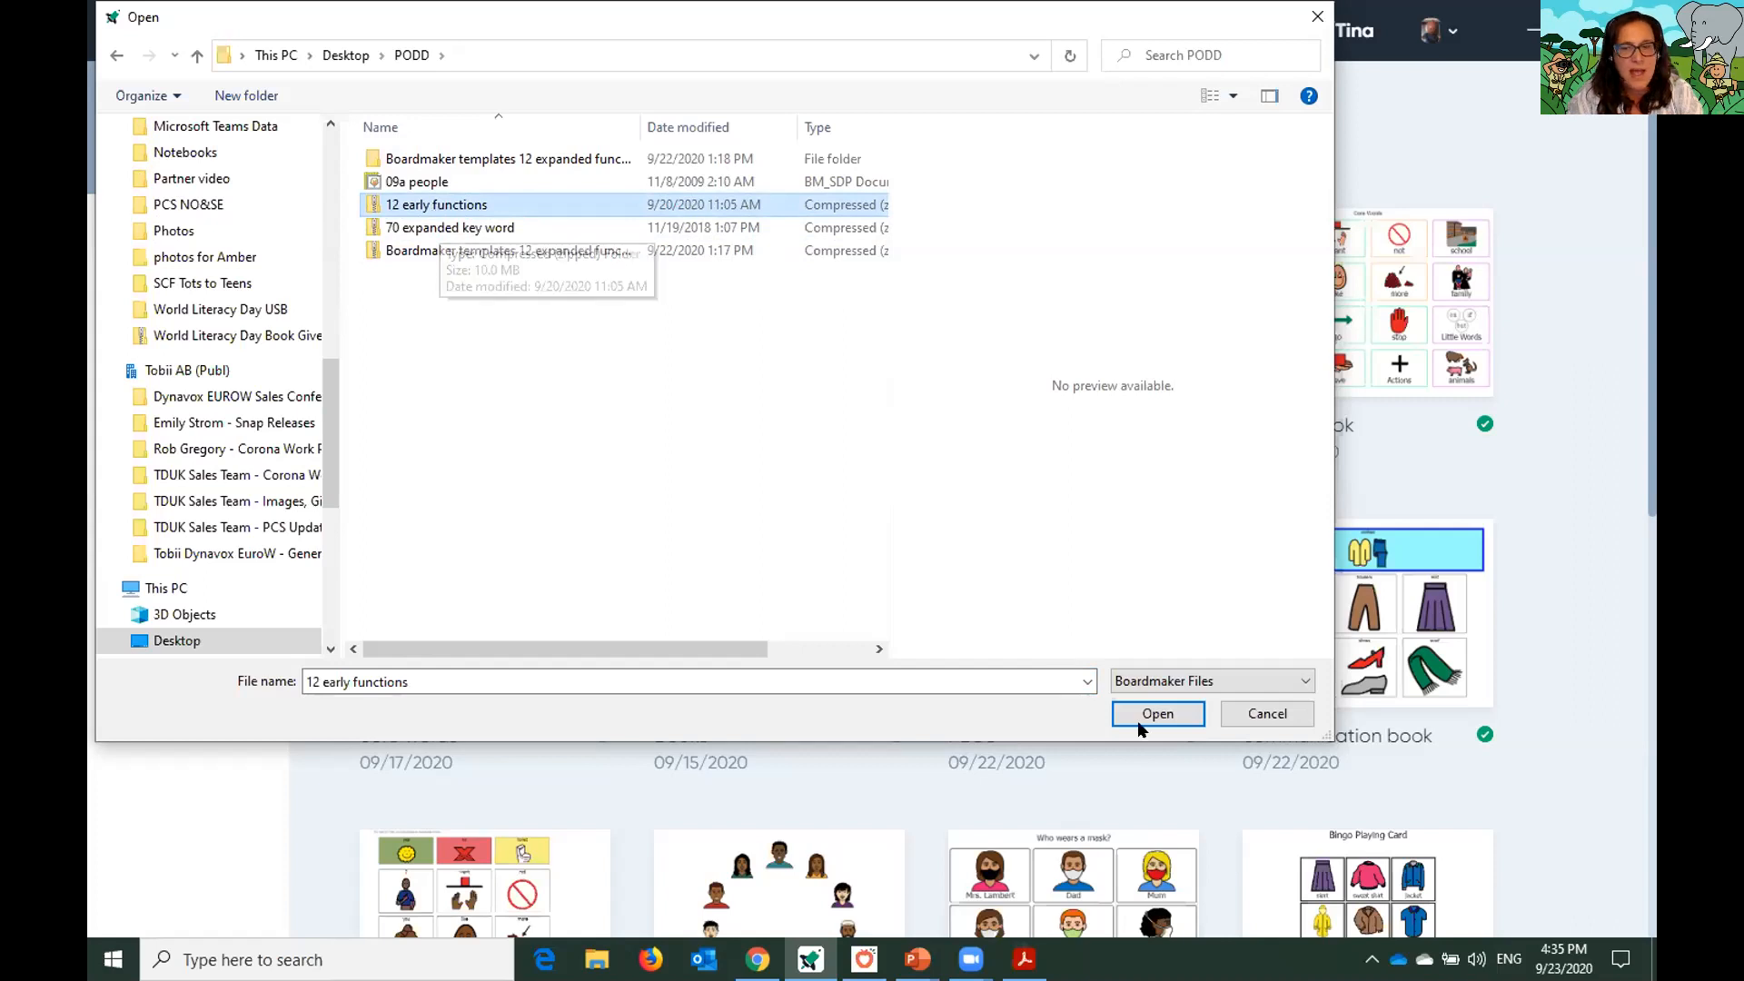
pyautogui.click(1173, 715)
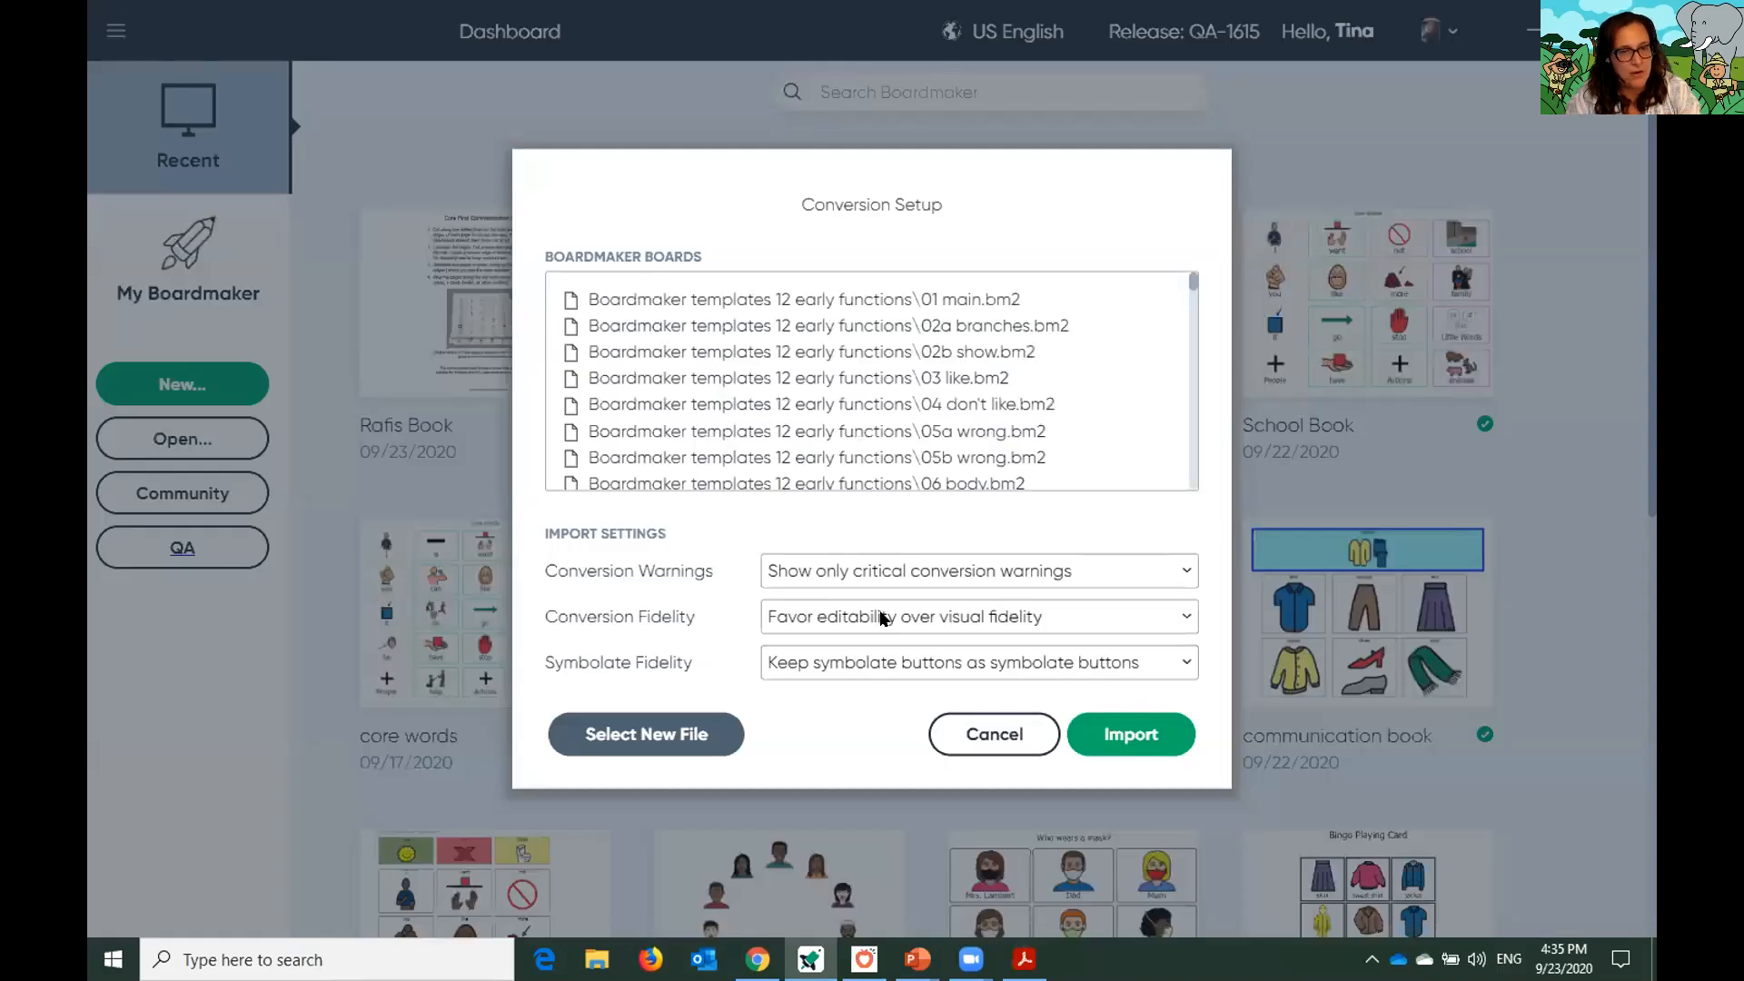
pyautogui.click(1120, 626)
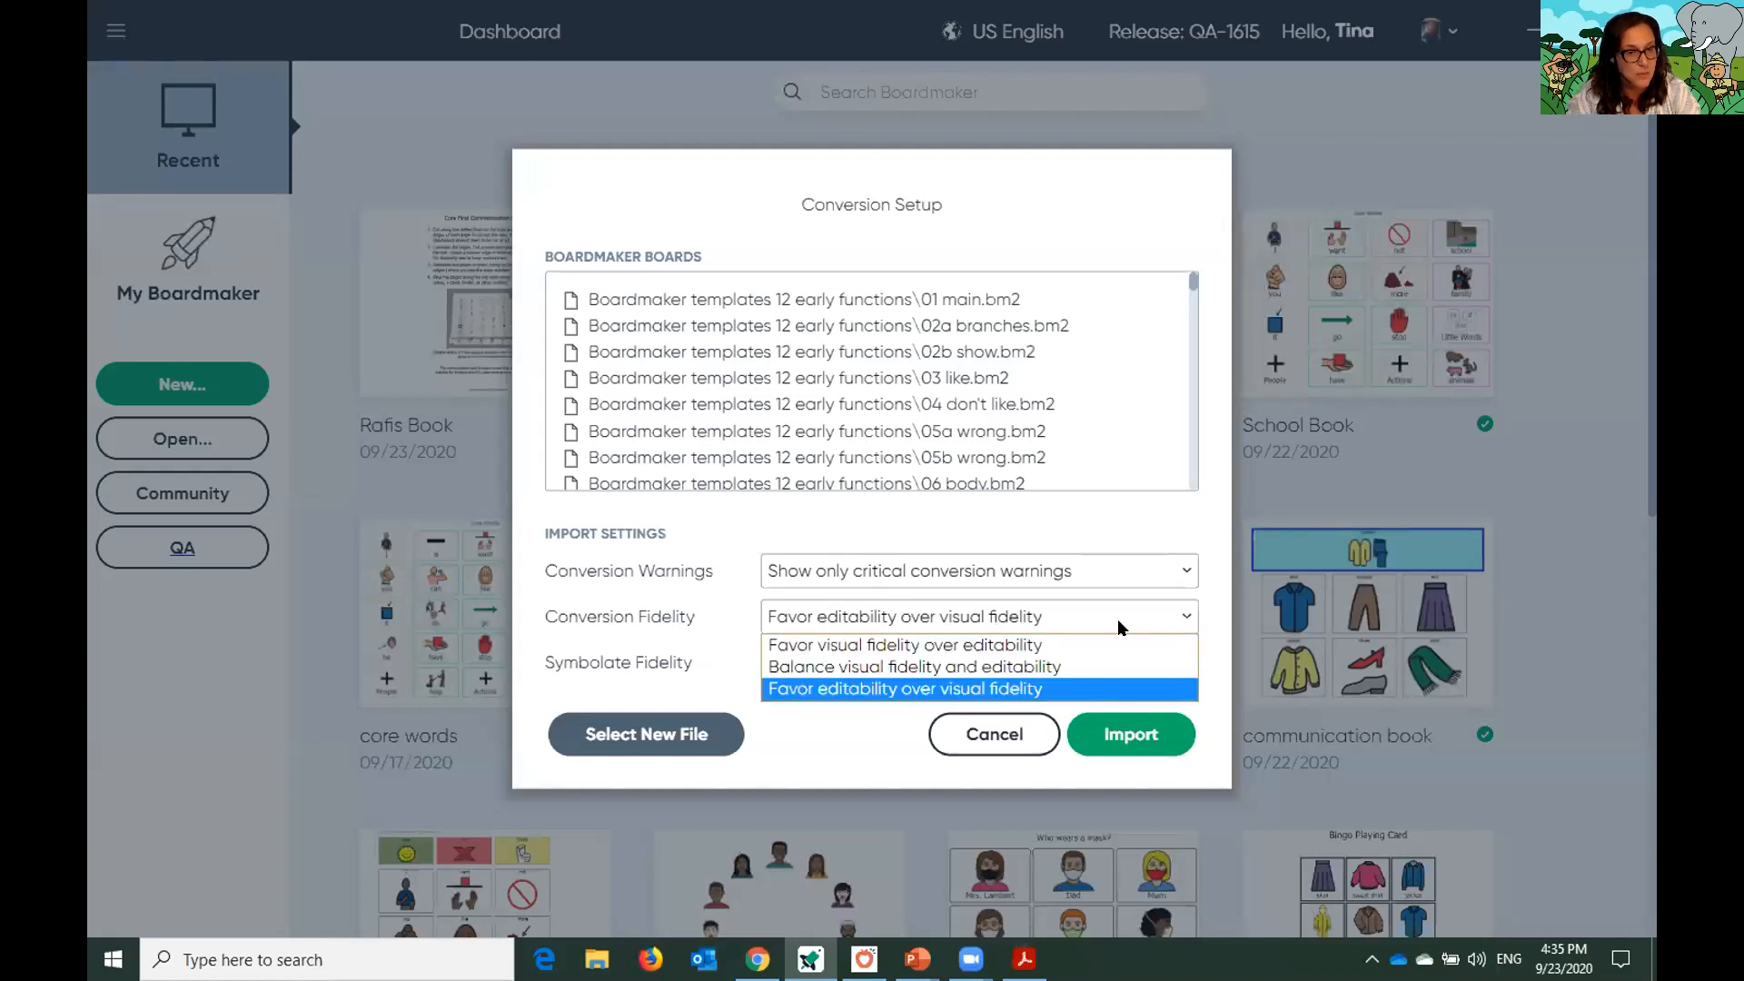
pyautogui.click(1117, 619)
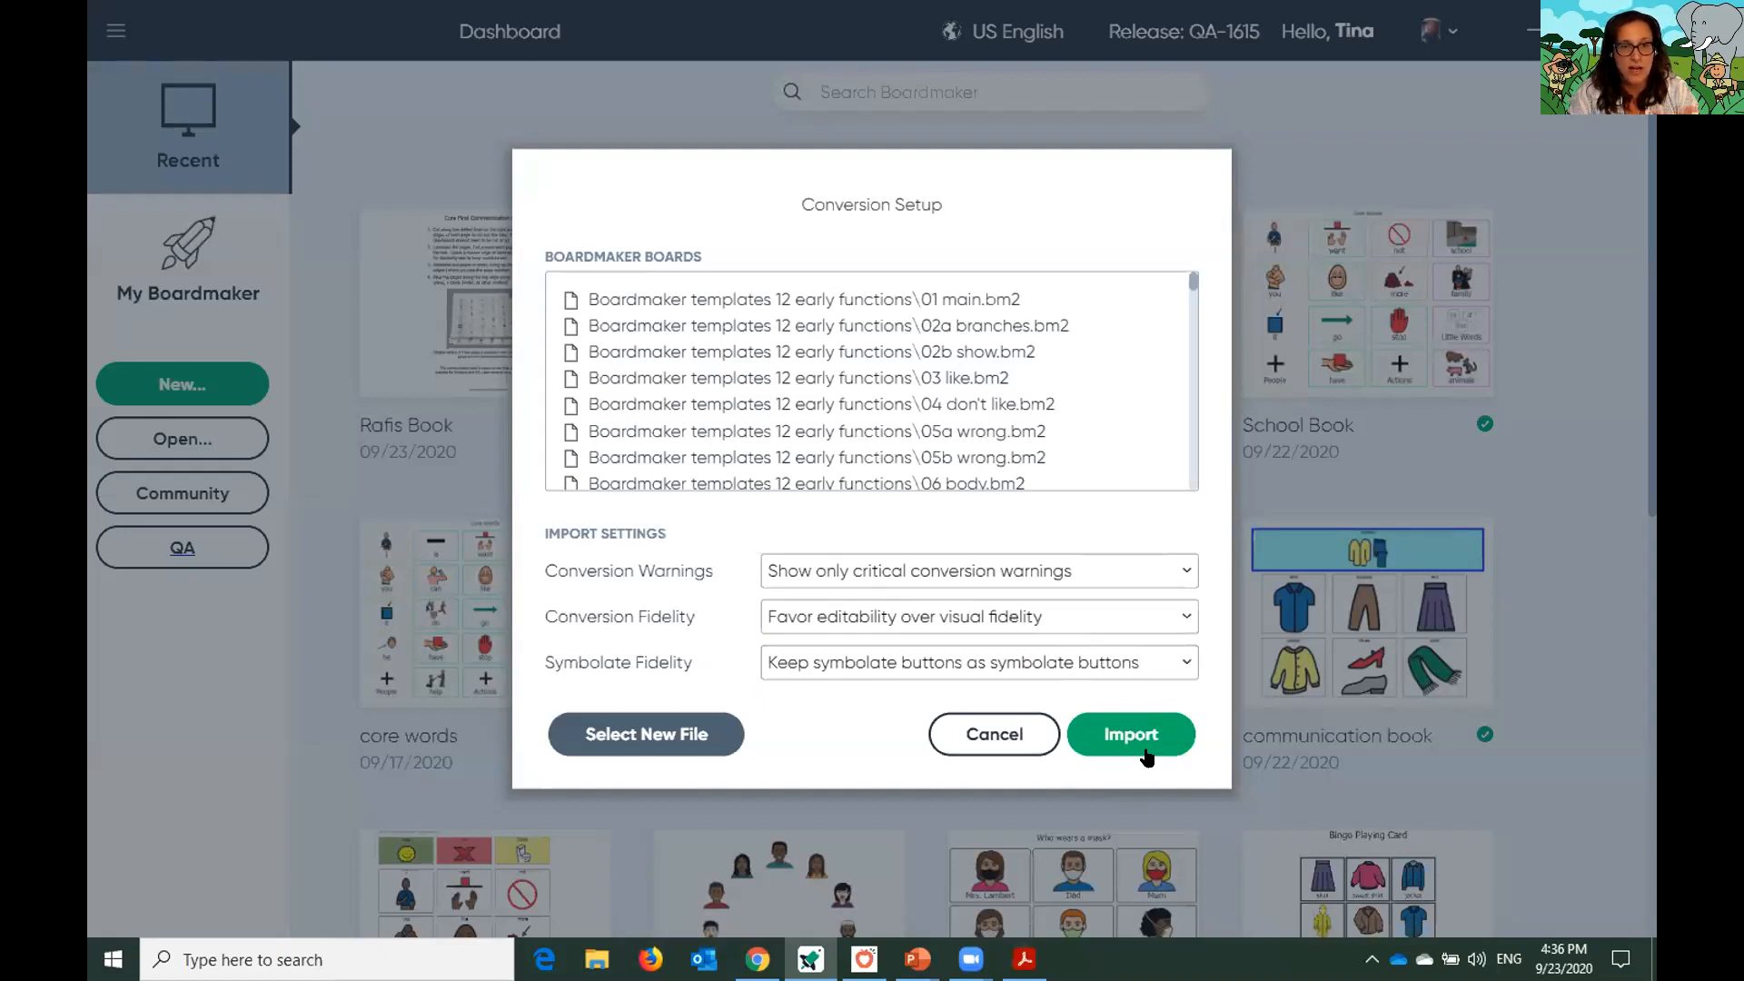
pyautogui.click(1025, 736)
# Open the PODD 12 project for editing and expand its Boardmaker templates folder to list the pages
pyautogui.moveTo(1119, 332)
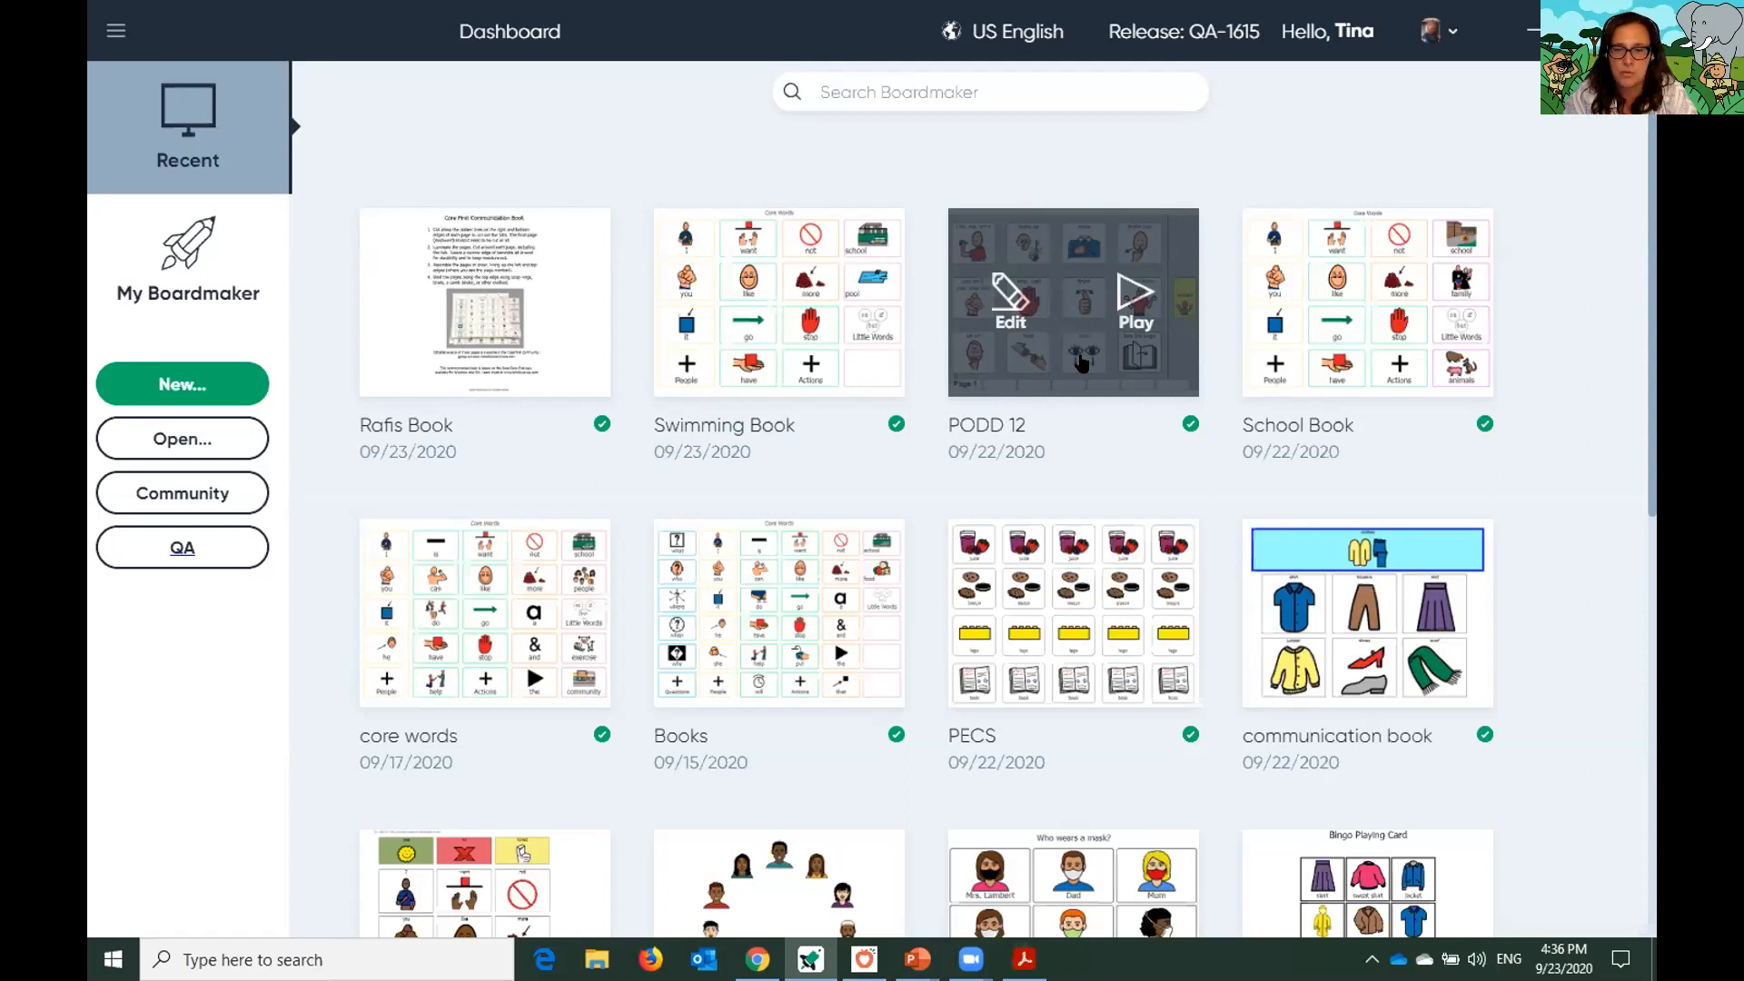
pyautogui.click(1011, 304)
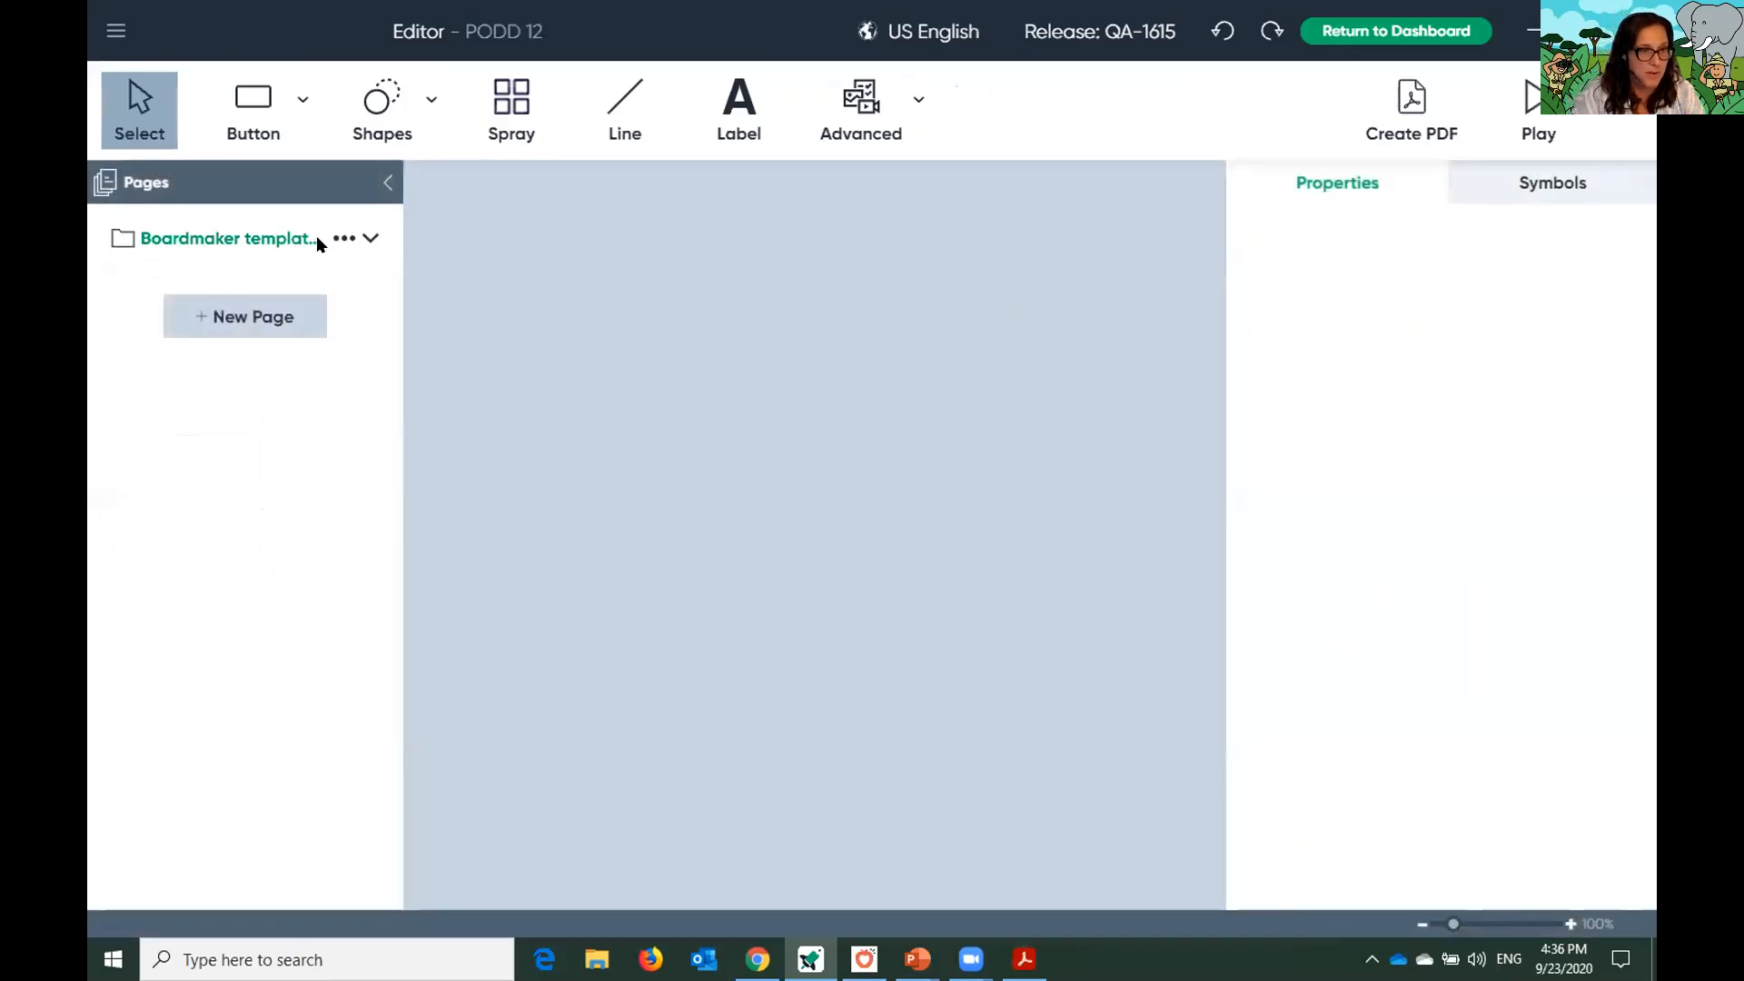
pyautogui.click(368, 239)
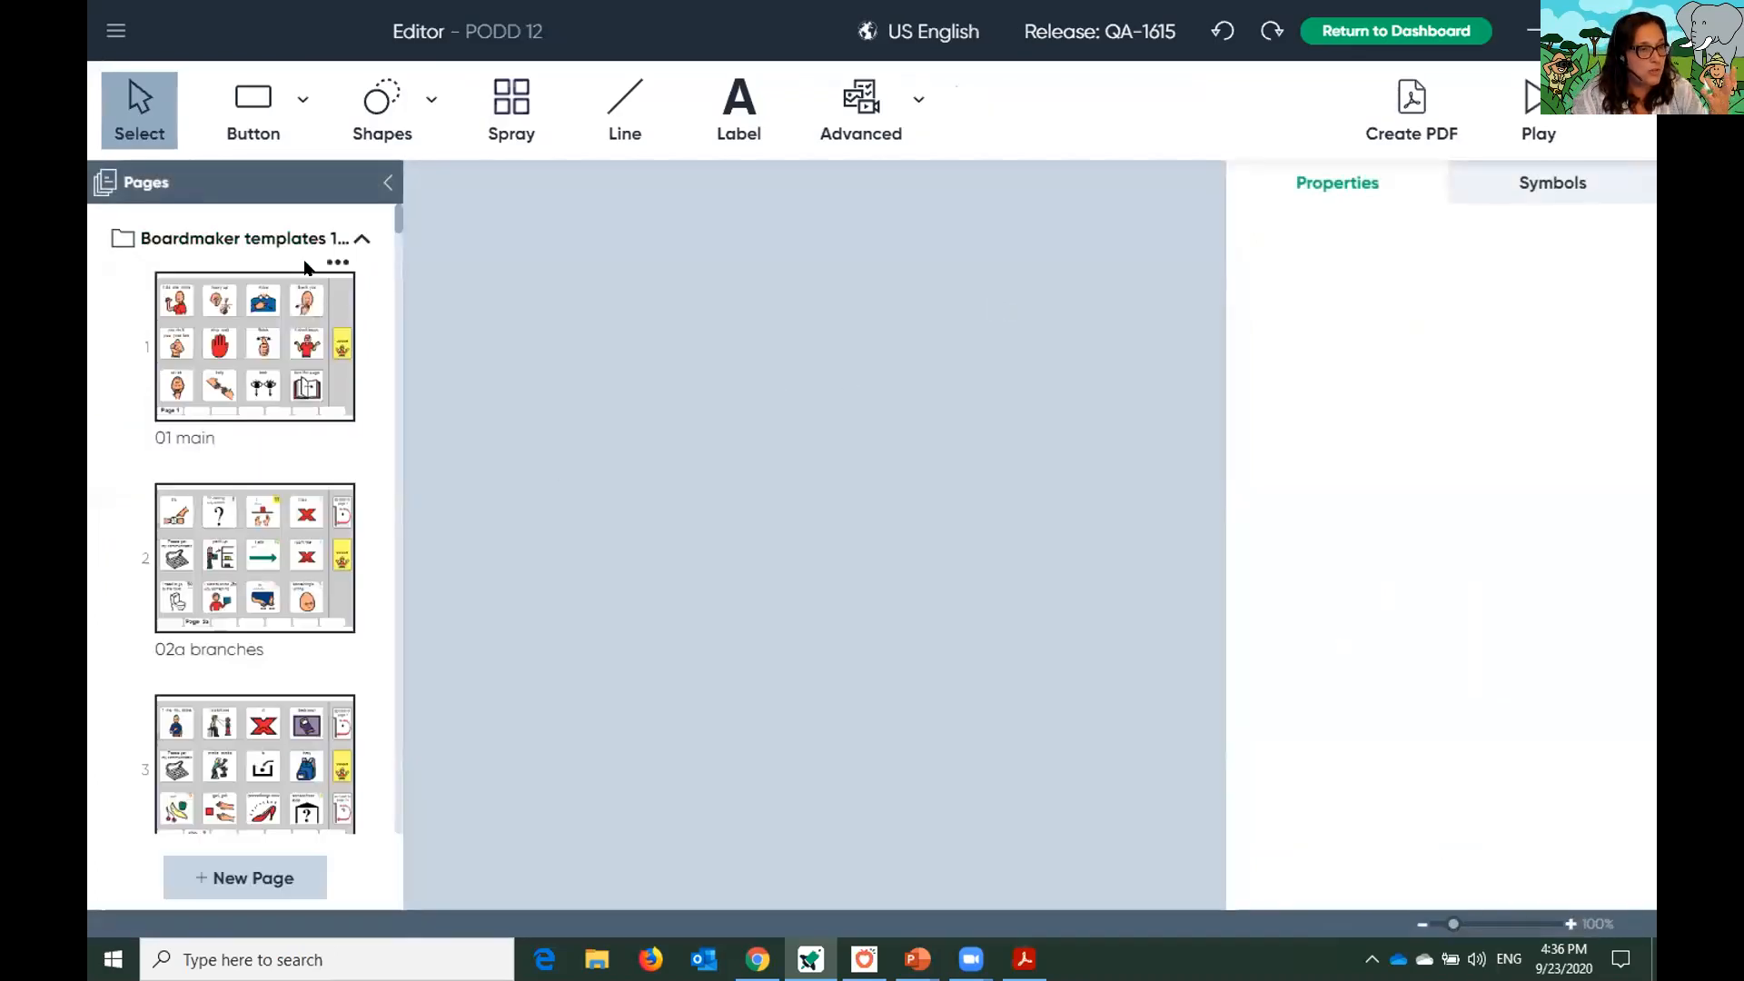
pyautogui.click(361, 240)
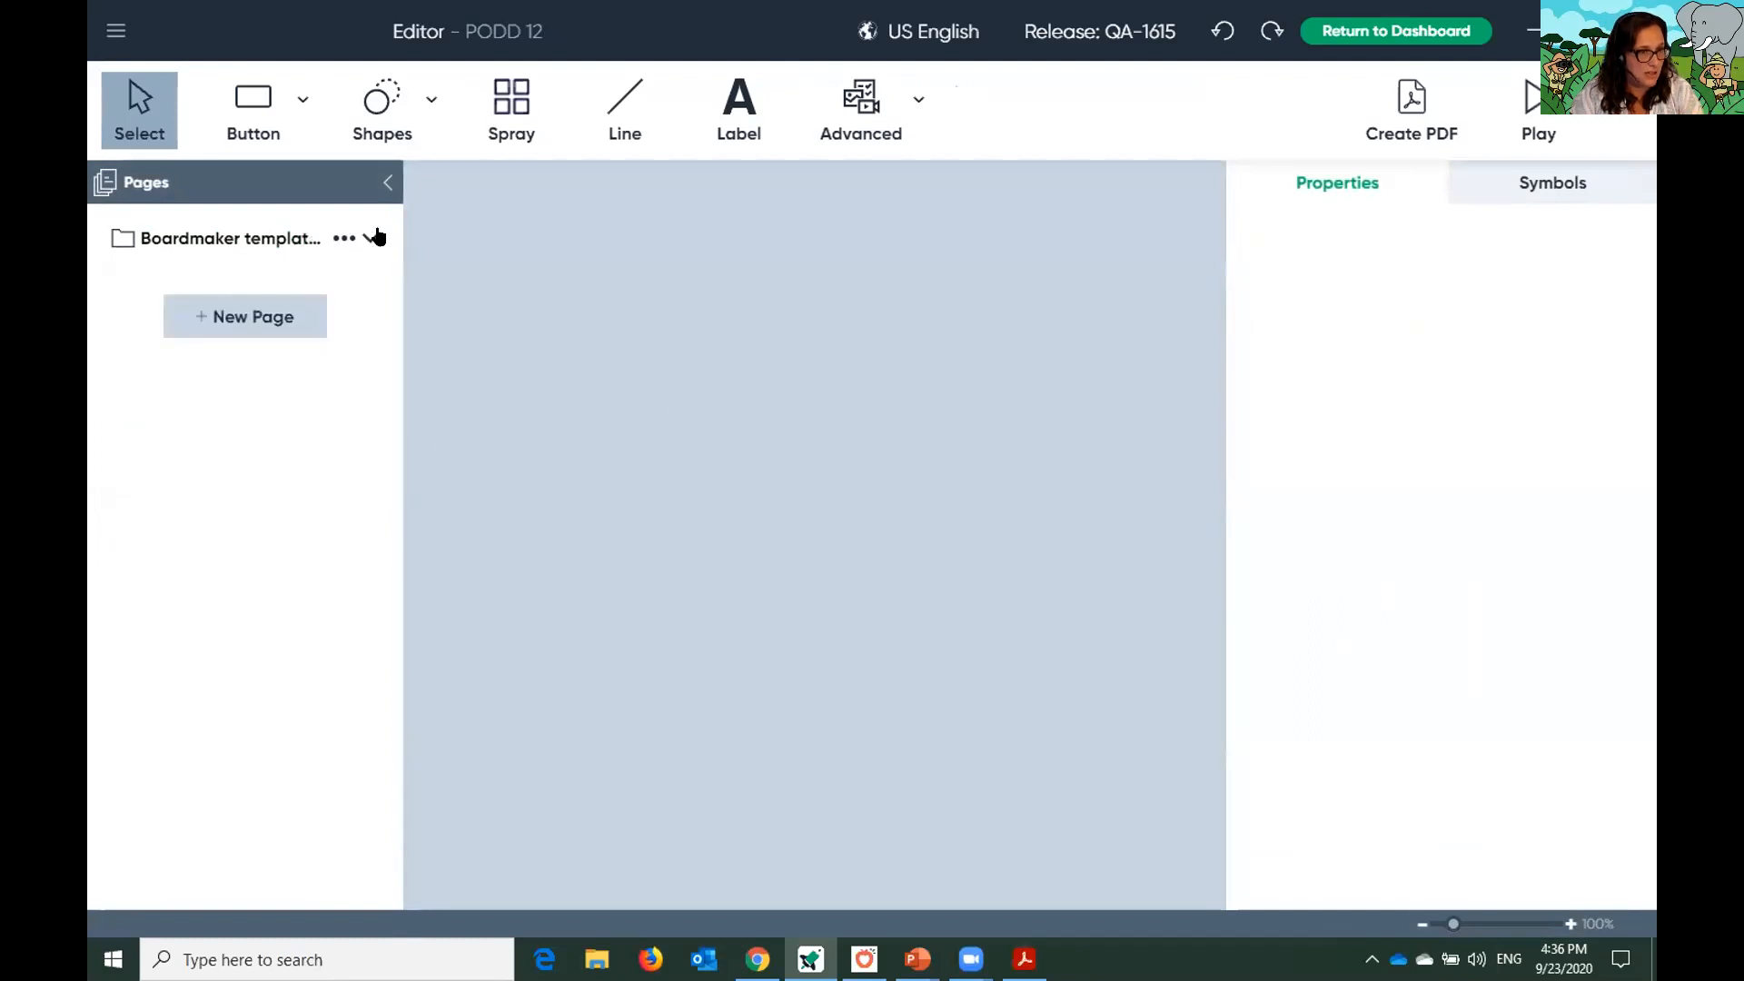
pyautogui.click(362, 240)
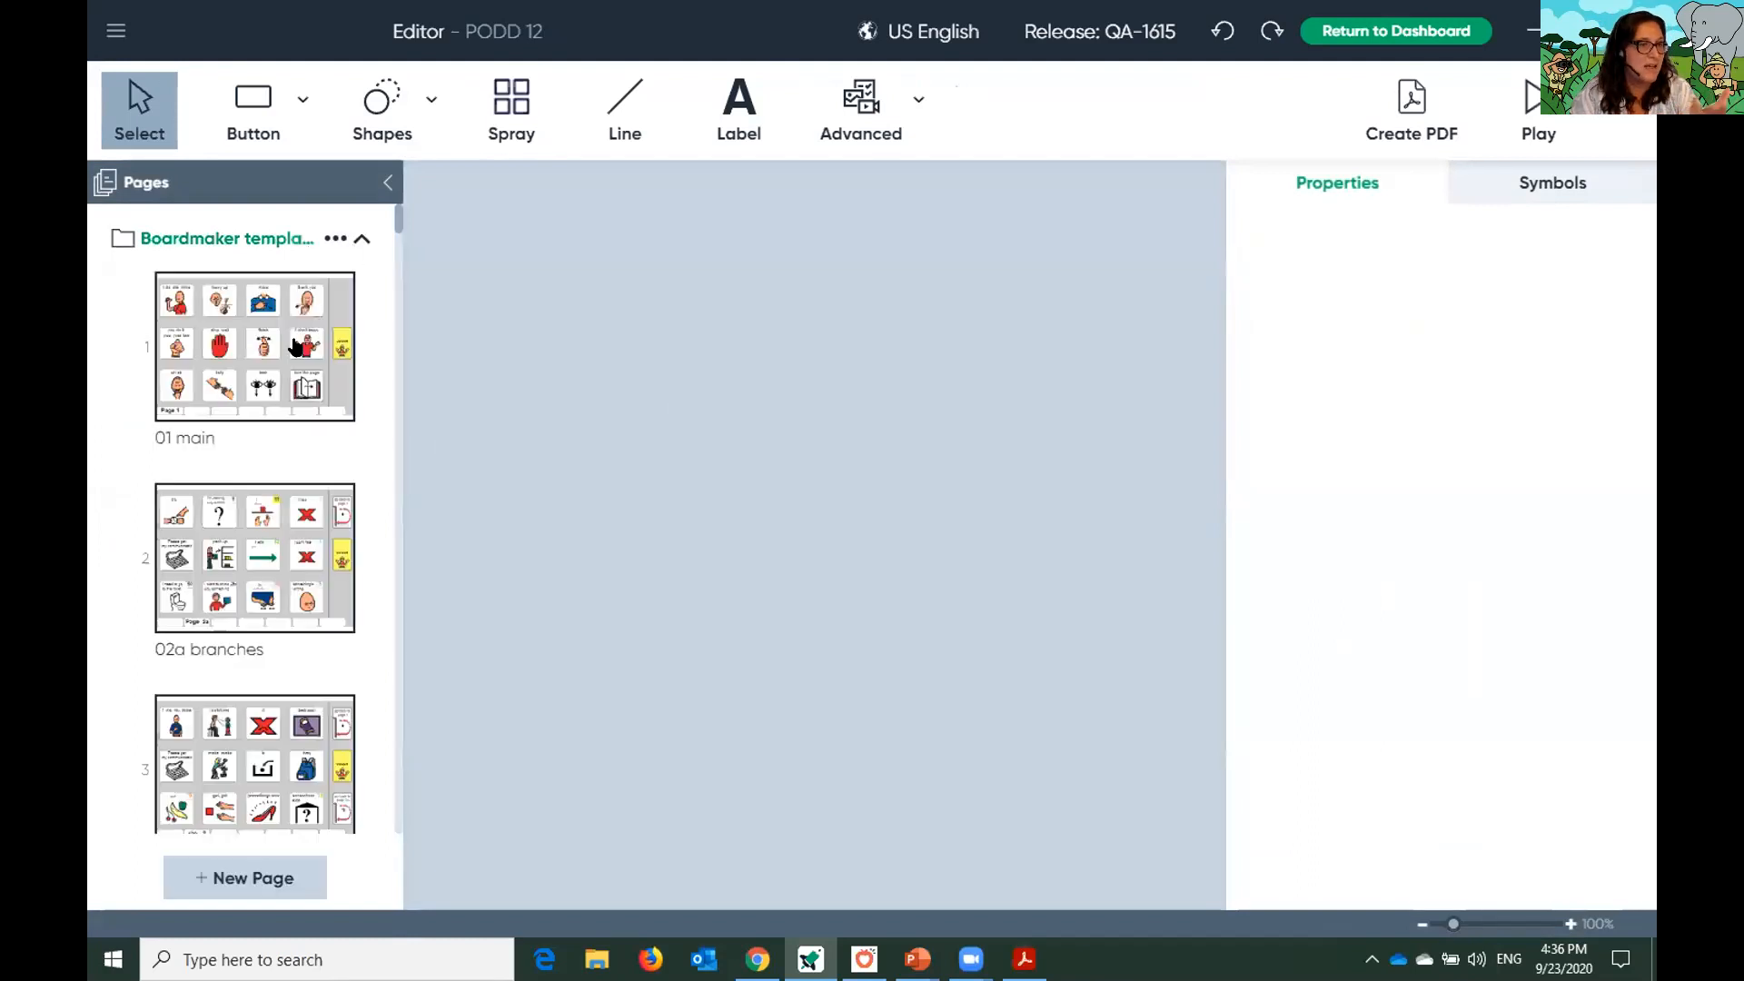
# Look through the PODD 12 page thumbnails down to the Options 12 early subfolder
pyautogui.scroll(-4, 278, 449)
pyautogui.scroll(-10, 278, 451)
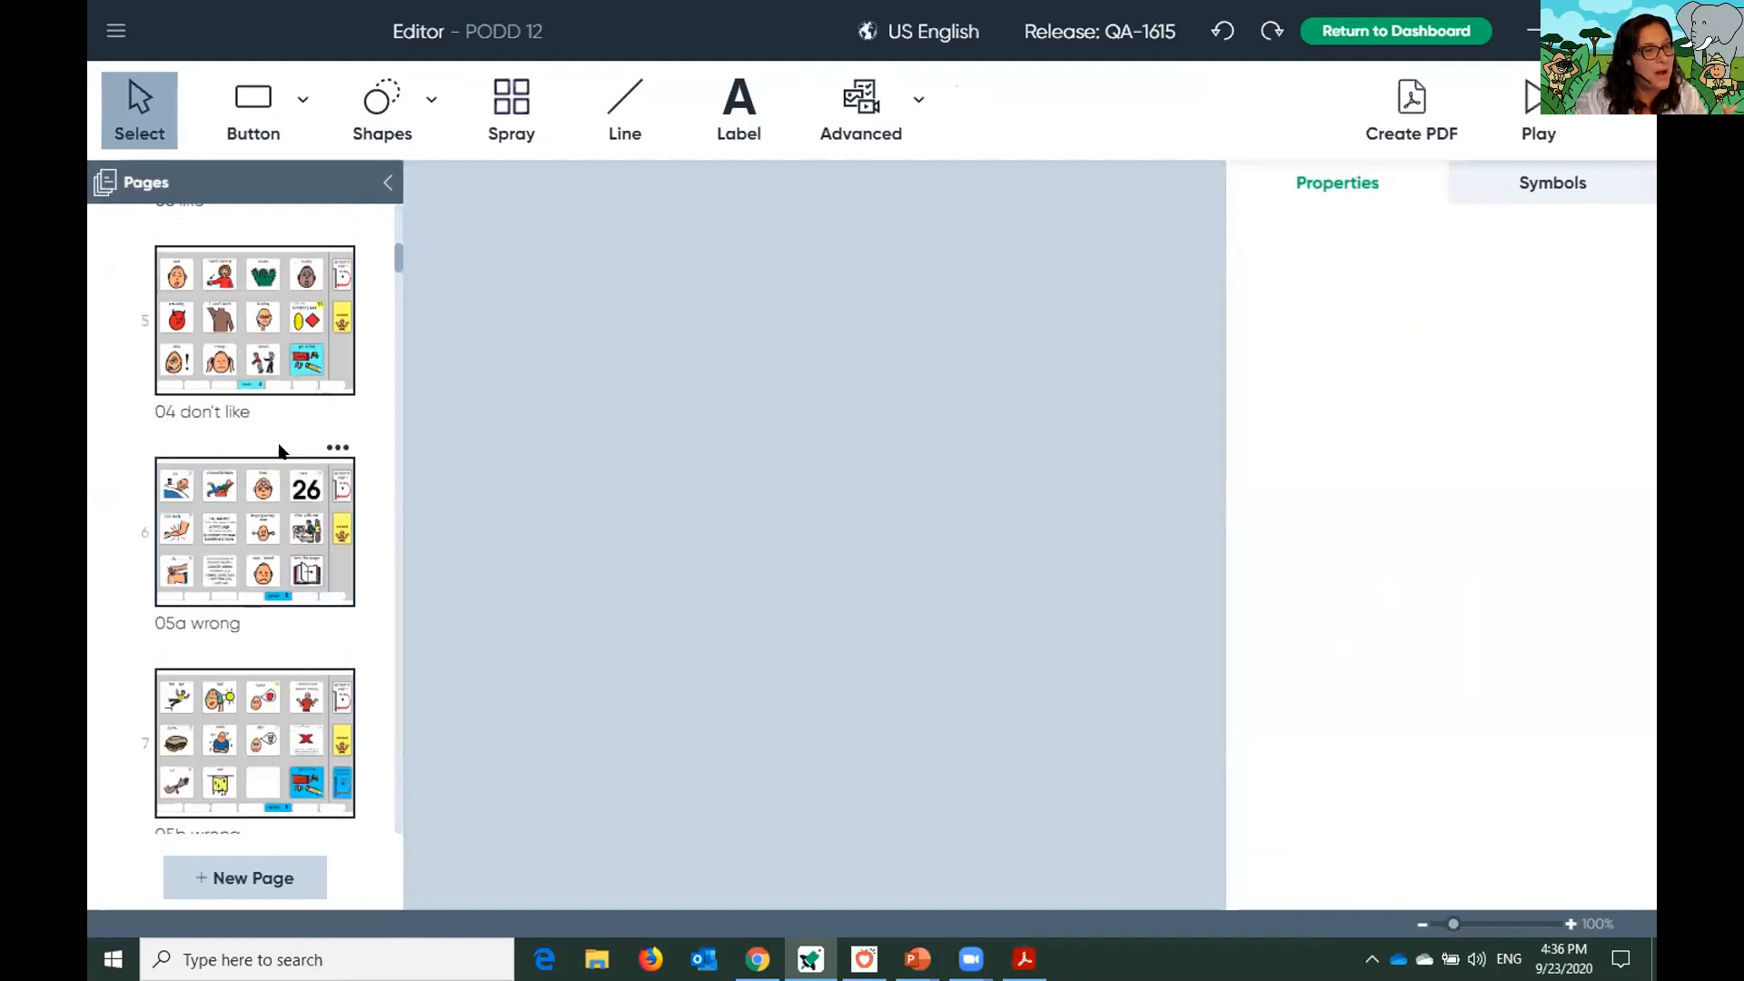
pyautogui.scroll(-12, 276, 465)
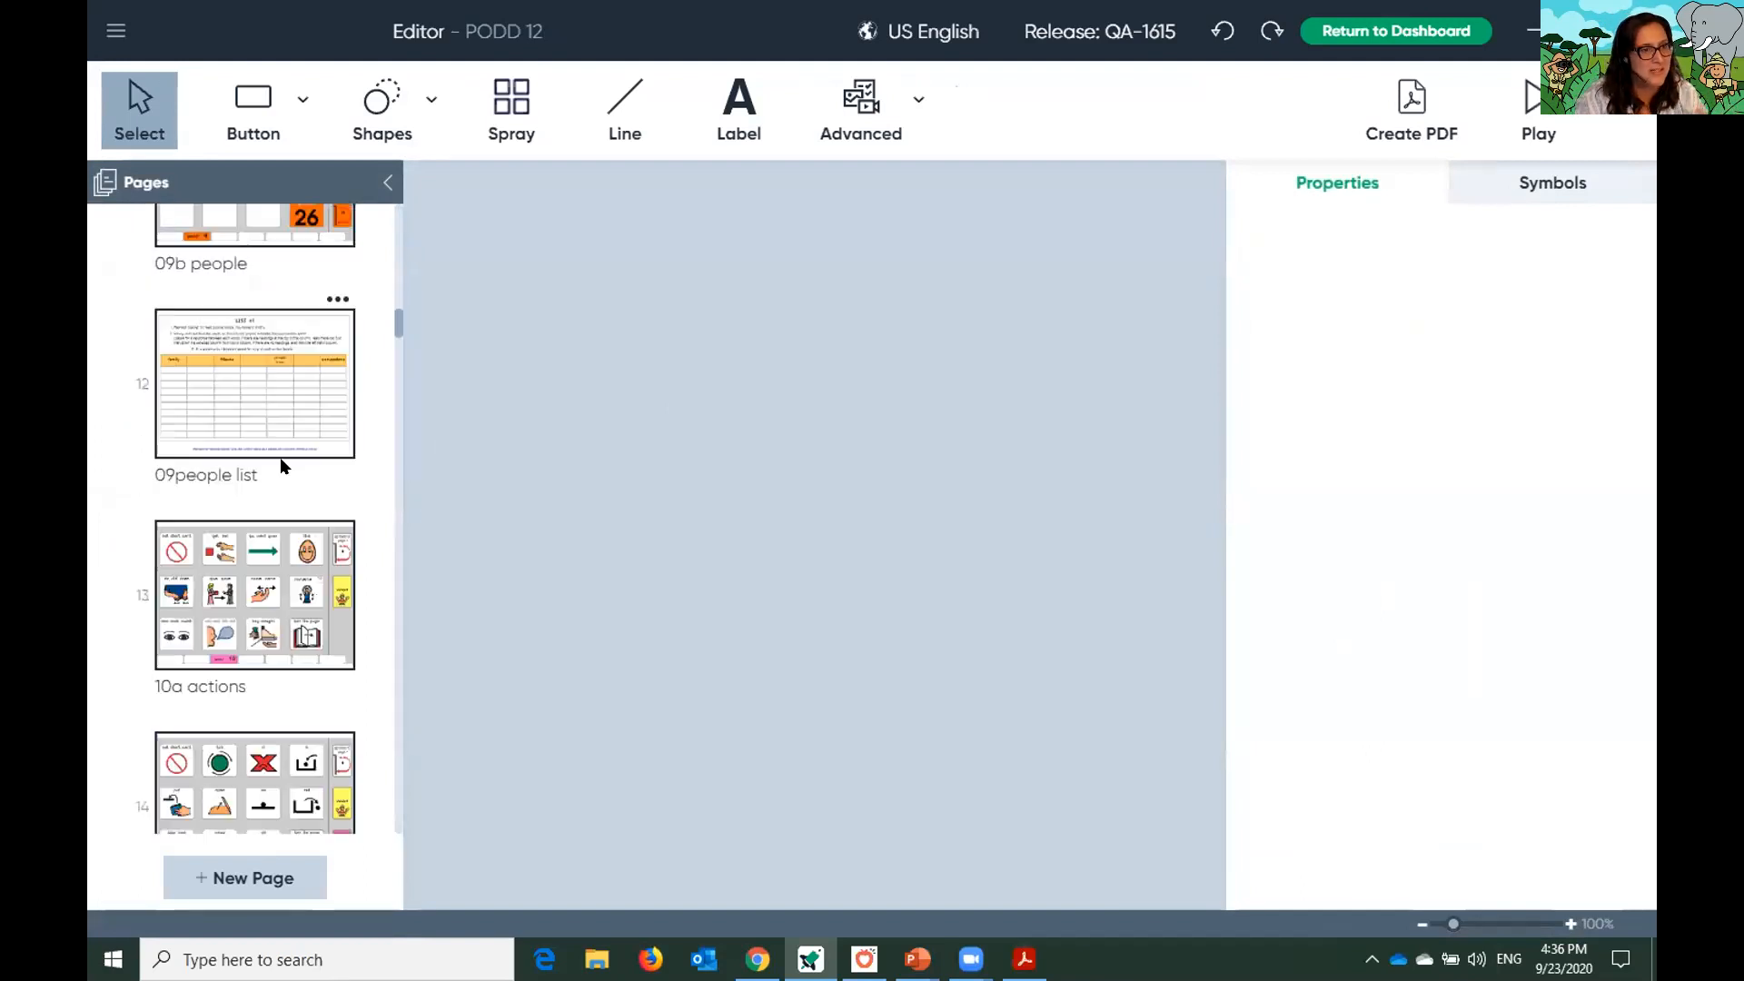
pyautogui.scroll(-15, 278, 468)
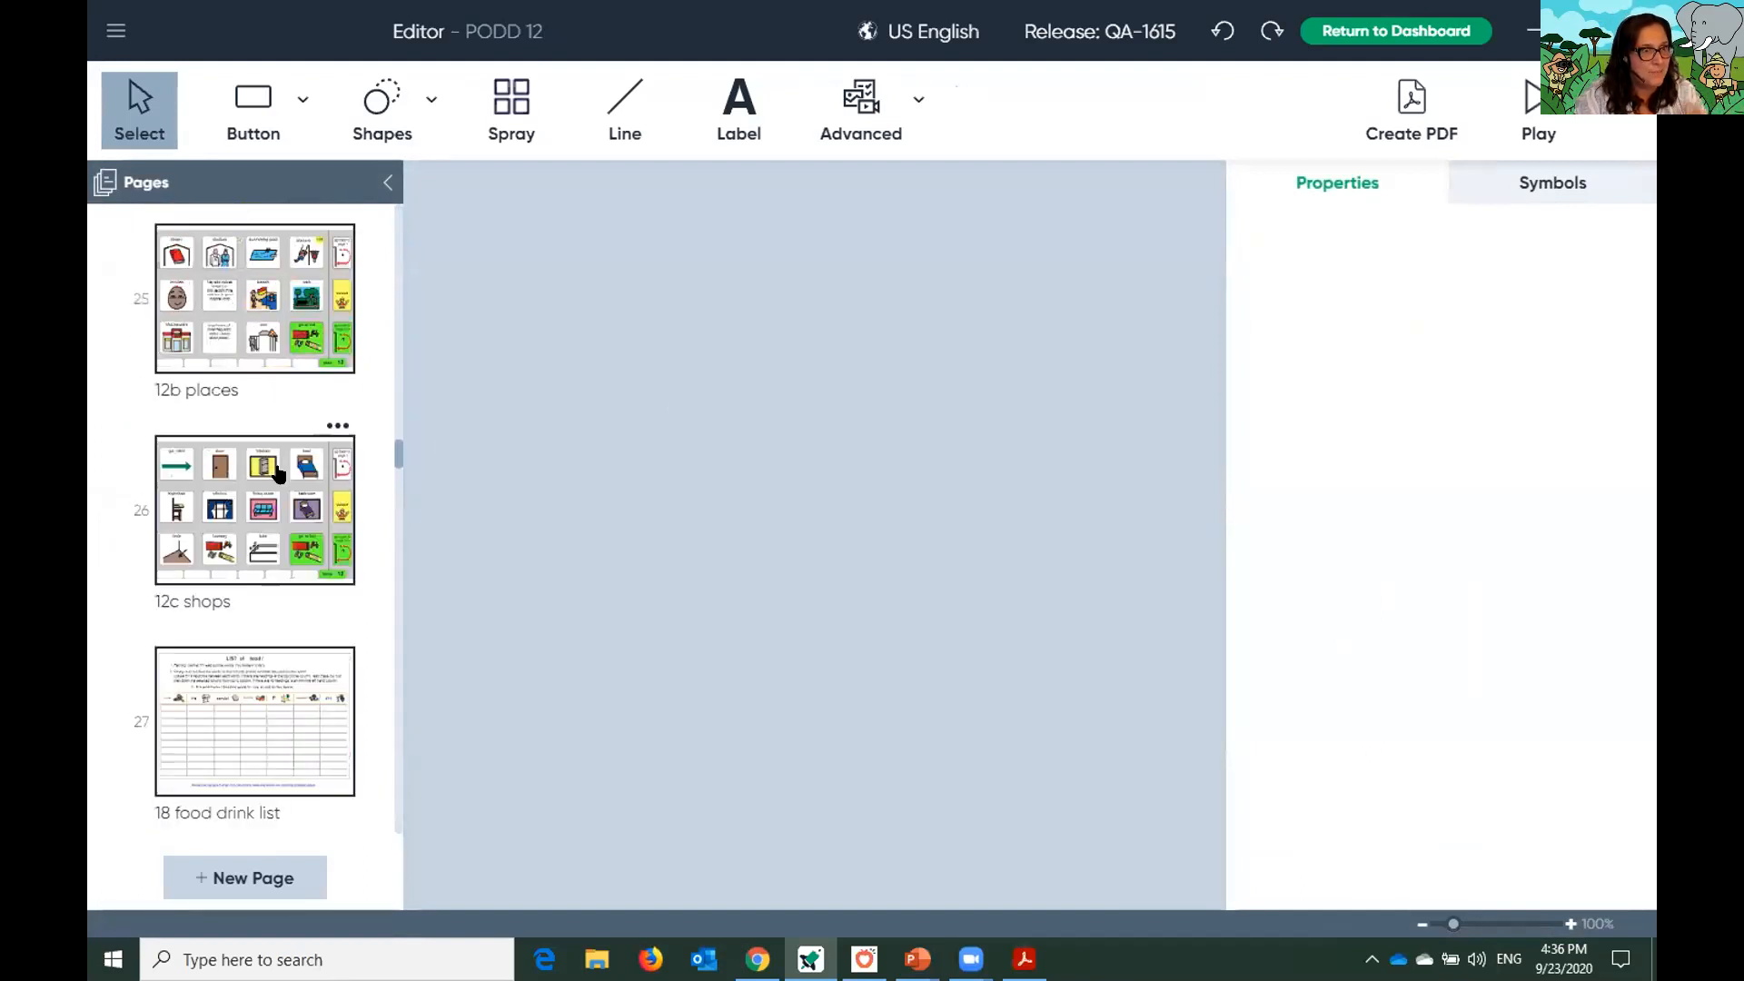
pyautogui.scroll(-20, 275, 470)
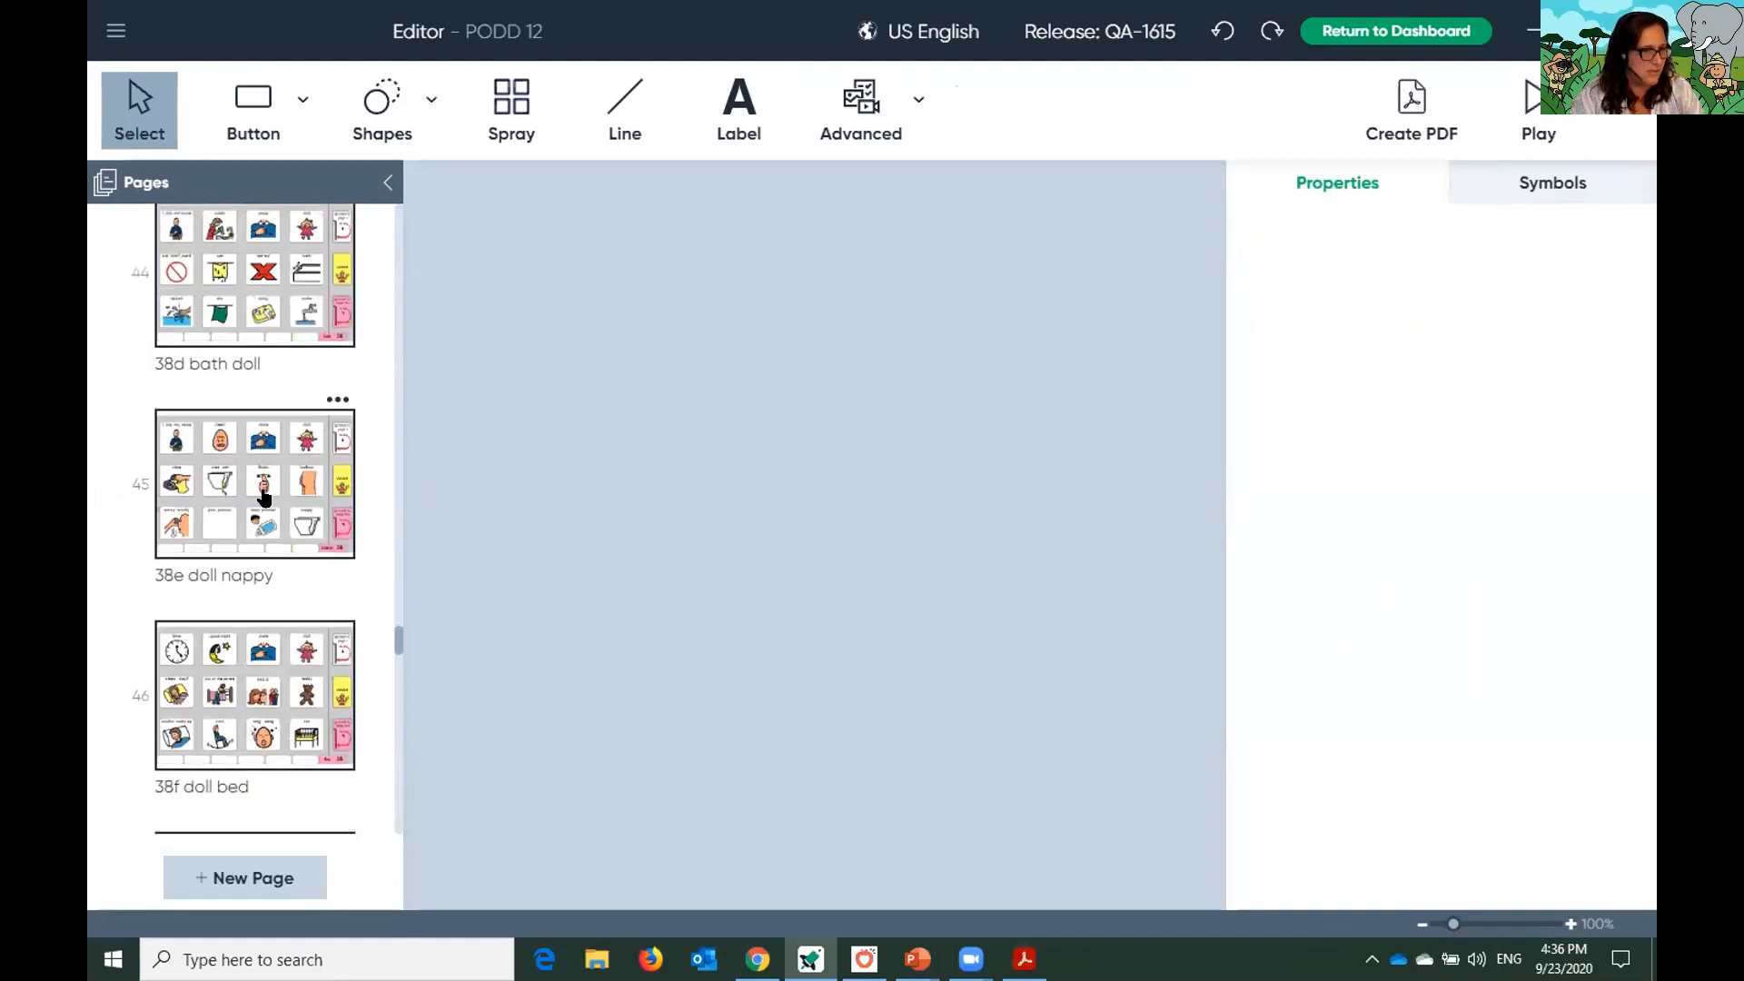
pyautogui.scroll(-15, 245, 506)
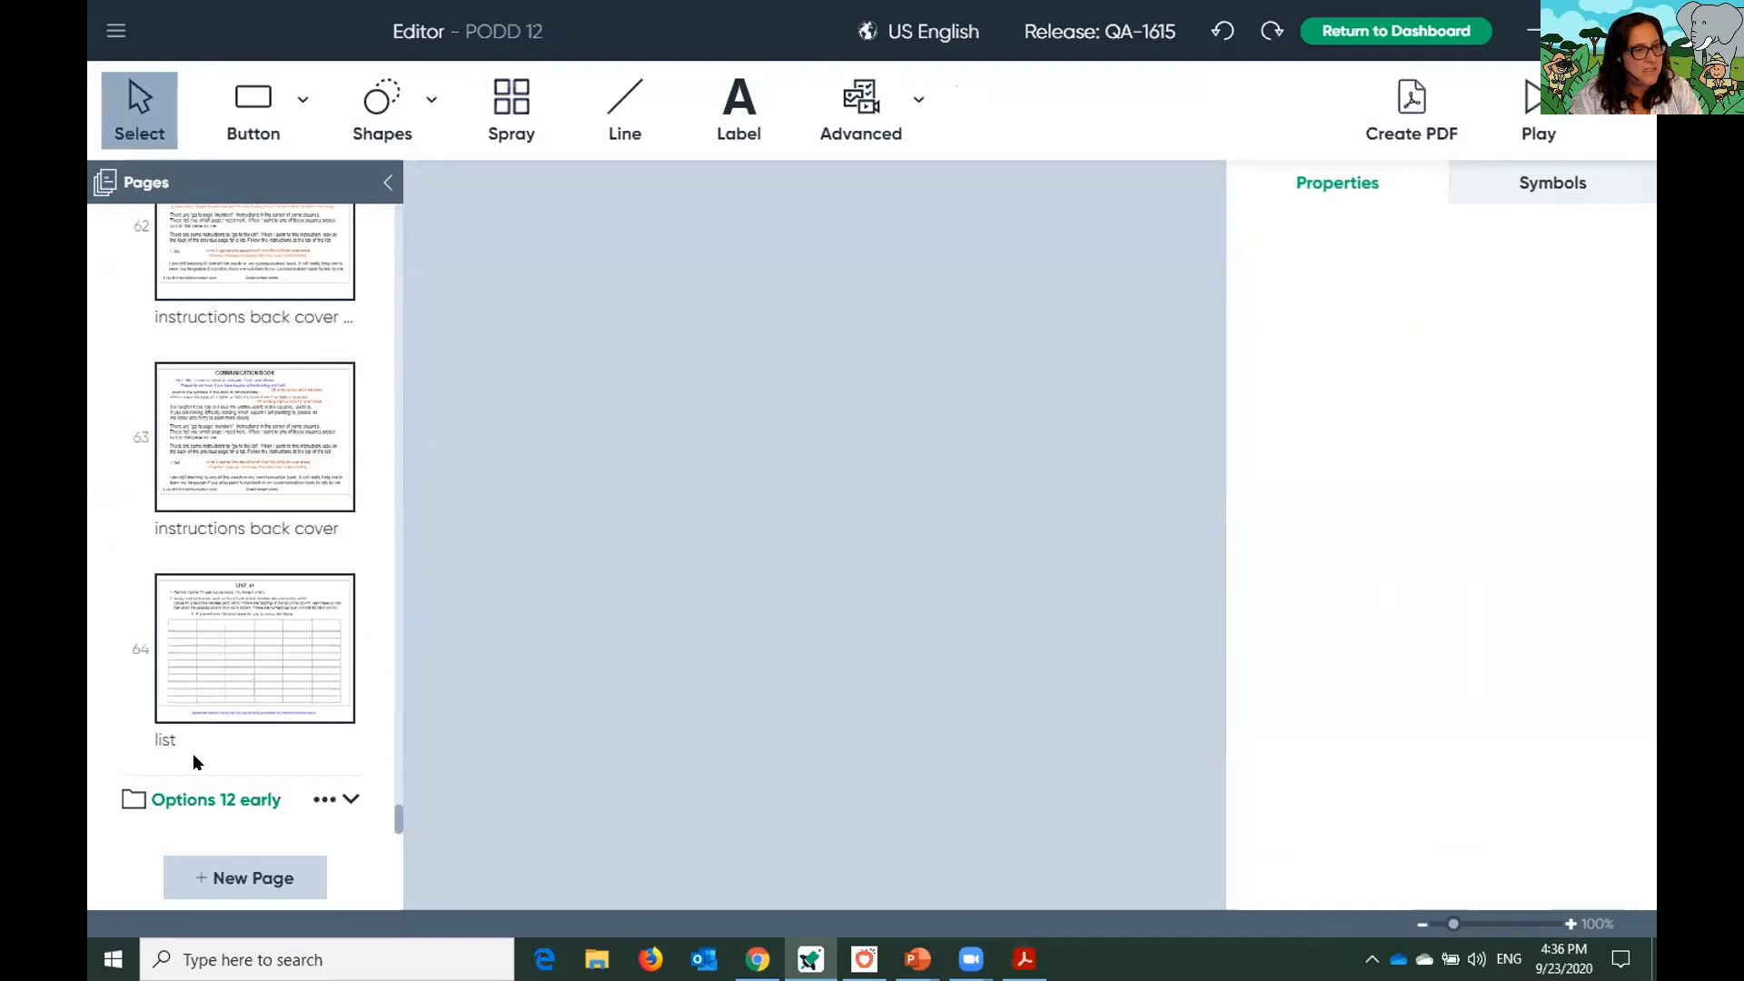
# Look through the pages in the 13 special events, 18 food drink options and 25 early childhood subfolders of Options 12 early
pyautogui.click(195, 799)
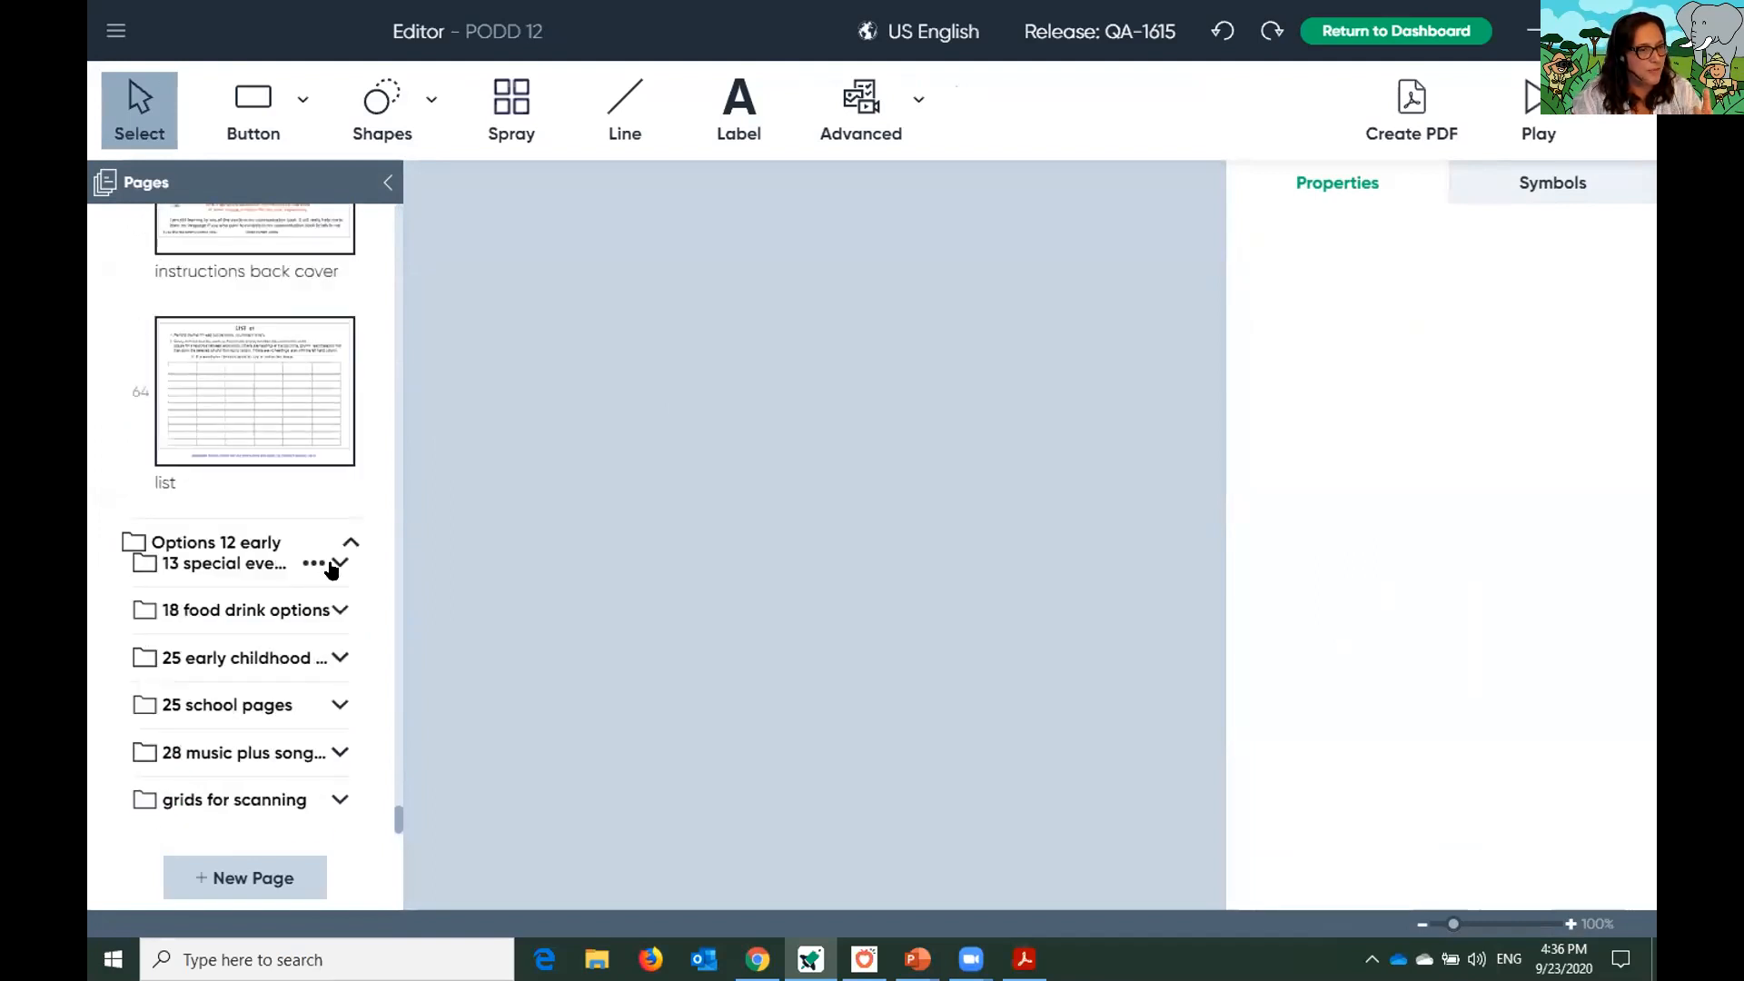
pyautogui.click(325, 565)
pyautogui.scroll(-3, 334, 572)
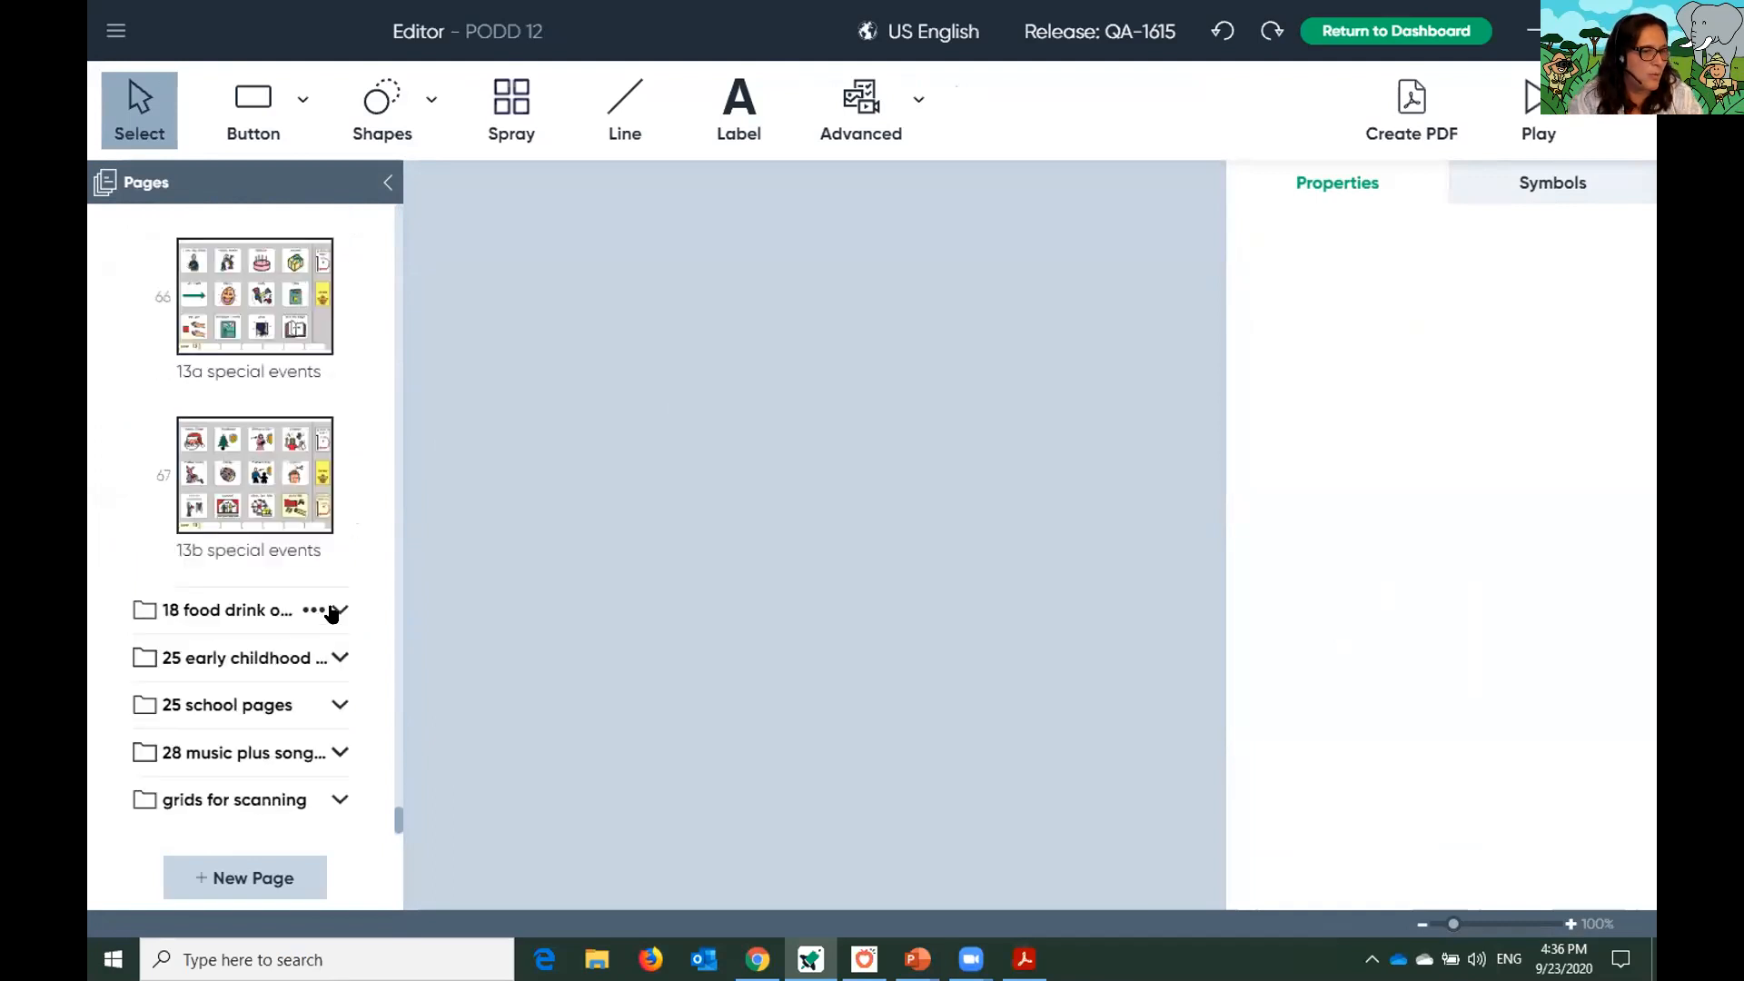
pyautogui.click(332, 614)
pyautogui.scroll(-5, 300, 623)
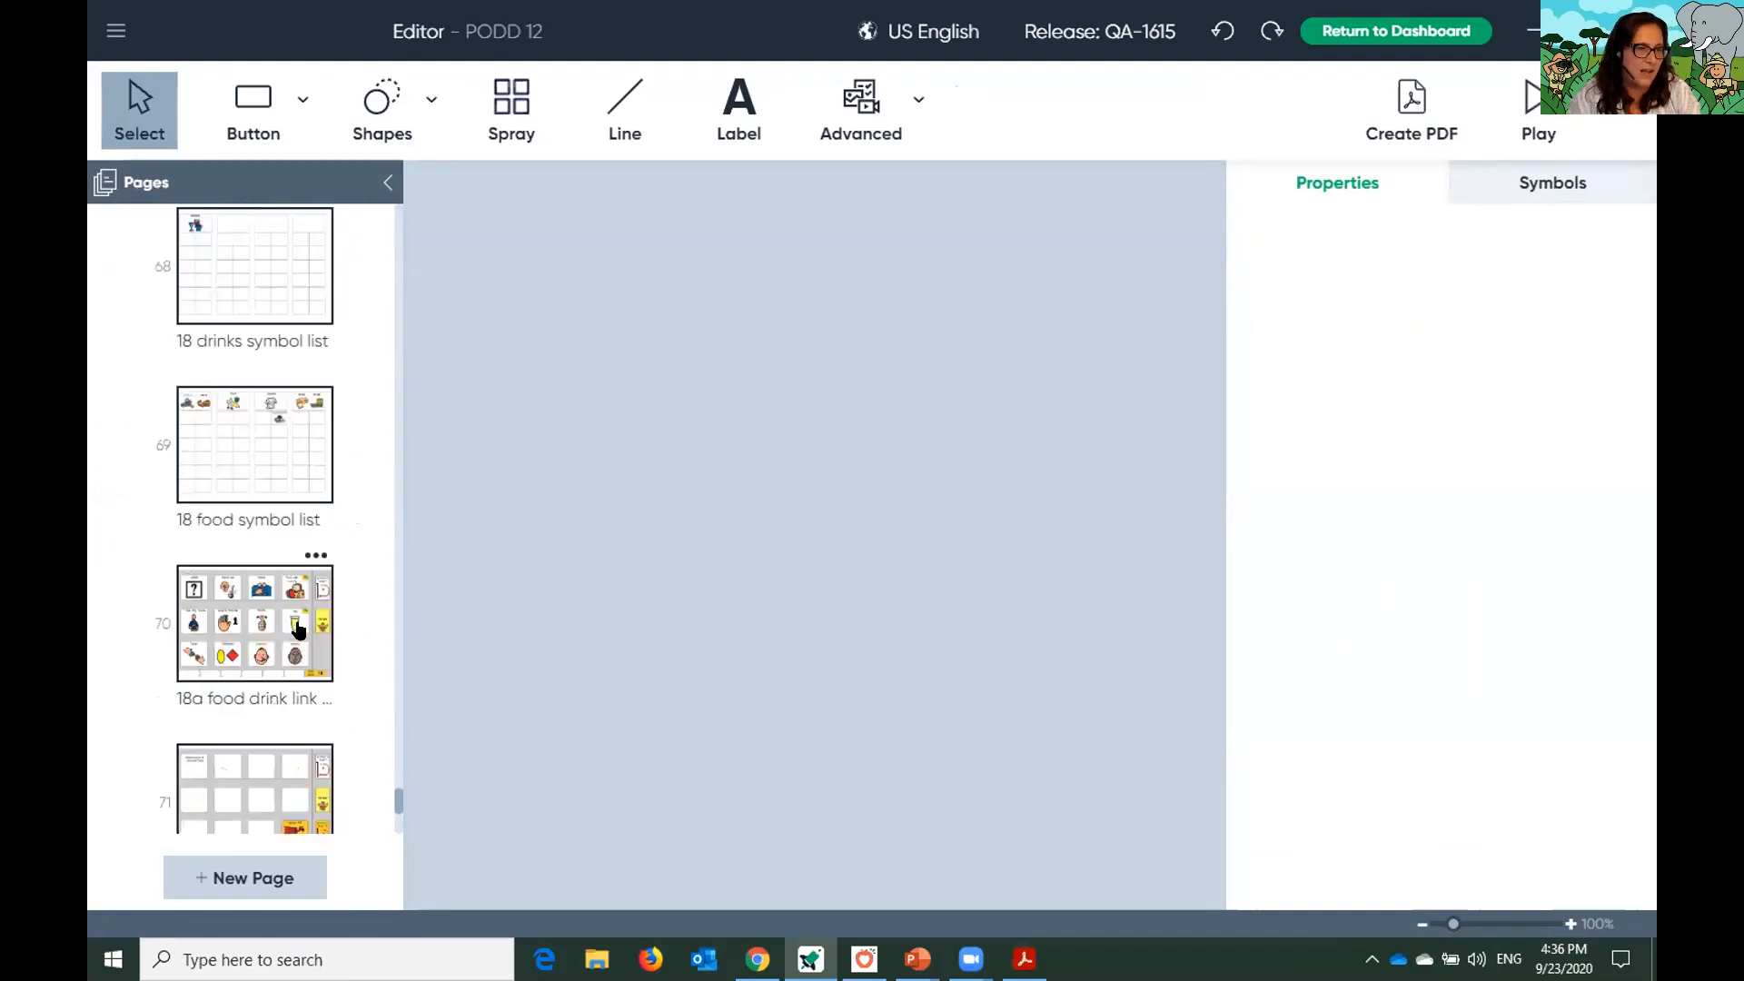
pyautogui.scroll(-3, 303, 621)
pyautogui.scroll(-3, 299, 627)
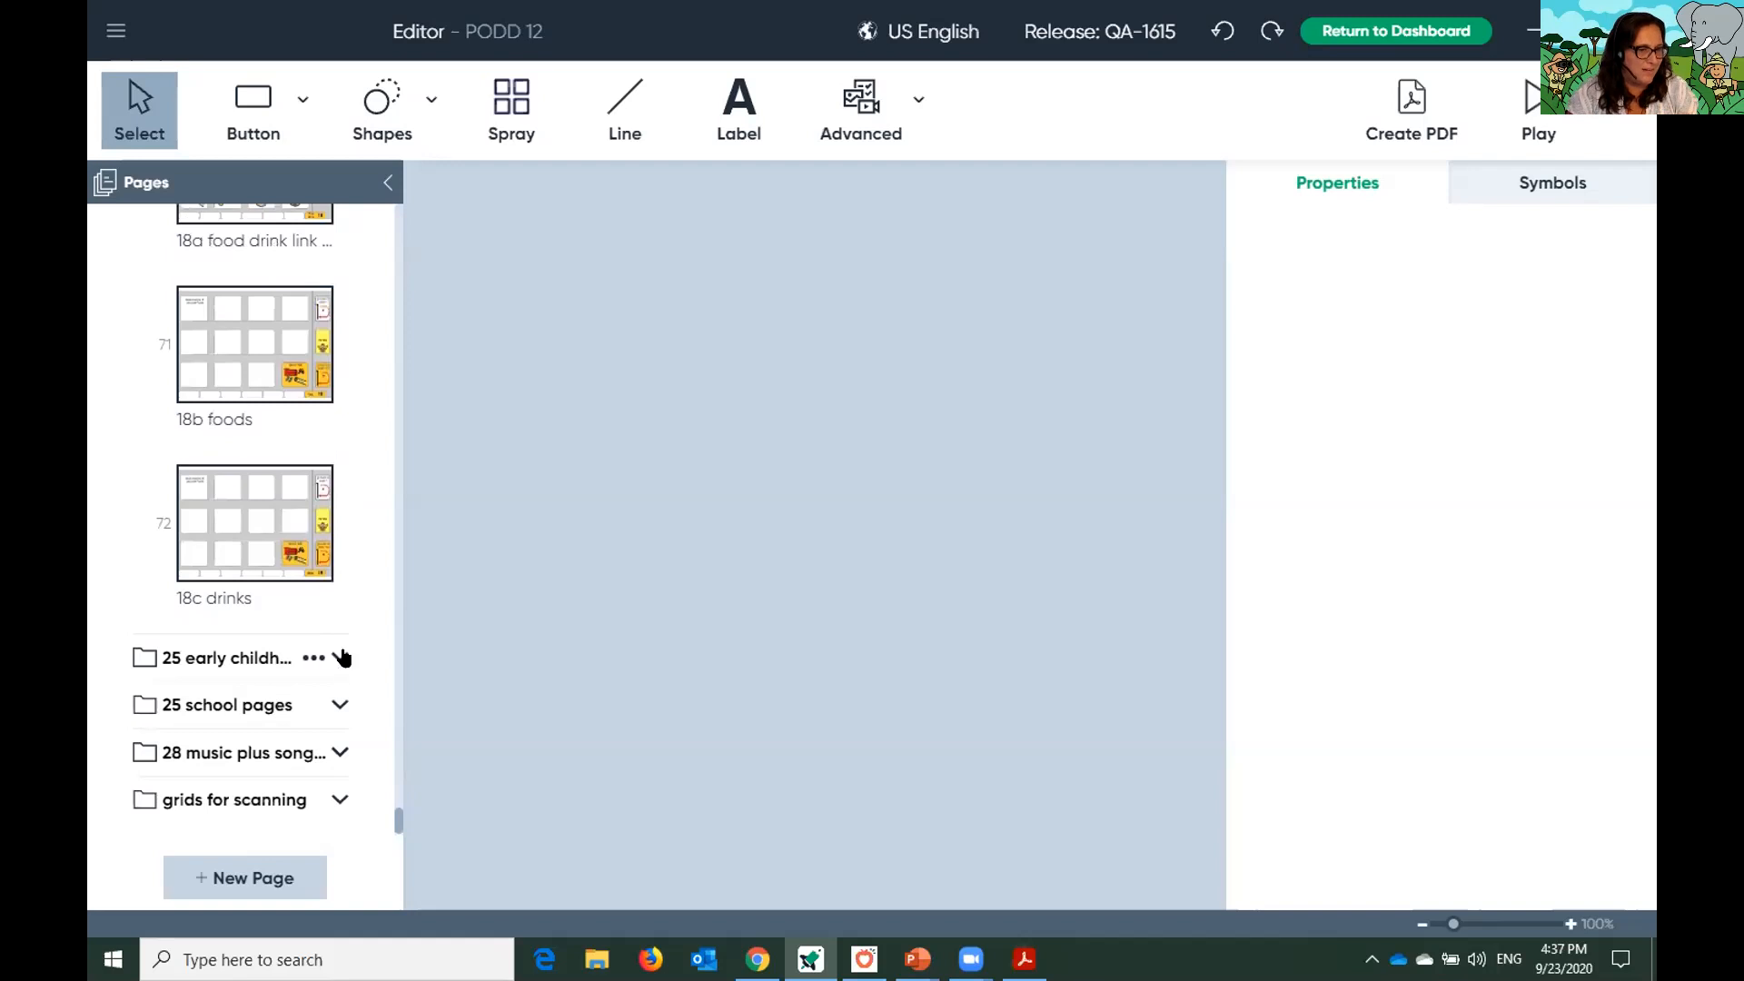
pyautogui.click(338, 657)
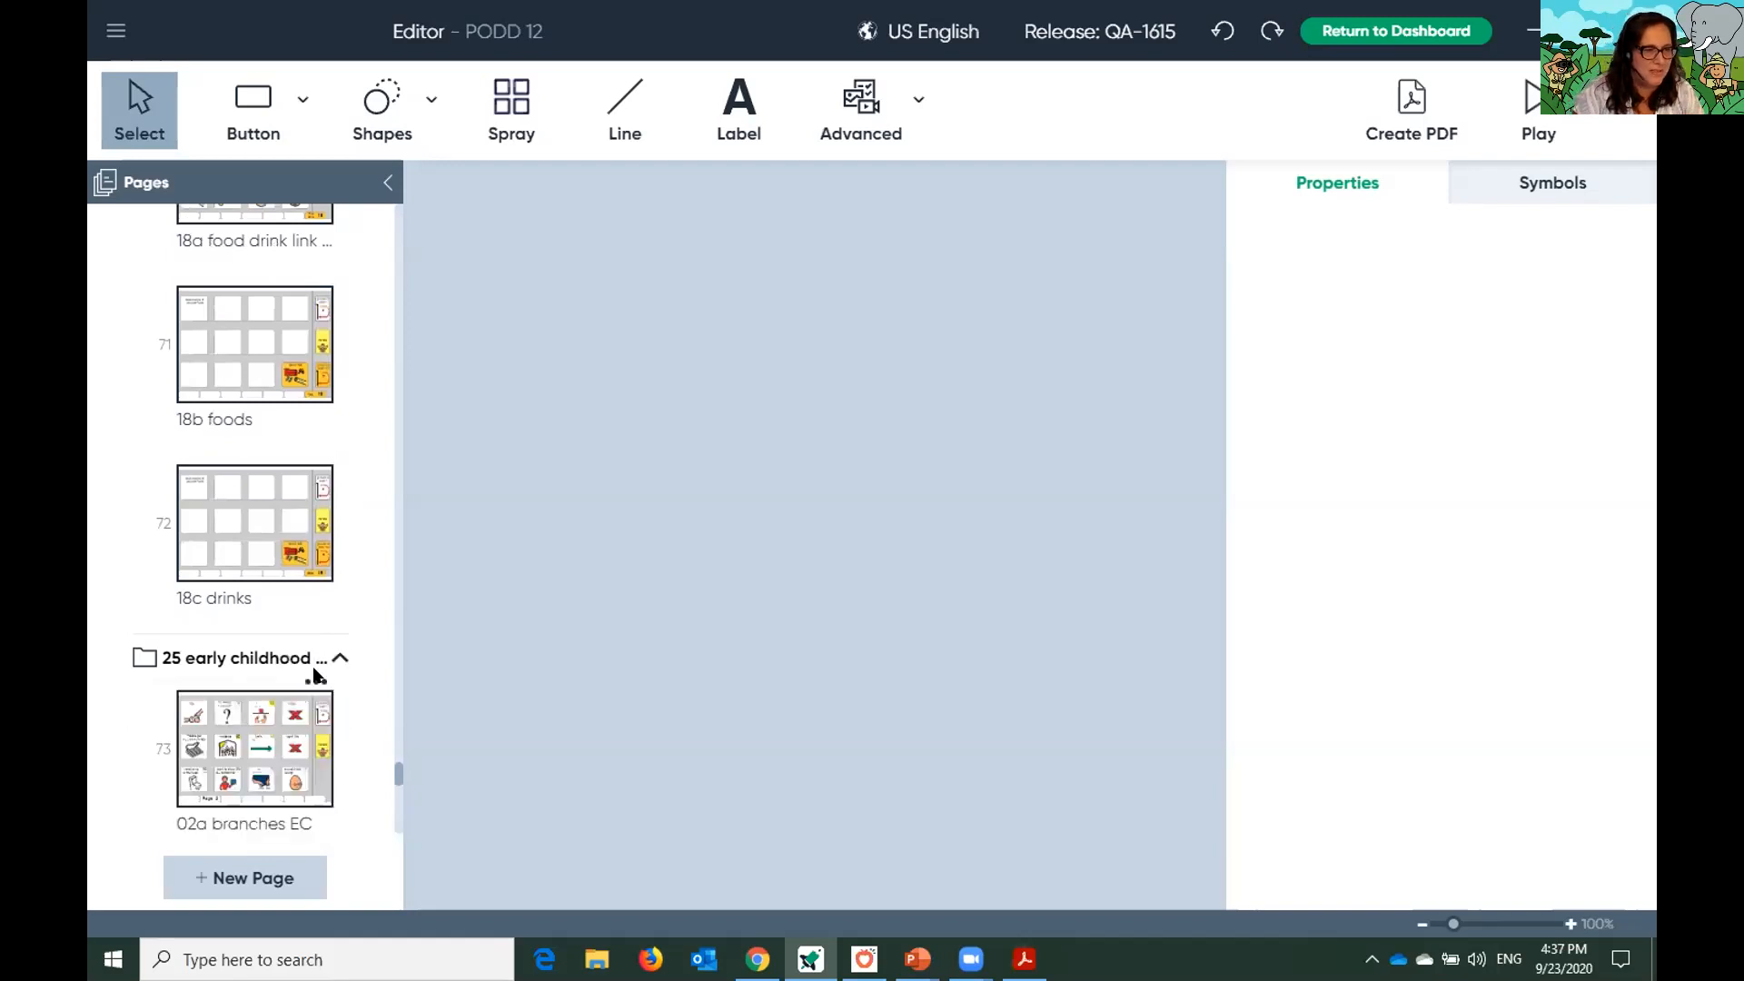
pyautogui.scroll(-7, 316, 668)
# Go back to the earlier Boardmaker templates pages and open the 09a people page for editing
pyautogui.scroll(15, 316, 663)
pyautogui.scroll(10, 300, 659)
pyautogui.moveTo(392, 681); pyautogui.dragTo(393, 280)
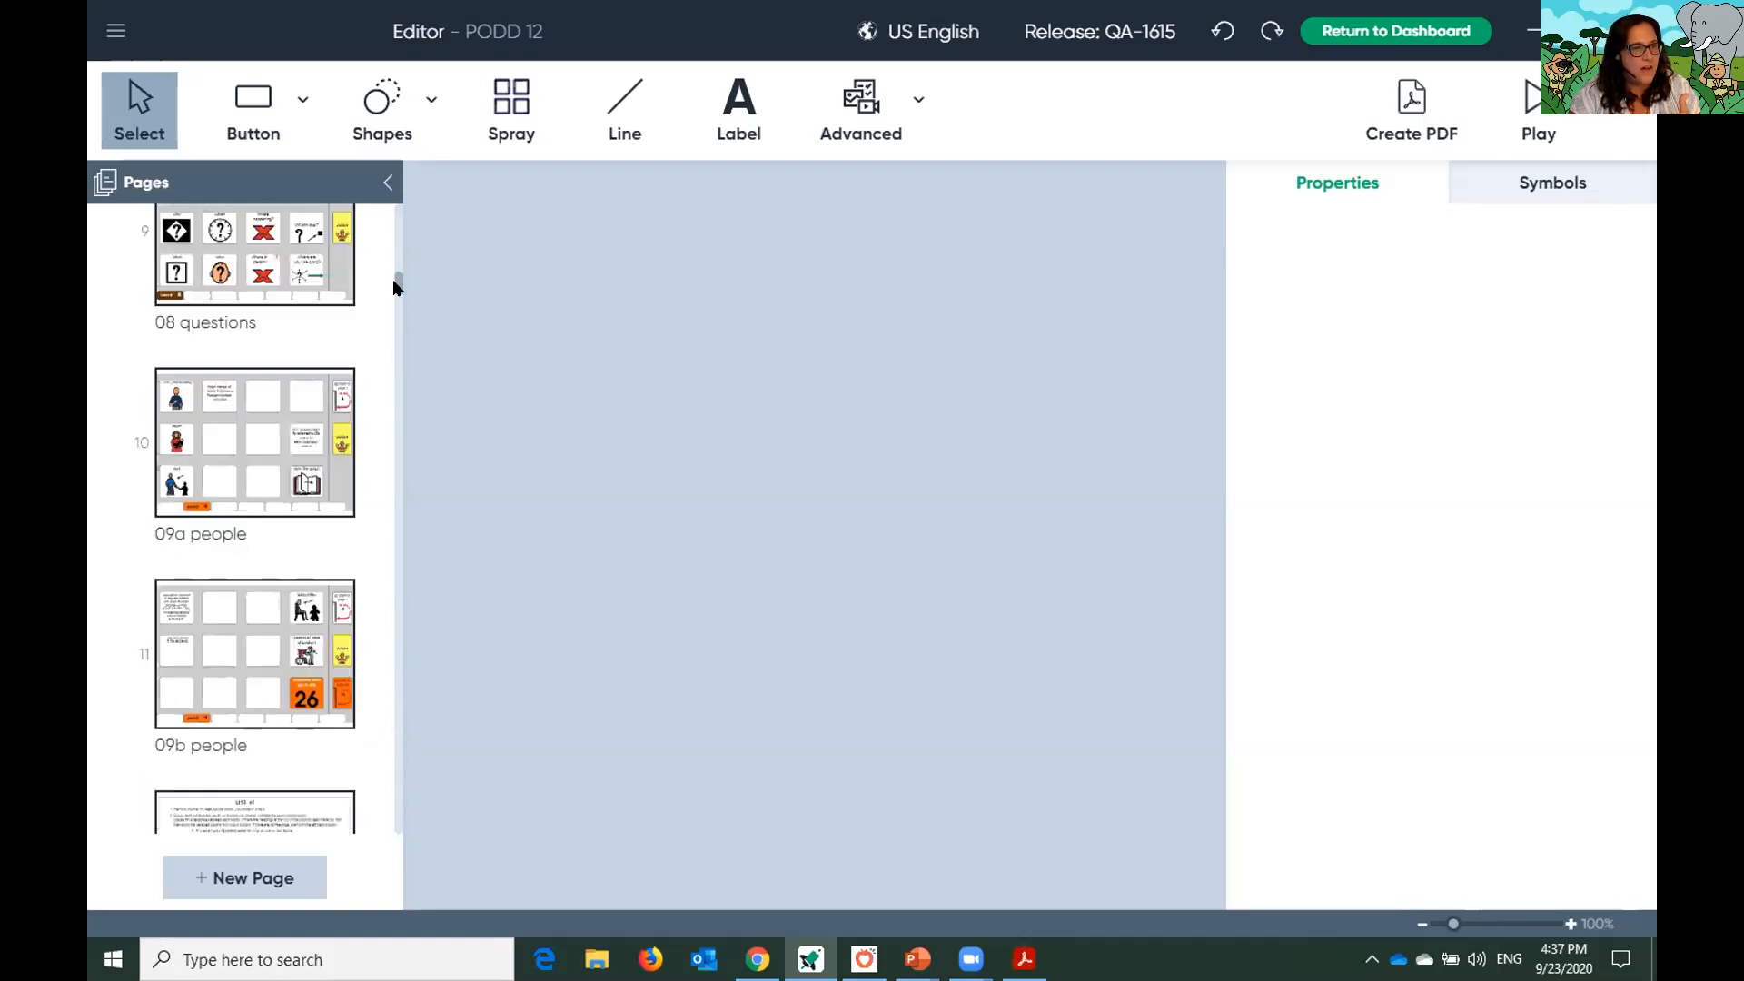
pyautogui.click(221, 466)
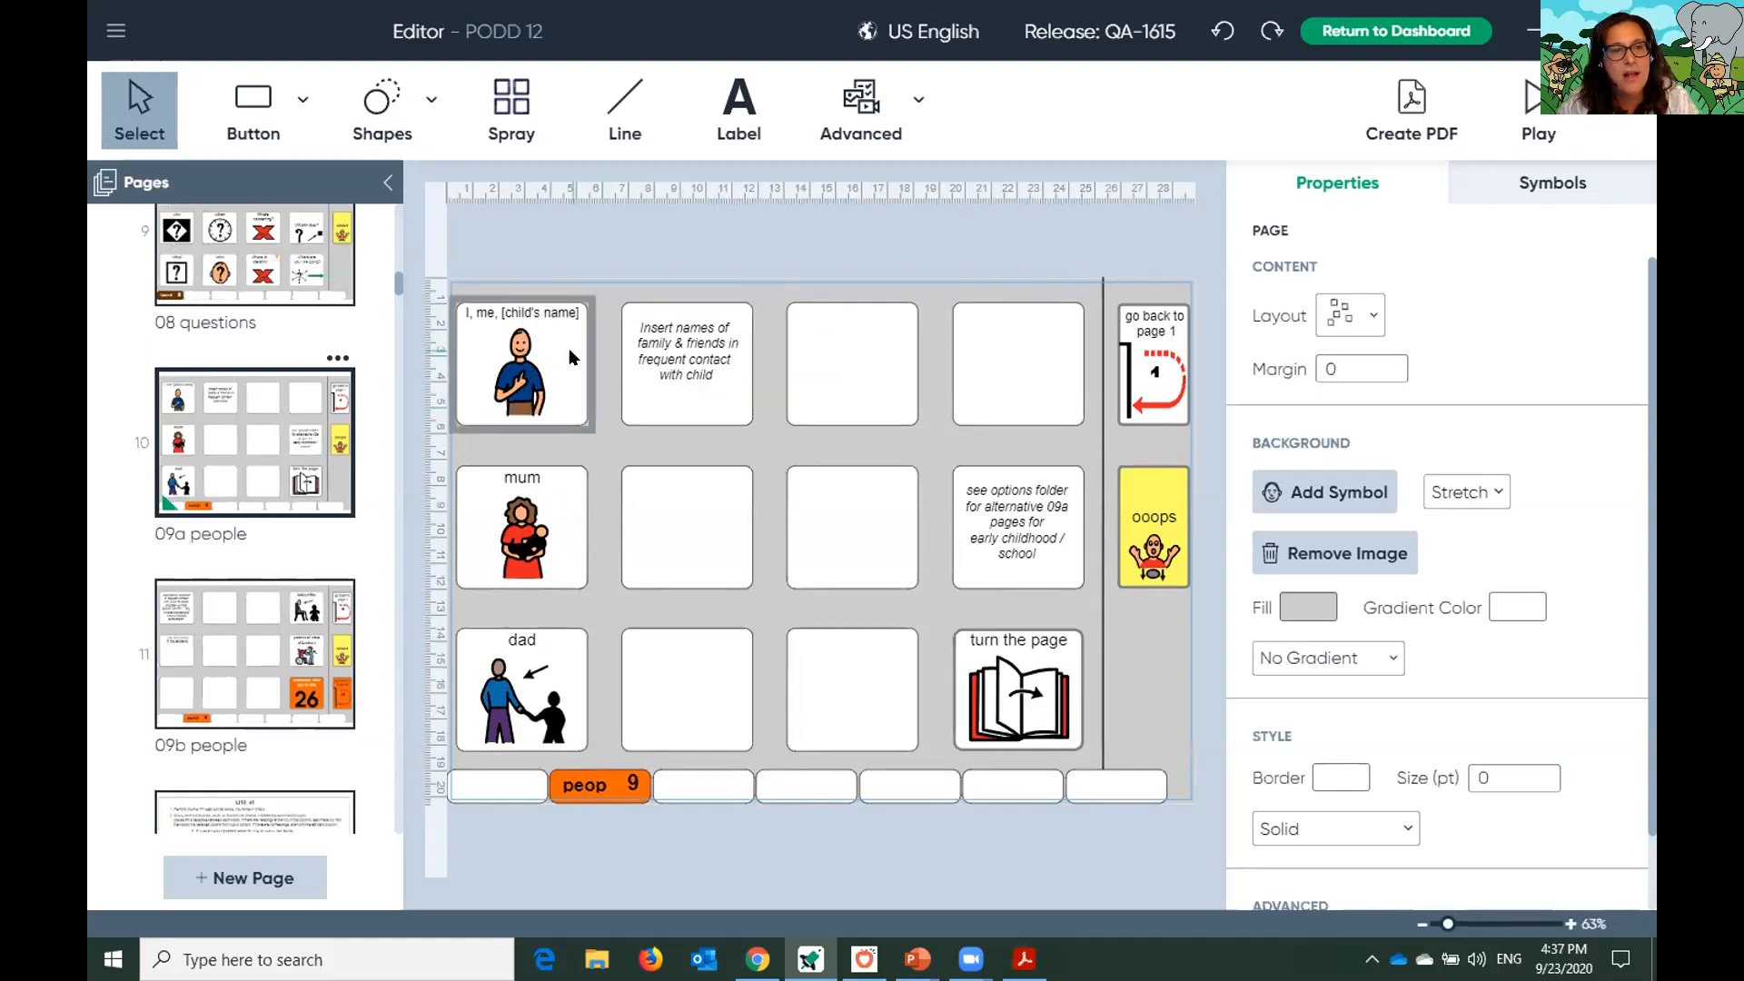
# Replace the [child's name] placeholder in the "I, me" button's text with the child's first name
pyautogui.click(550, 327)
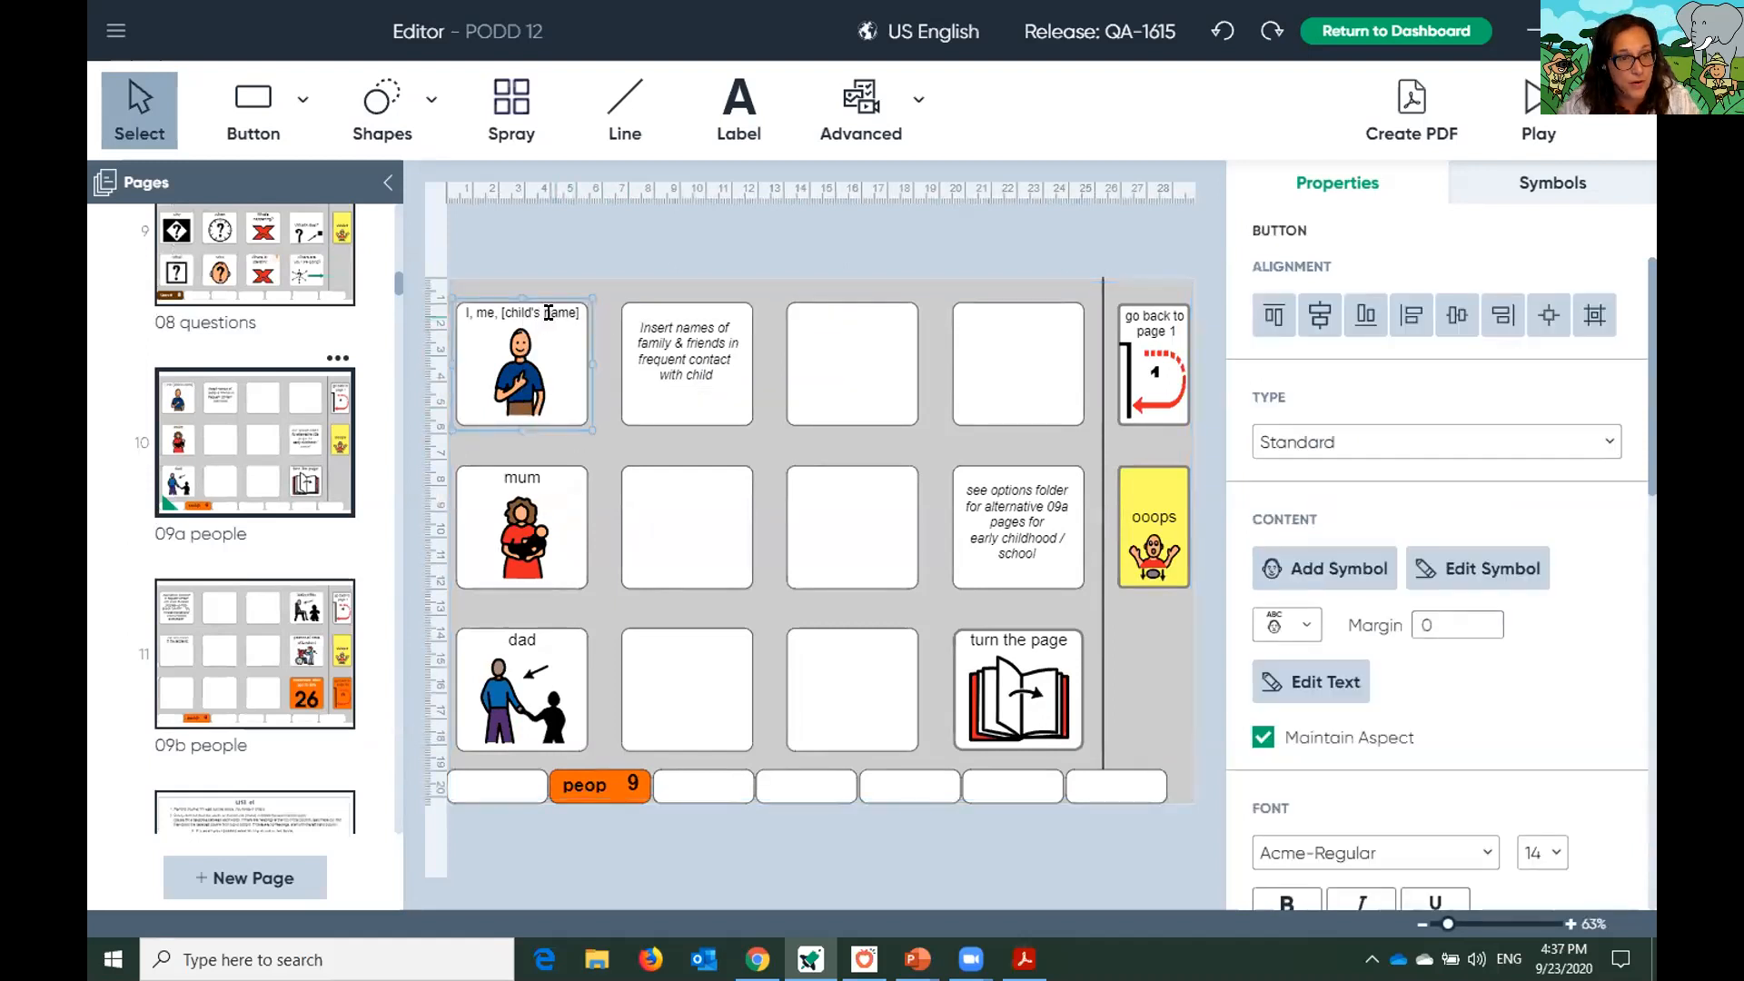
pyautogui.click(548, 313)
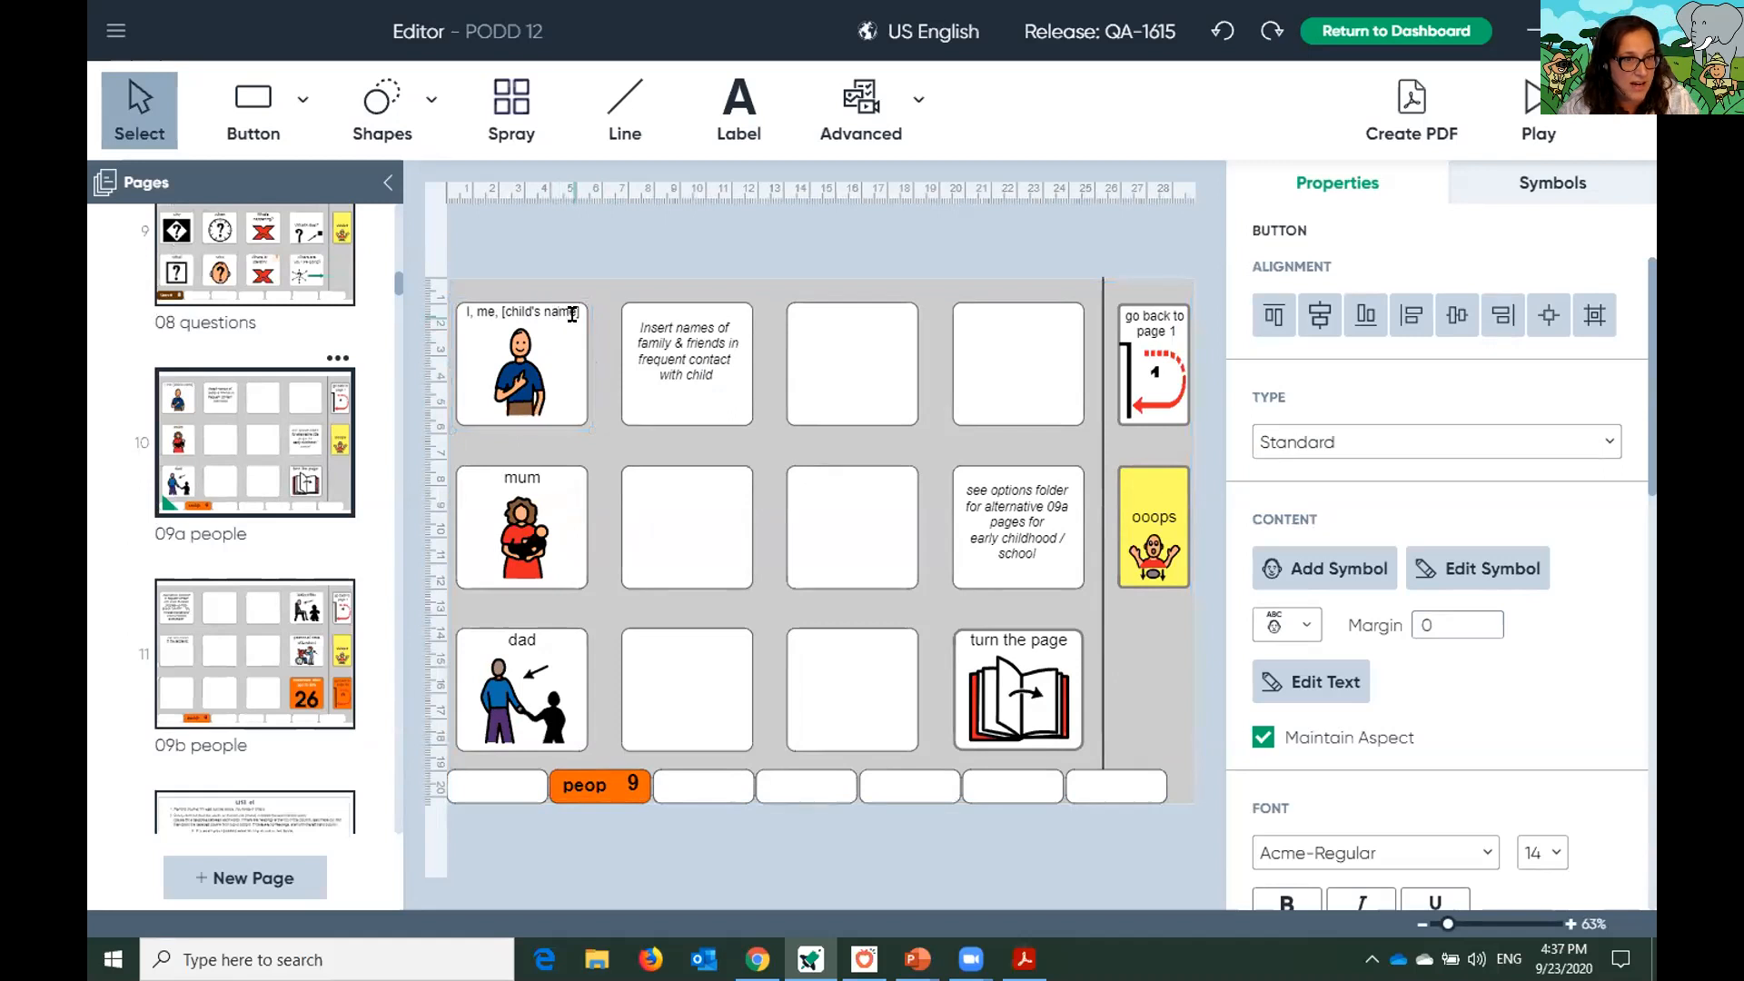
pyautogui.press('BackSpace')
pyautogui.press('BackSpace')
pyautogui.press('BackSpace')
pyautogui.press('BackSpace')
pyautogui.press('BackSpace')
pyautogui.press('BackSpace')
pyautogui.press('BackSpace')
pyautogui.press('BackSpace')
pyautogui.press('BackSpace')
pyautogui.press('BackSpace')
pyautogui.press('BackSpace')
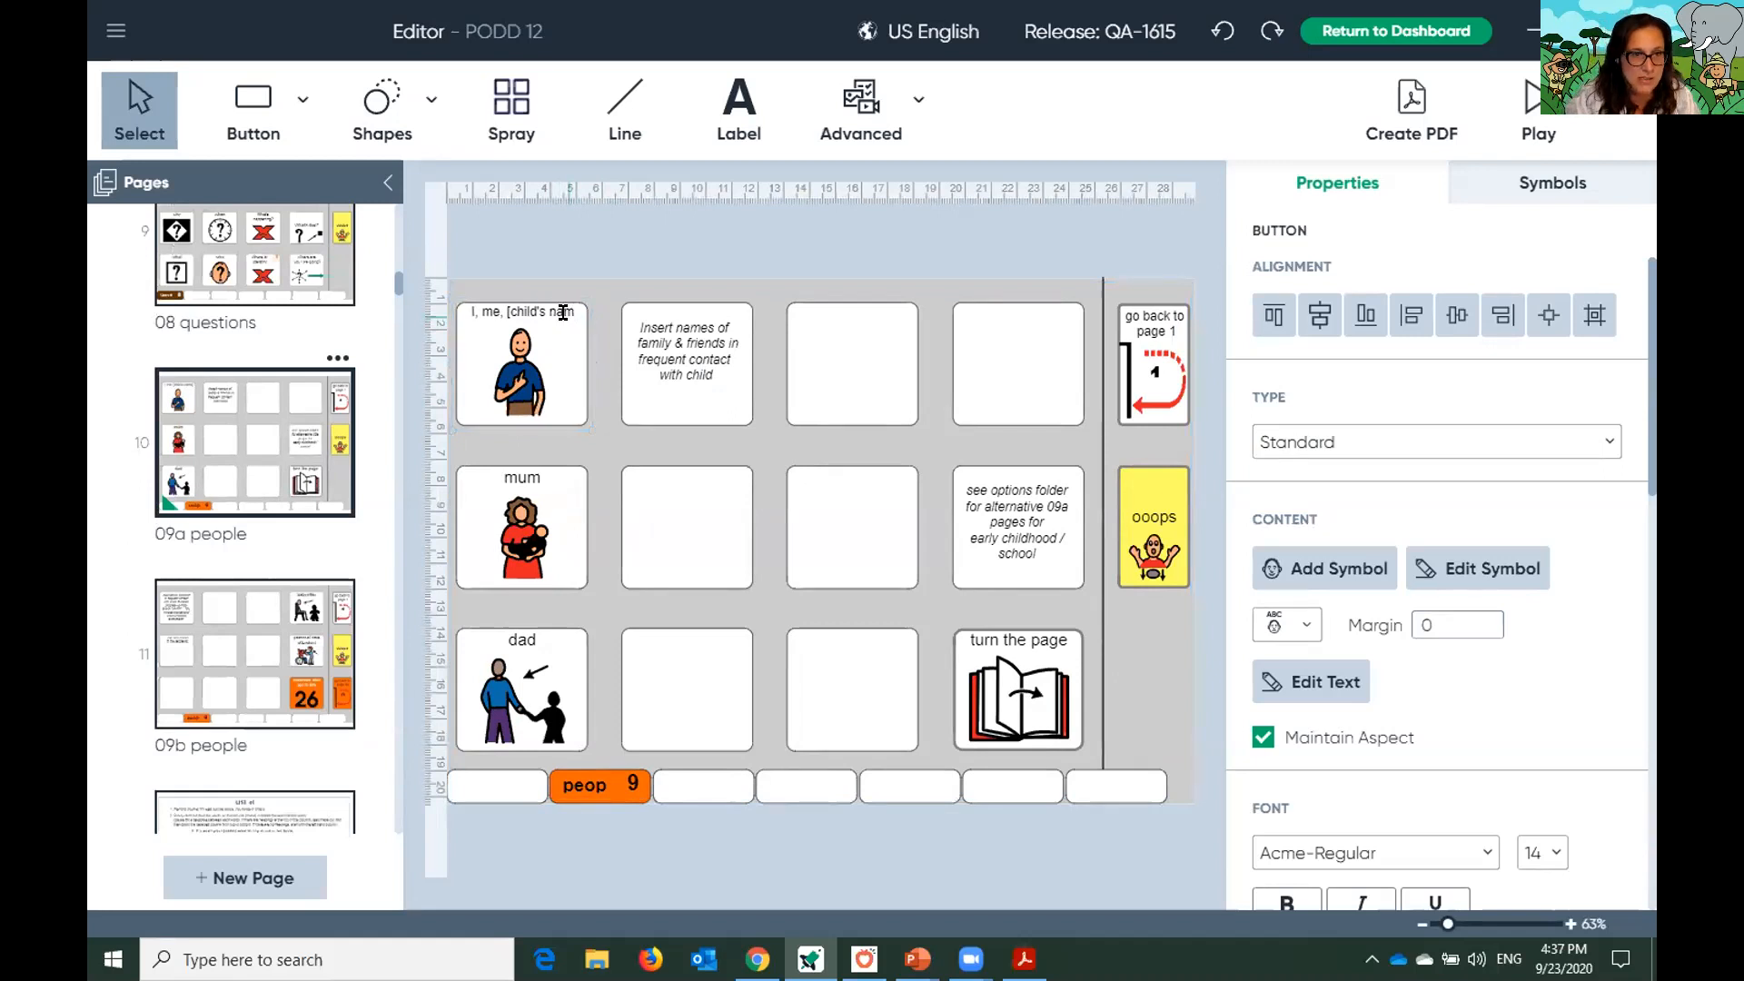
pyautogui.press('BackSpace')
pyautogui.press('BackSpace')
pyautogui.press('BackSpace')
pyautogui.write('Rosie')
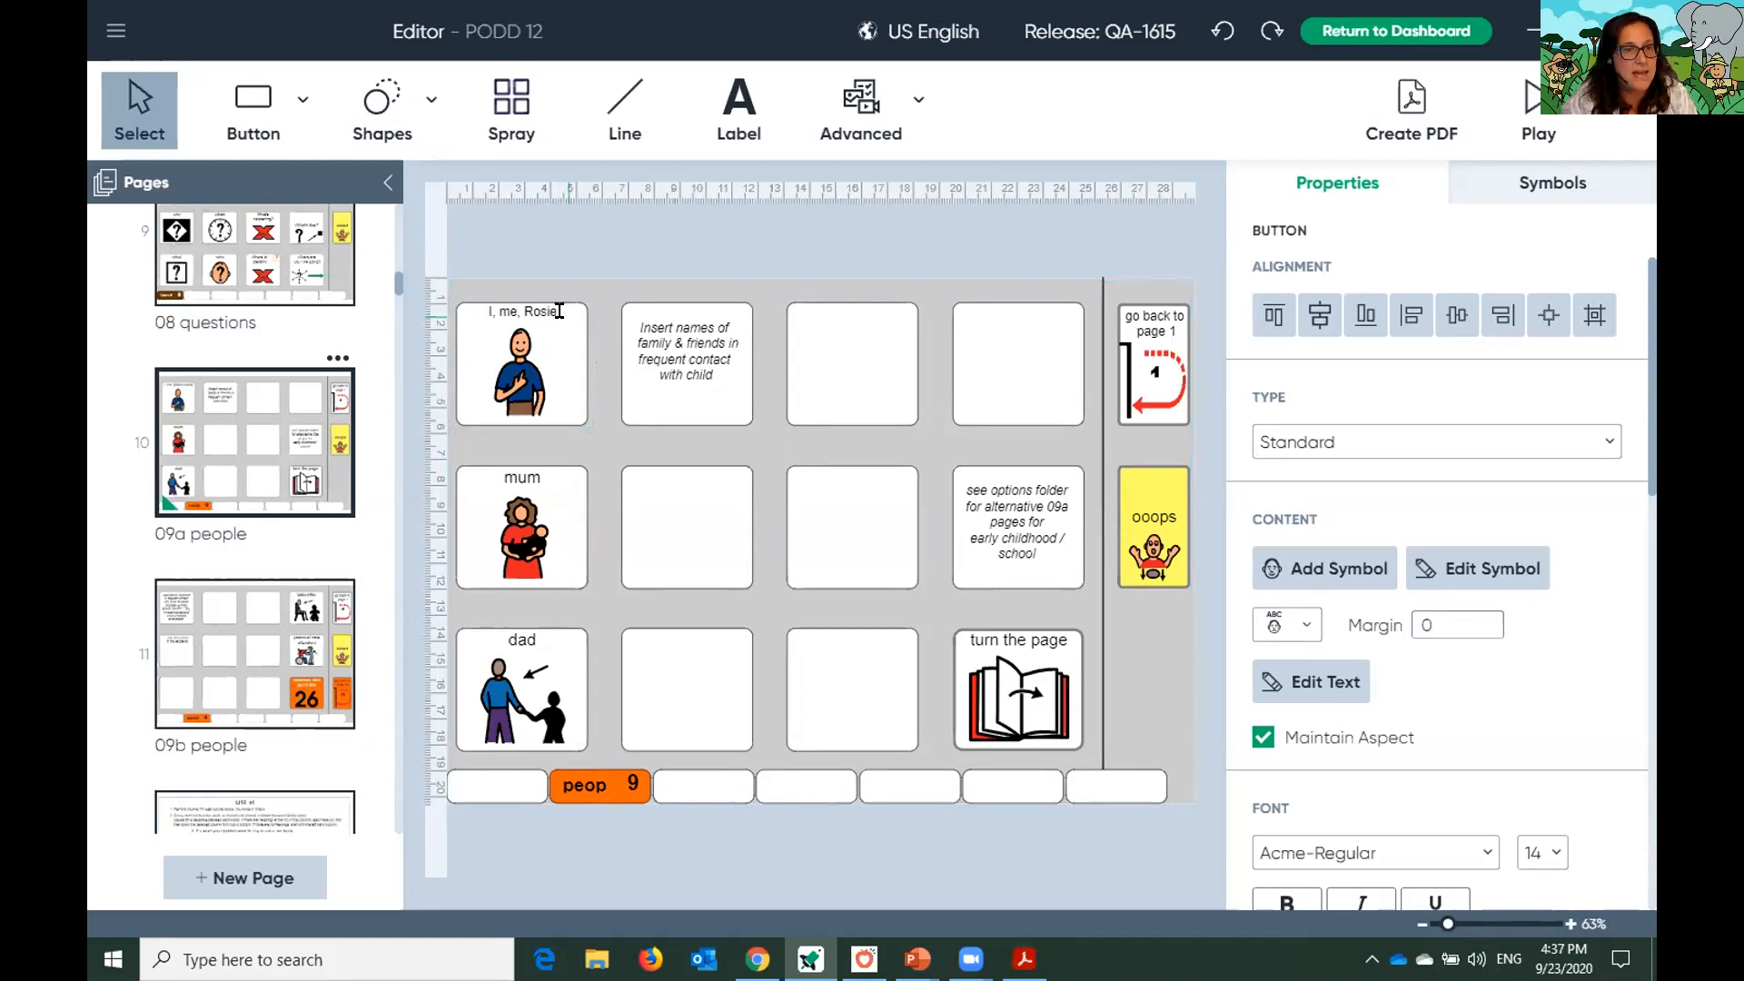
# Search the symbol library for "girl" to find a picture for the "I, me" button
pyautogui.click(579, 407)
pyautogui.doubleClick(578, 407)
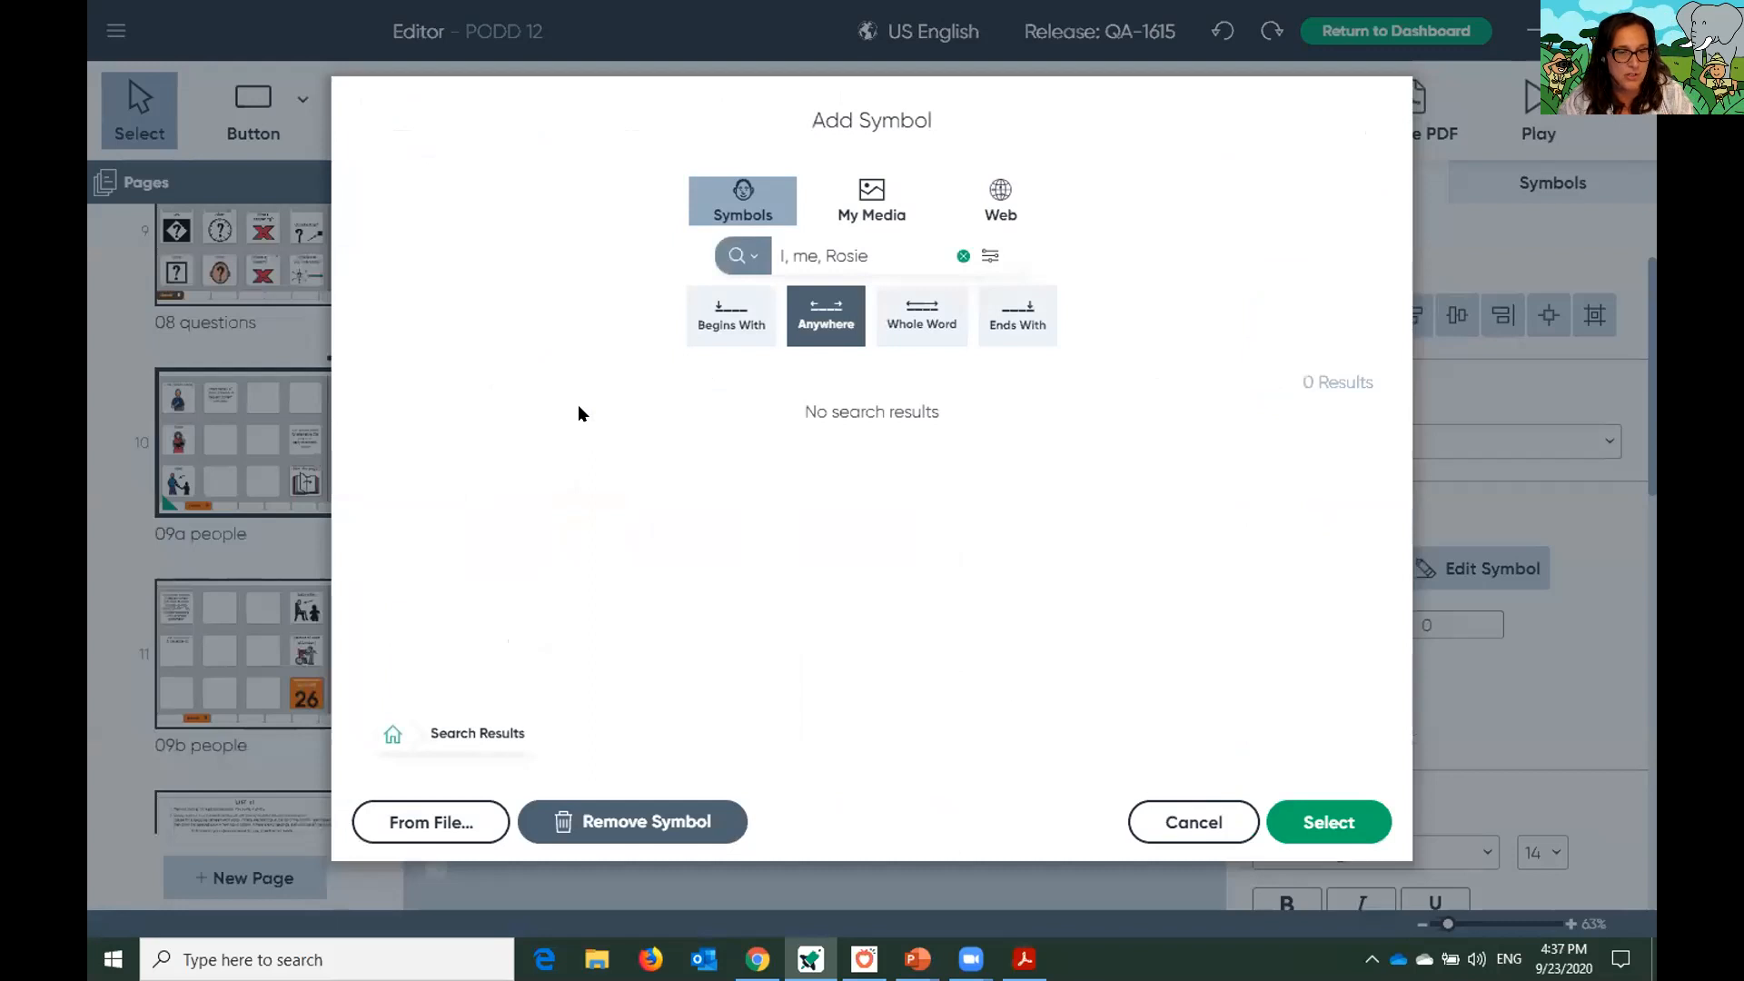
pyautogui.click(893, 244)
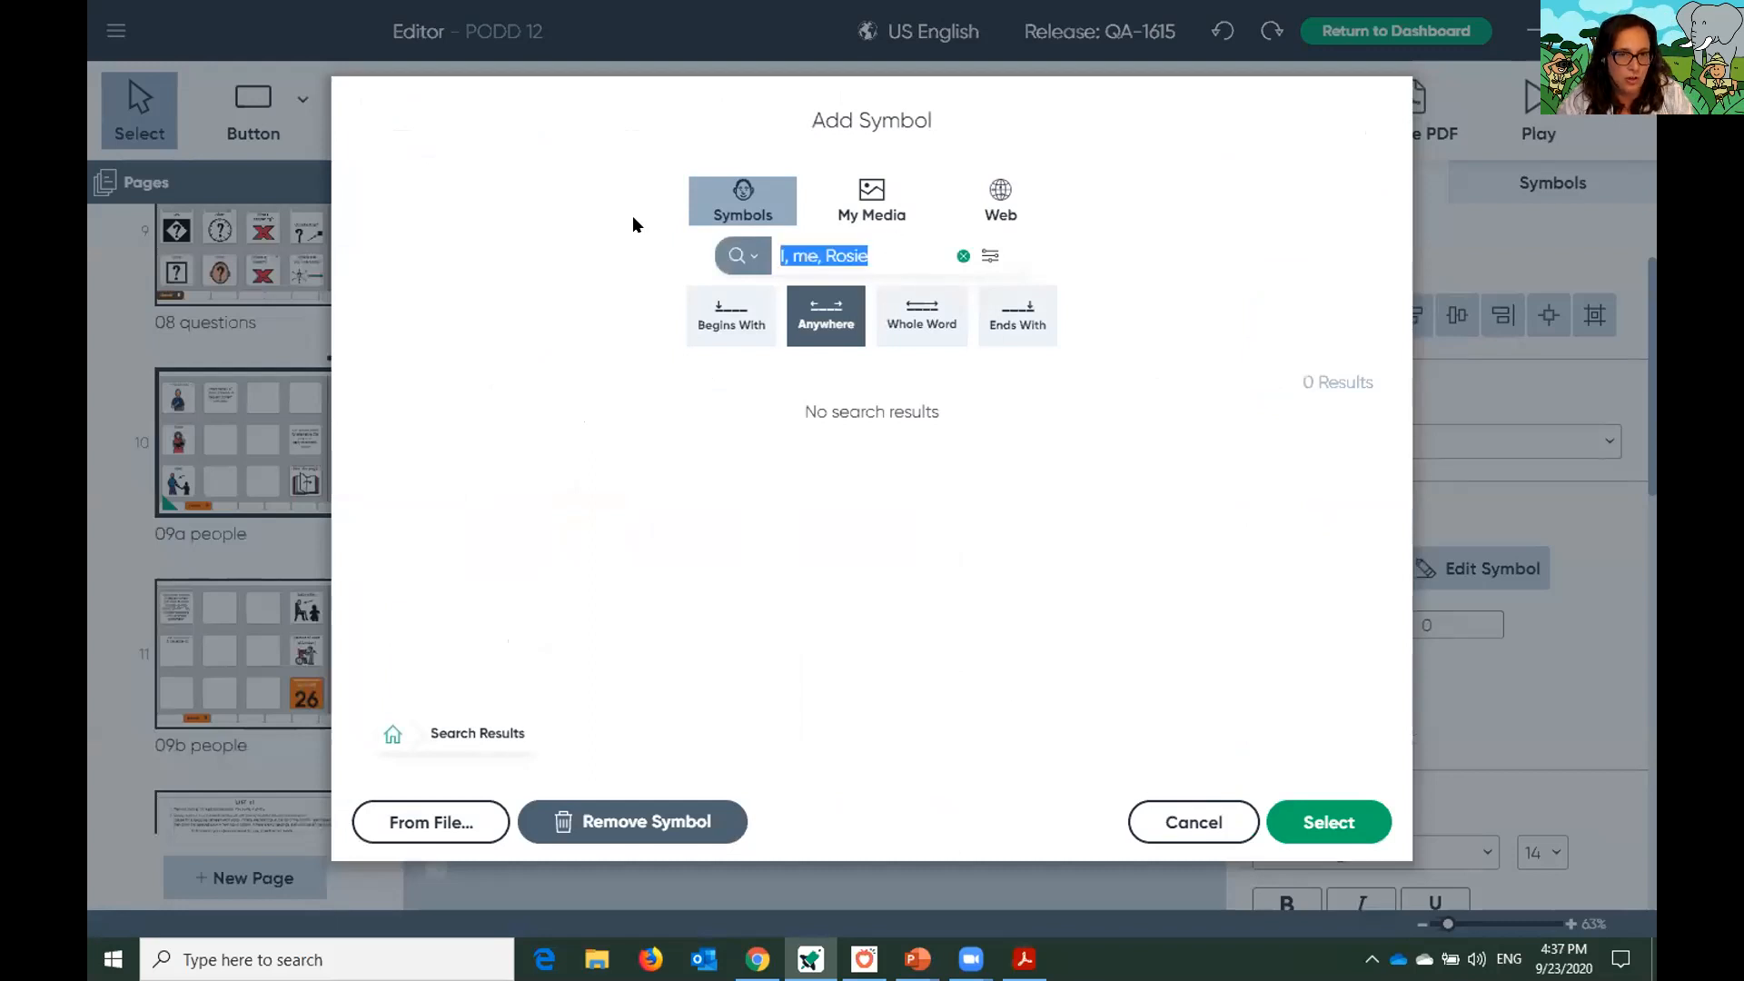
pyautogui.write('girl')
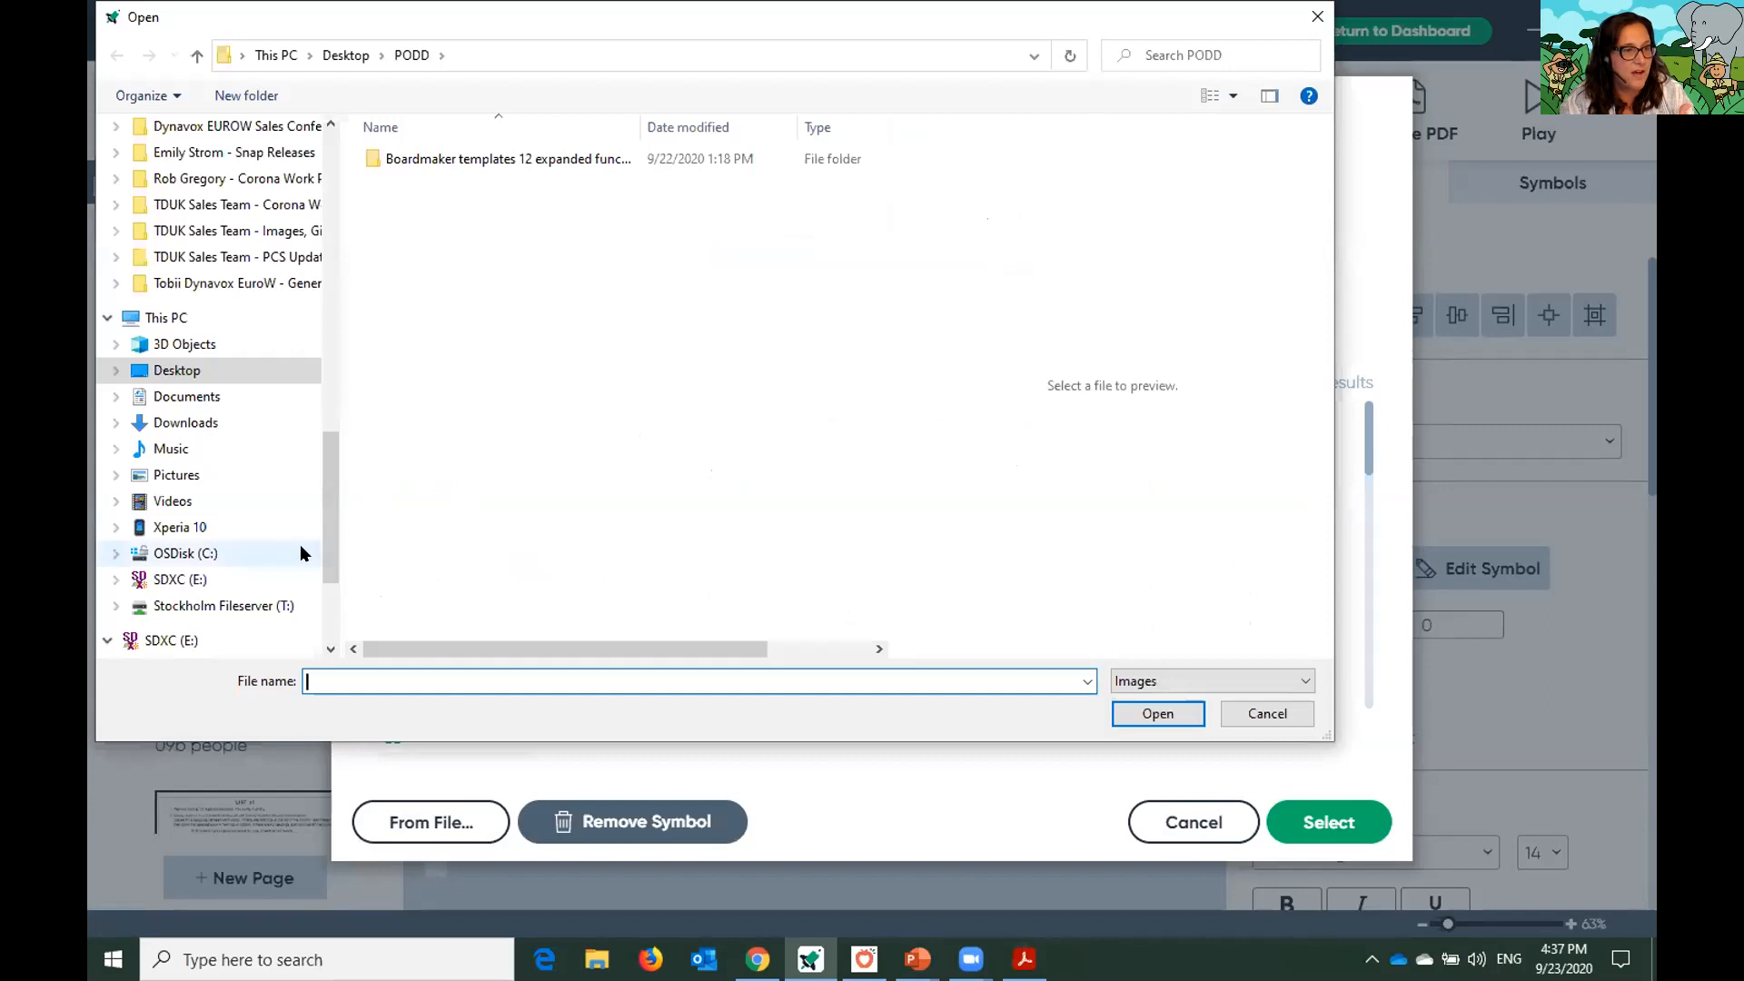
# Replace the "I, me" button's symbol with the child's photo from the People folder in Pictures
pyautogui.click(245, 474)
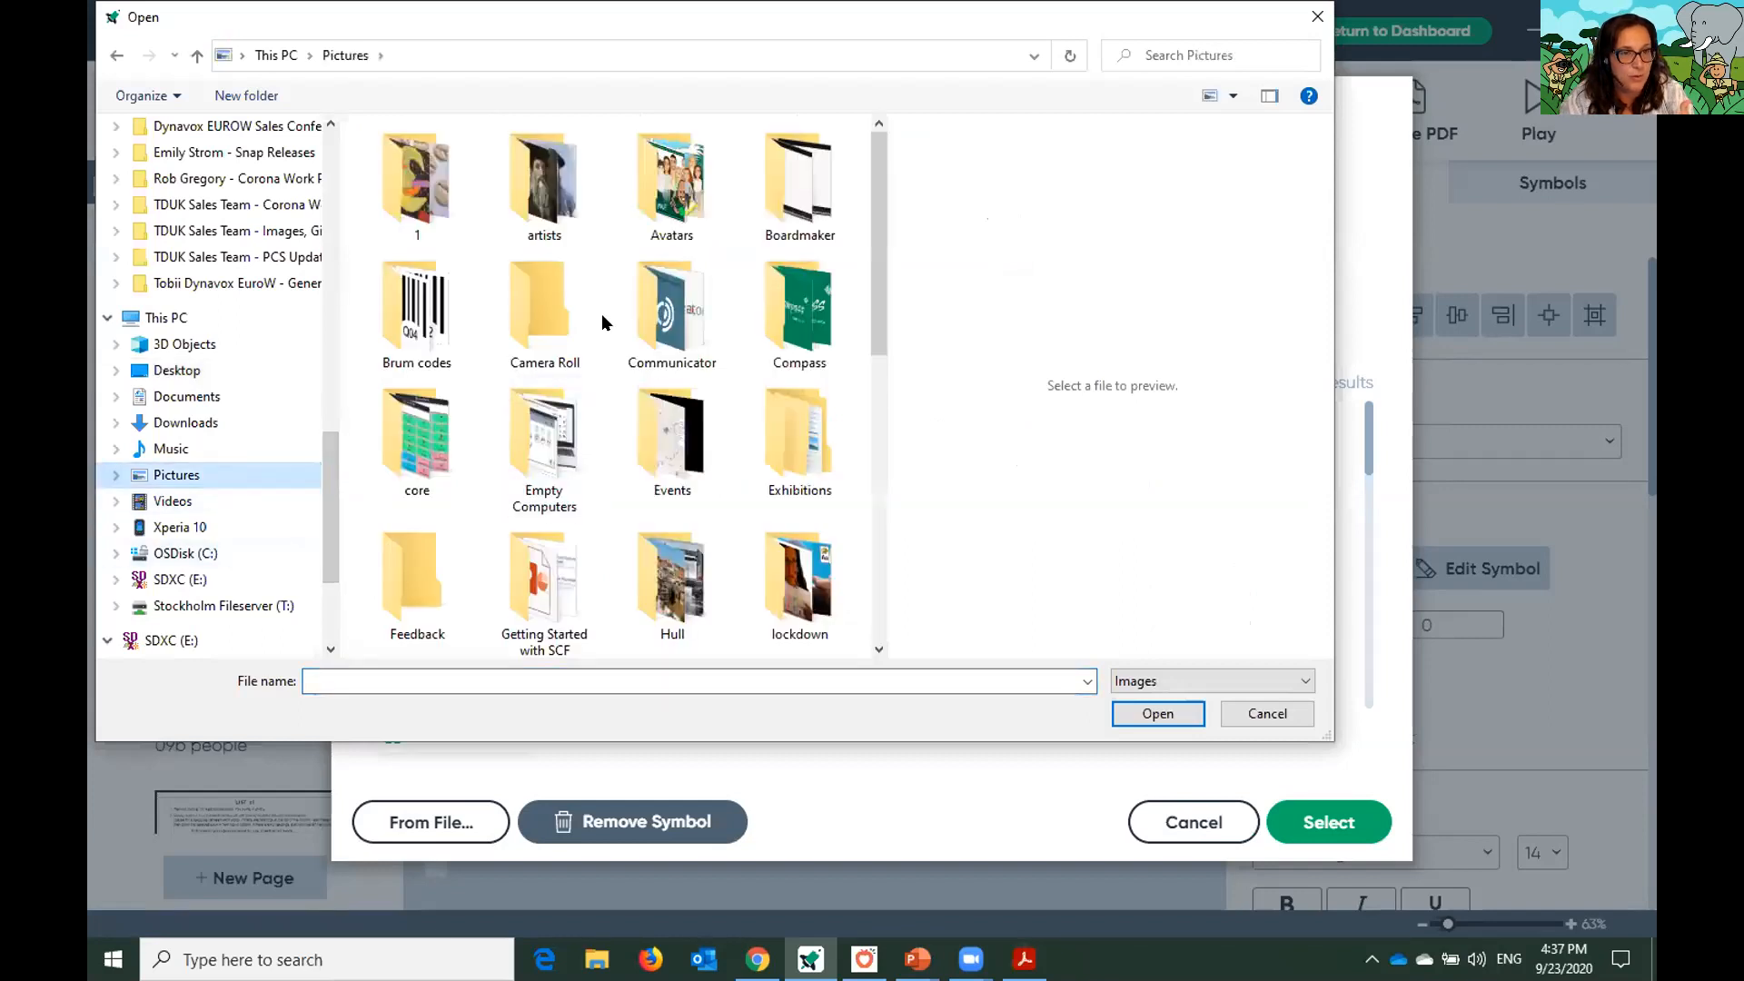
pyautogui.scroll(-5, 517, 456)
pyautogui.scroll(3, 529, 469)
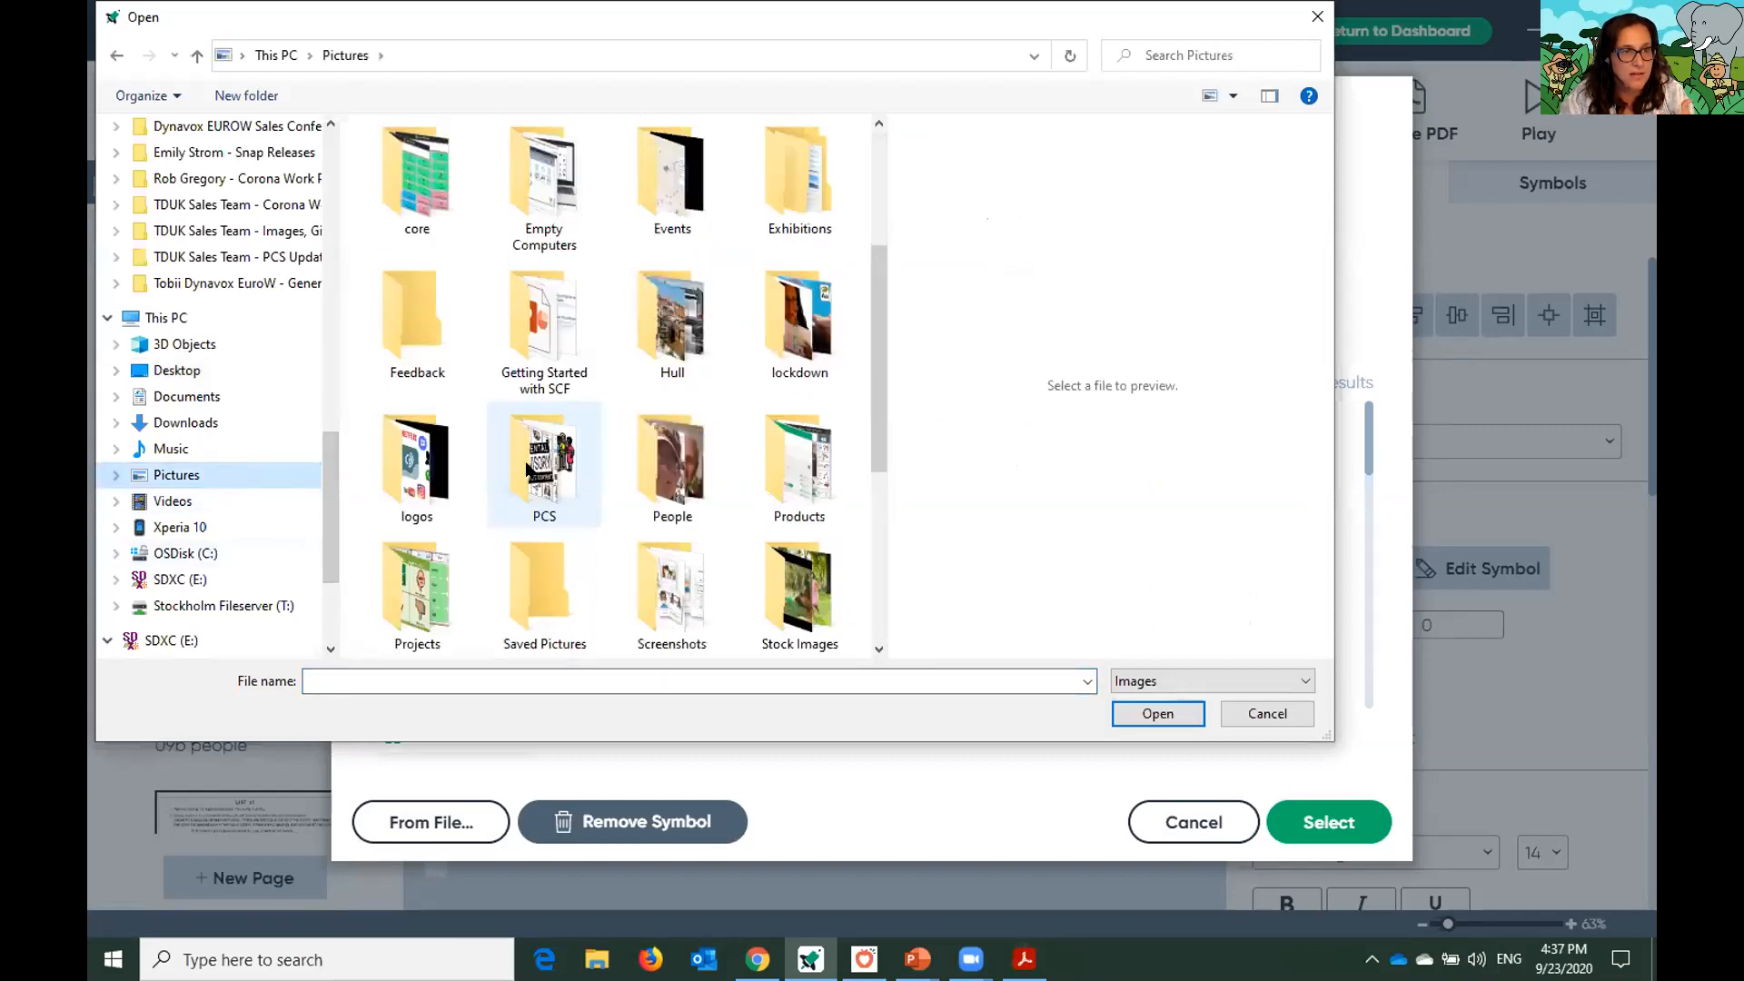
pyautogui.doubleClick(688, 484)
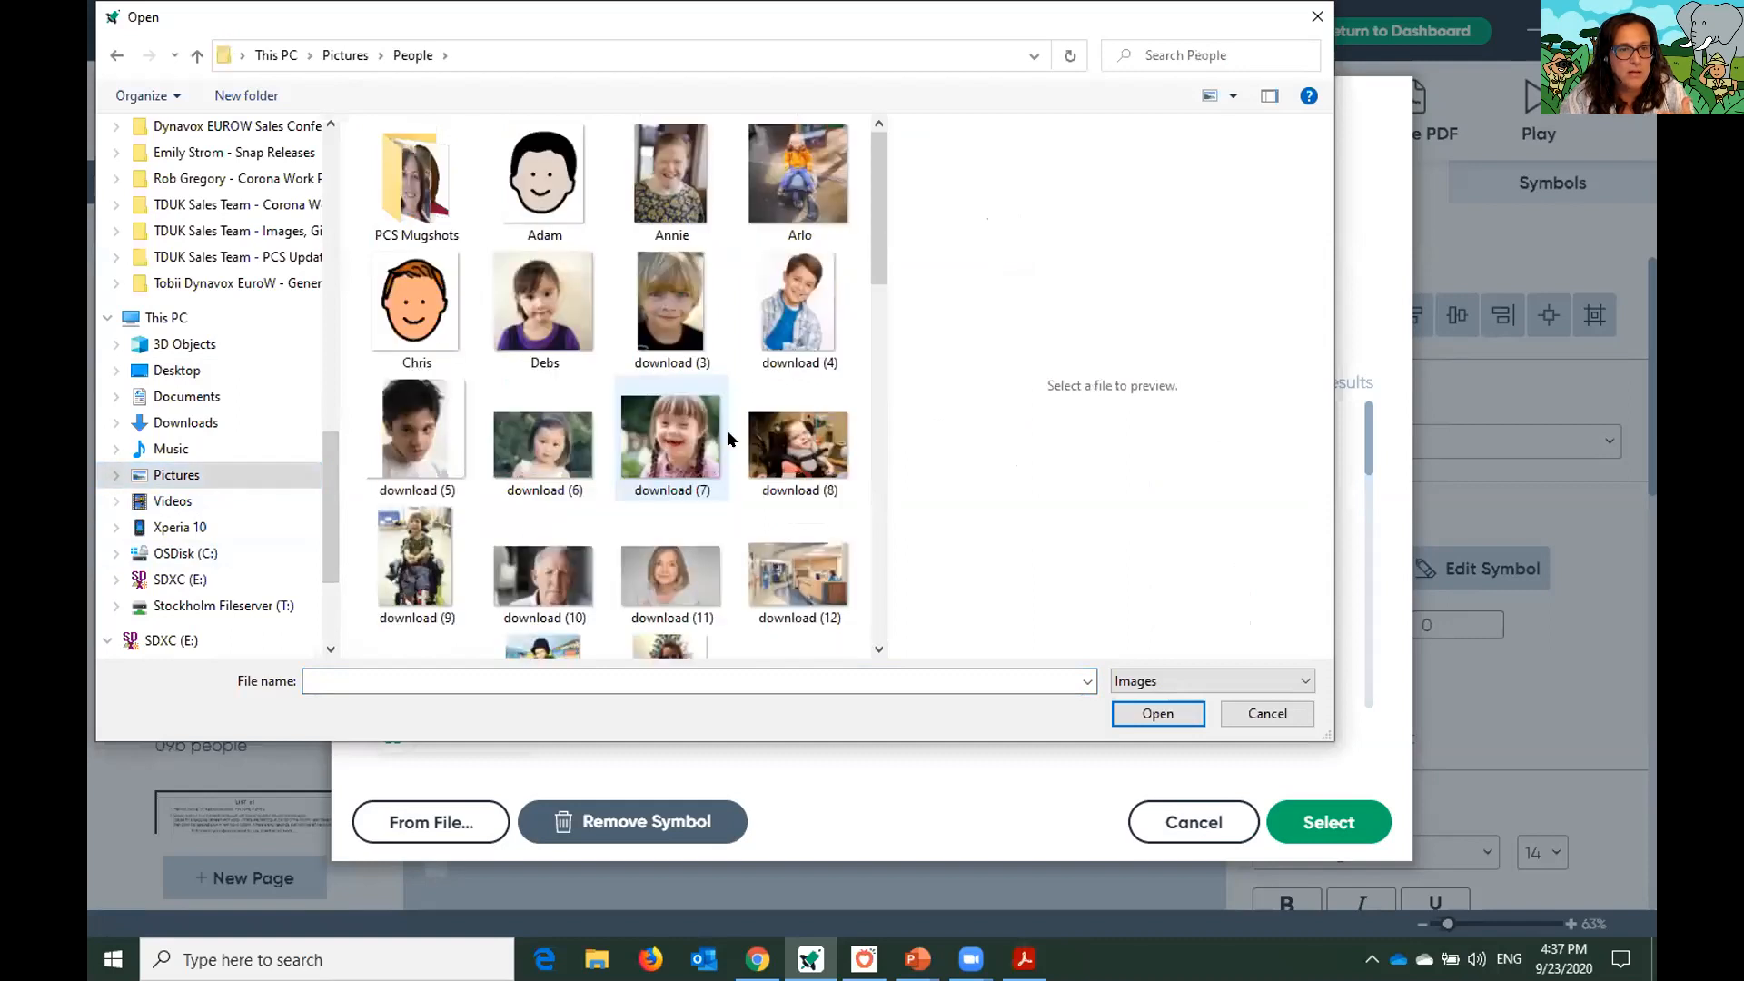
pyautogui.moveTo(877, 247); pyautogui.dragTo(913, 575)
pyautogui.click(798, 459)
pyautogui.click(1175, 725)
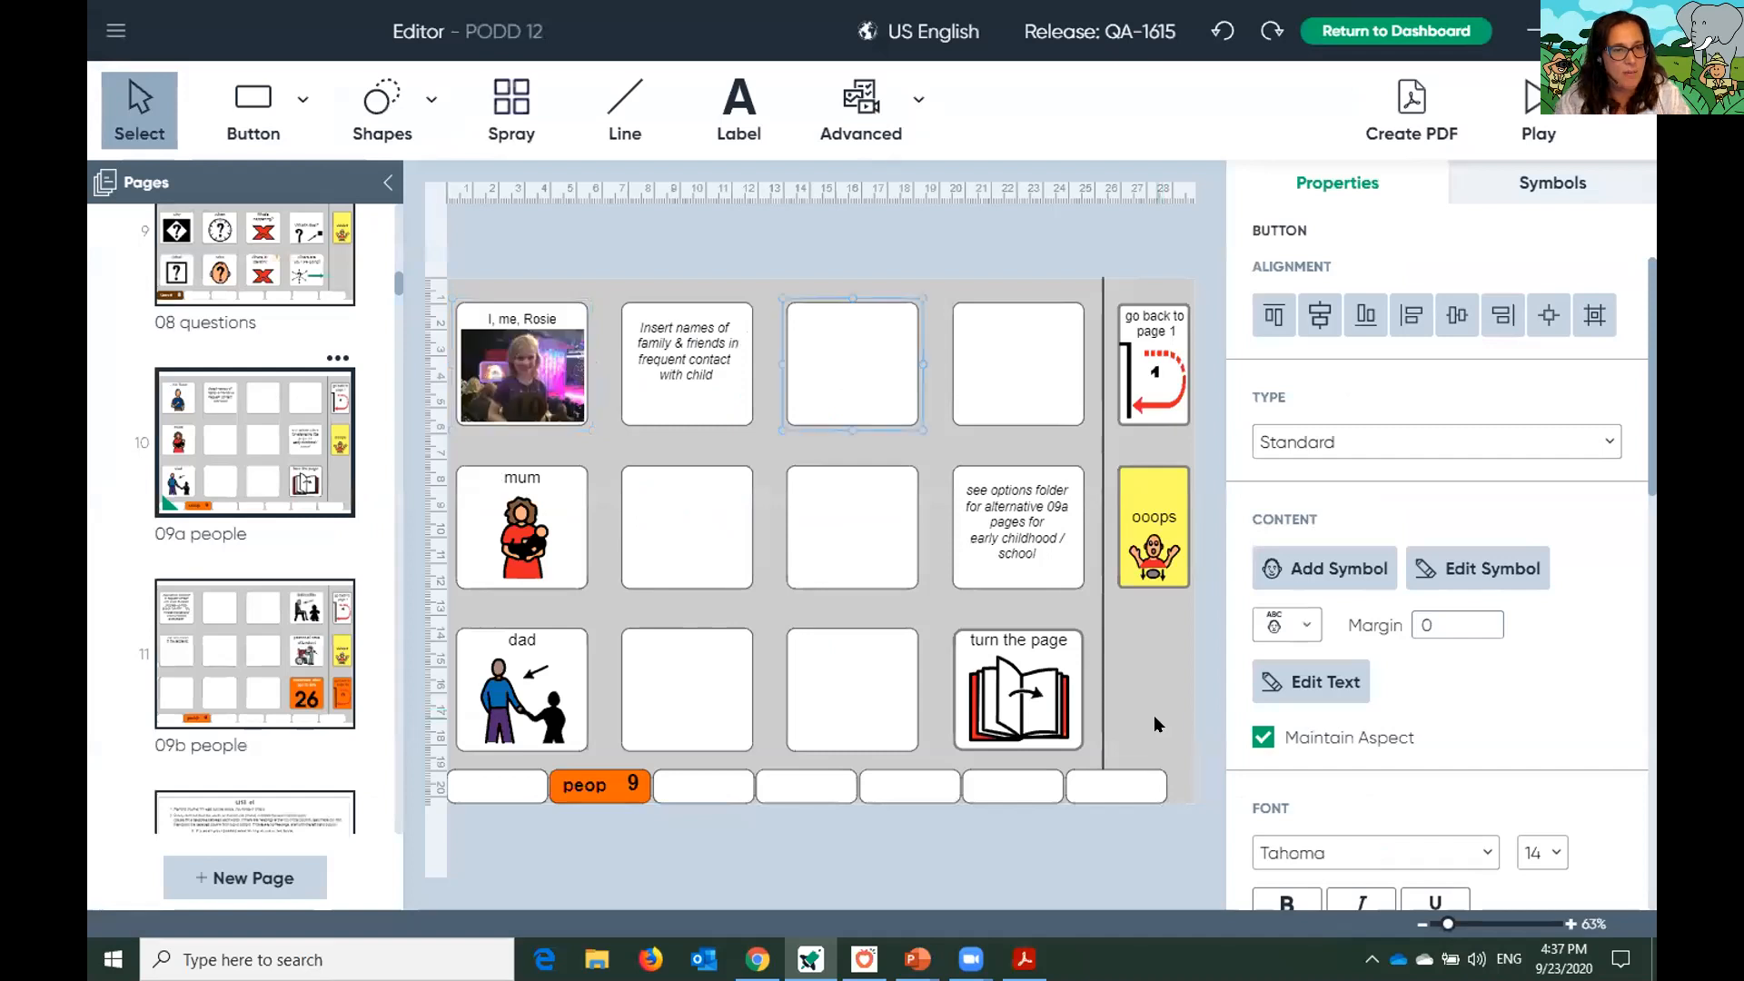
# Replace the dad button's symbol with the father's photo, found by searching My Media for its name
pyautogui.click(522, 527)
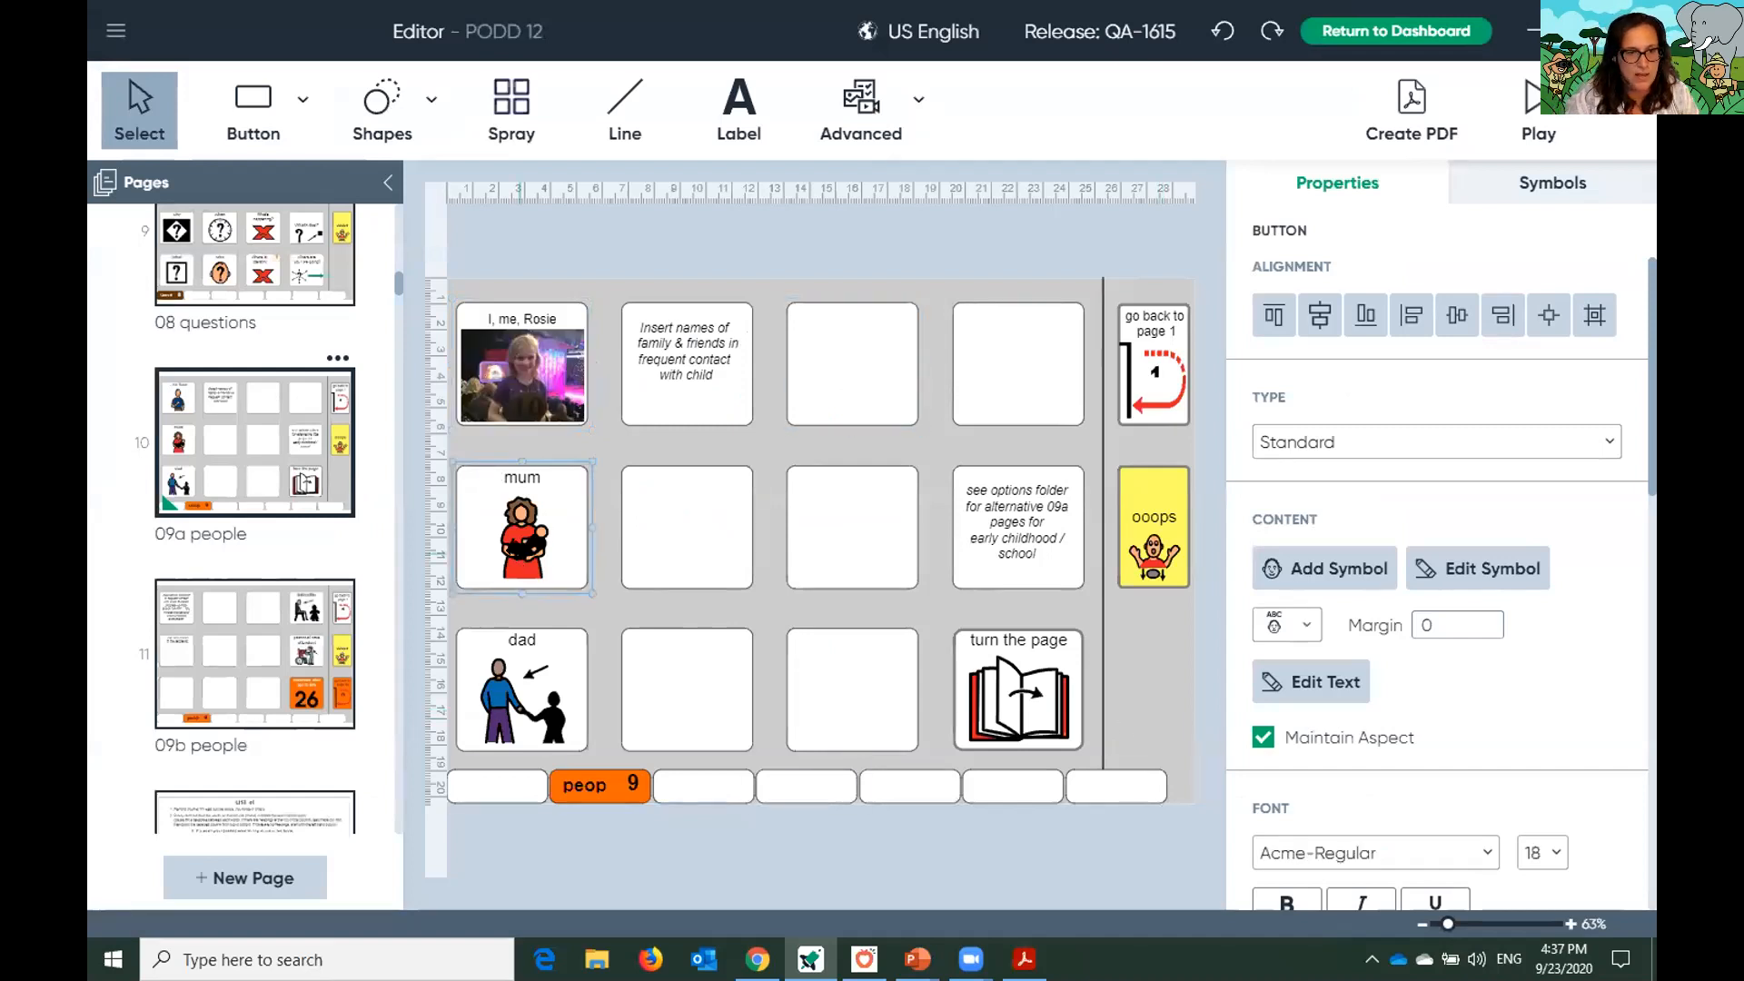
pyautogui.doubleClick(540, 672)
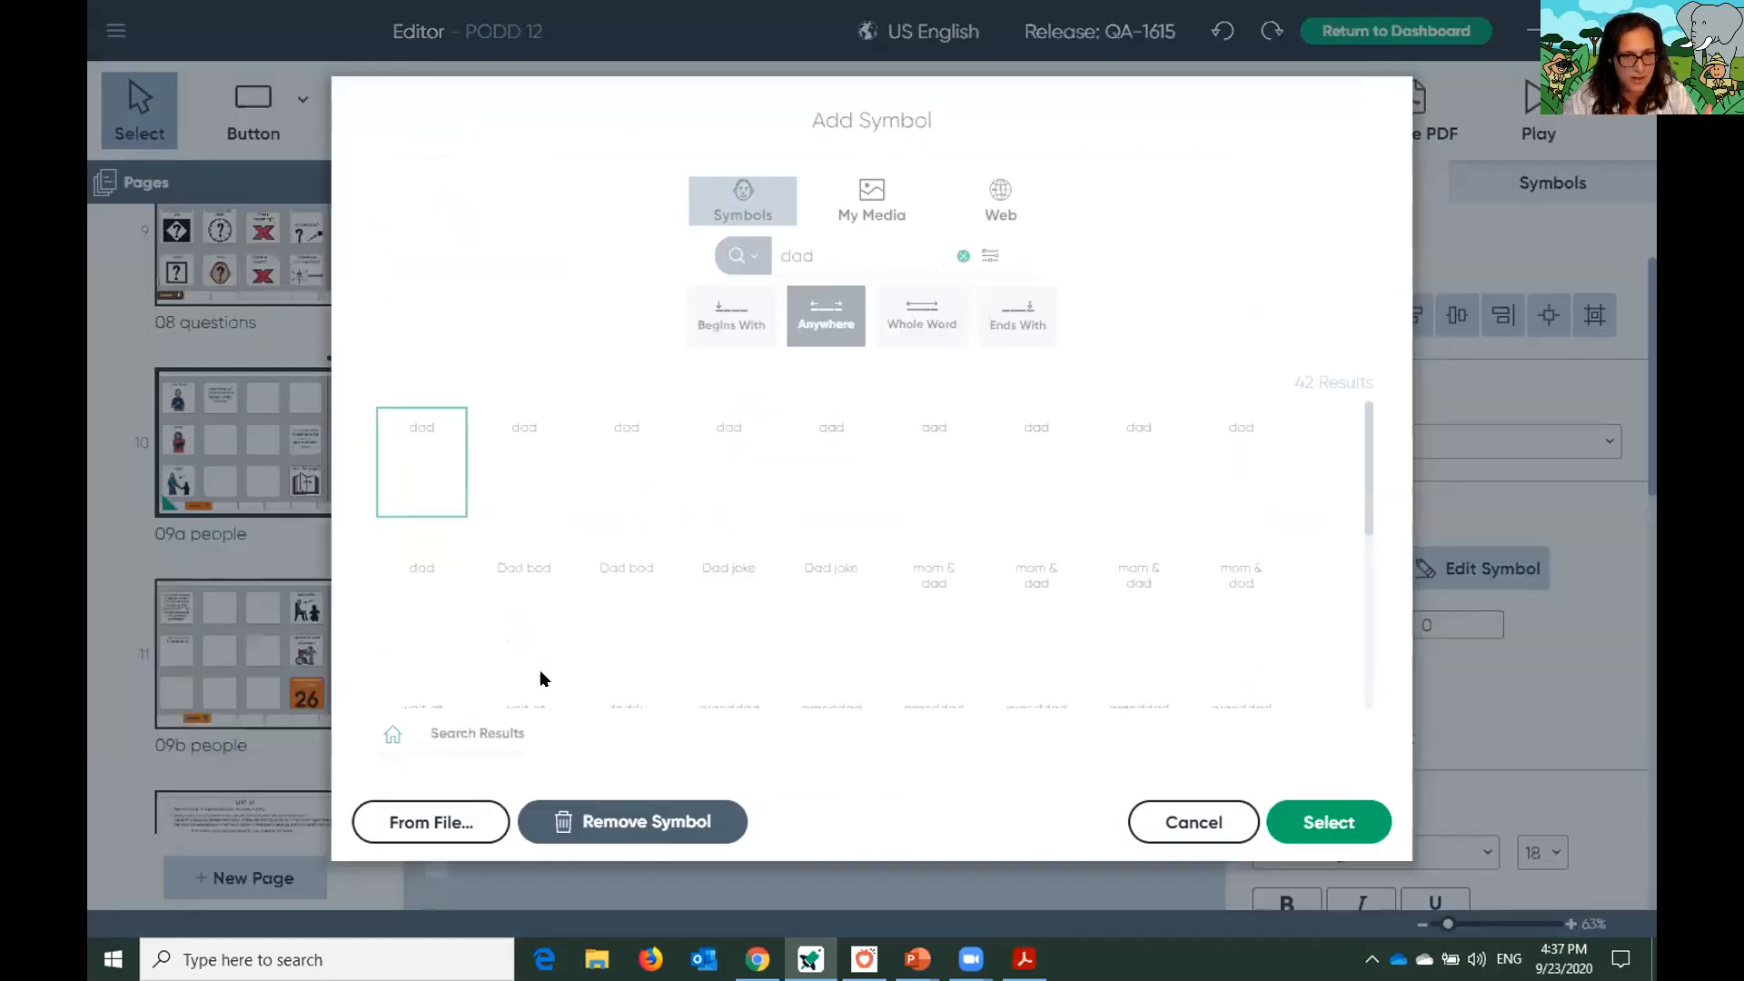
pyautogui.click(875, 205)
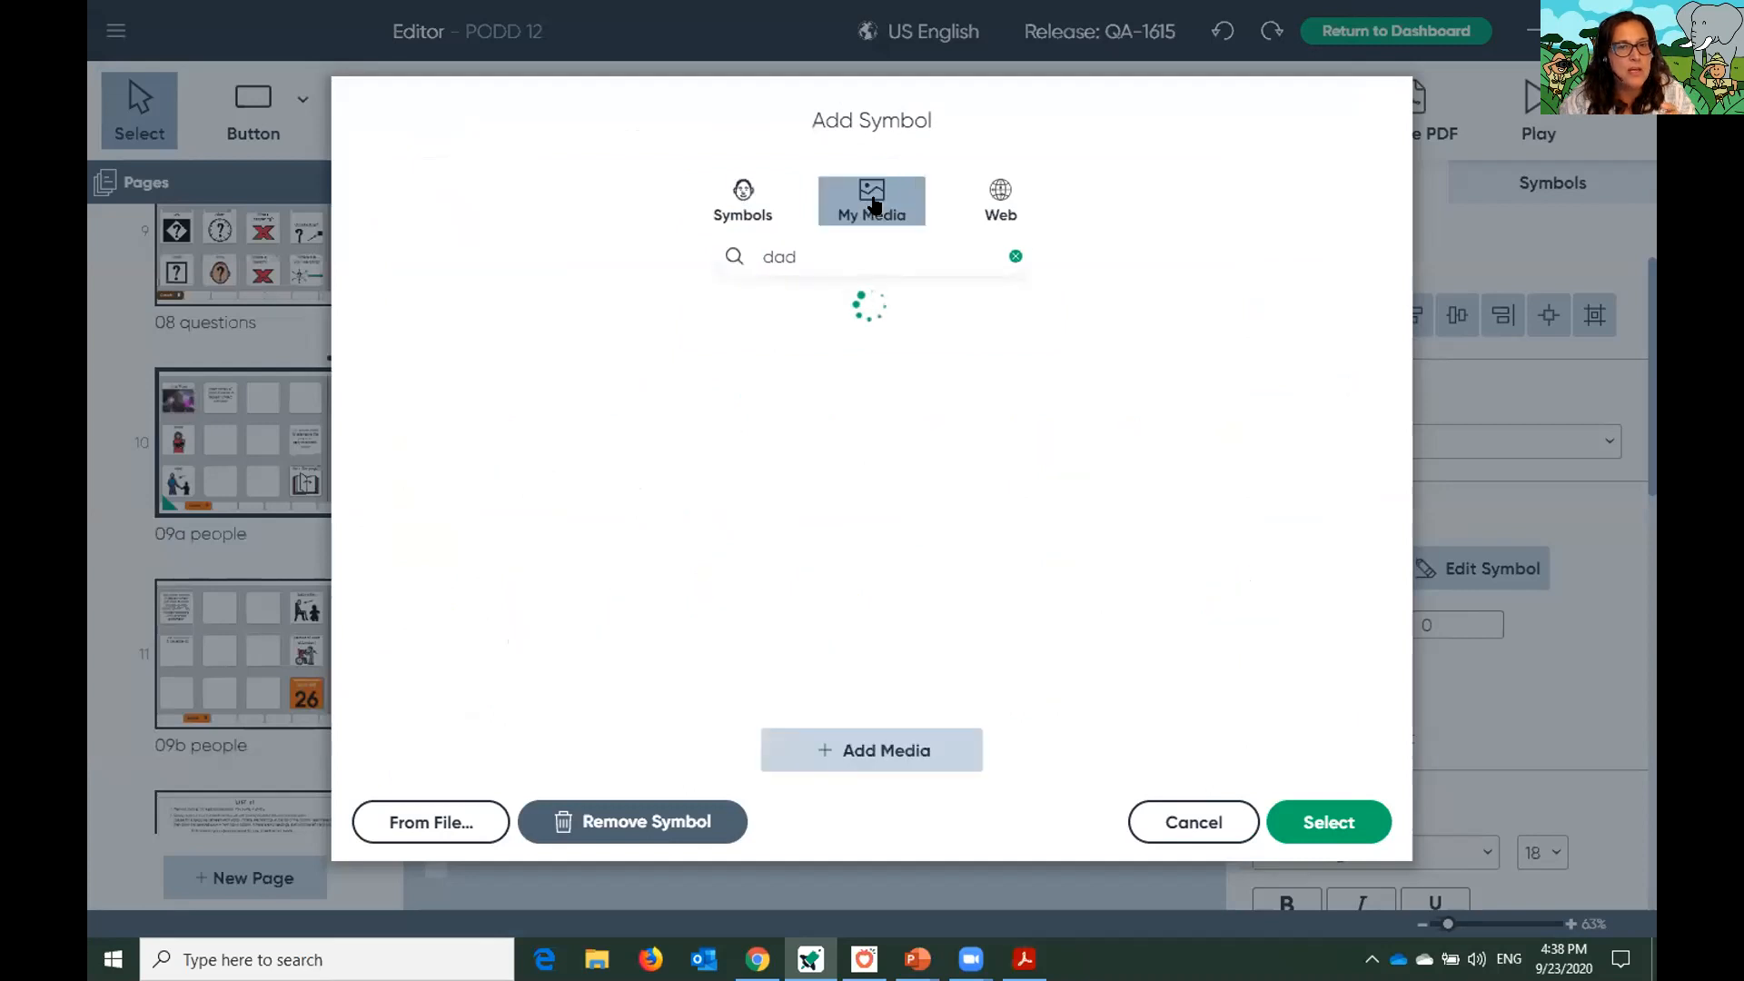
pyautogui.moveTo(808, 252); pyautogui.dragTo(724, 260)
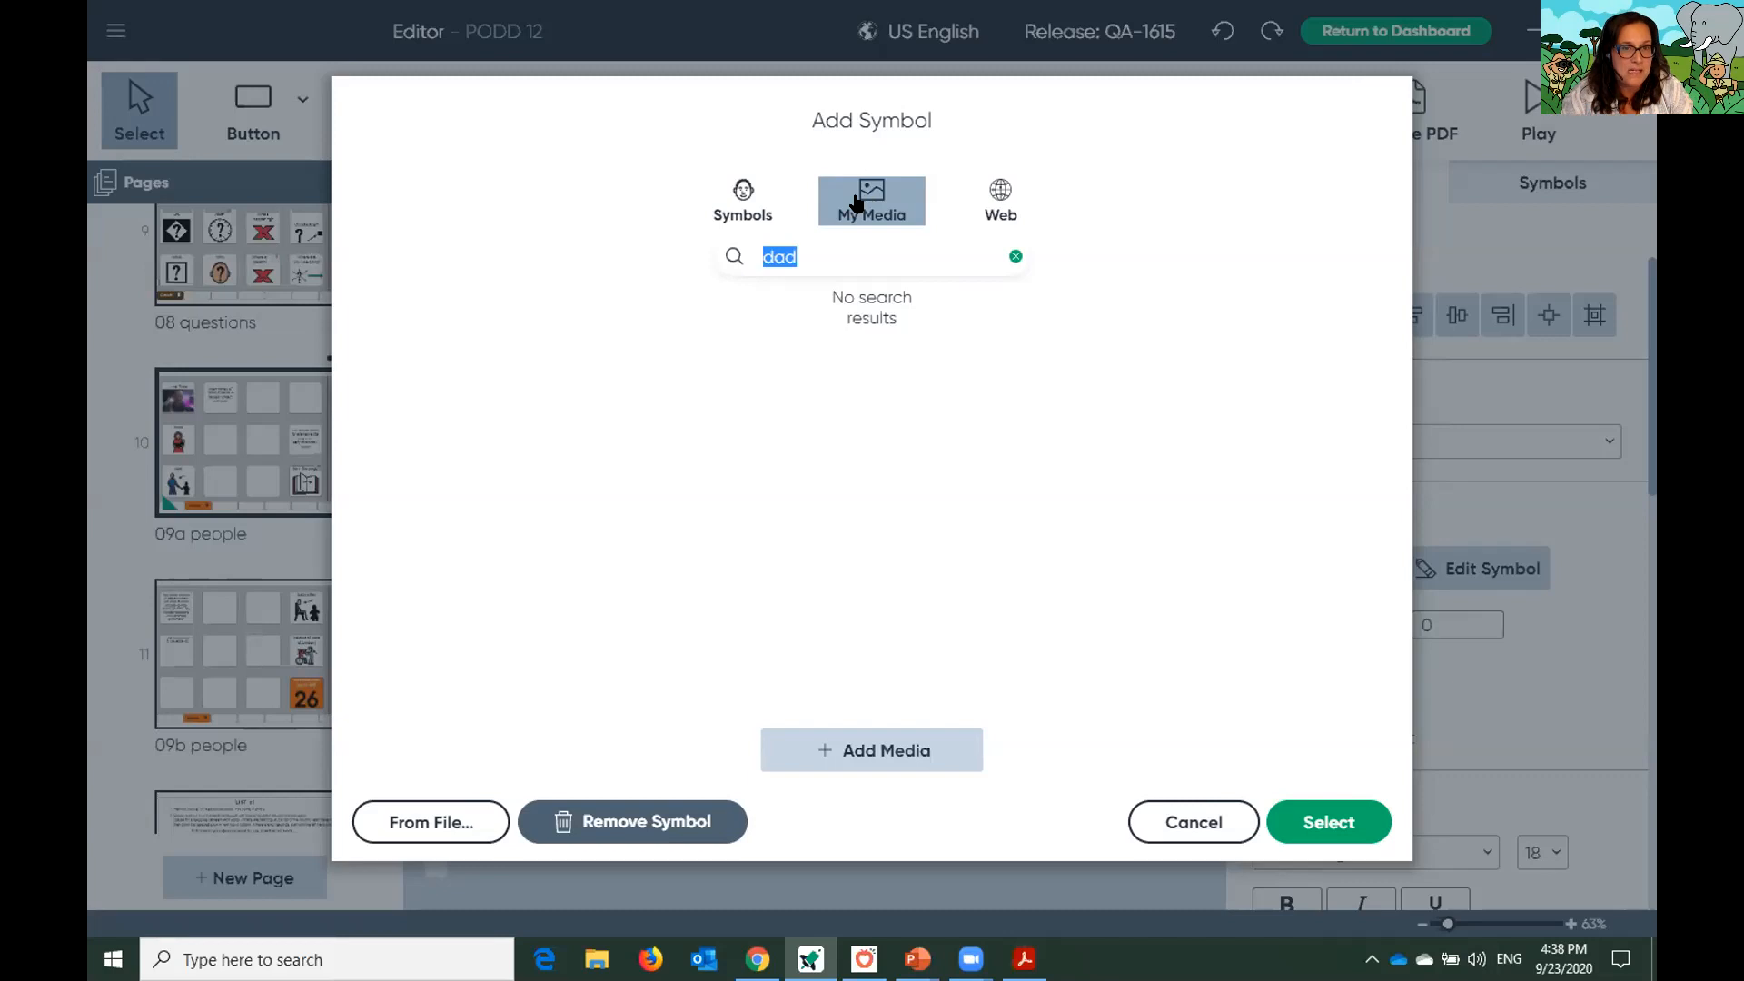
pyautogui.write('guy')
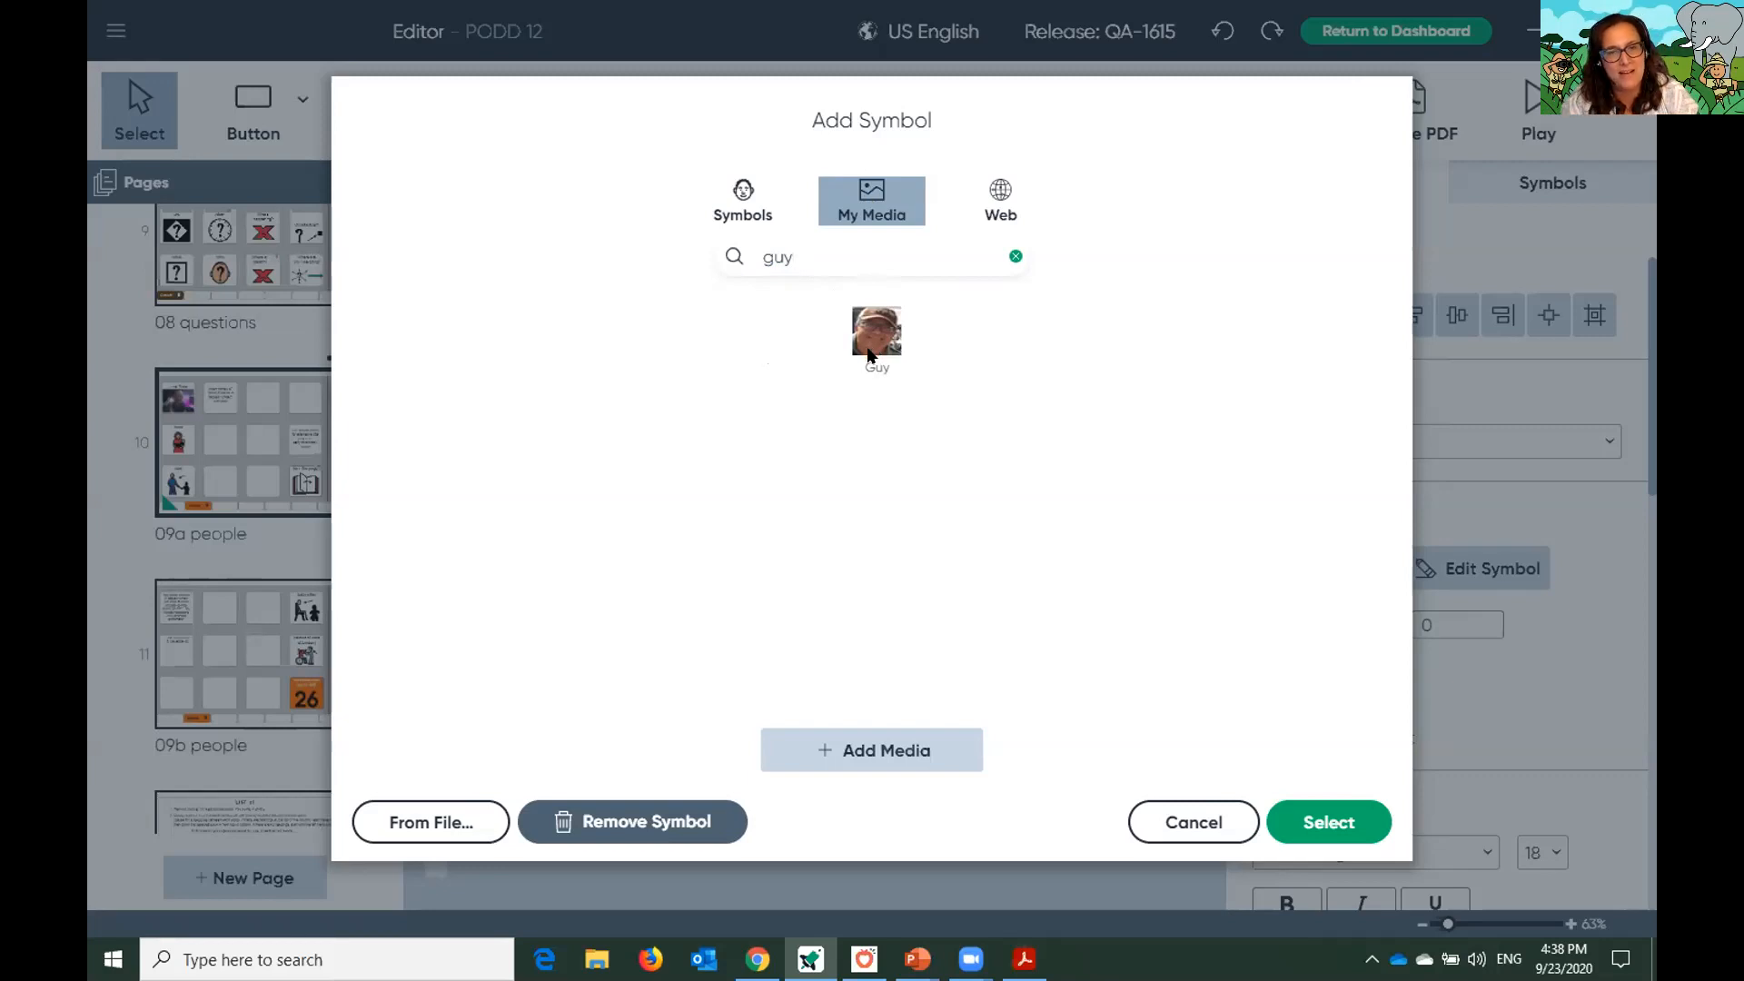
pyautogui.click(871, 347)
pyautogui.click(1299, 823)
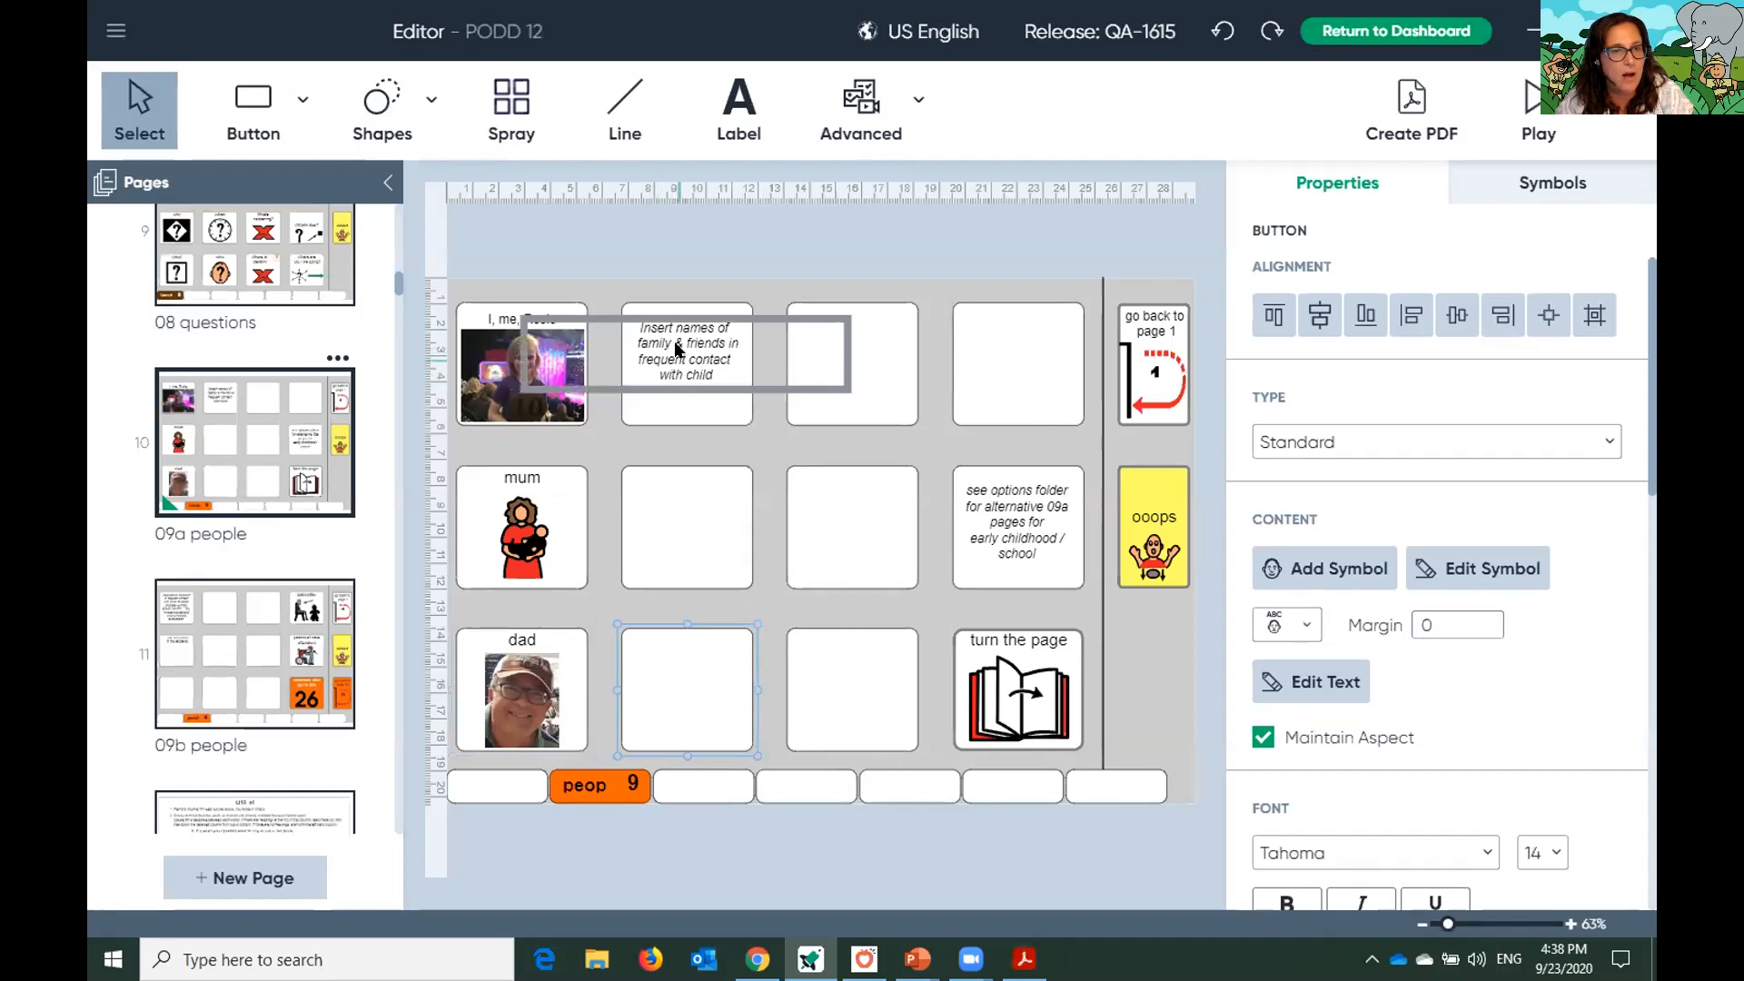
# Label the blank button beside mum with a friend's first name
pyautogui.click(700, 384)
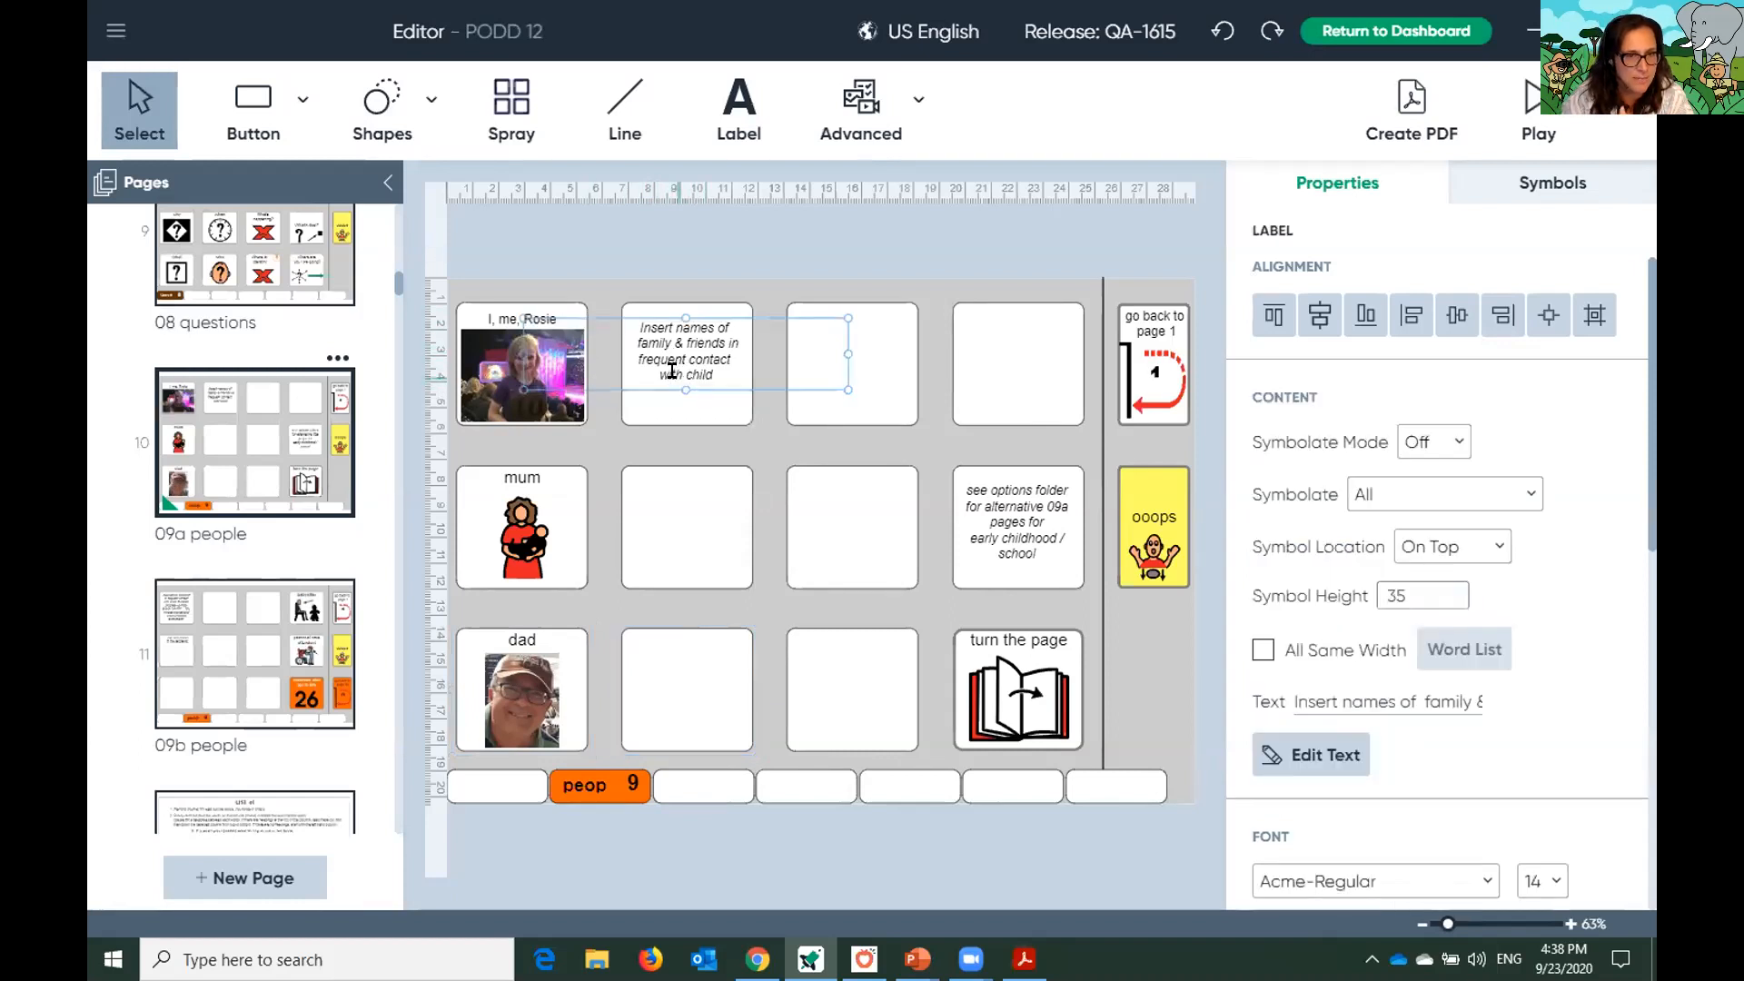
pyautogui.click(697, 416)
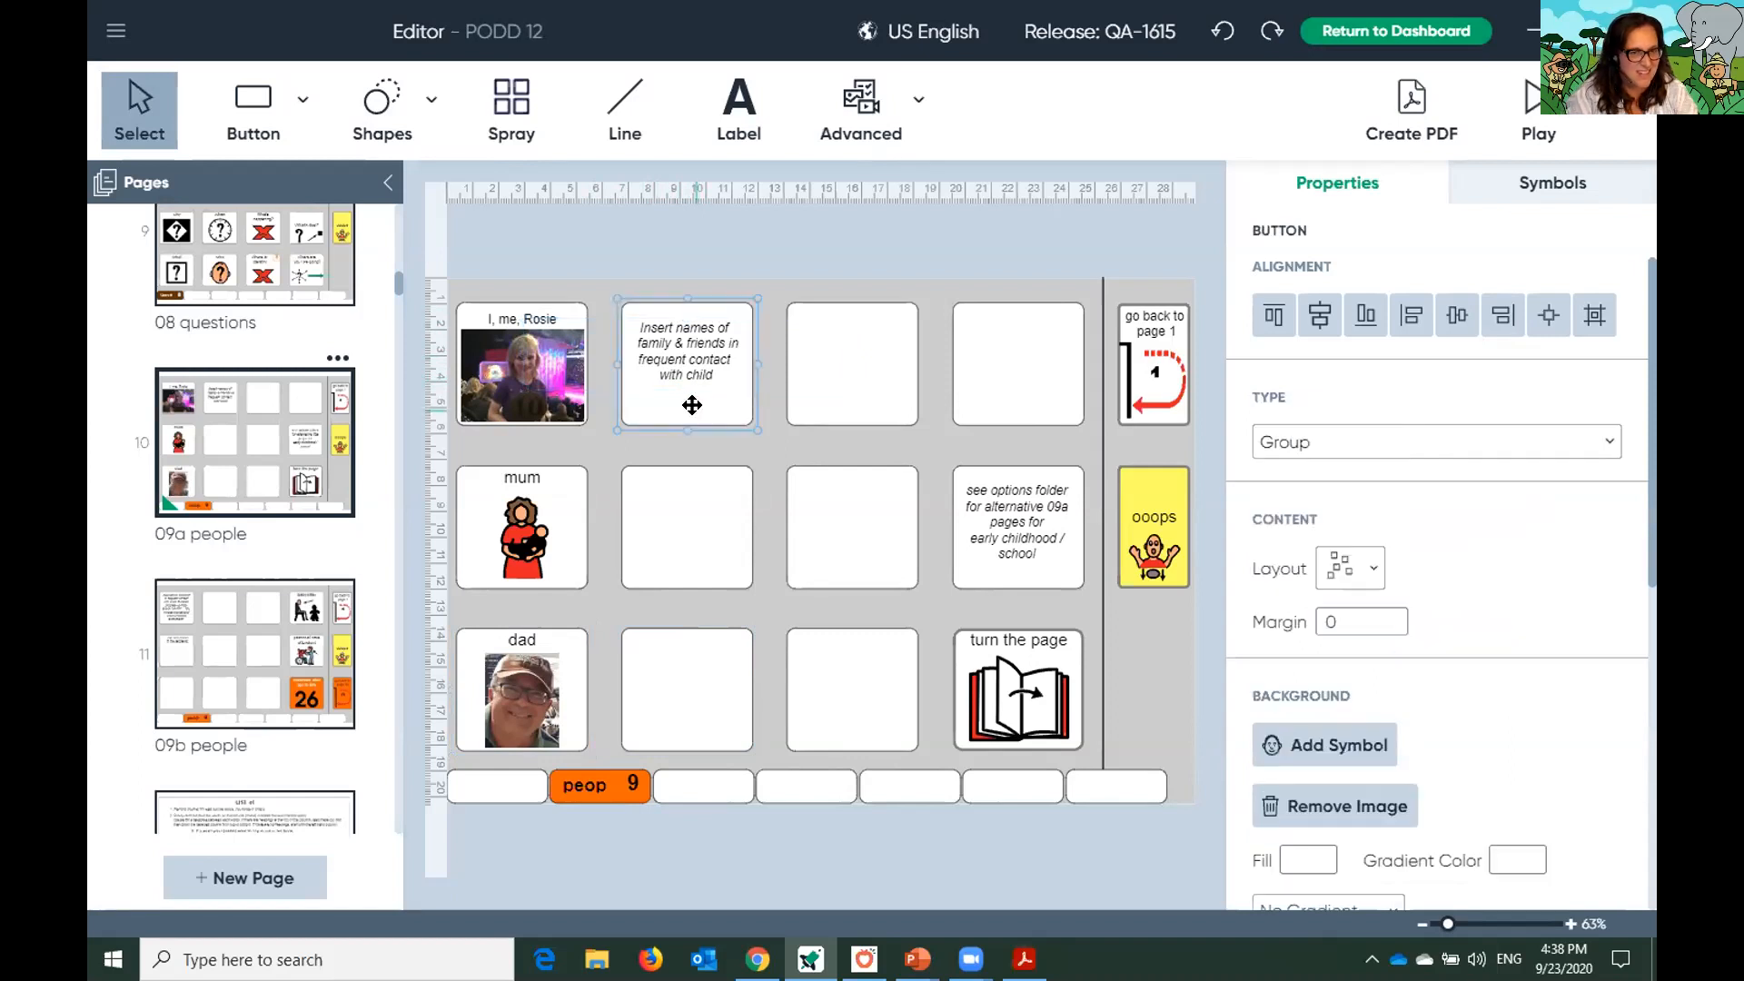
pyautogui.click(684, 536)
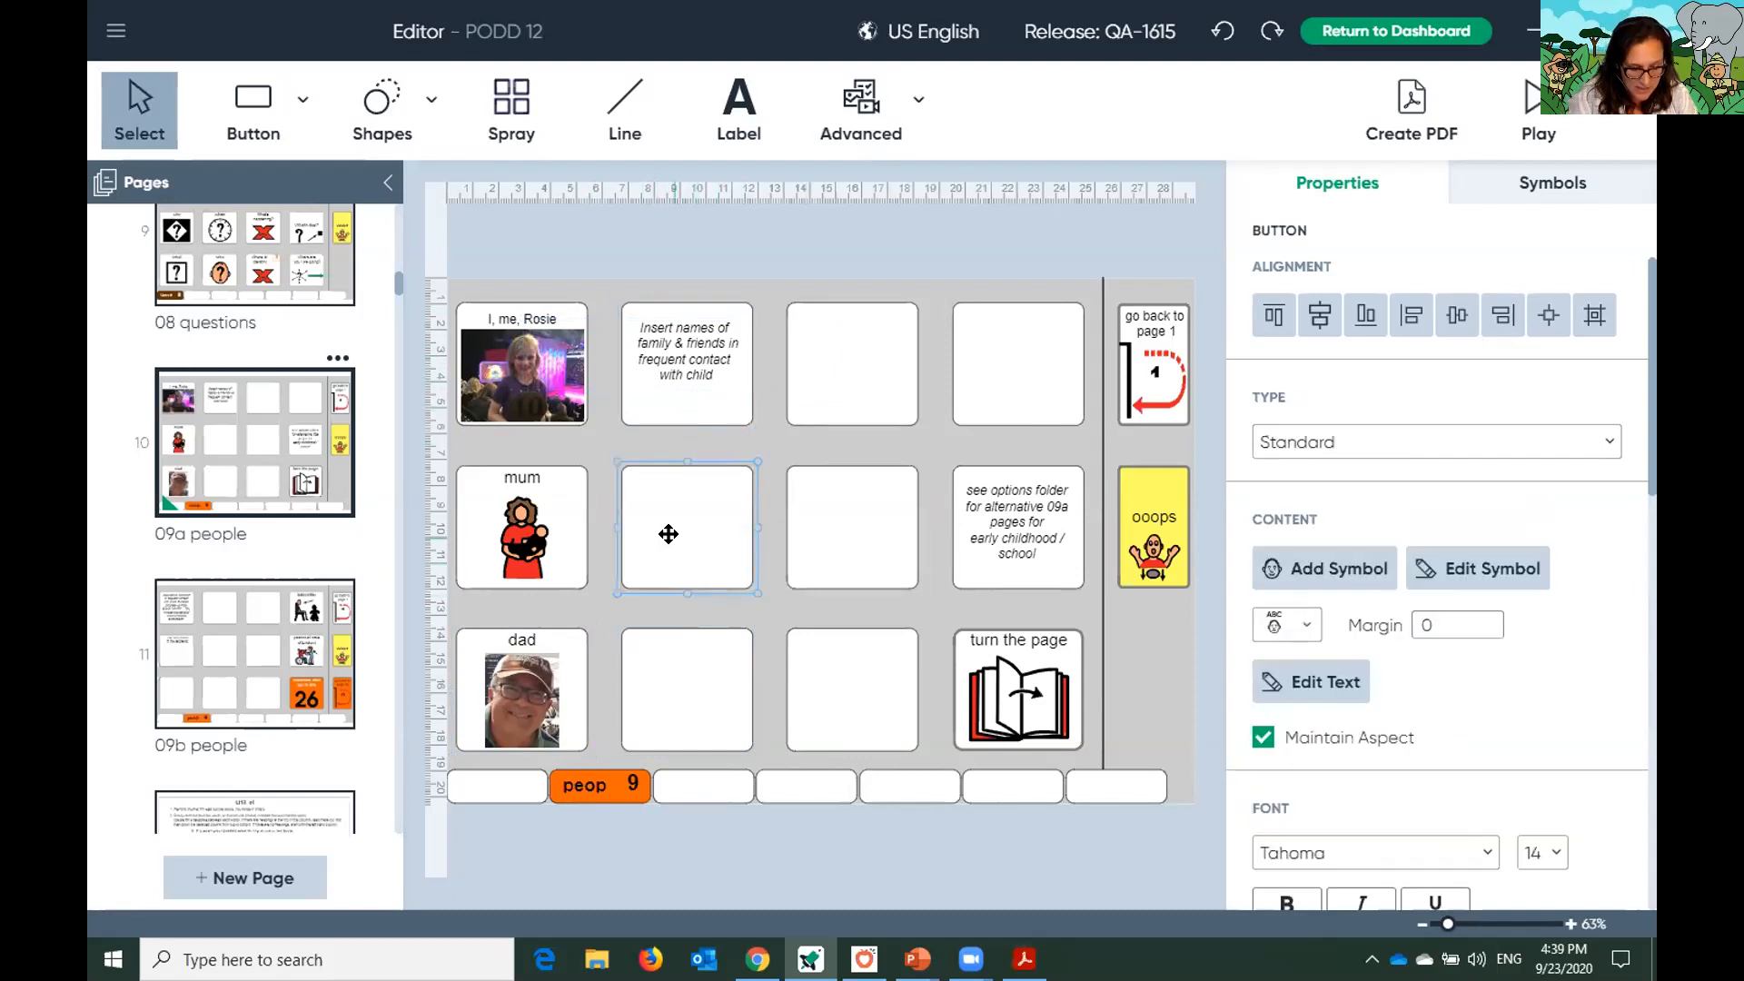
pyautogui.doubleClick(669, 534)
pyautogui.write('Saq')
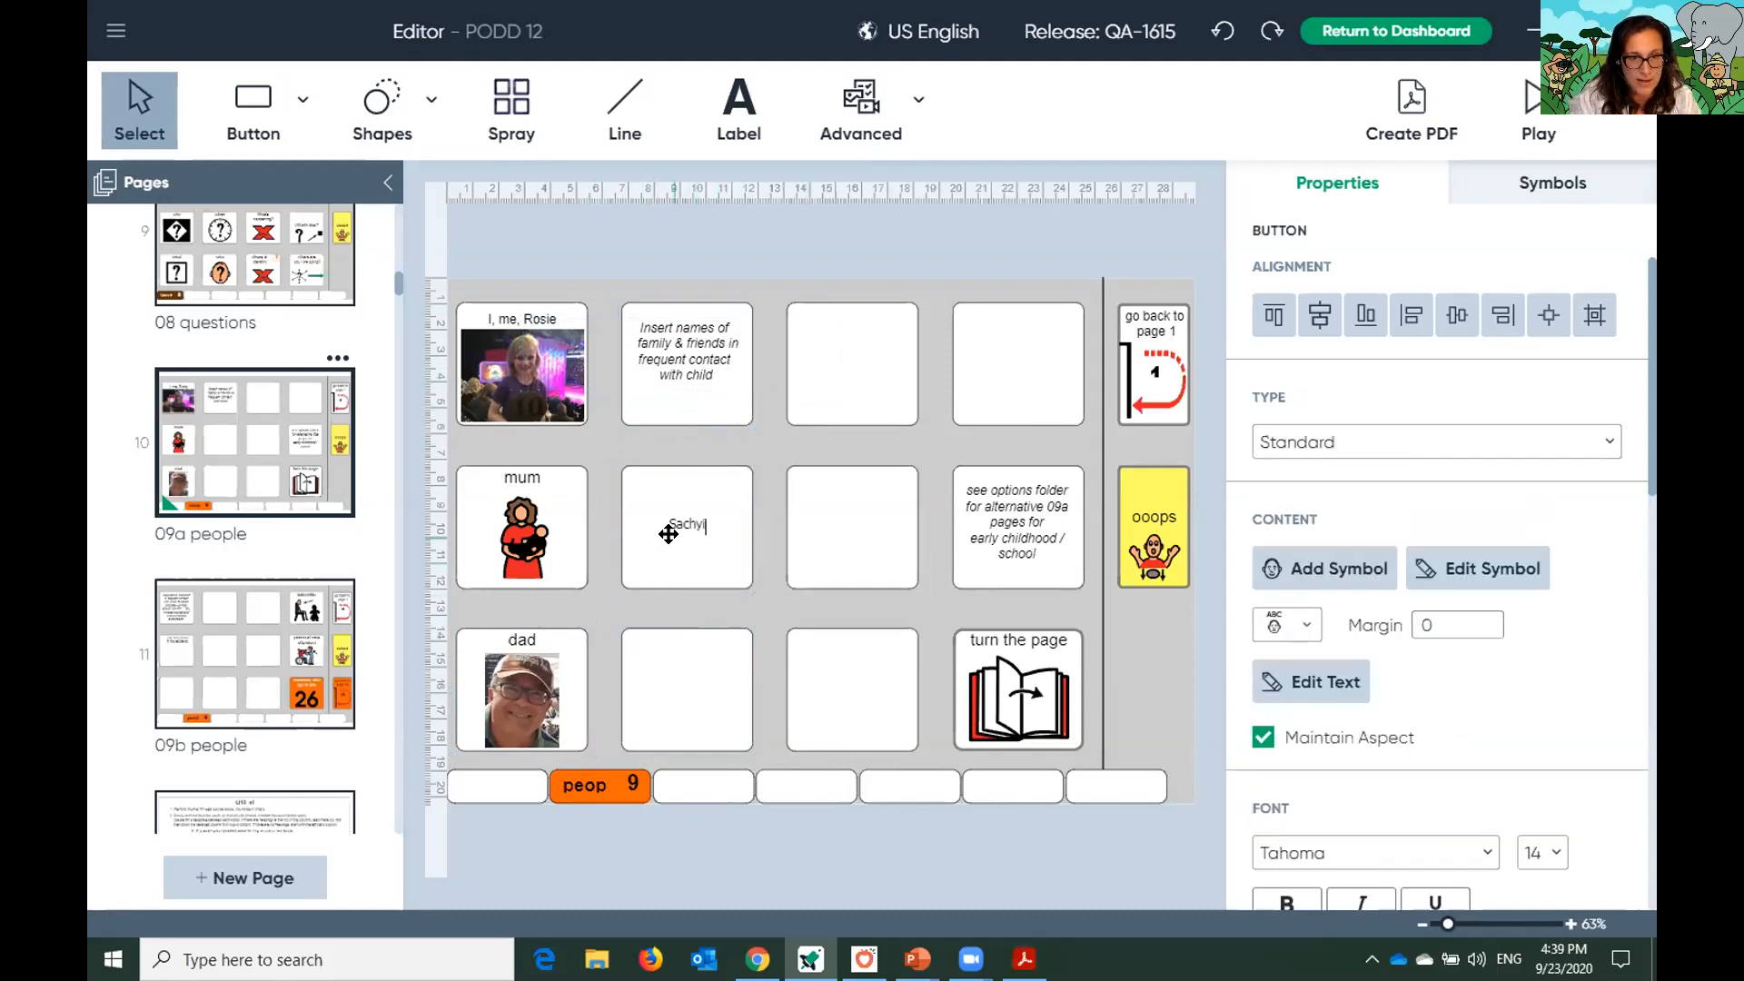
pyautogui.write('in')
pyautogui.press('Return')
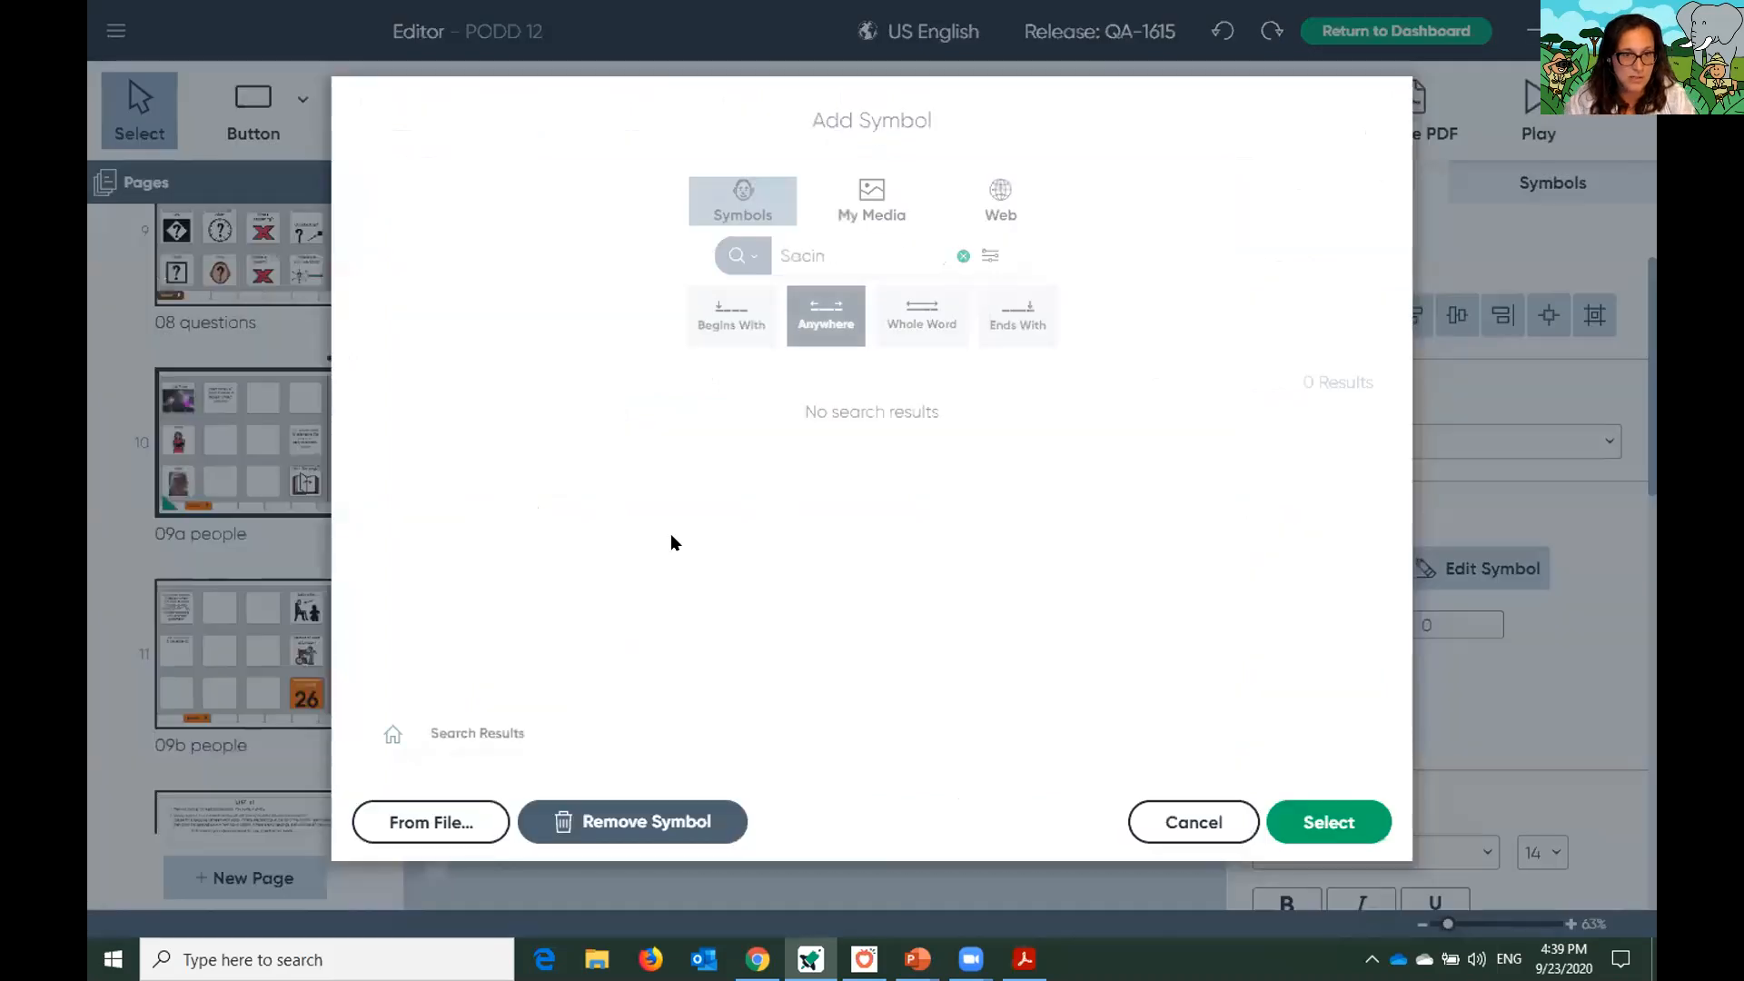
# Search the symbols for "boy" and add the dark-haired boy's face to the friend's button
pyautogui.hotkey('ctrl', 'a')
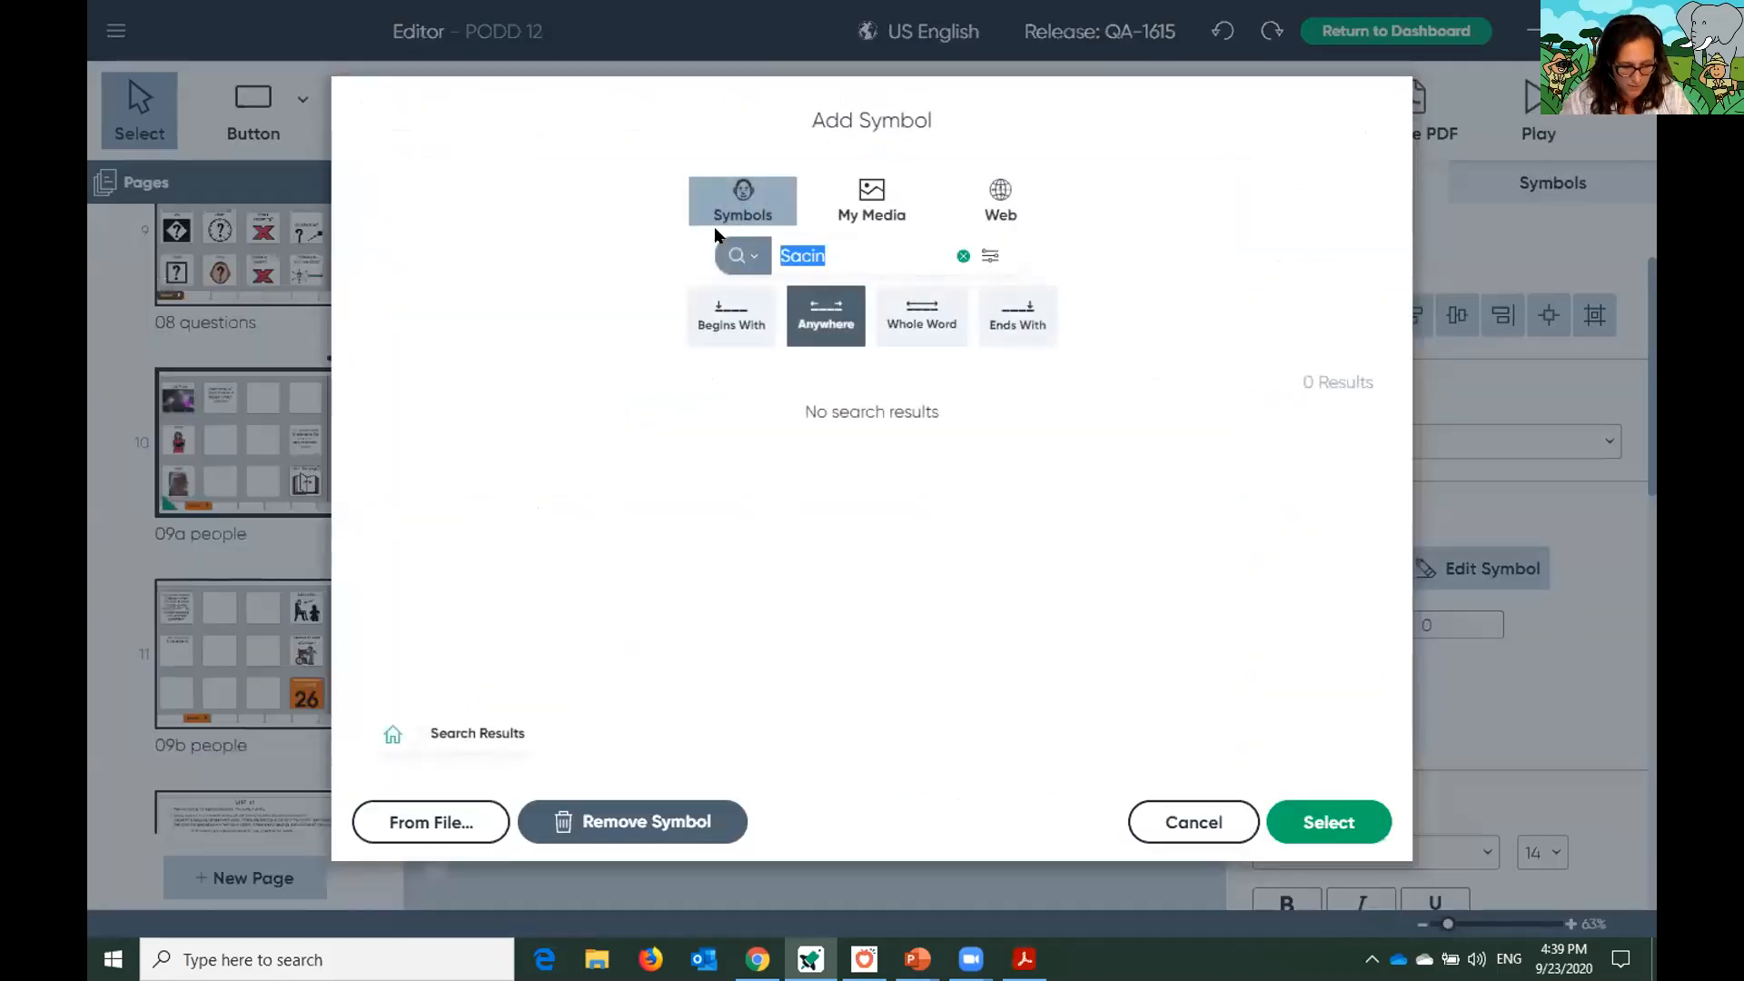
pyautogui.write('boy')
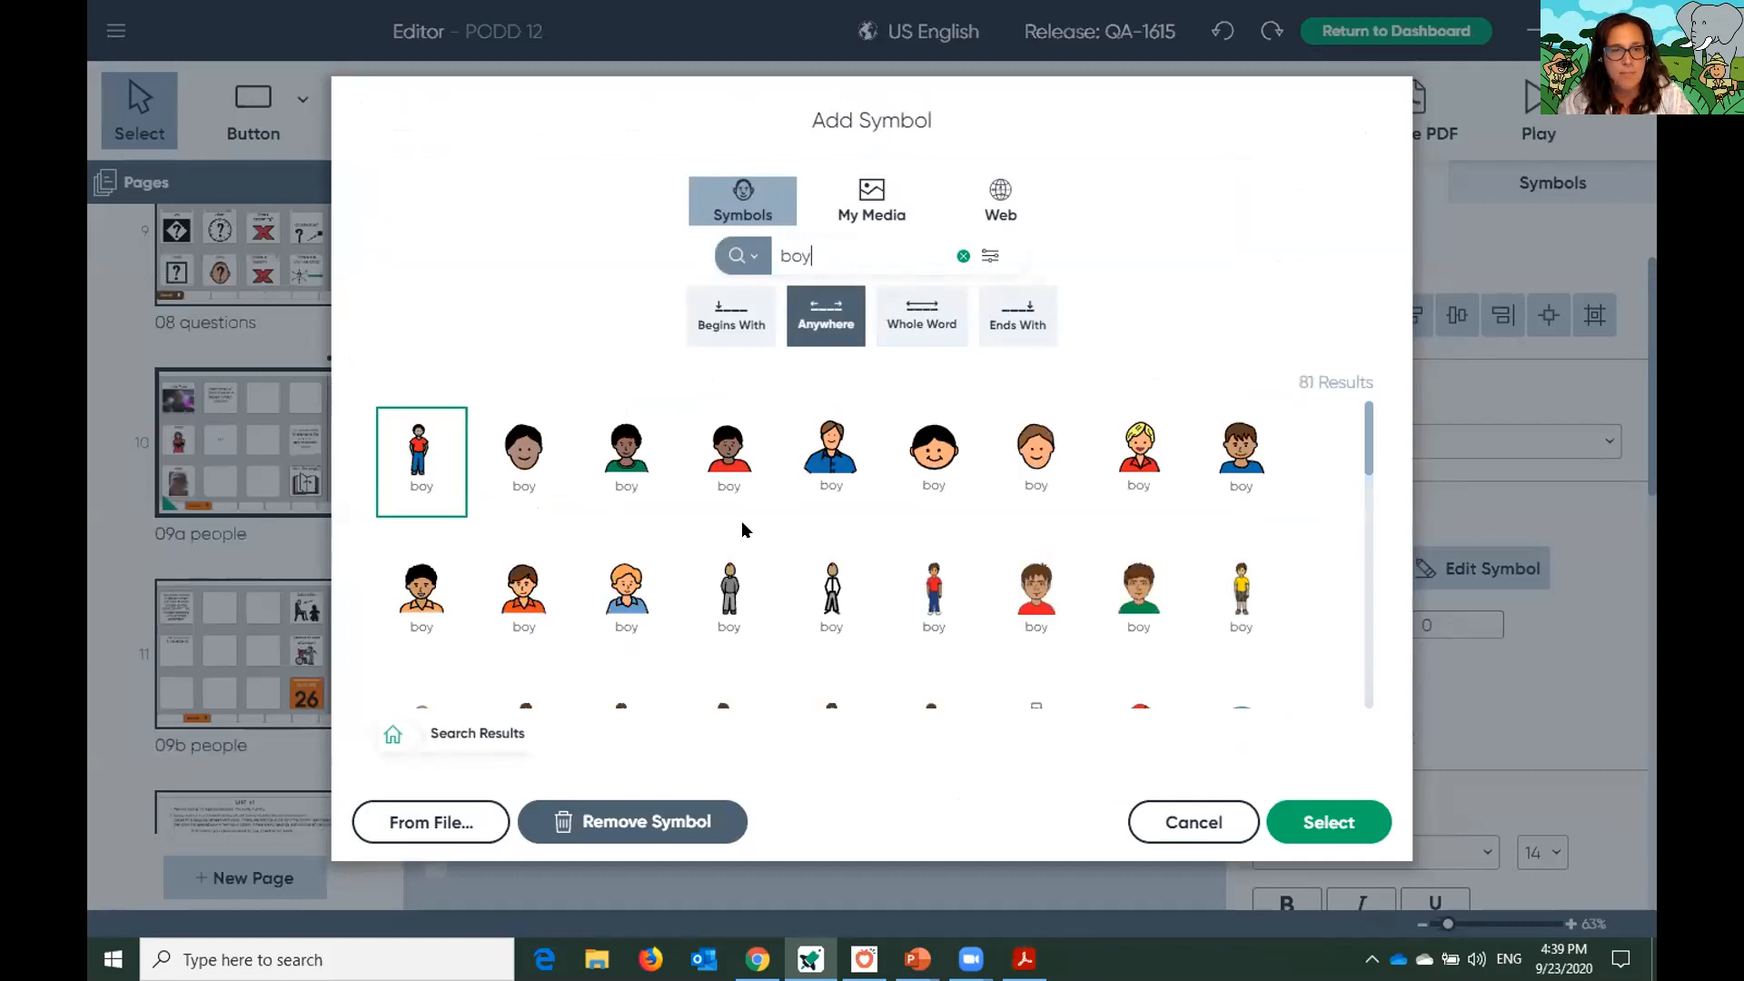
pyautogui.click(548, 484)
pyautogui.click(1297, 821)
# Delete the "Insert names of family & friends in frequent contact with child" label from the top-row button
pyautogui.click(642, 352)
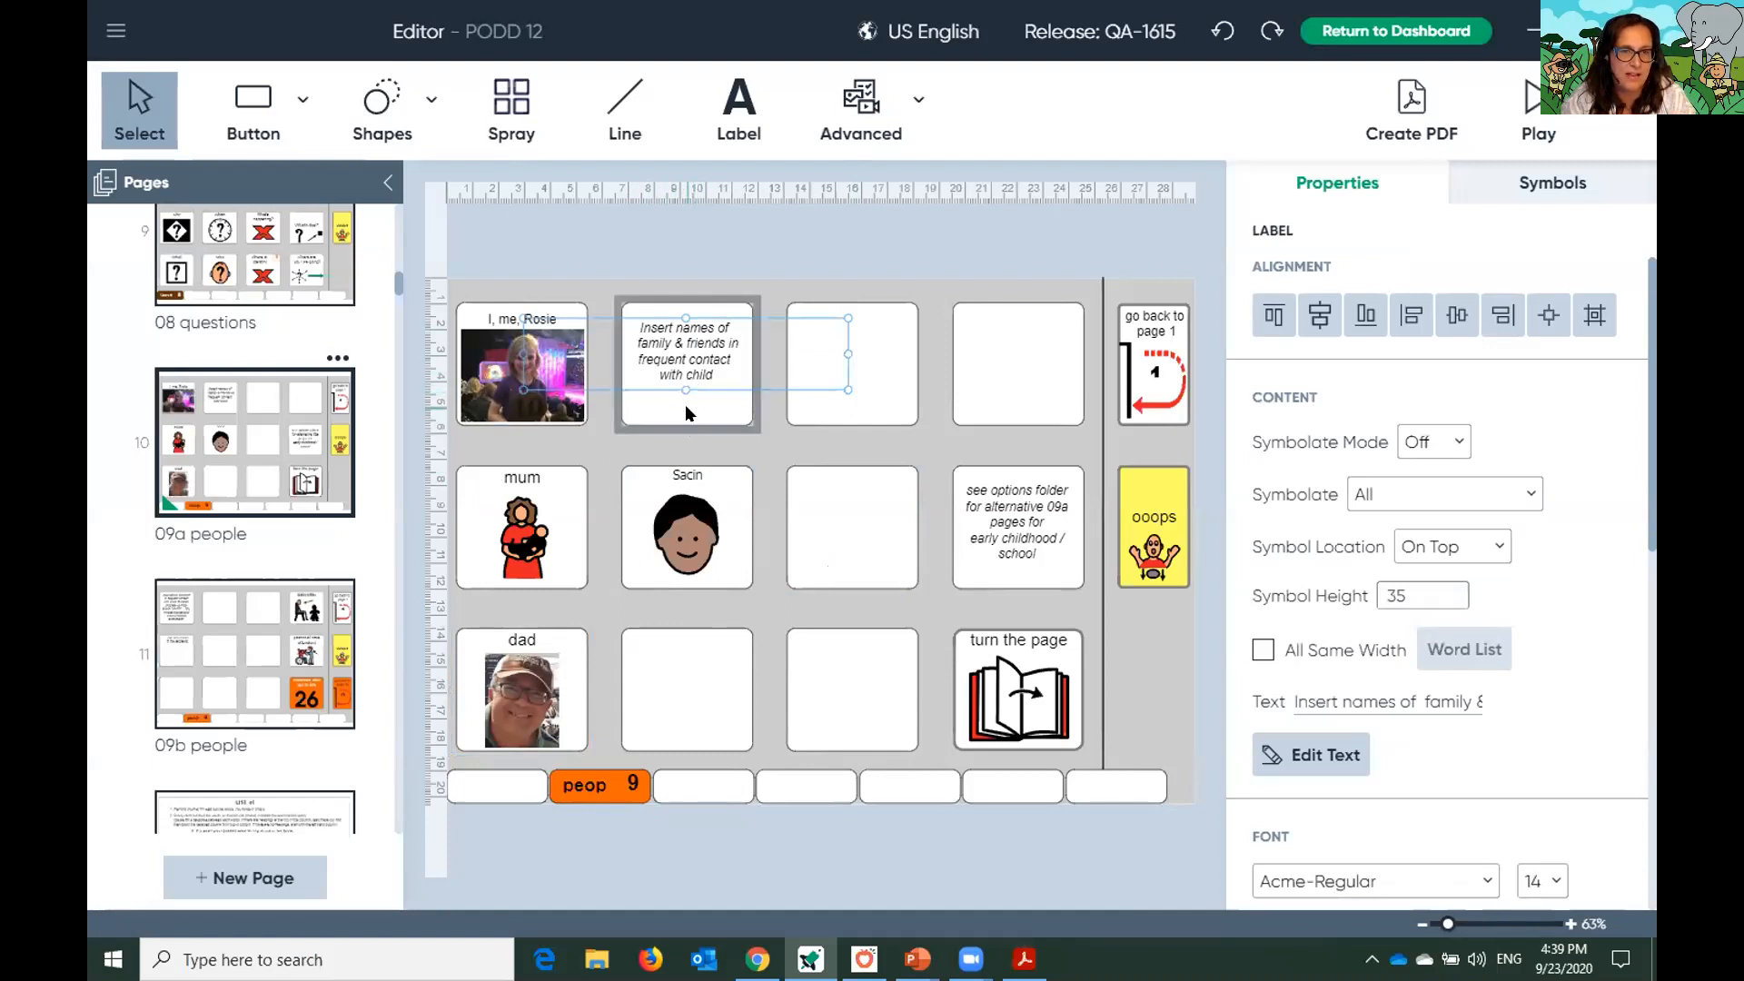
pyautogui.click(686, 407)
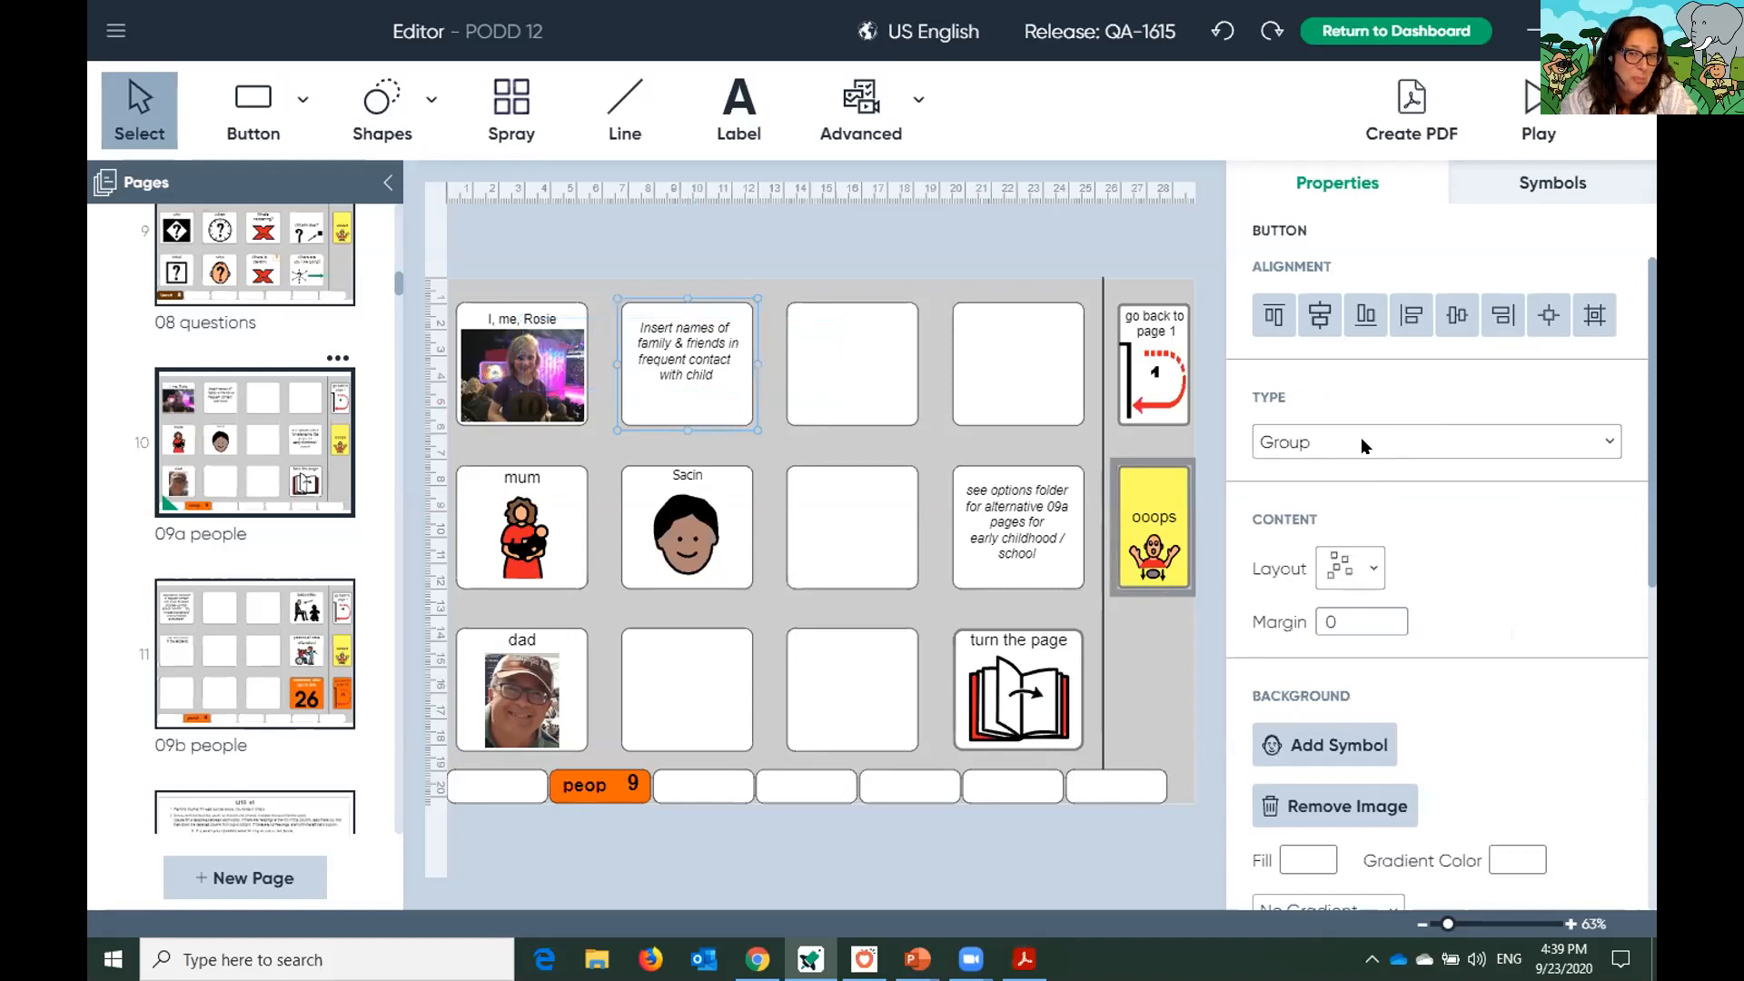
pyautogui.click(660, 334)
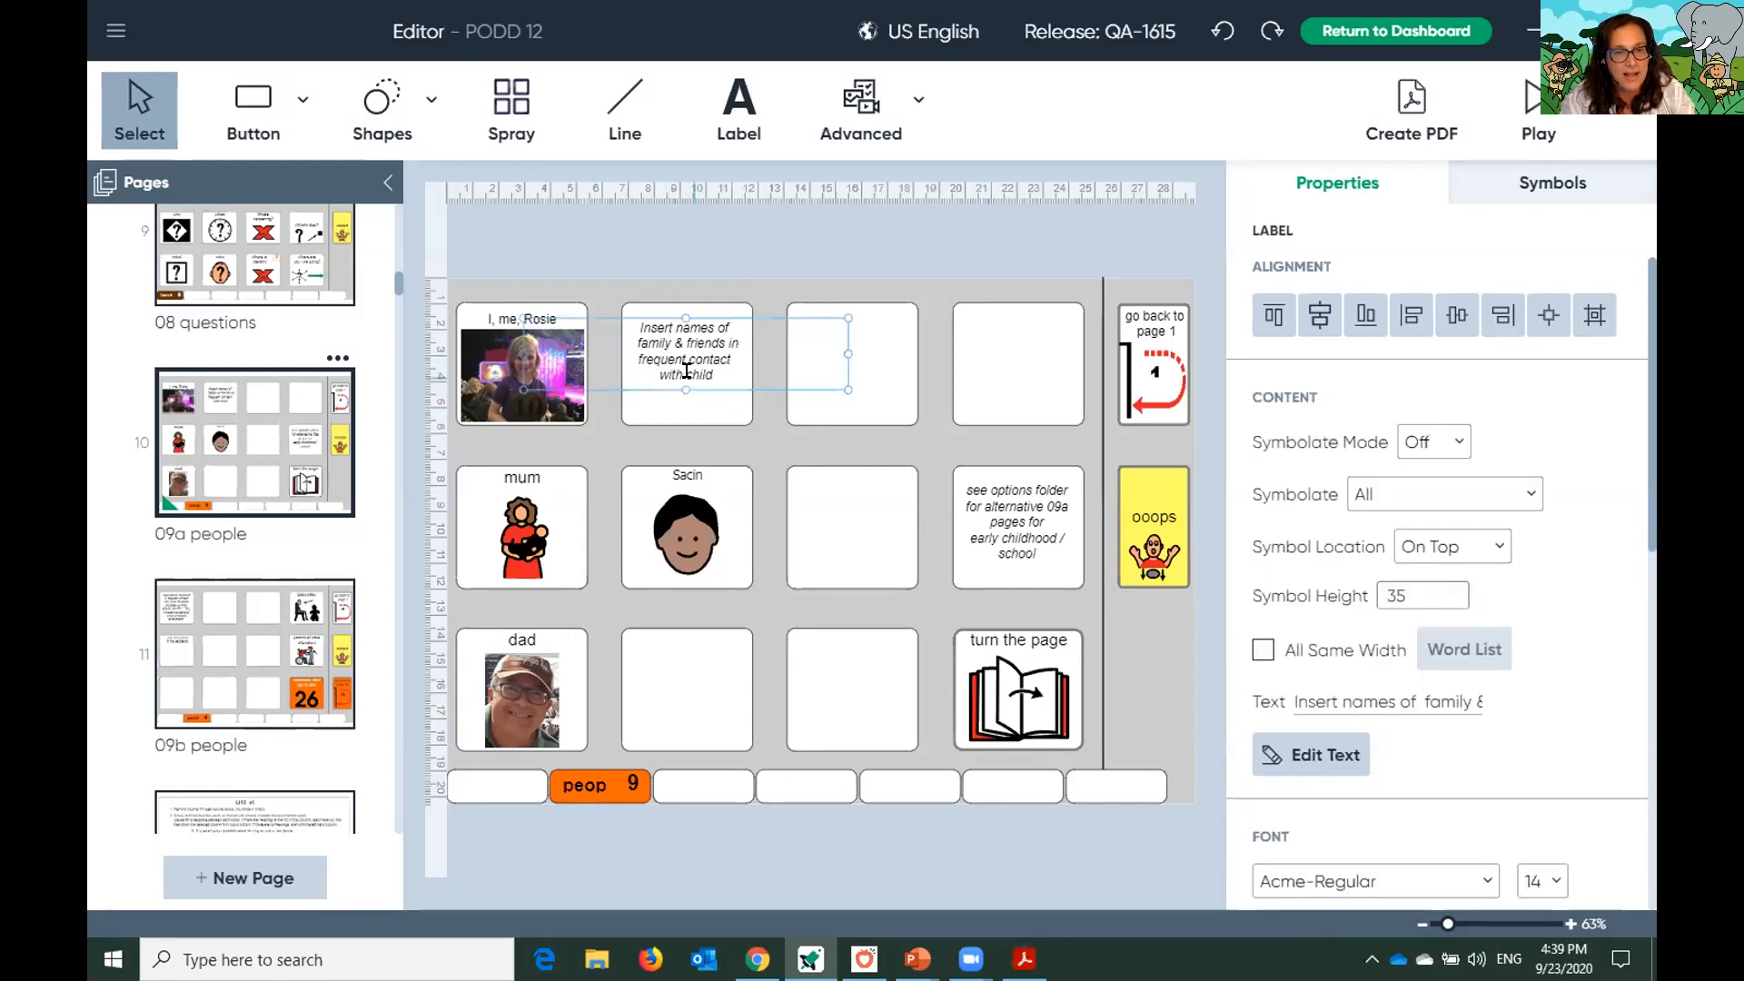
pyautogui.press('Delete')
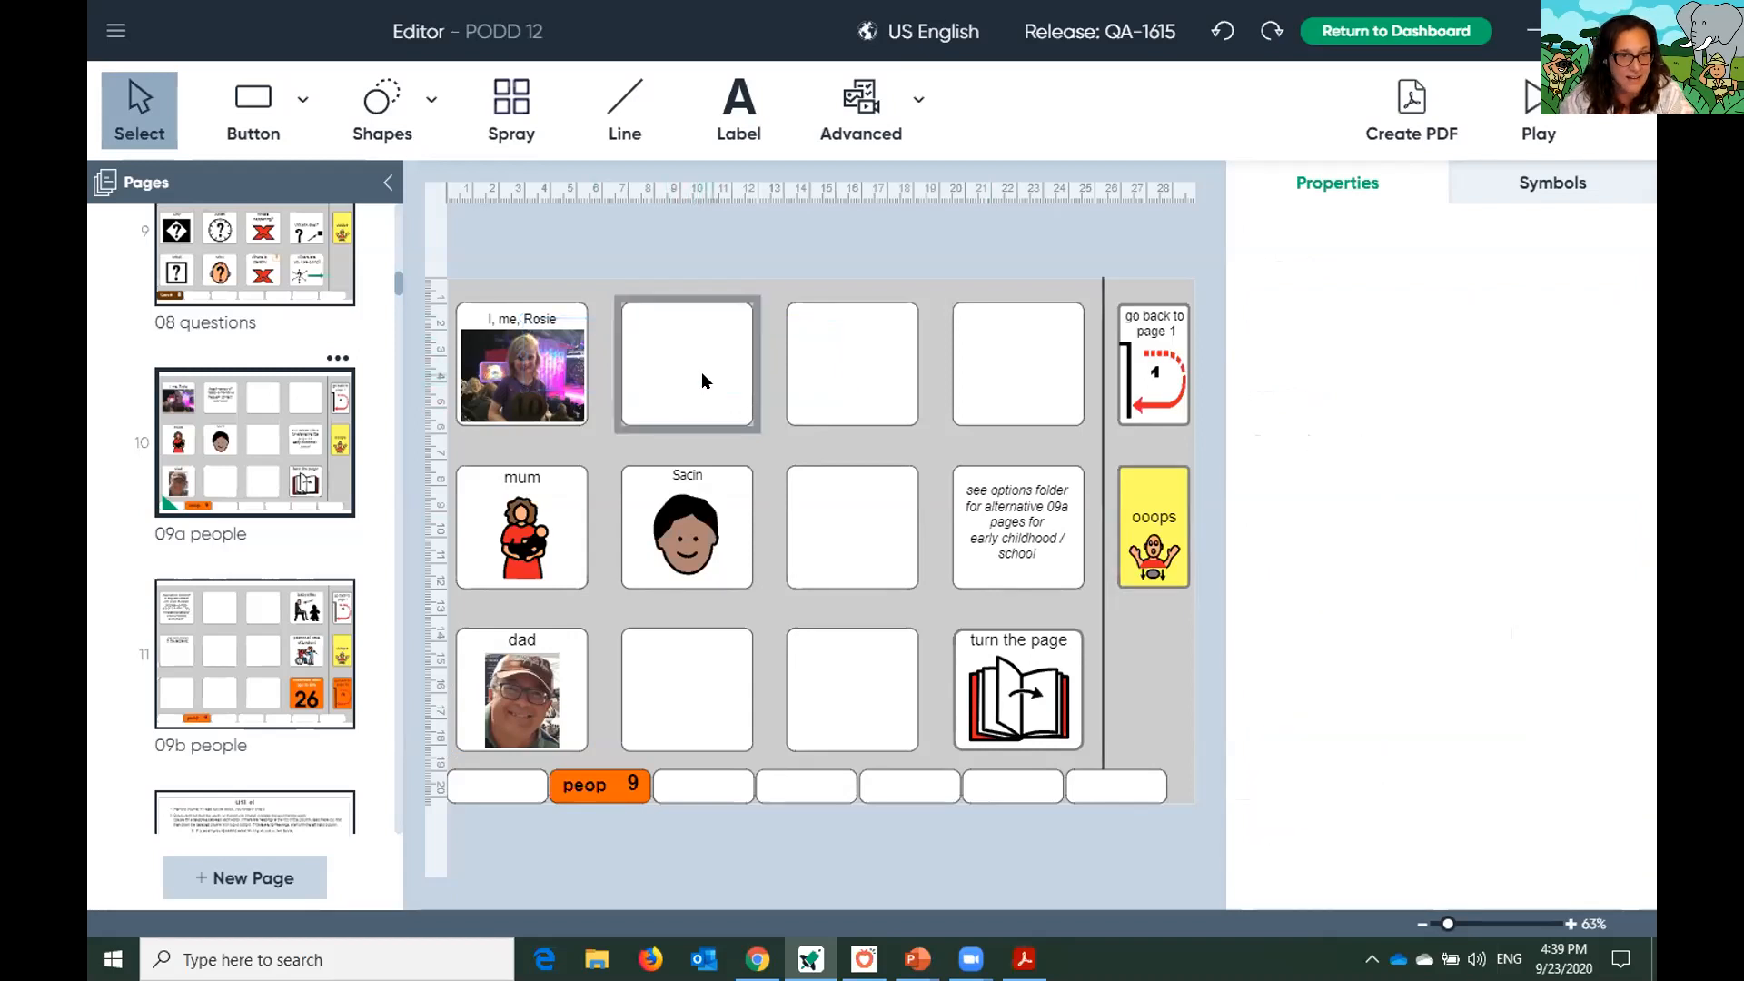
# Change the emptied top-row button beside Rosie's to the Standard type and label it with another friend's first name
pyautogui.click(700, 372)
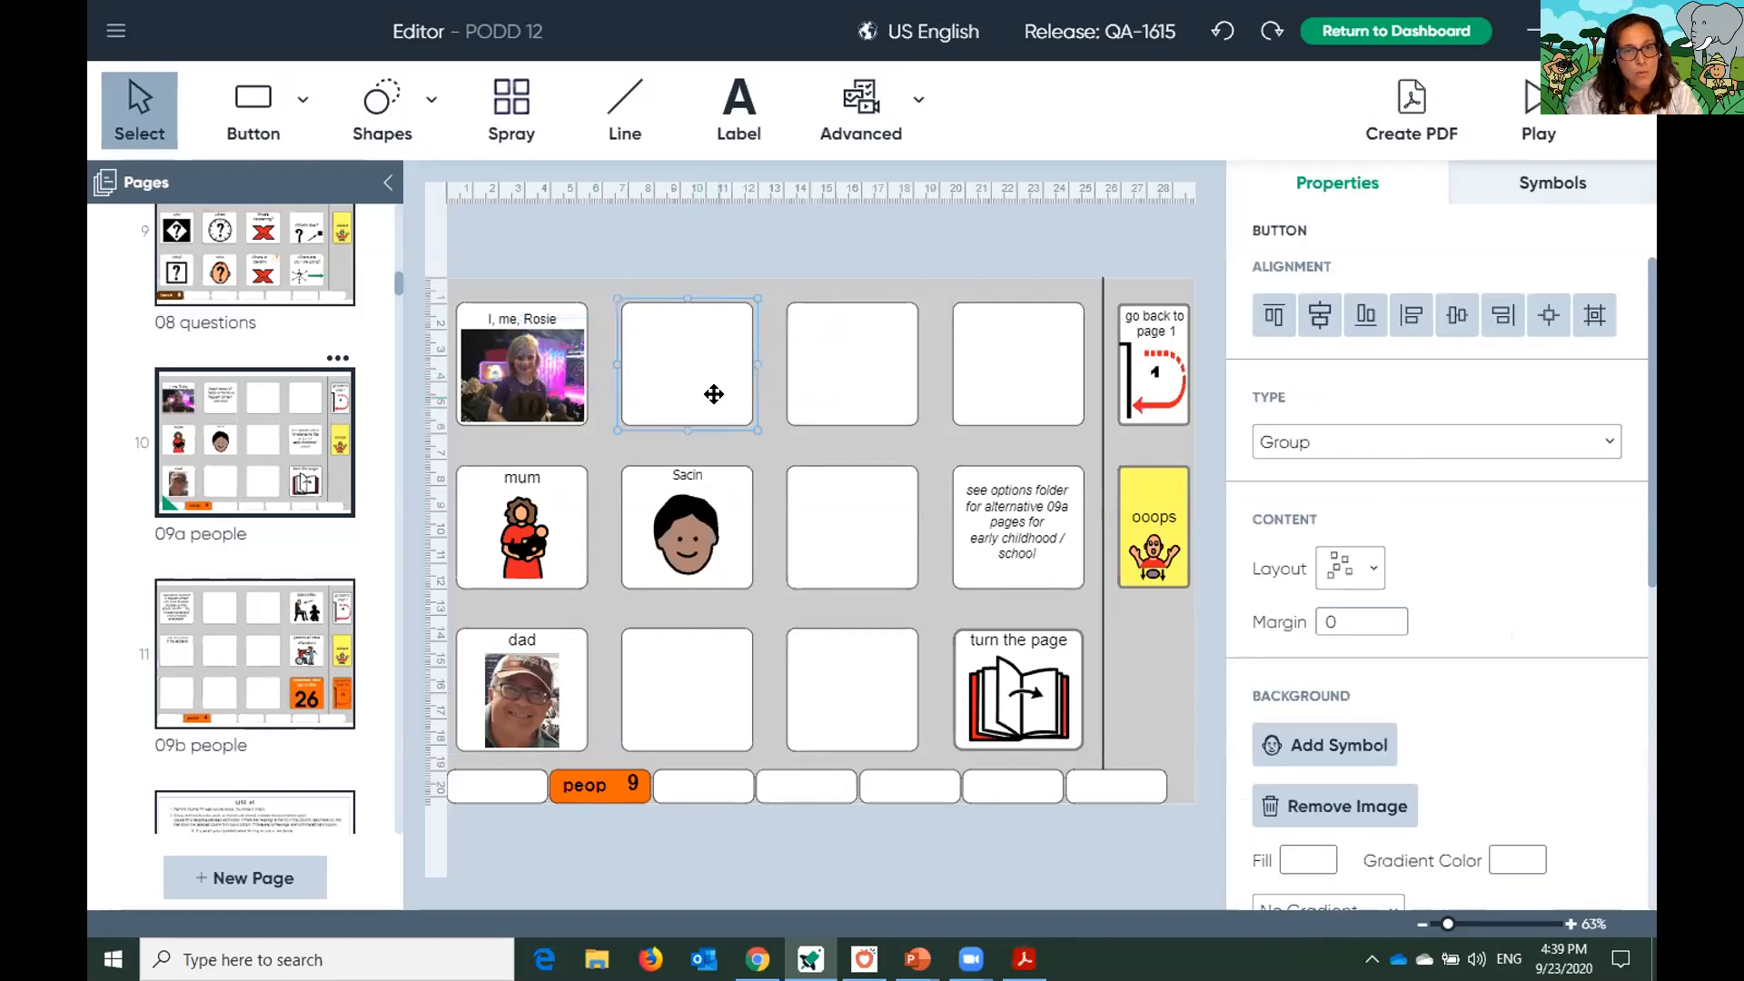
pyautogui.click(1432, 434)
pyautogui.click(1419, 468)
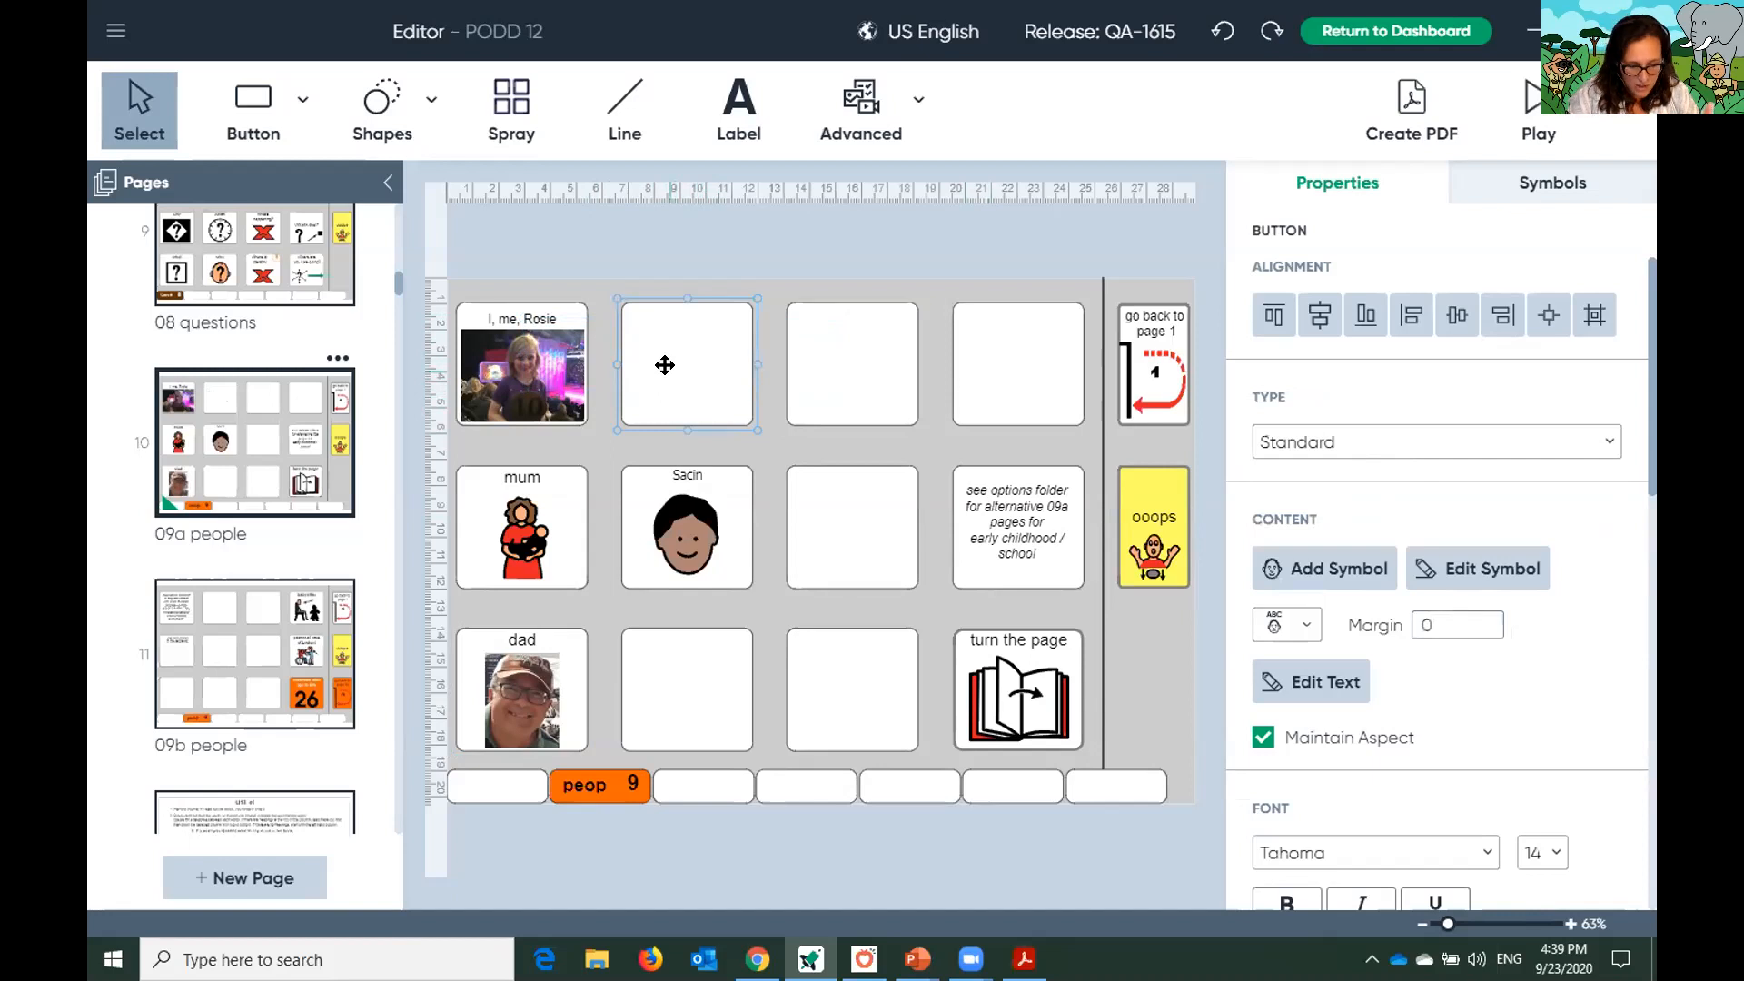
pyautogui.write('Felix')
pyautogui.press('Return')
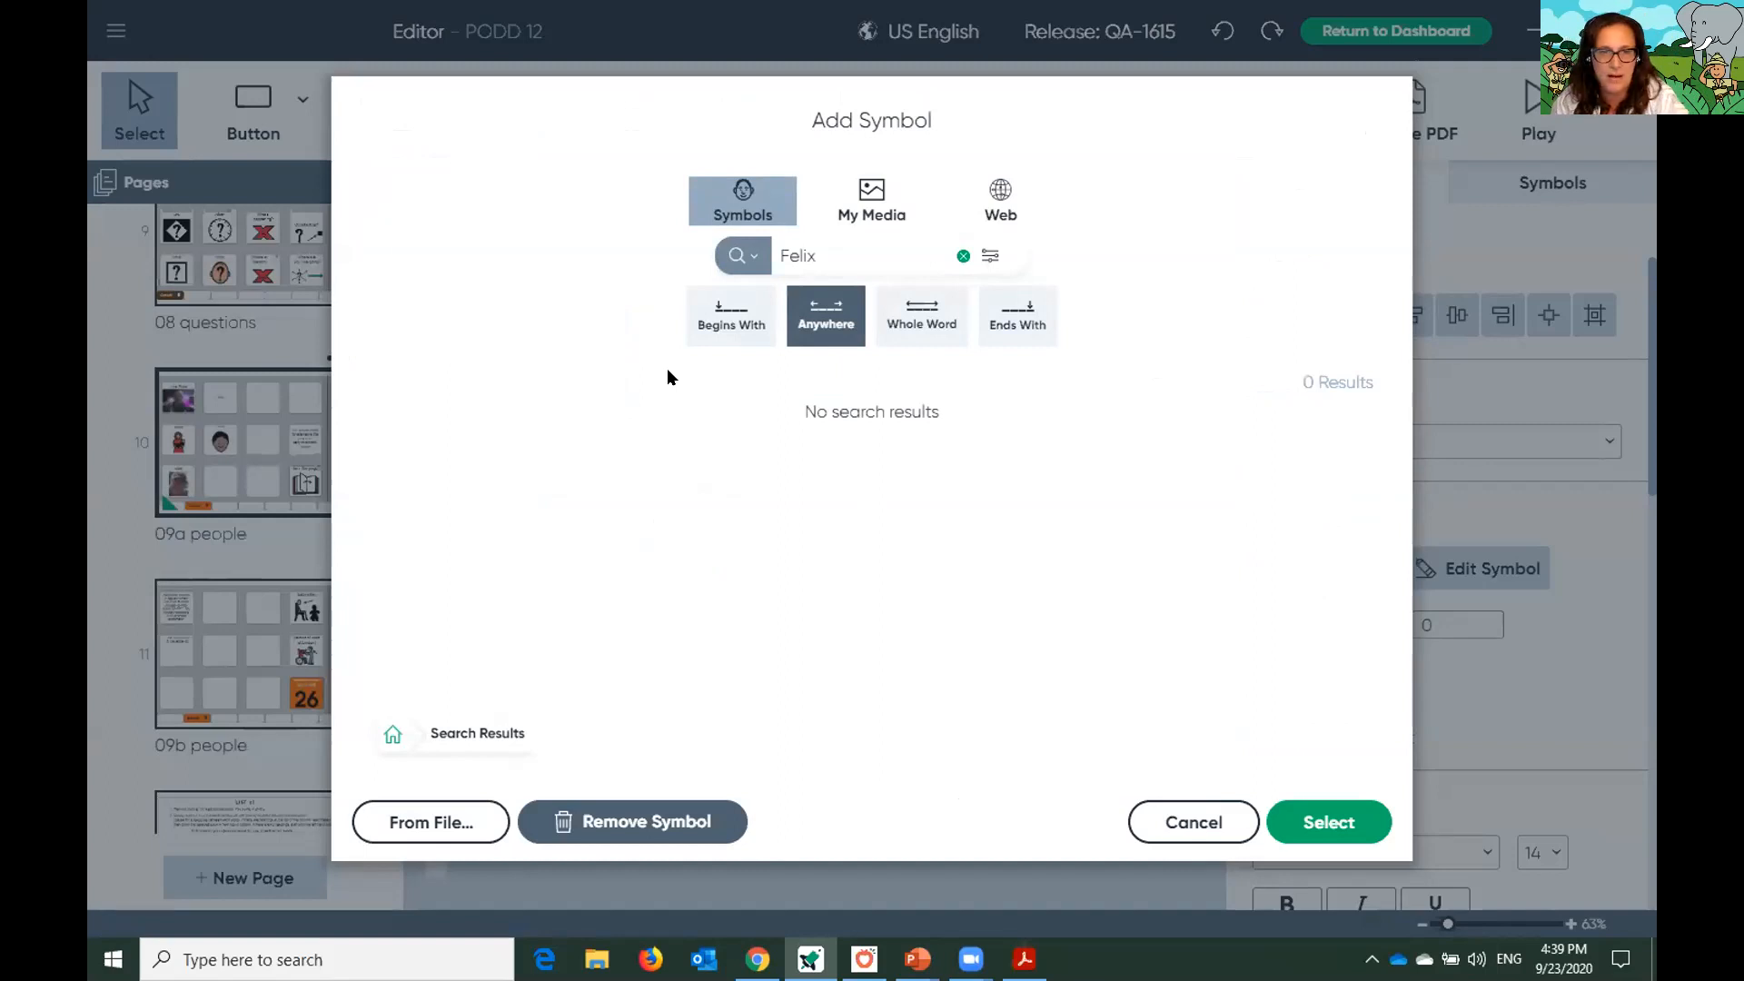
pyautogui.click(1193, 821)
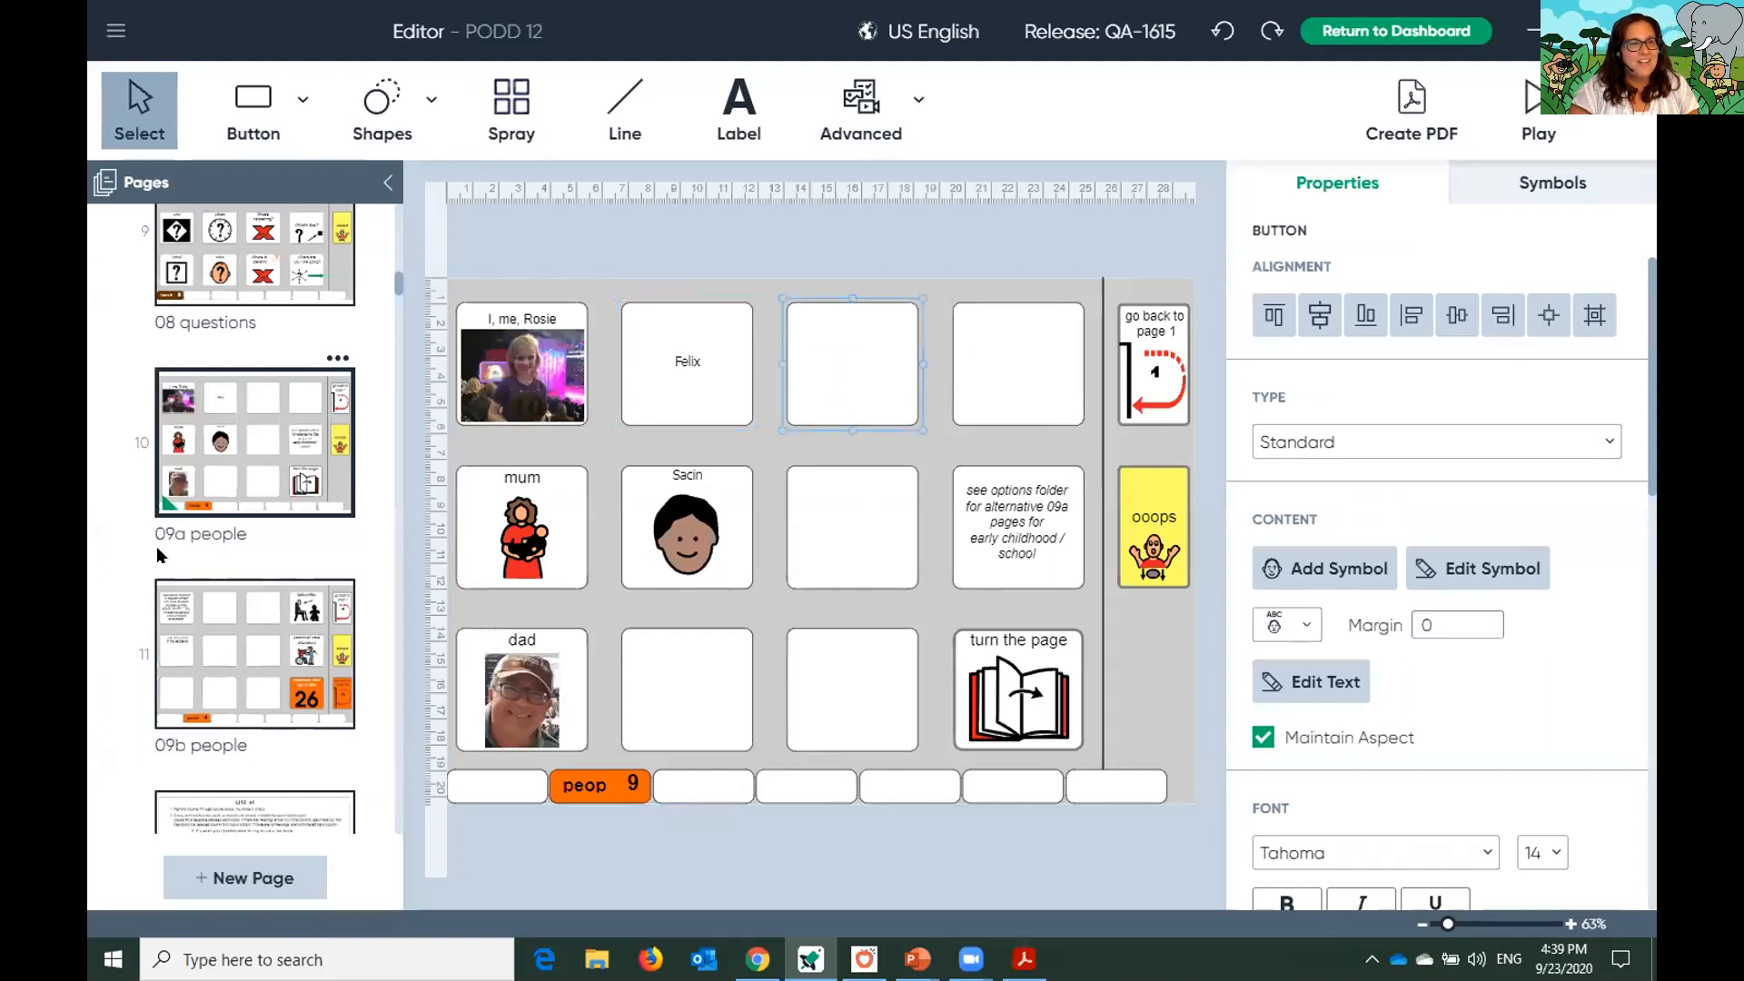
# Examine the action and like buttons on page 02a branches, along with the 03 like page
pyautogui.scroll(10, 160, 555)
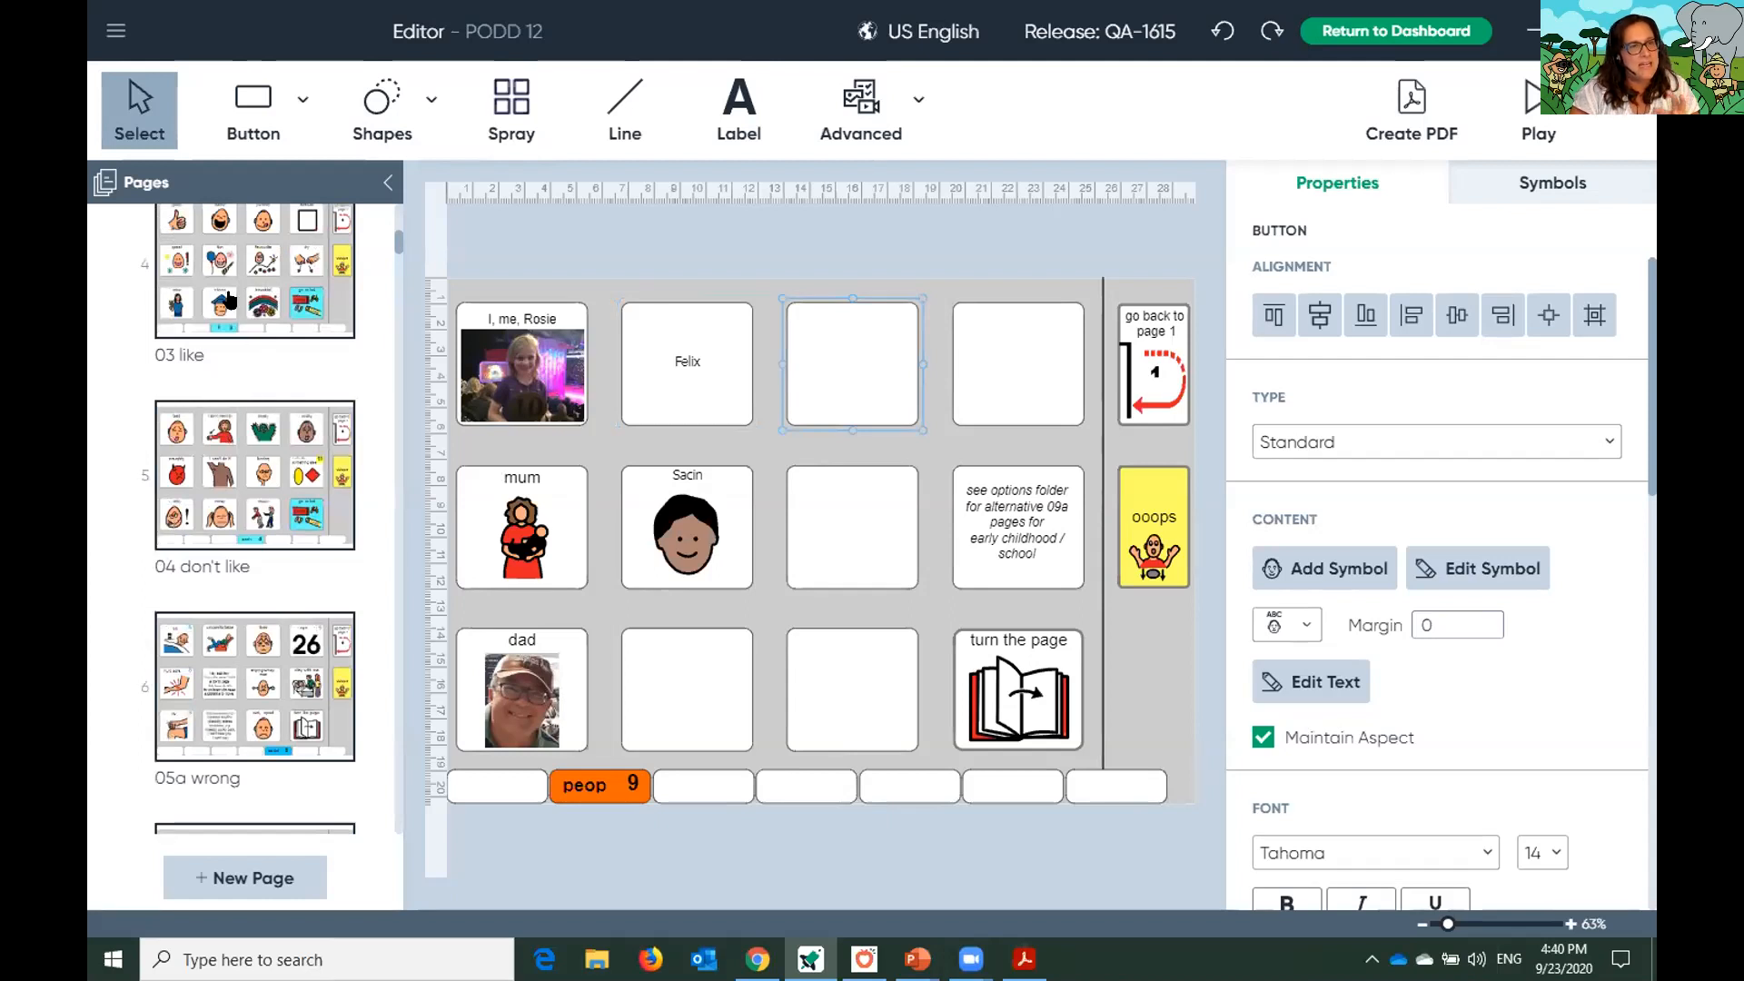
pyautogui.click(230, 300)
pyautogui.scroll(4, 254, 334)
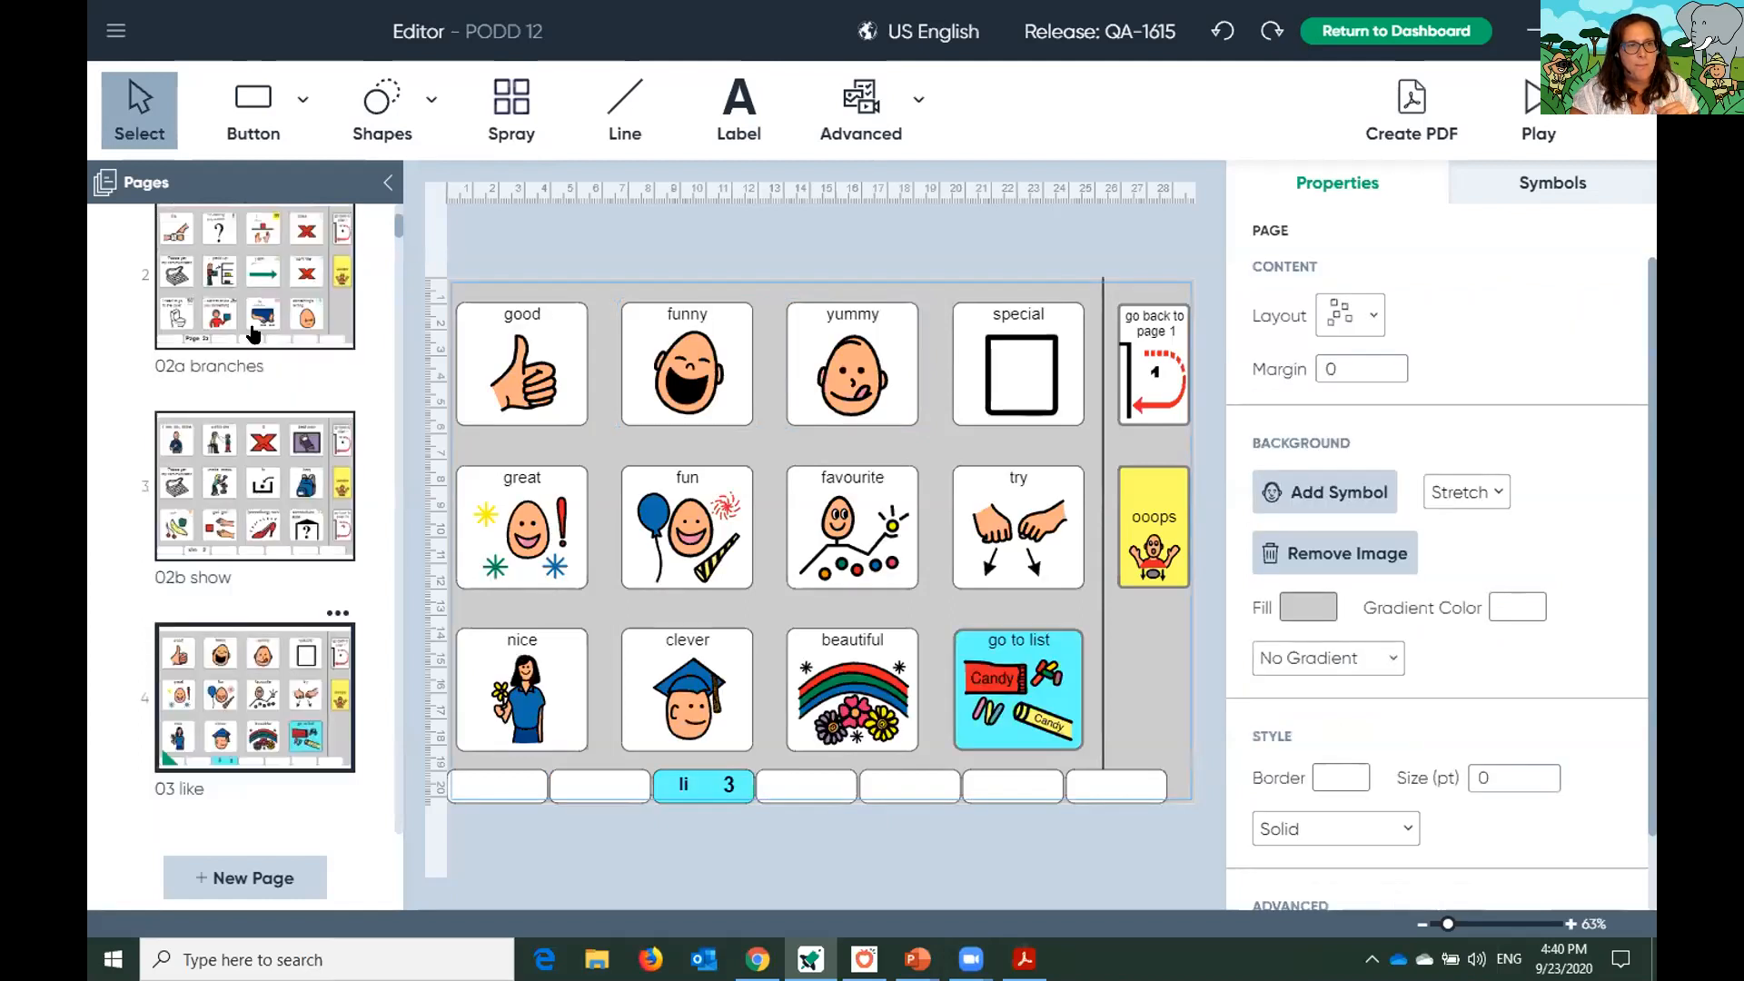
pyautogui.click(255, 335)
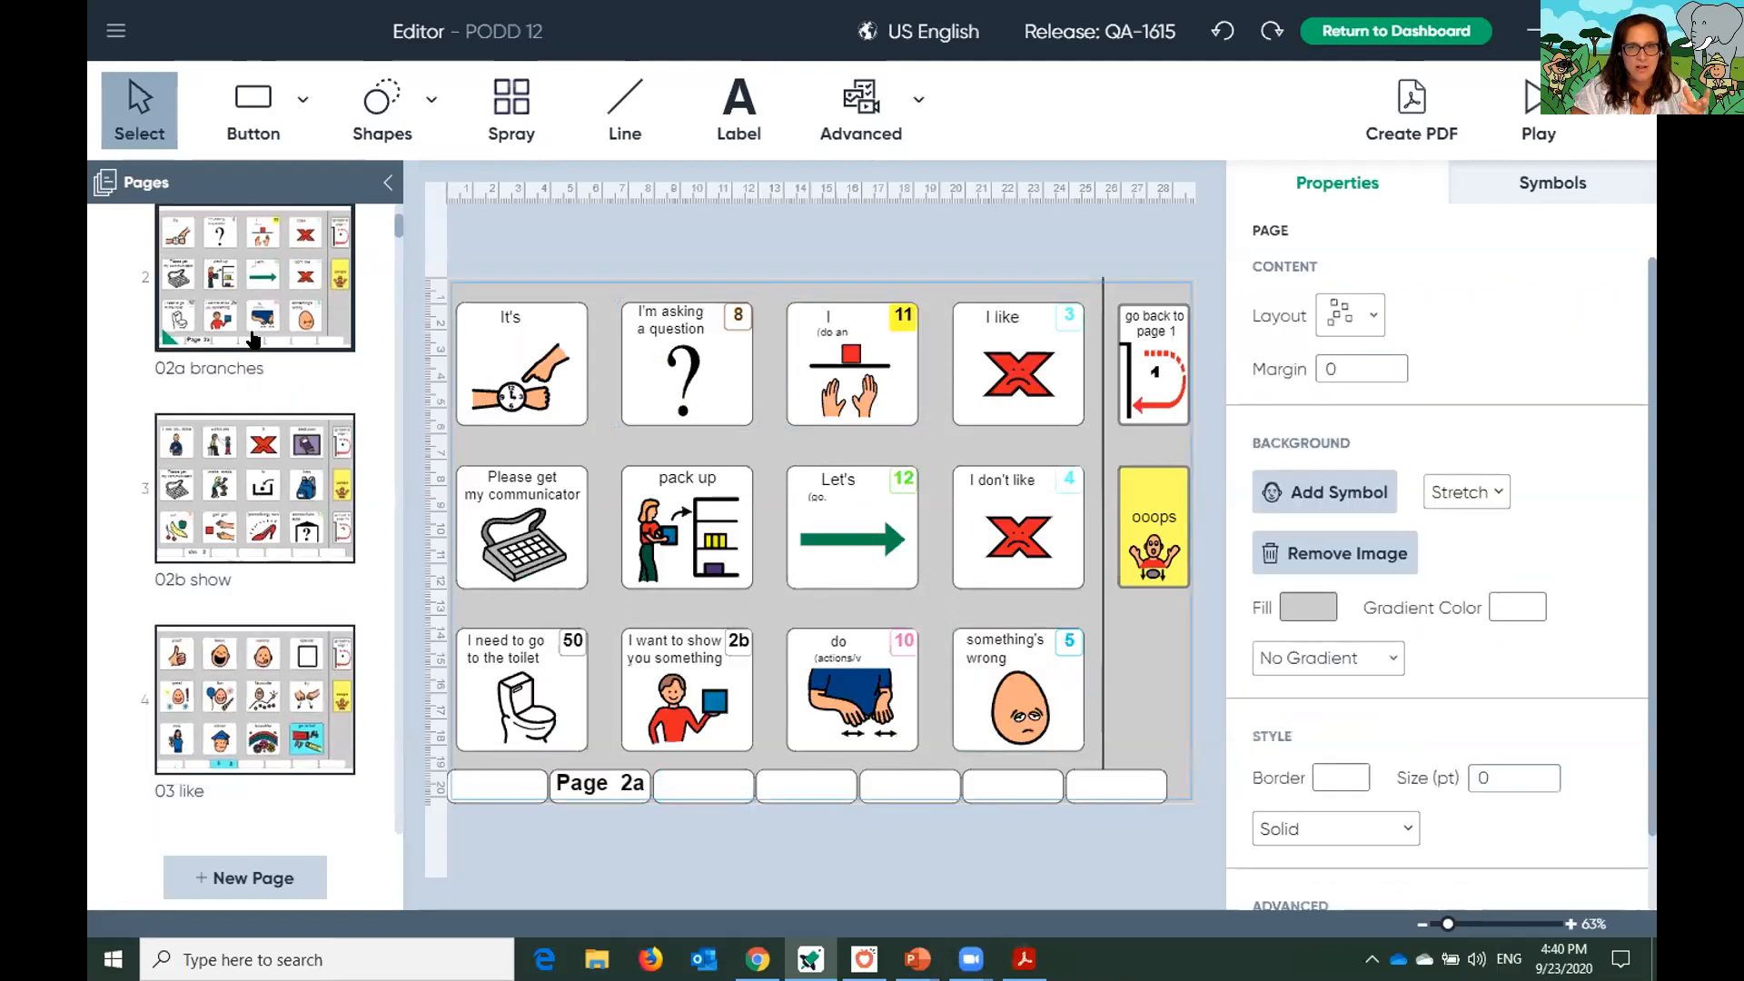
pyautogui.click(890, 400)
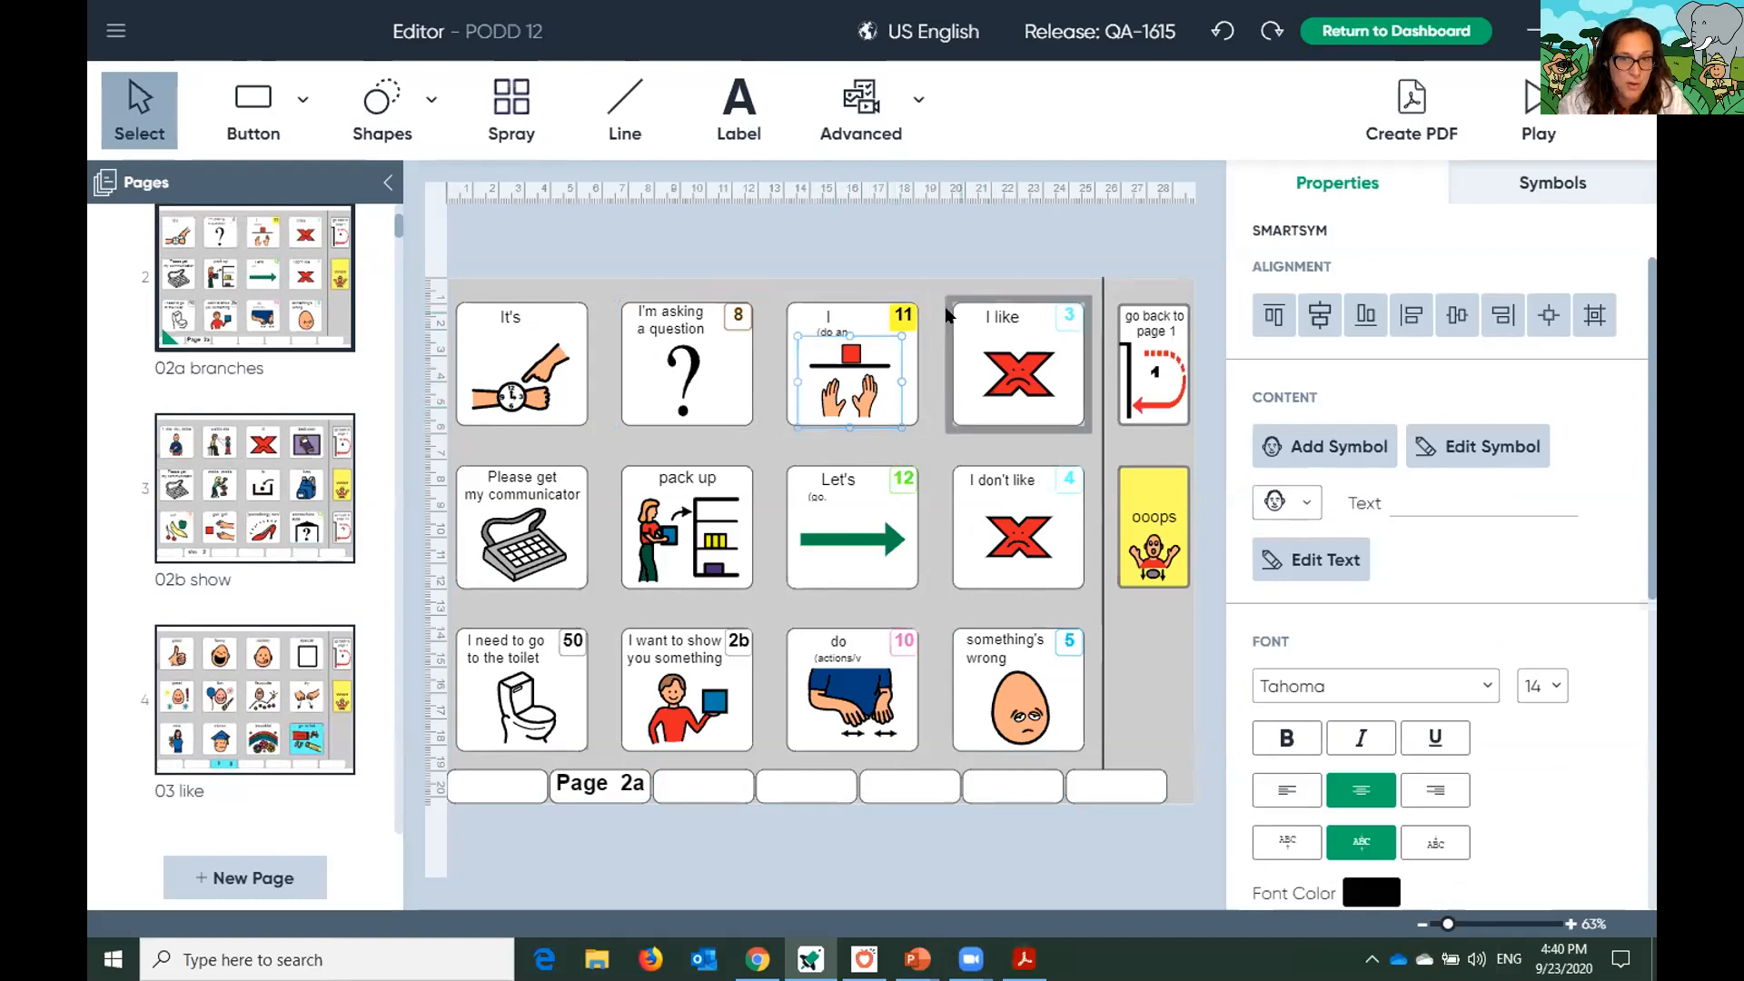
pyautogui.click(909, 416)
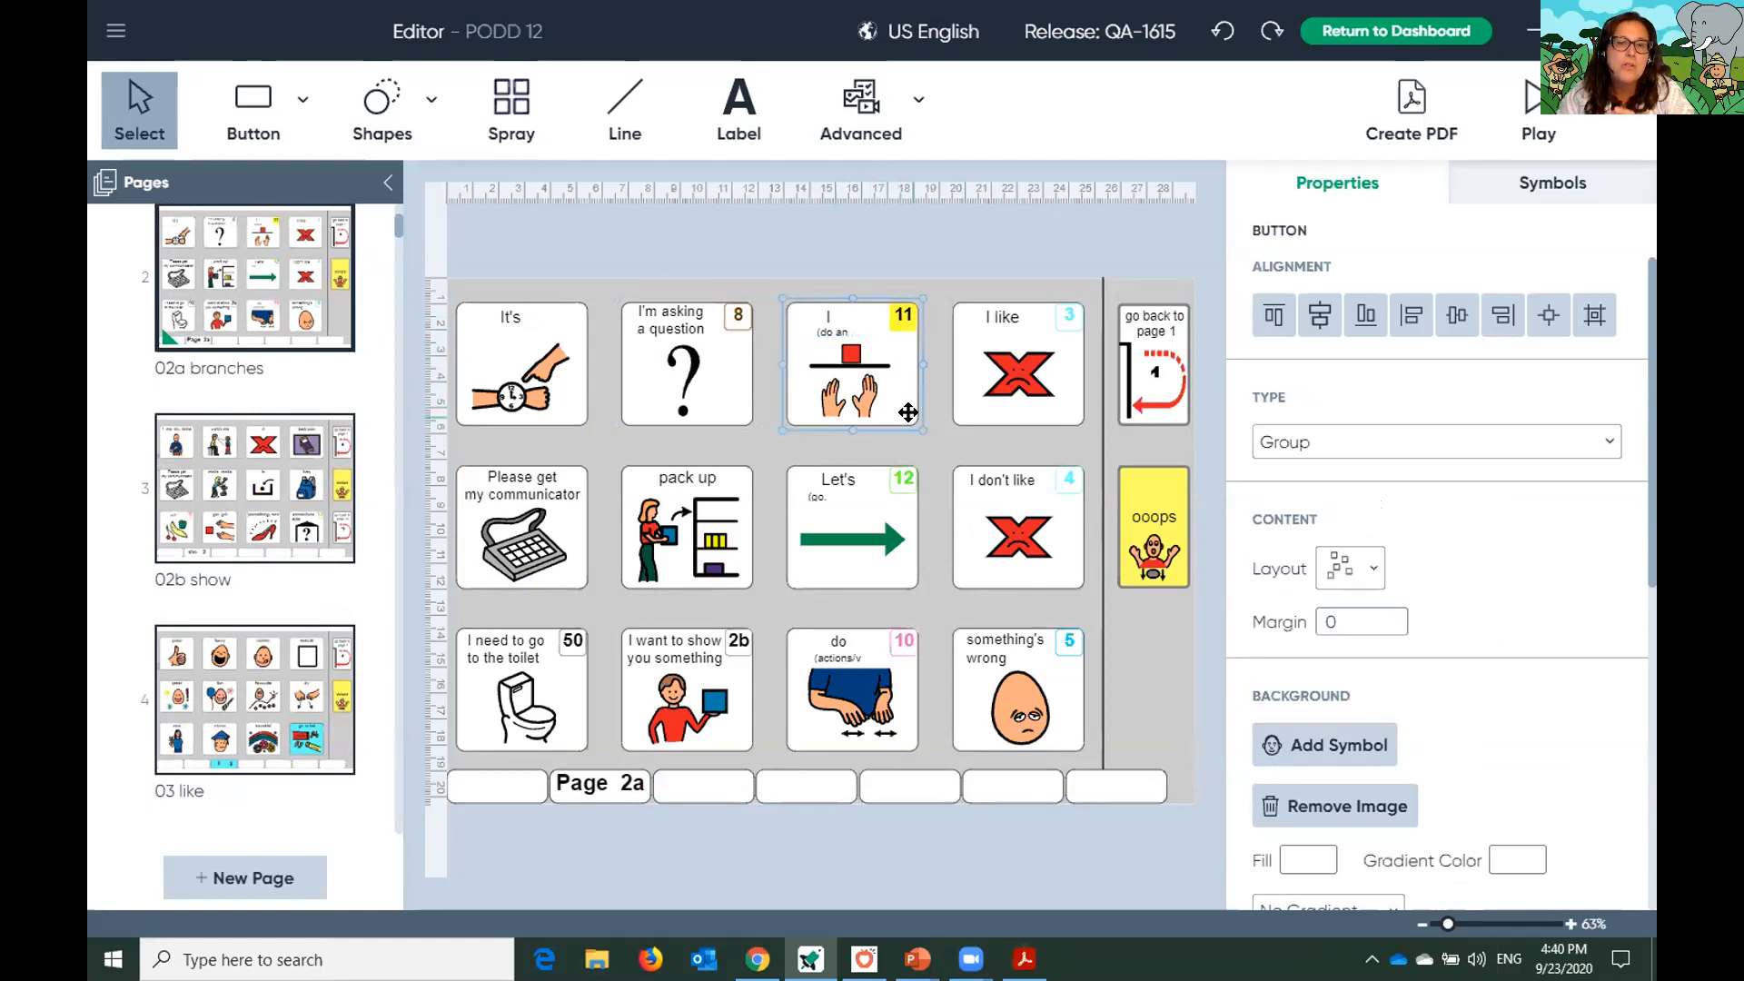
pyautogui.click(1068, 406)
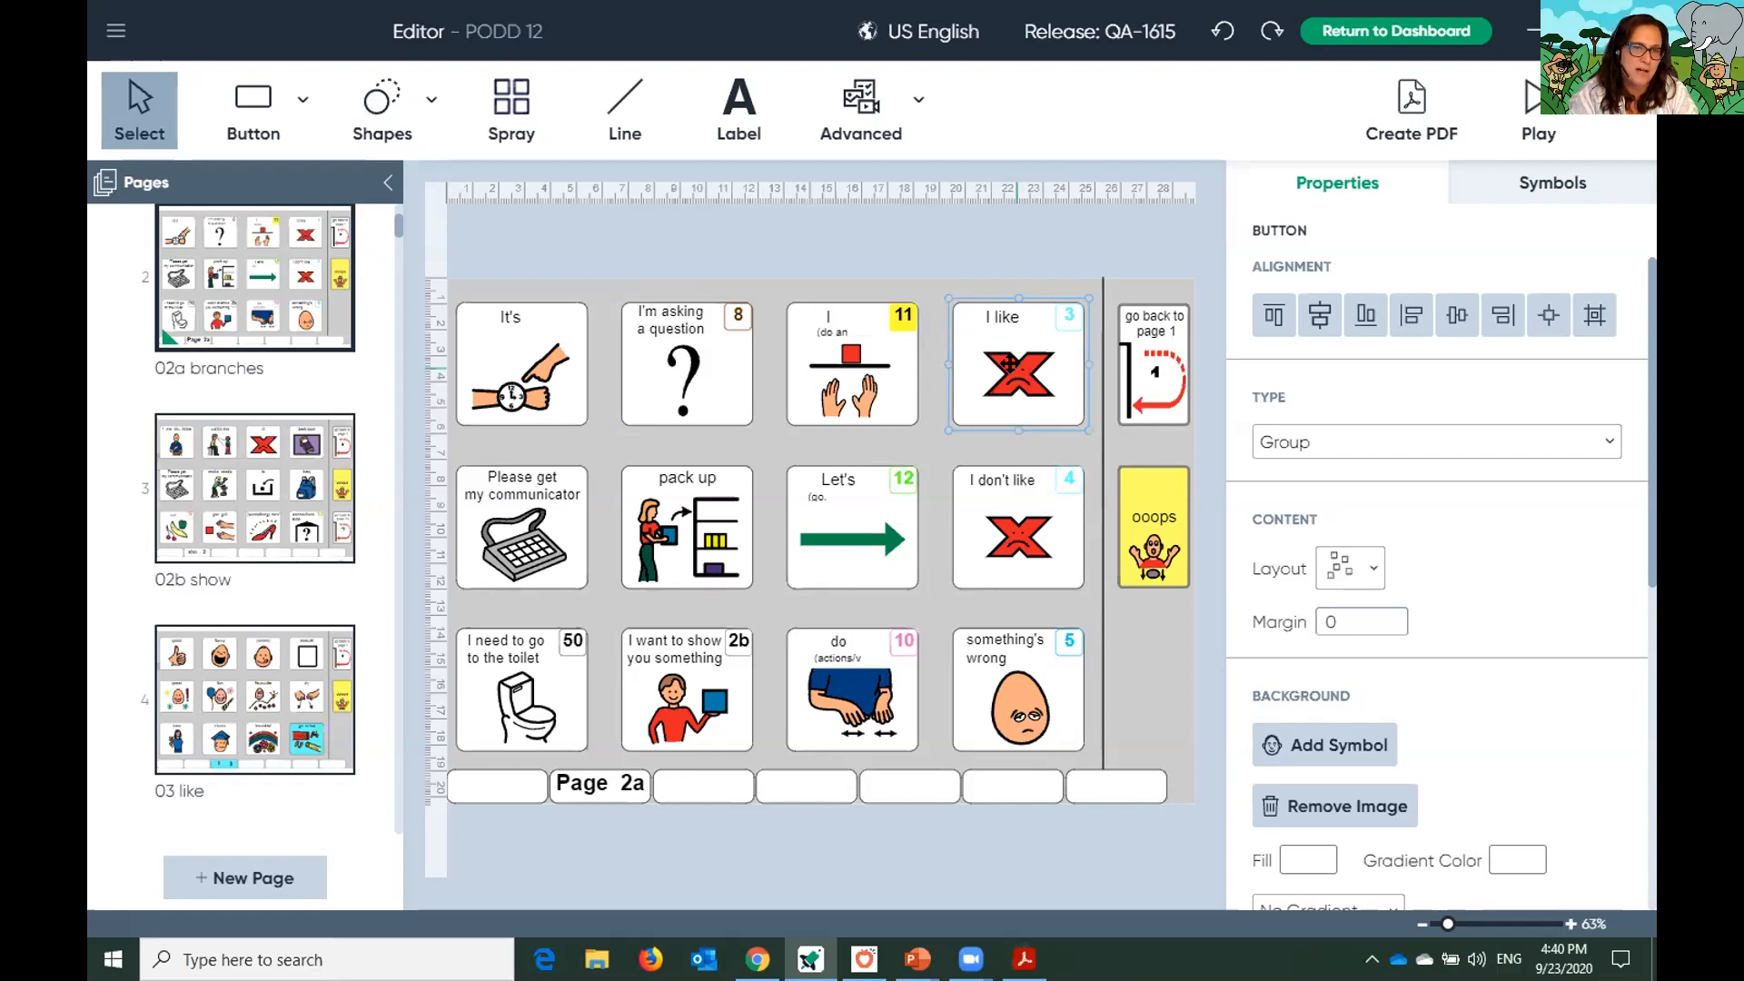
pyautogui.click(212, 713)
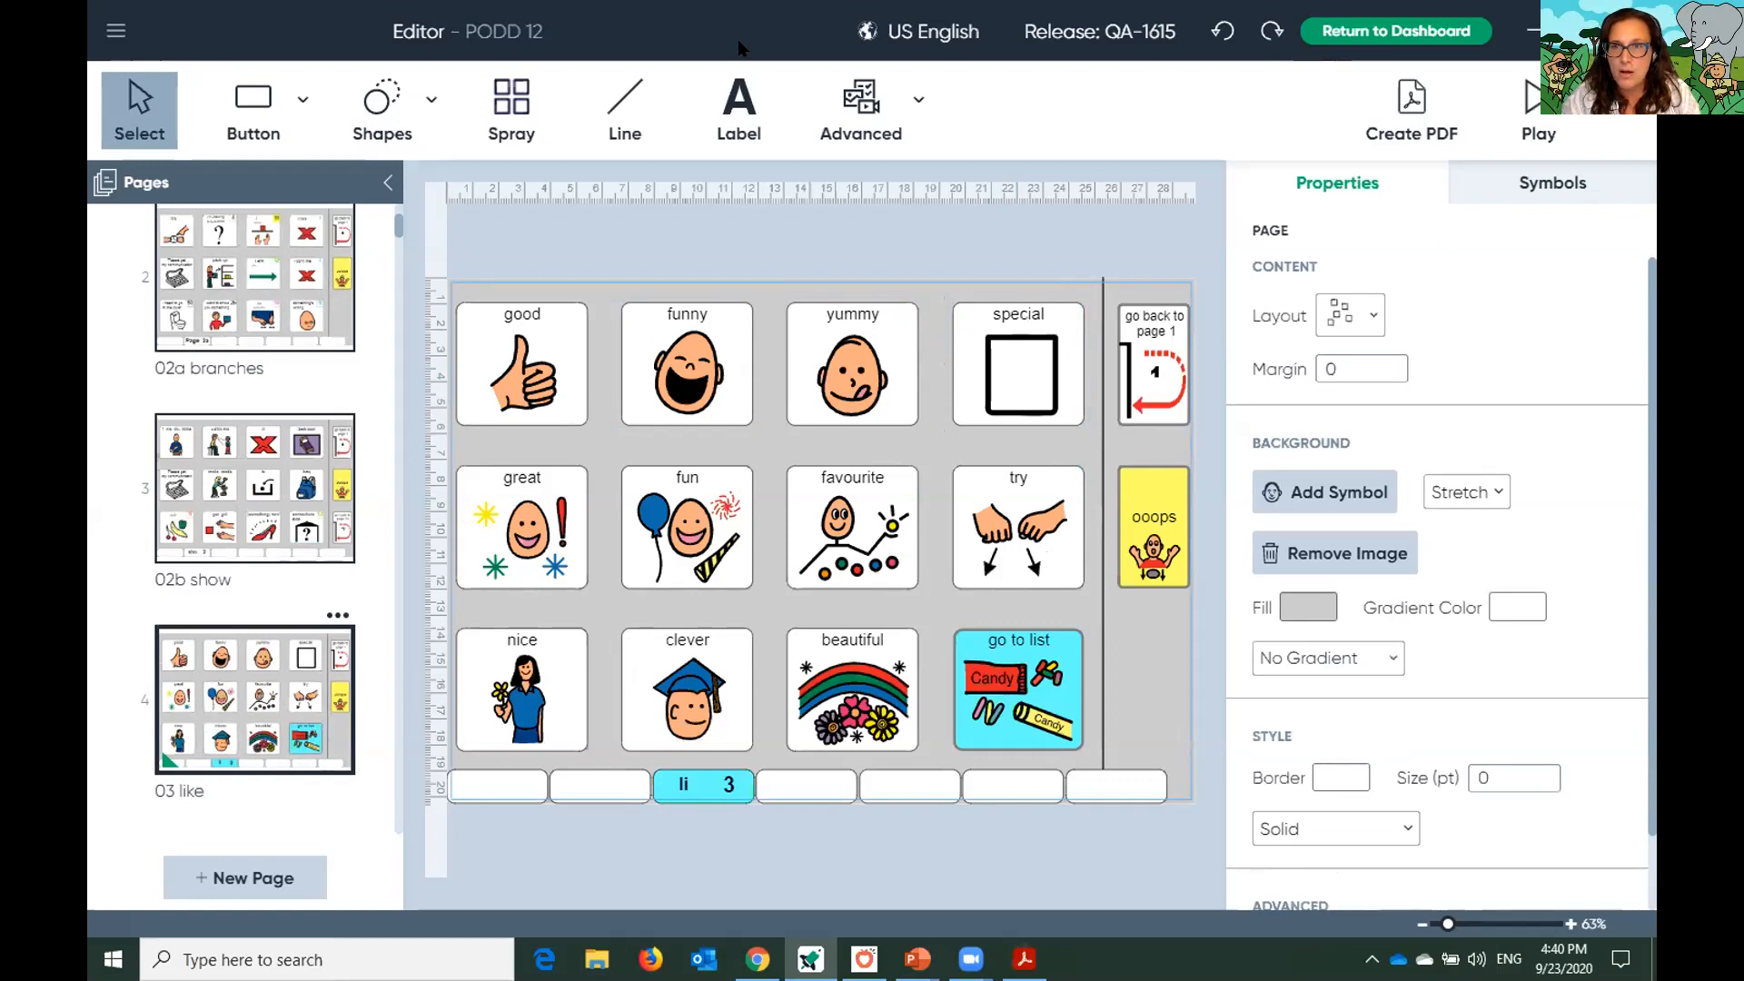
# Save the personalised activity under the name "Rosies PODD"
pyautogui.click(115, 30)
pyautogui.click(136, 325)
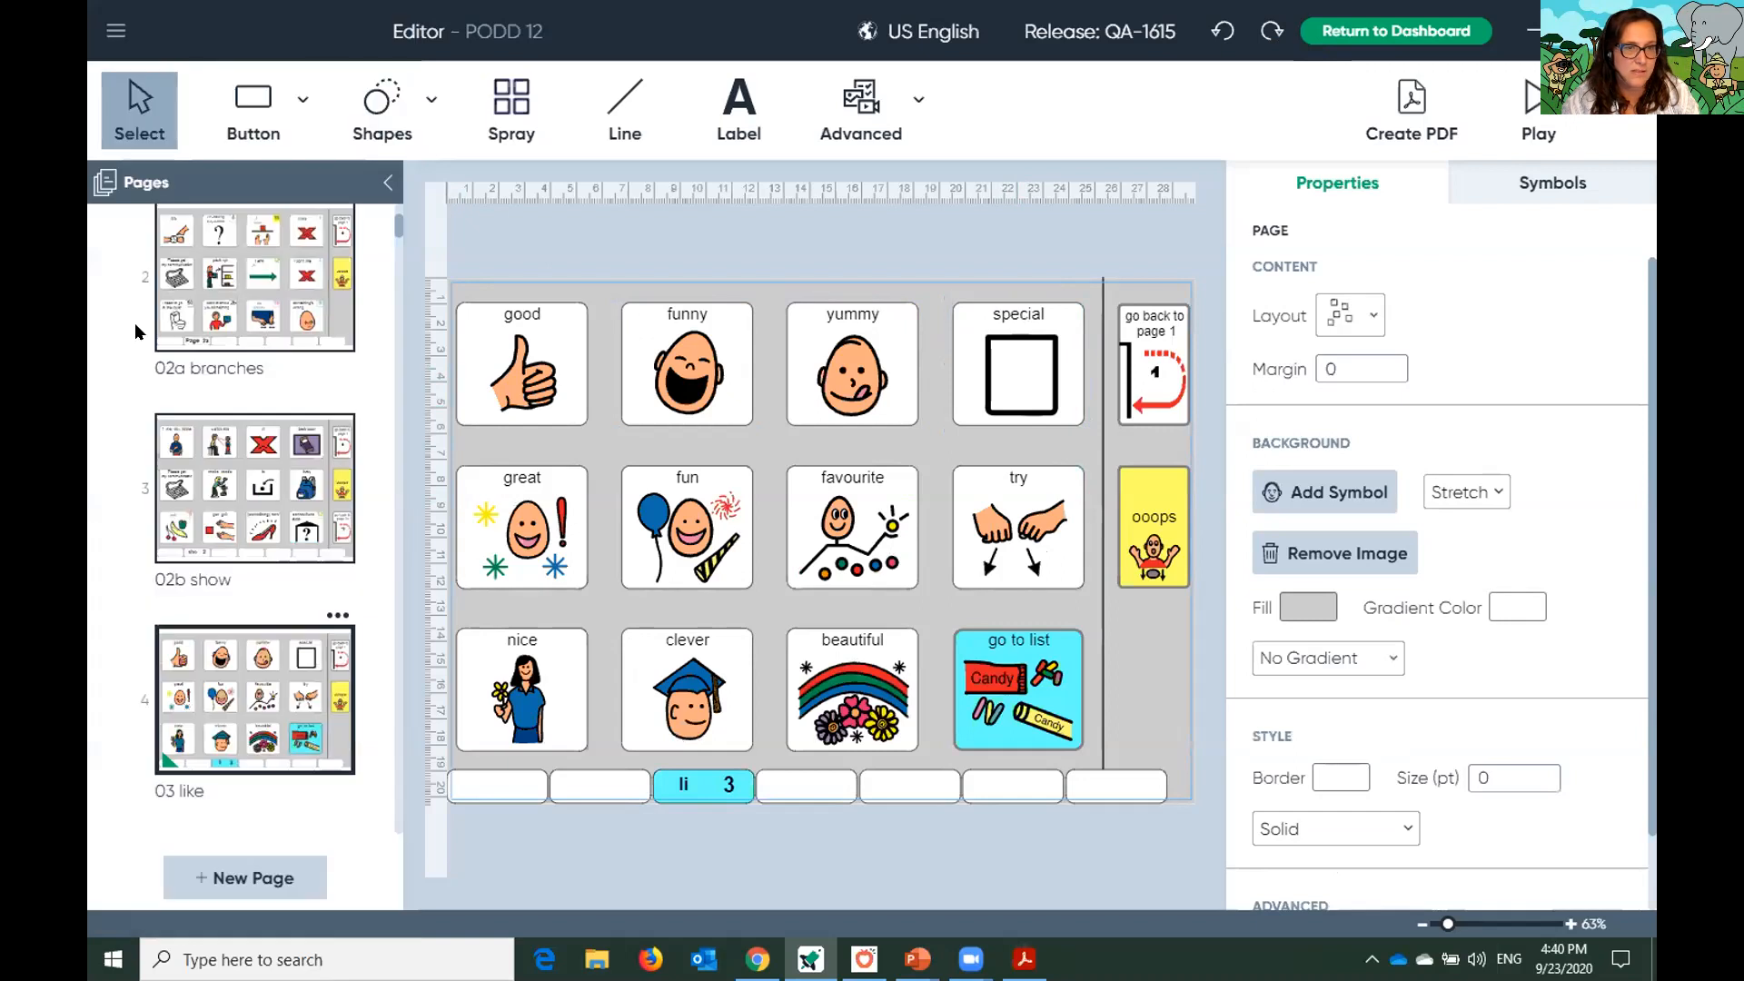
pyautogui.write('Rosies PODD')
pyautogui.press('Return')
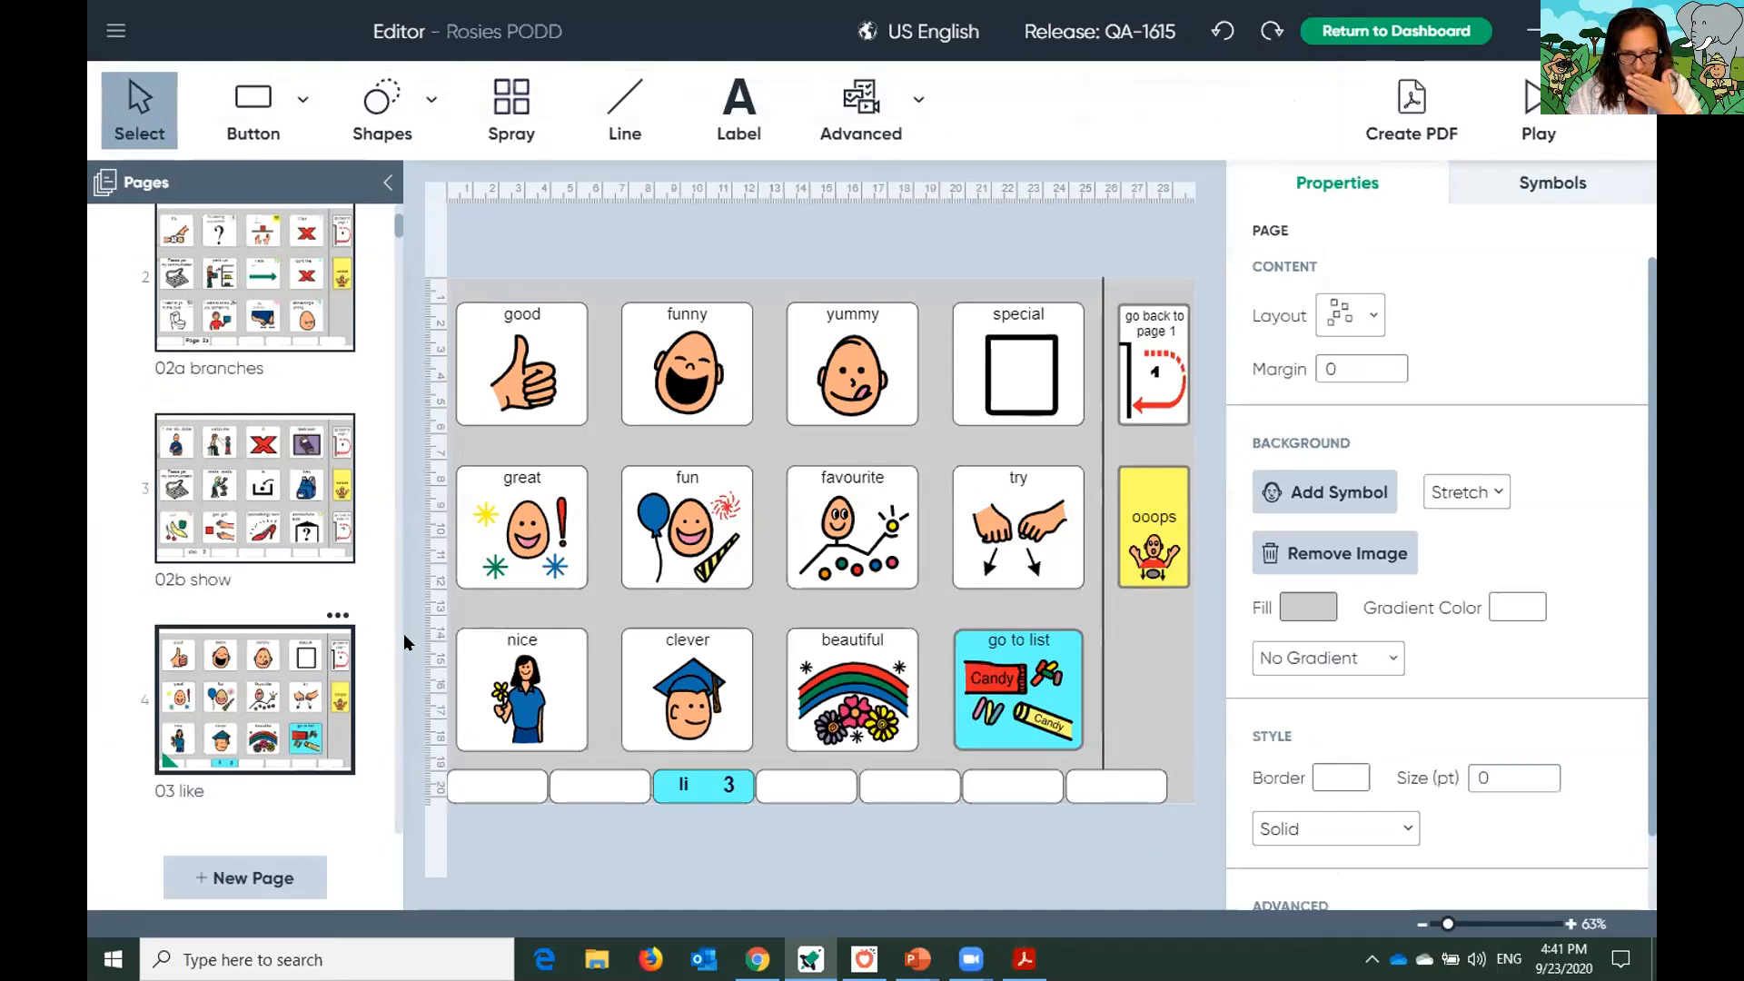
# Switch to the Boardmaker website in Chrome, open My Activities and look through the saved activities
pyautogui.click(1524, 20)
pyautogui.click(757, 959)
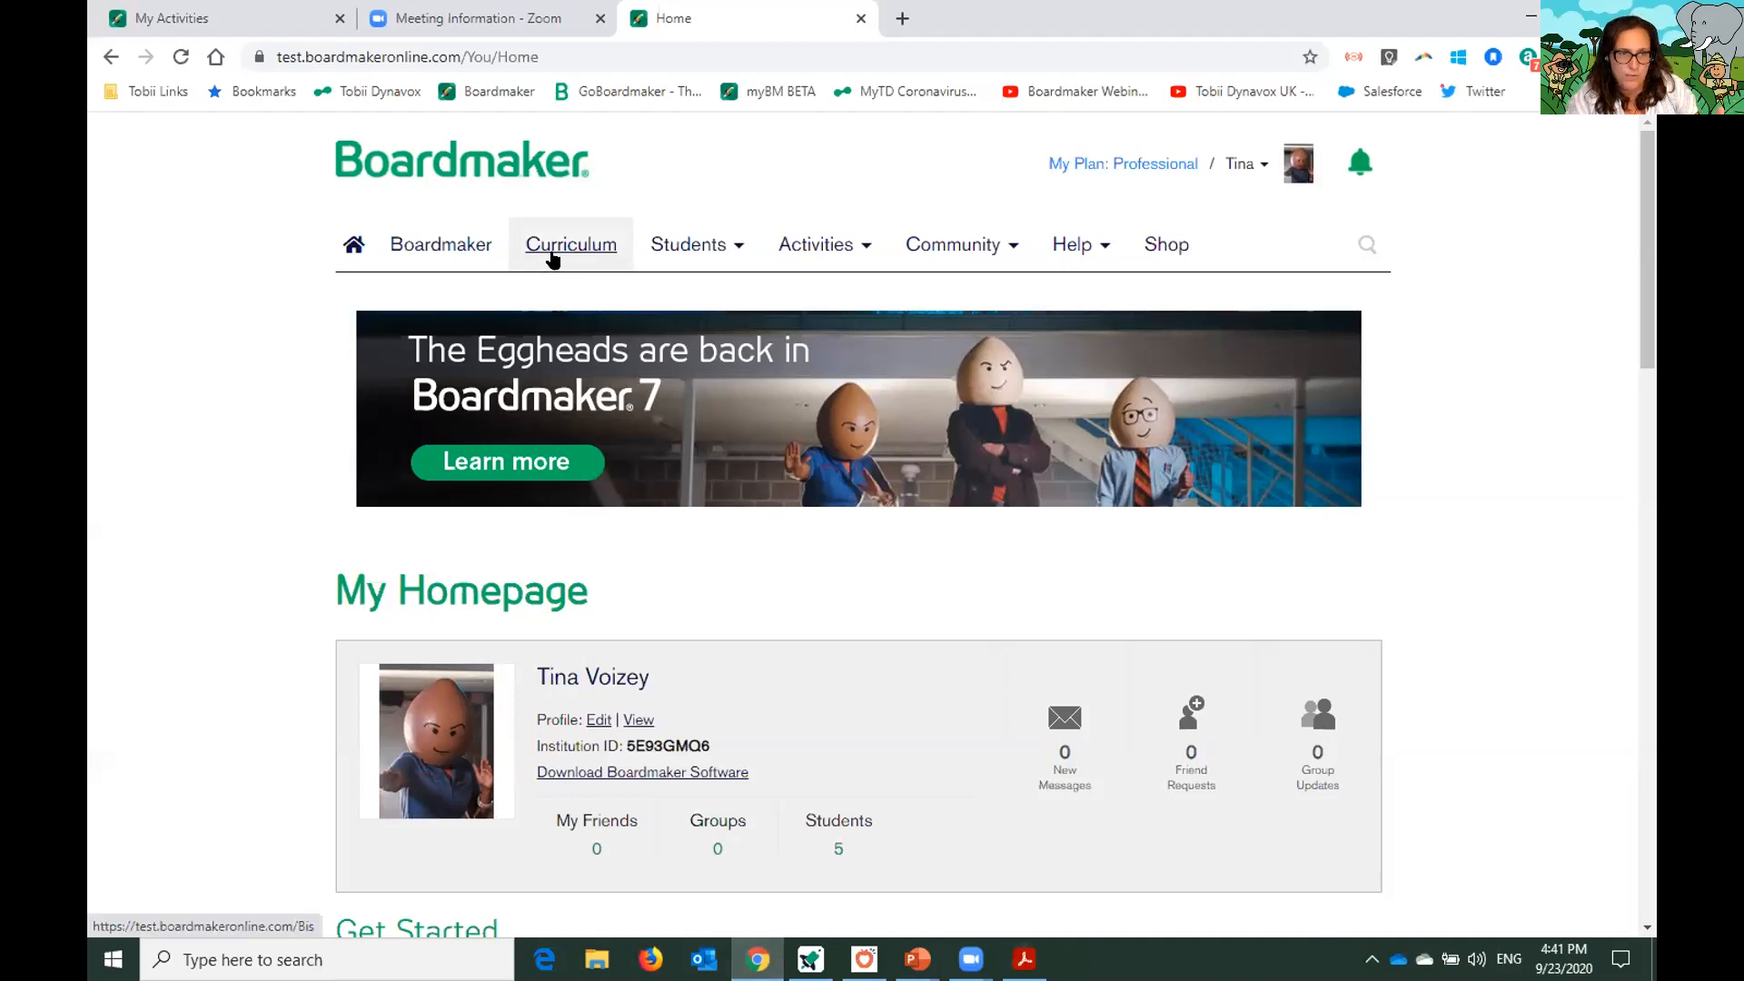
pyautogui.click(677, 259)
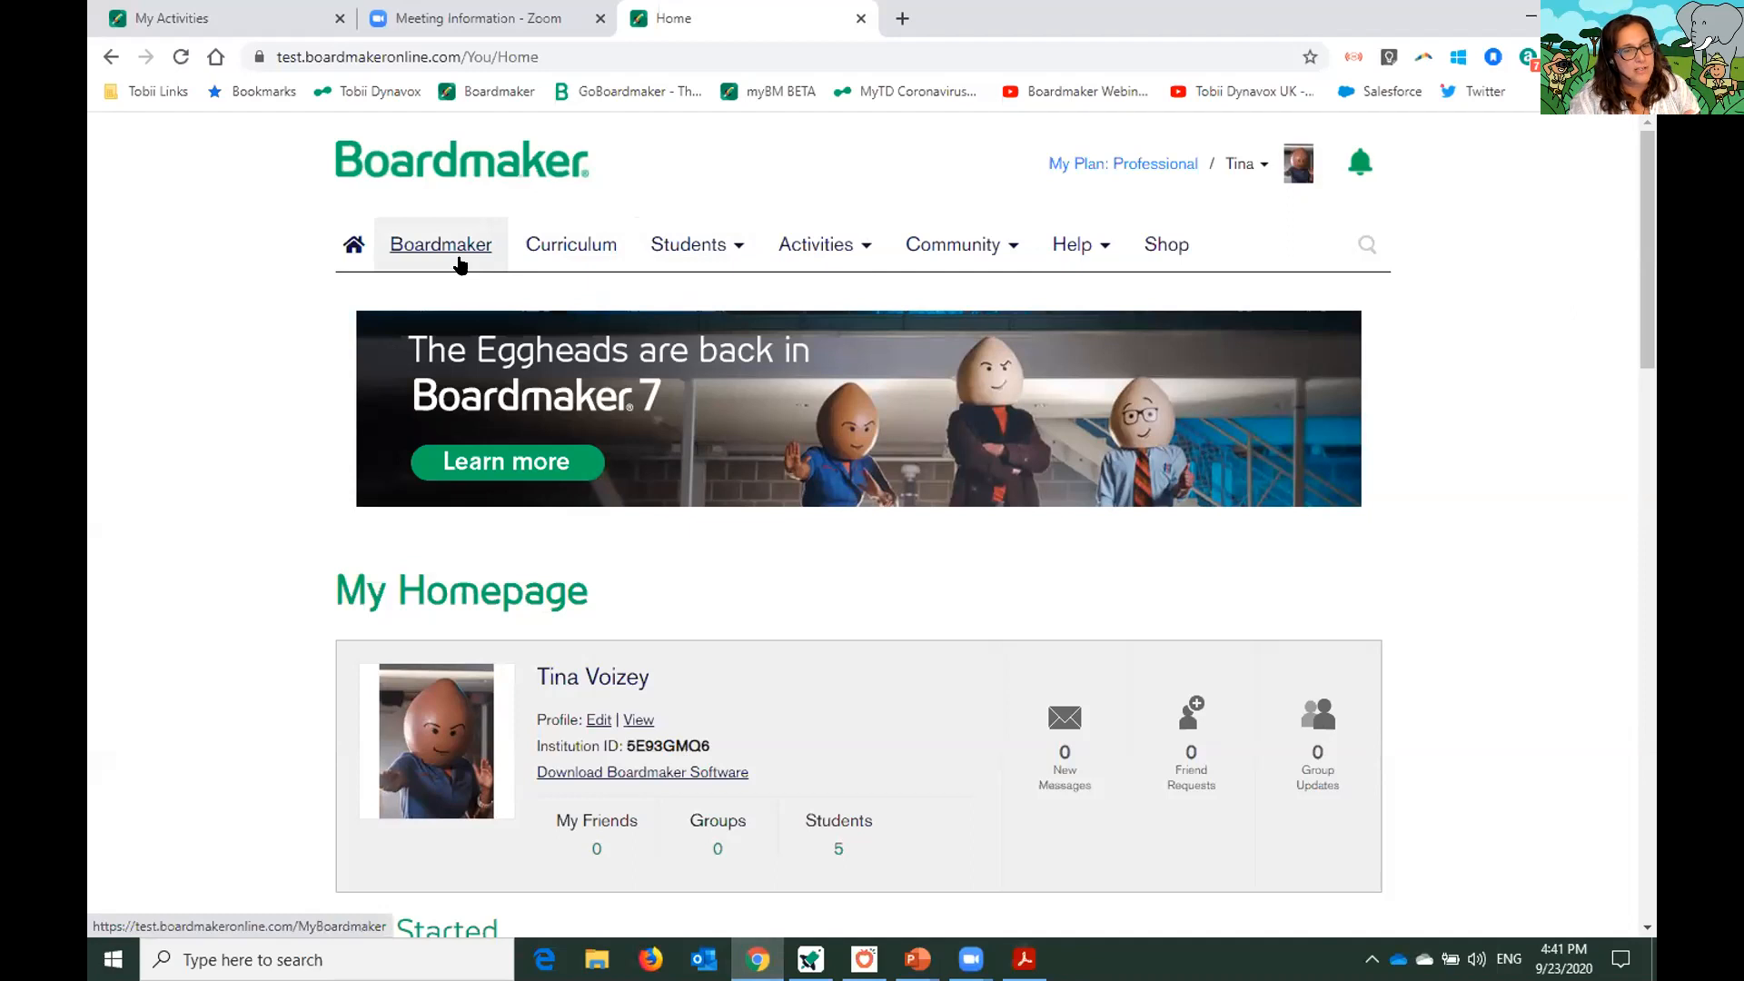
pyautogui.moveTo(908, 247)
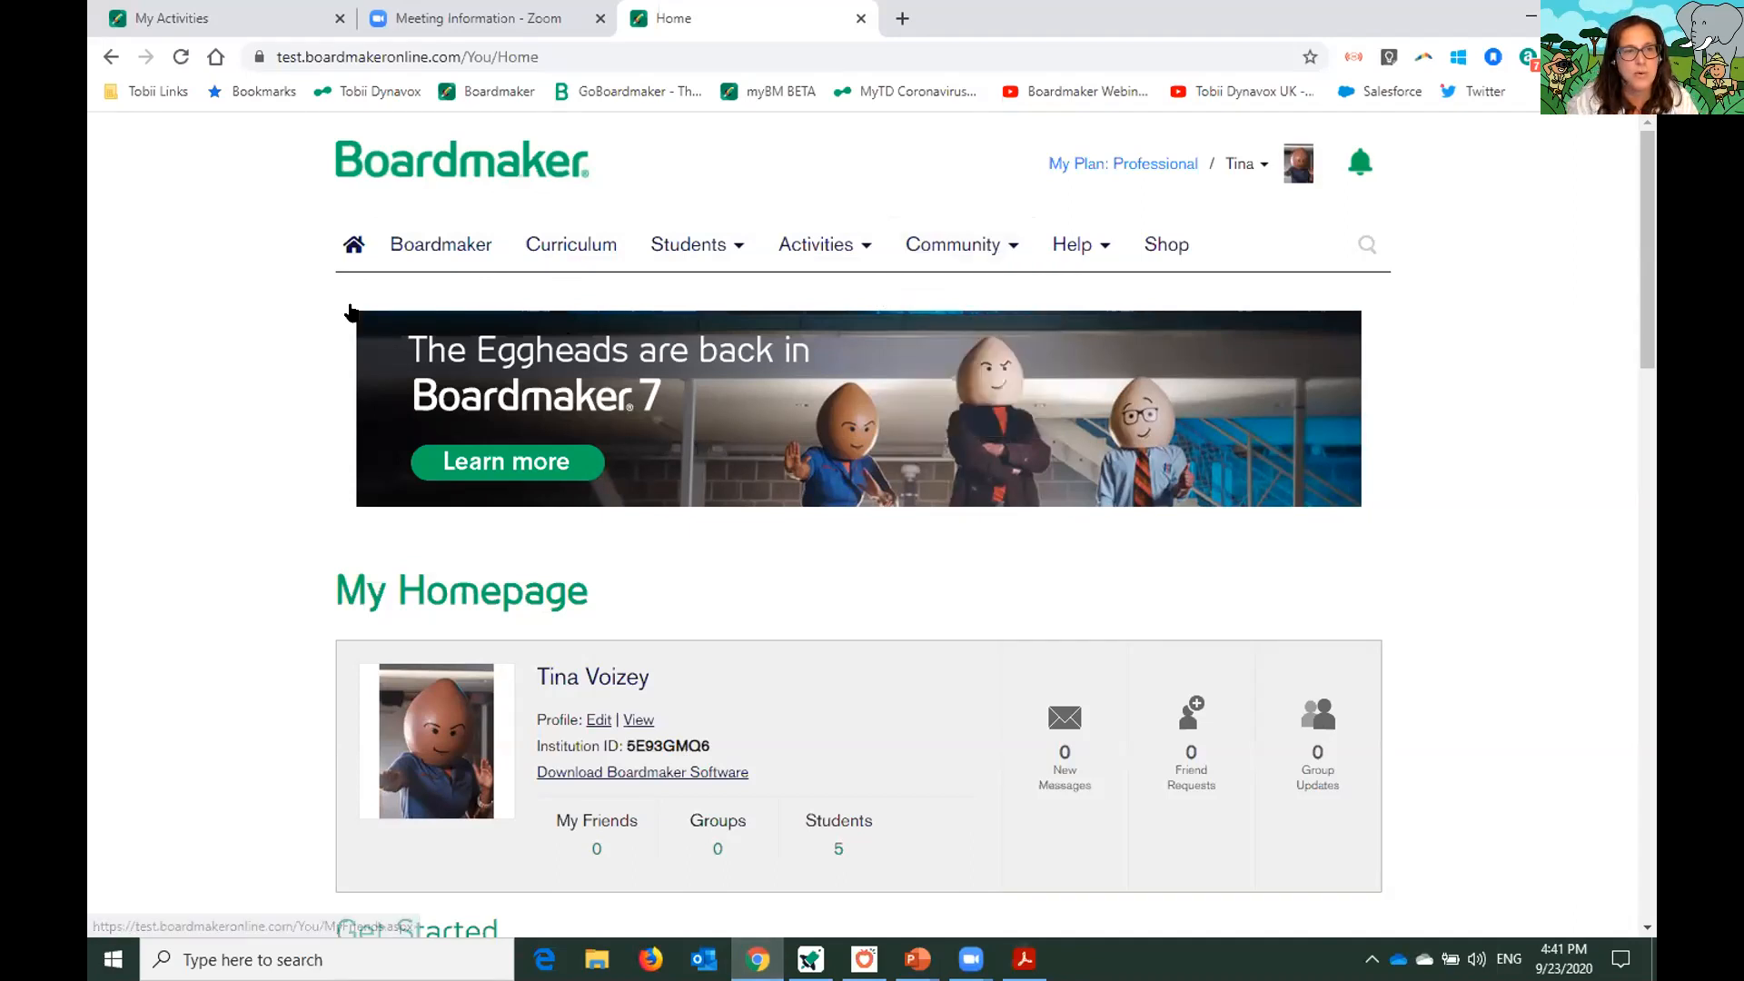
pyautogui.click(431, 255)
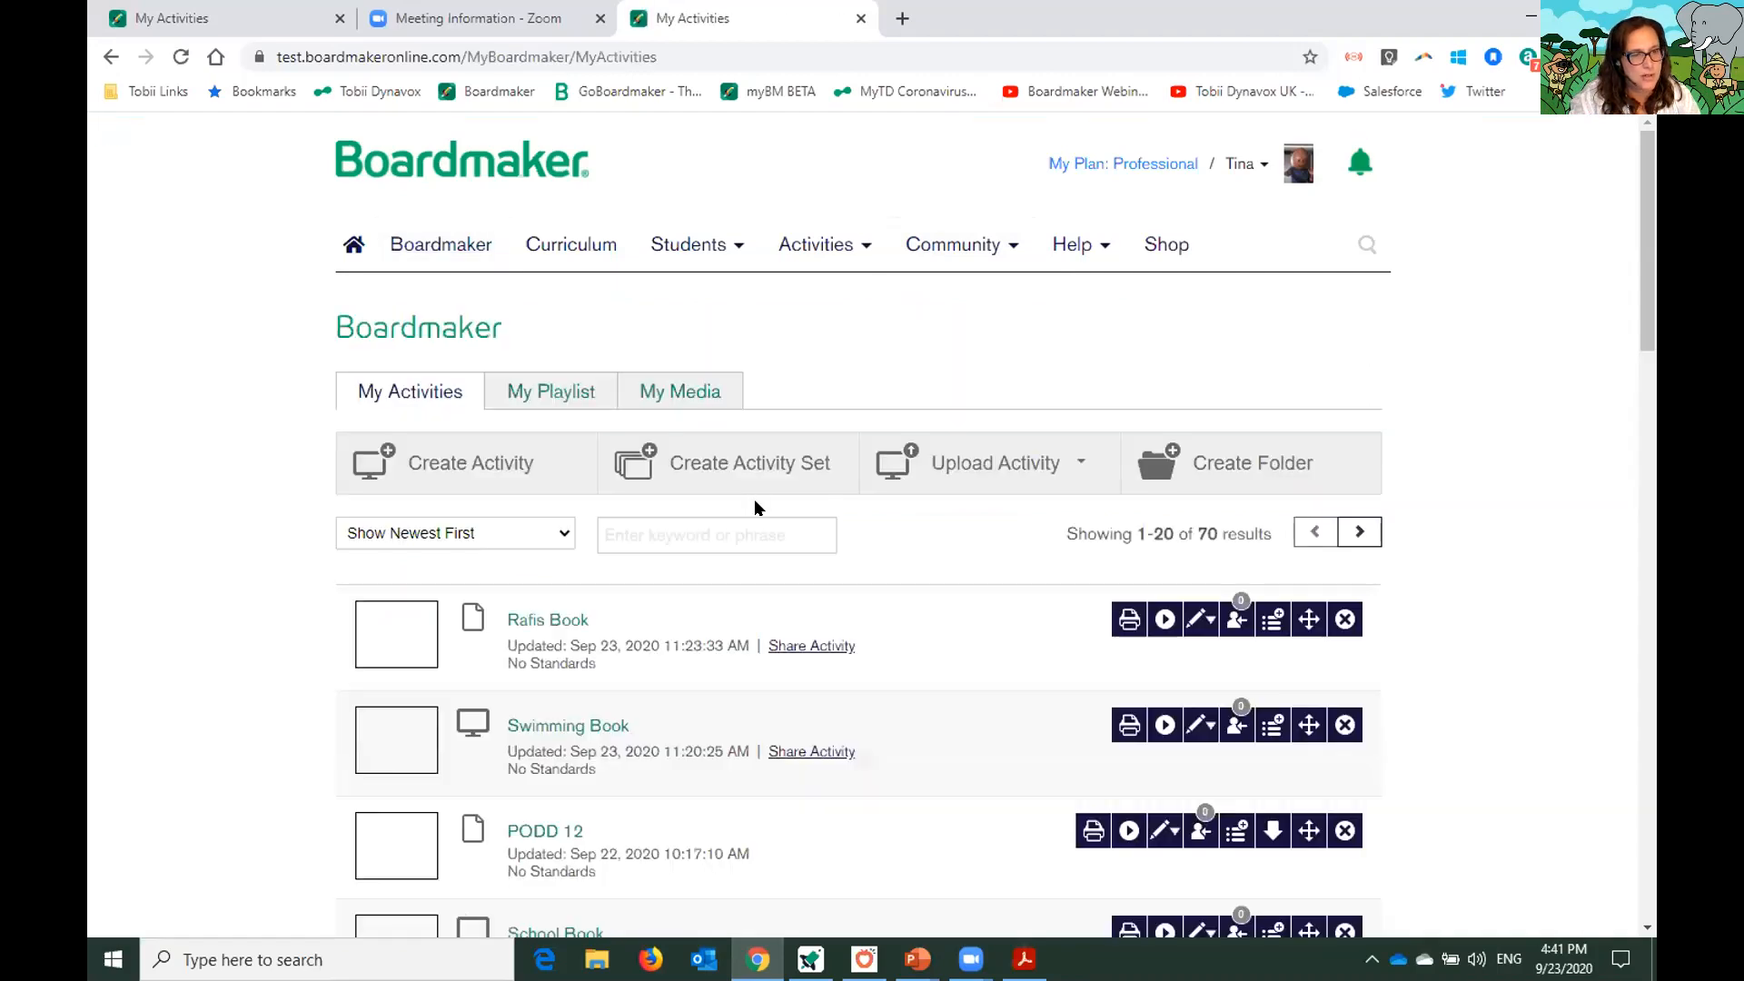
pyautogui.scroll(-2, 754, 506)
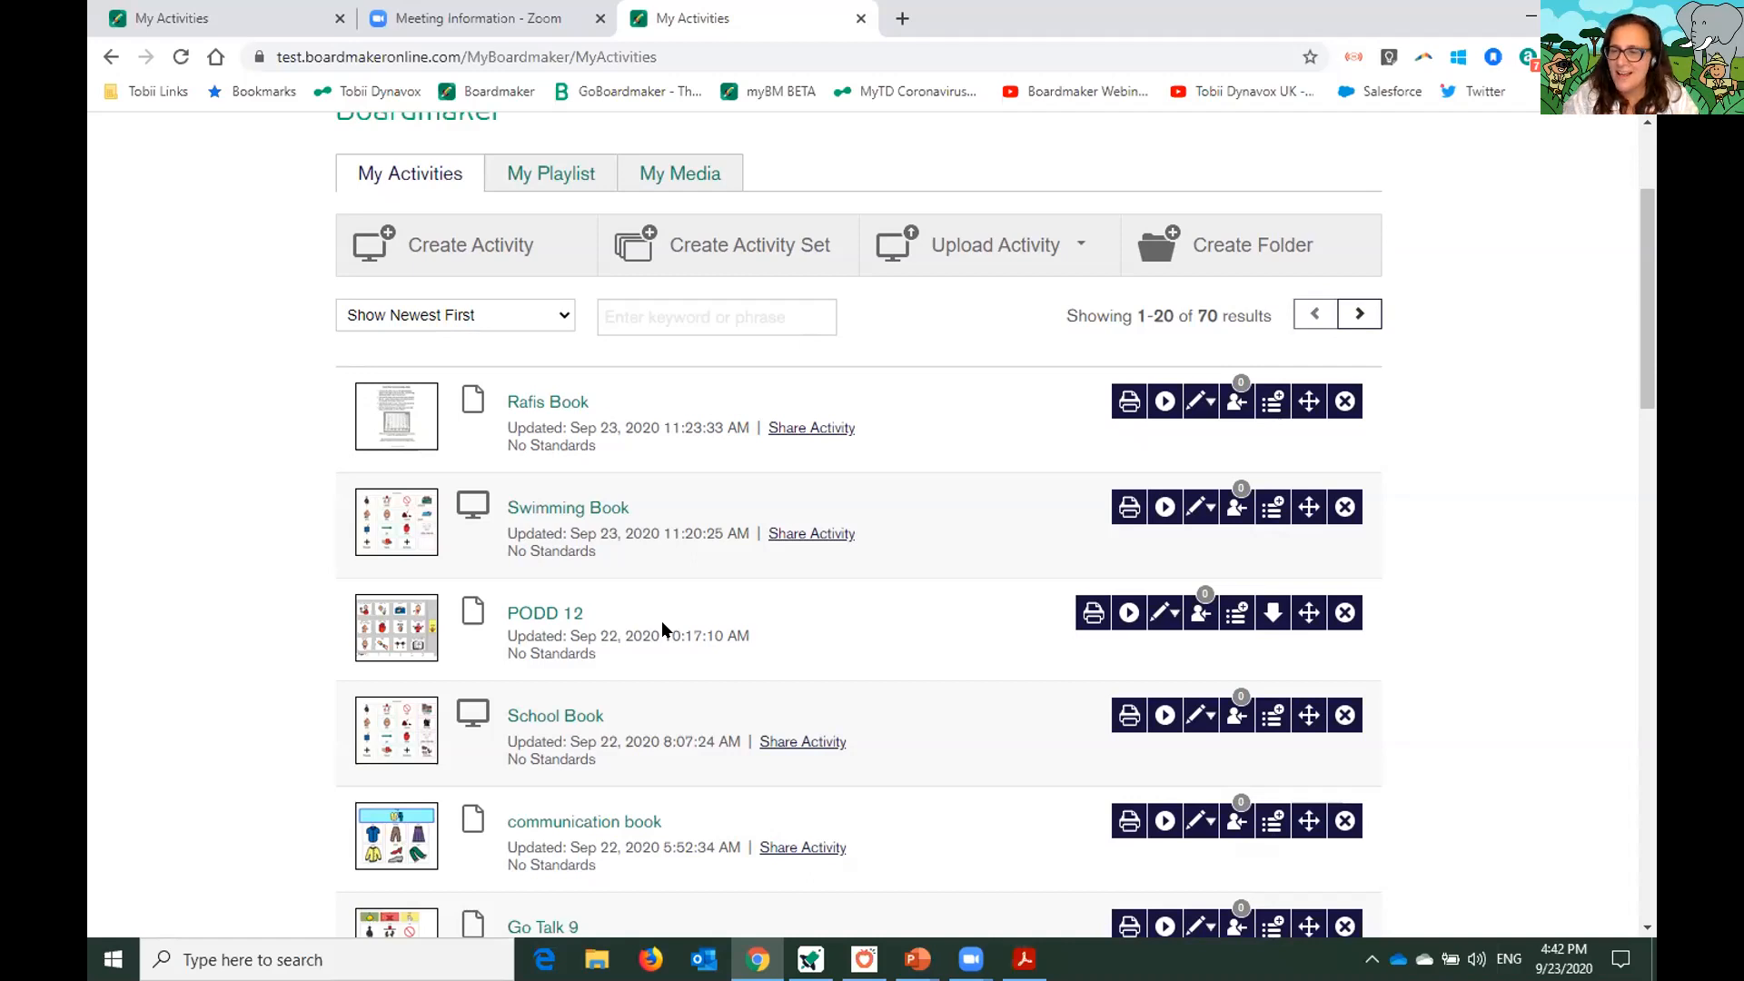
pyautogui.scroll(3, 490, 591)
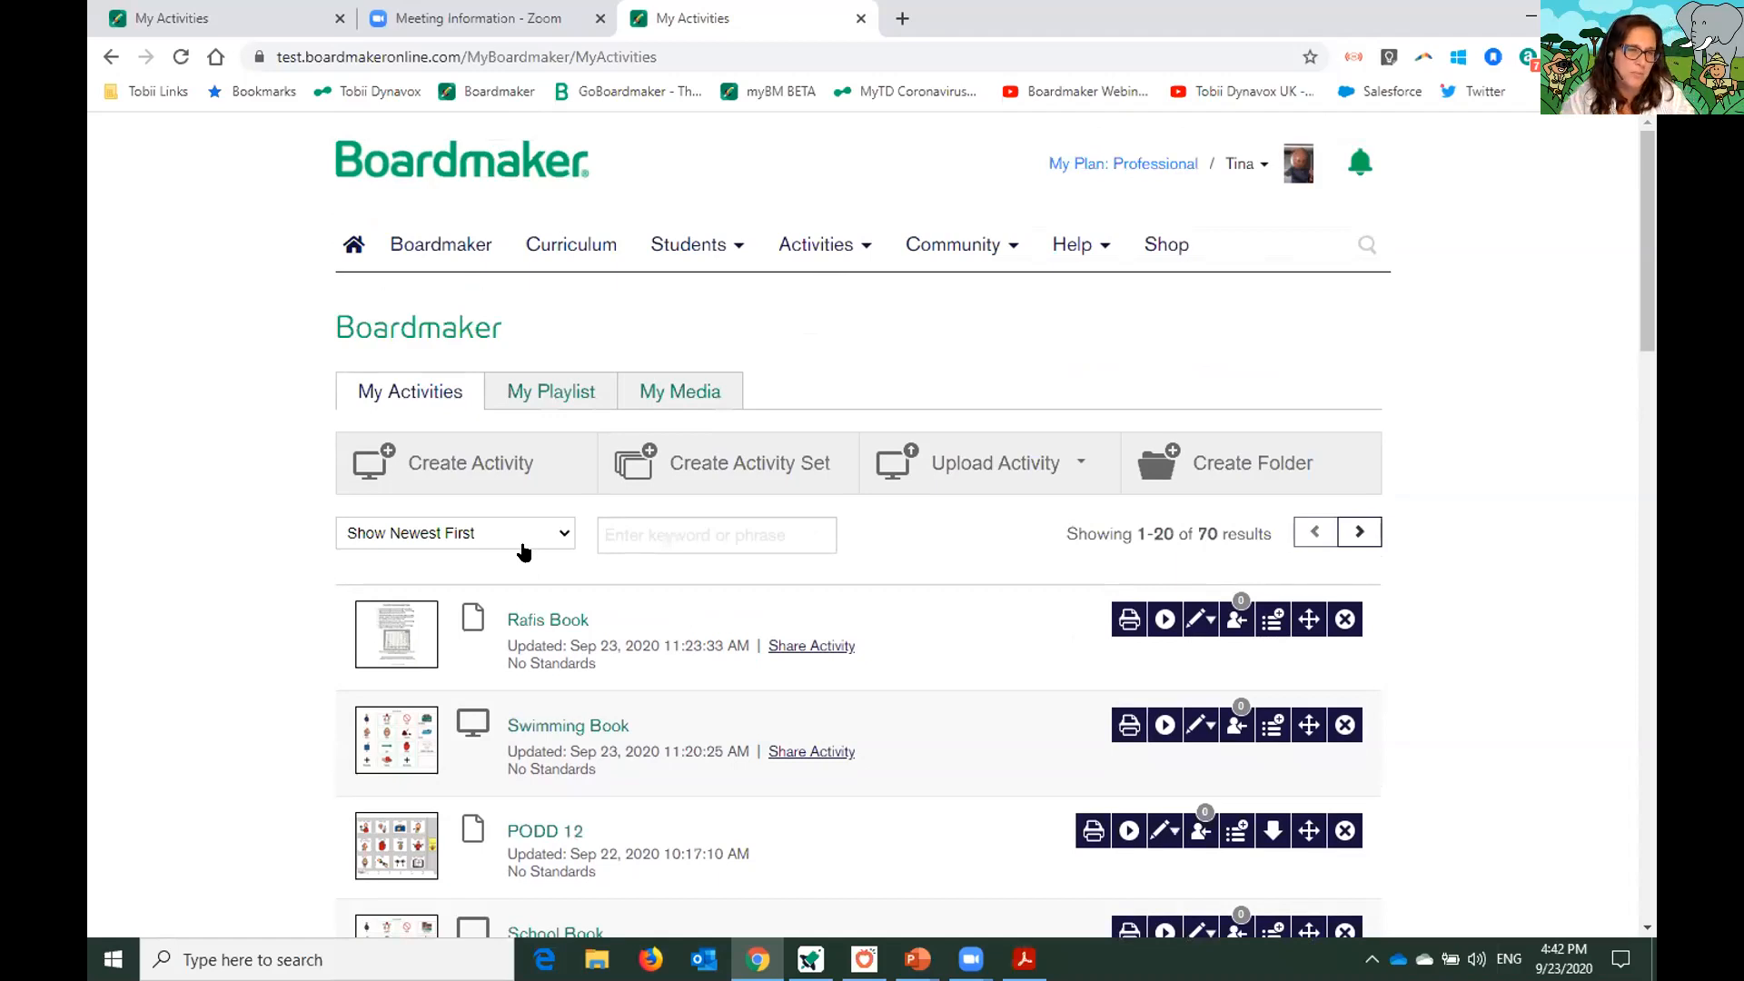
pyautogui.scroll(-2, 527, 555)
pyautogui.scroll(2, 530, 580)
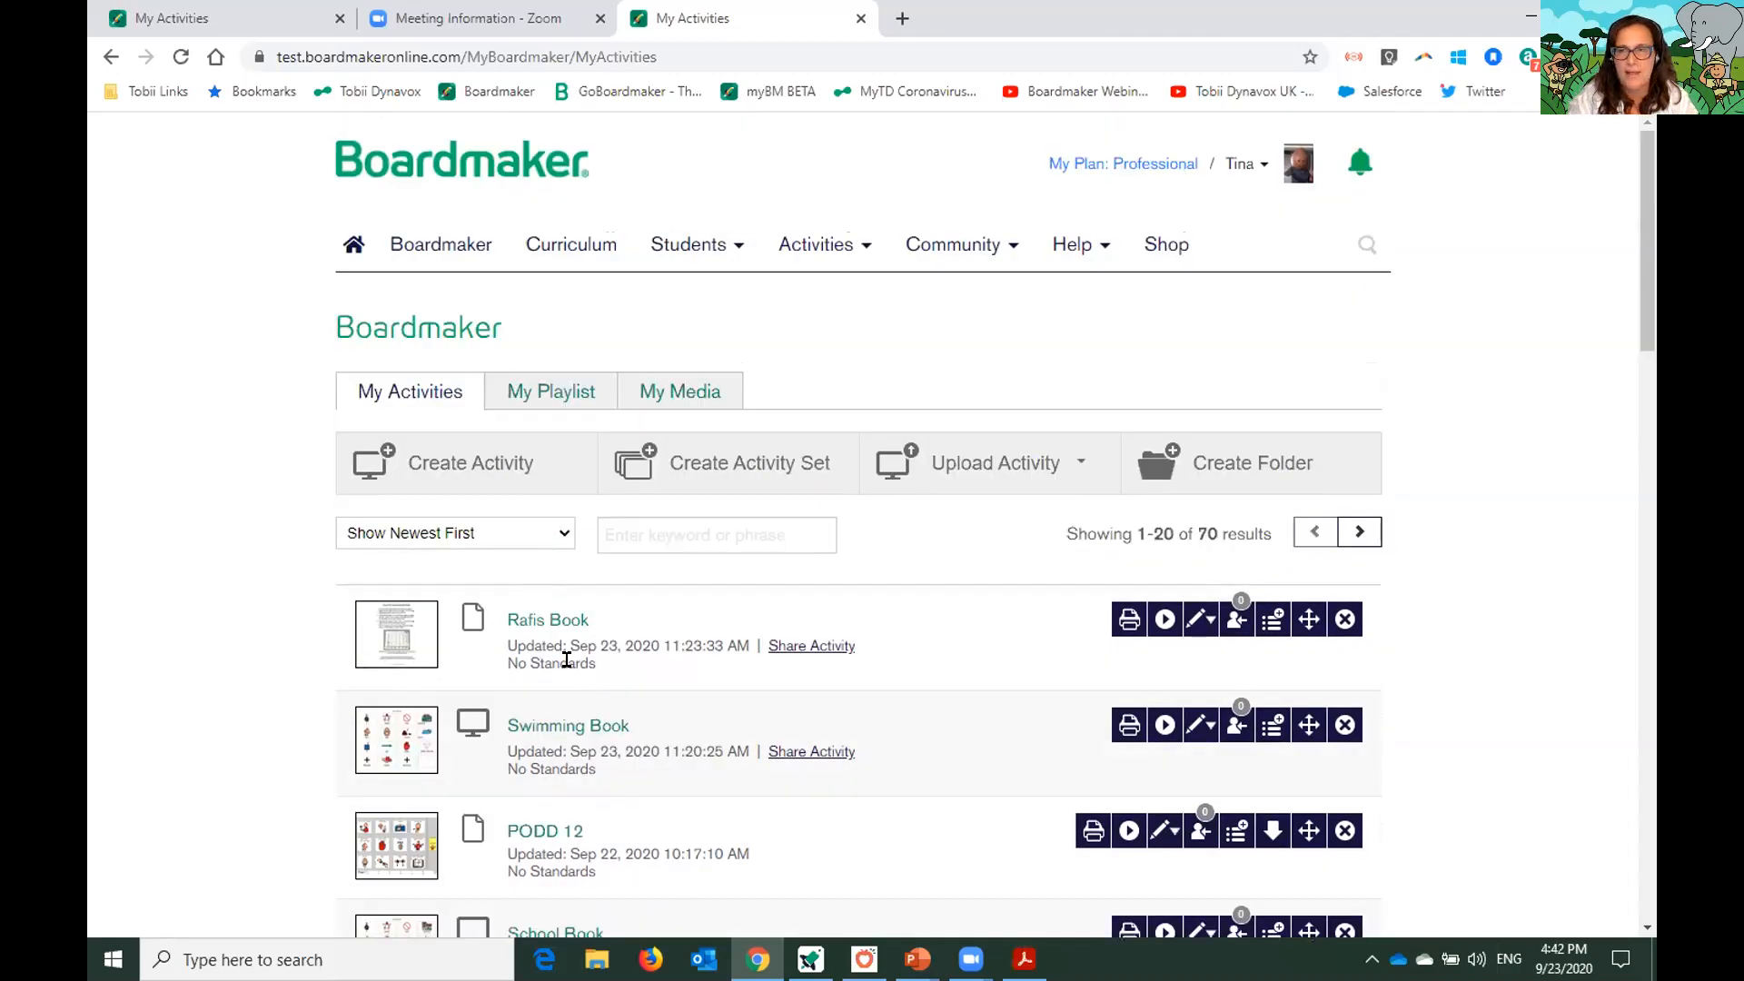
# Switch to the PowerPoint slide show and advance to the slide comparing Editor, myBoardmaker and Student Center
pyautogui.click(1528, 19)
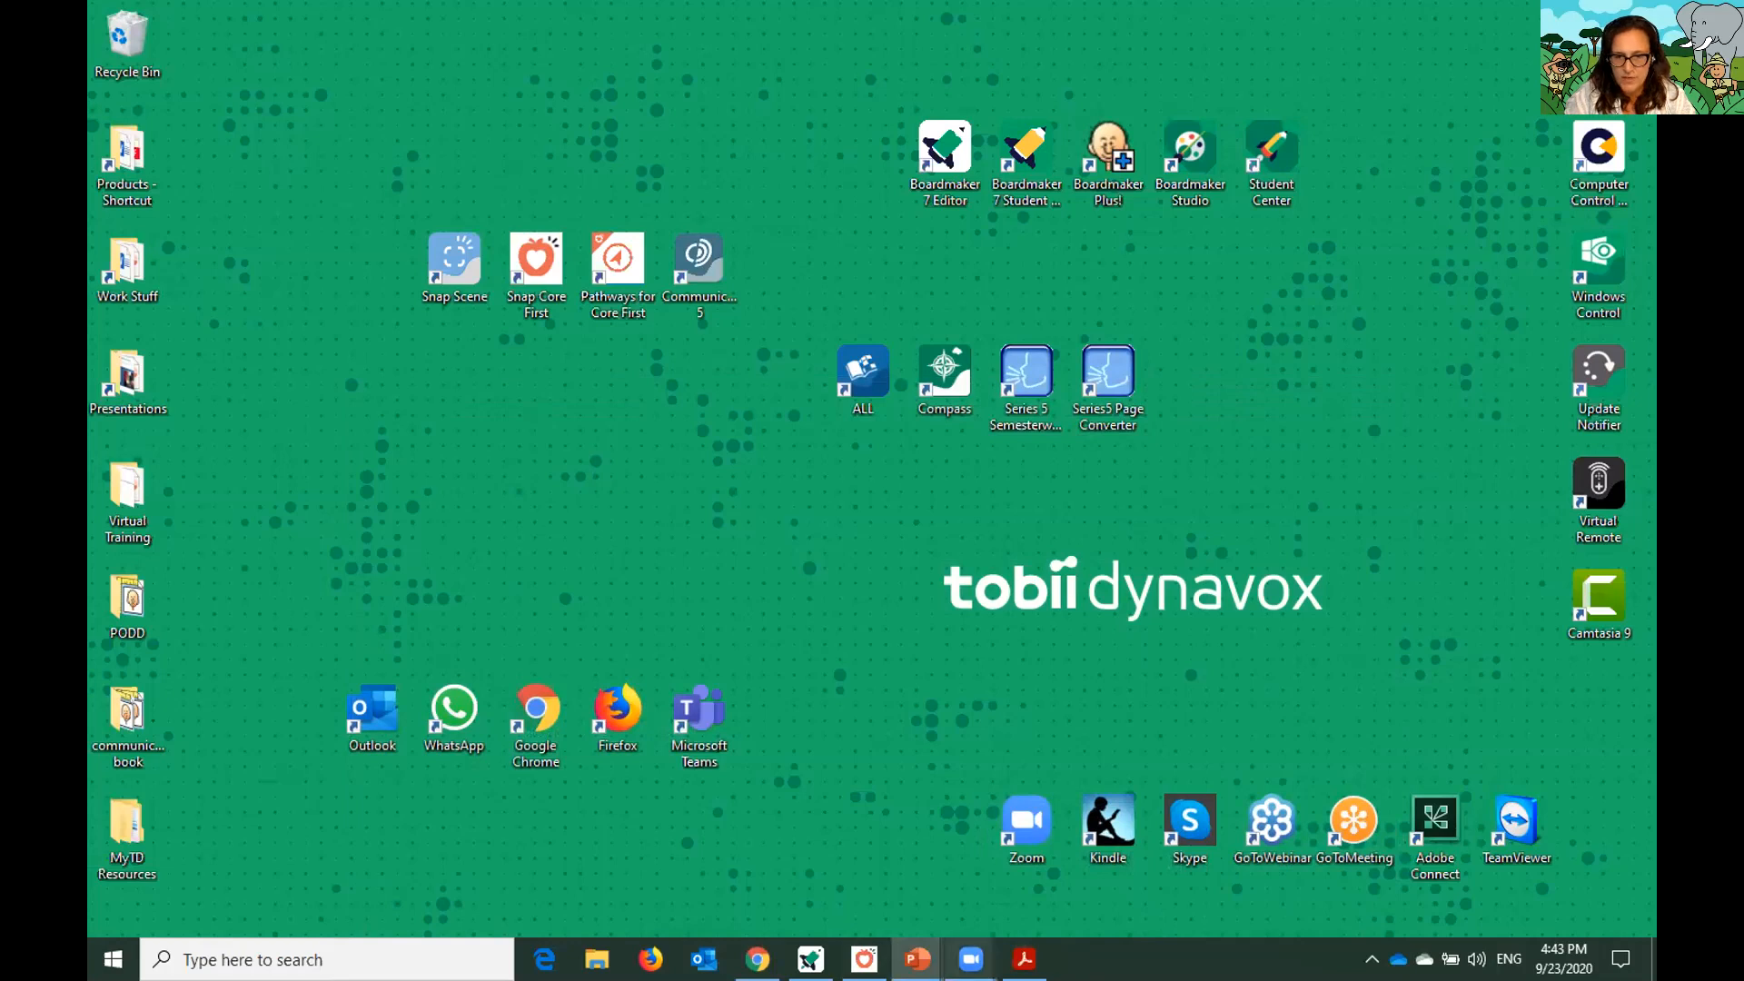
pyautogui.moveTo(971, 958)
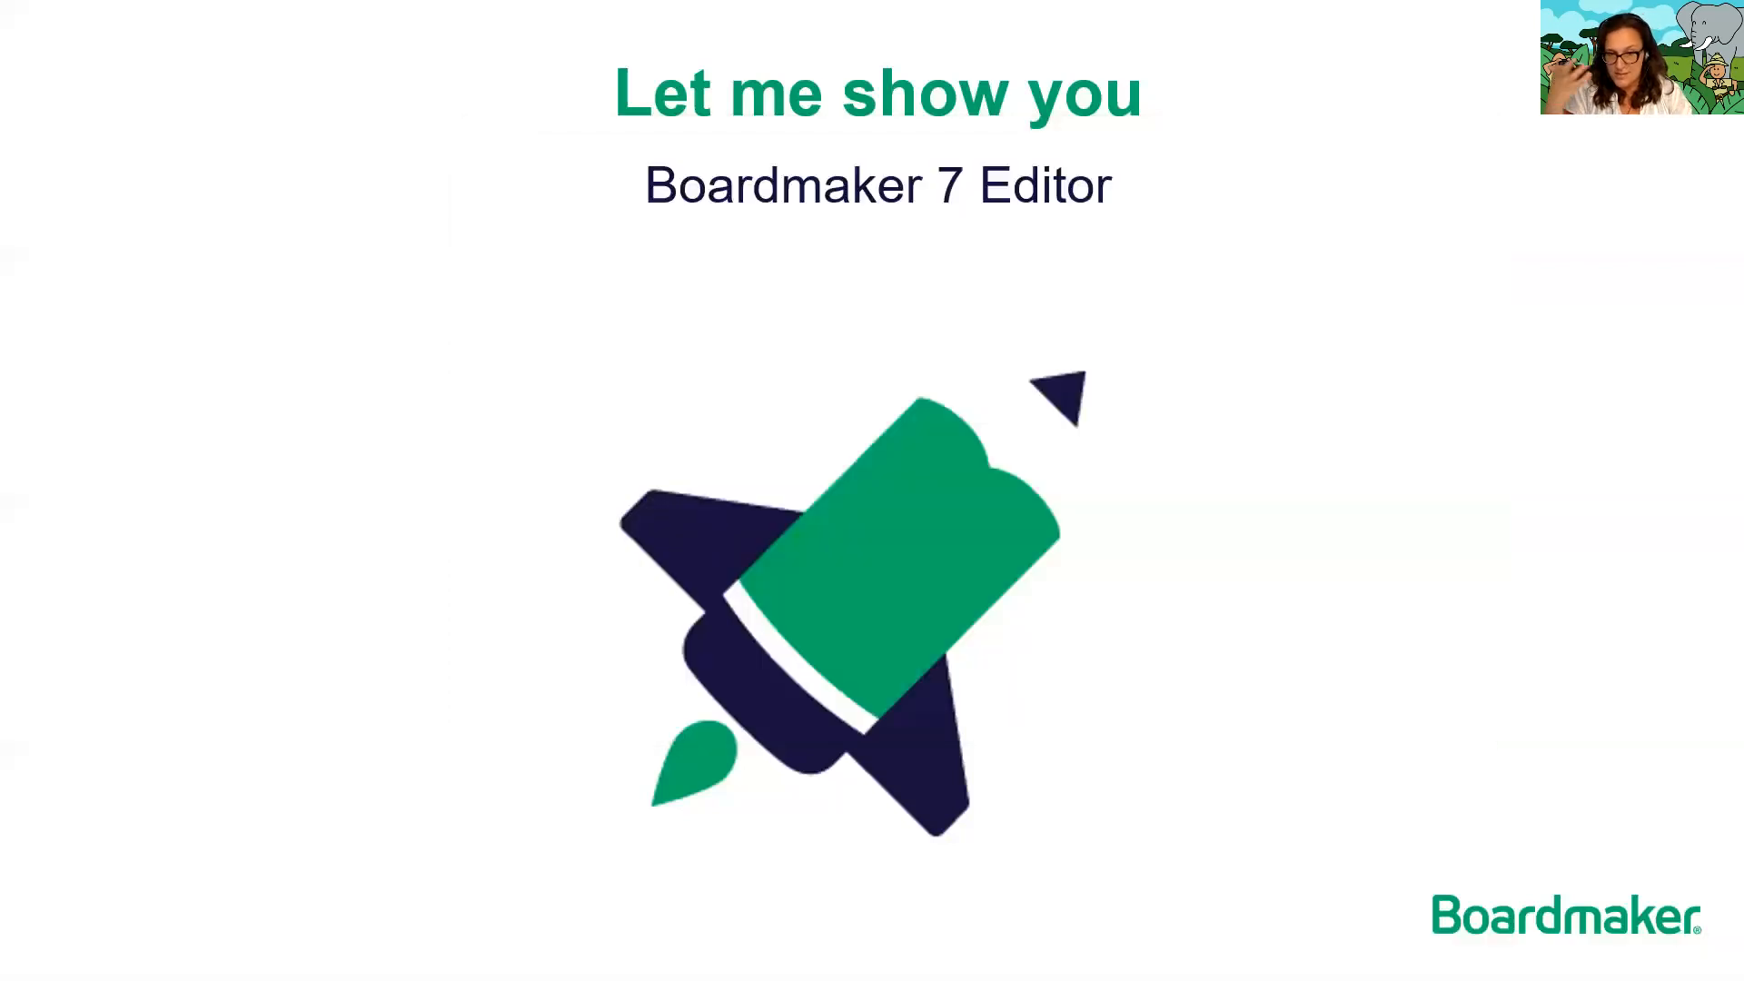
pyautogui.click(1262, 377)
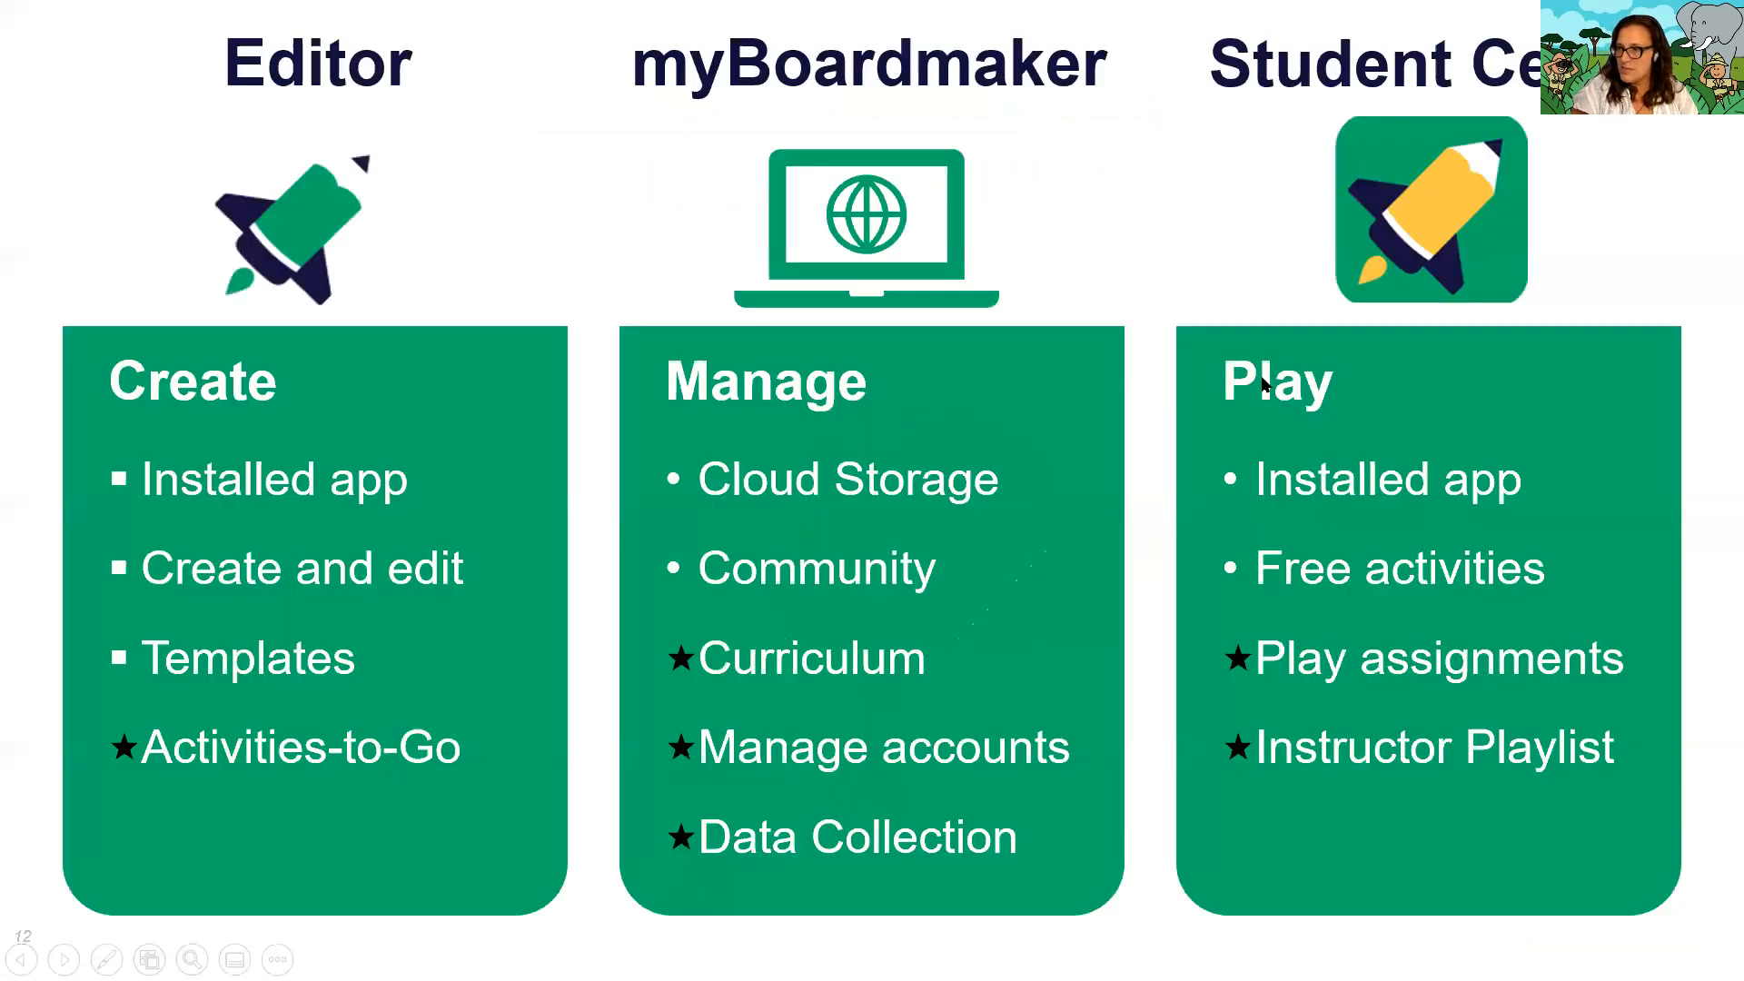